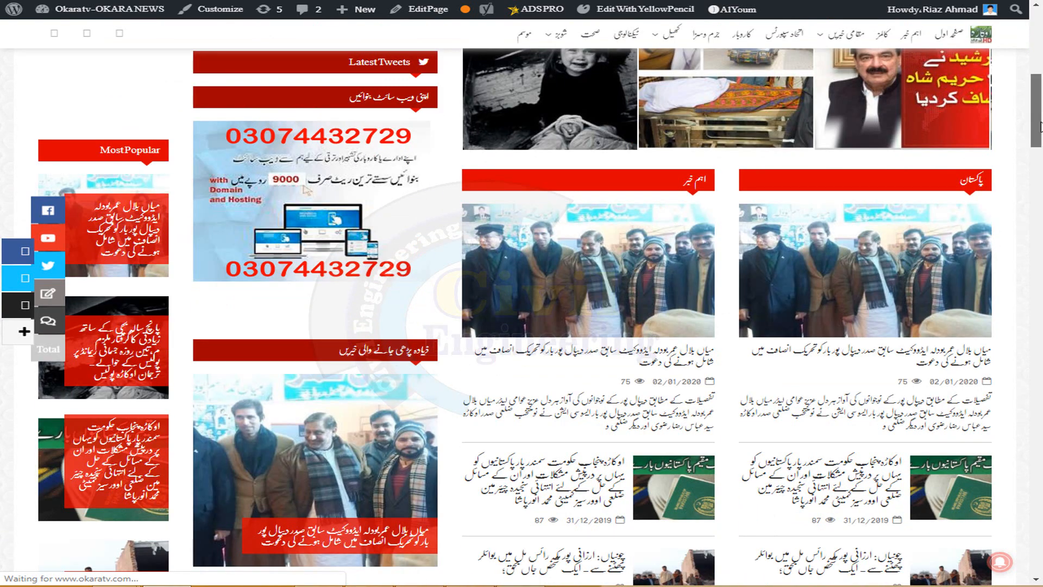
# - Scroll the Okara TV home page and open the lead news story with the group photo
pyautogui.moveTo(1041, 107); pyautogui.dragTo(1041, 127)
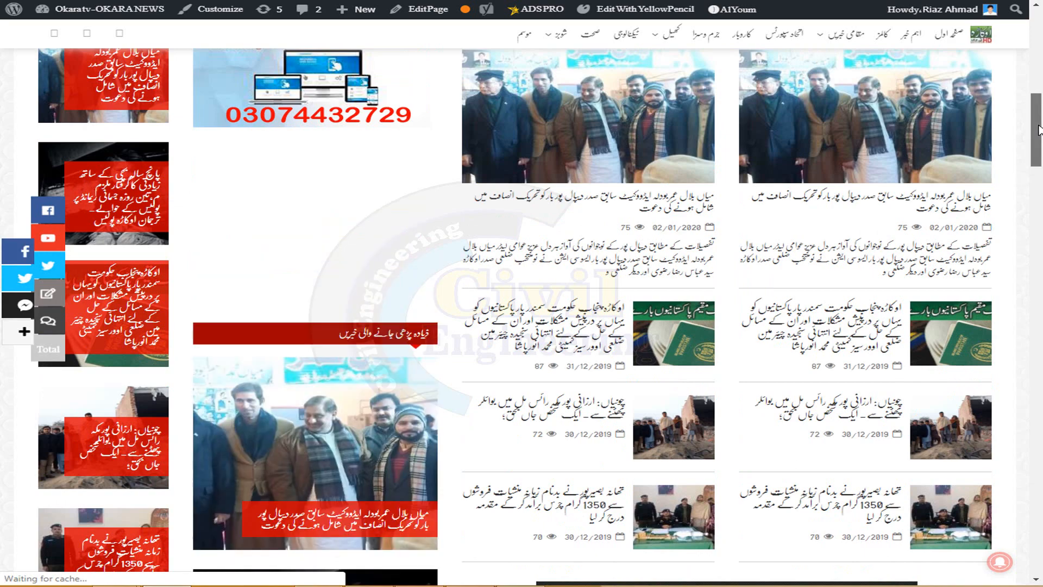
pyautogui.moveTo(1039, 129); pyautogui.dragTo(1039, 24)
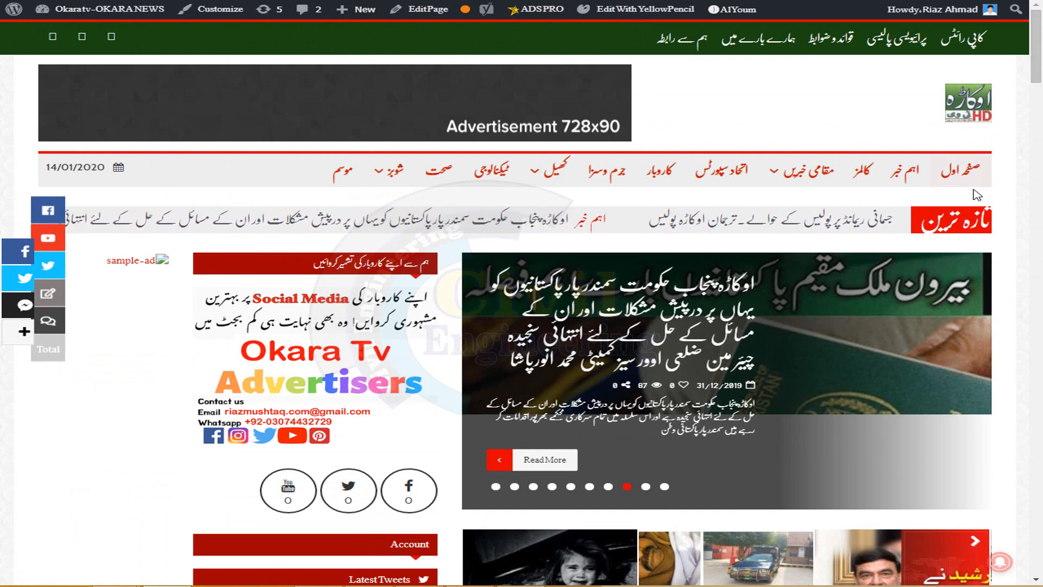
pyautogui.moveTo(807, 175)
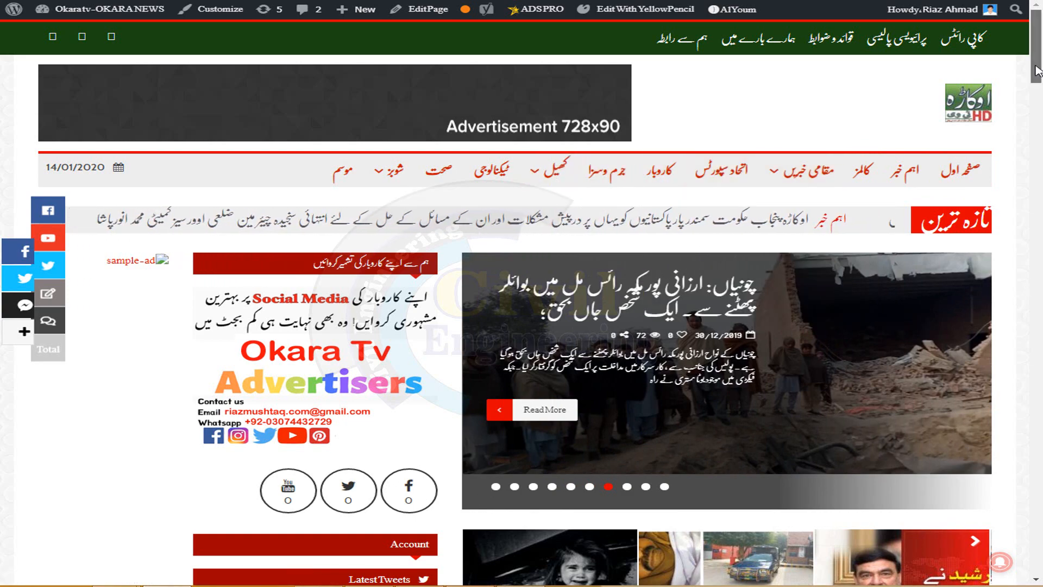
pyautogui.moveTo(1038, 59); pyautogui.dragTo(1038, 116)
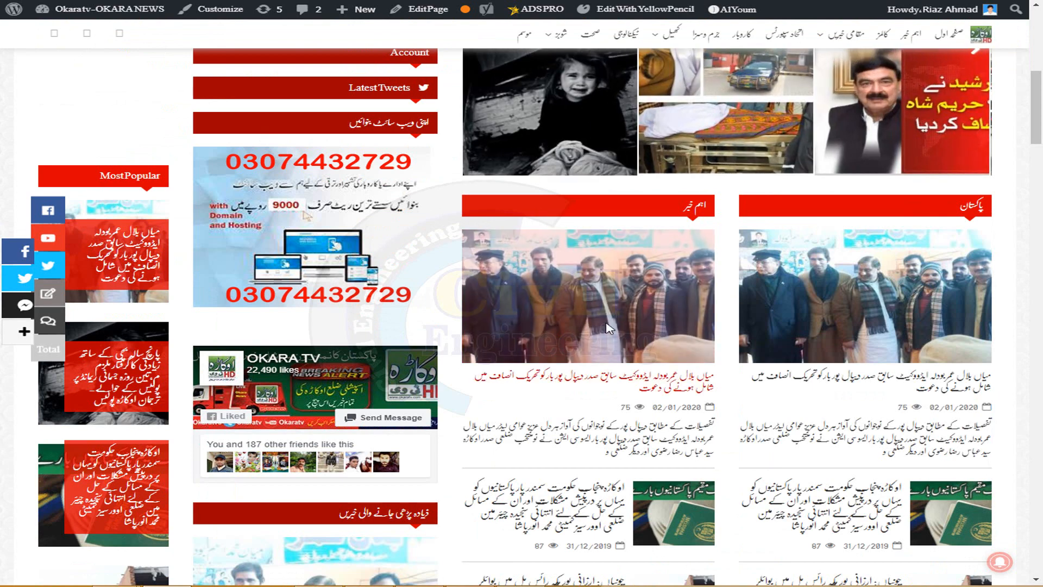
pyautogui.click(583, 304)
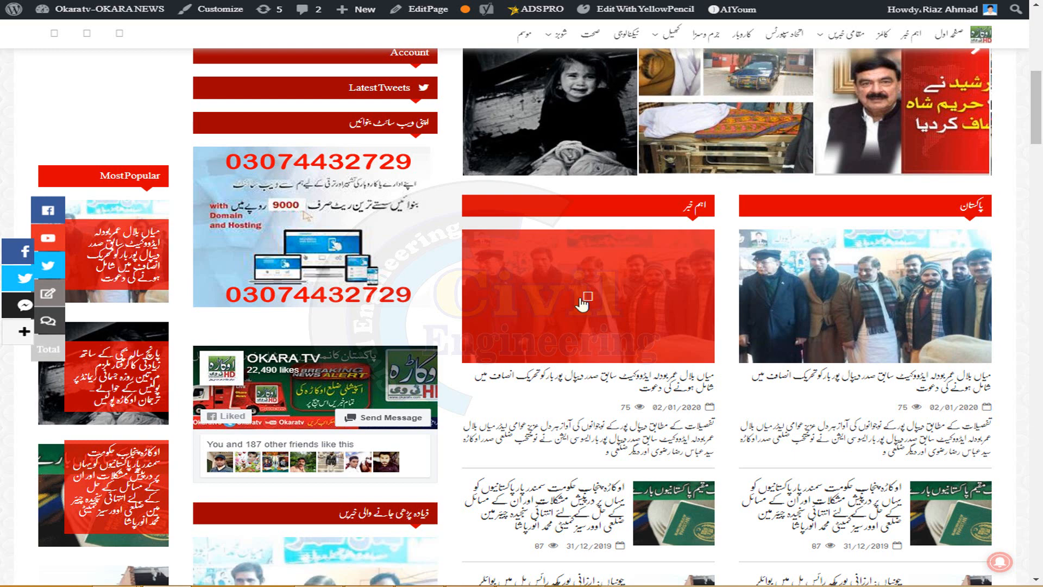
pyautogui.click(582, 304)
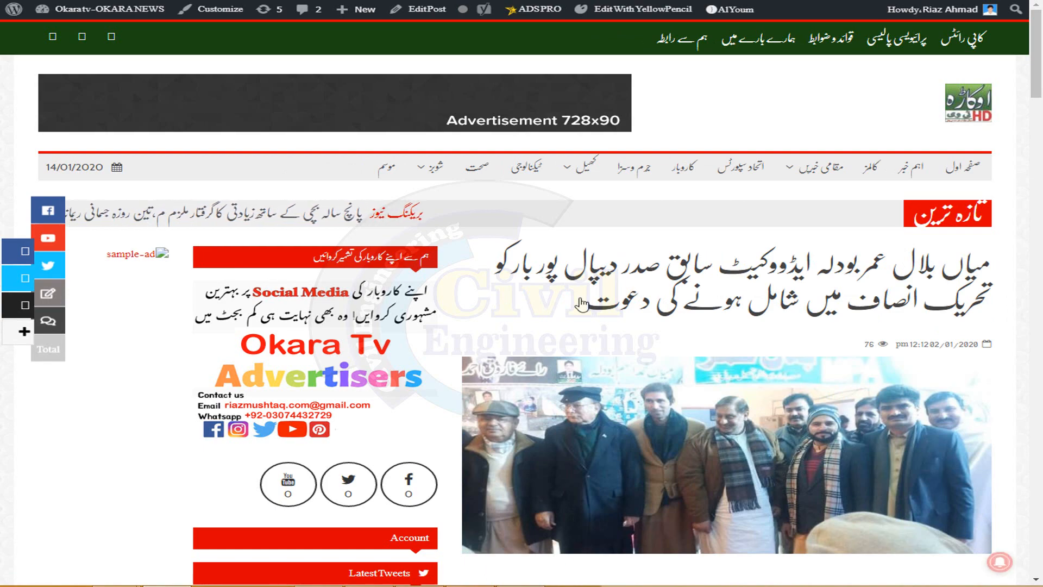
# - Scroll down through the article's headline, photos, text and embedded video
pyautogui.scroll(-3, 820, 277)
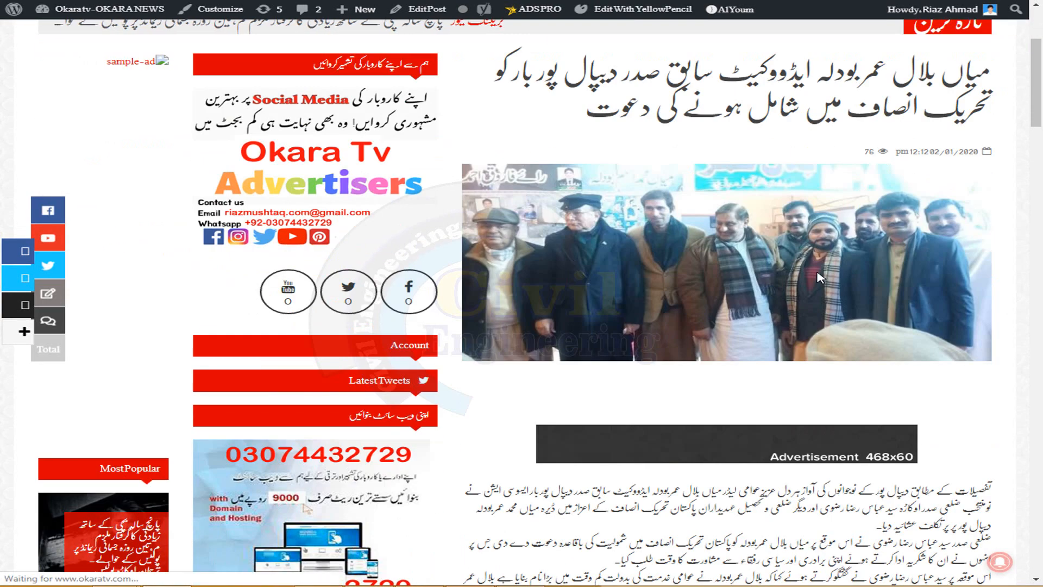
pyautogui.scroll(-8, 821, 277)
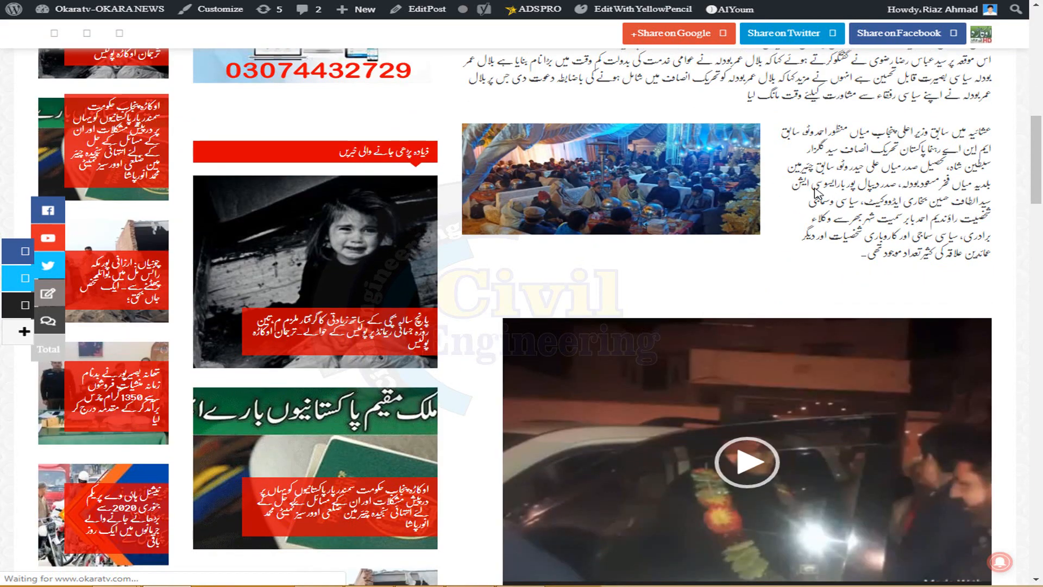
pyautogui.scroll(-3, 815, 192)
pyautogui.scroll(-4, 749, 272)
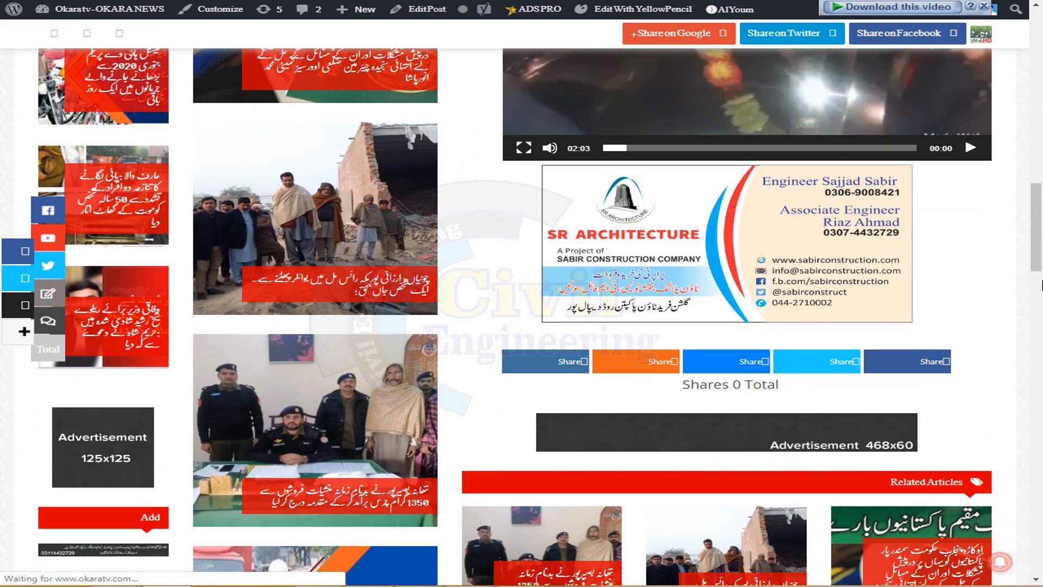
pyautogui.moveTo(1042, 285); pyautogui.dragTo(1042, 38)
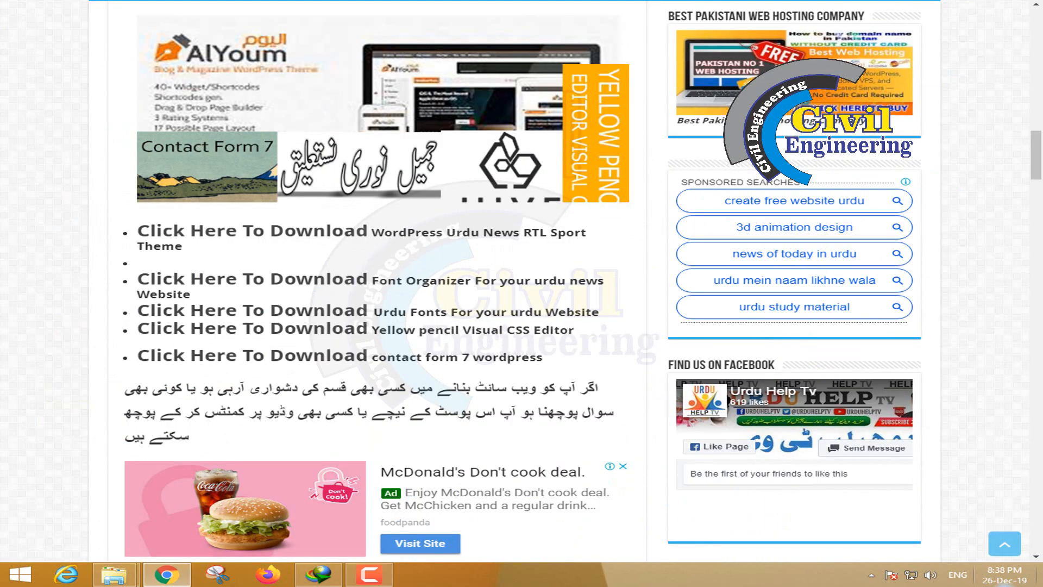
# - Open a new Chrome tab on the Google start page
pyautogui.hotkey('ctrl', 't')
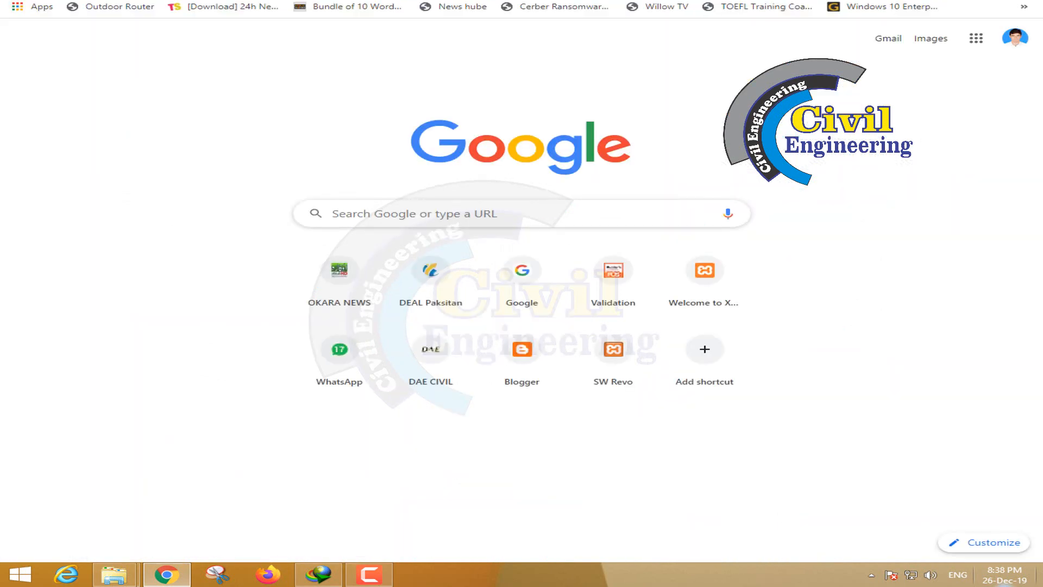
# - Search Google for .tk and open the 'Dot TK - Find a new FREE domain' result
pyautogui.write('.')
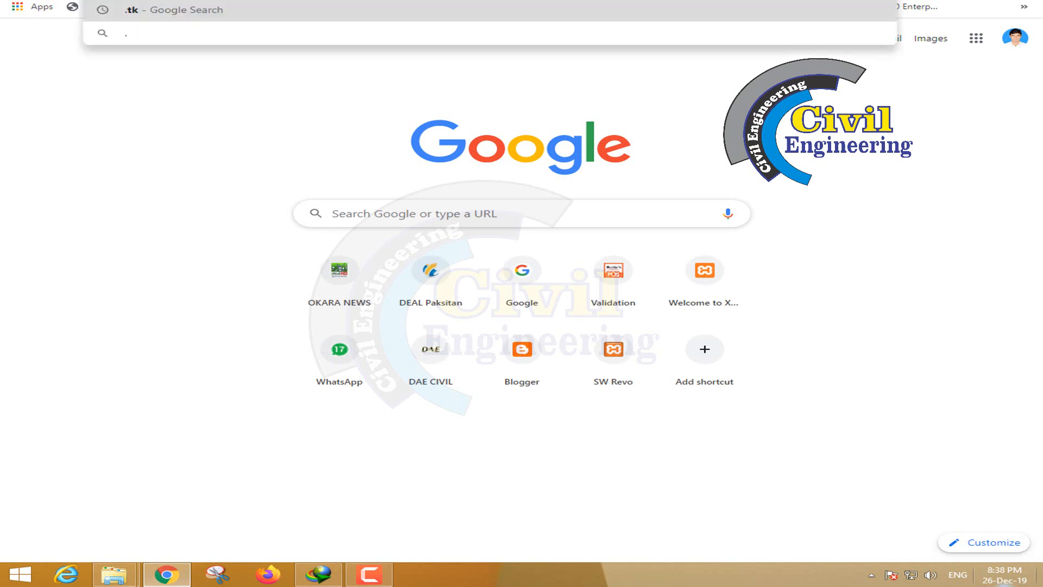
pyautogui.press('Return')
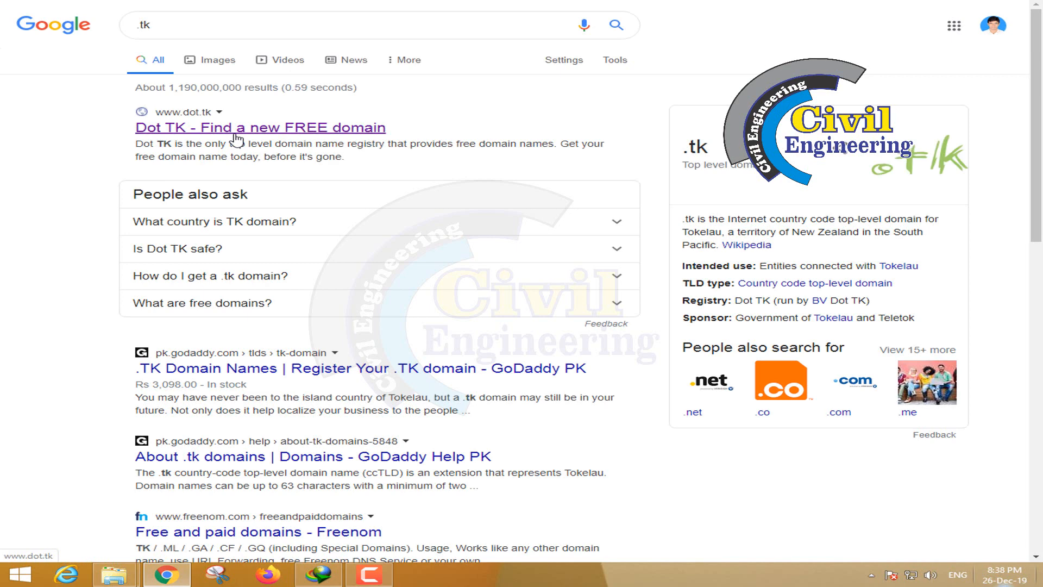
pyautogui.click(235, 133)
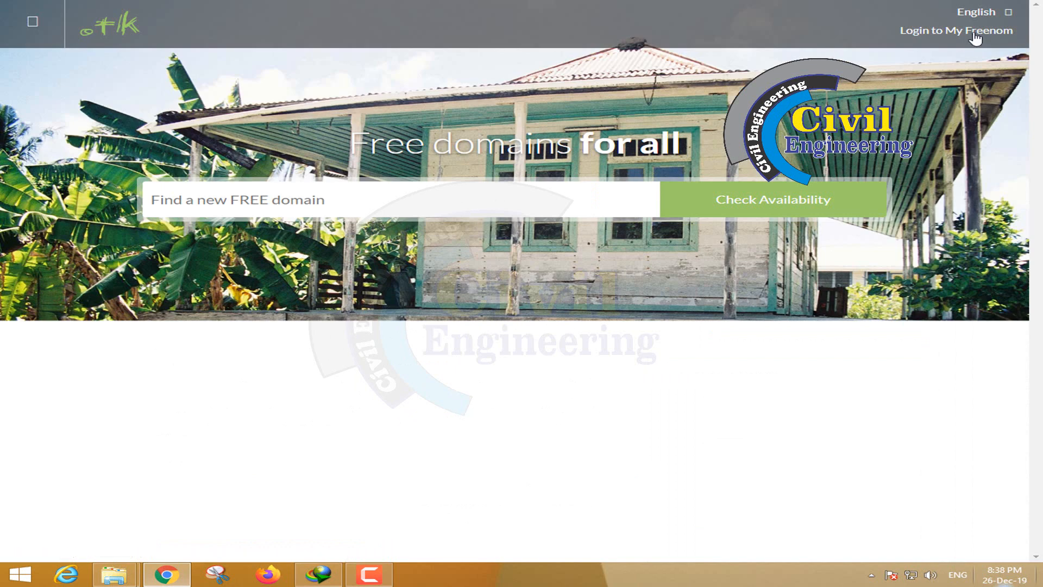
pyautogui.click(970, 16)
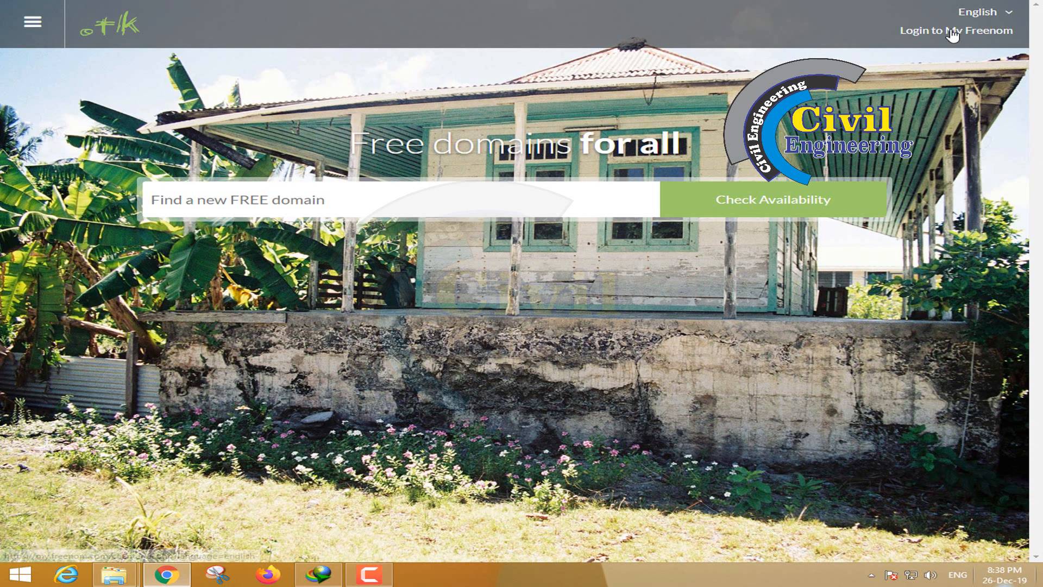
# - Log in to My Freenom with the Google account and go to Services > Register a New Domain
pyautogui.click(952, 33)
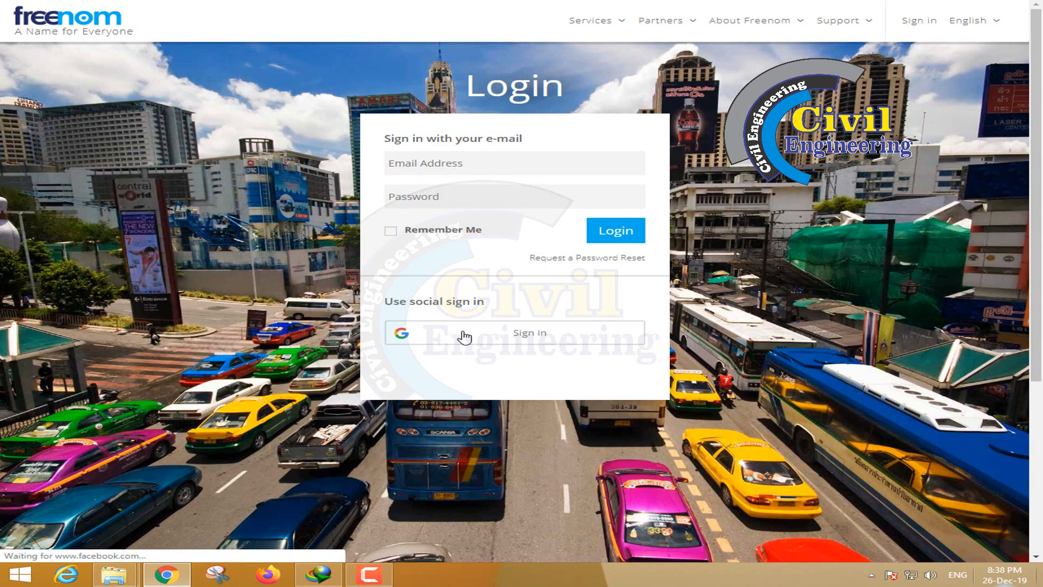
pyautogui.click(463, 334)
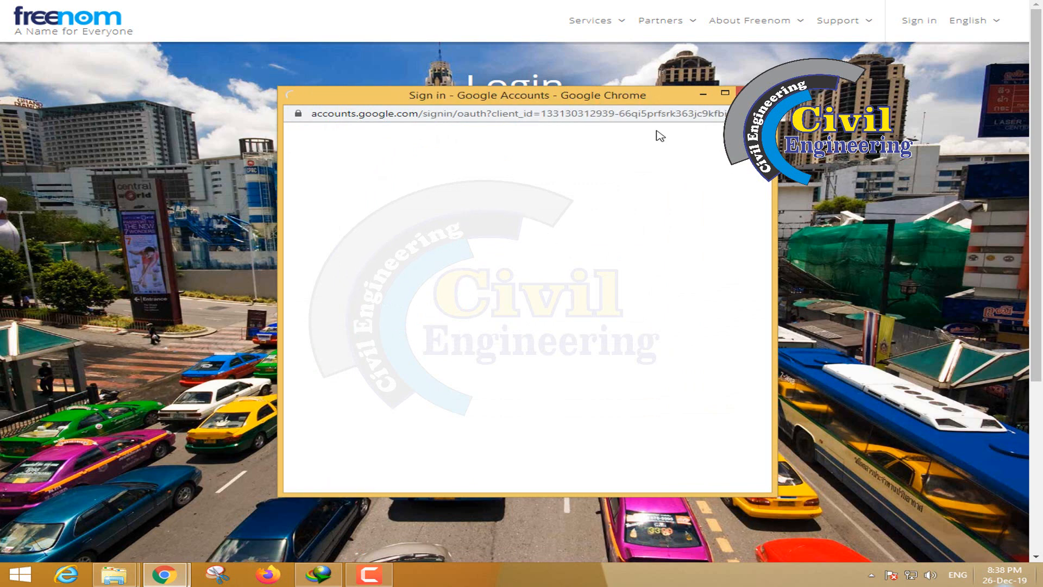
pyautogui.click(478, 286)
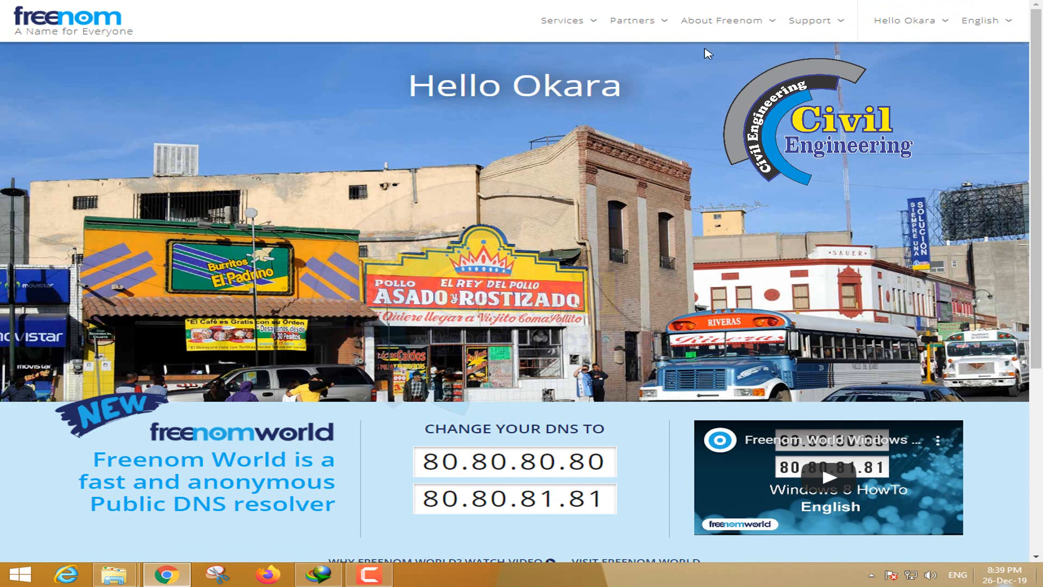
pyautogui.click(579, 25)
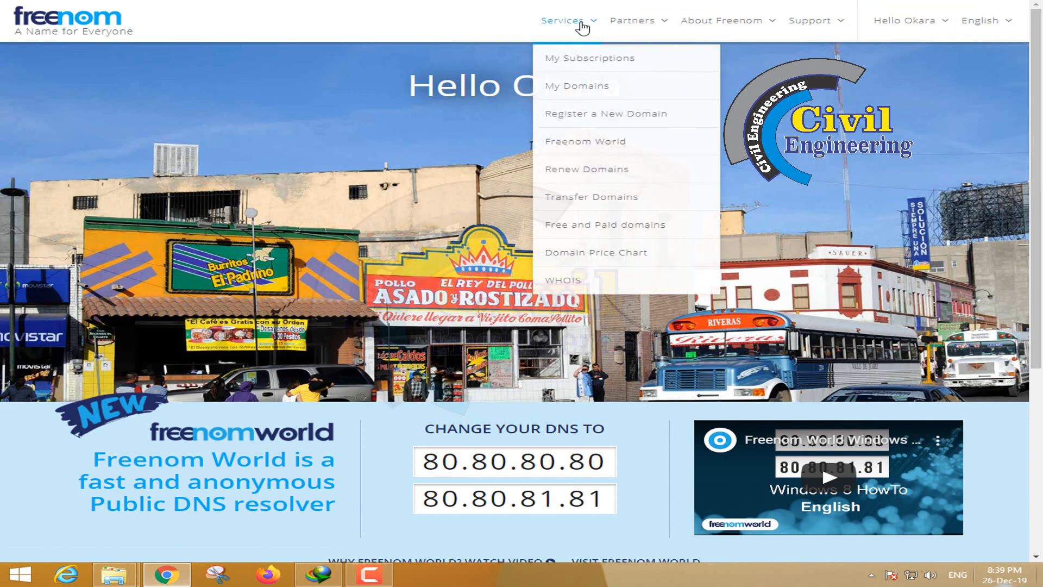
pyautogui.click(586, 115)
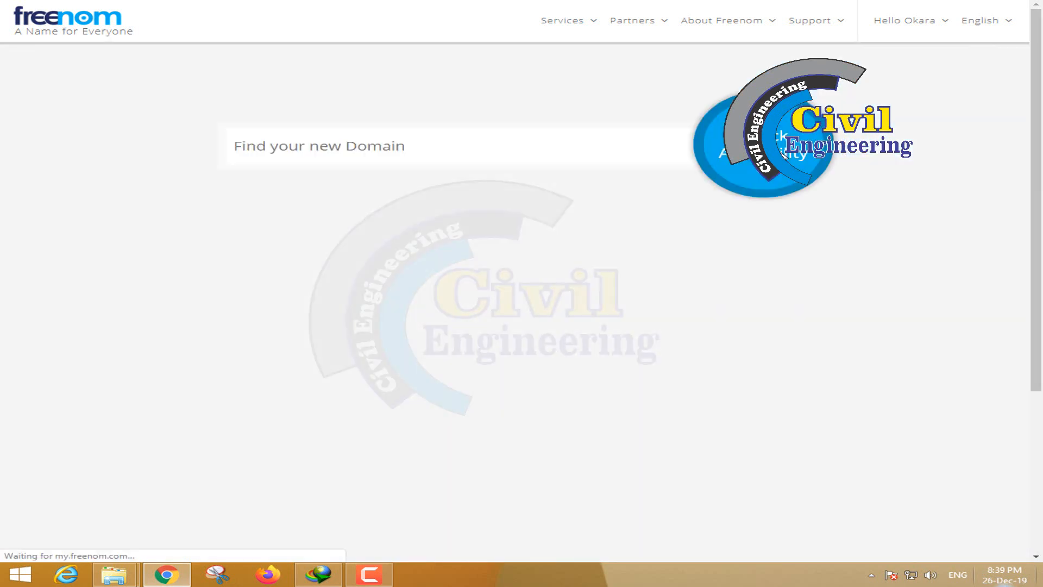
# - Search for depalpurnews and claim the free depalpurnews.tk domain with Get it now!
pyautogui.click(359, 158)
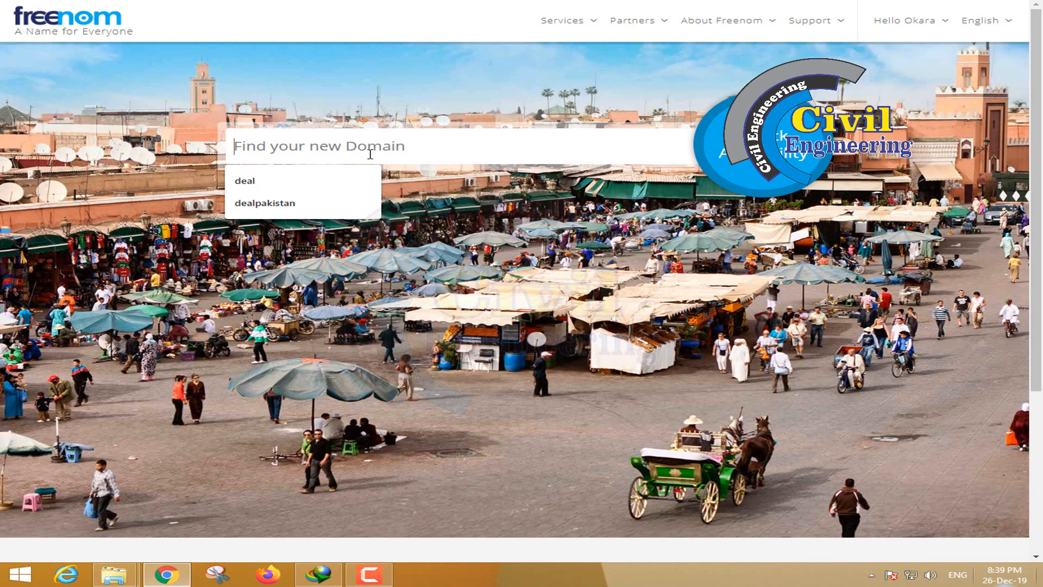
pyautogui.write('depalpurnes')
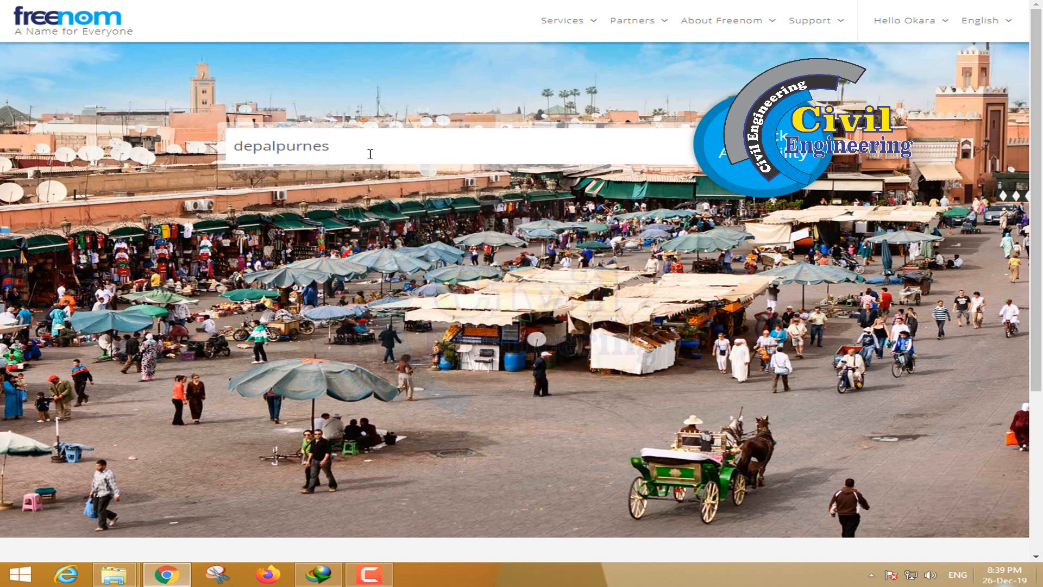
pyautogui.doubleClick(304, 154)
pyautogui.write('de')
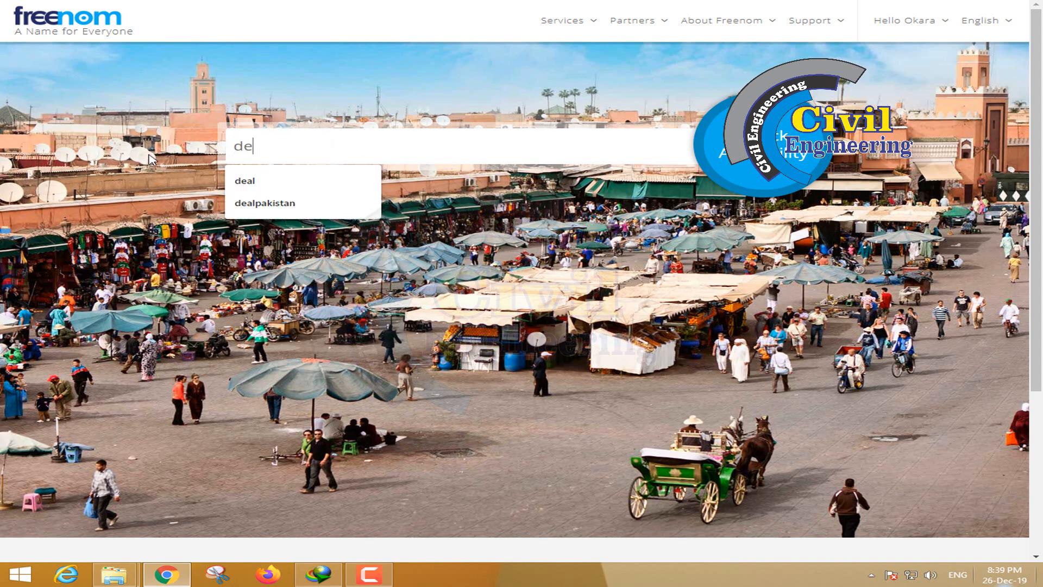
pyautogui.write('palpurn')
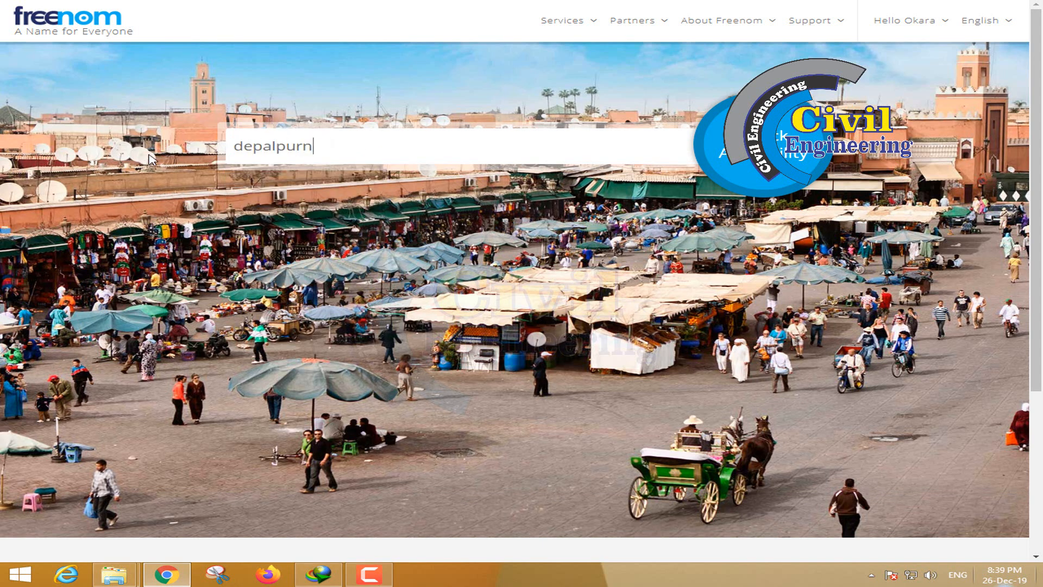
pyautogui.write('ews')
pyautogui.press('Return')
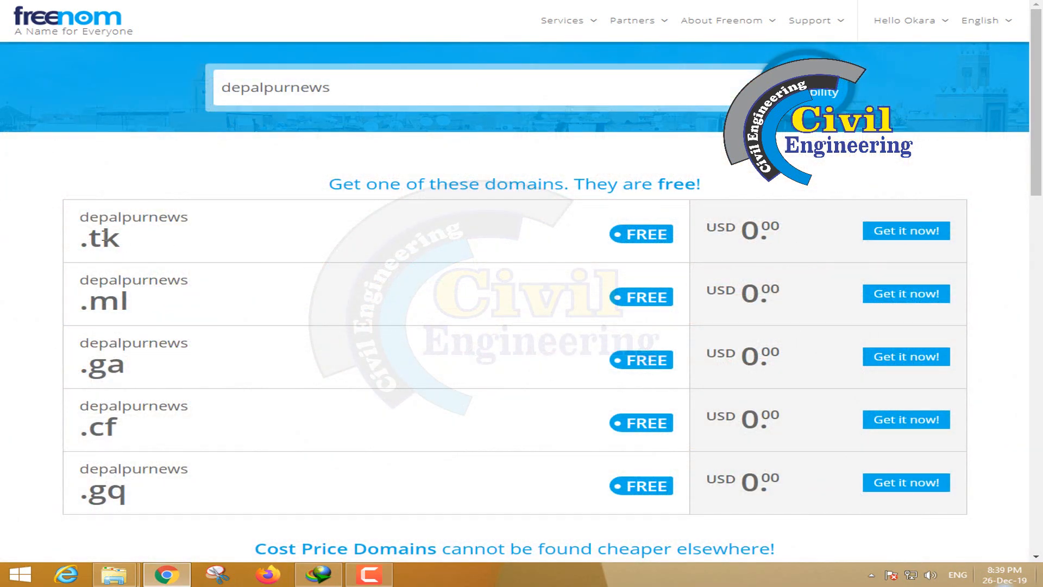
pyautogui.scroll(-1, 105, 281)
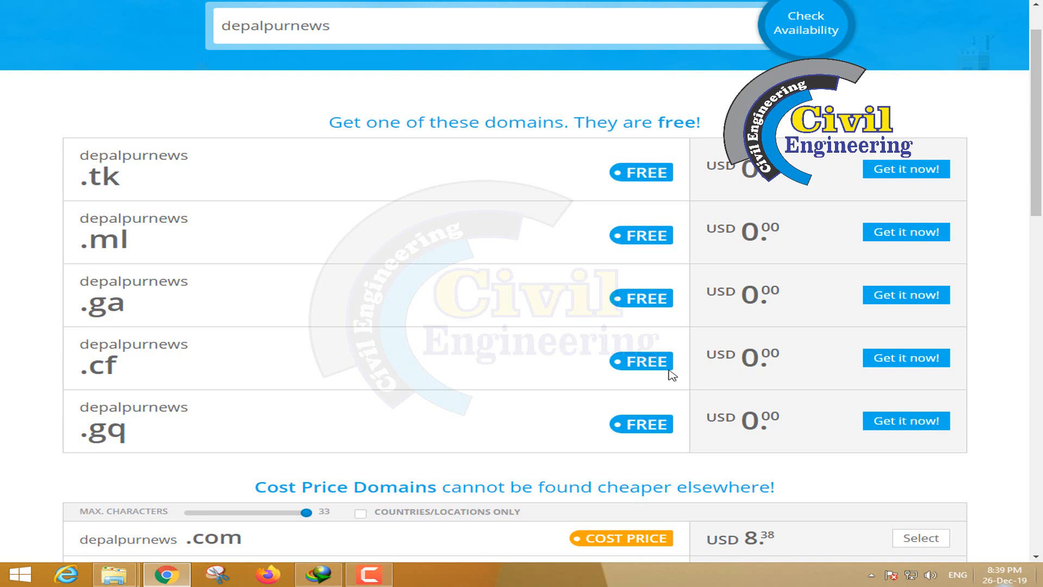
pyautogui.click(929, 171)
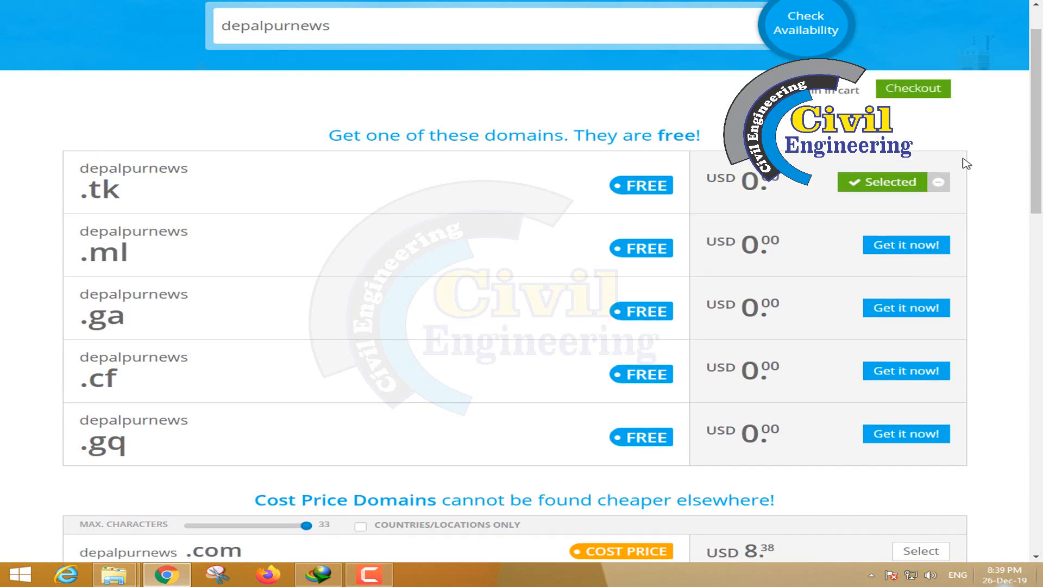
# - Check out depalpurnews.tk with a 12 Months @ FREE period and continue to review
pyautogui.click(908, 96)
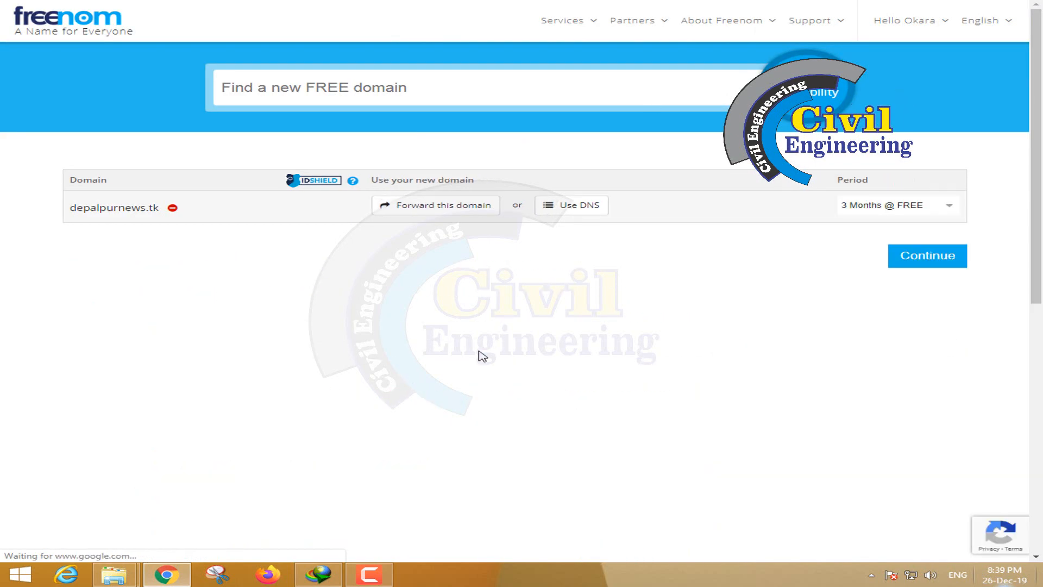
pyautogui.click(924, 206)
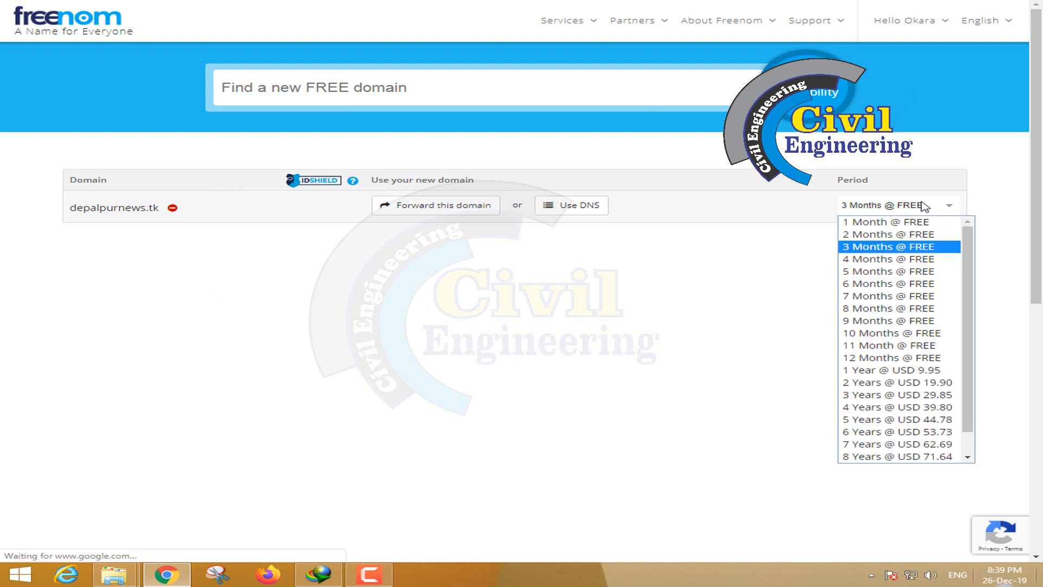
pyautogui.click(891, 358)
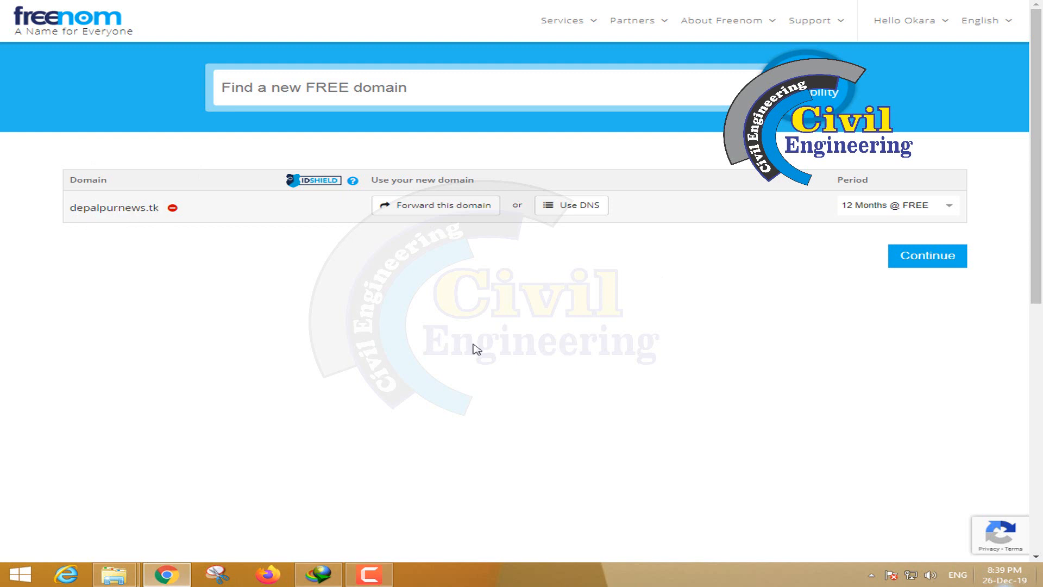
pyautogui.click(928, 260)
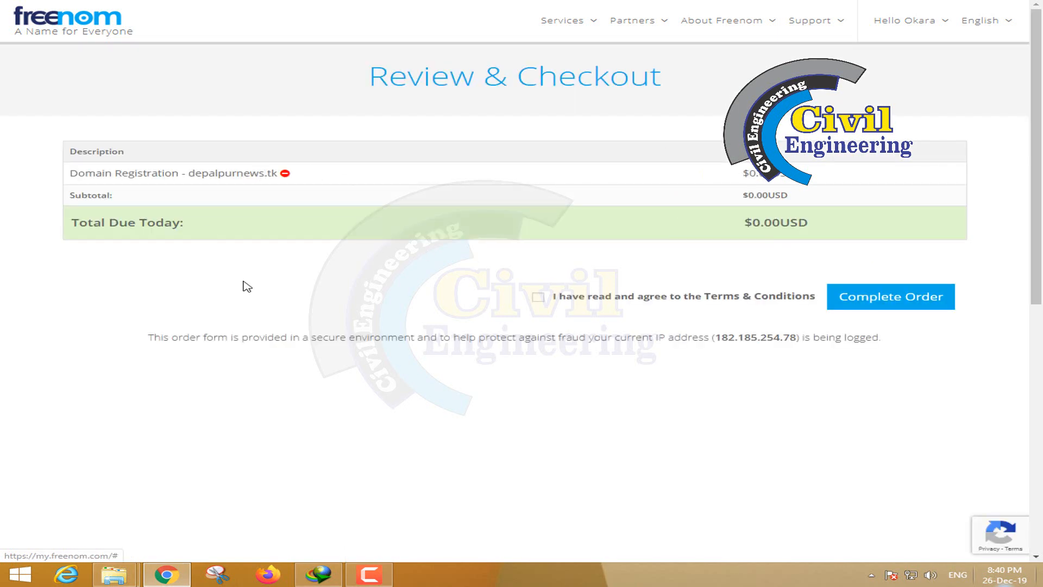
# - Agree to the Terms & Conditions and complete the free depalpurnews.tk order
pyautogui.click(541, 298)
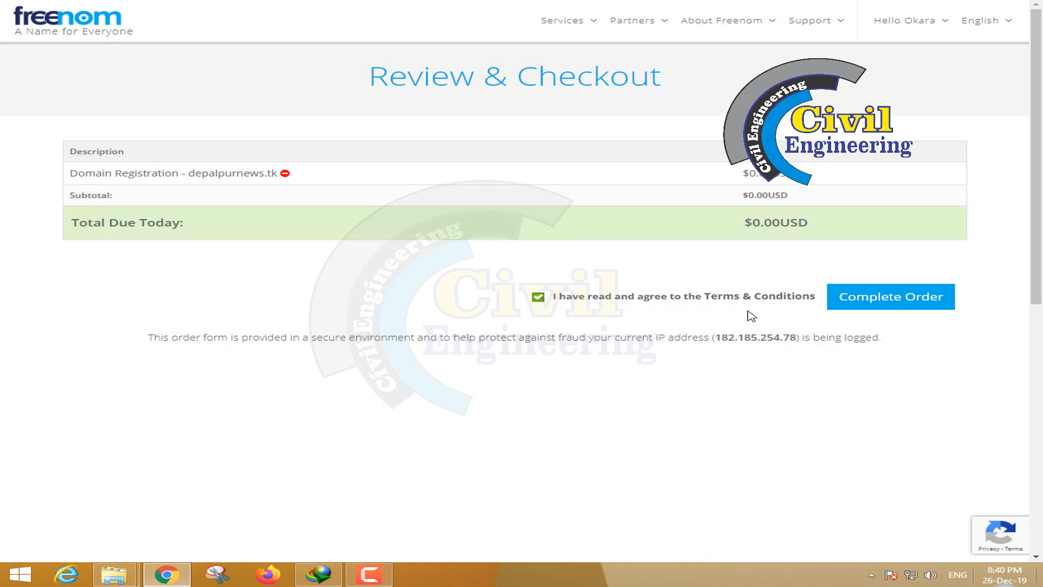
pyautogui.click(914, 302)
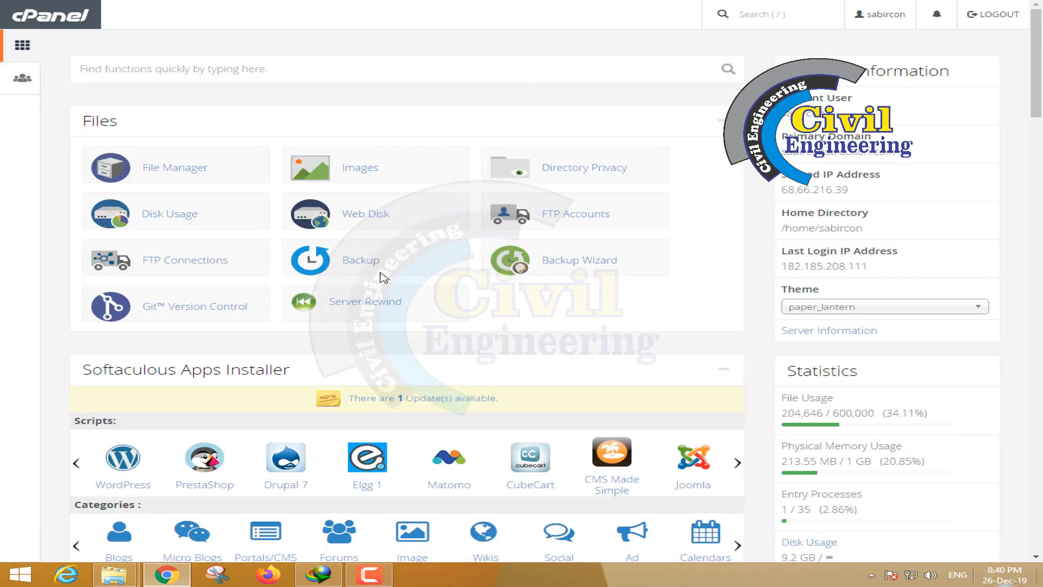
# - Scroll to cPanel's Domains section and open Addon Domains
pyautogui.scroll(-12, 384, 278)
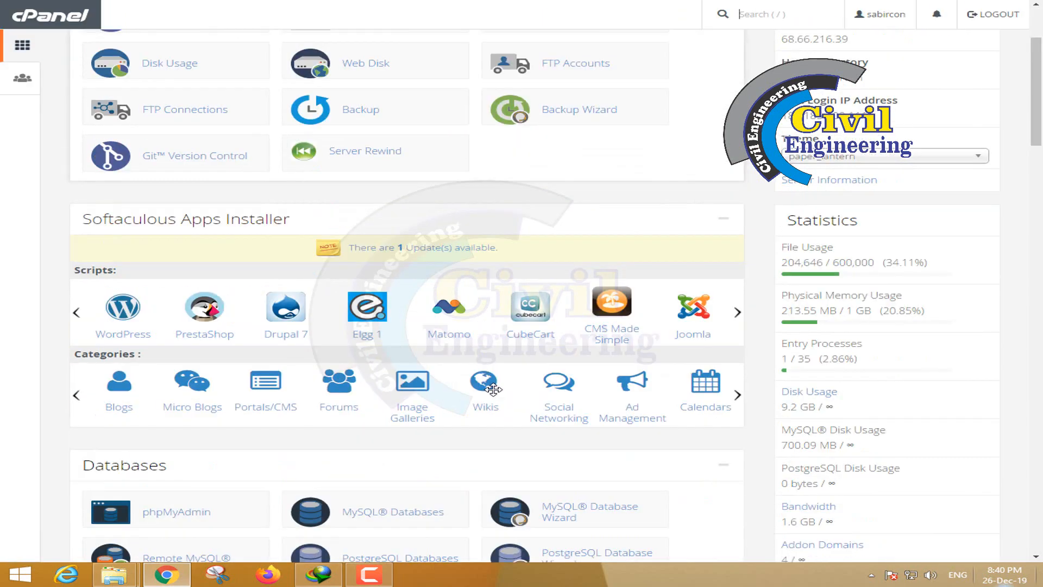
pyautogui.scroll(2, 903, 373)
pyautogui.scroll(5, 903, 373)
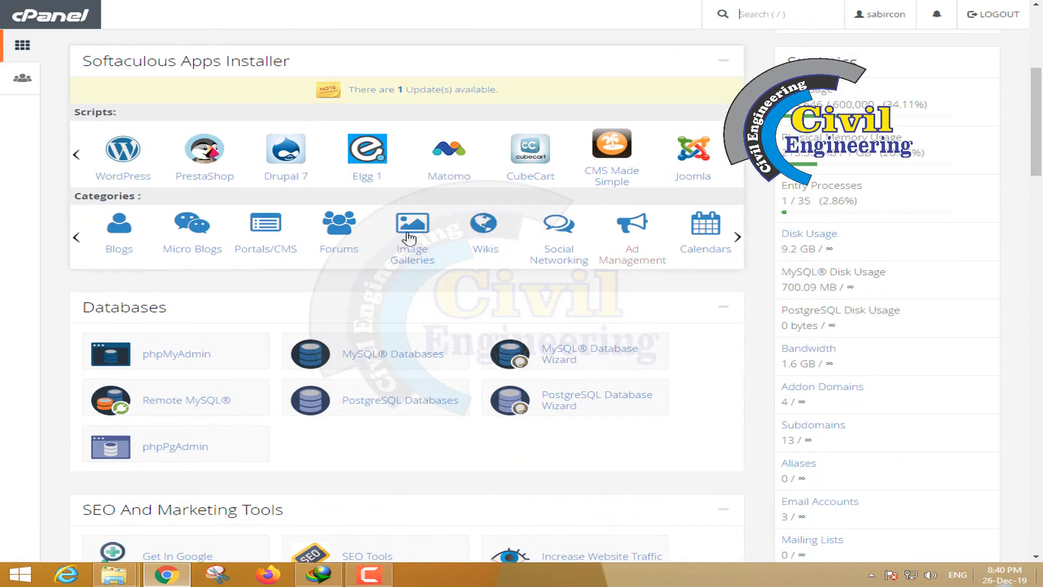
pyautogui.scroll(-6, 419, 282)
pyautogui.scroll(-2, 408, 268)
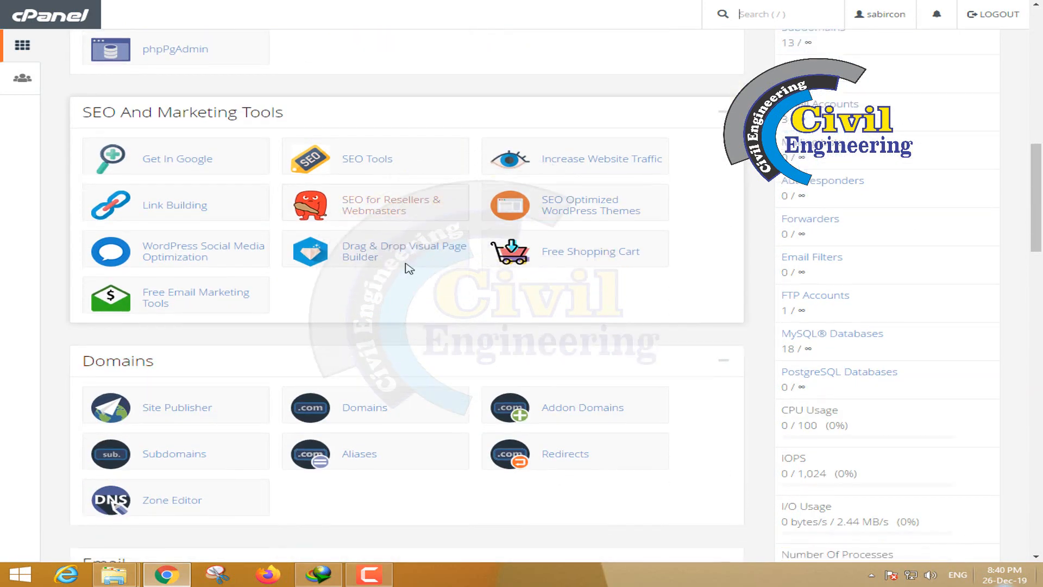
pyautogui.click(577, 381)
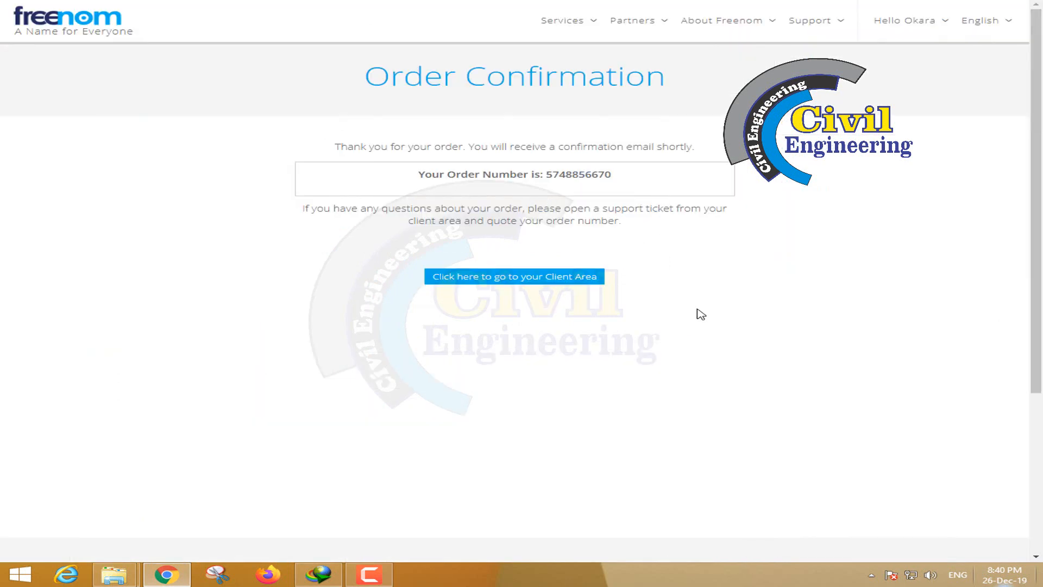
# - Look up the existing nameserver settings of riaz.tk under My Domains
pyautogui.click(579, 23)
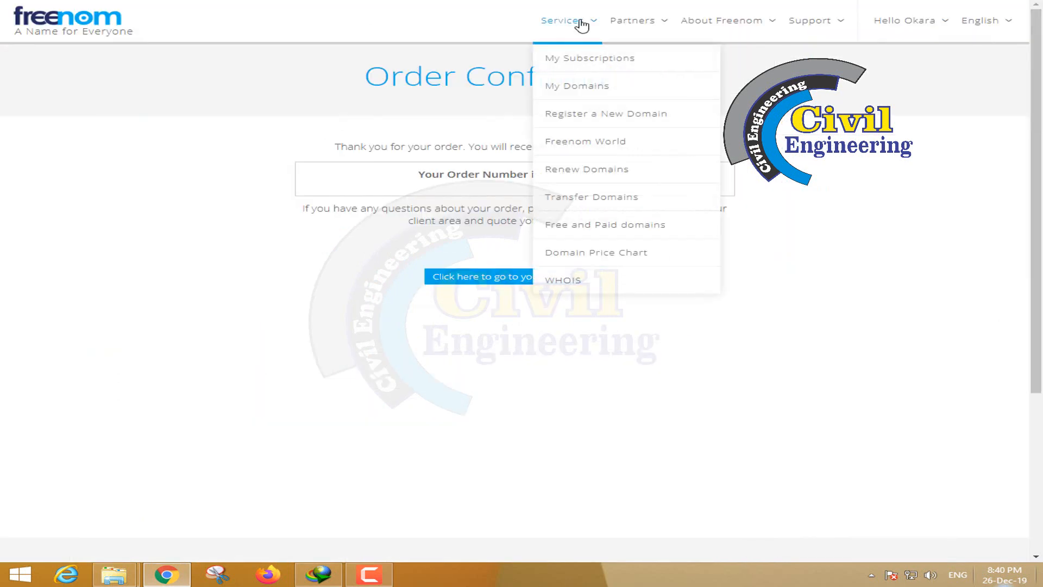
pyautogui.click(581, 89)
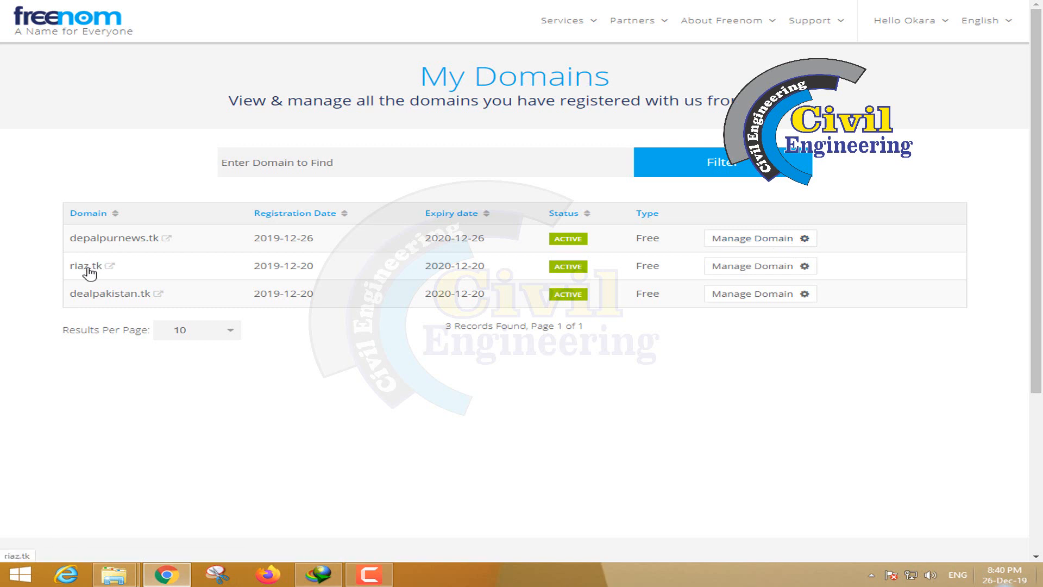
pyautogui.click(759, 271)
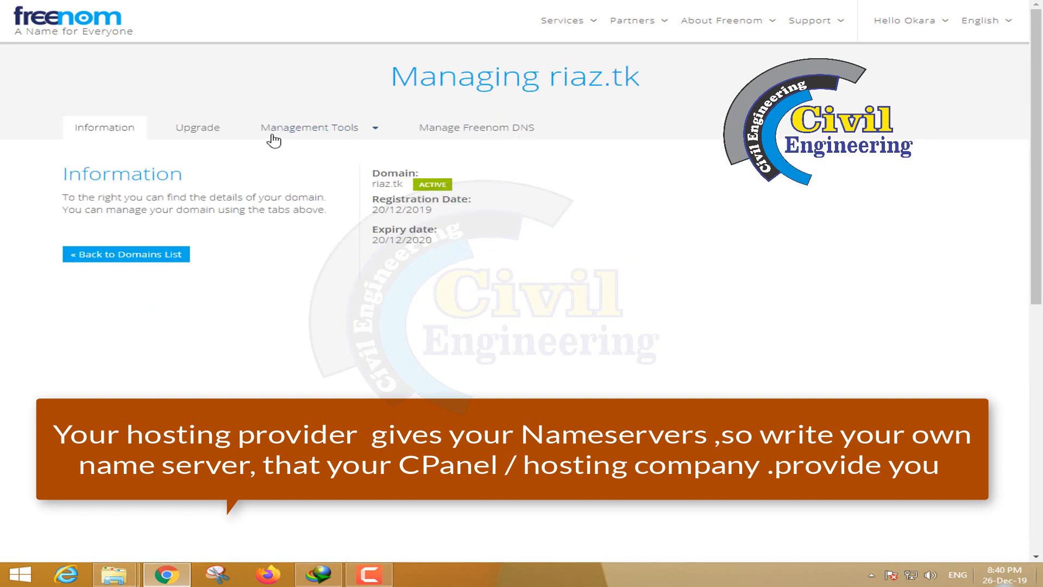
pyautogui.click(308, 135)
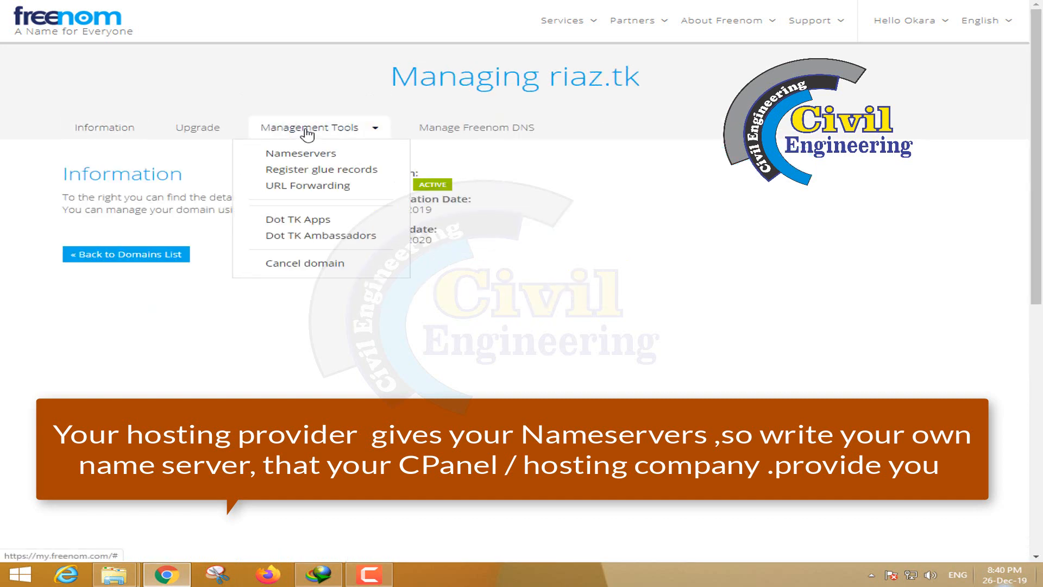
pyautogui.click(337, 157)
pyautogui.moveTo(517, 276); pyautogui.dragTo(356, 278)
pyautogui.hotkey('ctrl', 'c')
pyautogui.click(307, 302)
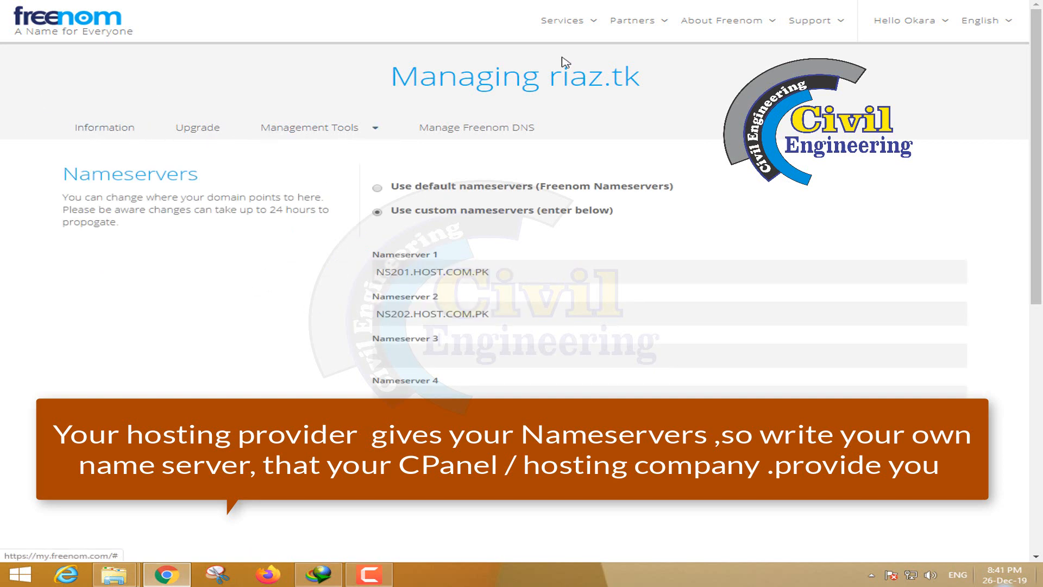
pyautogui.click(16, 0)
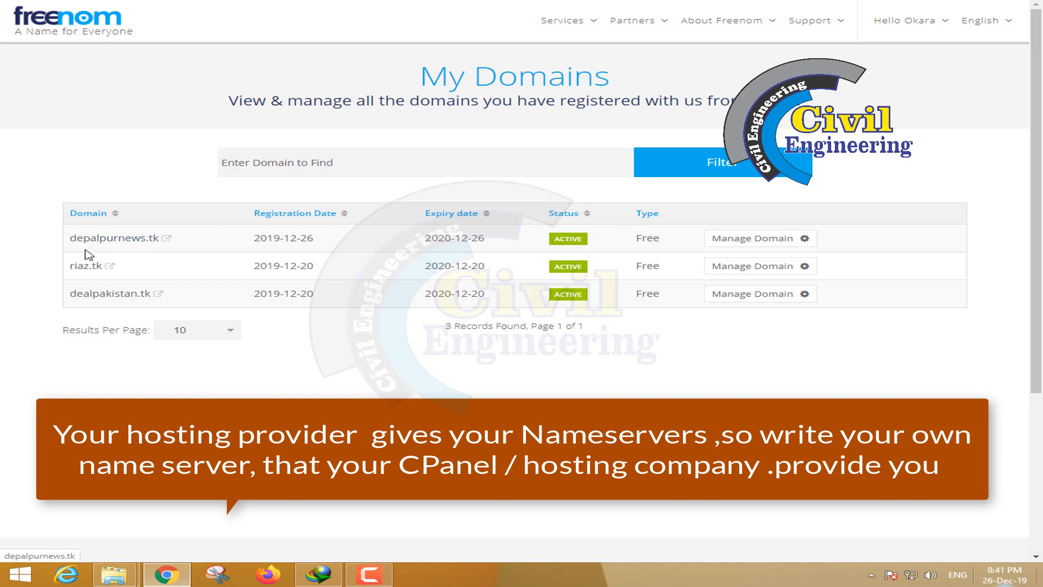
# - Open depalpurnews.tk's nameserver settings and choose custom nameservers
pyautogui.click(792, 245)
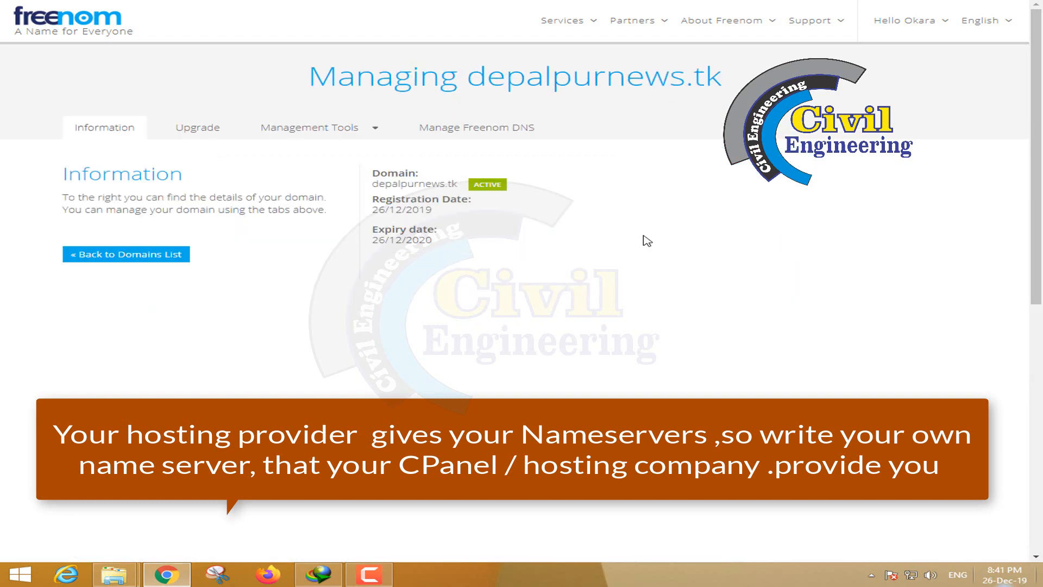
pyautogui.click(332, 136)
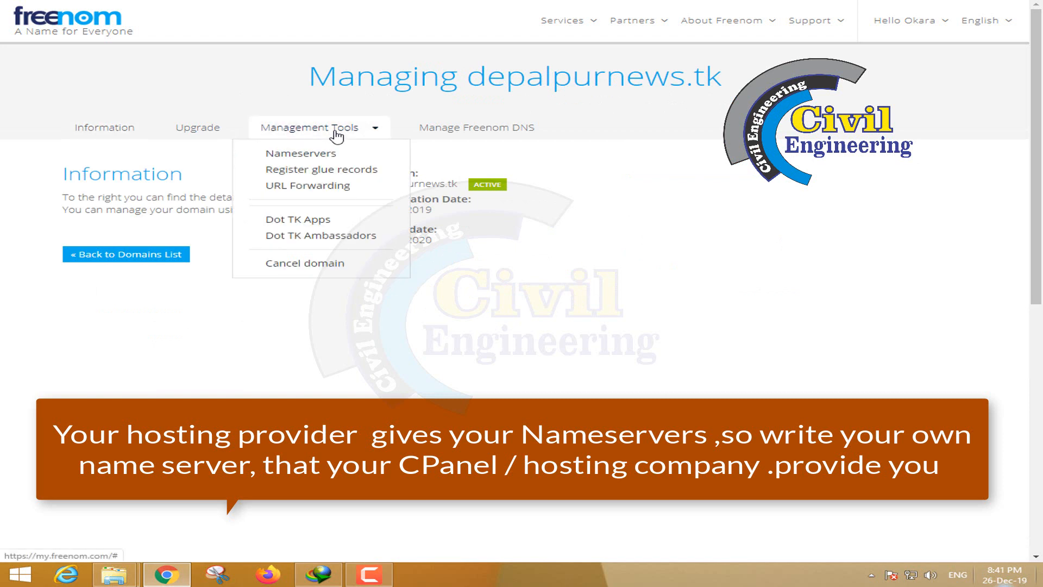
pyautogui.click(315, 154)
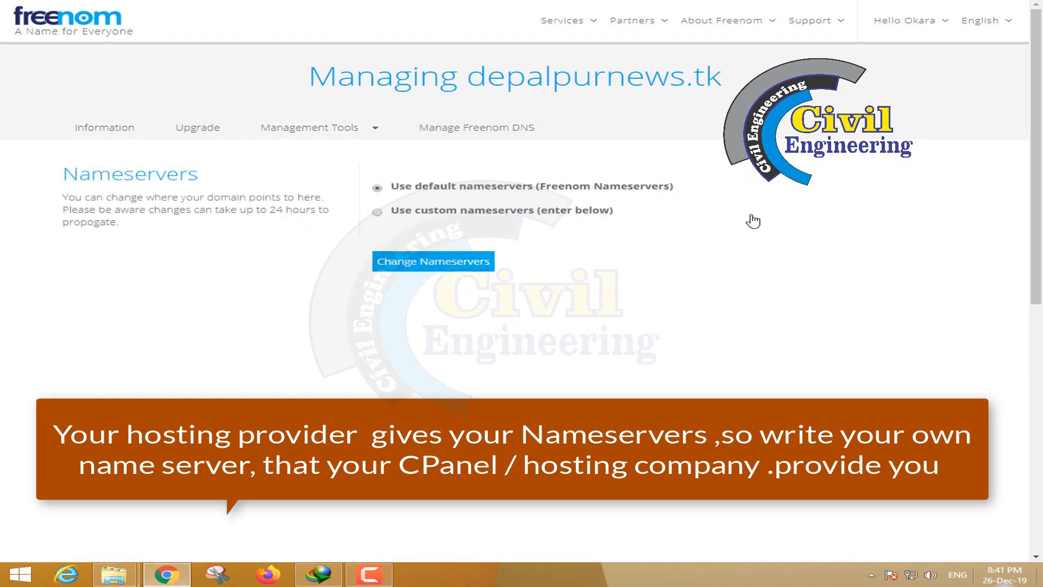
pyautogui.click(382, 212)
# - Save nameservers ns201.host.com.pk and NS202.HOST.COM.PK for depalpurnews.tk, then copy the domain name
pyautogui.click(417, 267)
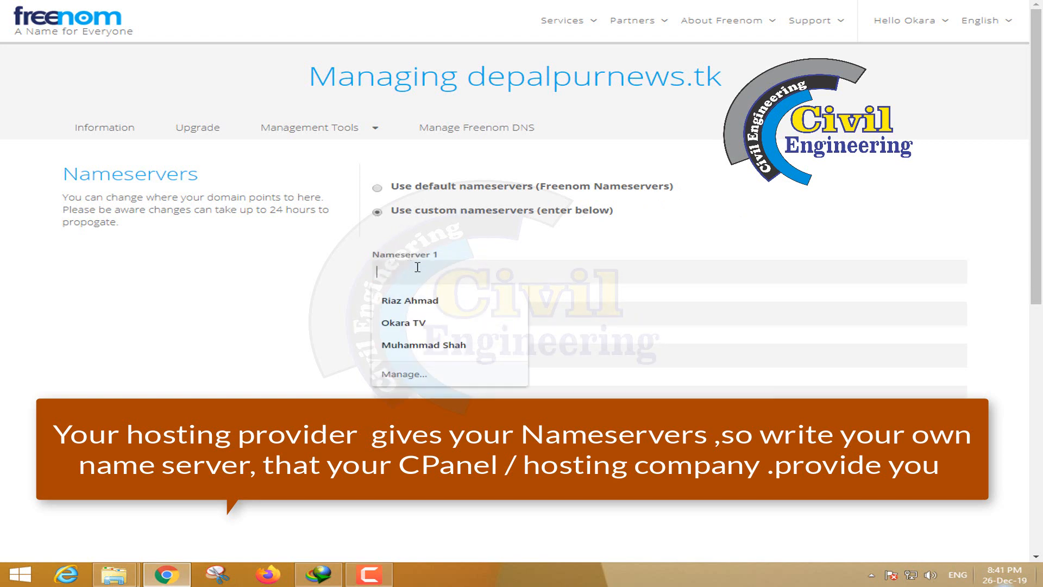
pyautogui.hotkey('ctrl', 'v')
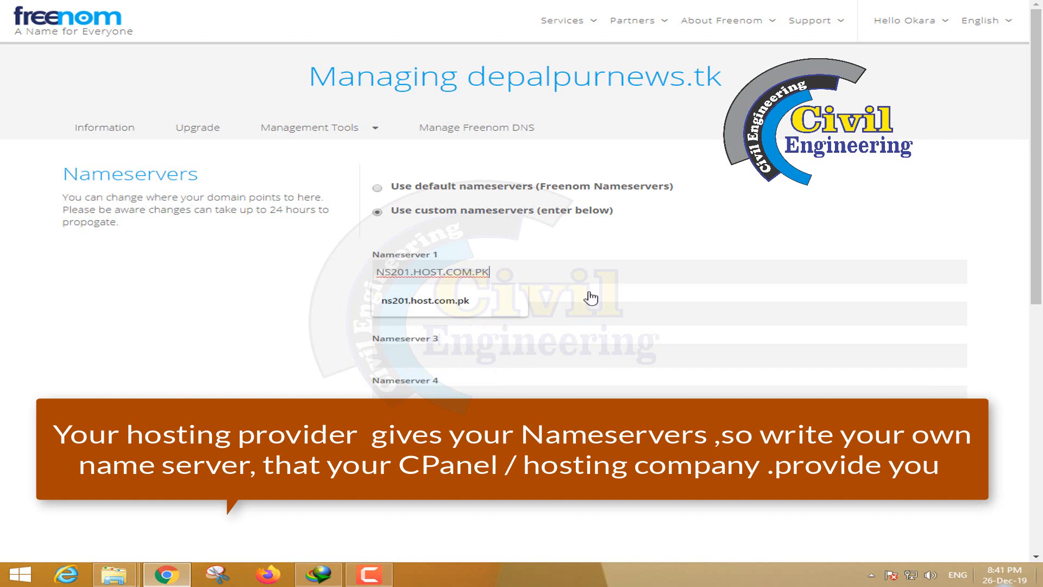
pyautogui.click(486, 305)
pyautogui.click(465, 308)
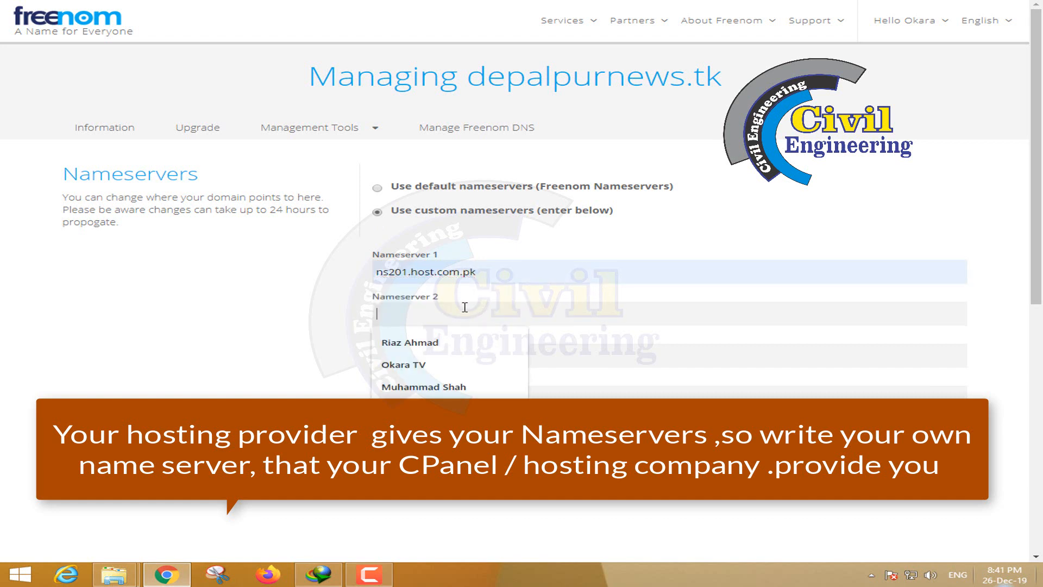
pyautogui.hotkey('ctrl', 'v')
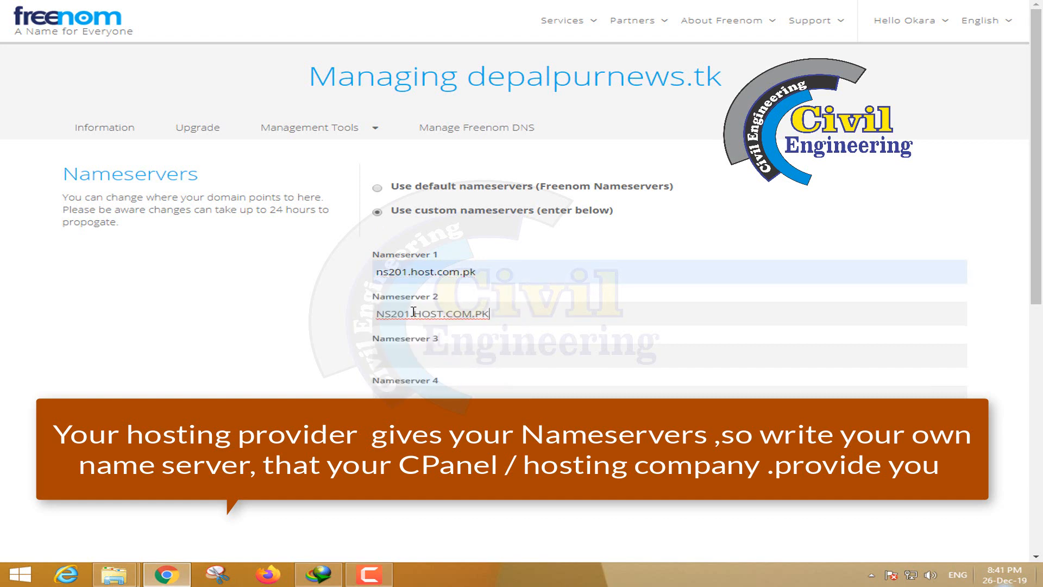
pyautogui.press('BackSpace')
pyautogui.write('2')
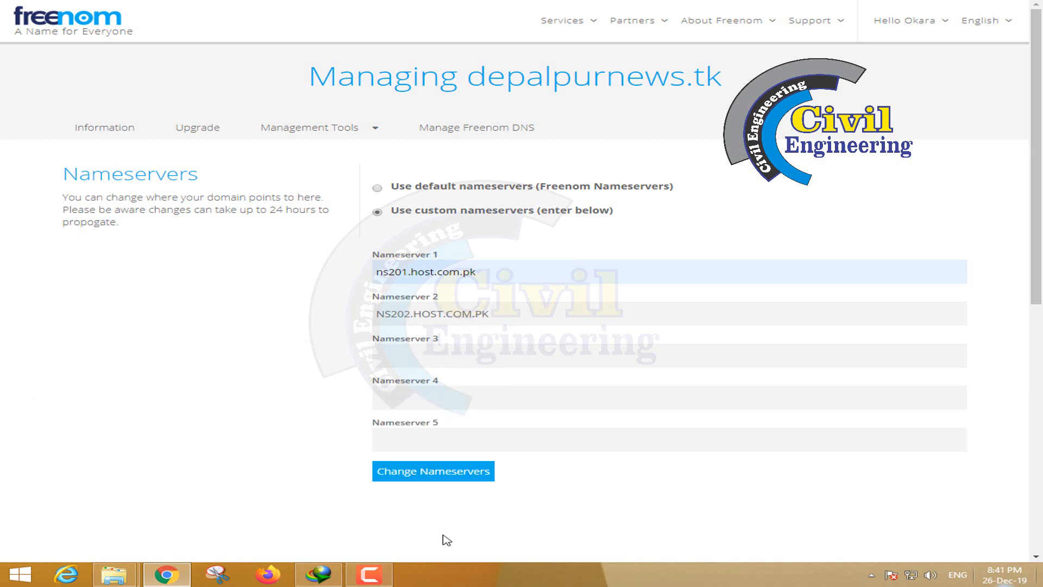
pyautogui.click(444, 478)
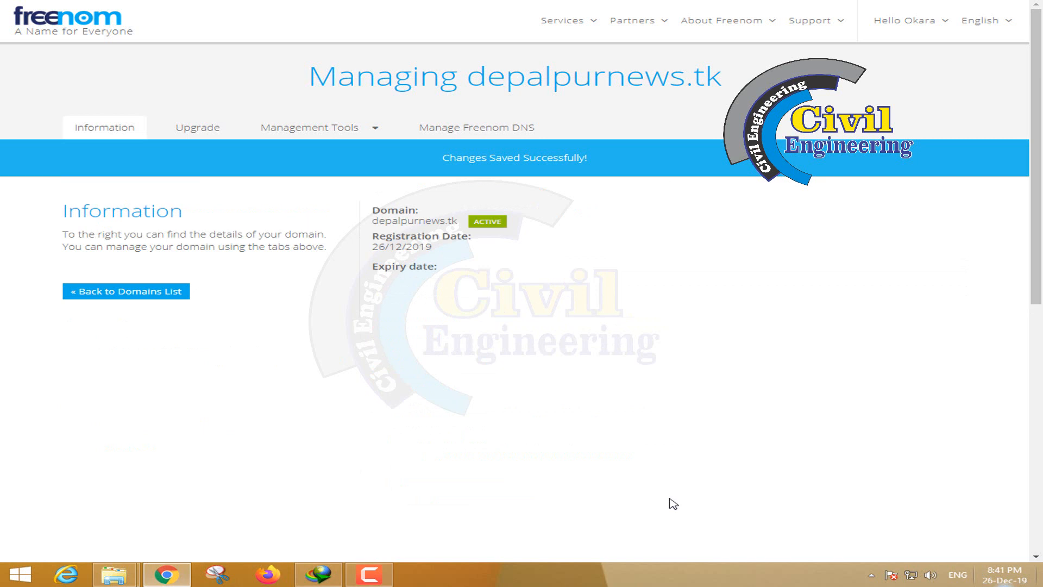
pyautogui.moveTo(455, 221); pyautogui.dragTo(381, 220)
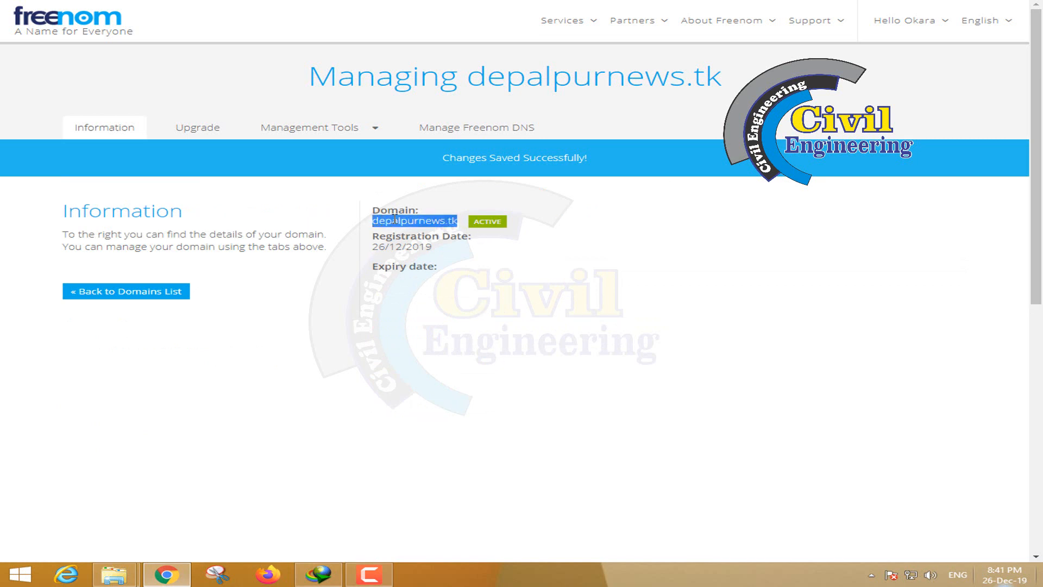
pyautogui.hotkey('ctrl', 'Tab')
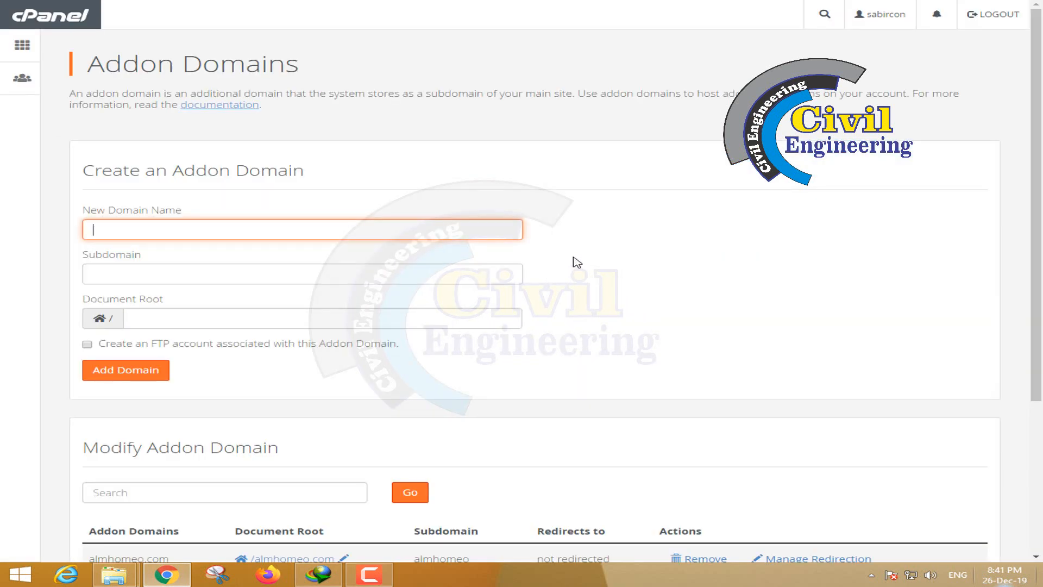
# - Return to the cPanel home page and reopen Addon Domains
pyautogui.click(501, 225)
pyautogui.click(740, 237)
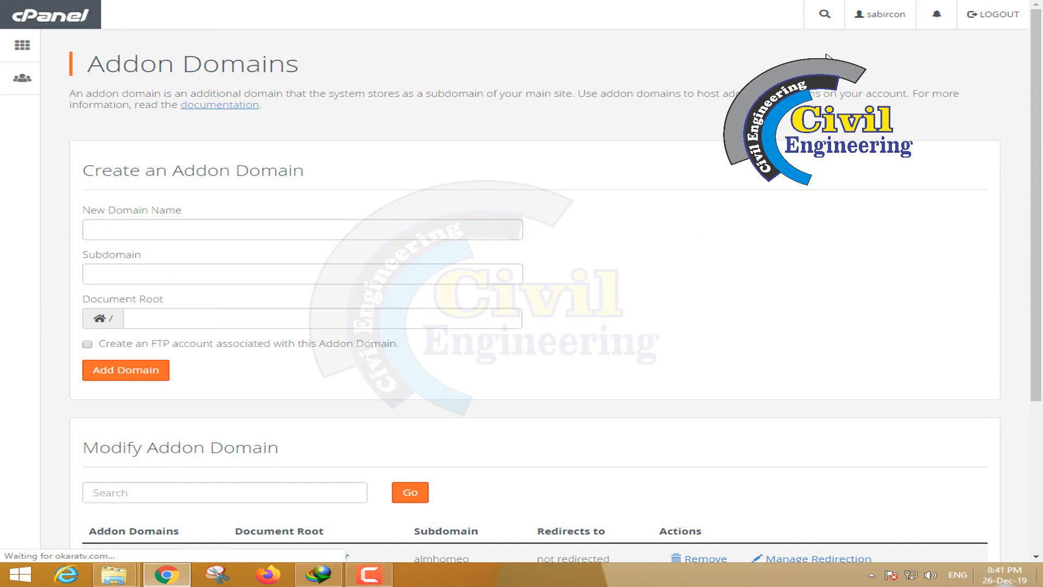
pyautogui.scroll(-3, 389, 100)
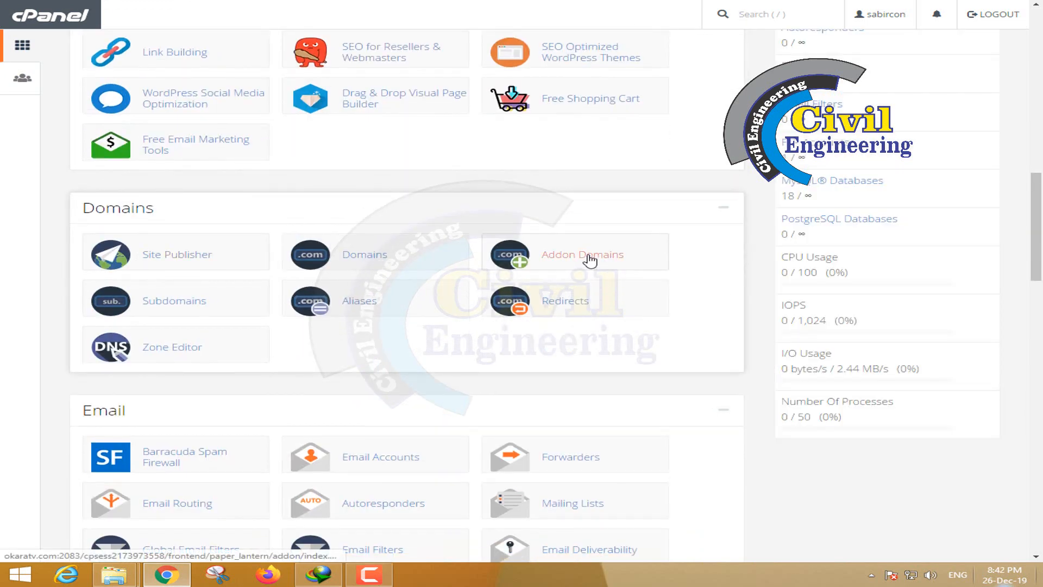
pyautogui.click(581, 261)
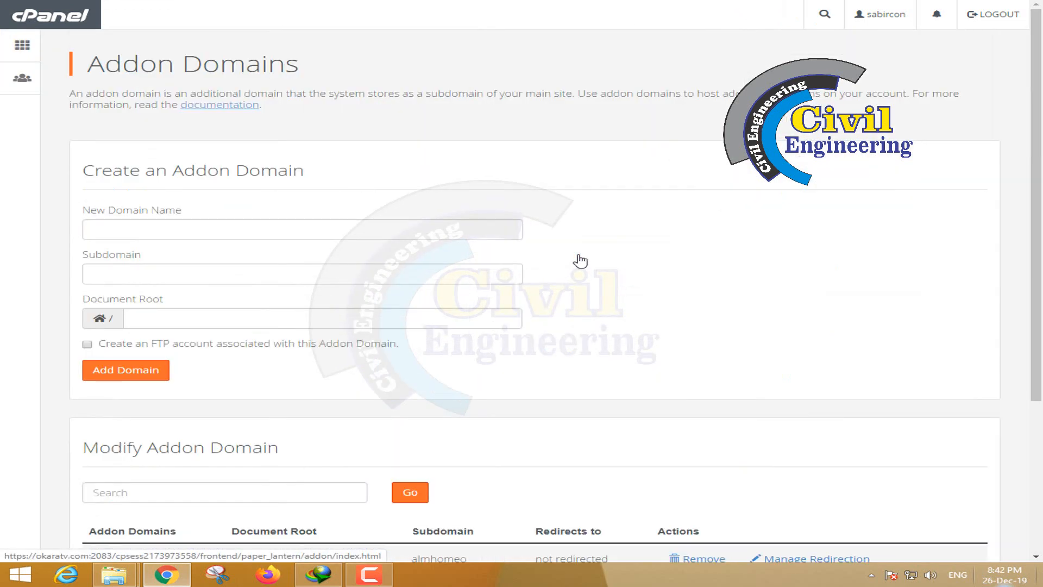
pyautogui.click(212, 228)
pyautogui.write('depalpurnews.tk')
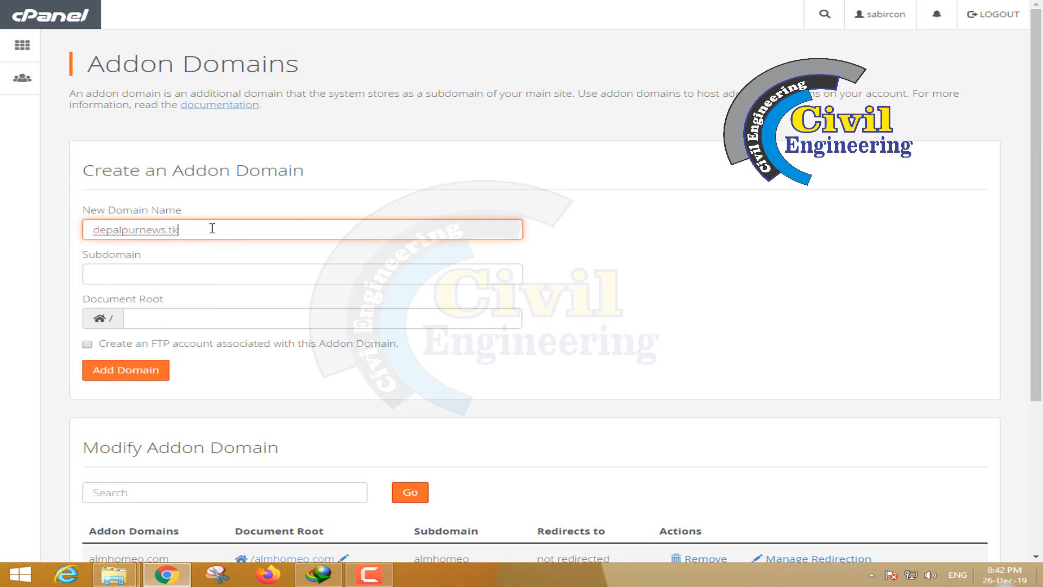
pyautogui.click(706, 278)
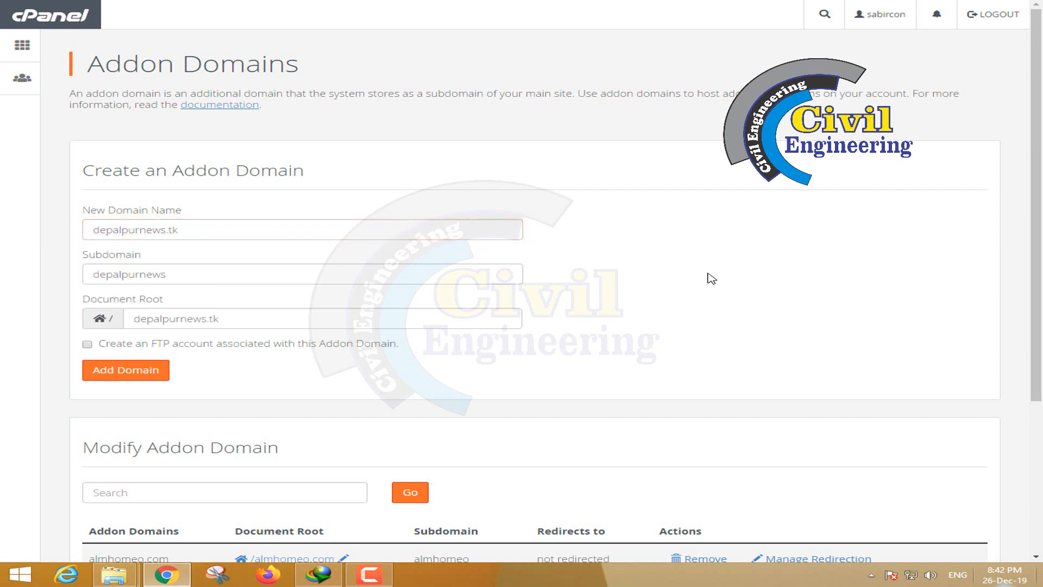
pyautogui.click(94, 229)
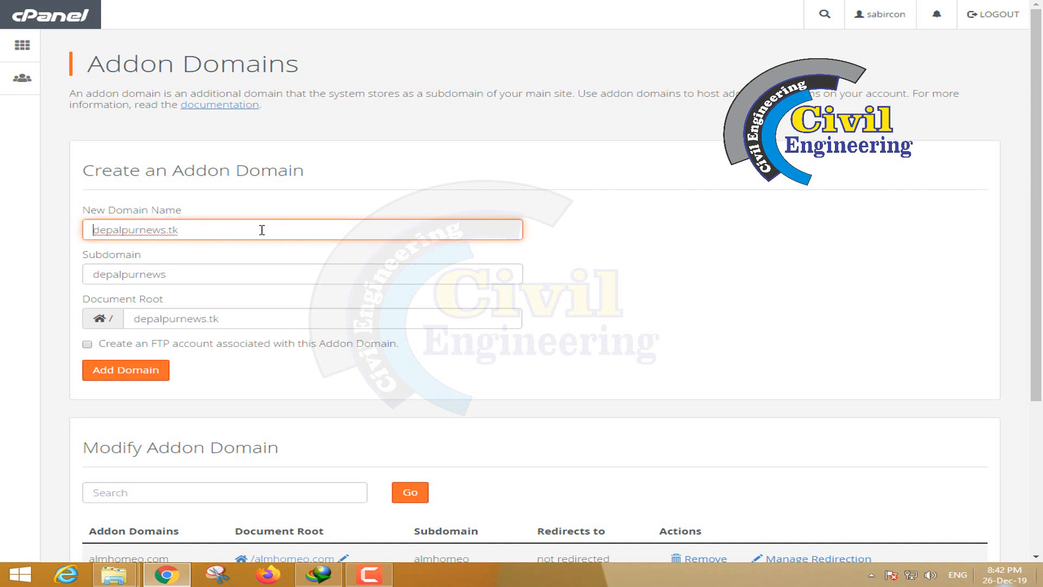
pyautogui.write('www')
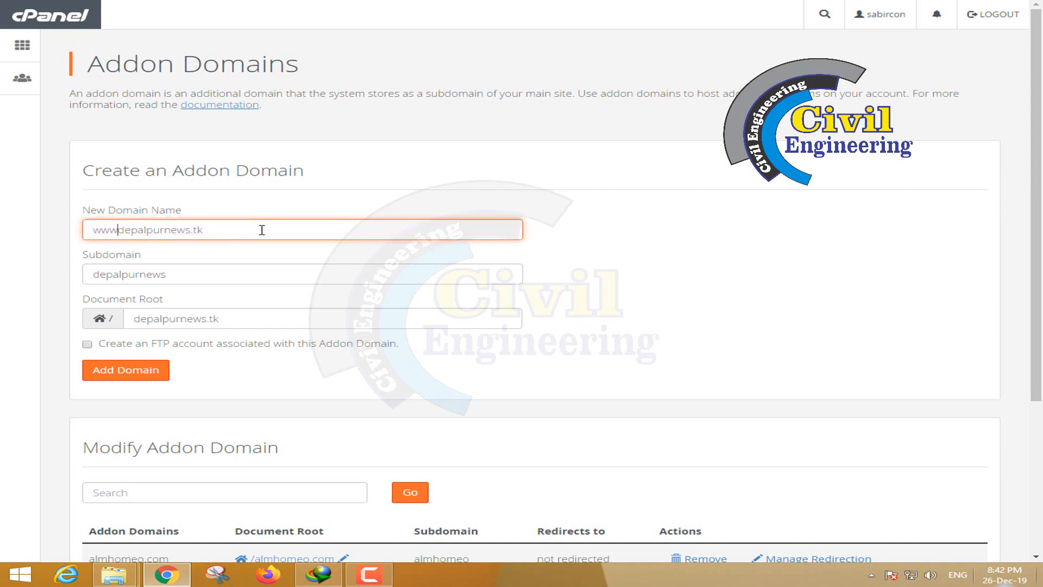
pyautogui.write('.')
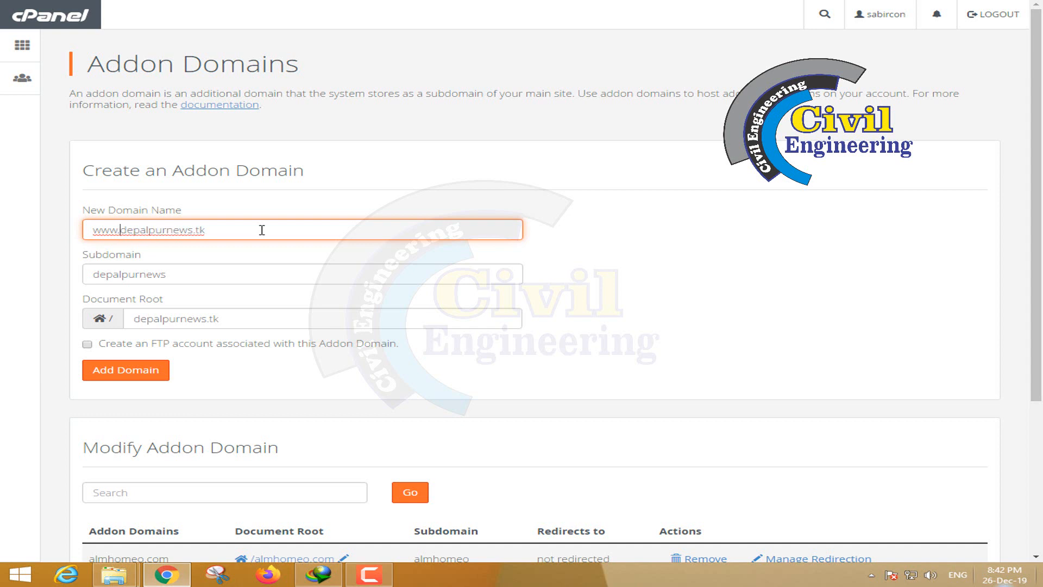
pyautogui.click(744, 283)
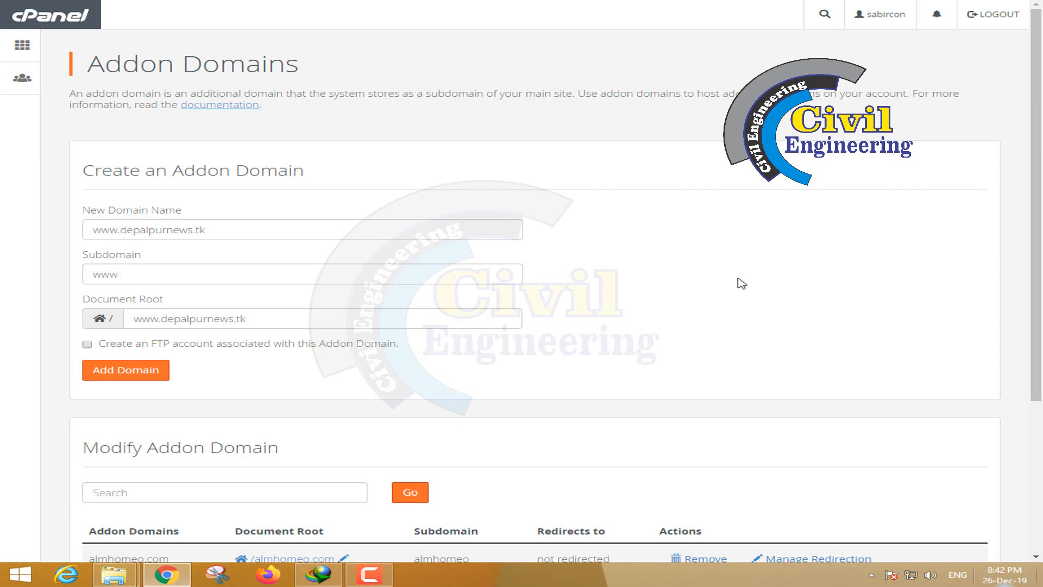
# - Delete 'www' from the Subdomain field
pyautogui.click(119, 273)
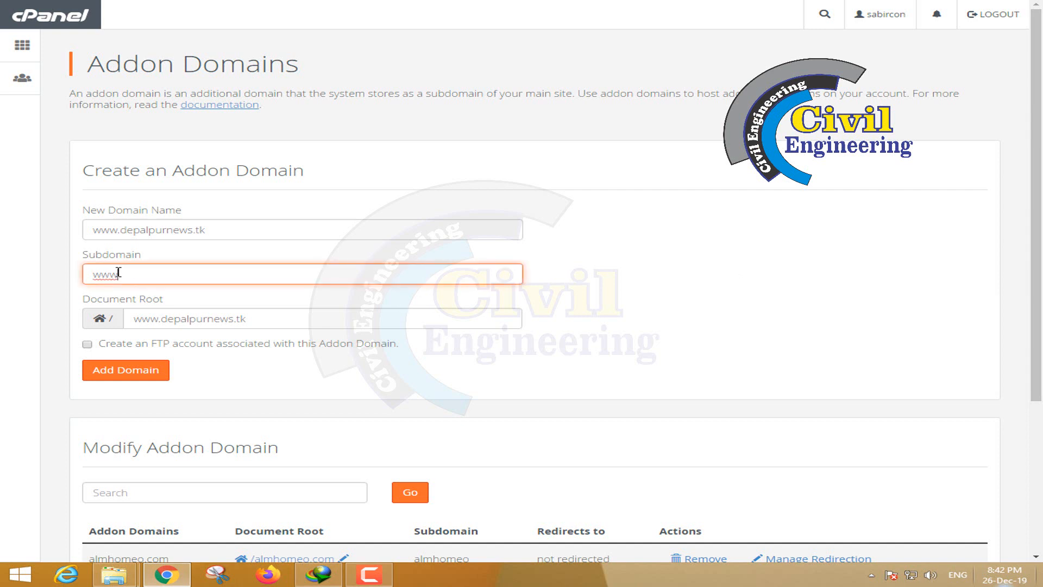
pyautogui.moveTo(119, 272); pyautogui.dragTo(88, 273)
pyautogui.moveTo(237, 225); pyautogui.dragTo(92, 230)
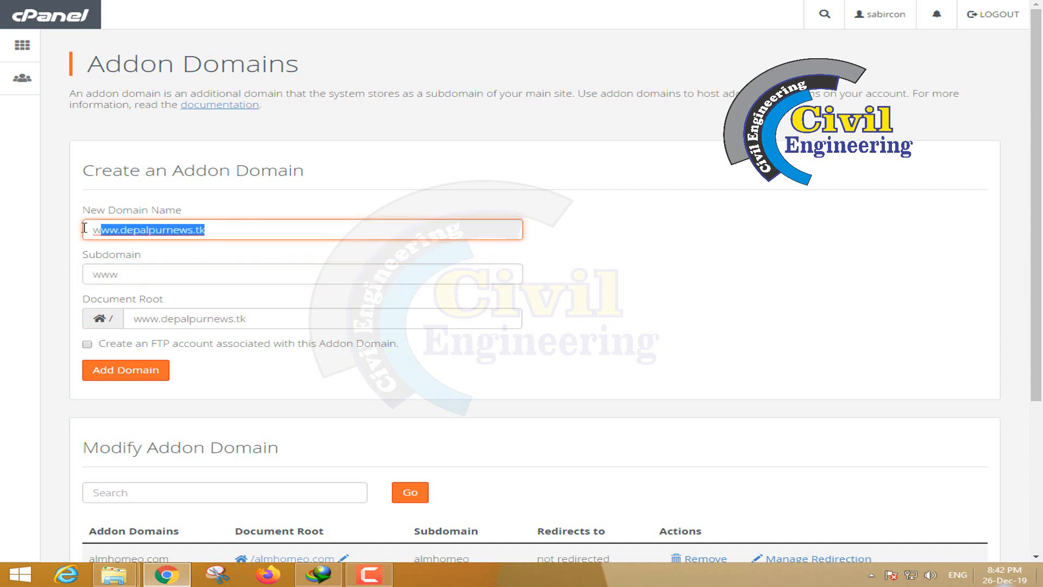
pyautogui.click(722, 302)
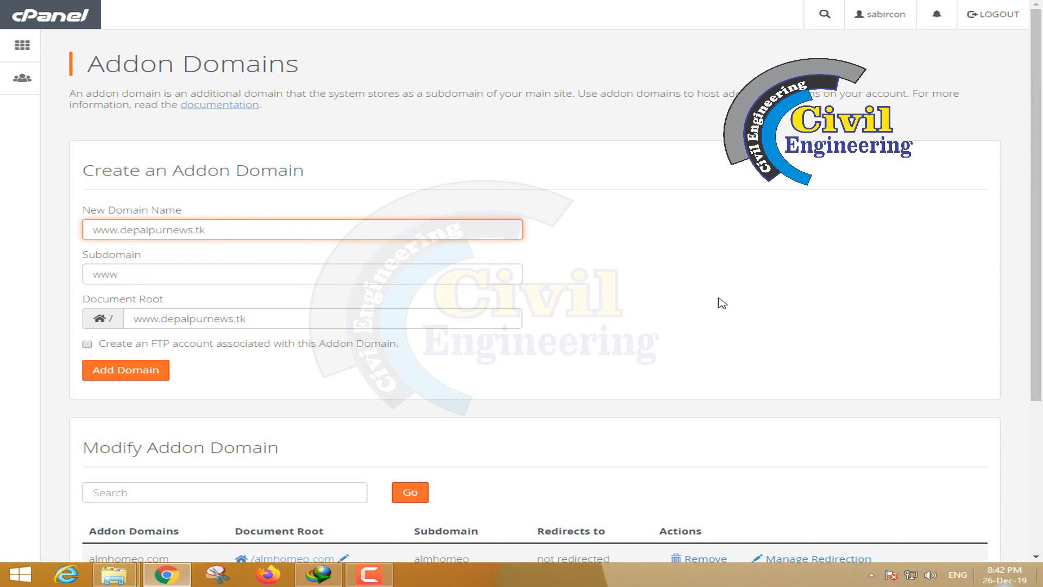
pyautogui.moveTo(192, 275); pyautogui.dragTo(0, 277)
pyautogui.press('BackSpace')
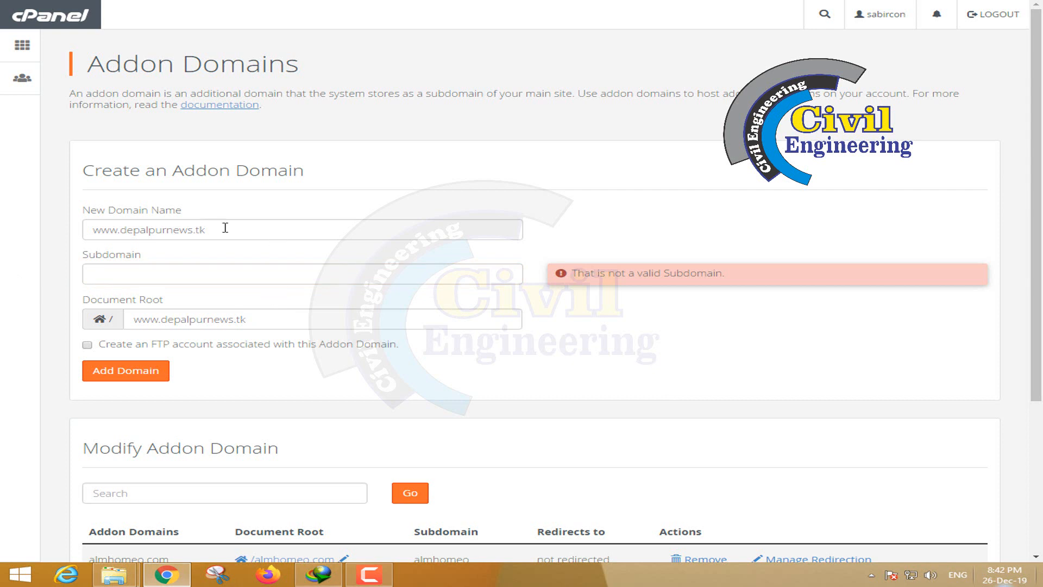
# - Change the domain to depalpurnews.tk so subdomain depalpurnews and document root depalpurnews.tk auto-fill
pyautogui.click(117, 230)
pyautogui.moveTo(121, 230); pyautogui.dragTo(31, 235)
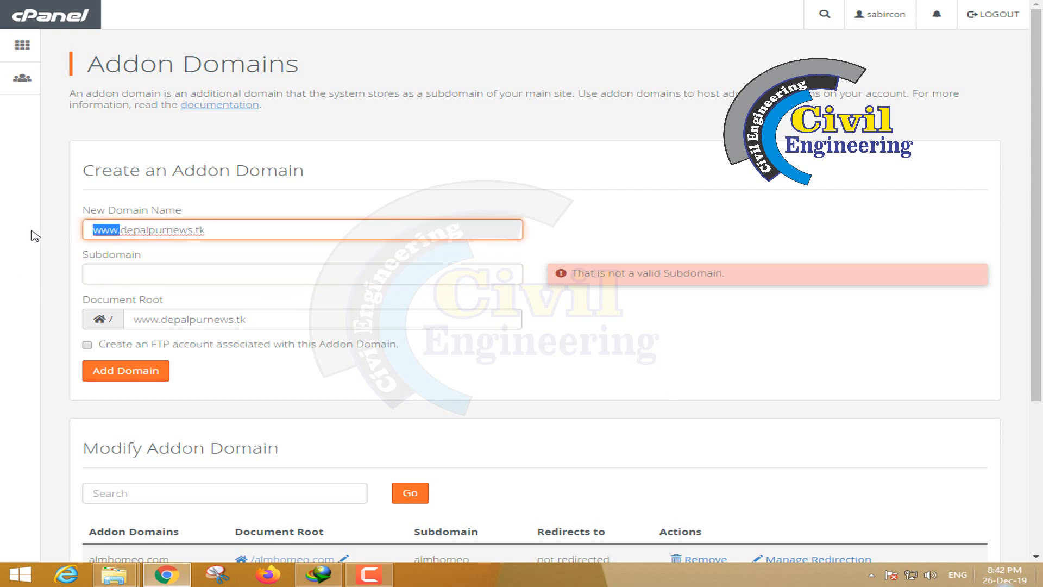
pyautogui.press('BackSpace')
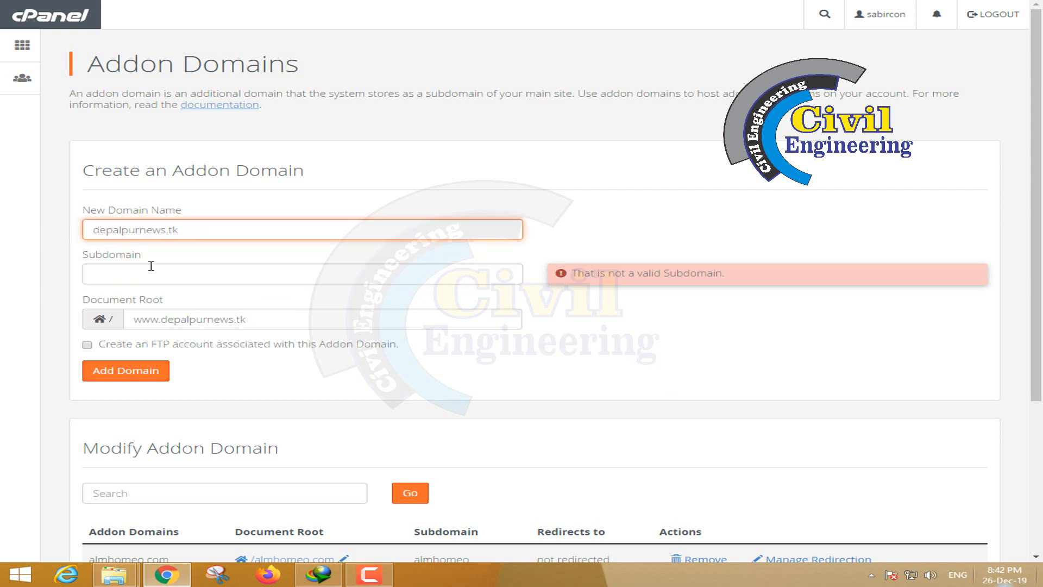
pyautogui.press('Tab')
pyautogui.click(724, 342)
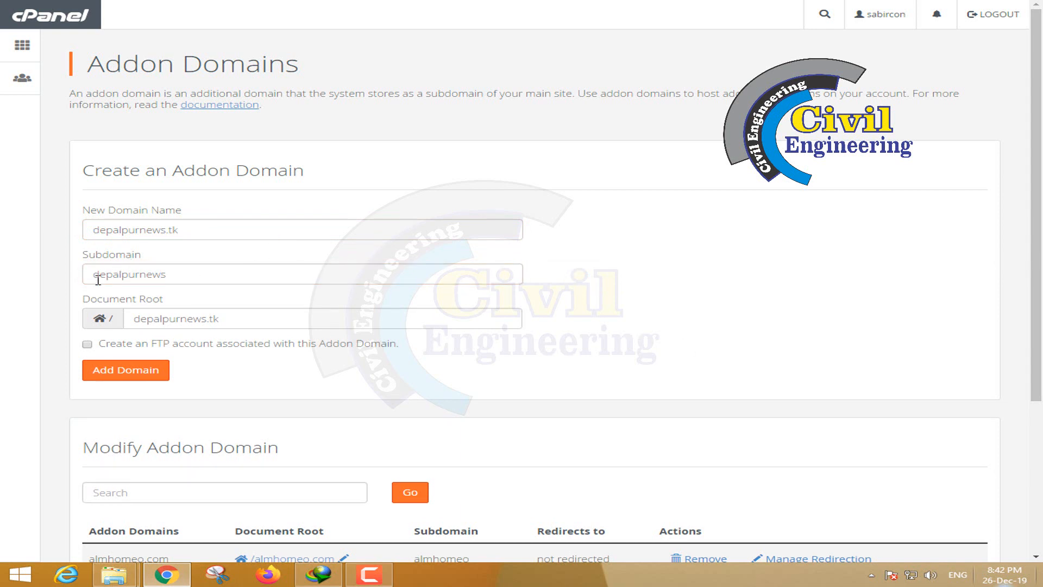
pyautogui.click(191, 269)
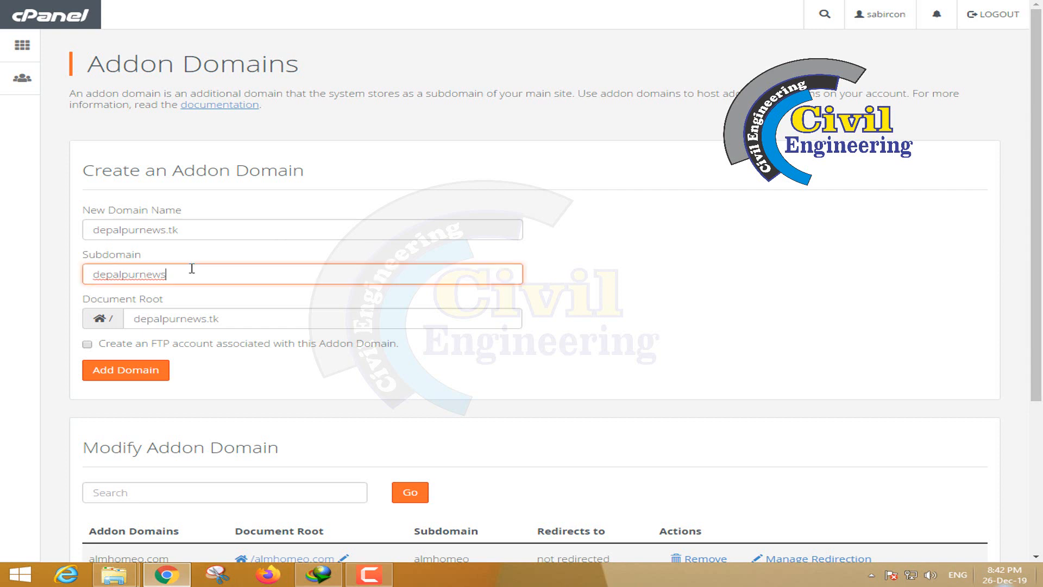
pyautogui.click(780, 277)
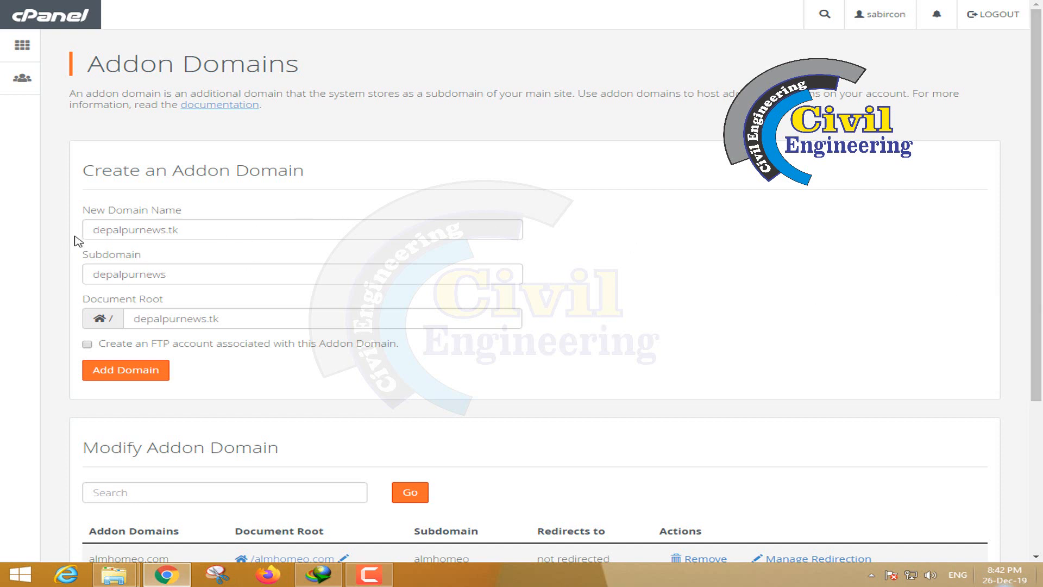
pyautogui.click(97, 230)
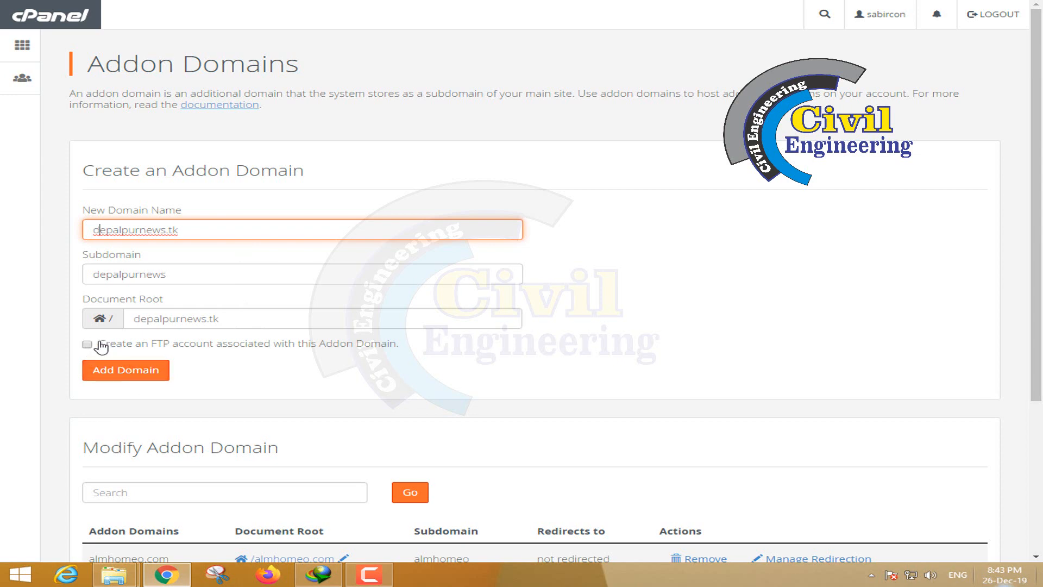
# - Add the addon domain depalpurnews.tk with an FTP account and its password, then return to cPanel Home
pyautogui.click(673, 364)
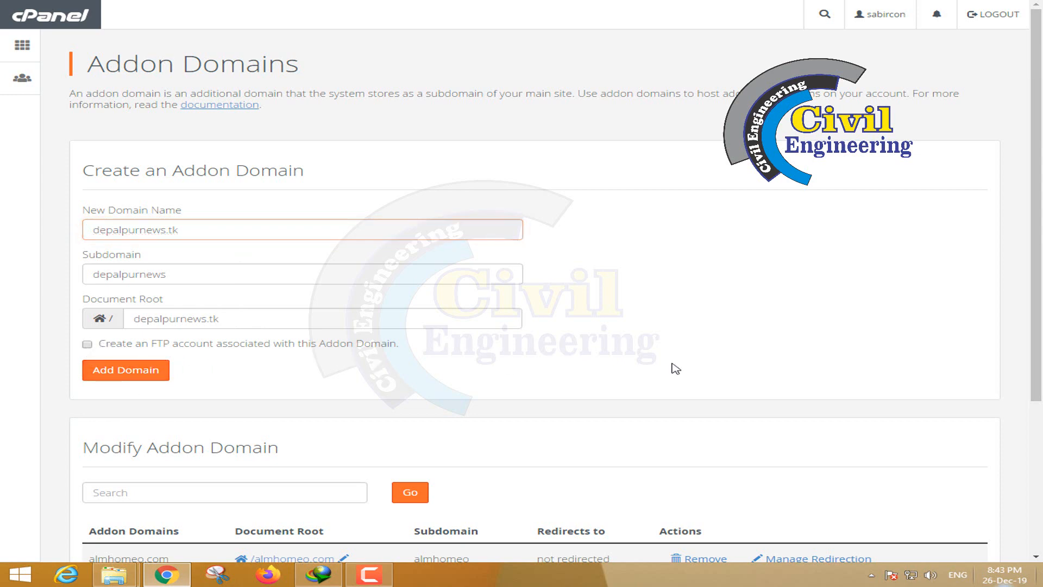
pyautogui.moveTo(1041, 336); pyautogui.dragTo(1041, 443)
pyautogui.scroll(1, 1041, 445)
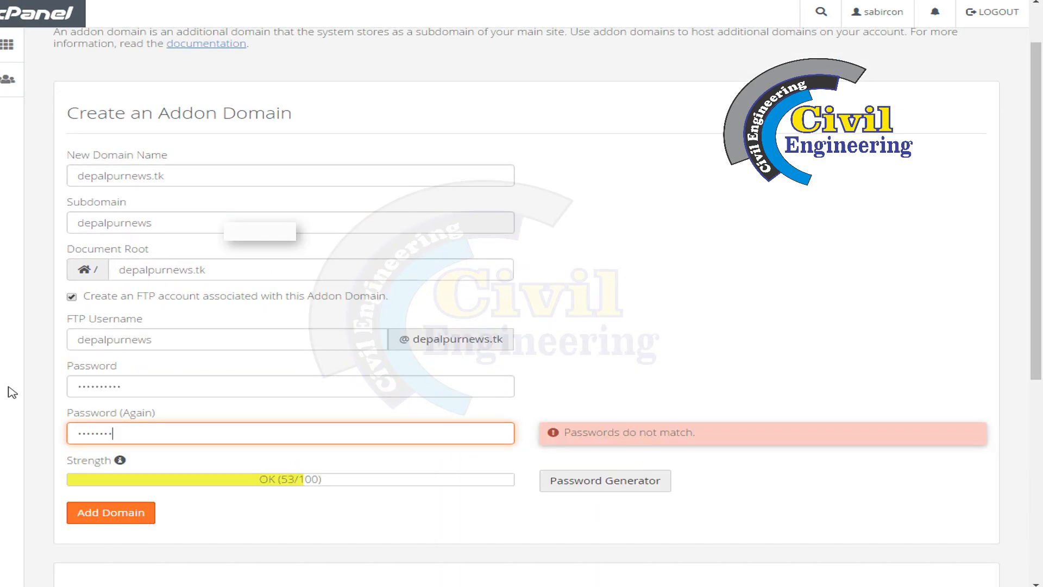
pyautogui.write('*')
pyautogui.scroll(-2, 199, 521)
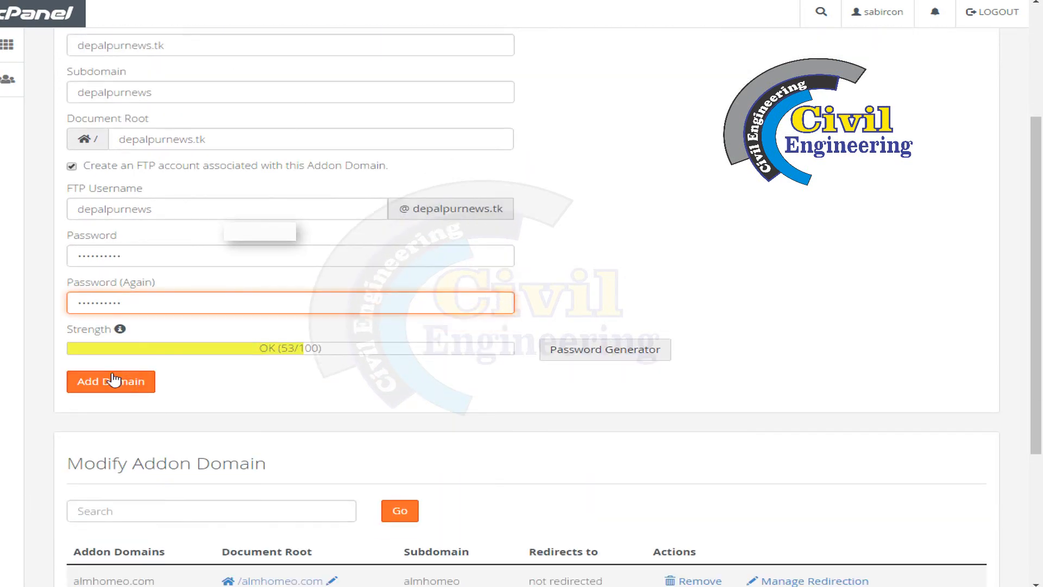
pyautogui.click(112, 383)
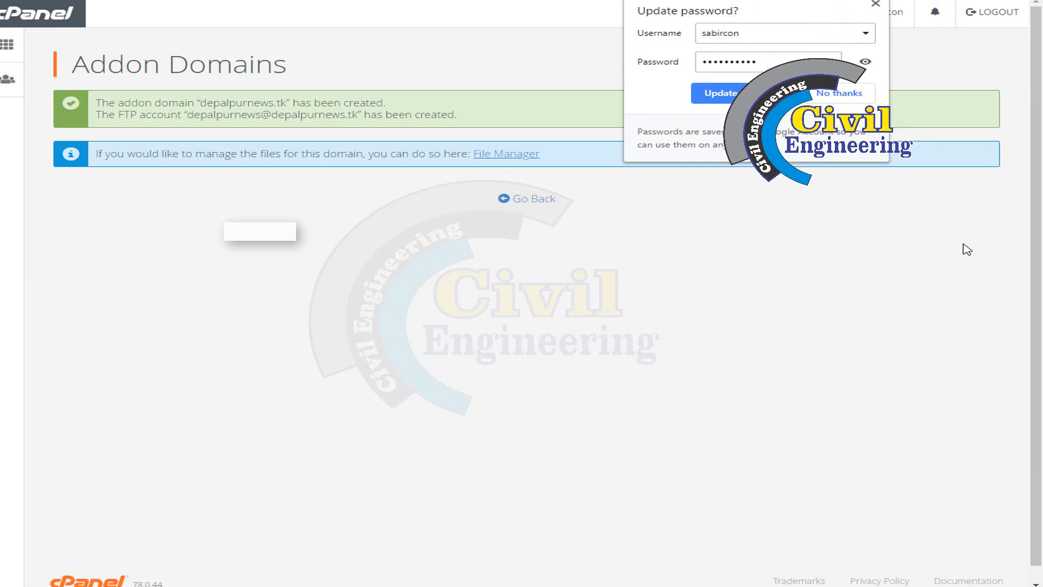
pyautogui.click(876, 5)
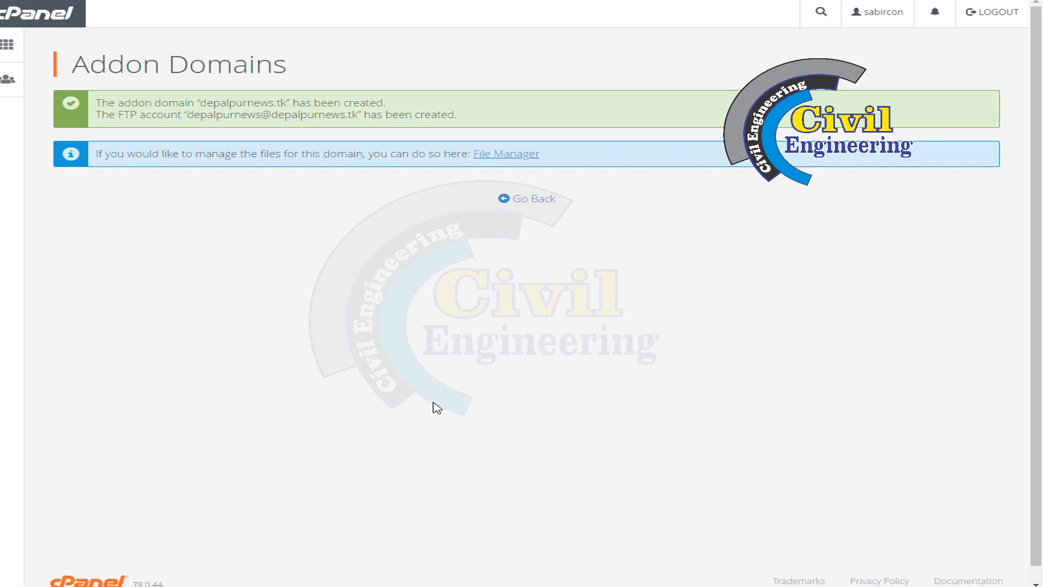
pyautogui.click(9, 46)
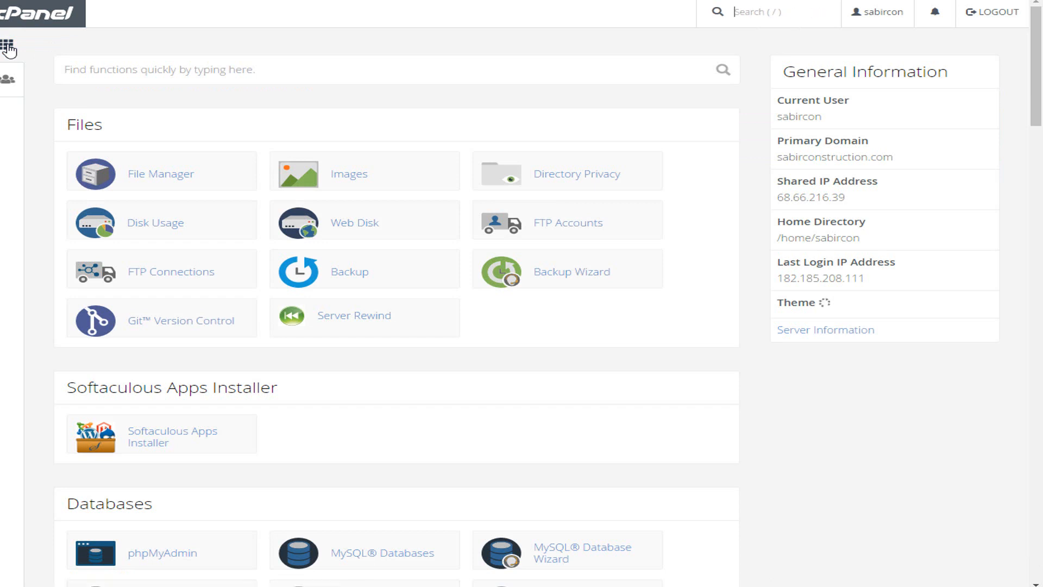
# - Create the MySQL database depalpurnews (sabircon_depalpurnews) and go back to MySQL Databases
pyautogui.scroll(-5, 498, 320)
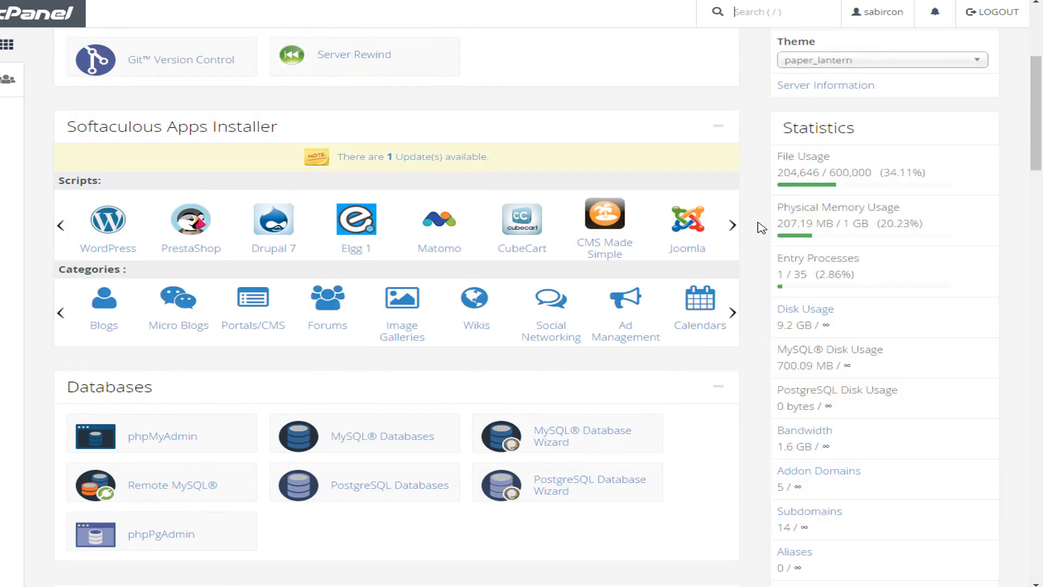
pyautogui.click(378, 441)
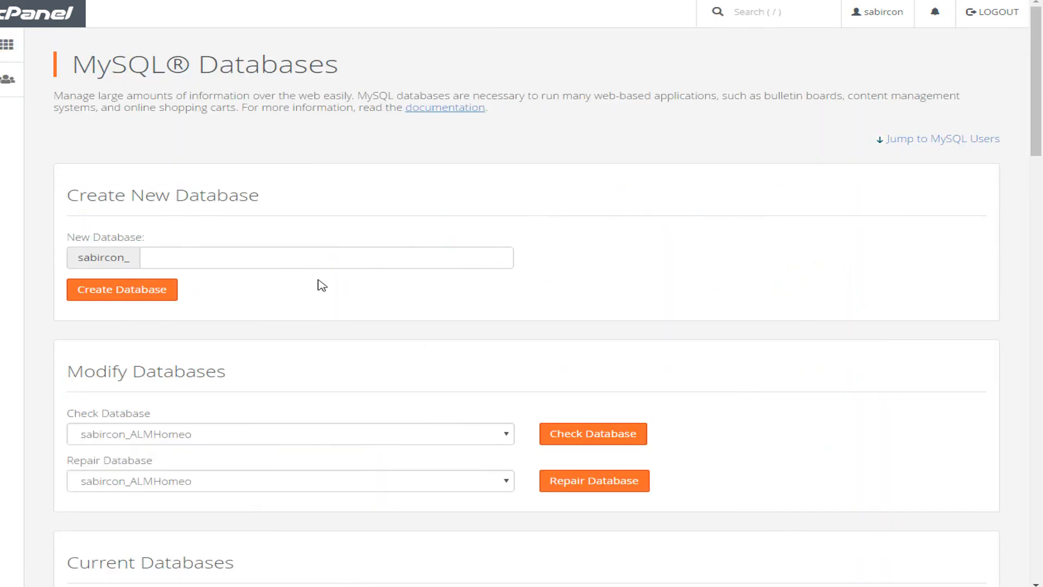
pyautogui.click(267, 254)
pyautogui.write('de')
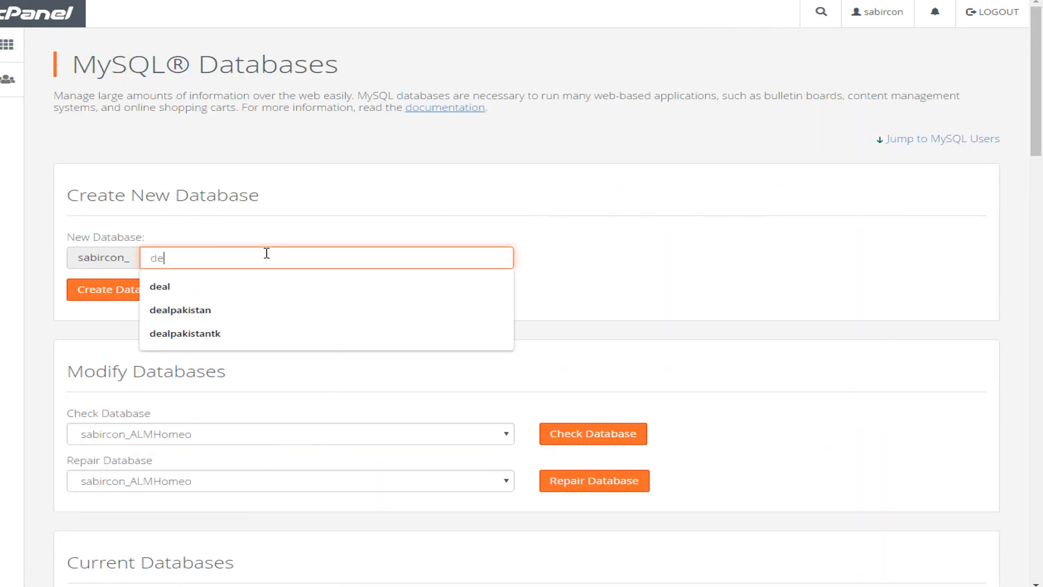
pyautogui.write('p')
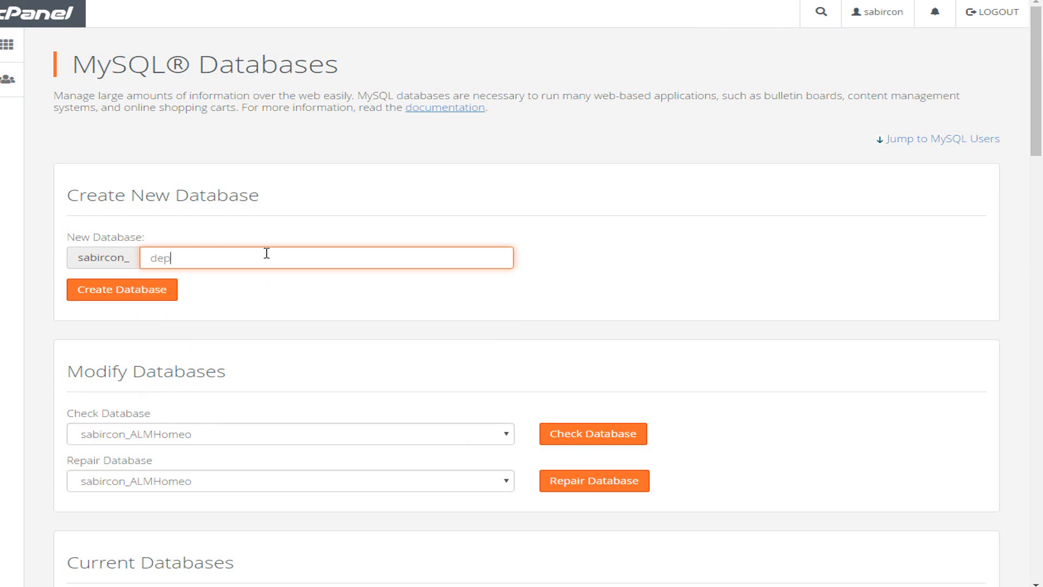
pyautogui.write('alpurnews')
pyautogui.moveTo(232, 258); pyautogui.dragTo(141, 259)
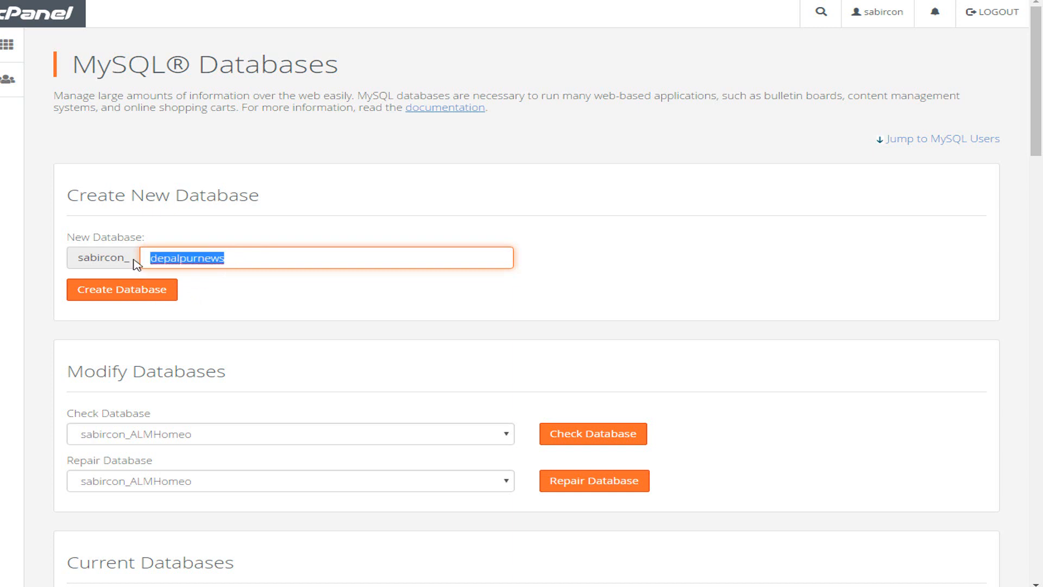
pyautogui.click(152, 292)
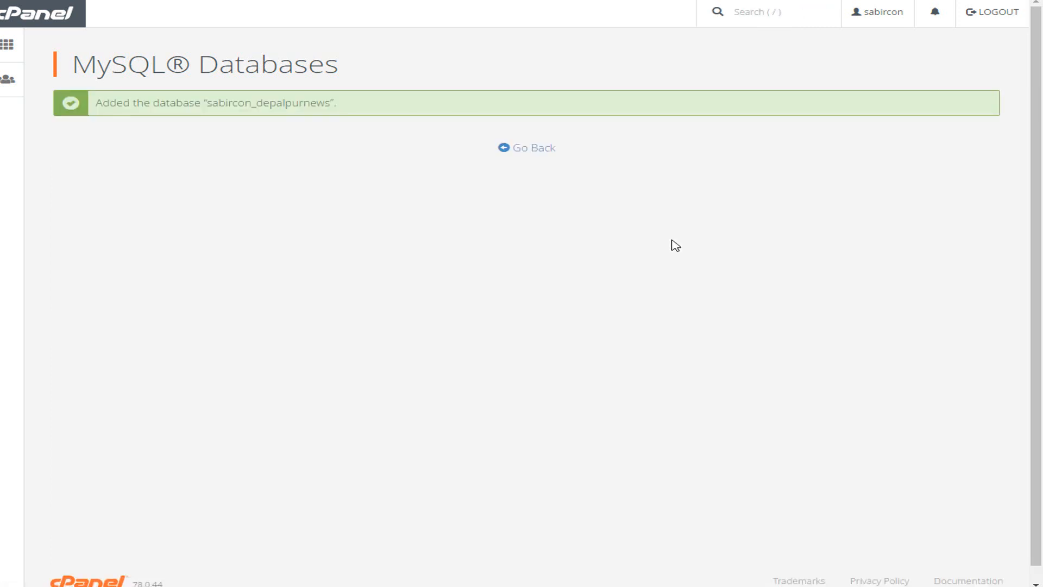
pyautogui.click(533, 150)
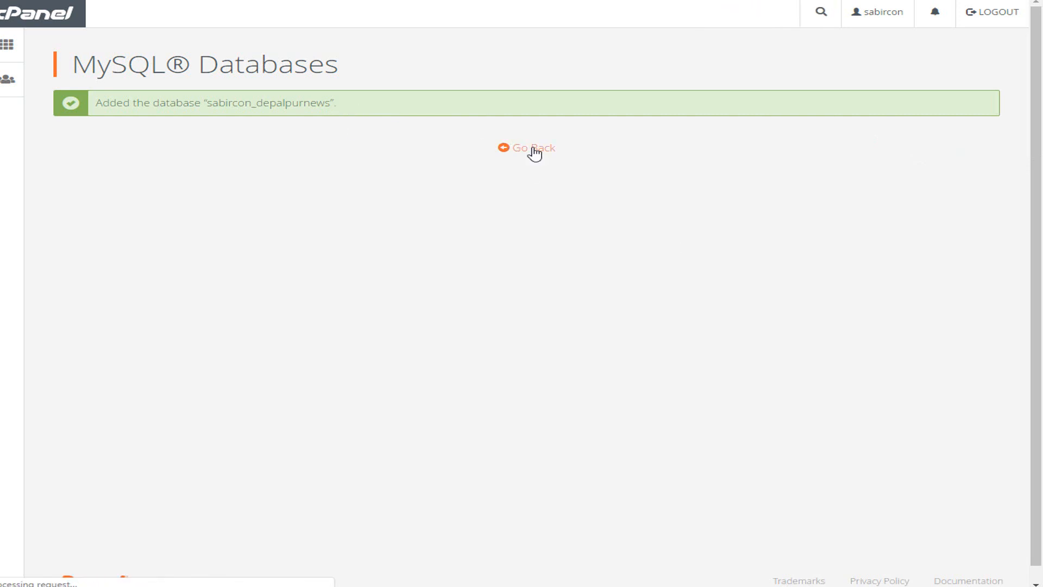
# - Fill the MySQL Add New User form with a username and a Strong-rated password
pyautogui.scroll(-7, 538, 186)
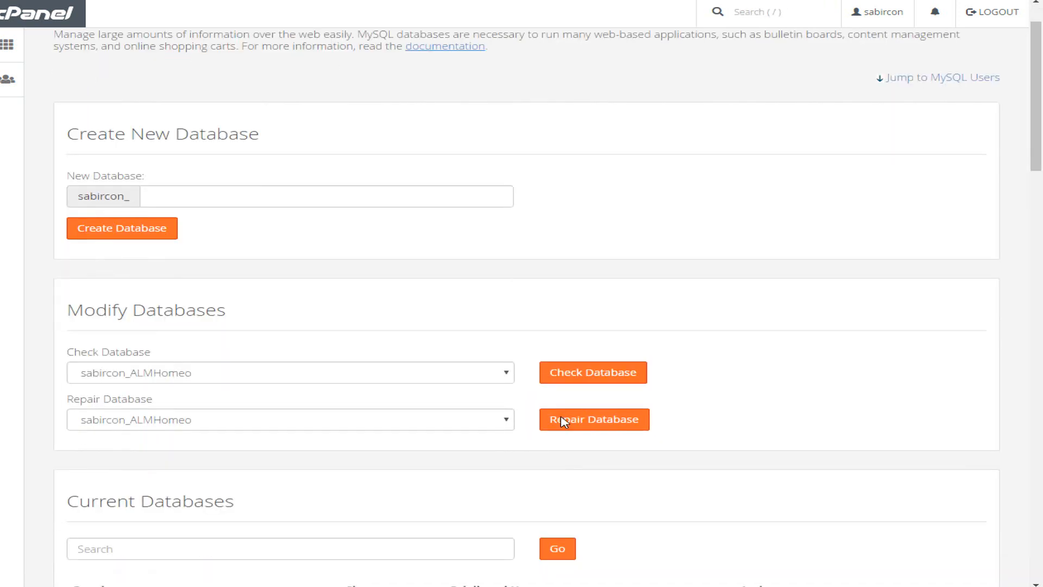
pyautogui.scroll(2, 706, 202)
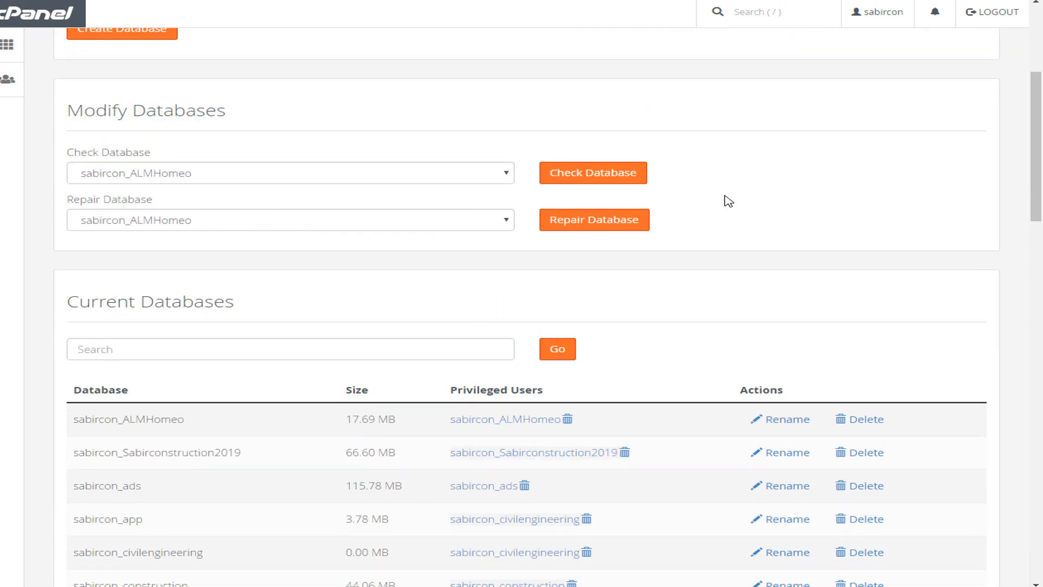
pyautogui.scroll(-11, 728, 201)
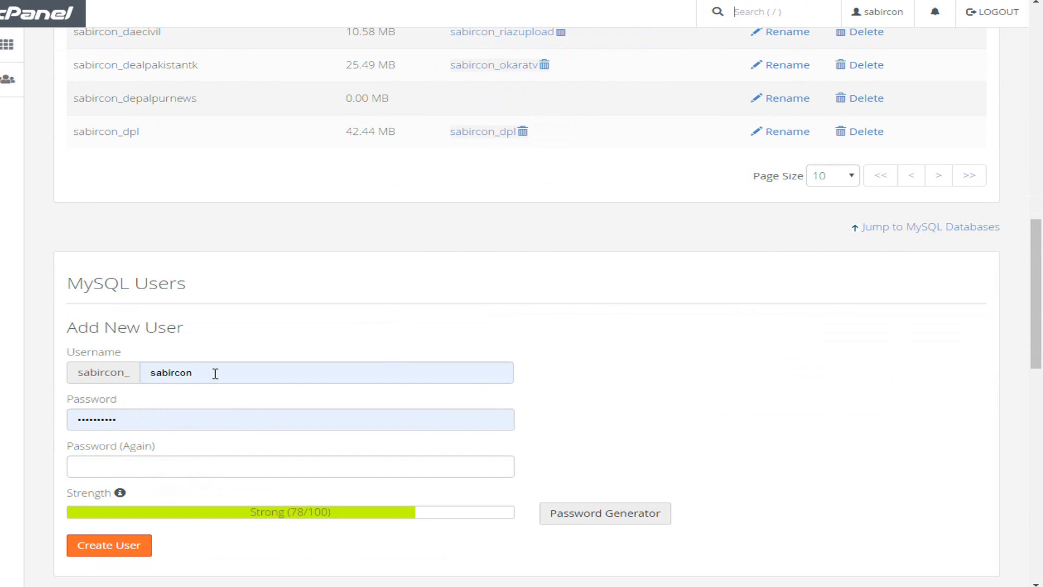
pyautogui.click(197, 372)
pyautogui.click(784, 358)
pyautogui.click(266, 363)
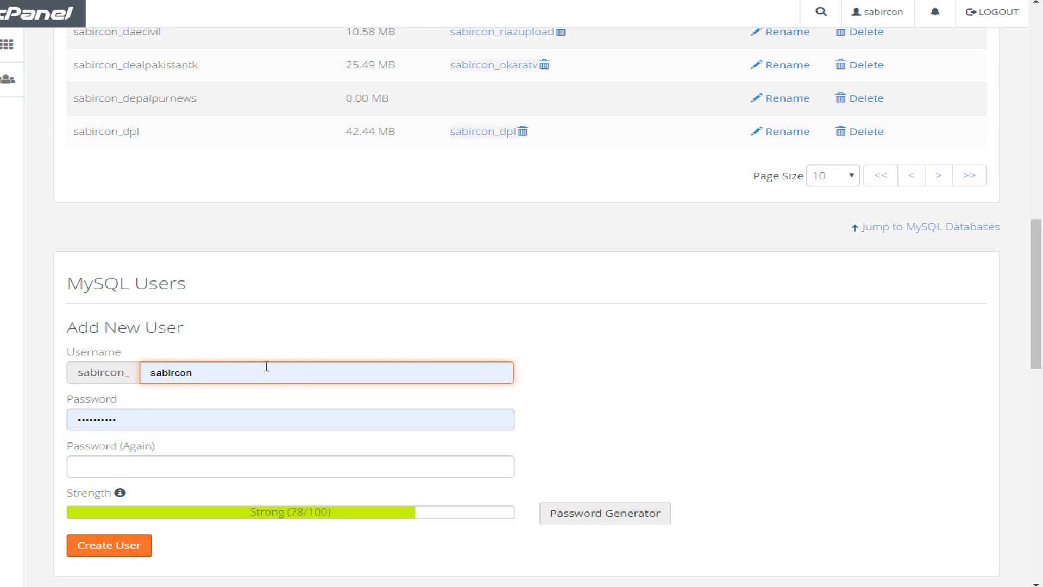
pyautogui.click(745, 423)
# - Pick sabircon_depalpurnews under Check Database and sabircon_okaratv under Repair Database
pyautogui.scroll(4, 757, 389)
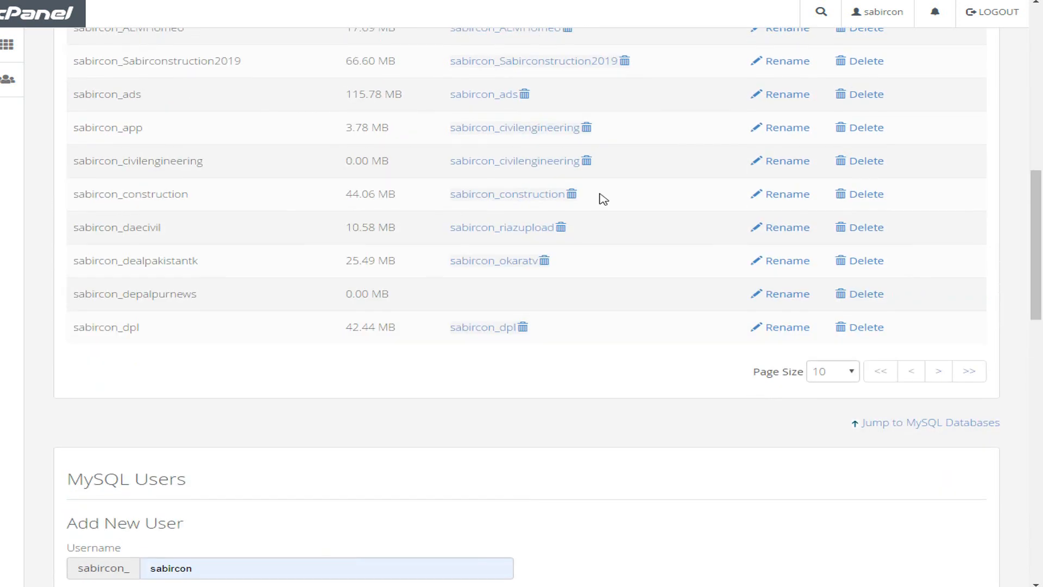
pyautogui.scroll(5, 603, 199)
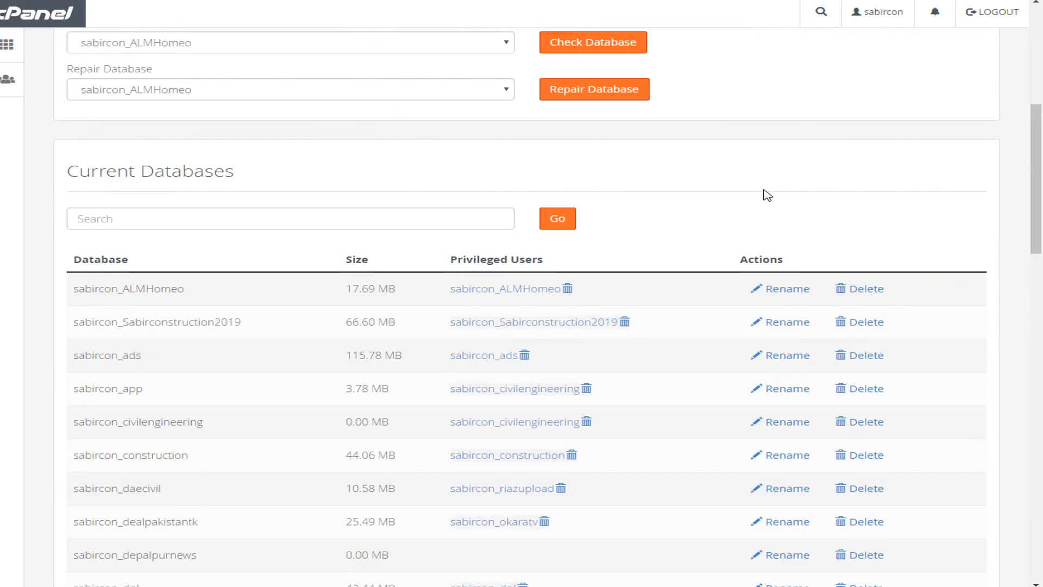
pyautogui.scroll(4, 704, 198)
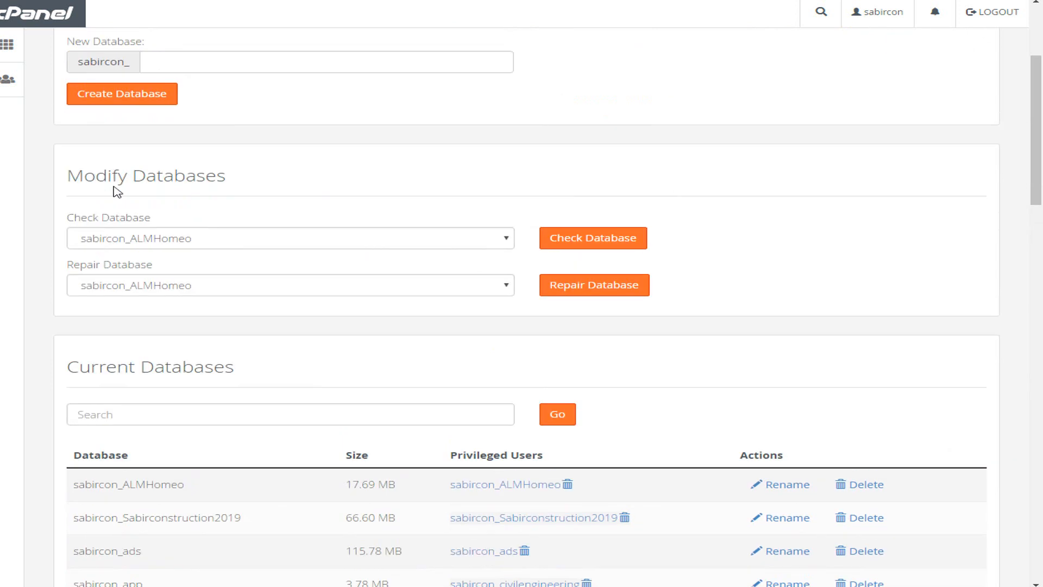
pyautogui.click(294, 238)
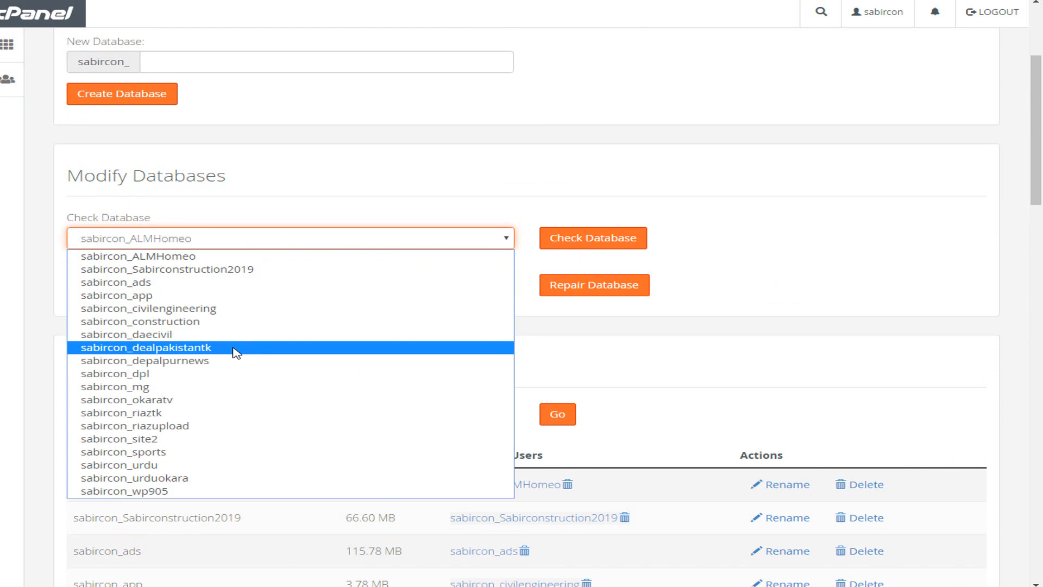
pyautogui.click(211, 361)
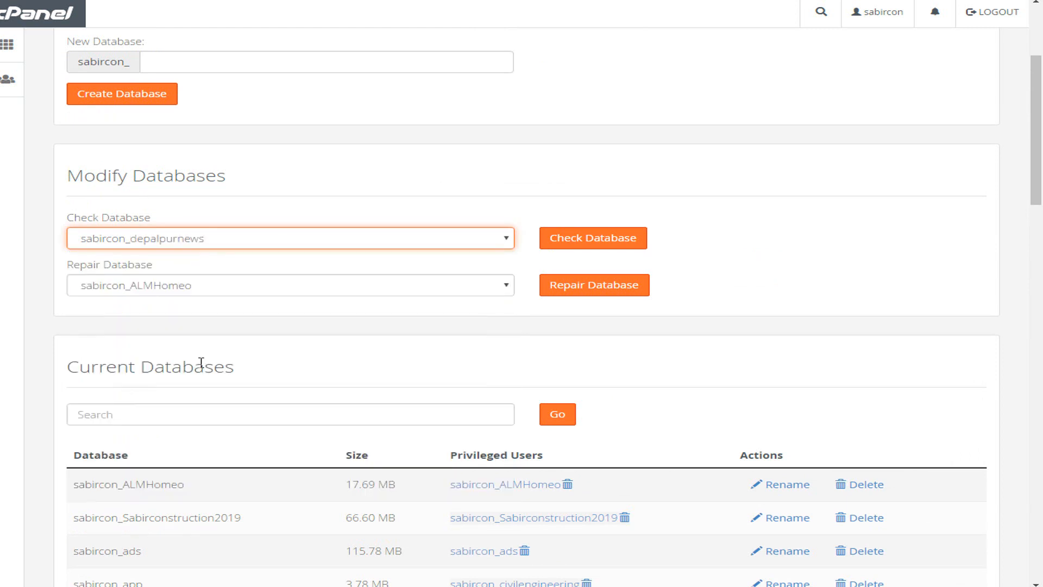
pyautogui.click(184, 285)
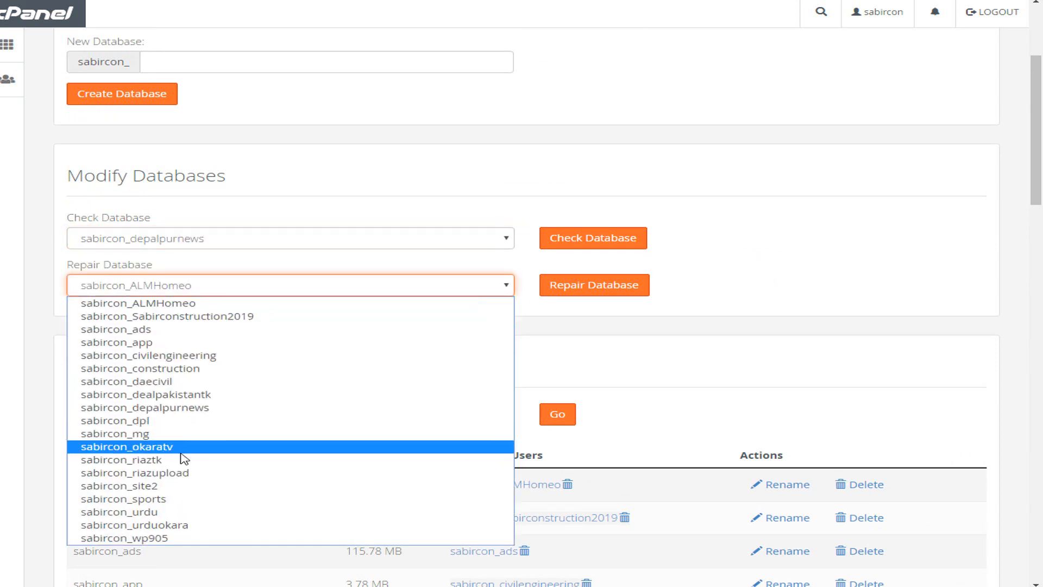
pyautogui.click(199, 447)
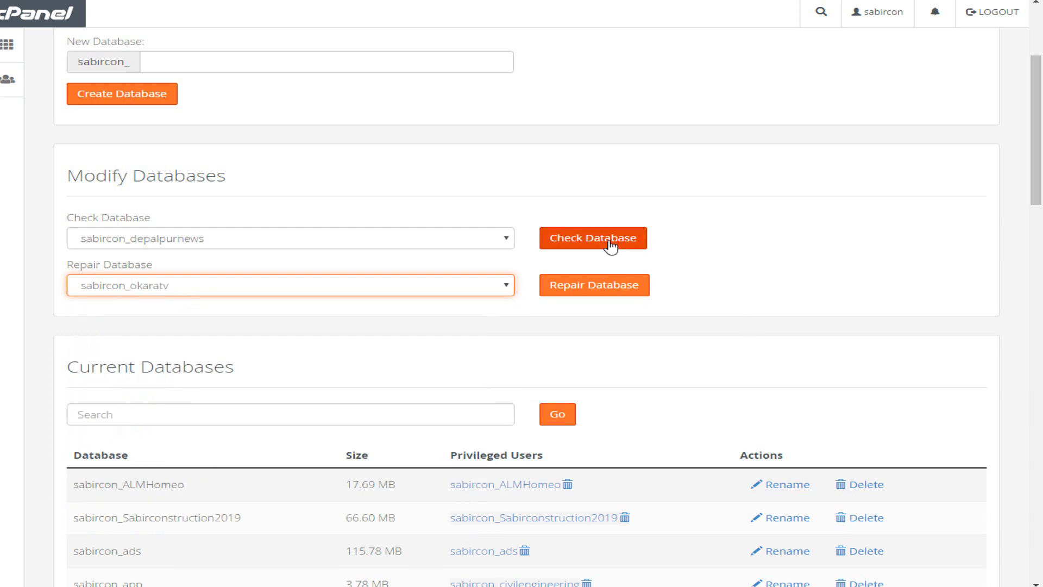
pyautogui.scroll(-12, 715, 366)
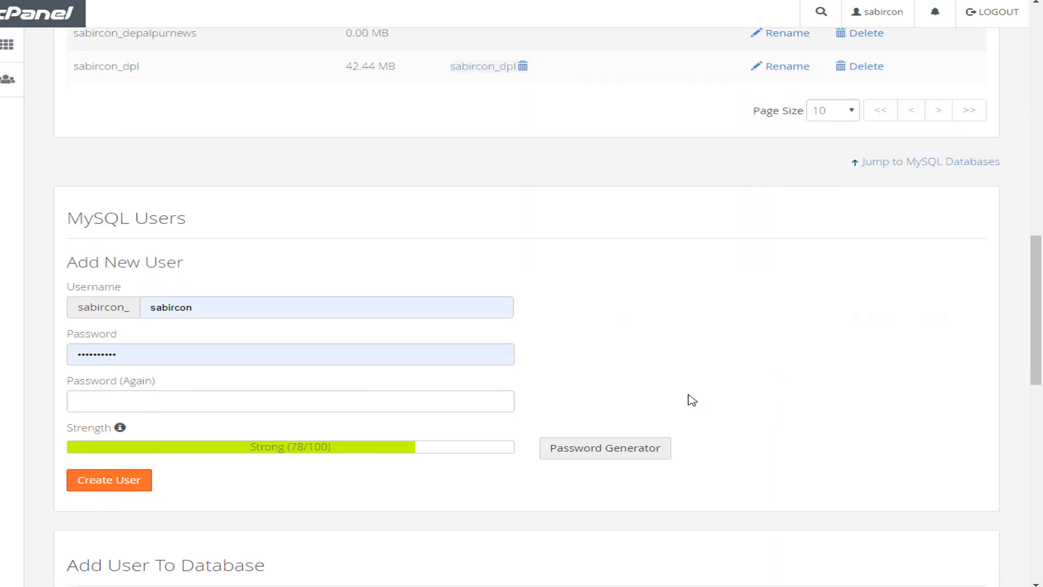
# - Add the user sabircon_okaratv to the sabircon_depalpurnews database
pyautogui.scroll(-3, 600, 475)
pyautogui.click(273, 434)
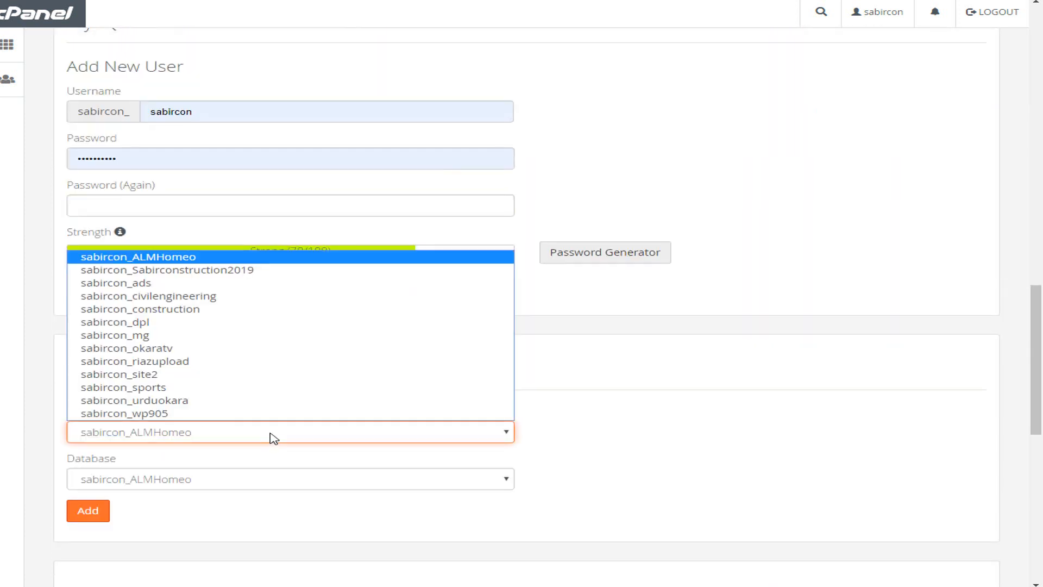
pyautogui.click(184, 351)
pyautogui.click(205, 480)
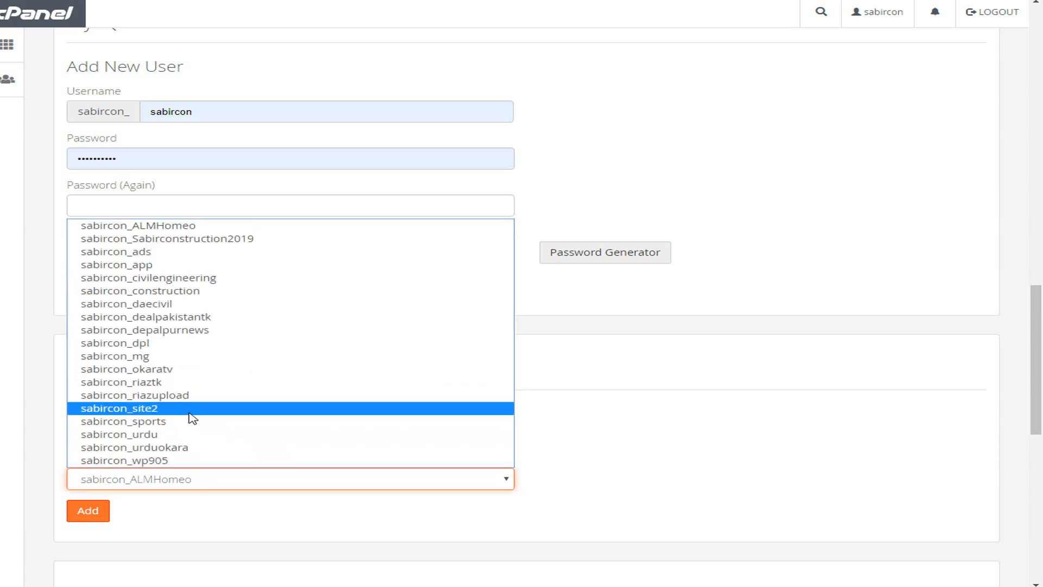
pyautogui.click(194, 330)
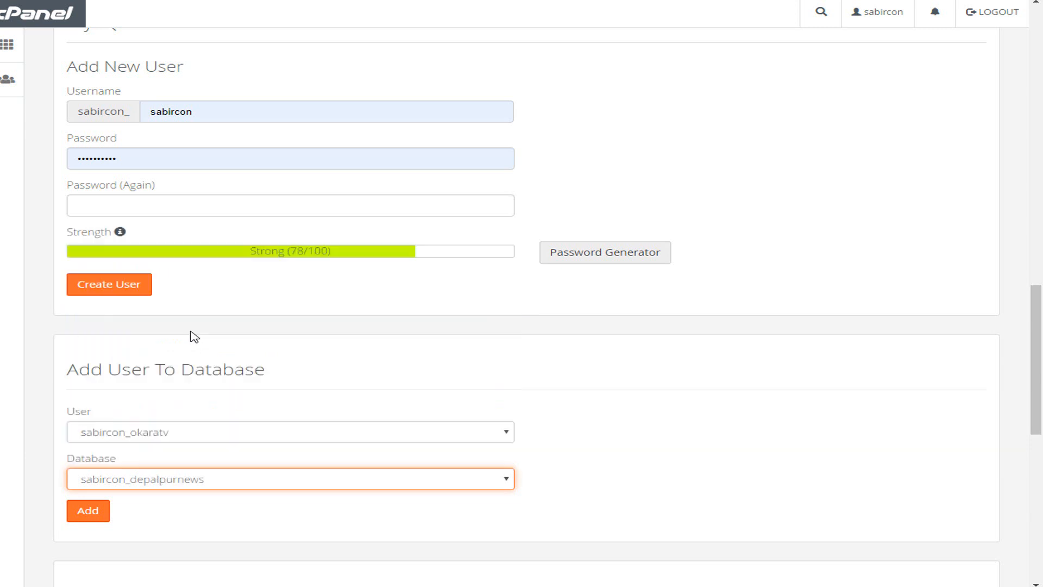
pyautogui.click(905, 492)
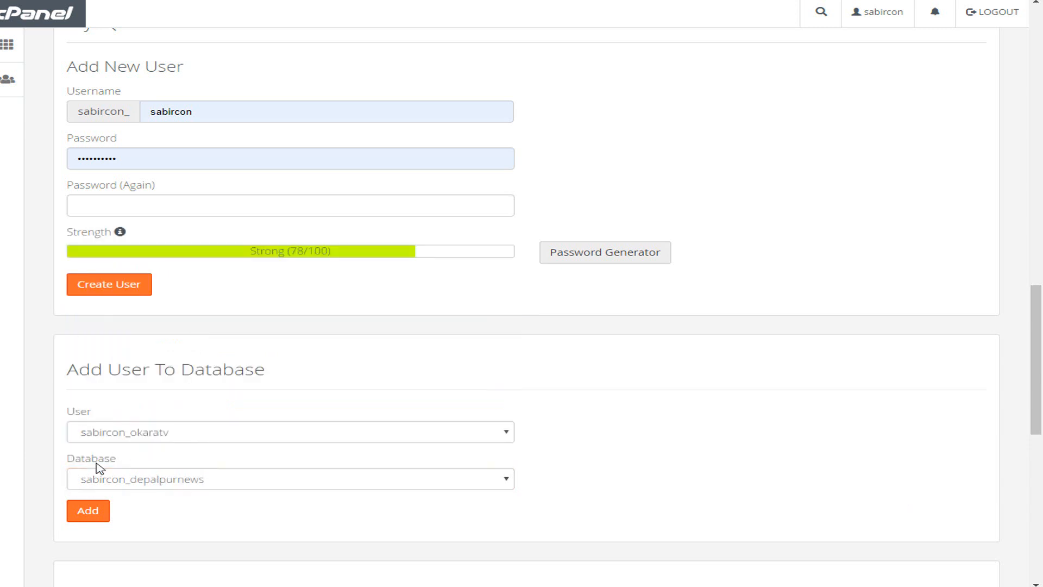
pyautogui.click(85, 514)
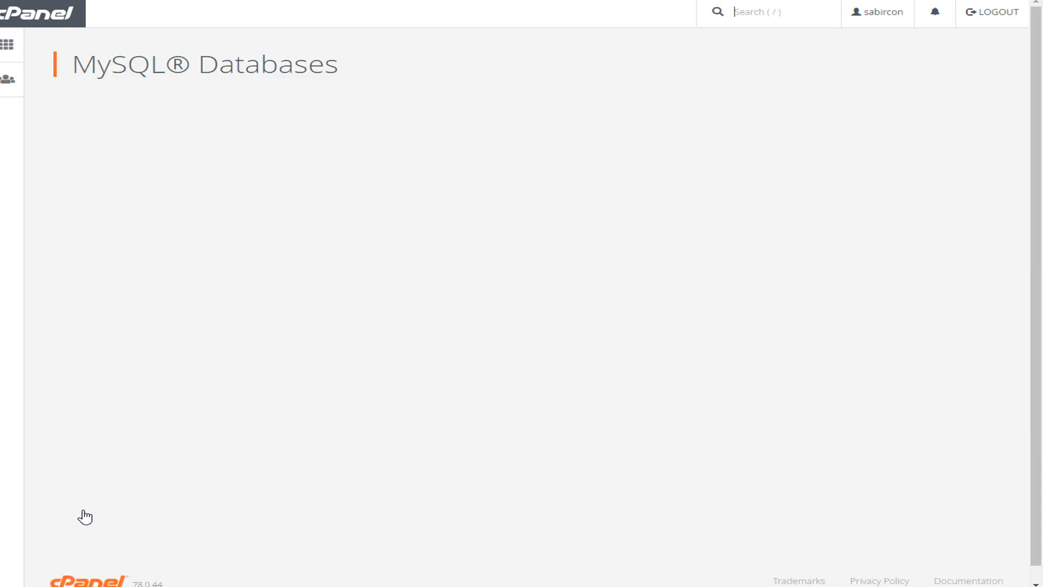
# - Grant sabircon_okaratv ALL PRIVILEGES on sabircon_depalpurnews and save the changes
pyautogui.click(136, 194)
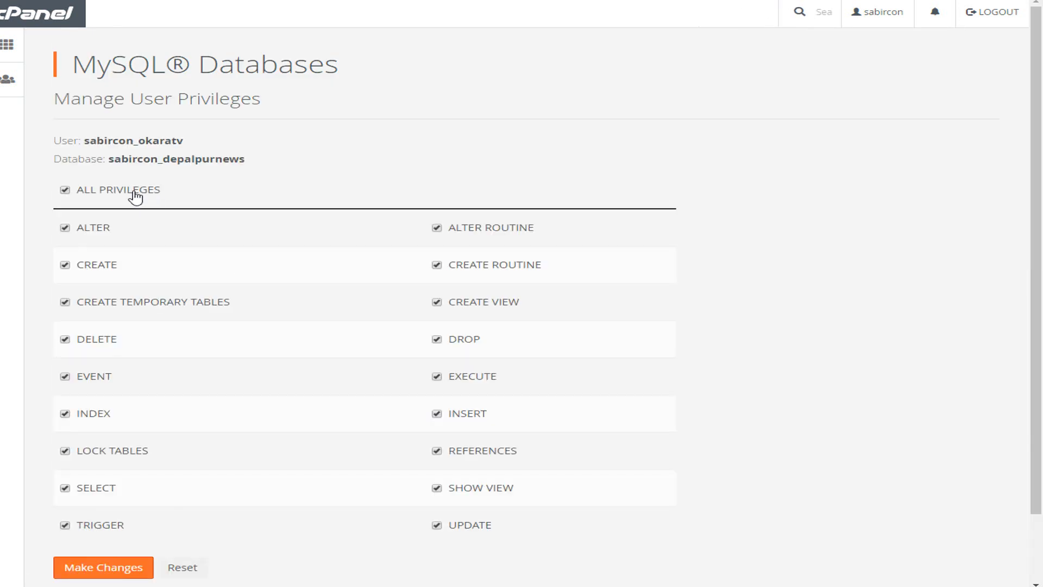
pyautogui.click(94, 567)
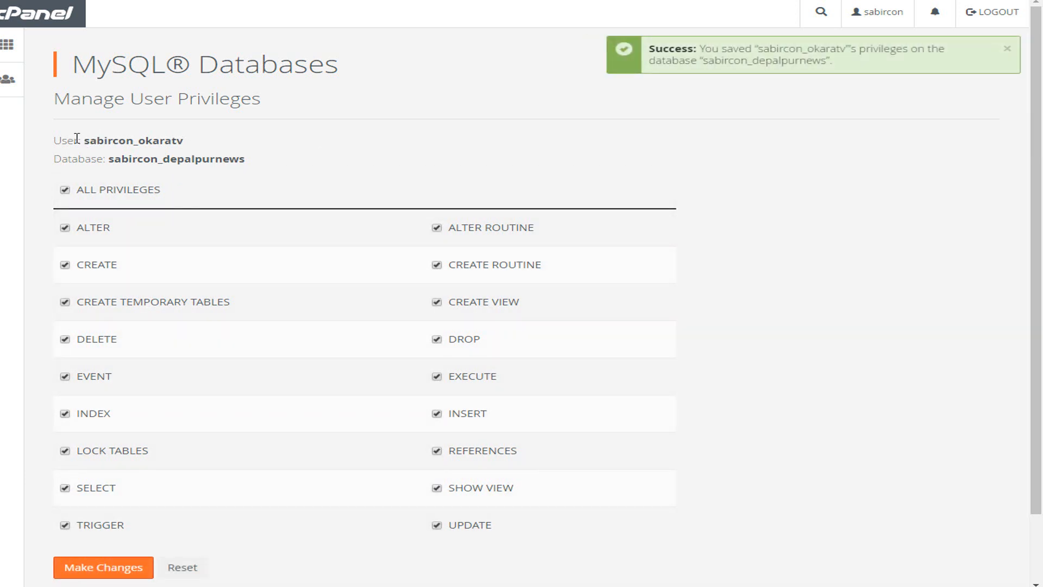
pyautogui.moveTo(53, 139); pyautogui.dragTo(282, 163)
pyautogui.click(287, 158)
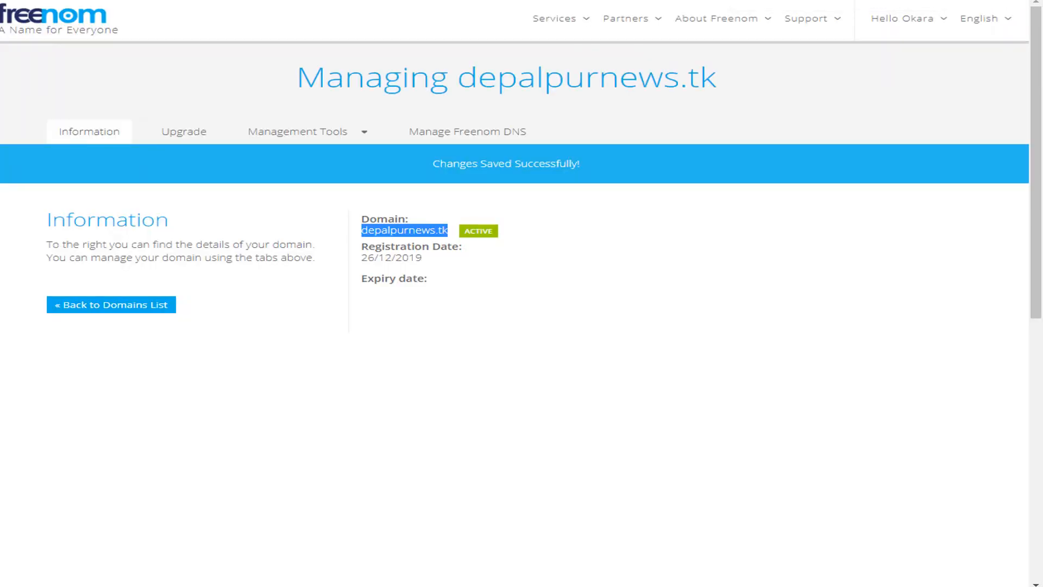
# - Go to wordpress.org in a new browser tab
pyautogui.hotkey('ctrl', 't')
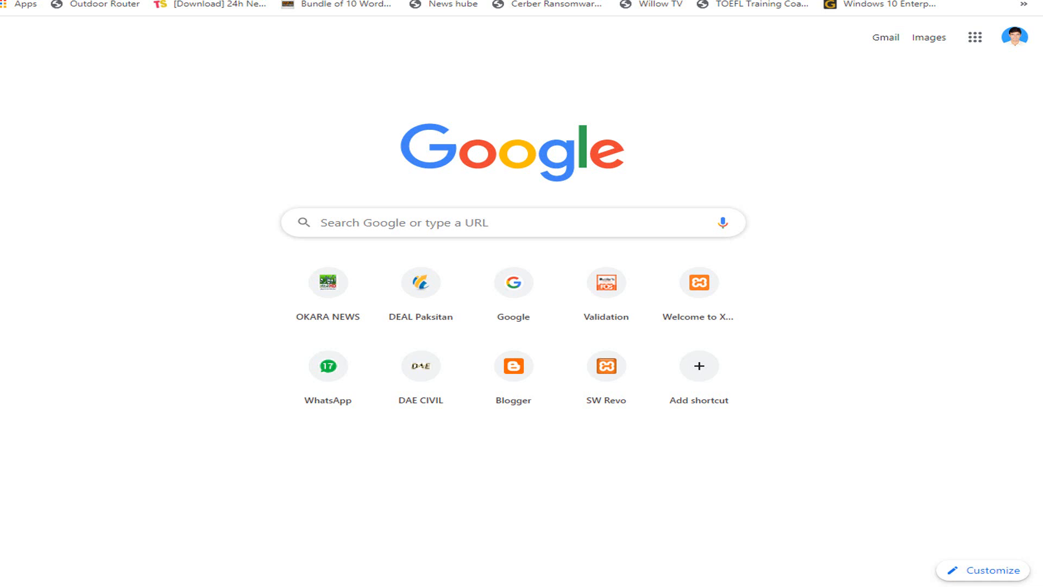
pyautogui.write('w')
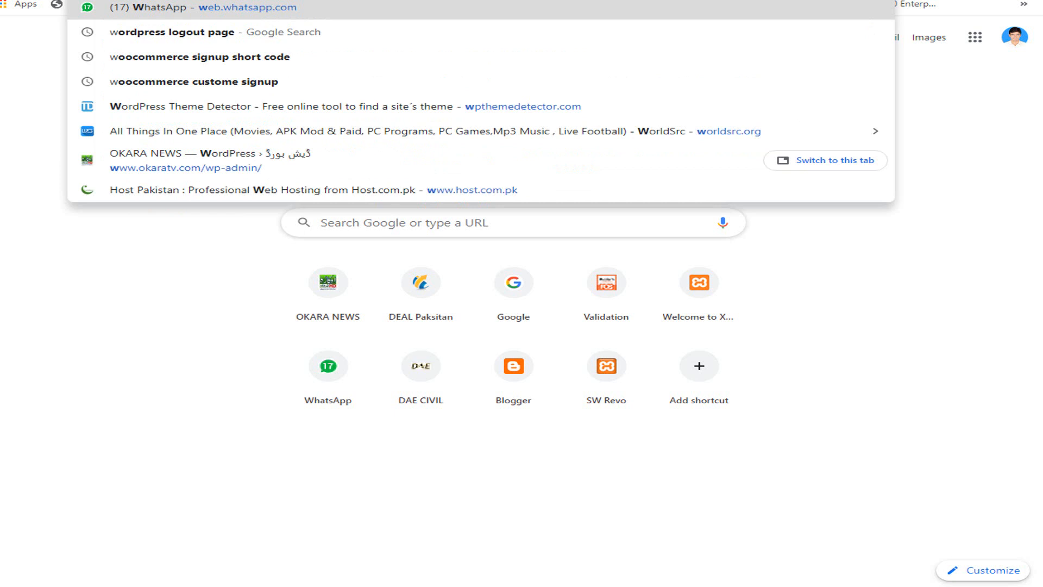
pyautogui.write('or')
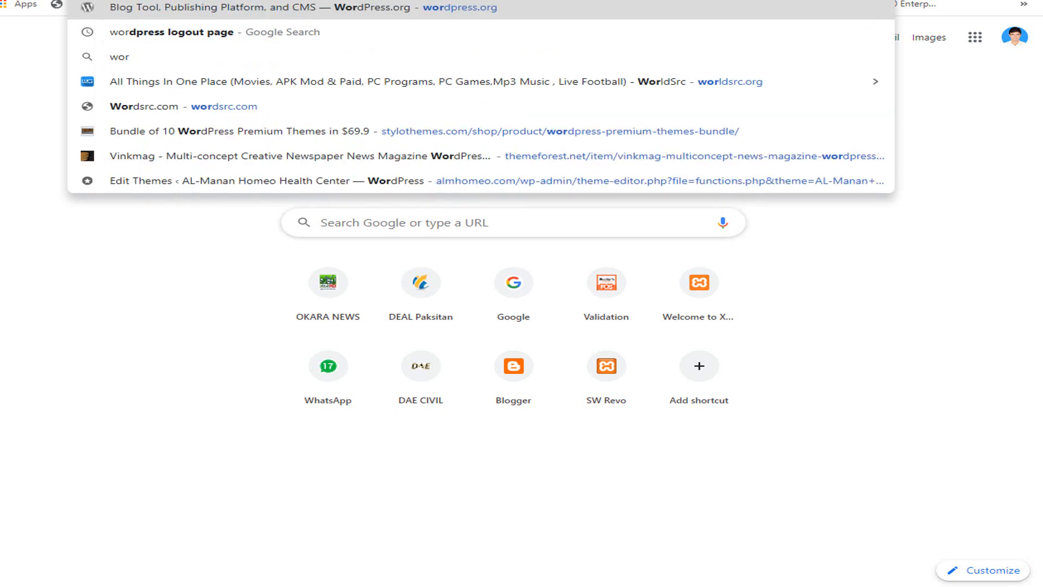
pyautogui.write('dpress.org')
pyautogui.press('Return')
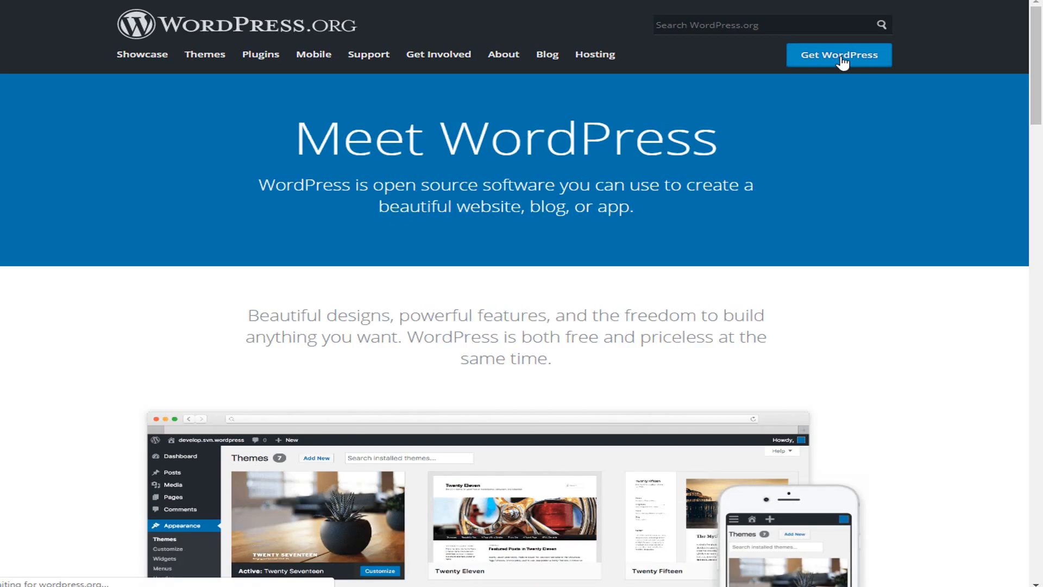
# - Download wordpress-5.3.1.zip into Downloads\Compressed and open that folder
pyautogui.click(848, 58)
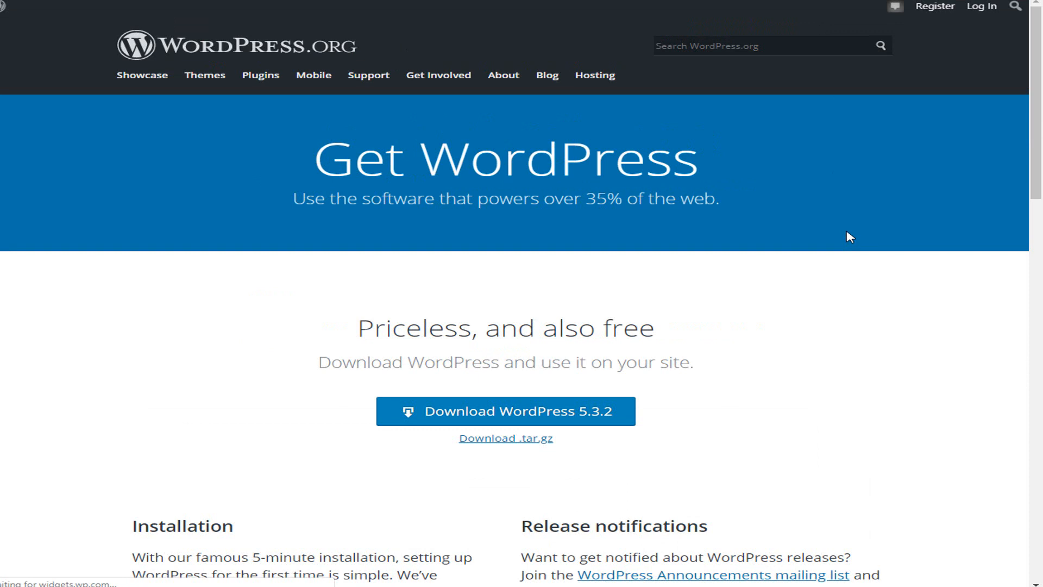
pyautogui.click(522, 419)
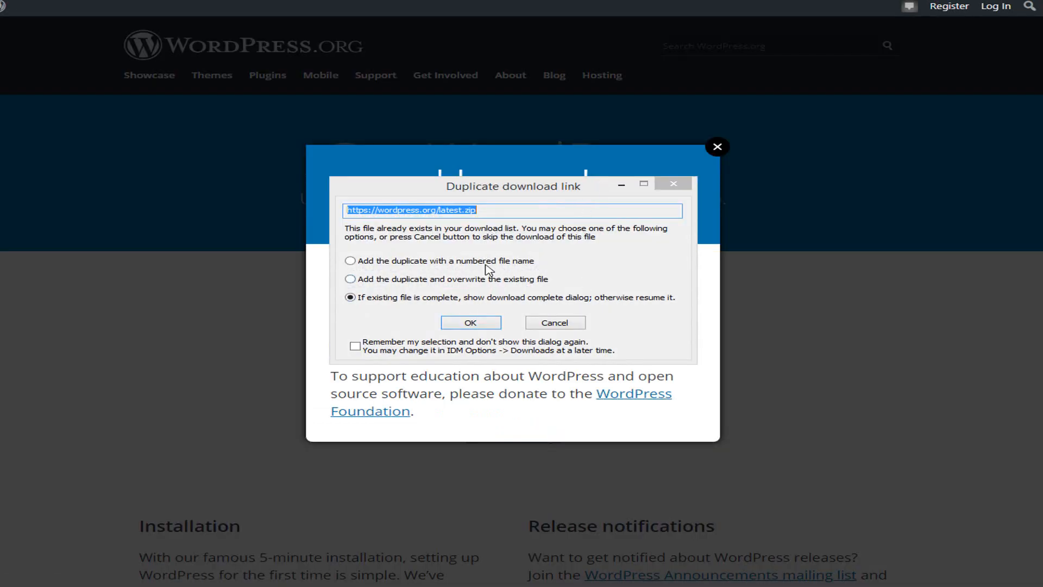
pyautogui.click(470, 325)
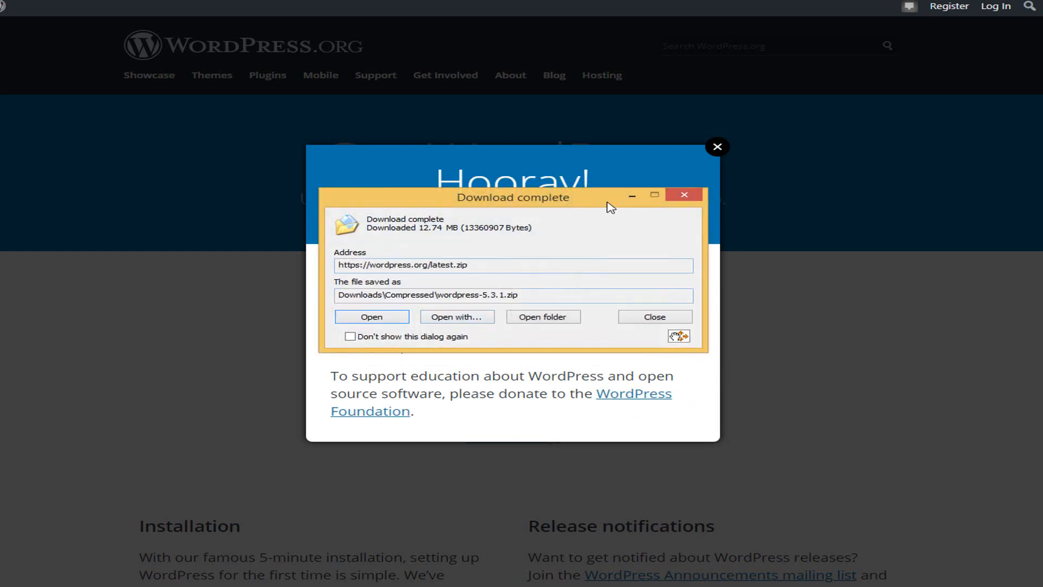
pyautogui.moveTo(611, 198); pyautogui.dragTo(691, 338)
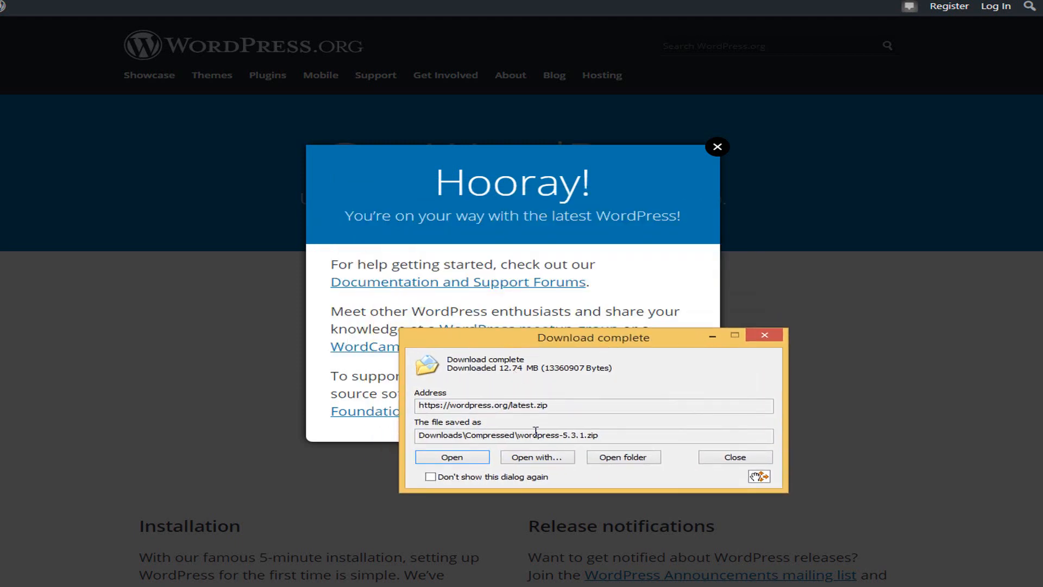
pyautogui.click(632, 459)
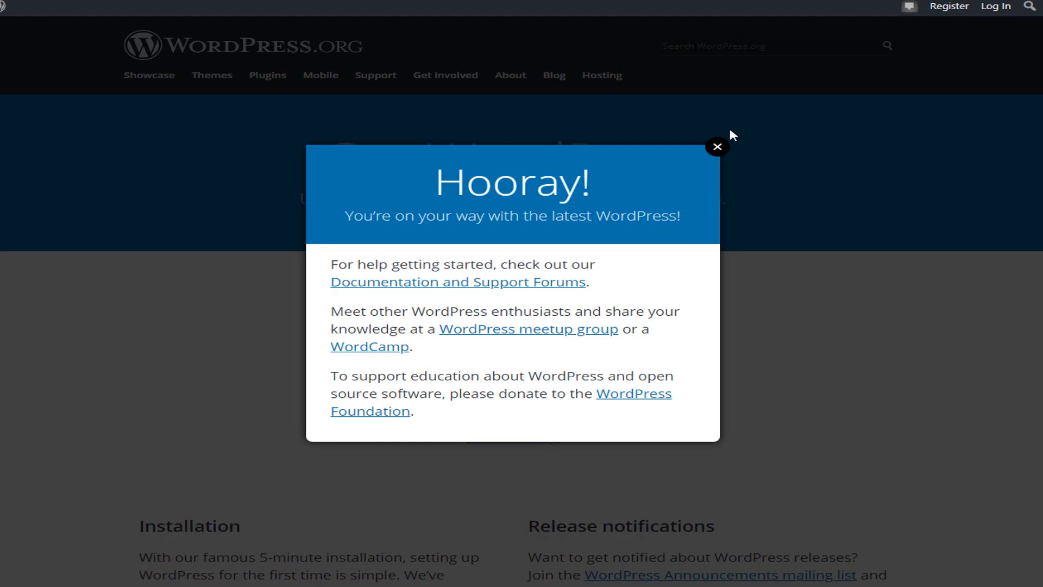
pyautogui.click(717, 147)
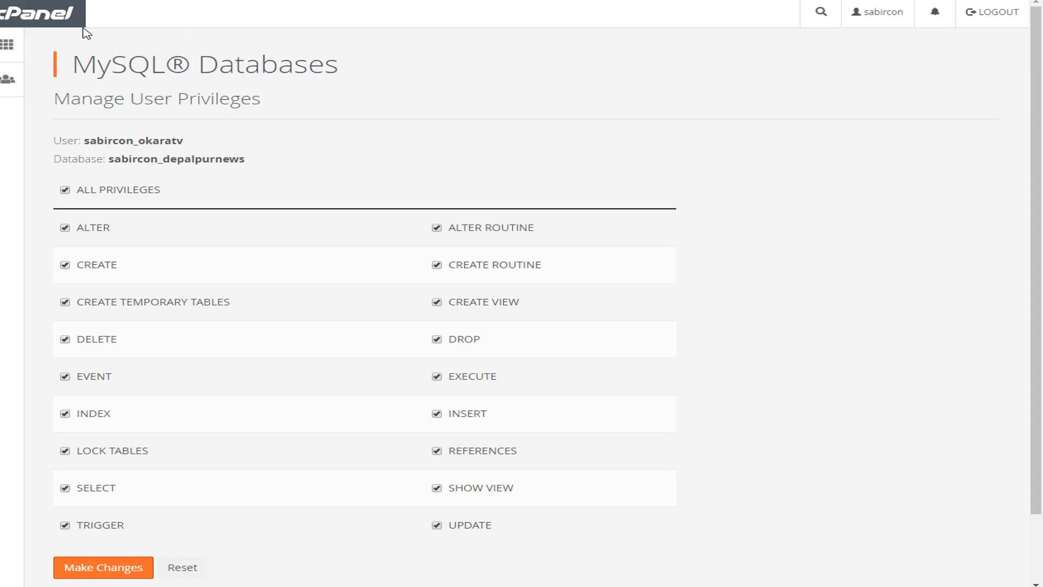
# - From cPanel Home, go to Domains and open the /depalpurnews.tk document root in File Manager
pyautogui.click(8, 49)
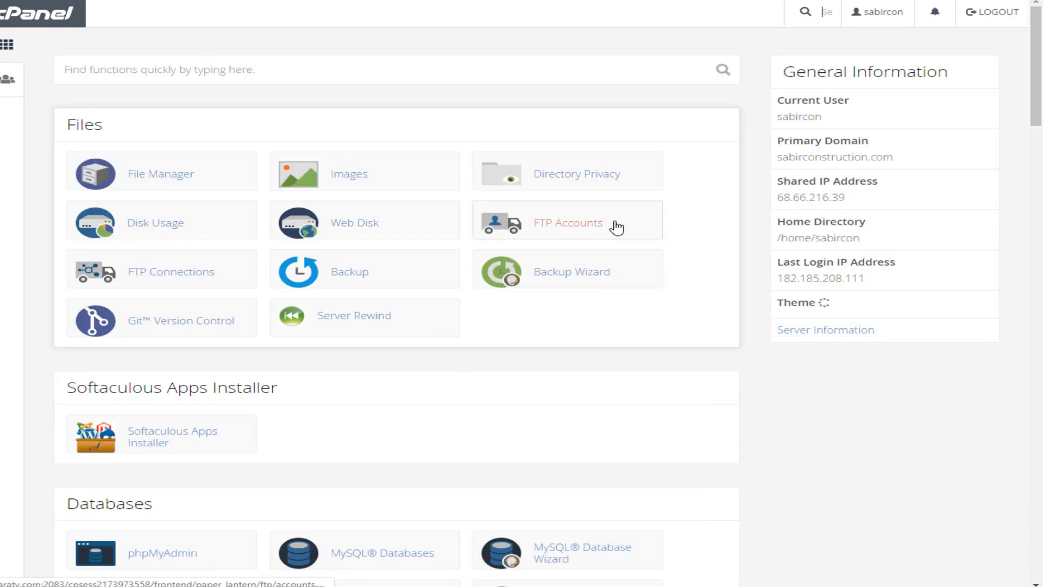
pyautogui.scroll(-10, 616, 228)
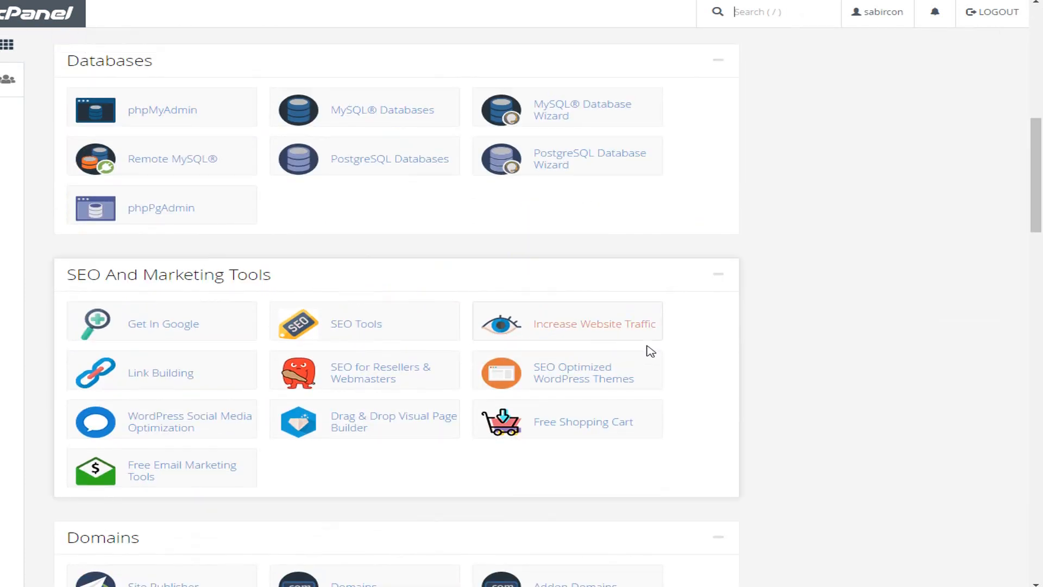
pyautogui.scroll(-5, 650, 351)
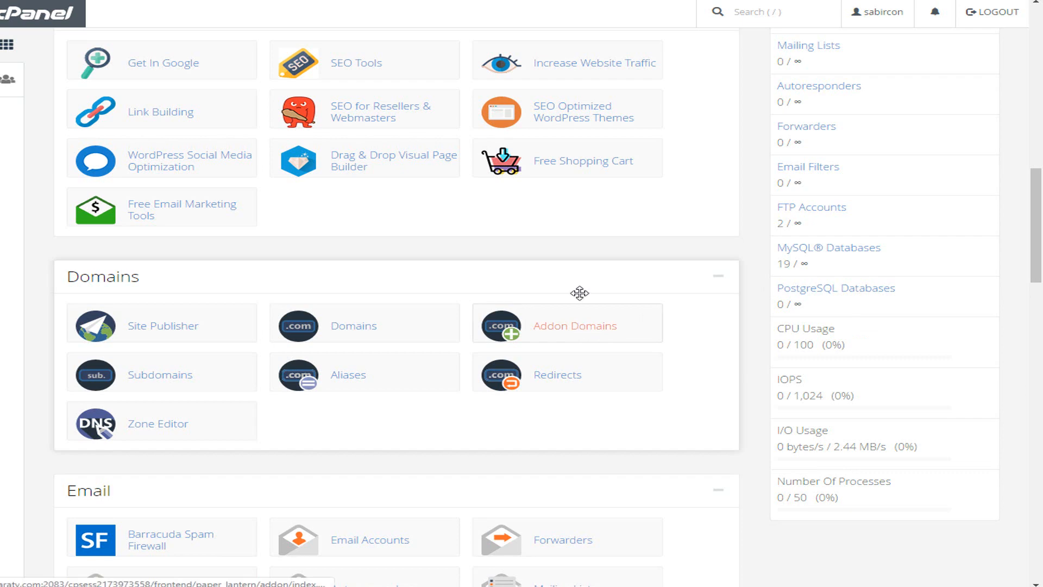
pyautogui.scroll(-3, 580, 294)
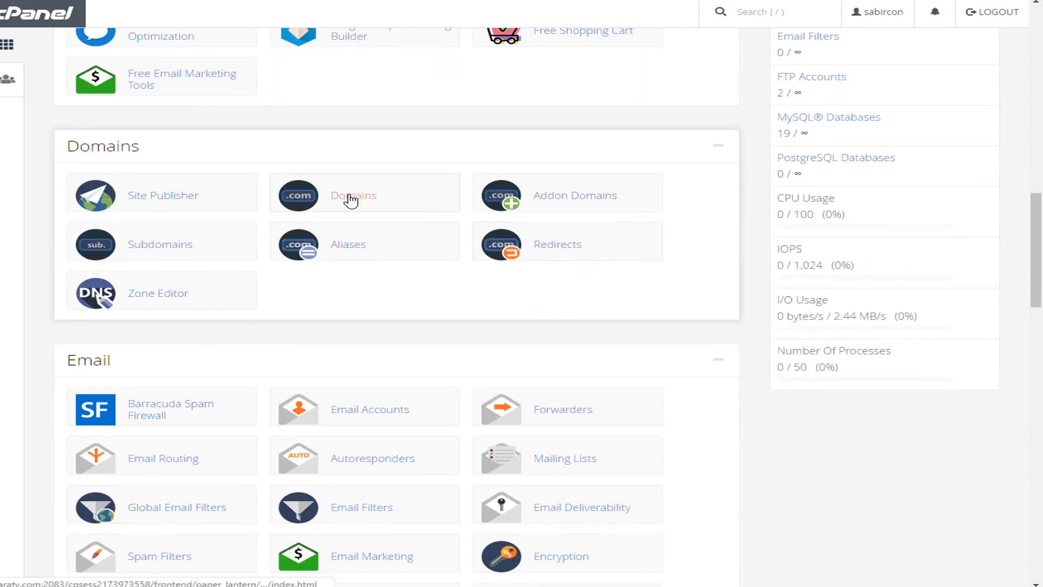
pyautogui.click(351, 200)
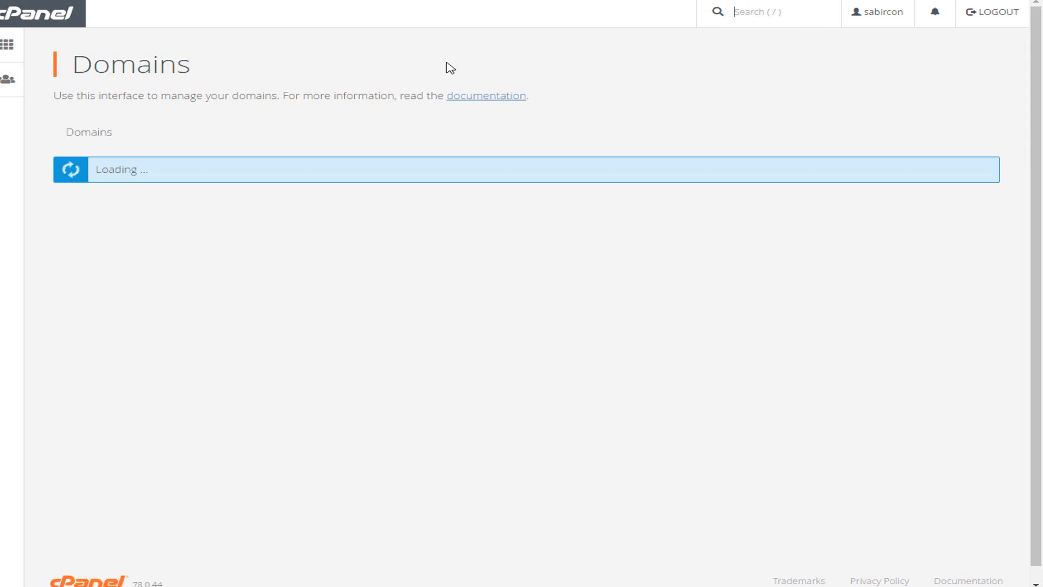
pyautogui.scroll(-3, 761, 280)
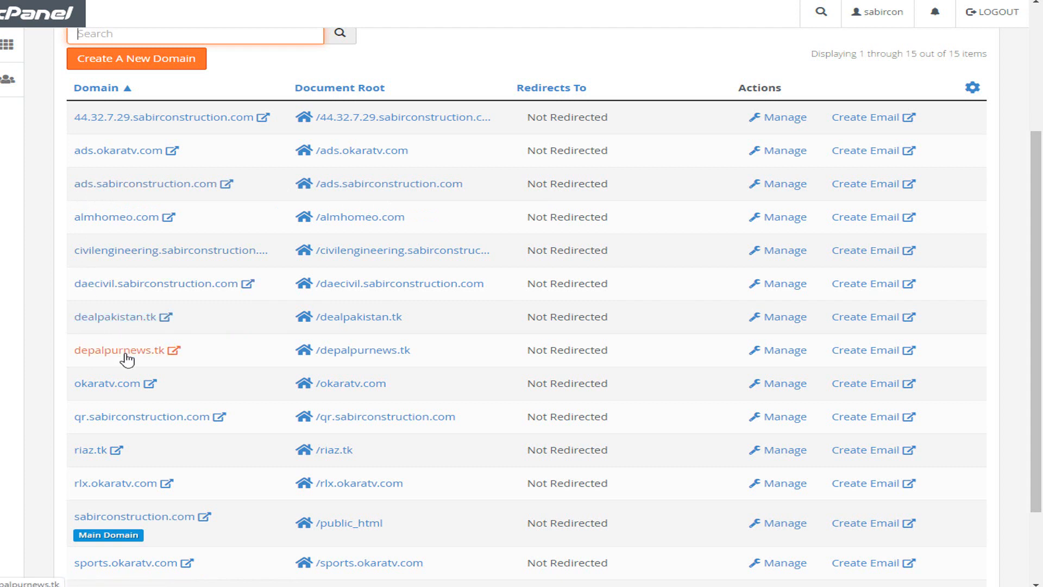
pyautogui.click(340, 354)
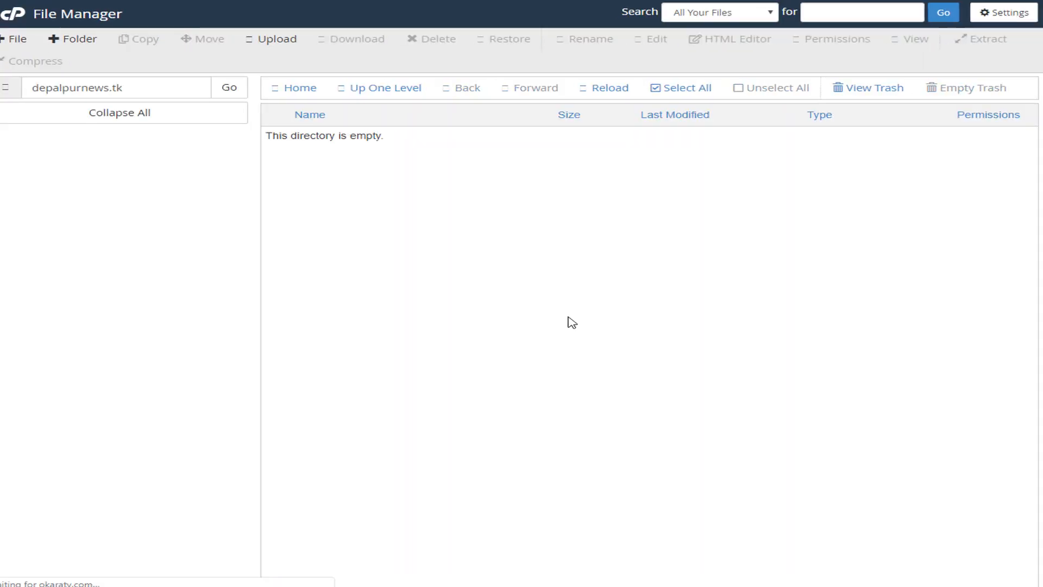
# - Upload wordpress-5.3.1.zip from Downloads\Compressed into depalpurnews.tk and reload the file listing
pyautogui.click(276, 41)
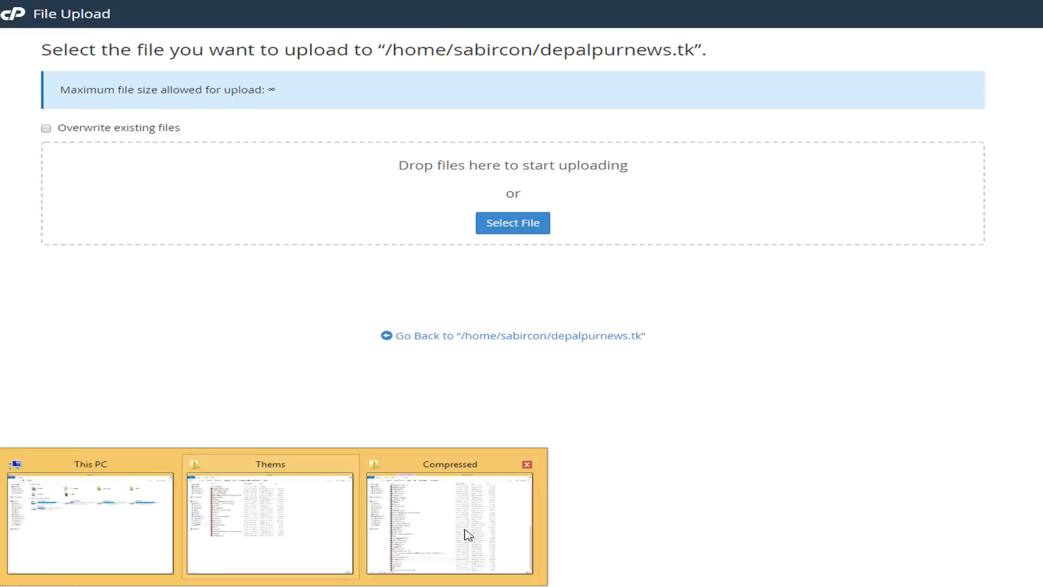
pyautogui.click(488, 468)
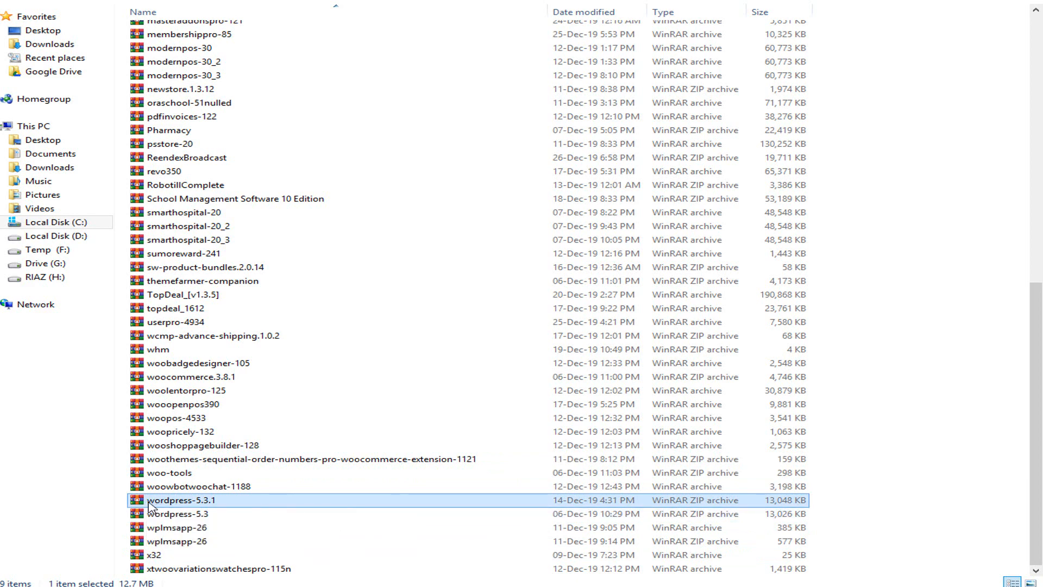
pyautogui.moveTo(148, 507); pyautogui.dragTo(511, 222)
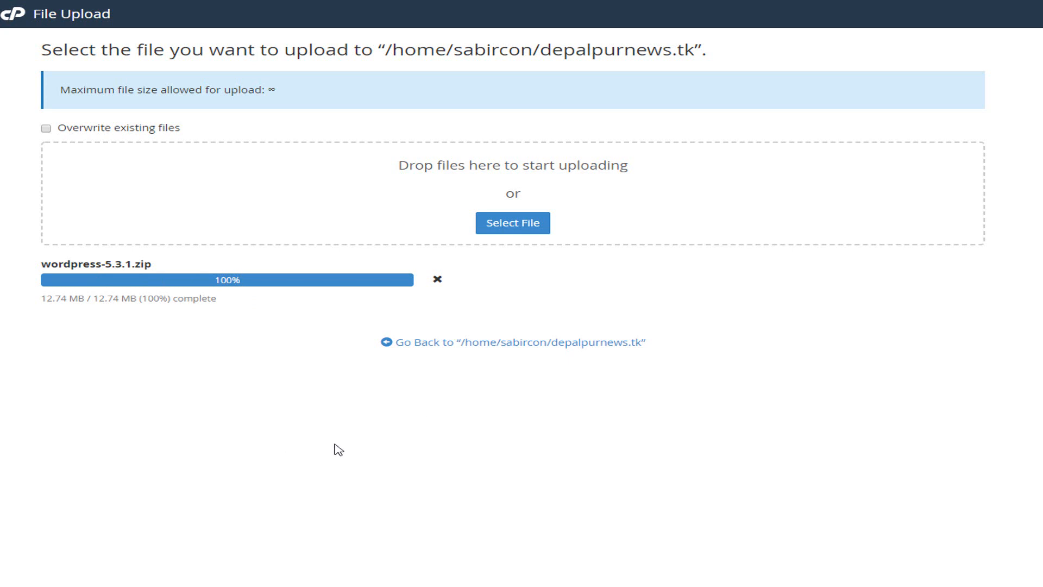
pyautogui.hotkey('ctrl', 'shift', 'Tab')
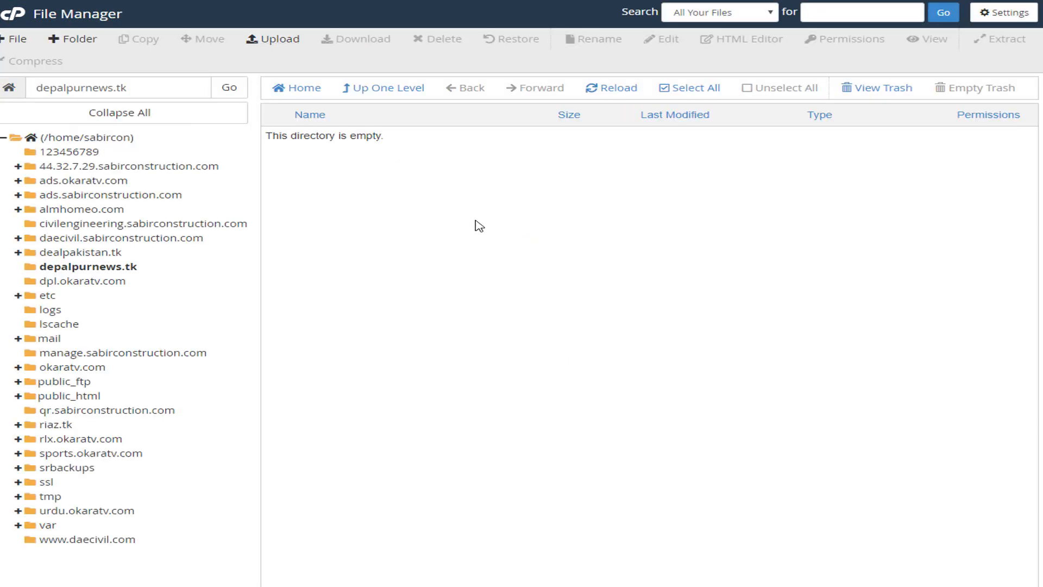
pyautogui.click(614, 95)
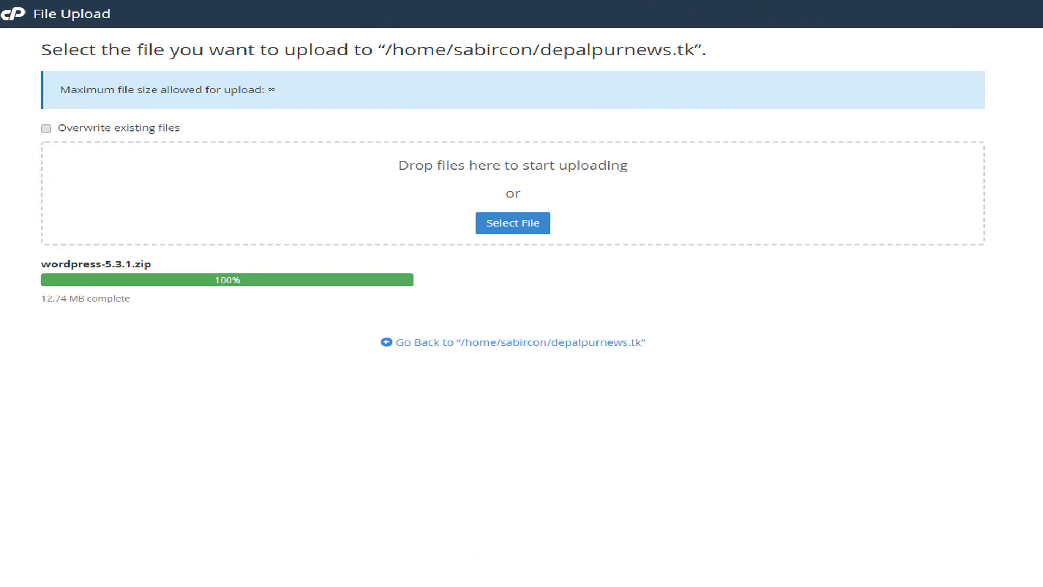
pyautogui.hotkey('ctrl', 'w')
pyautogui.click(619, 88)
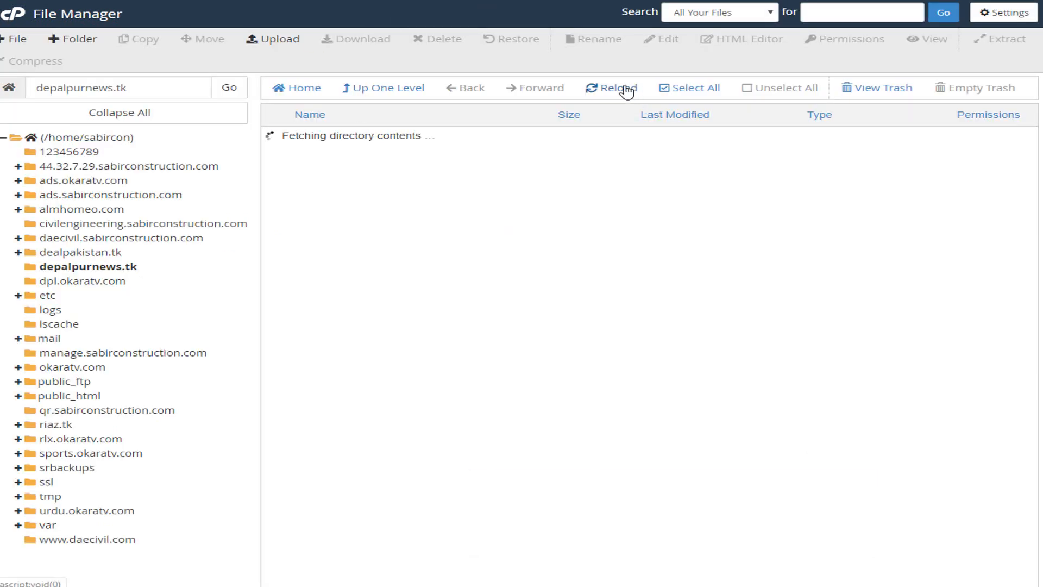
# - Extract wordpress-5.3.1.zip into the depalpurnews.tk folder
pyautogui.click(293, 137)
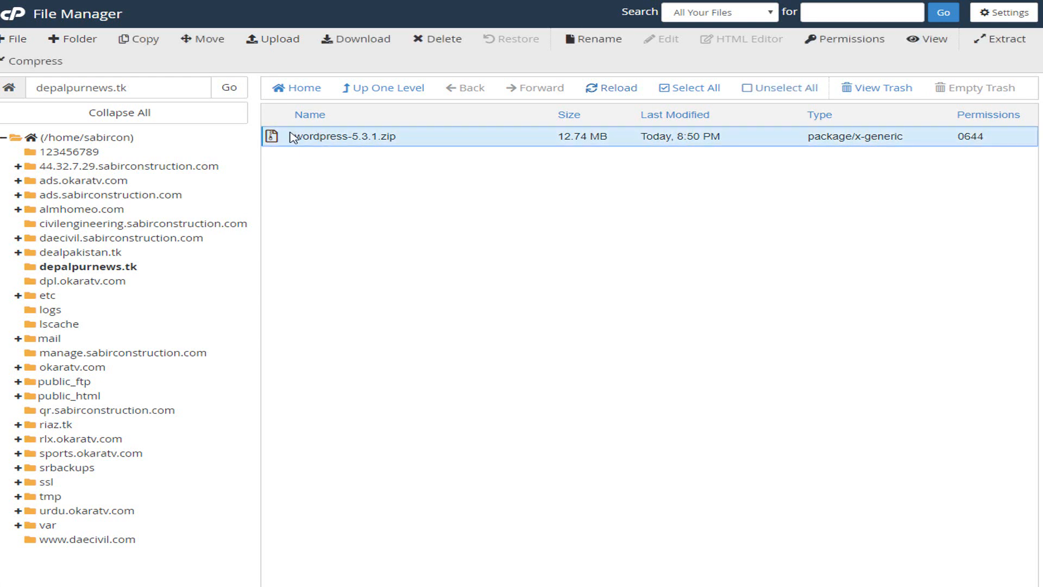
pyautogui.rightClick(293, 137)
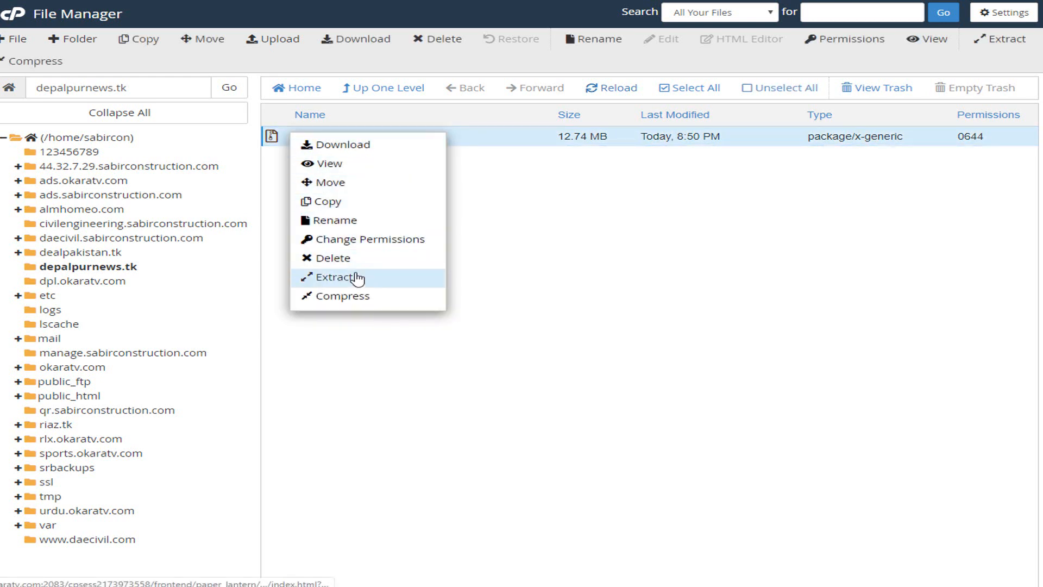
pyautogui.click(358, 278)
pyautogui.click(623, 358)
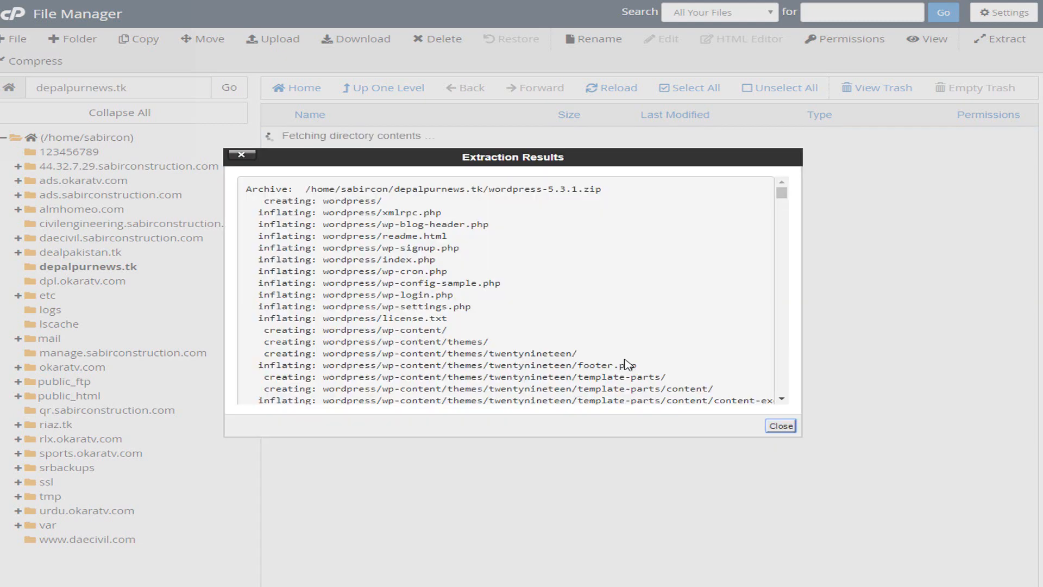
pyautogui.click(782, 427)
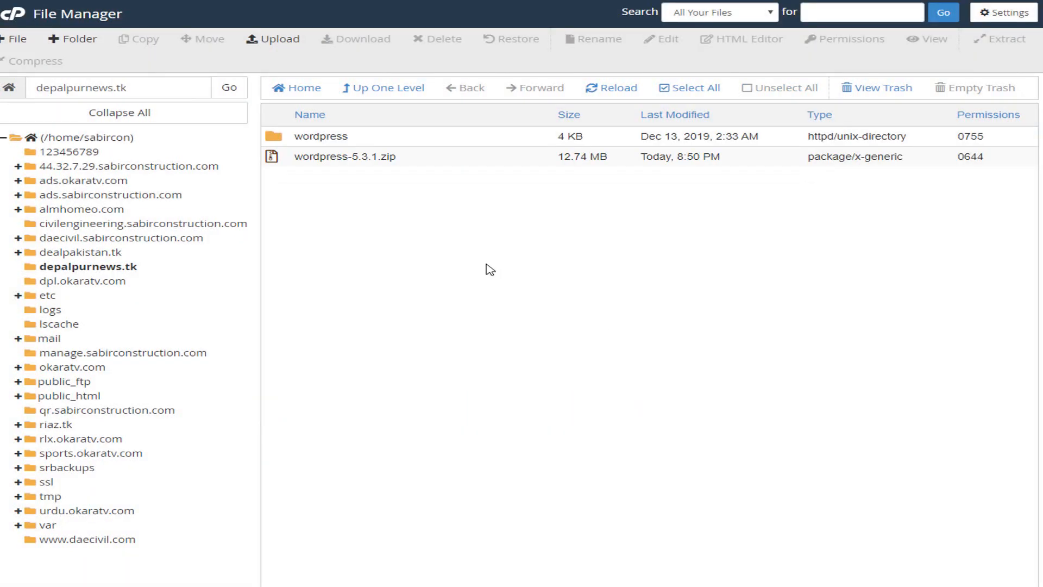
# - Open the extracted wordpress folder and select all its files for moving
pyautogui.click(308, 159)
pyautogui.click(454, 288)
pyautogui.doubleClick(296, 139)
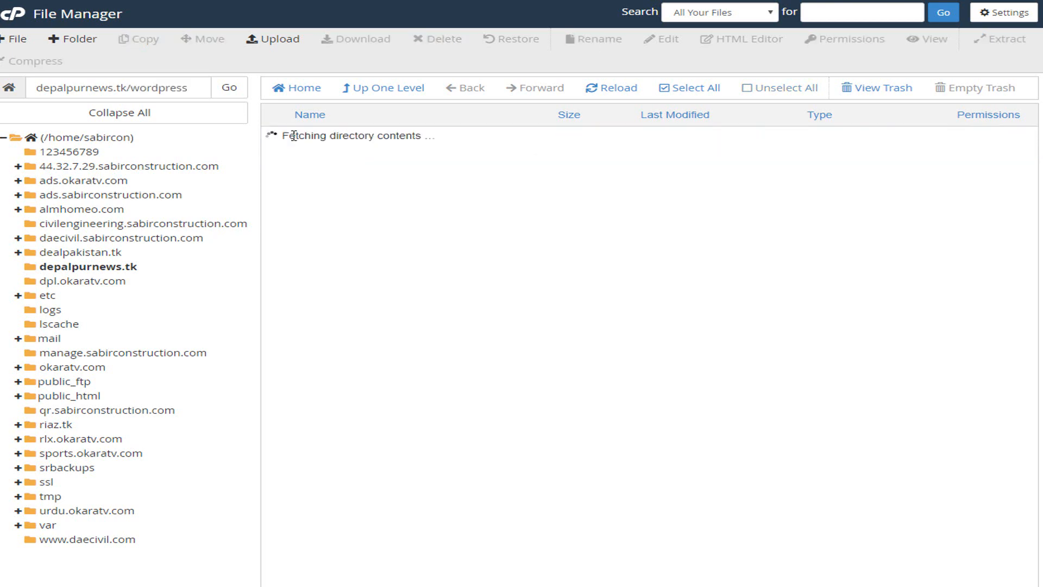
pyautogui.moveTo(271, 139); pyautogui.dragTo(580, 584)
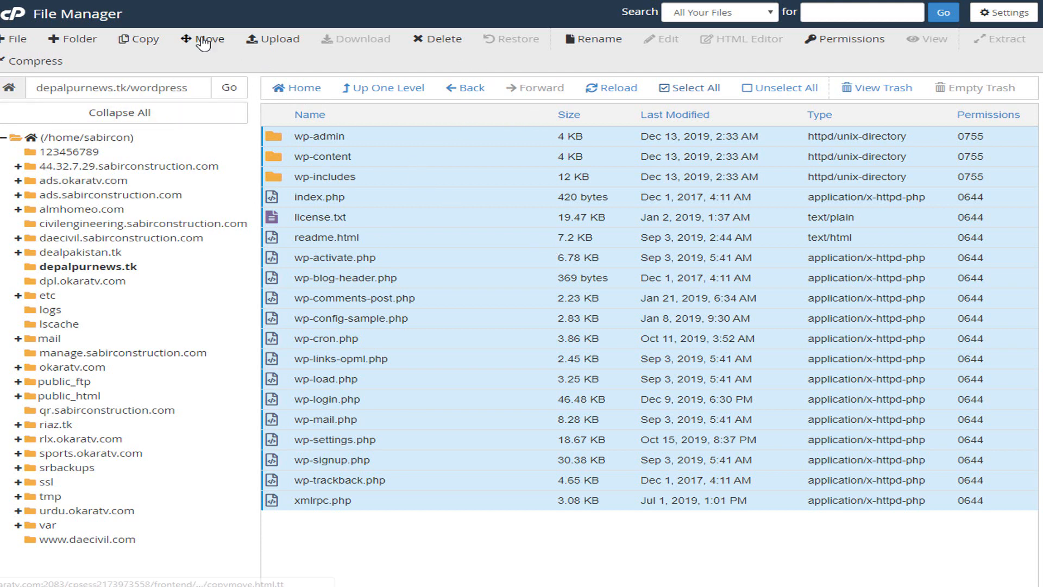
pyautogui.click(204, 40)
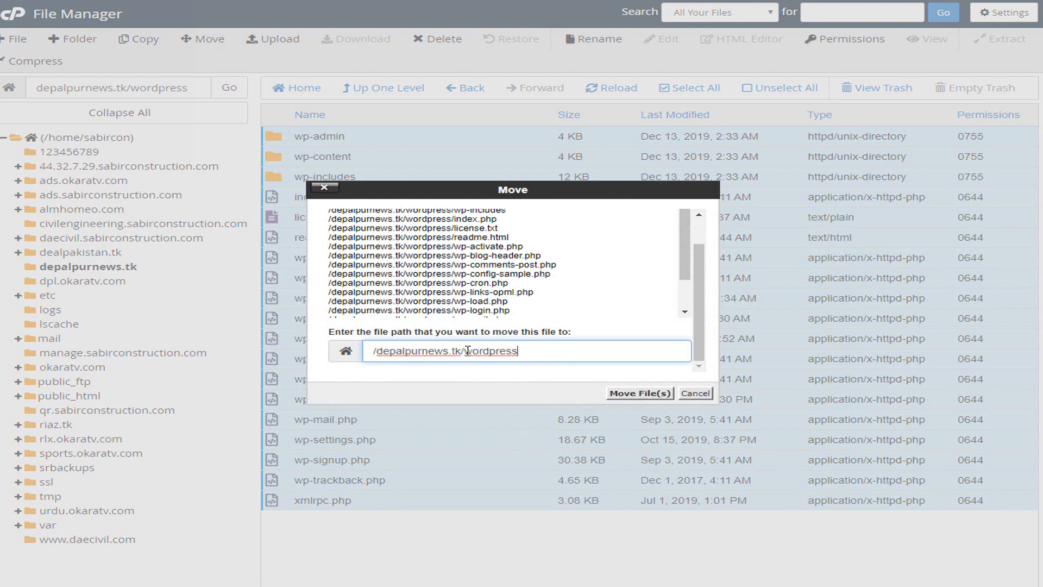
# - Move all the WordPress files to /depalpurnews.tk/, leaving the wordpress folder empty
pyautogui.doubleClick(480, 352)
pyautogui.press('BackSpace')
pyautogui.click(651, 395)
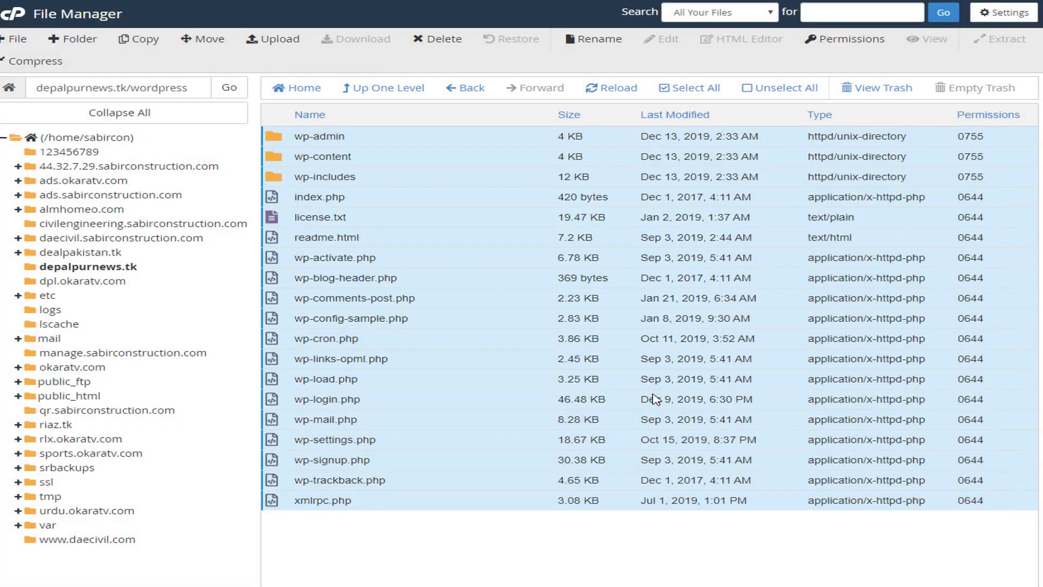
pyautogui.click(471, 91)
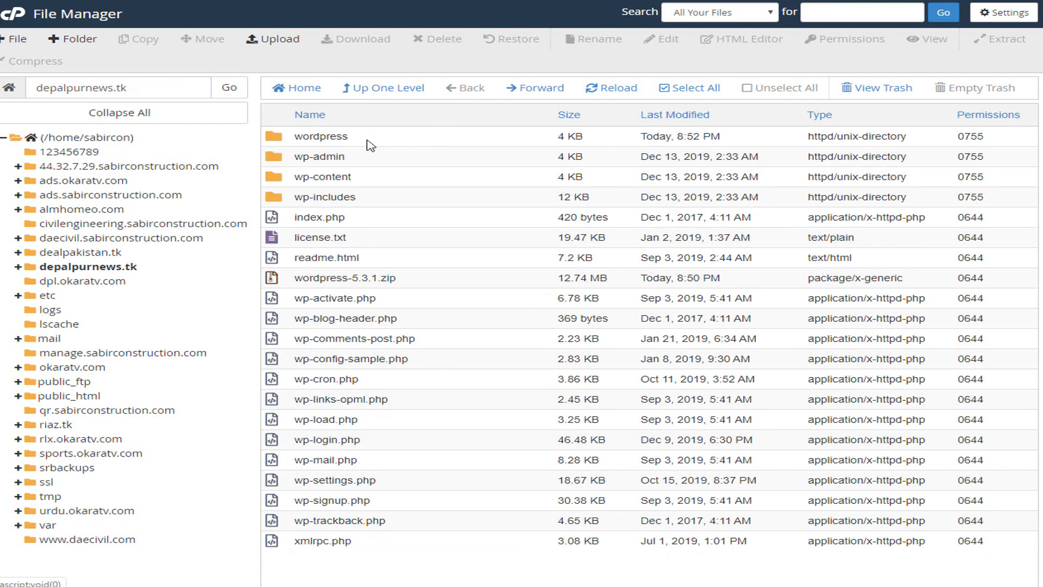
pyautogui.click(310, 137)
# - Delete the empty wordpress folder to the trash
pyautogui.rightClick(274, 139)
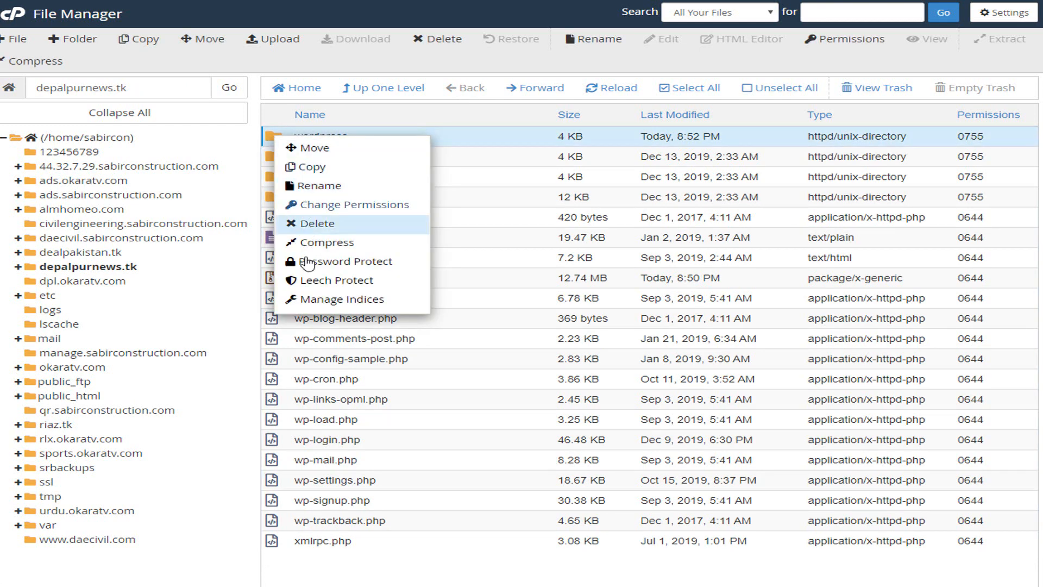
pyautogui.click(347, 223)
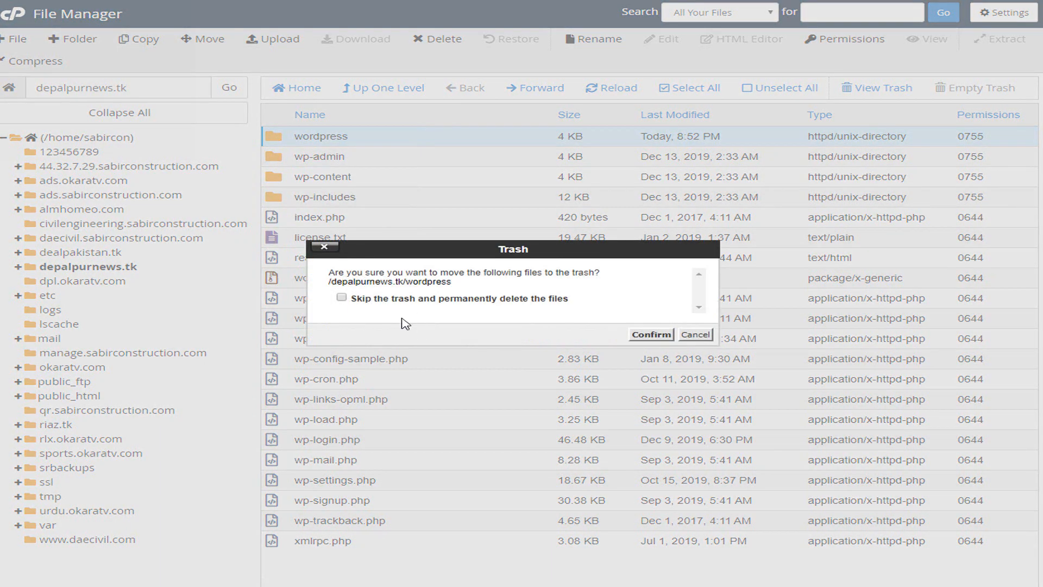
pyautogui.click(666, 338)
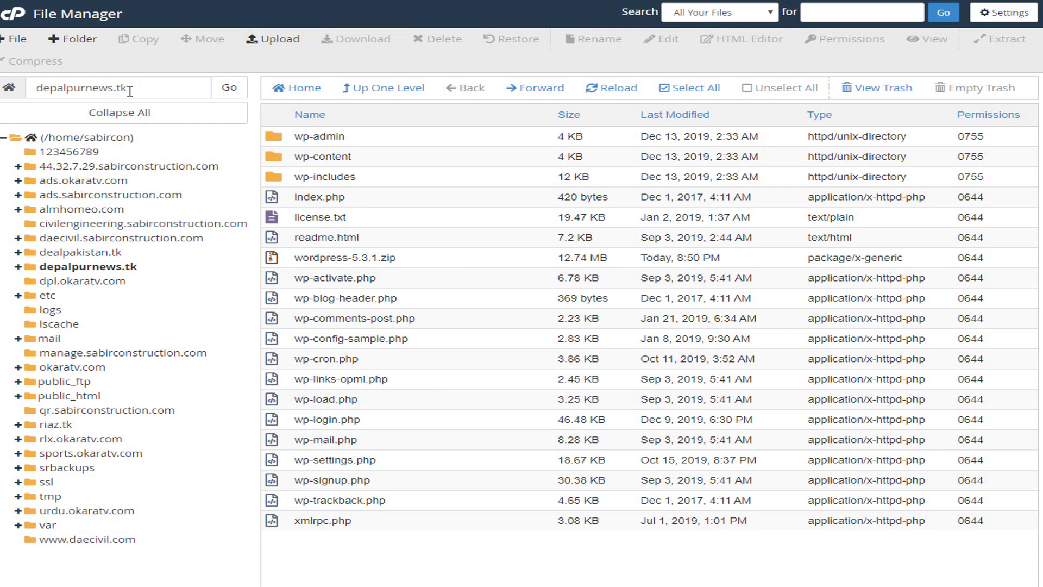
# - Copy depalpurnews.tk from the path box and load it in the browser
pyautogui.moveTo(130, 90); pyautogui.dragTo(35, 91)
pyautogui.rightClick(55, 90)
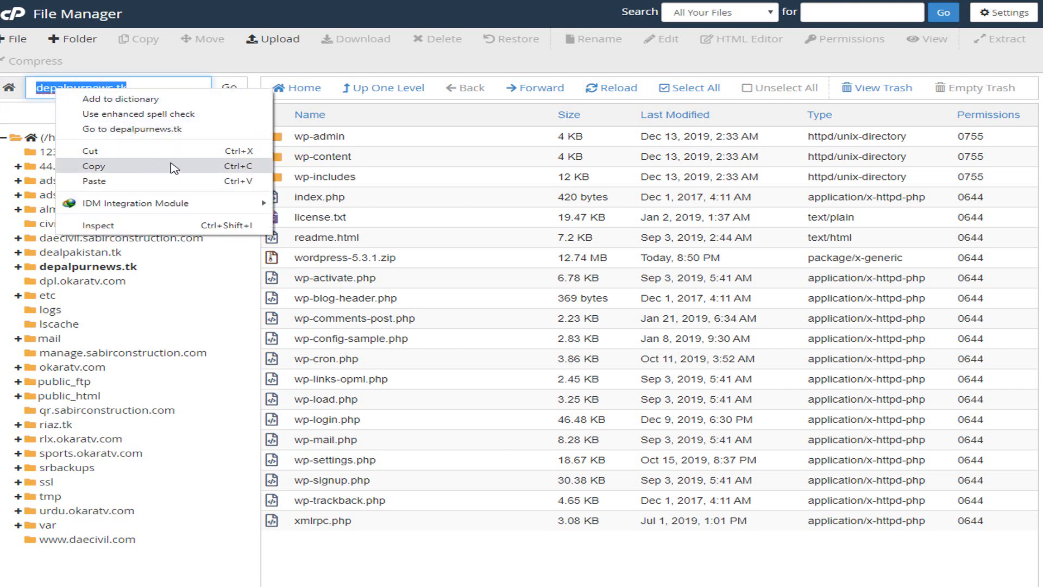
pyautogui.click(172, 167)
pyautogui.doubleClick(105, 85)
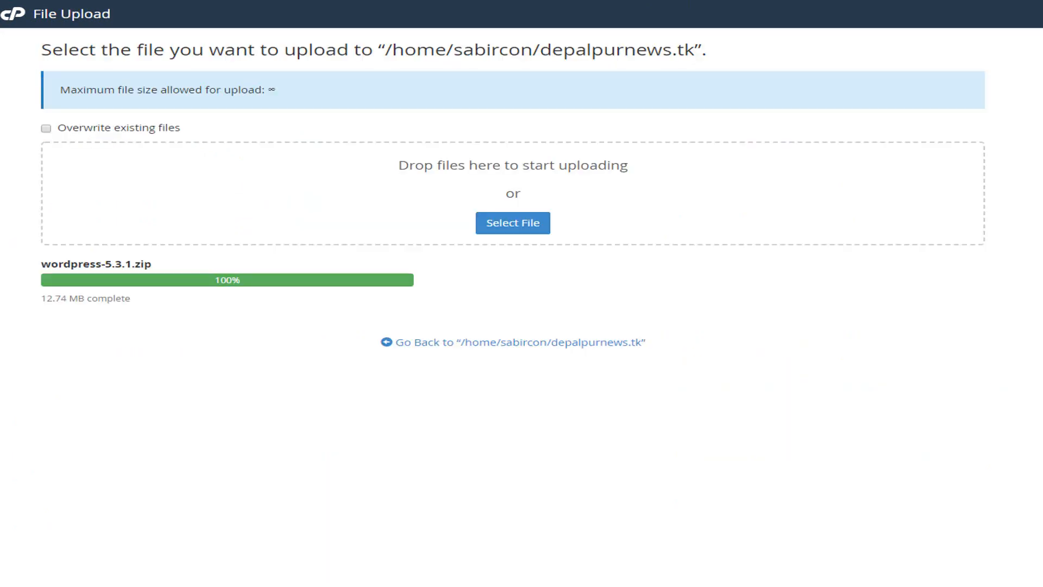
pyautogui.hotkey('ctrl', 'v')
pyautogui.press('Return')
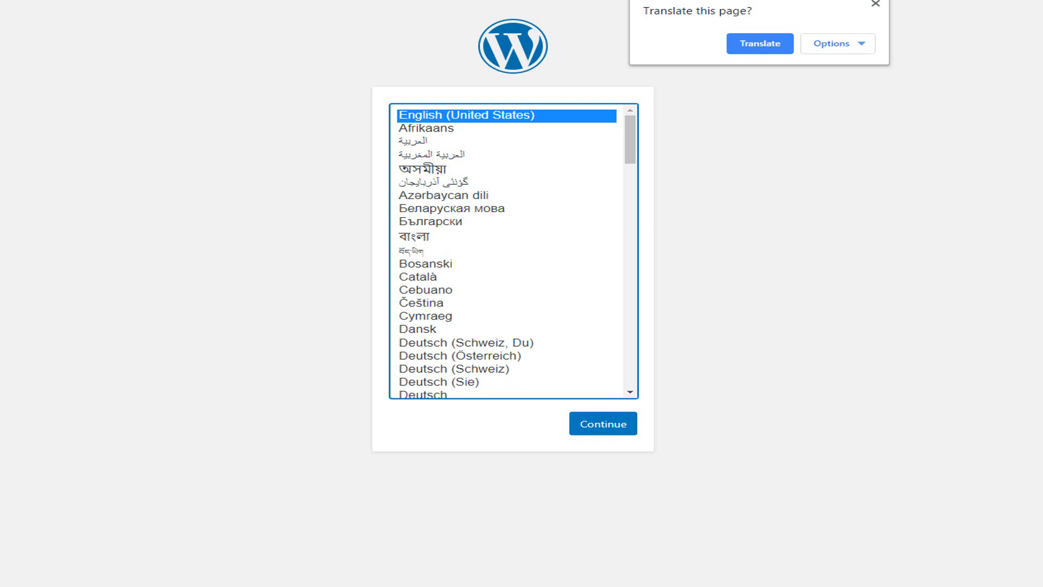
# - Dismiss the translation offer, continue in English (United States), and open the database details form
pyautogui.click(875, 5)
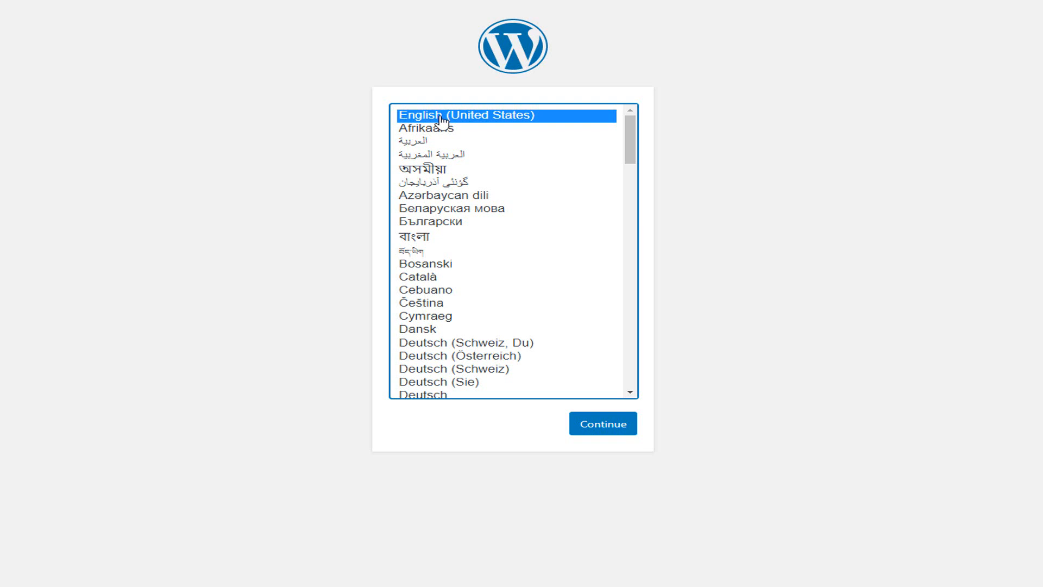
pyautogui.click(605, 431)
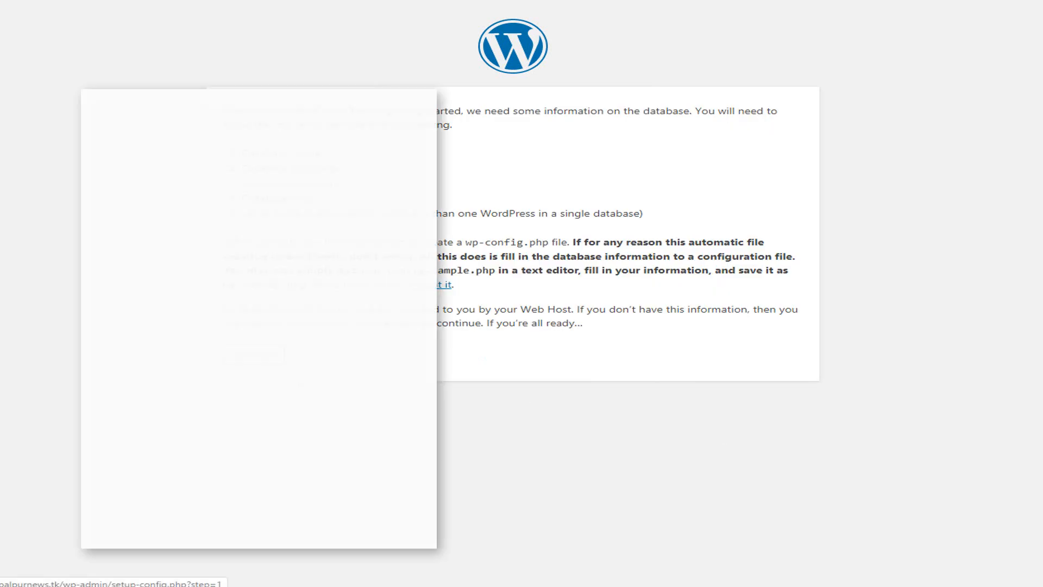
pyautogui.click(254, 354)
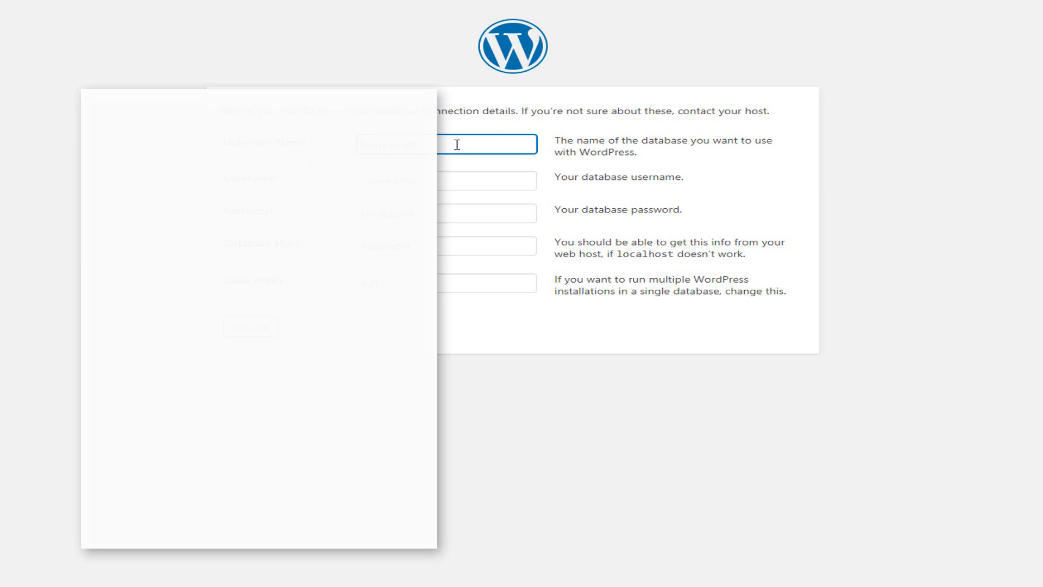
pyautogui.moveTo(457, 145); pyautogui.dragTo(359, 145)
pyautogui.press('Tab')
pyautogui.press('Tab')
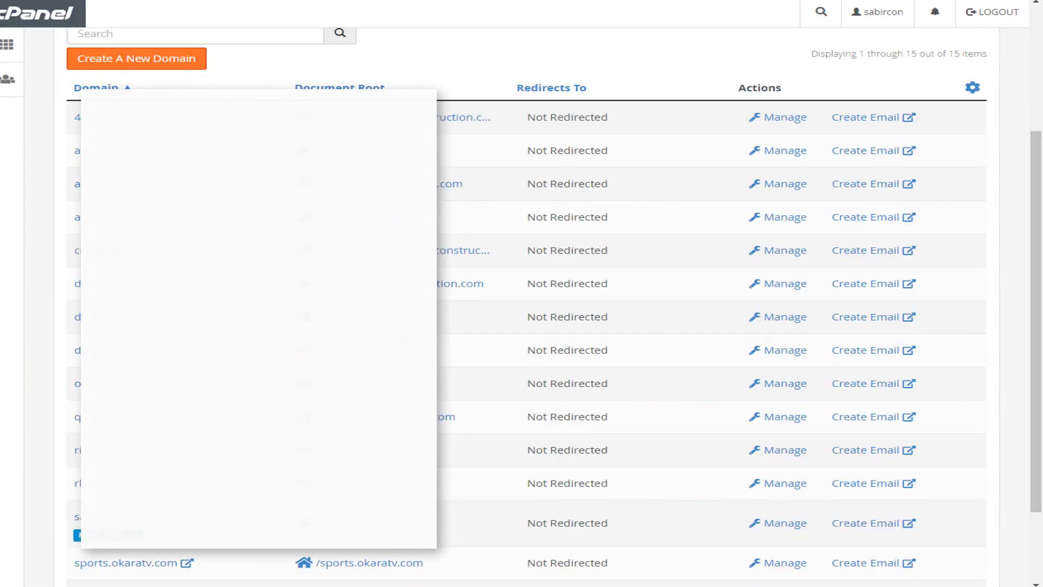
# - Go to the cPanel home and open the MySQL Databases page
pyautogui.click(4, 46)
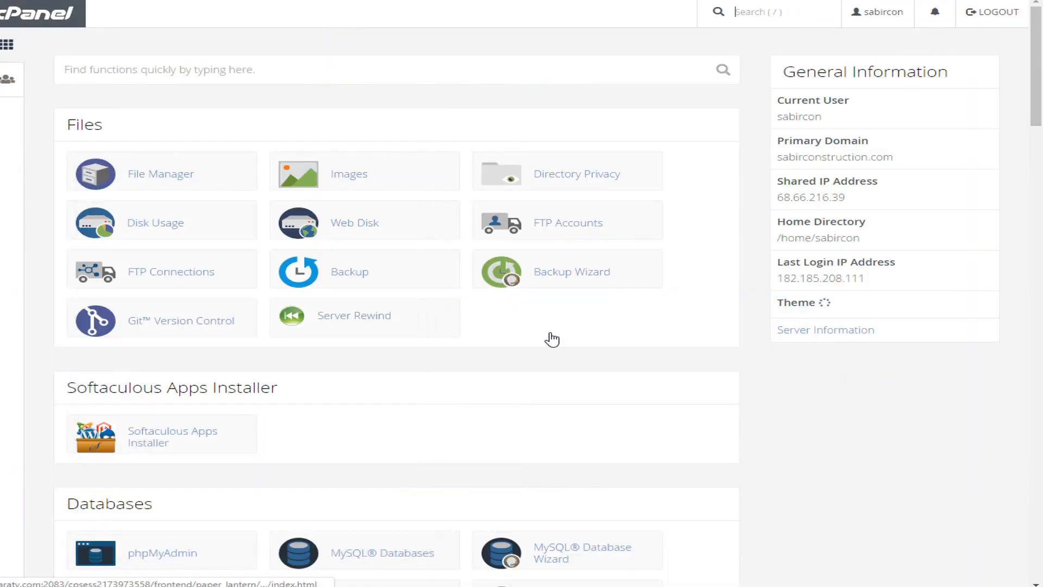
pyautogui.scroll(-5, 551, 326)
pyautogui.scroll(-5, 570, 385)
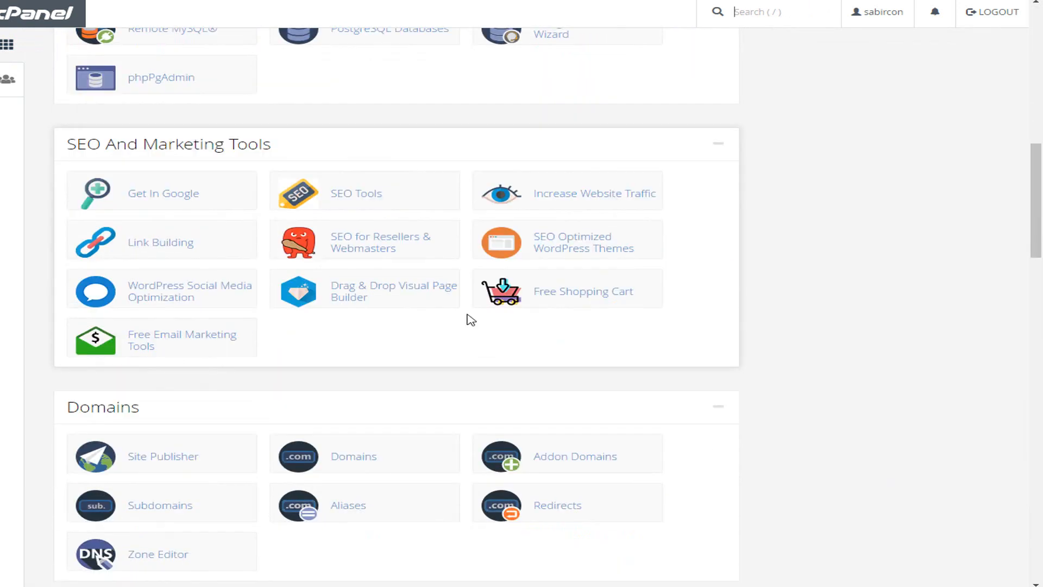
pyautogui.scroll(8, 458, 349)
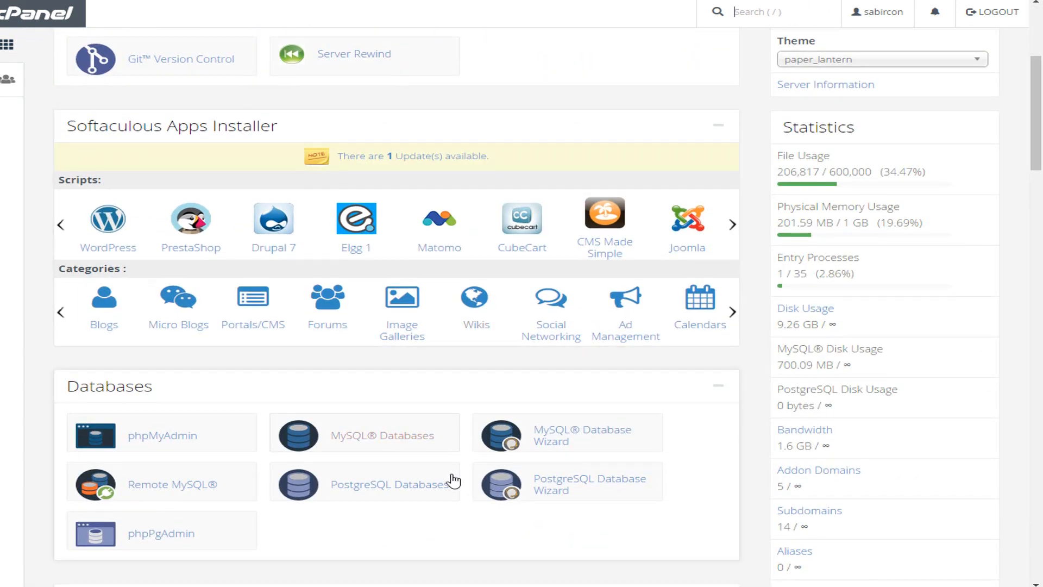
pyautogui.scroll(-7, 453, 482)
pyautogui.click(408, 48)
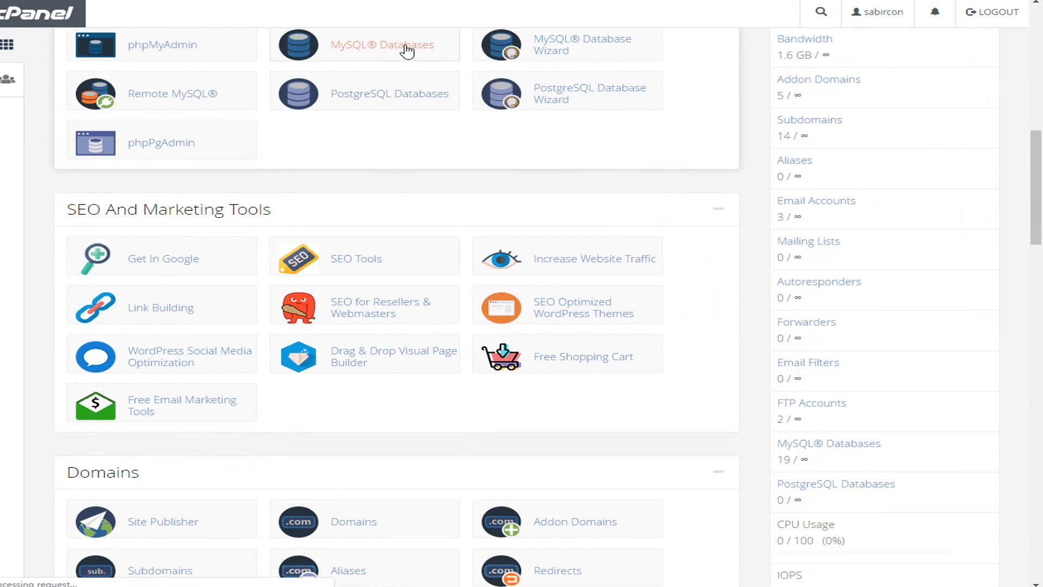
# - Copy the database user name from the Current Databases list
pyautogui.scroll(-15, 664, 454)
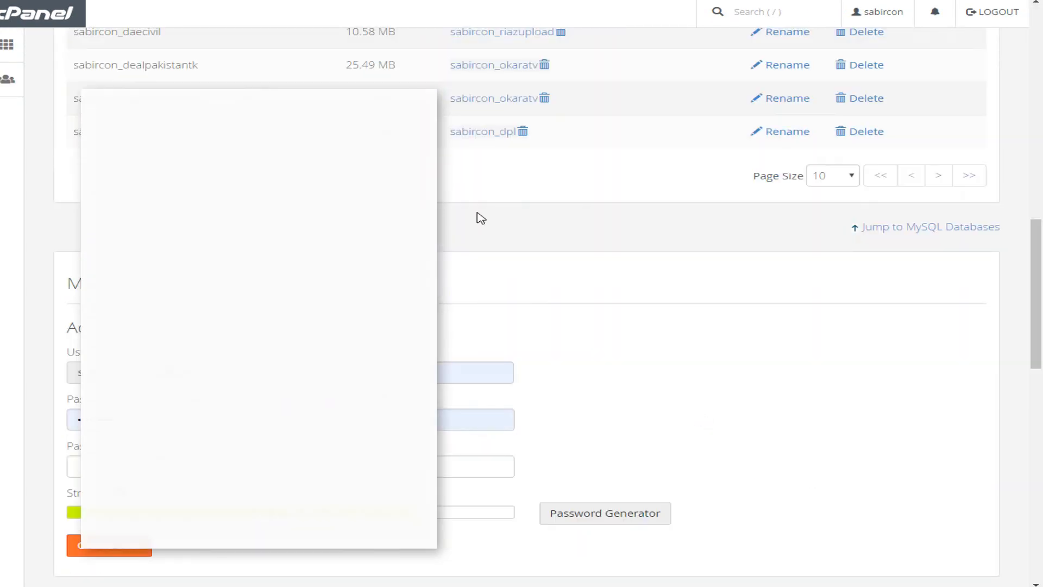
pyautogui.scroll(2, 491, 256)
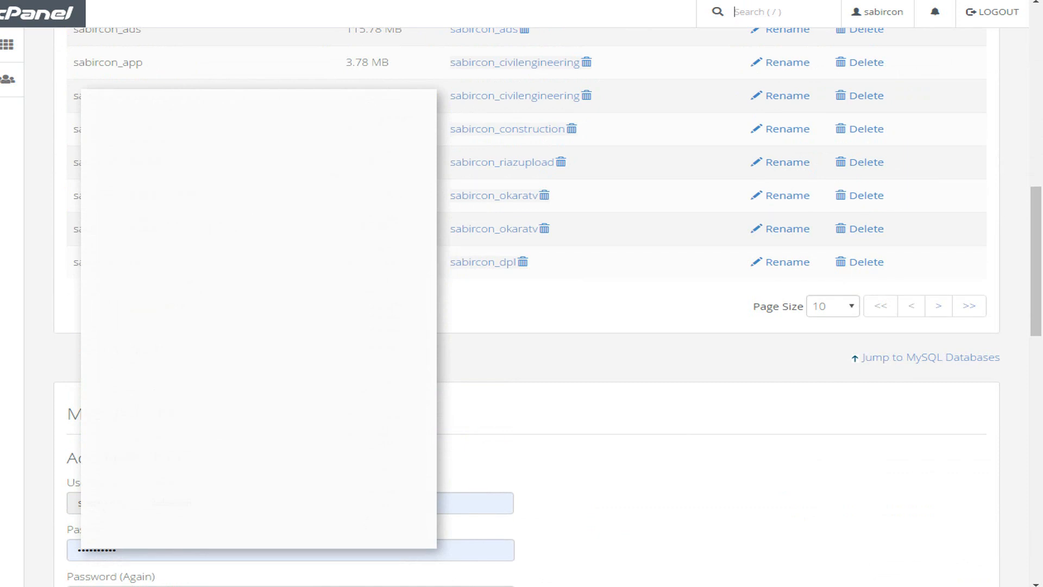
pyautogui.doubleClick(76, 227)
pyautogui.rightClick(173, 229)
pyautogui.click(201, 238)
pyautogui.scroll(3, 201, 238)
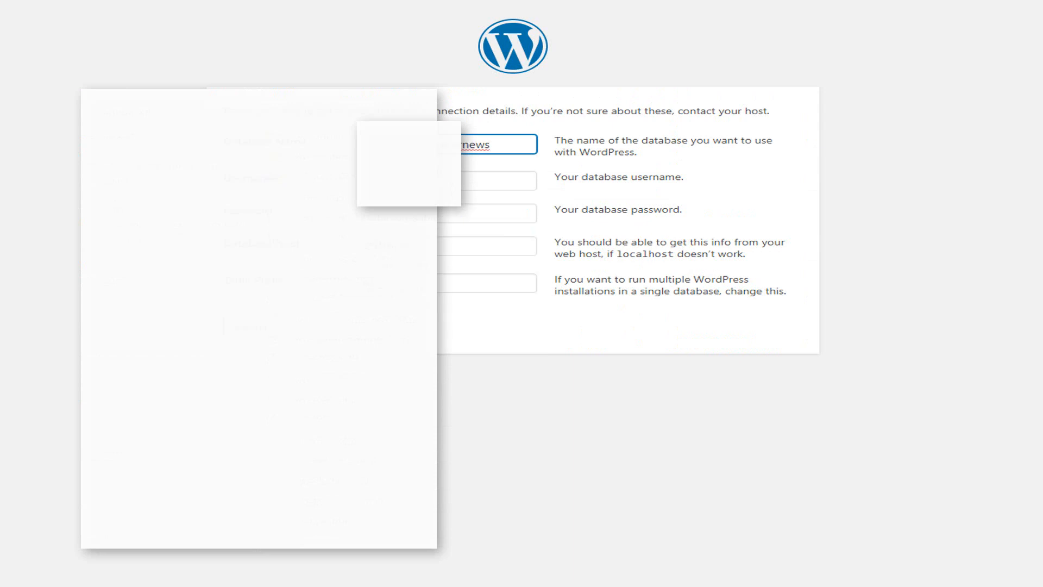
# - Paste the copied database user name into the Username field, then clear it
pyautogui.click(488, 181)
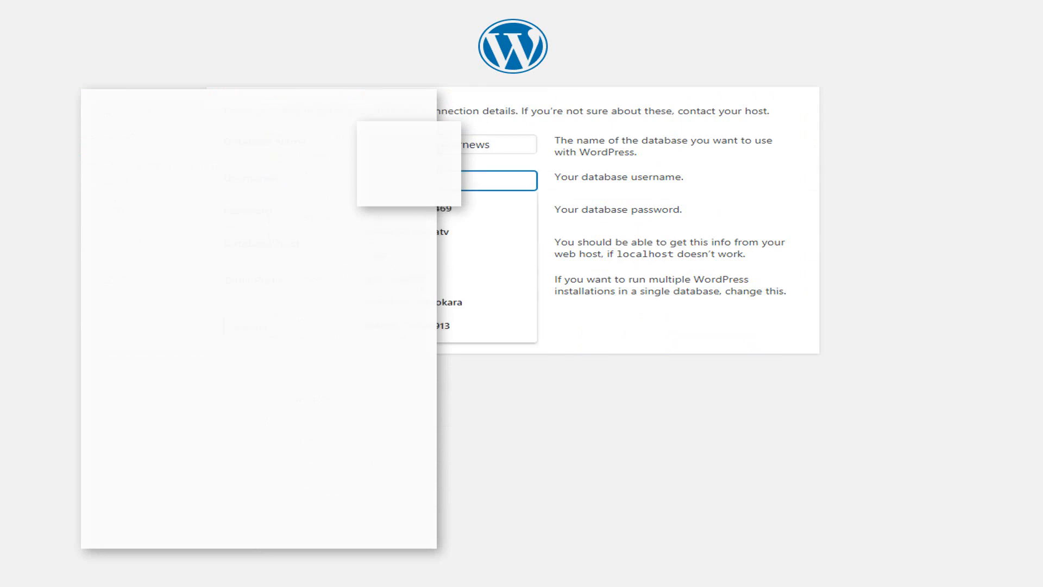
pyautogui.hotkey('ctrl', 'v')
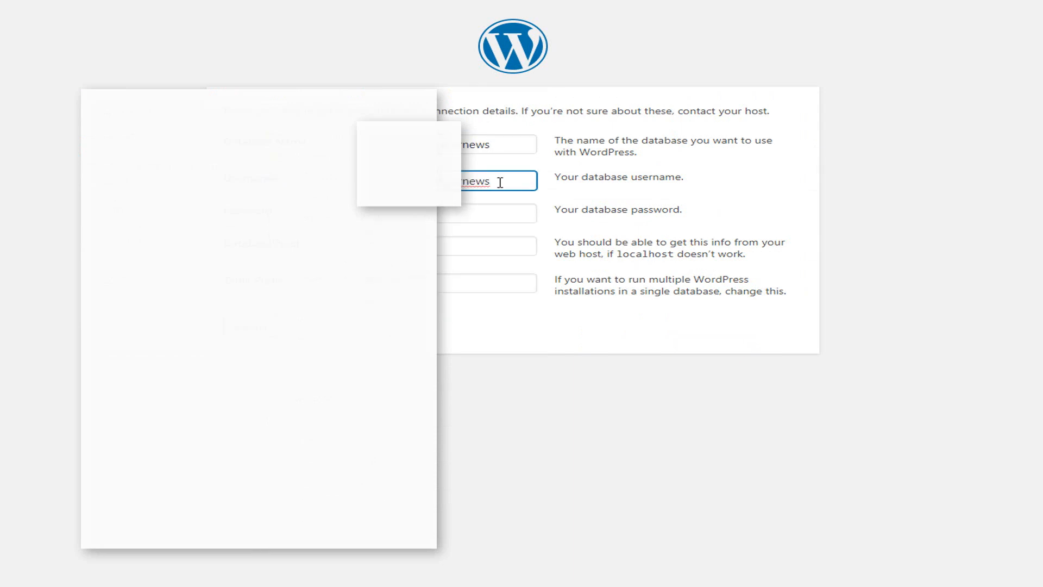
pyautogui.moveTo(499, 181); pyautogui.dragTo(369, 182)
pyautogui.press('BackSpace')
pyautogui.click(441, 209)
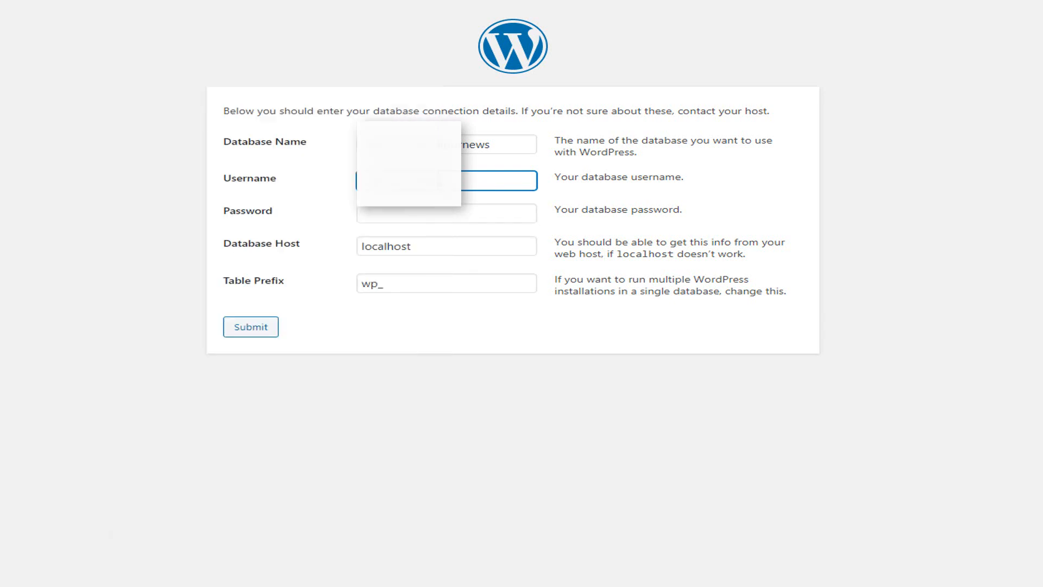
# - Enter the database password in the Password field
pyautogui.click(441, 213)
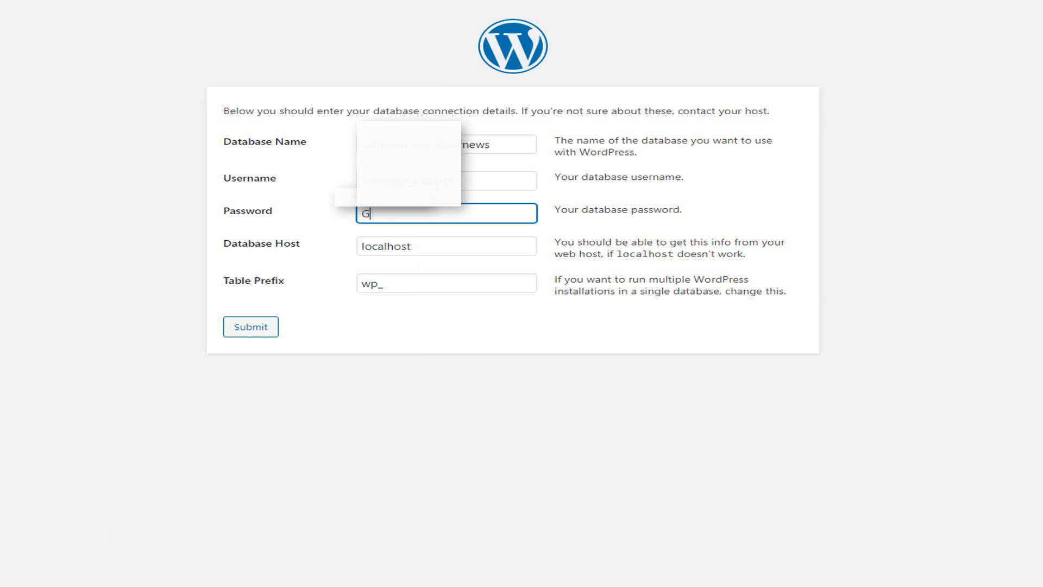
pyautogui.press('BackSpace')
pyautogui.press('BackSpace')
pyautogui.press('BackSpace')
pyautogui.press('BackSpace')
pyautogui.hotkey('ctrl', 'a')
pyautogui.click(451, 385)
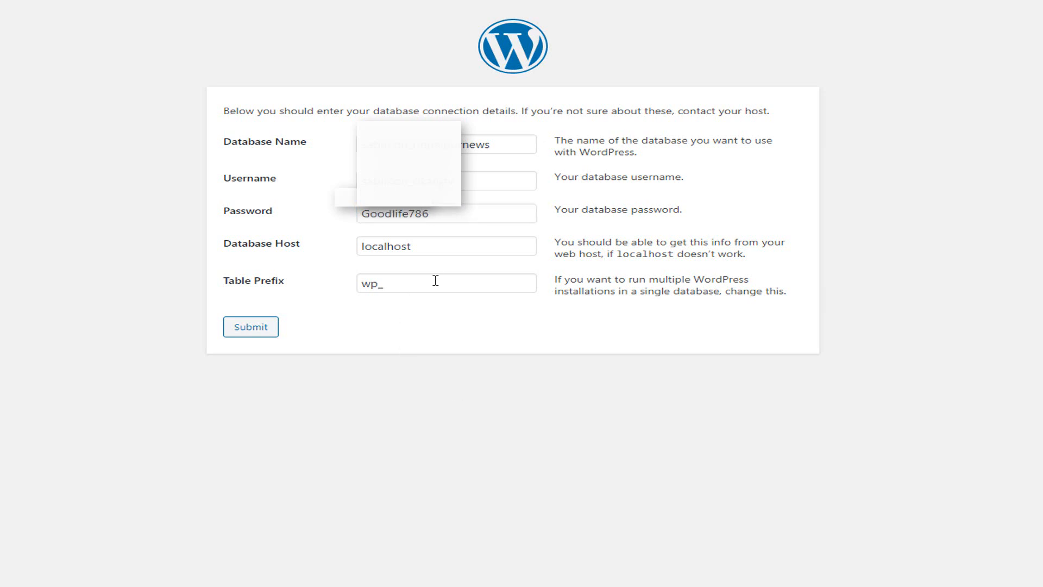
pyautogui.click(453, 214)
pyautogui.click(492, 395)
# - Keep the Database Host as localhost and submit the connection details
pyautogui.click(426, 248)
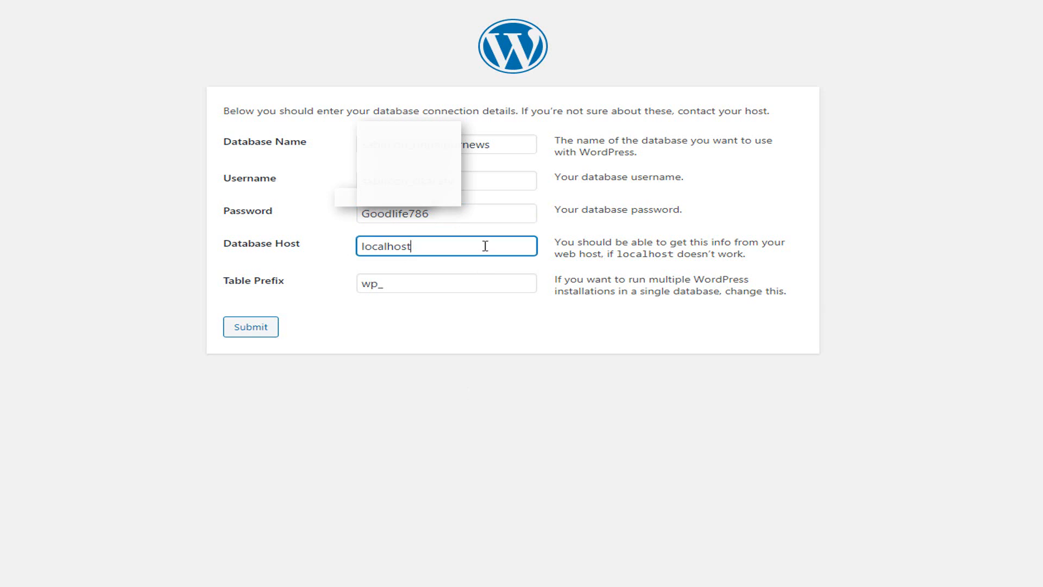
pyautogui.click(388, 312)
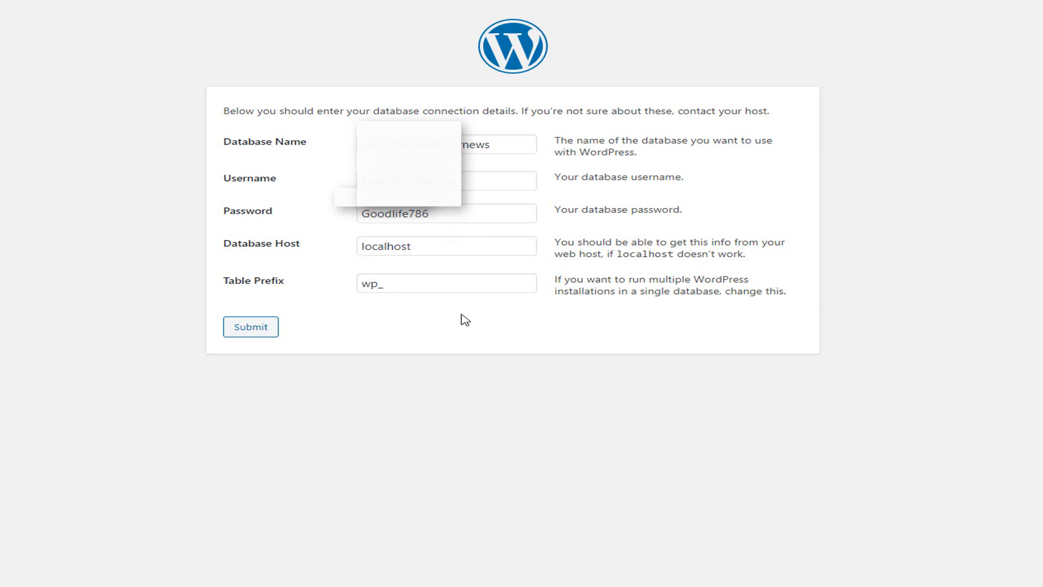
pyautogui.click(425, 245)
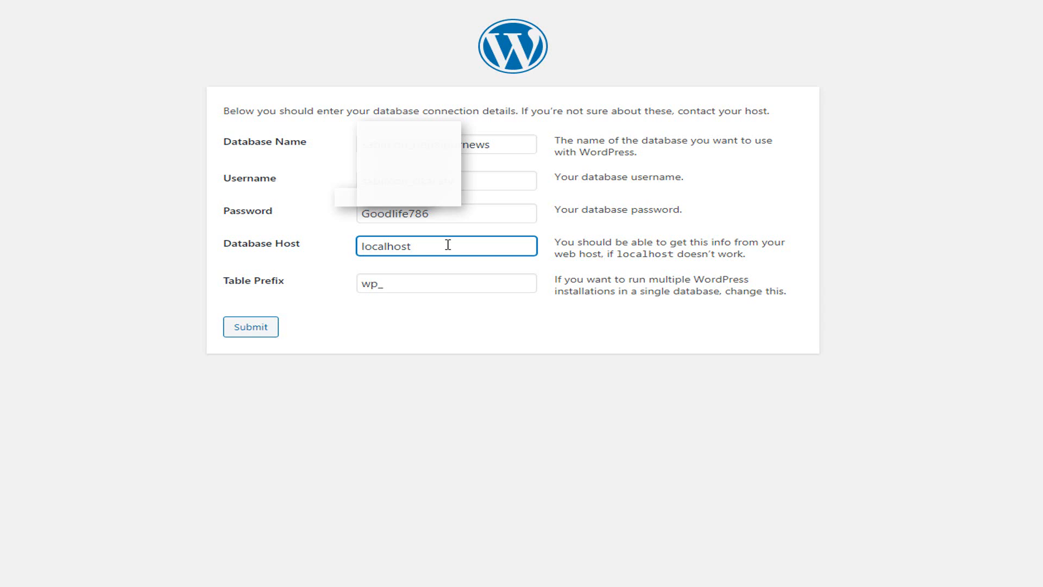
pyautogui.click(260, 329)
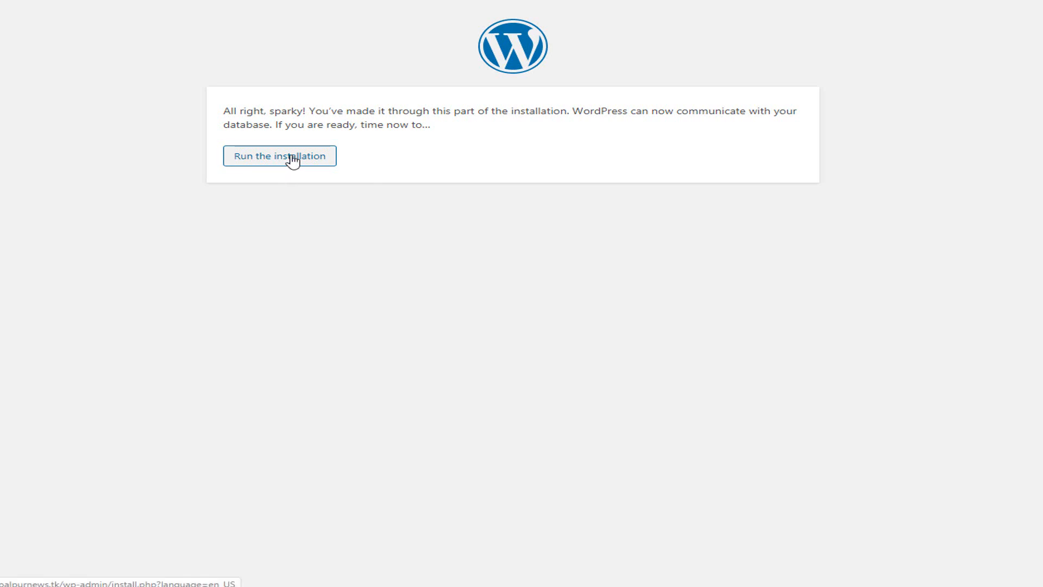
# - Start the installation and enter the site title Depalpur News
pyautogui.click(292, 162)
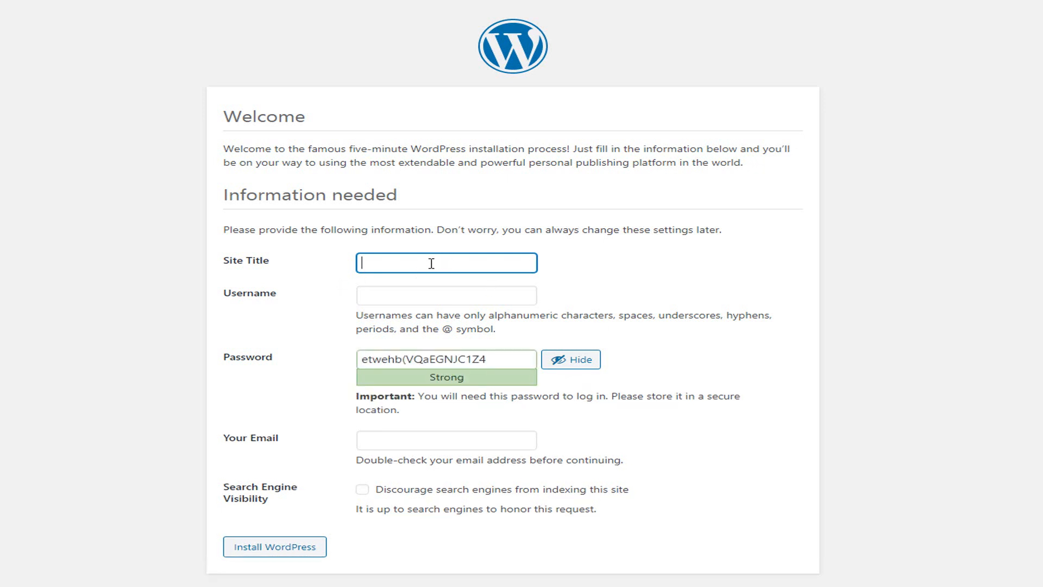
pyautogui.write('Depalpurnews')
pyautogui.press('BackSpace')
pyautogui.press('BackSpace')
pyautogui.press('BackSpace')
pyautogui.press('BackSpace')
pyautogui.write('News')
# - Enter the admin username
pyautogui.click(463, 298)
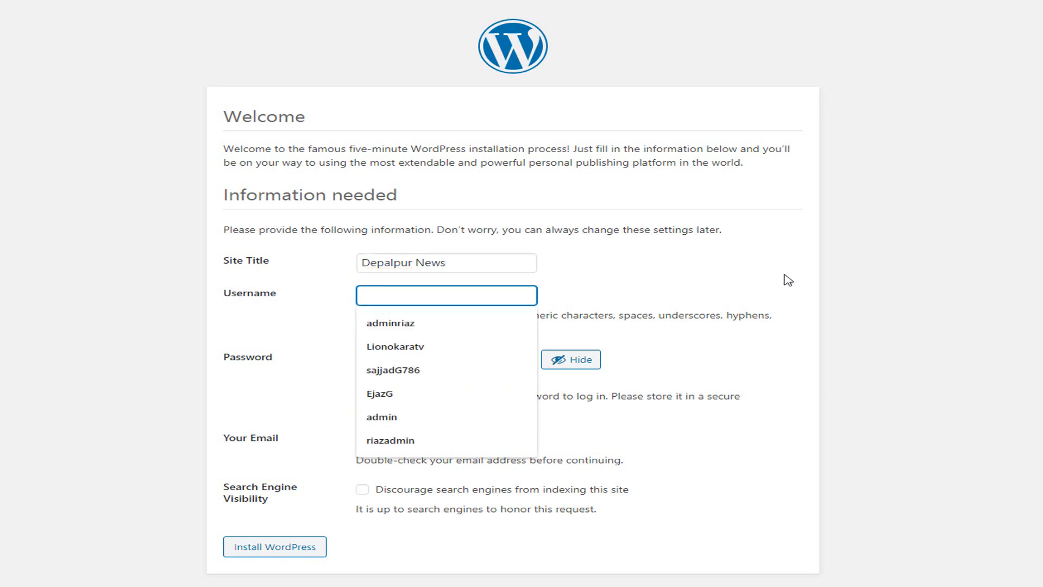
pyautogui.click(706, 267)
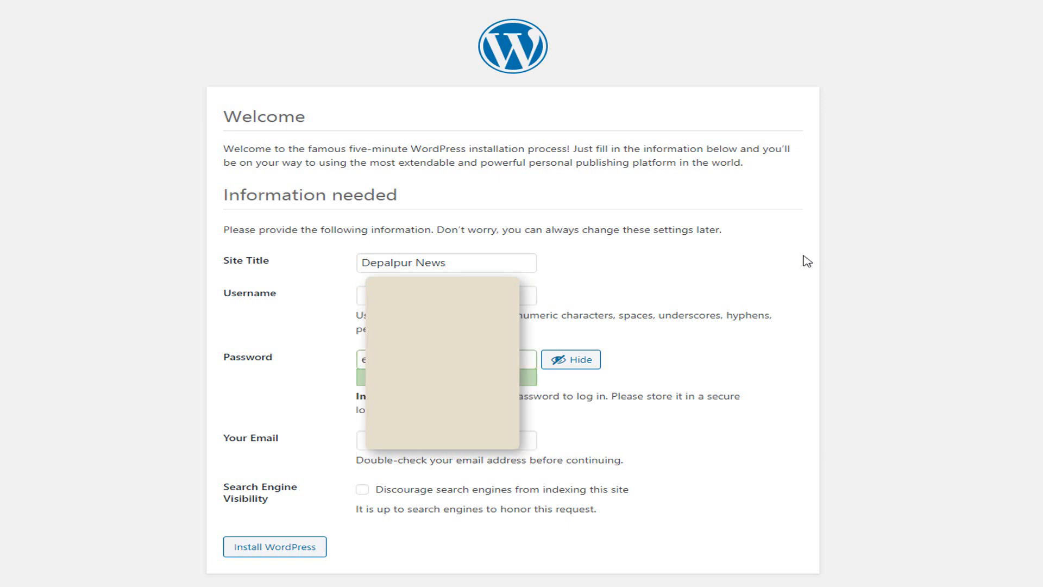
pyautogui.press('Tab')
pyautogui.press('Tab')
pyautogui.write('a')
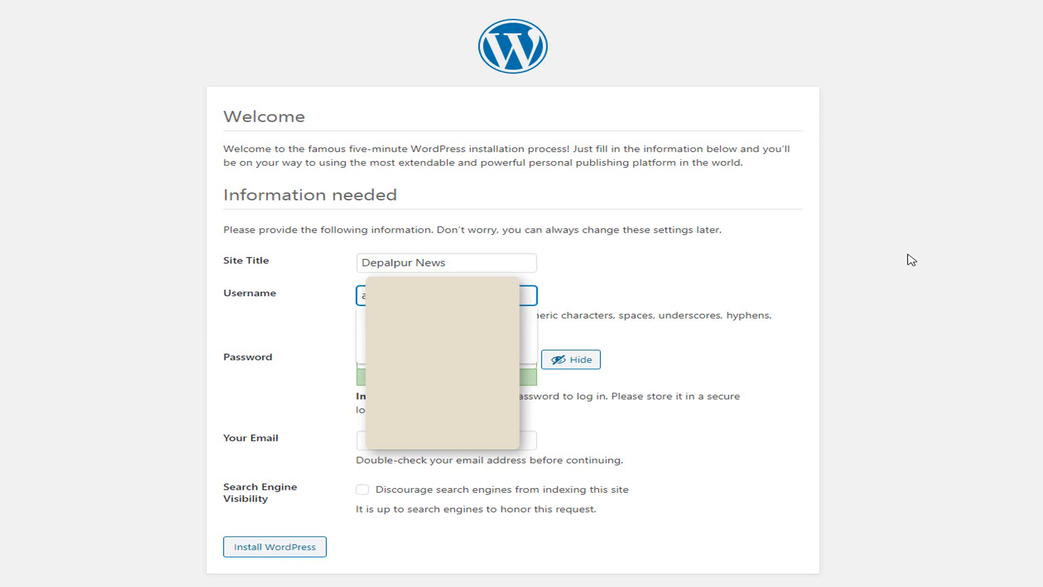
pyautogui.write('dm')
# - Replace the suggested password with the admin password, keeping it masked
pyautogui.press('Tab')
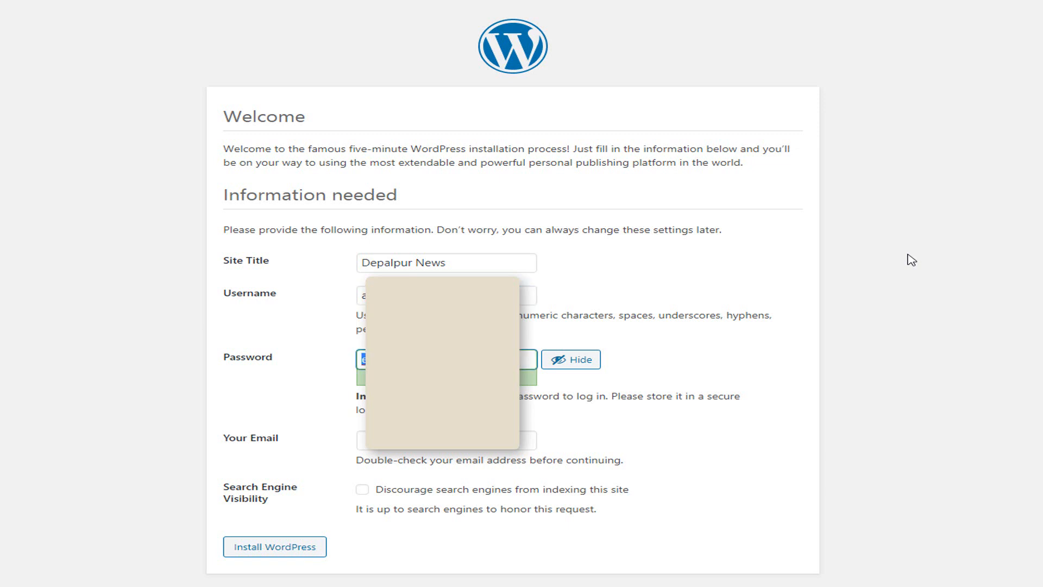
pyautogui.press('BackSpace')
pyautogui.write('G')
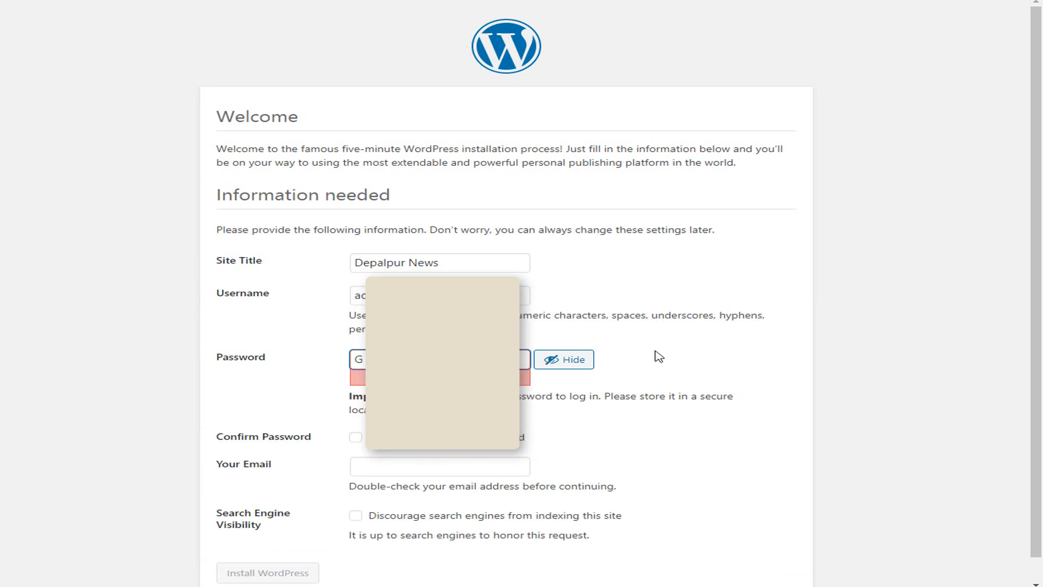
pyautogui.click(568, 360)
pyautogui.press('BackSpace')
pyautogui.write('••')
pyautogui.press('BackSpace')
pyautogui.press('BackSpace')
pyautogui.write('••••')
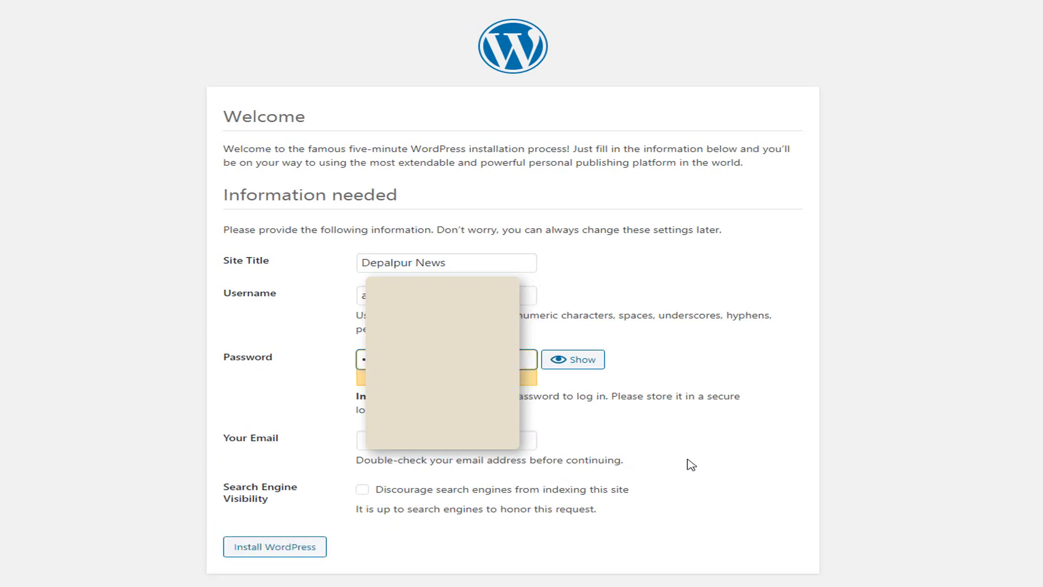
pyautogui.click(698, 449)
# - Fill in the saved admin e-mail address and install WordPress
pyautogui.click(361, 440)
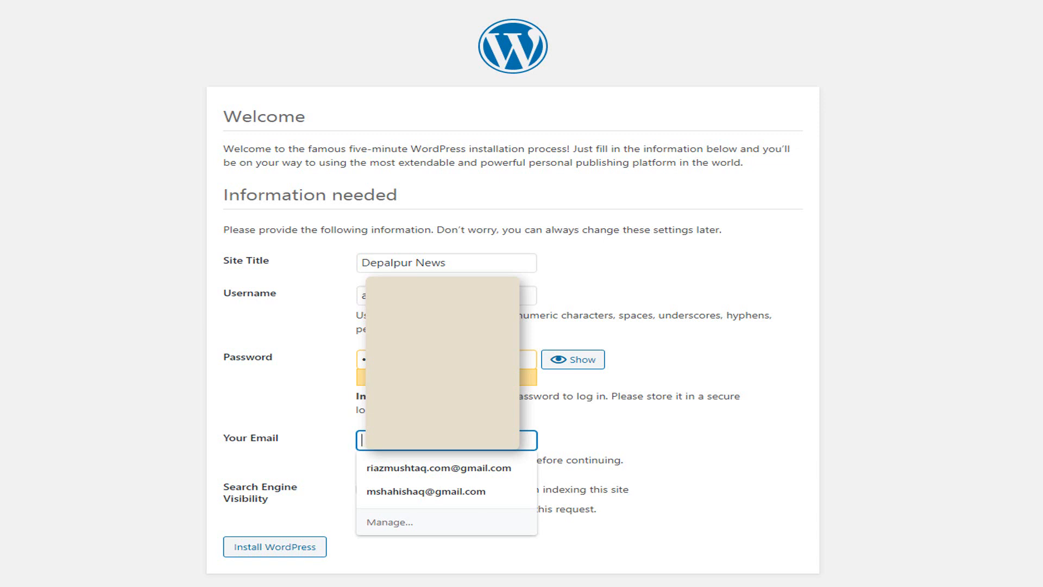
pyautogui.click(424, 467)
pyautogui.click(706, 457)
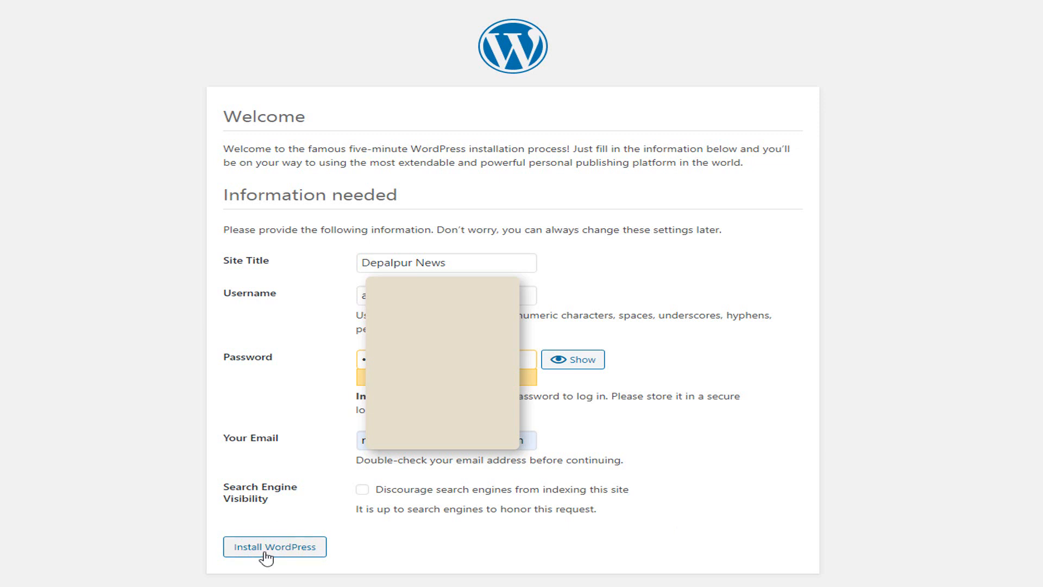
pyautogui.click(289, 558)
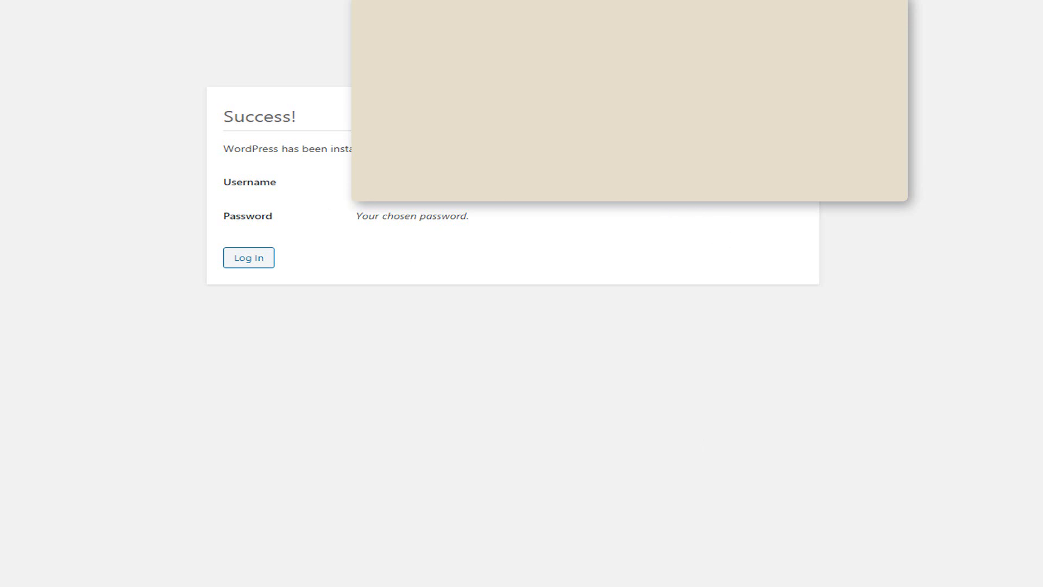
# - Copy the admin username and log in to the dashboard with it and the password
pyautogui.rightClick(423, 183)
pyautogui.click(458, 190)
pyautogui.click(248, 260)
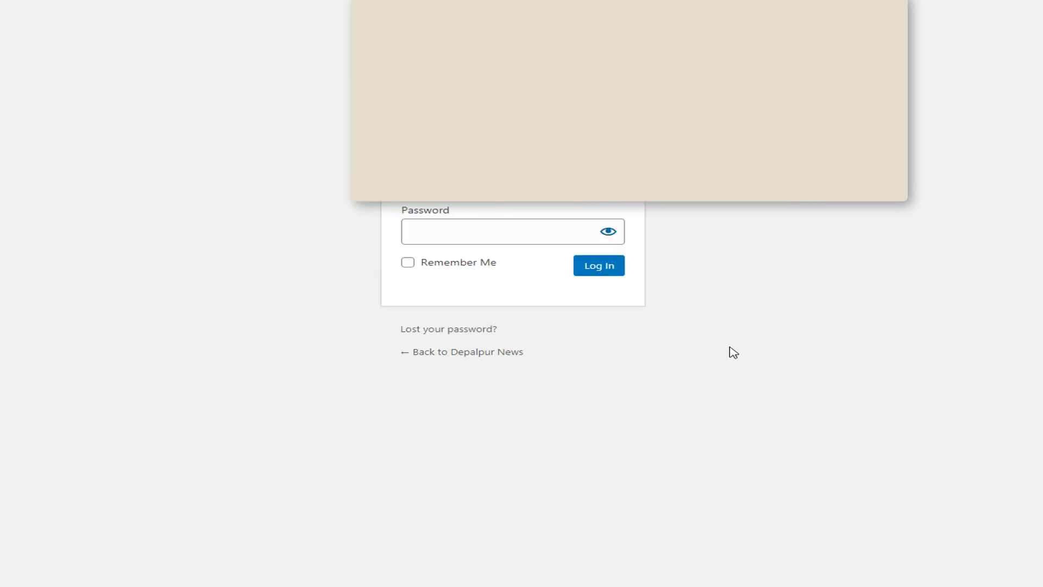
pyautogui.hotkey('ctrl', 'v')
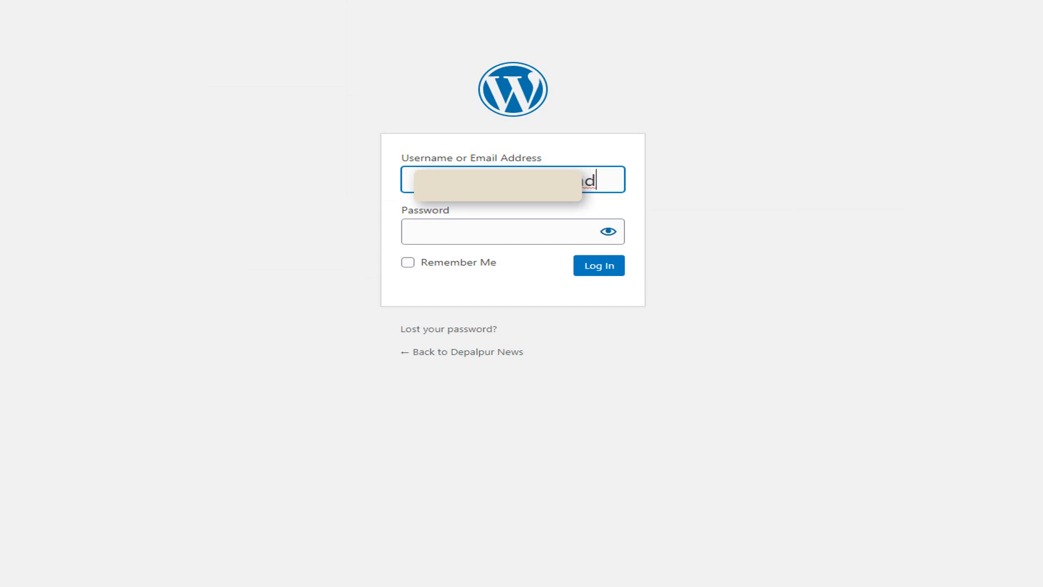
pyautogui.press('Tab')
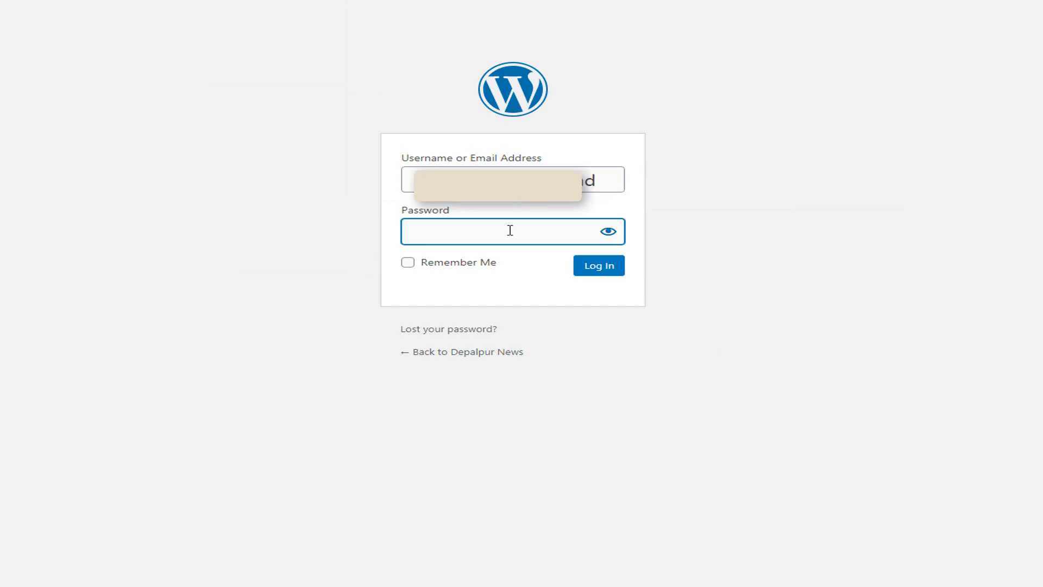
pyautogui.write('••••••••••••')
pyautogui.click(600, 269)
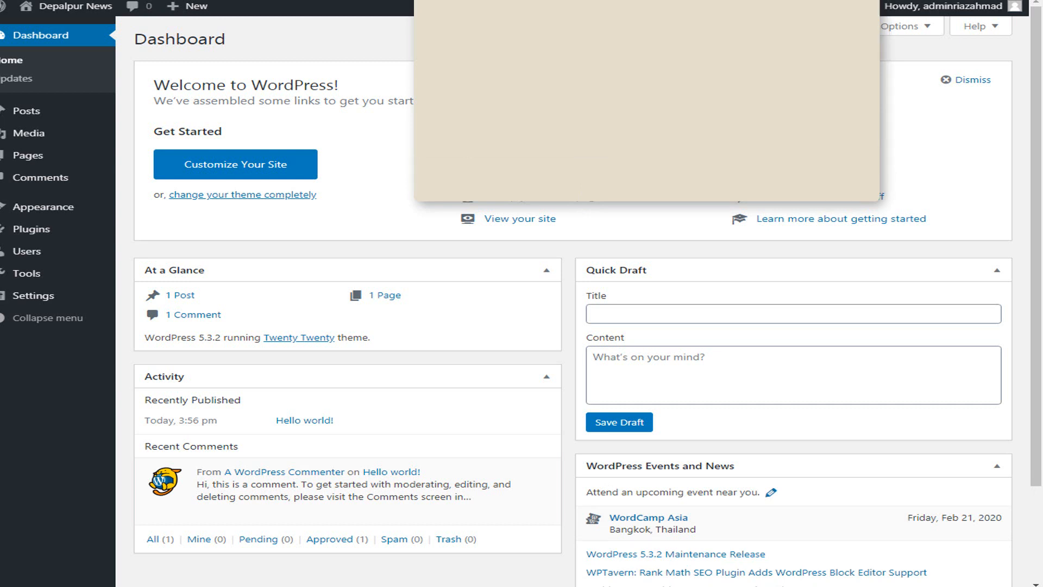
# - Open the live Depalpur News site in a new tab and switch to it
pyautogui.moveTo(65, 7)
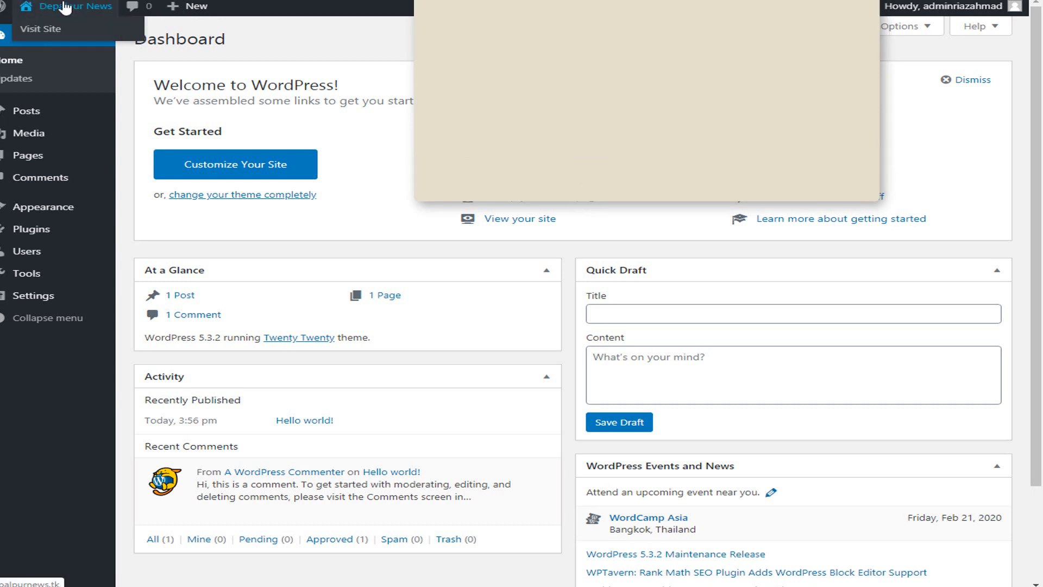
pyautogui.rightClick(40, 29)
pyautogui.click(179, 40)
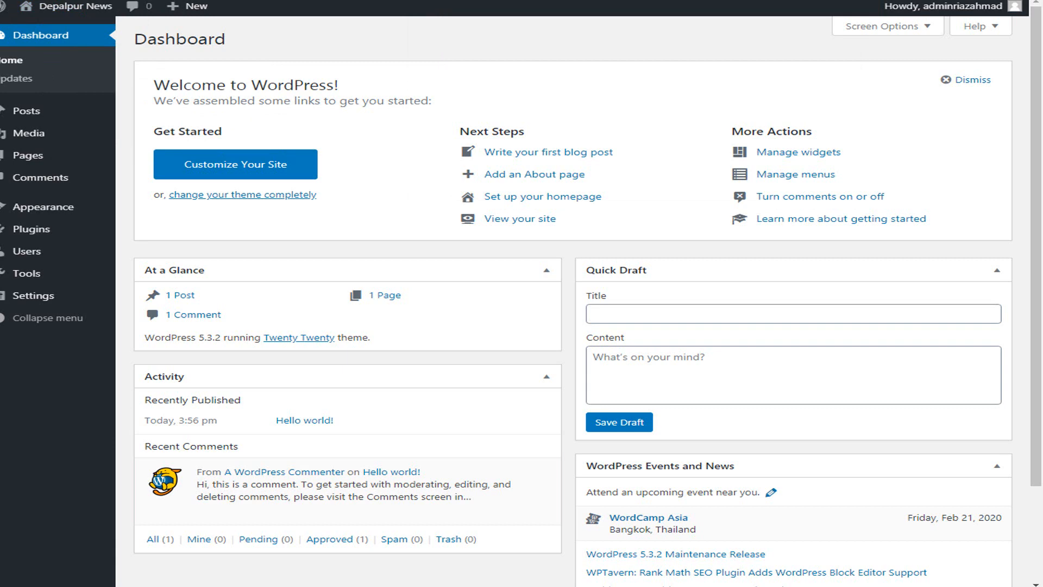
pyautogui.click(249, 0)
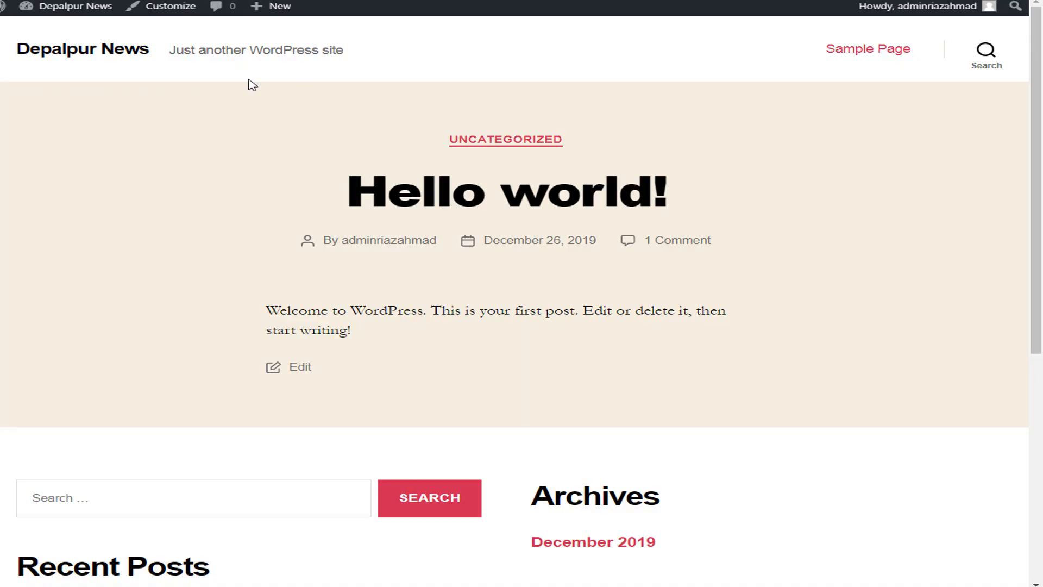
# - Scroll through the Depalpur News front page, then switch back to the admin Dashboard tab
pyautogui.scroll(-5, 833, 258)
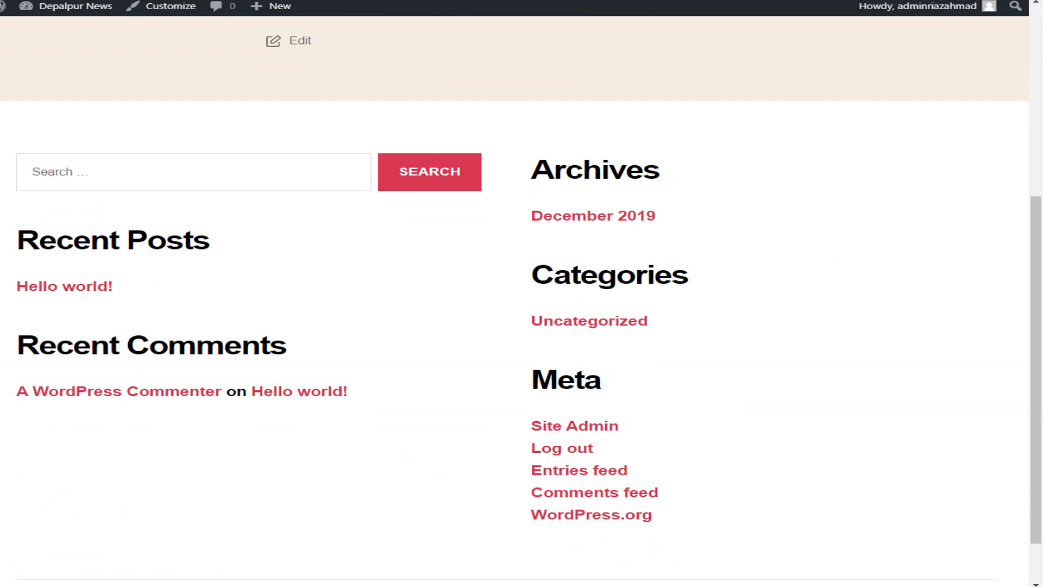
pyautogui.scroll(5, 865, 196)
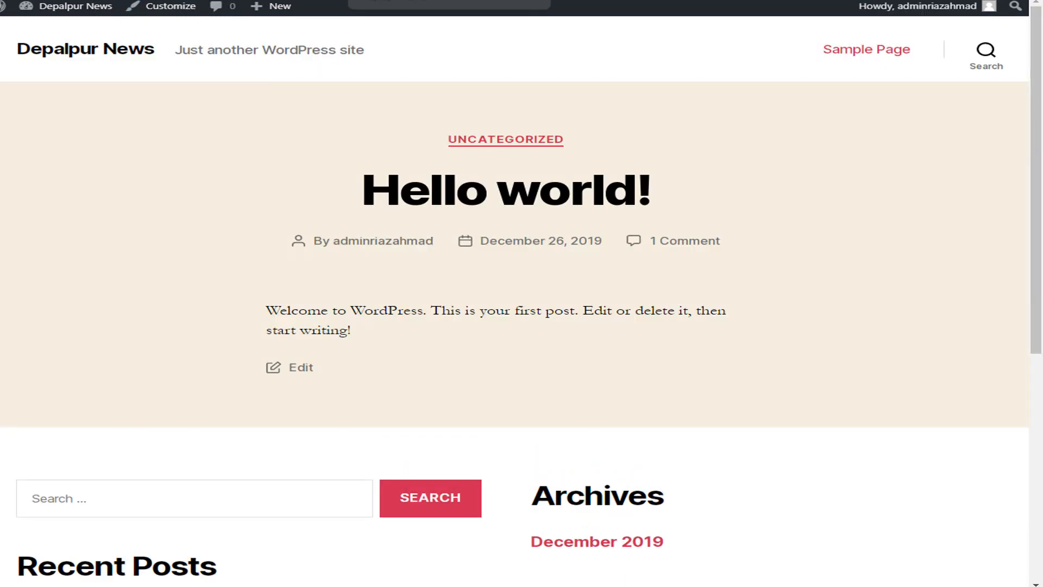
pyautogui.click(391, 1)
pyautogui.click(248, 1)
pyautogui.click(391, 1)
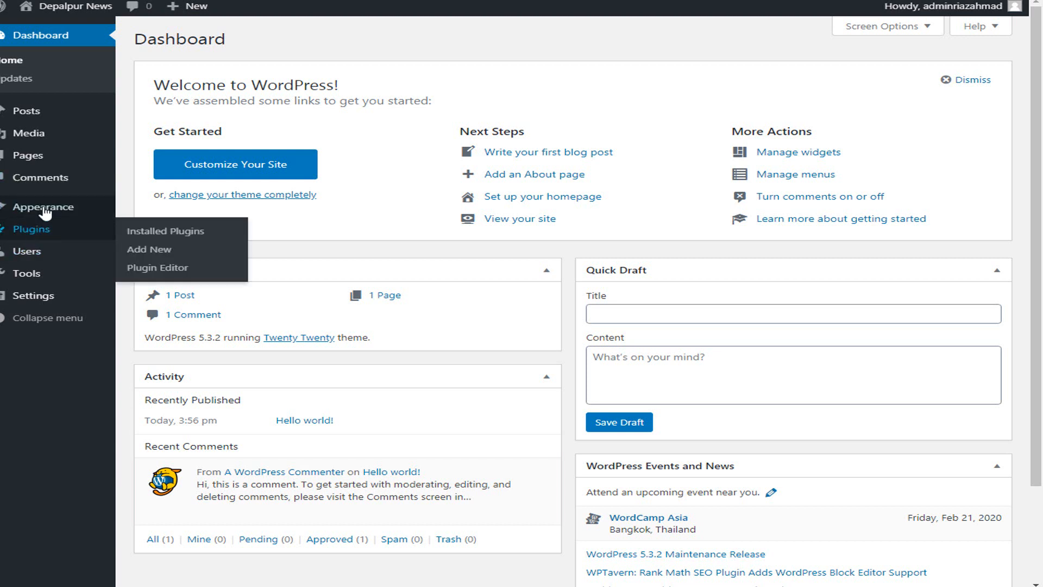
pyautogui.moveTo(41, 216)
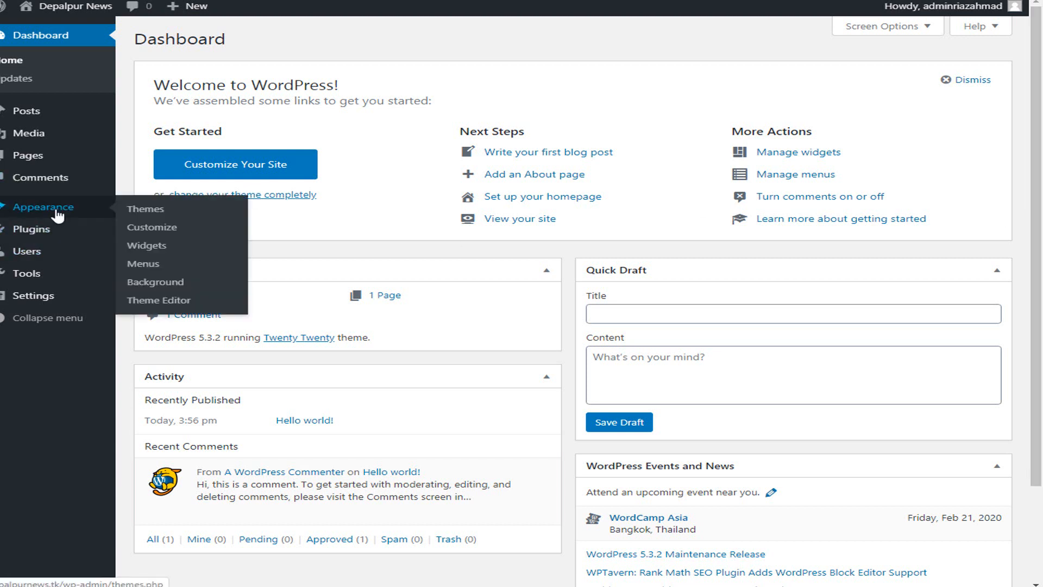
# - Upload alyoum.zip through Themes > Add New > Upload Theme and install it
pyautogui.click(159, 211)
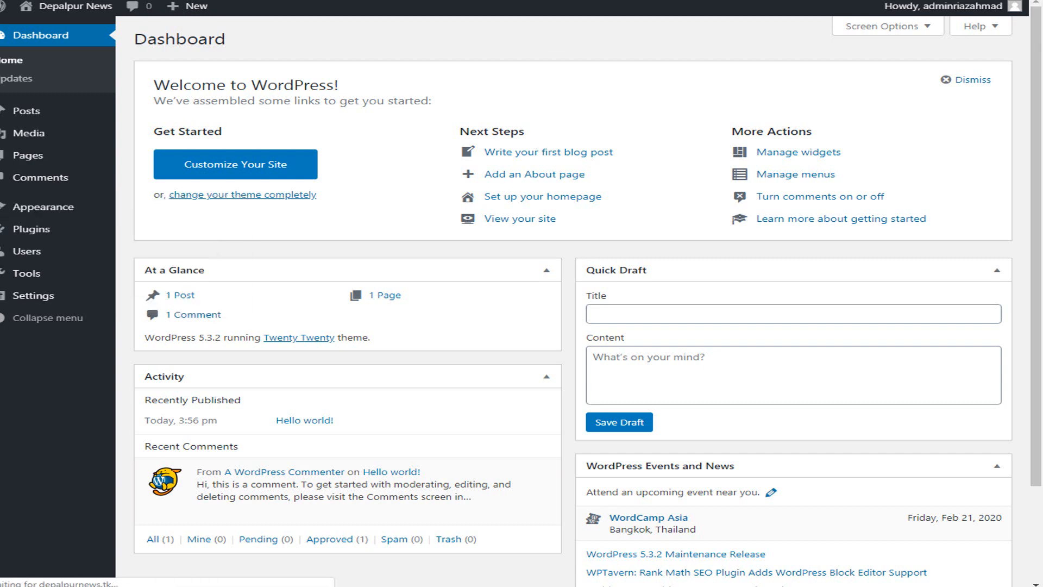
pyautogui.click(587, 1)
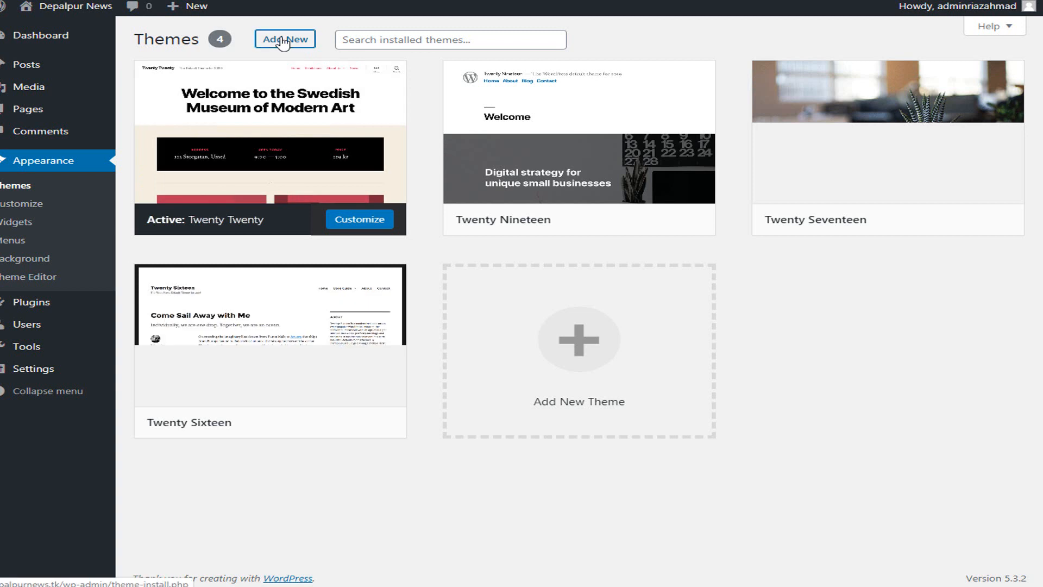
pyautogui.click(291, 46)
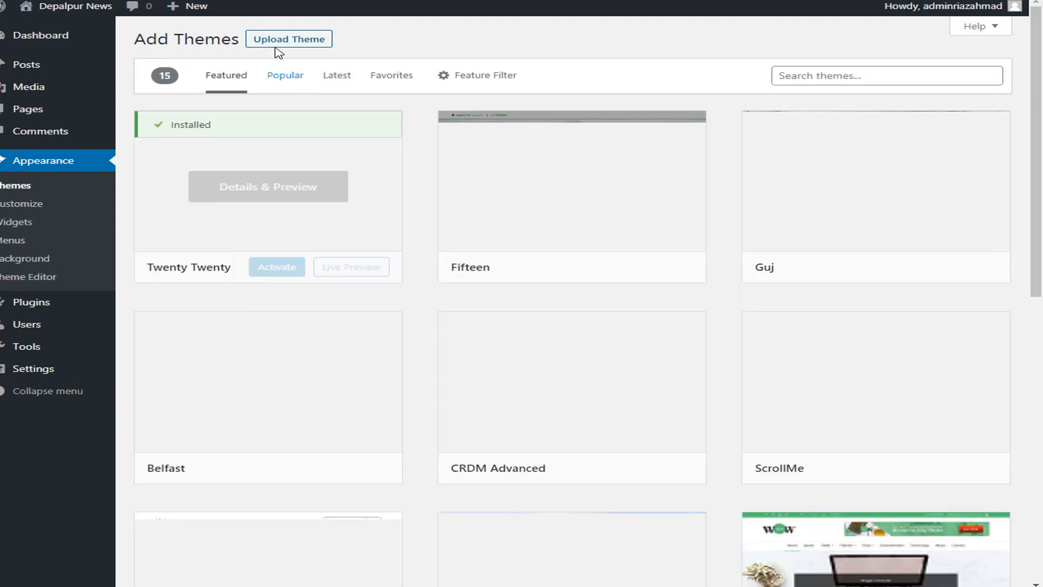
pyautogui.click(290, 41)
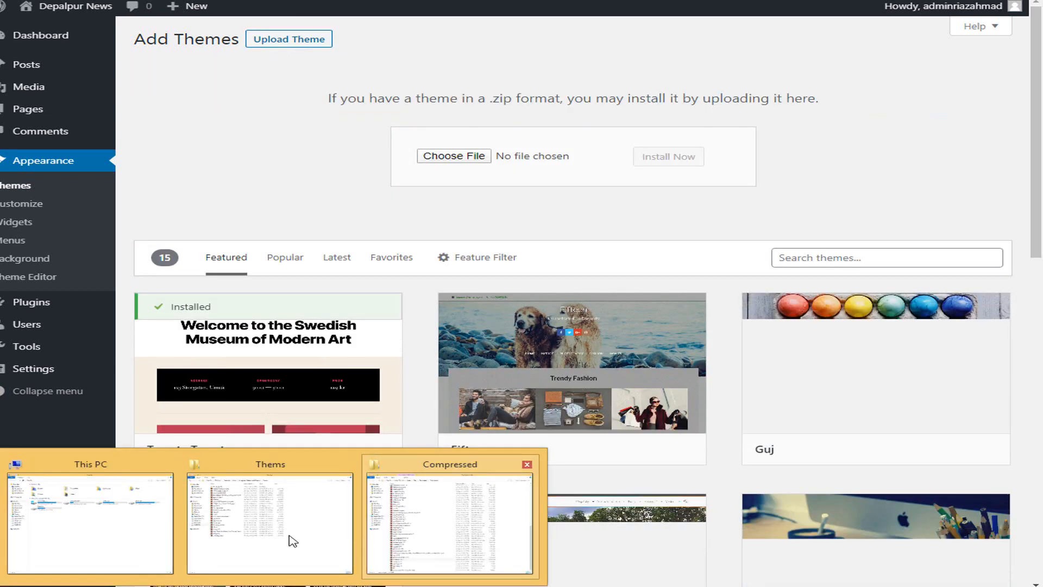
pyautogui.click(288, 540)
pyautogui.moveTo(163, 113); pyautogui.dragTo(524, 158)
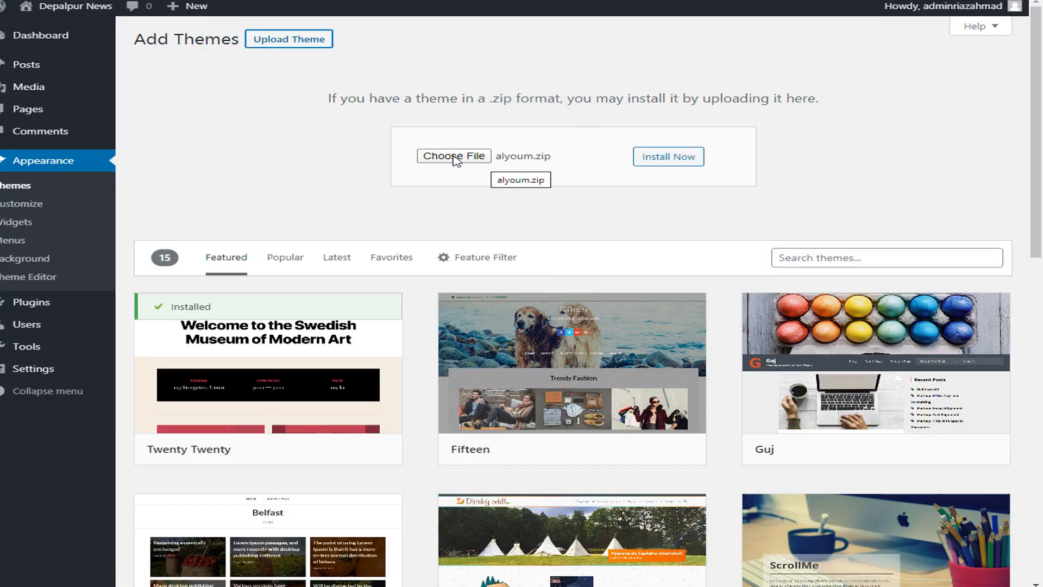
pyautogui.click(656, 159)
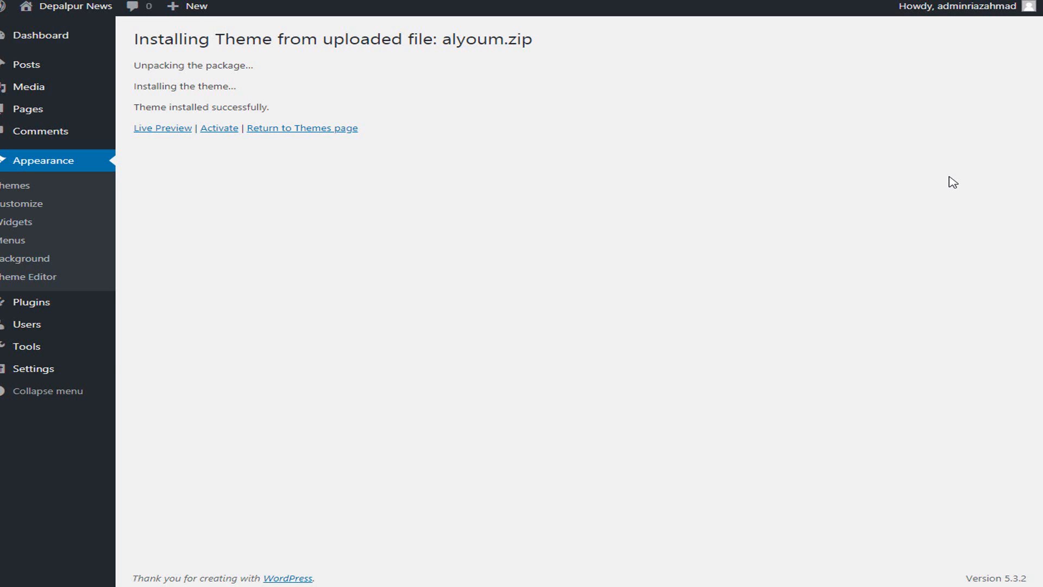
# - Activate the AlYoum theme and start installing its default plugins in the setup wizard
pyautogui.click(215, 131)
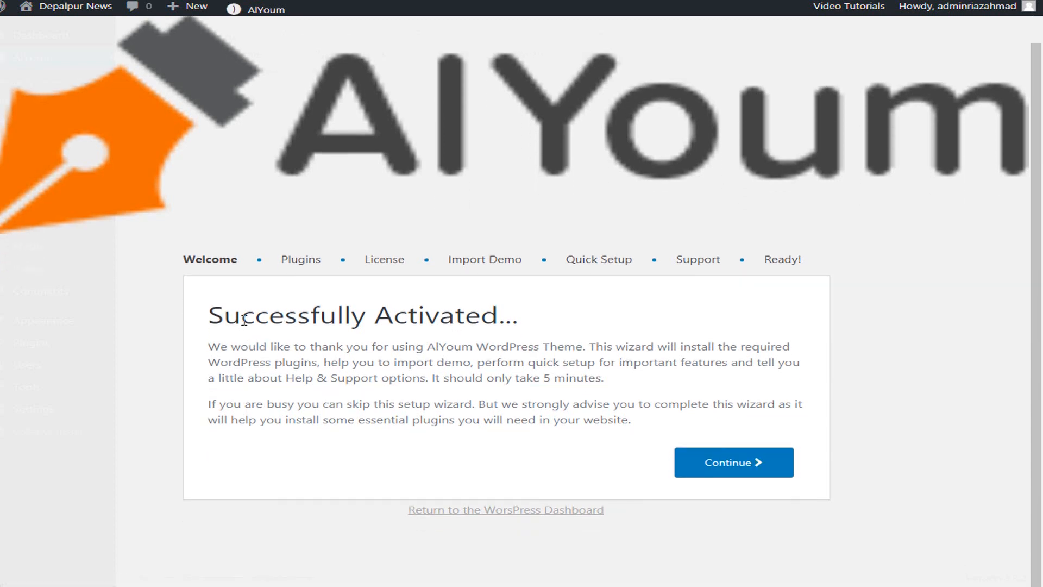
pyautogui.click(735, 465)
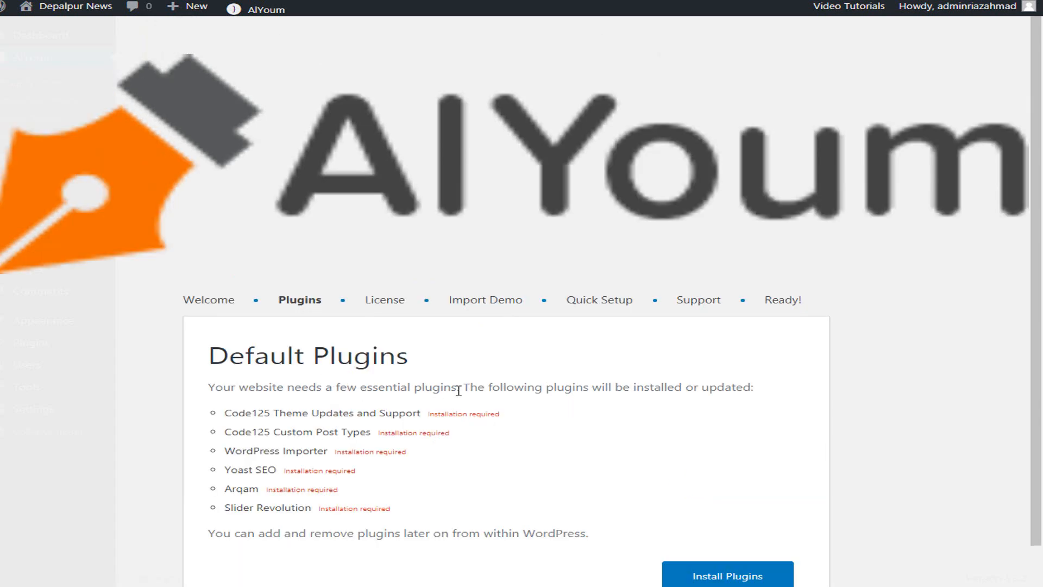
pyautogui.scroll(-2, 461, 411)
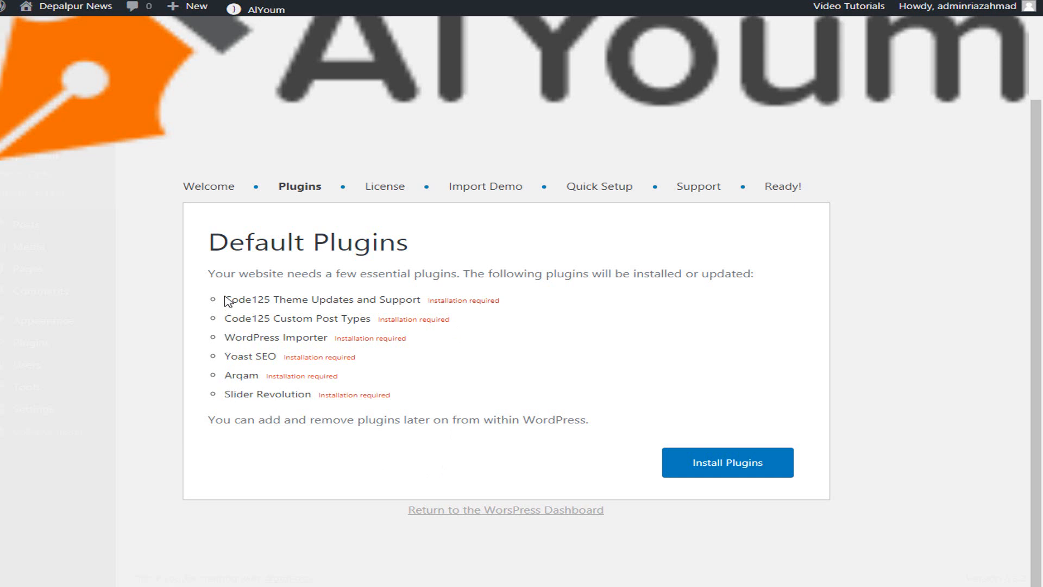
pyautogui.moveTo(225, 298); pyautogui.dragTo(487, 186)
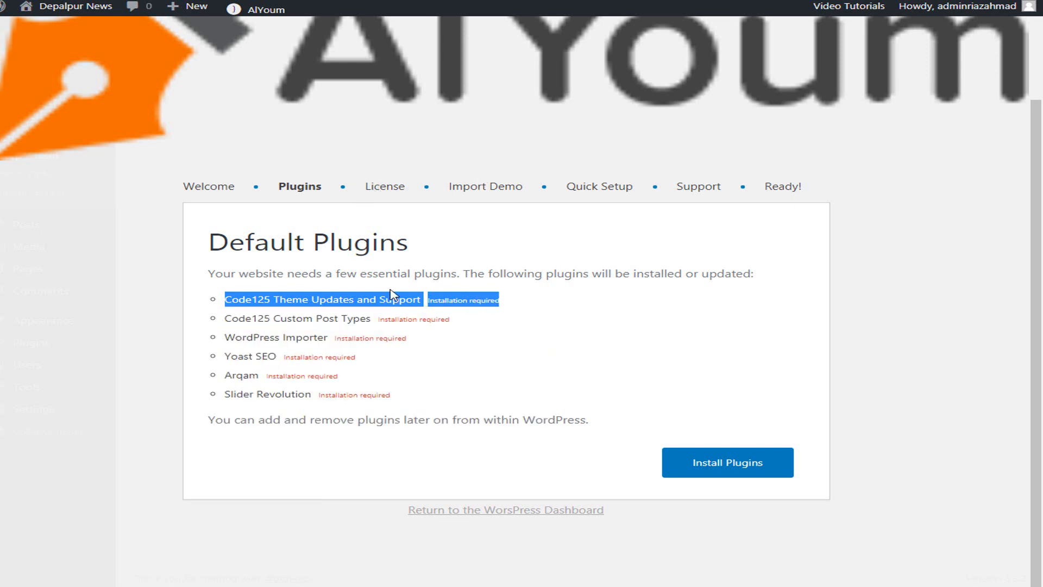
pyautogui.click(355, 292)
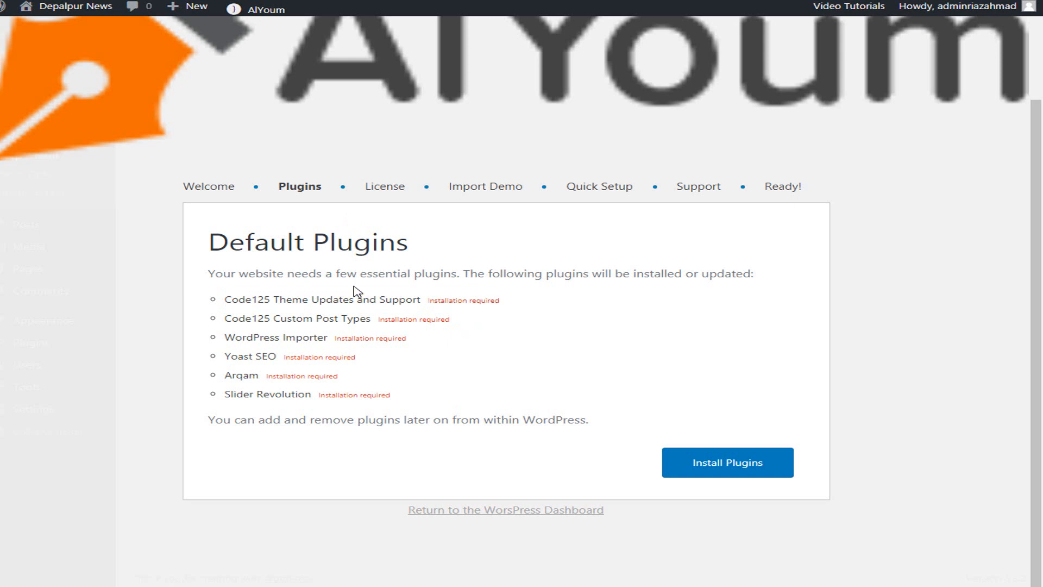
pyautogui.click(724, 464)
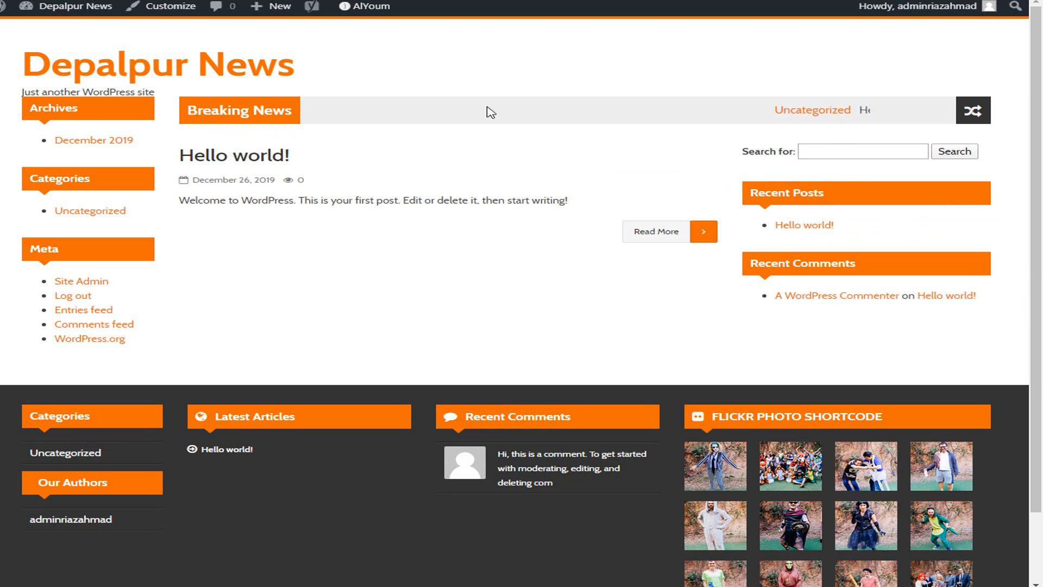
# - Switch back to the AlYoum admin tab and open the Dashboard
pyautogui.scroll(-1, 601, 410)
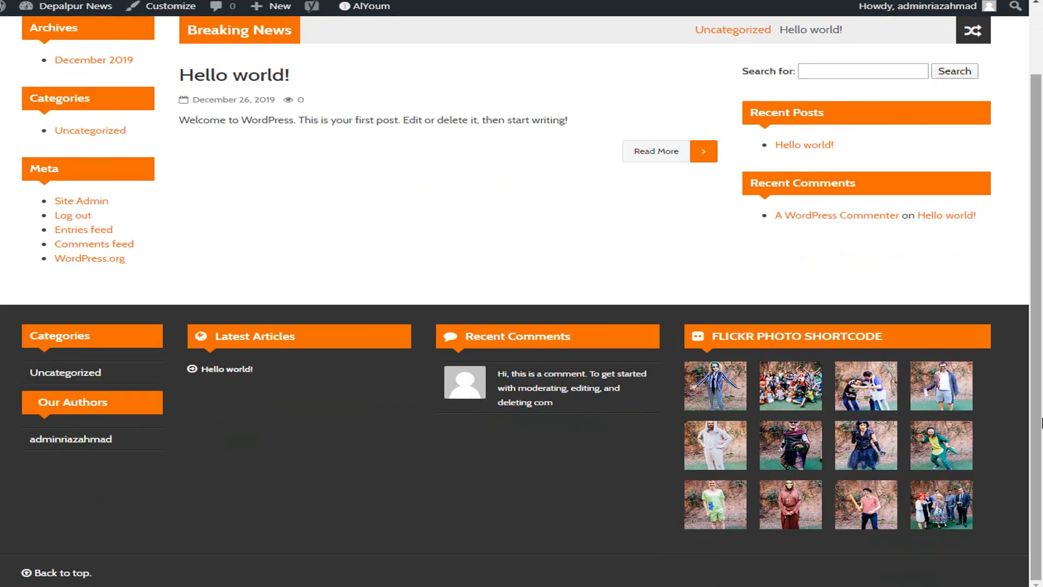
pyautogui.scroll(1, 1037, 266)
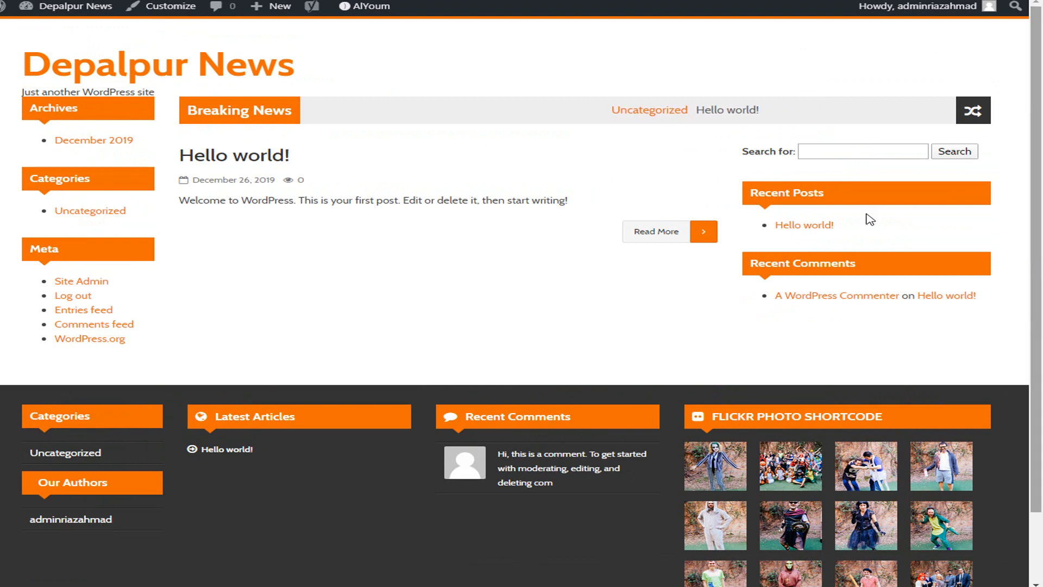
pyautogui.hotkey('ctrl', 'shift', 'Tab')
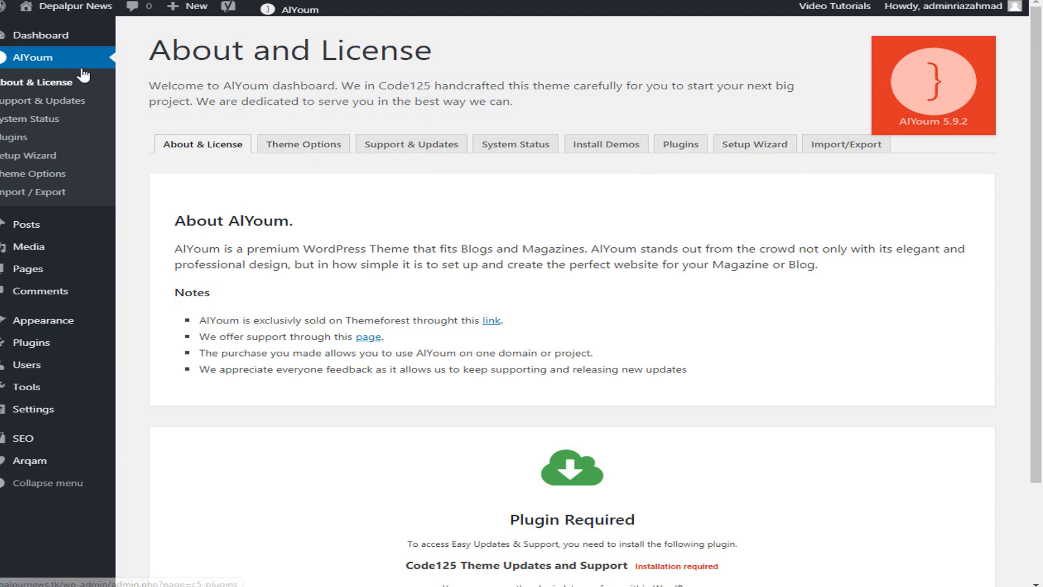
pyautogui.click(47, 43)
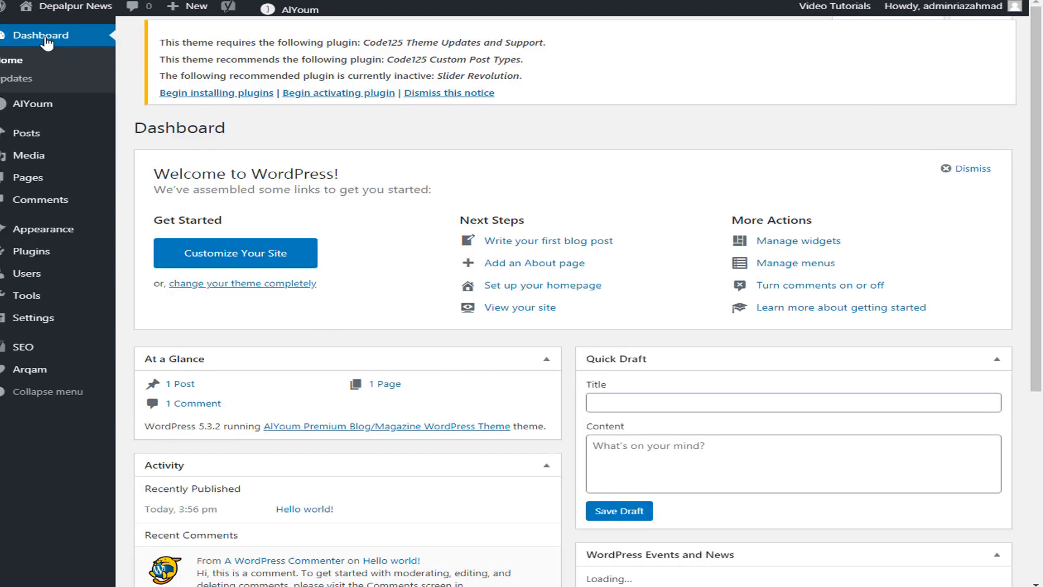
# - Bulk-install both required Code125 plugins from the plugin installer
pyautogui.click(201, 96)
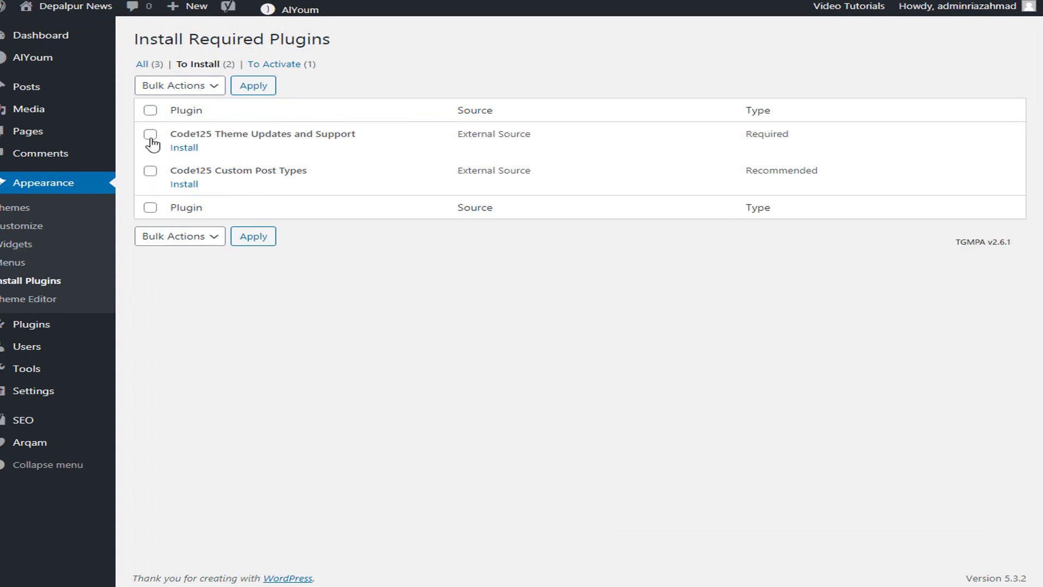
pyautogui.click(152, 111)
pyautogui.click(198, 92)
pyautogui.click(188, 116)
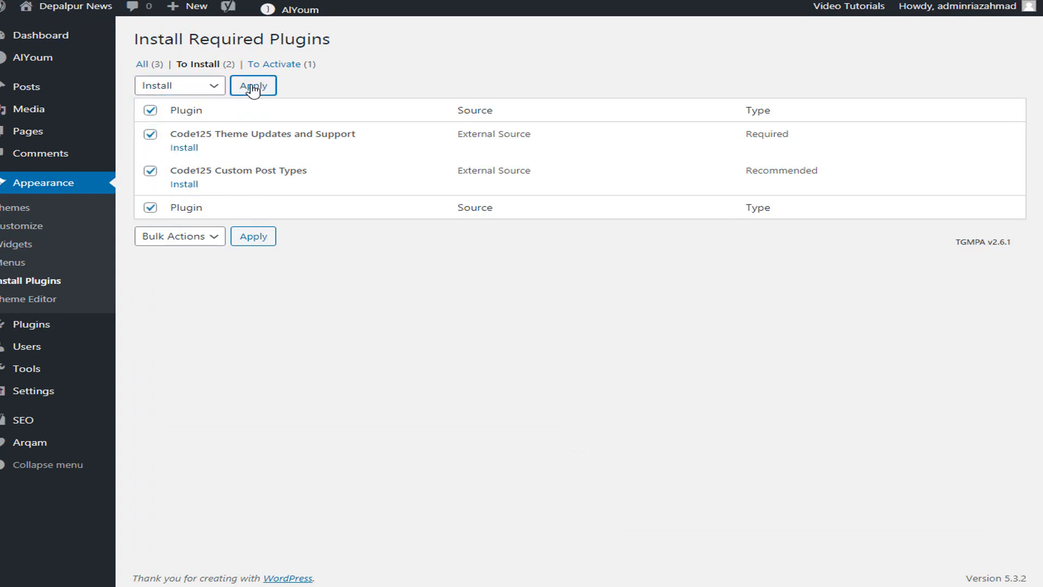
pyautogui.click(253, 86)
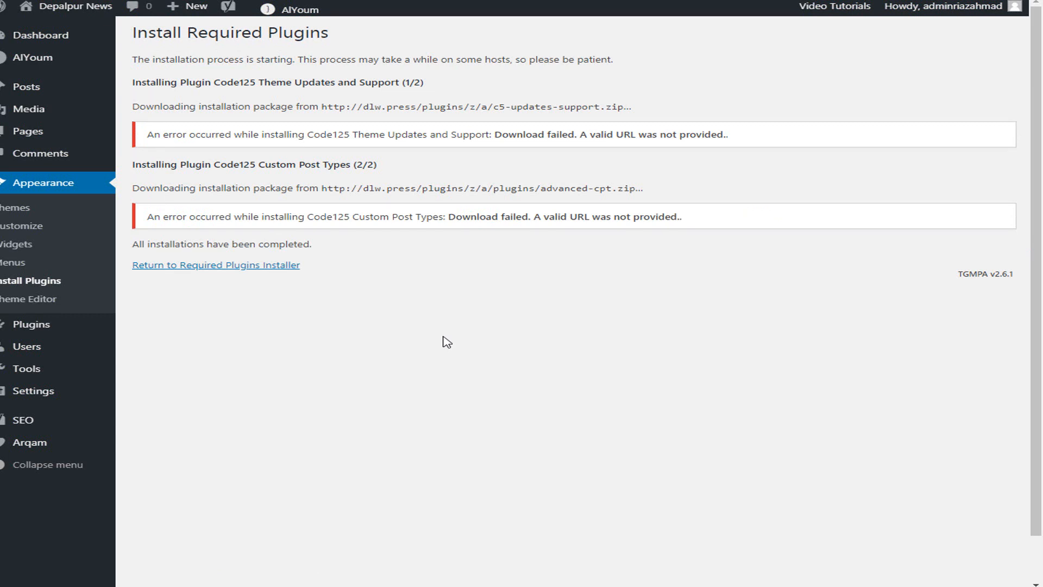
# - Review the download-failed error and return to the Required Plugins Installer
pyautogui.tripleClick(514, 228)
pyautogui.click(580, 227)
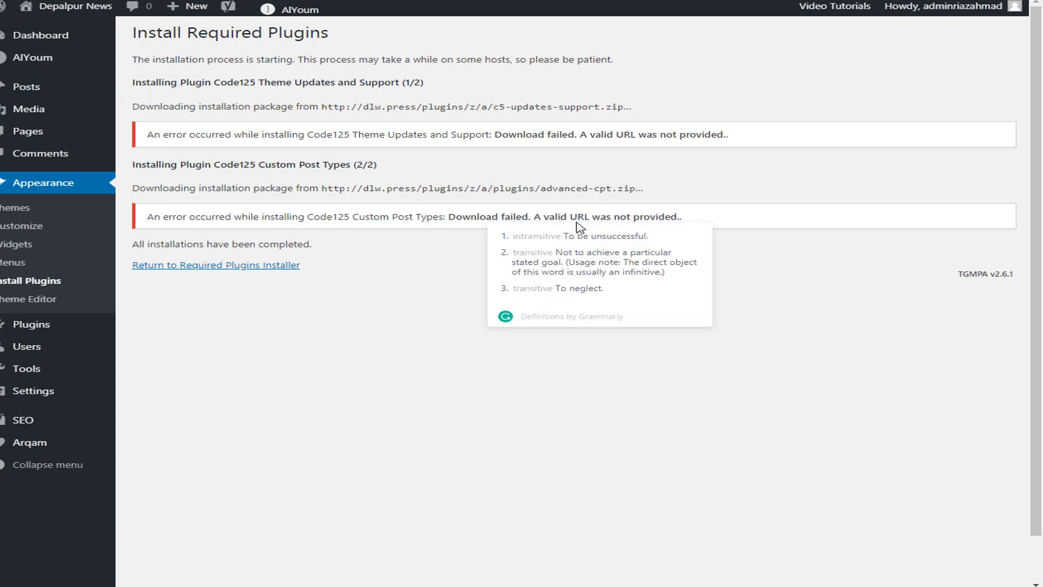
pyautogui.click(431, 281)
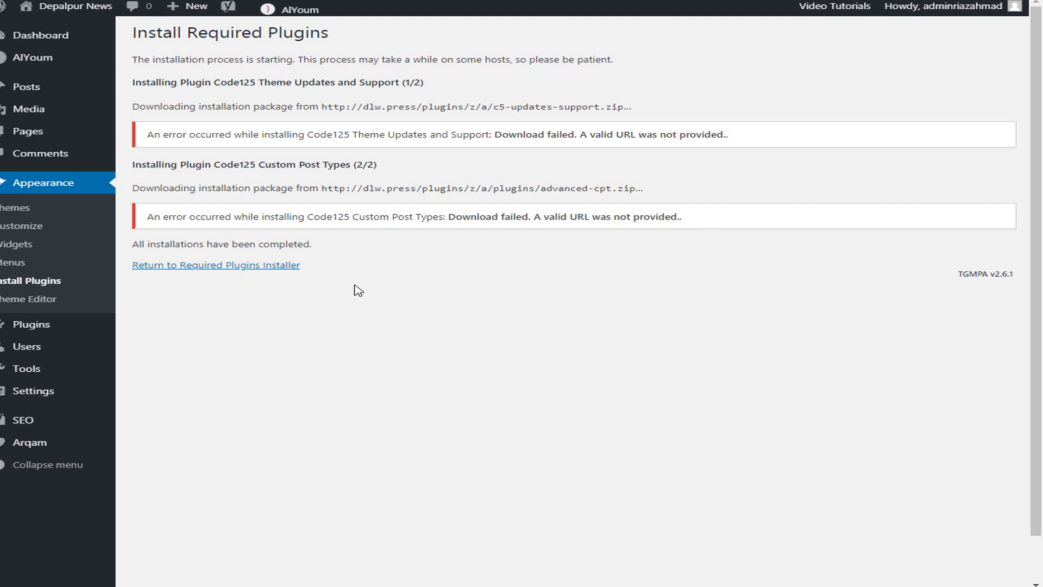
pyautogui.click(160, 266)
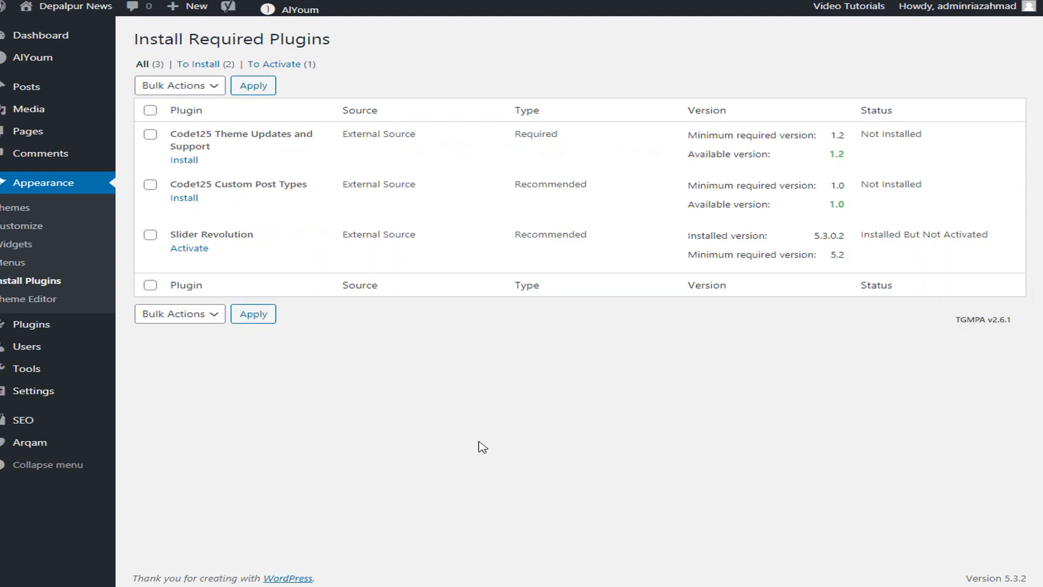
# - Activate Slider Revolution and retry installing Code125 Theme Updates and Support, whose download fails
pyautogui.click(195, 250)
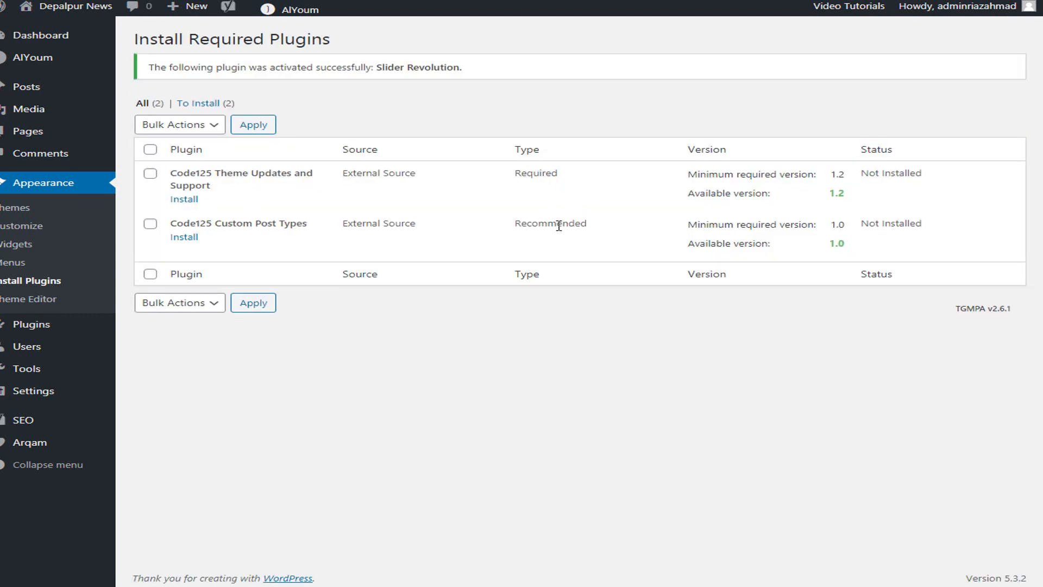
pyautogui.click(183, 199)
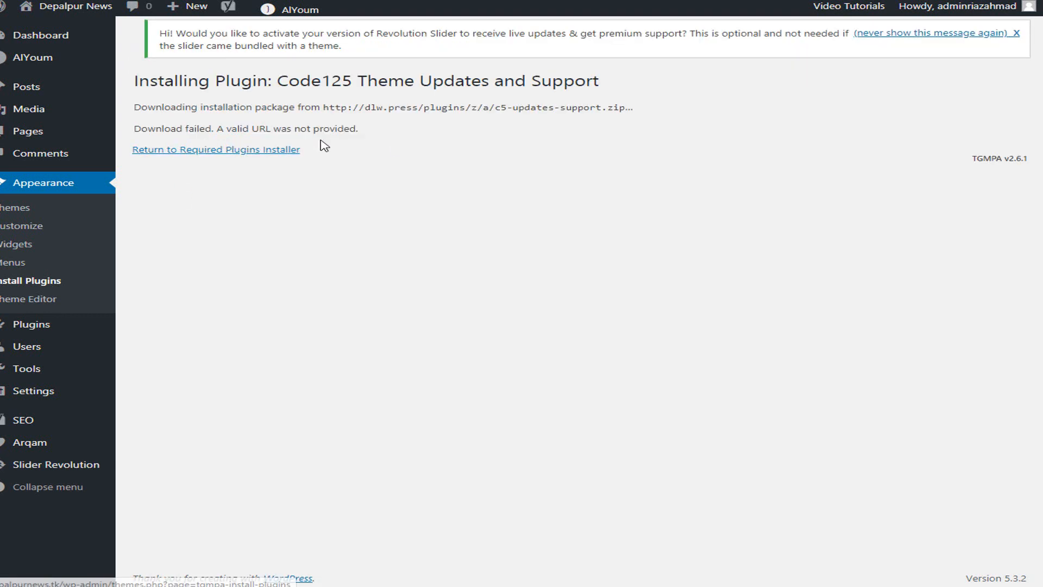
pyautogui.moveTo(625, 107); pyautogui.dragTo(376, 107)
# - Return to the required plugins installer, then list installed themes with AlYoum Premium active
pyautogui.click(434, 195)
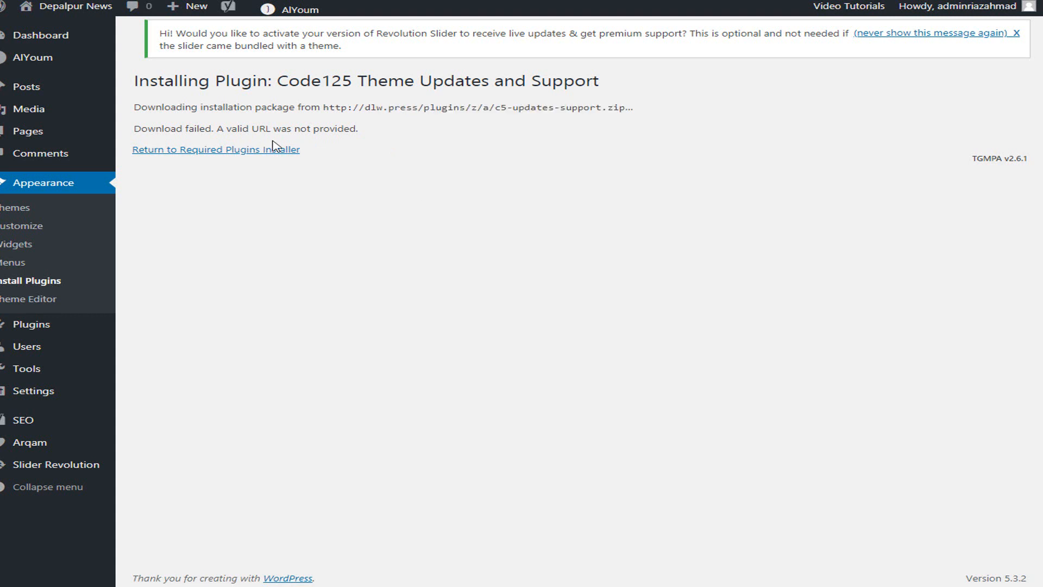
pyautogui.click(188, 149)
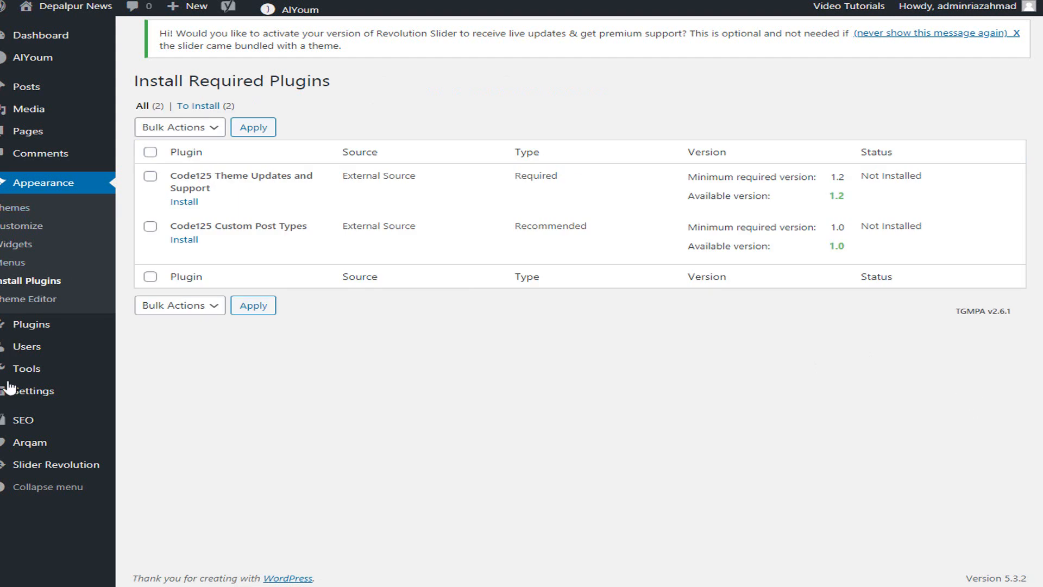
pyautogui.click(21, 209)
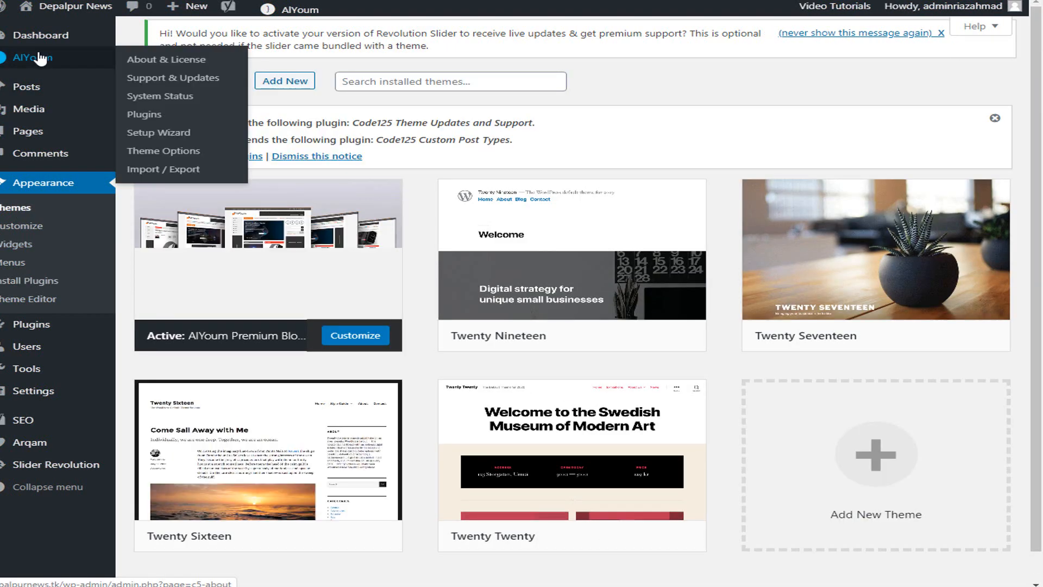
# - Open AlYoum's Theme Options and its Install Demos tab offering Demo 1, Demo 2 and Demo 3
pyautogui.click(41, 58)
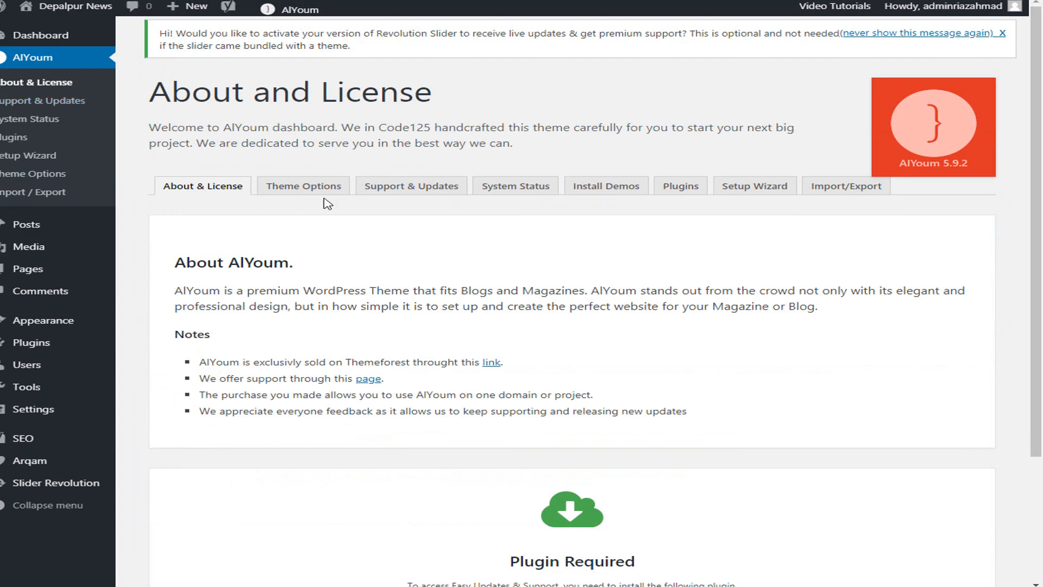
pyautogui.click(302, 187)
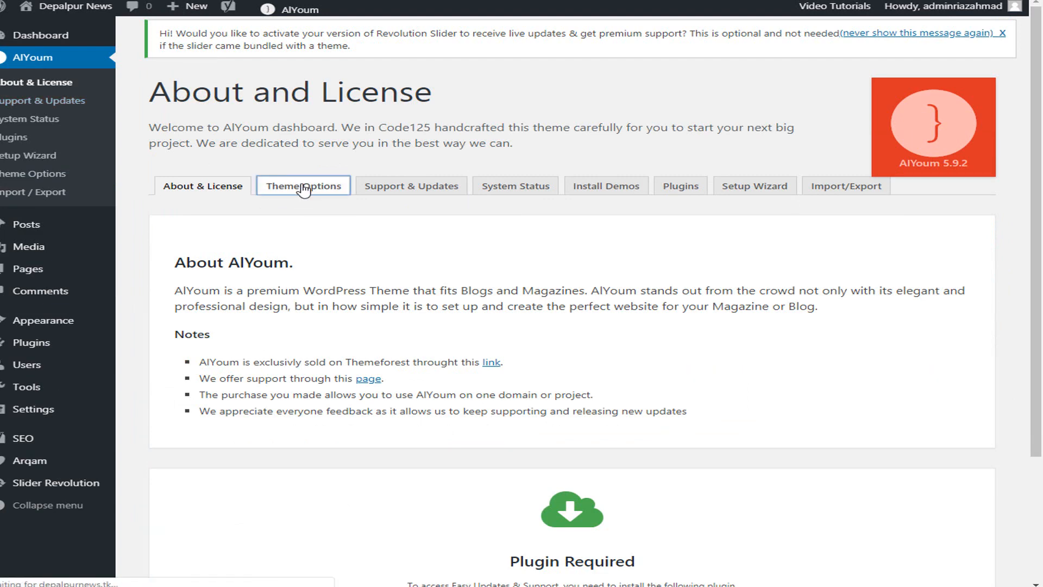
pyautogui.scroll(-5, 809, 405)
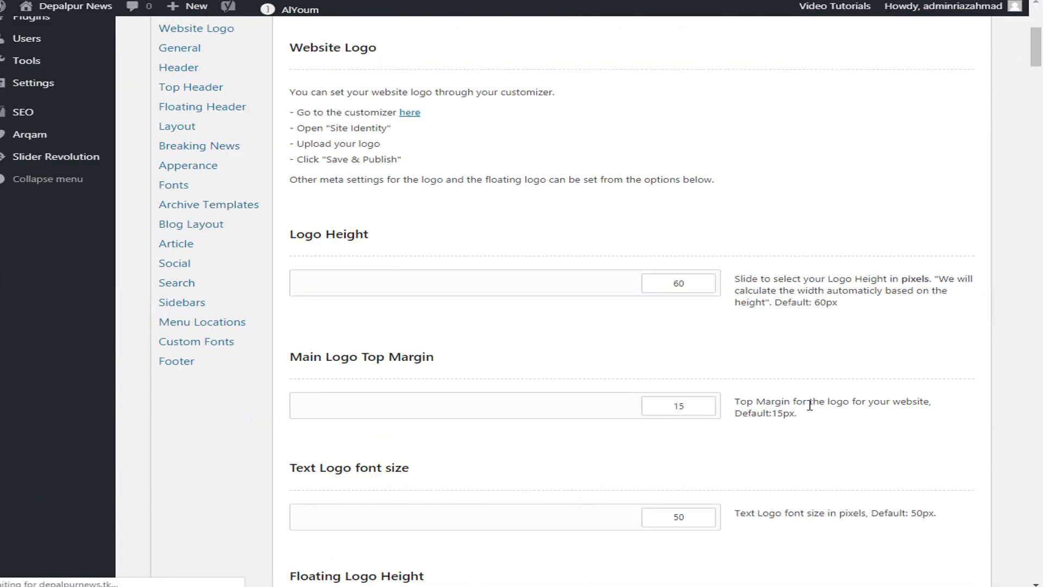
pyautogui.scroll(-5, 693, 478)
pyautogui.scroll(7, 795, 447)
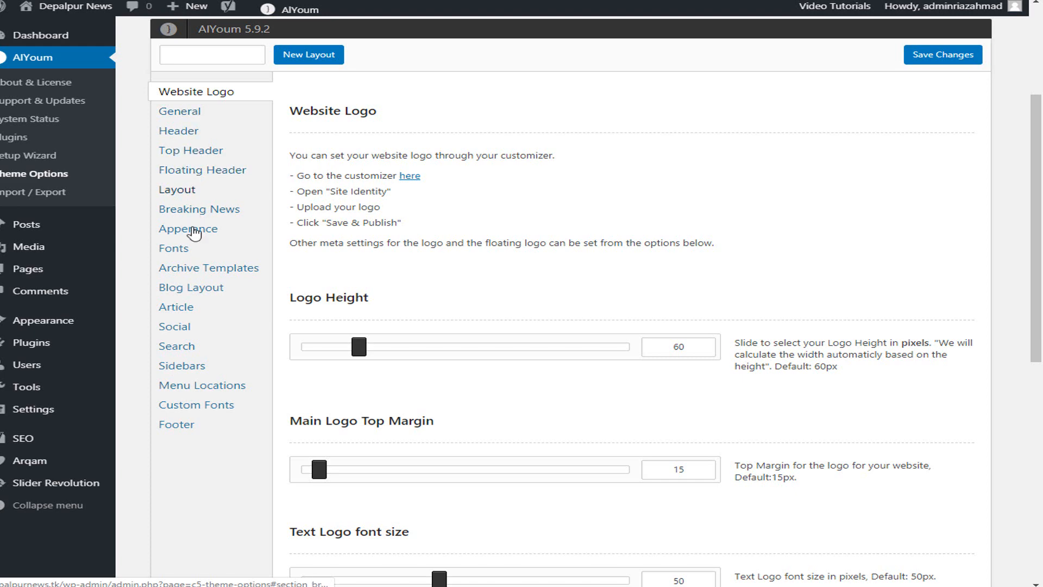
pyautogui.scroll(3, 485, 335)
pyautogui.click(605, 189)
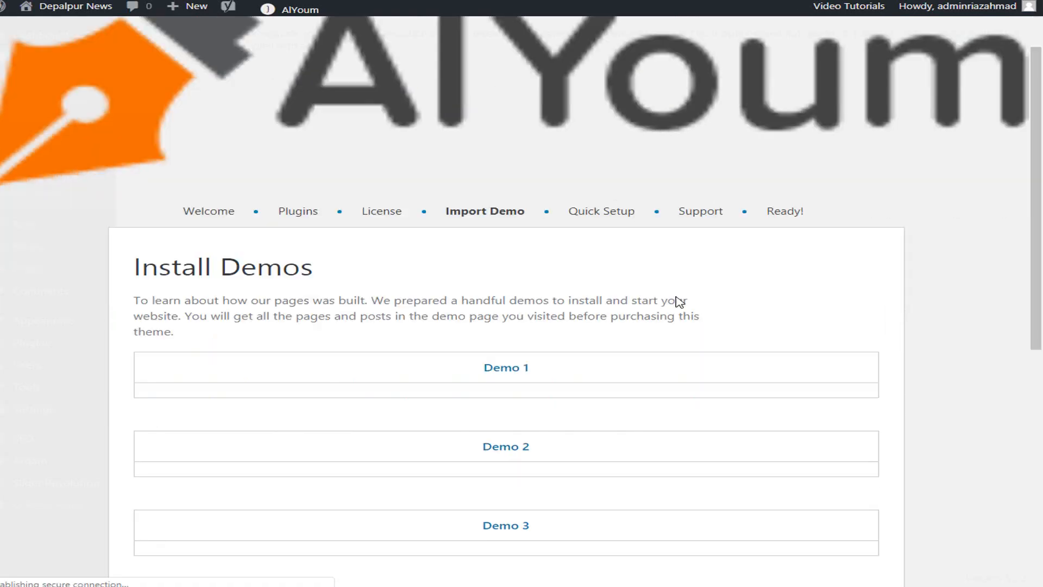
pyautogui.scroll(-5, 699, 410)
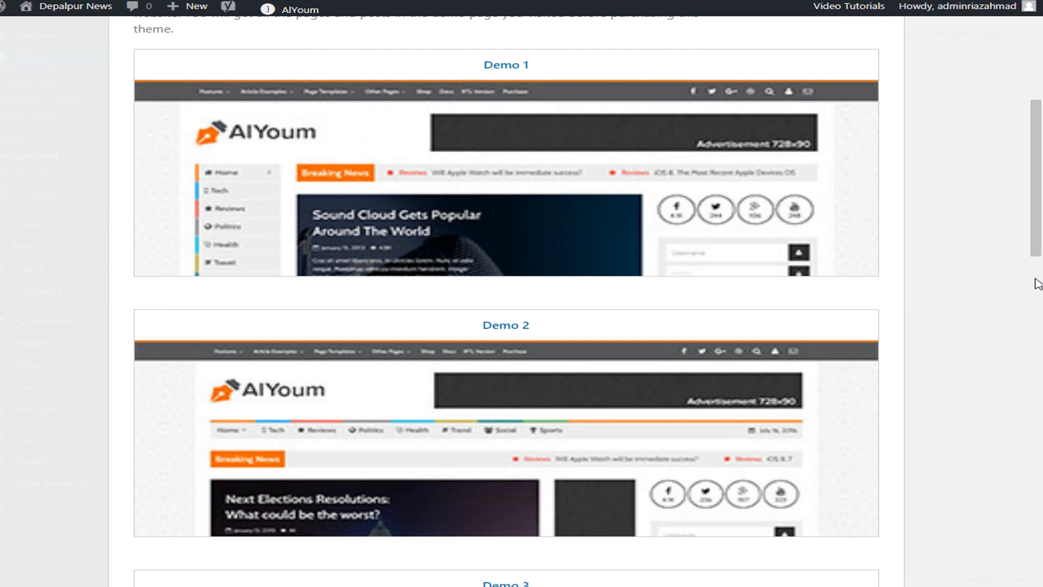
pyautogui.scroll(-3, 1032, 276)
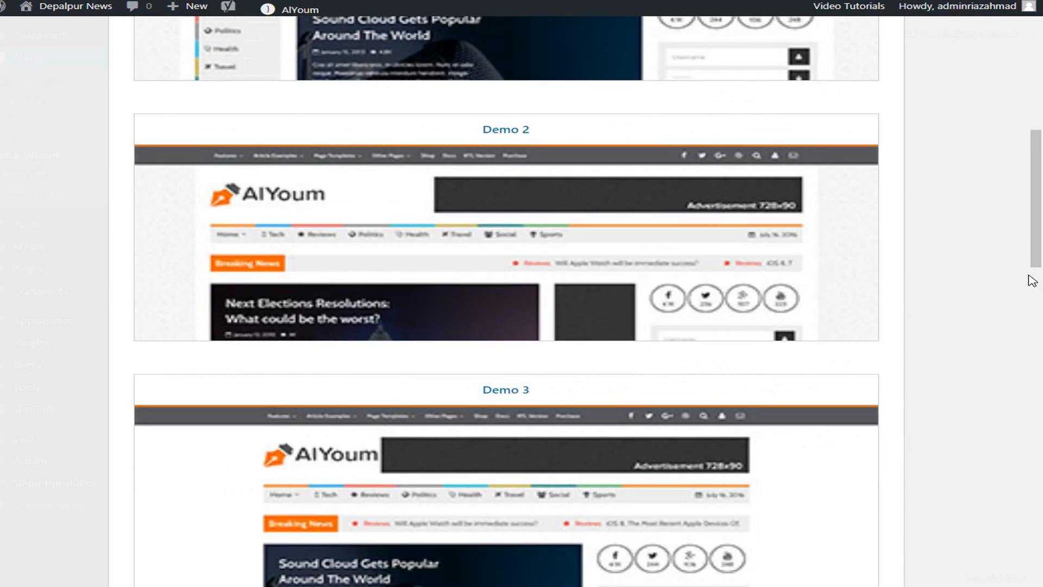
pyautogui.scroll(-4, 1033, 281)
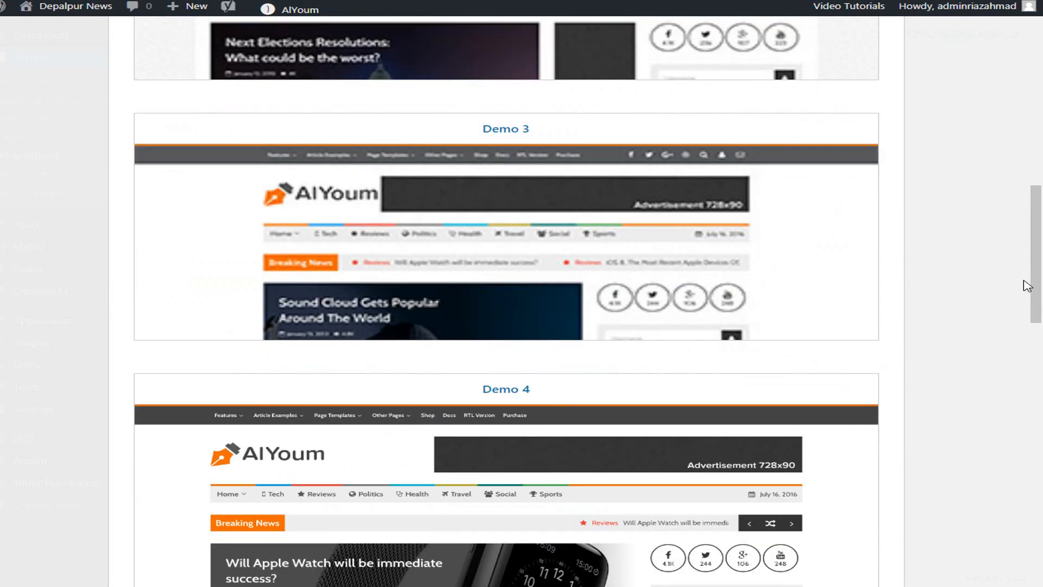
pyautogui.scroll(-4, 1026, 286)
pyautogui.moveTo(1034, 298); pyautogui.dragTo(1041, 26)
pyautogui.moveTo(1041, 118); pyautogui.dragTo(1041, 559)
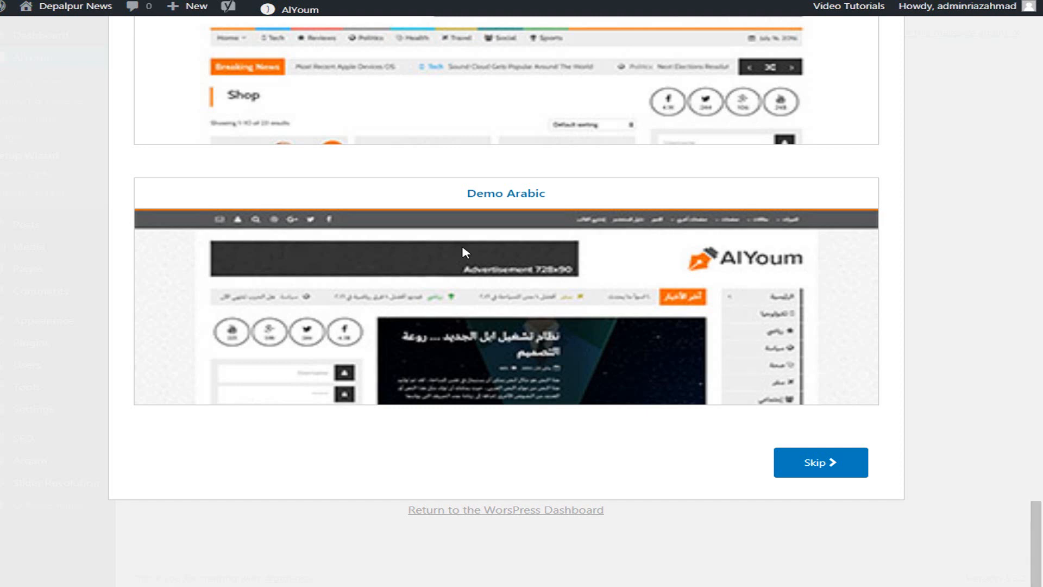
pyautogui.moveTo(505, 202)
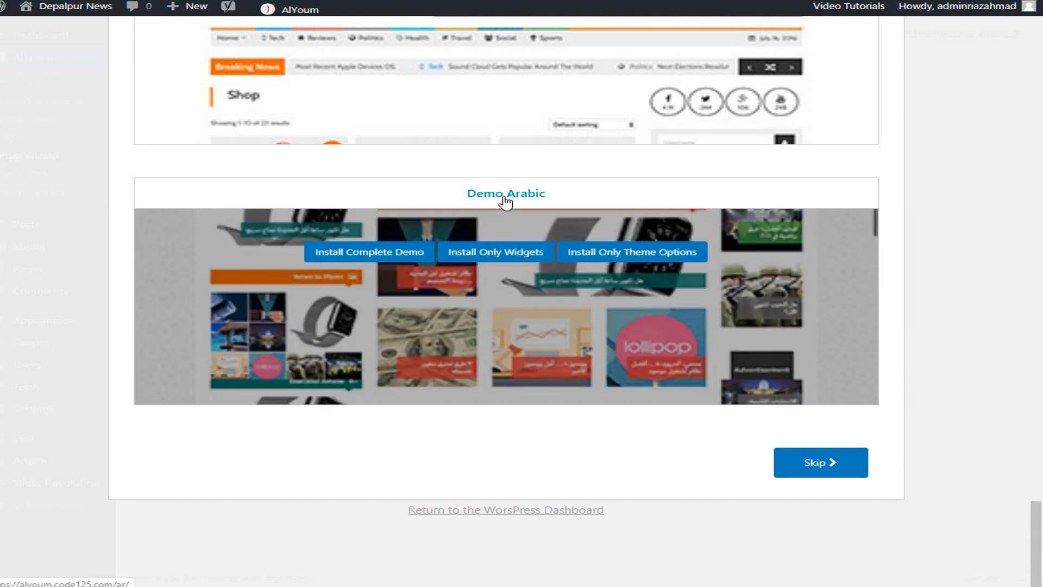
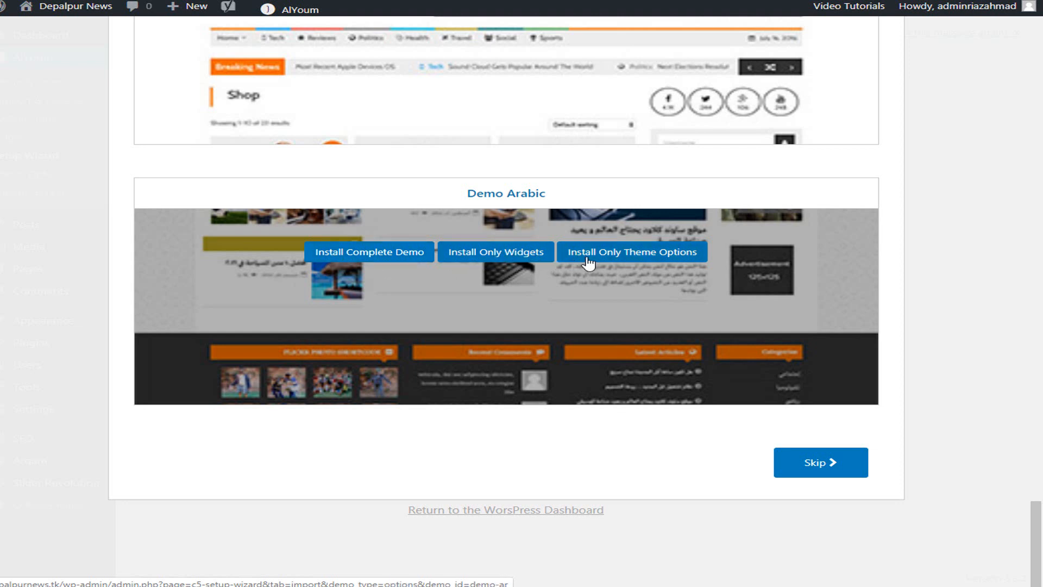
# - Install only the widgets from the Demo Arabic package
pyautogui.click(469, 258)
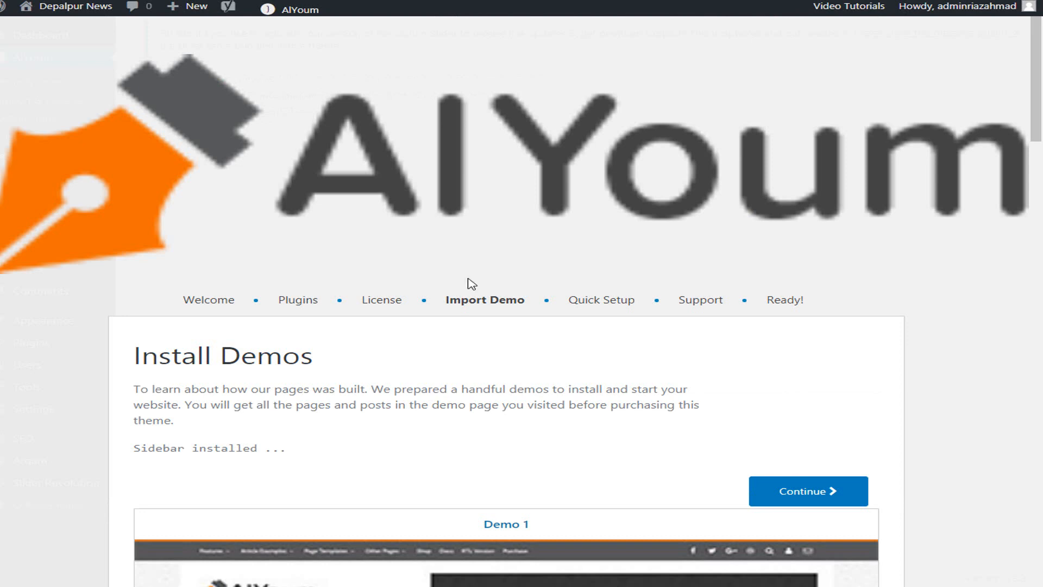
pyautogui.scroll(-5, 875, 340)
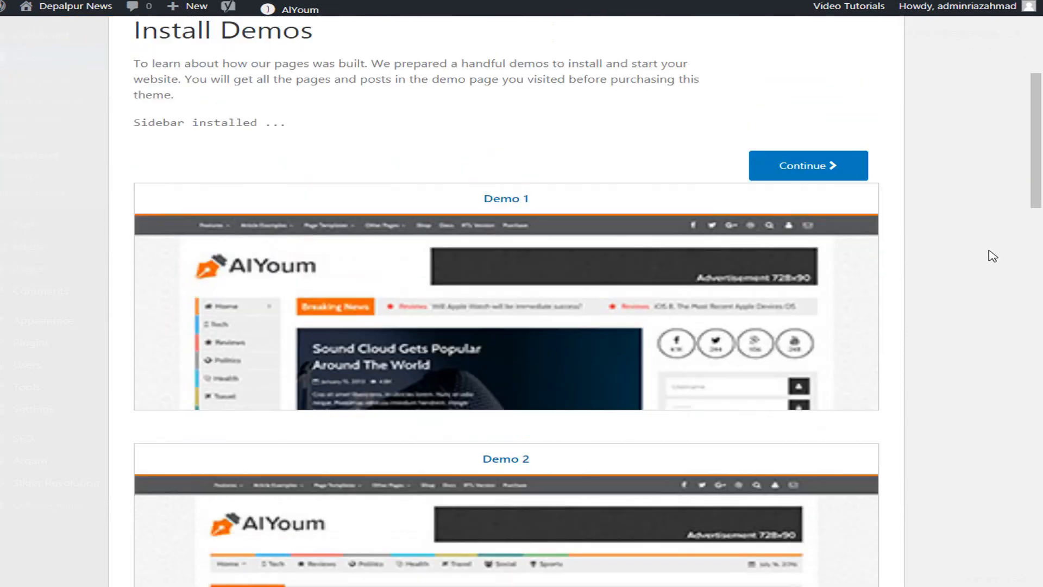
pyautogui.scroll(4, 992, 255)
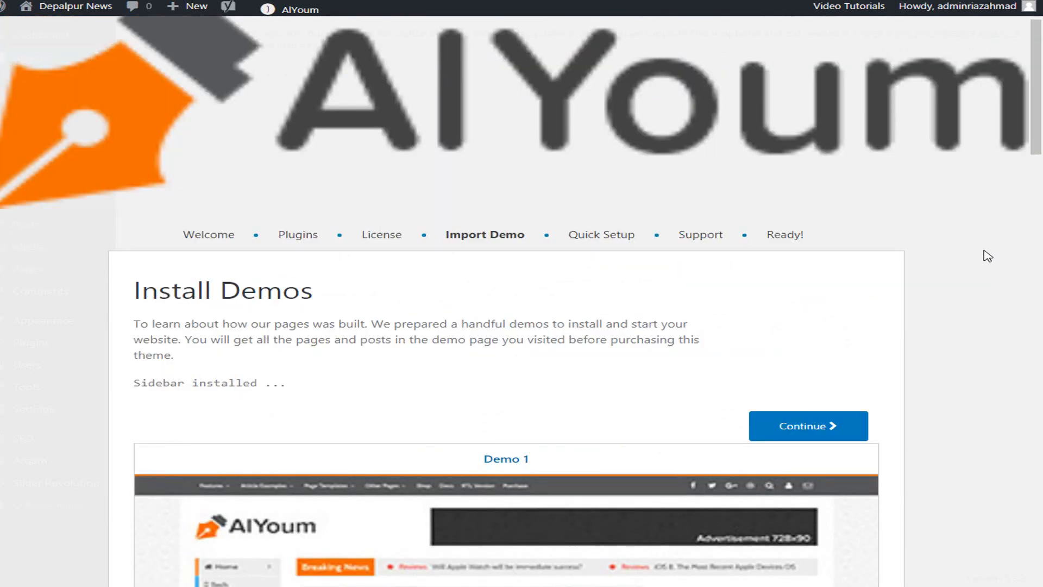
pyautogui.scroll(-20, 812, 380)
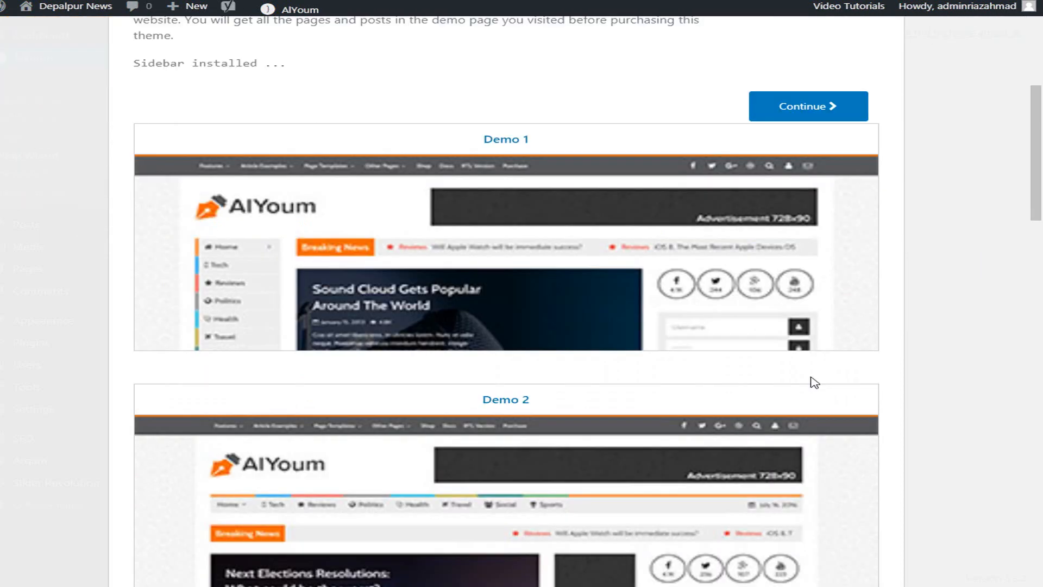
pyautogui.scroll(-5, 846, 552)
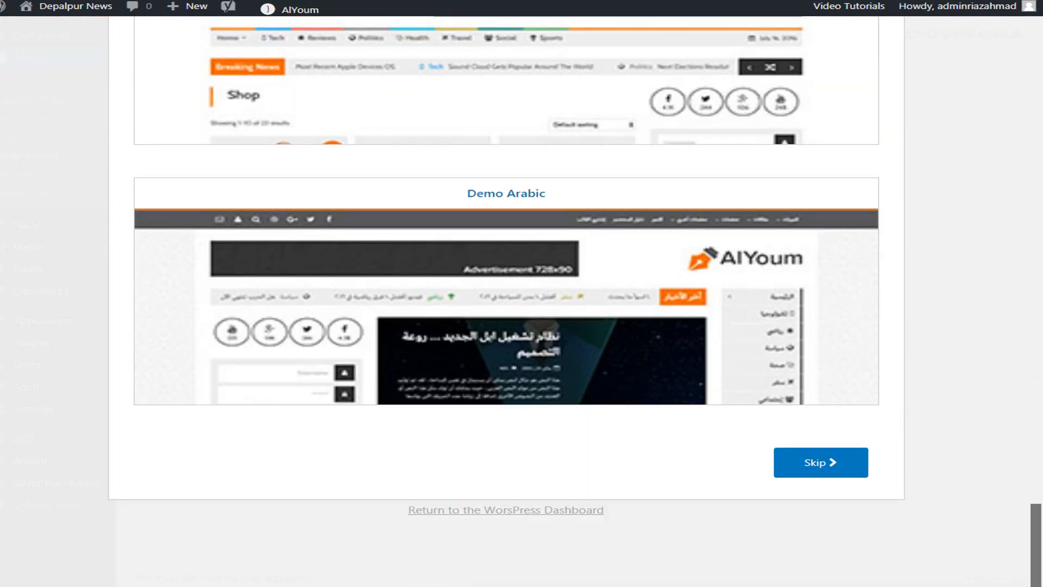
# - Install only the Arabic demo's theme options and continue to the Quick Setup step
pyautogui.moveTo(611, 266)
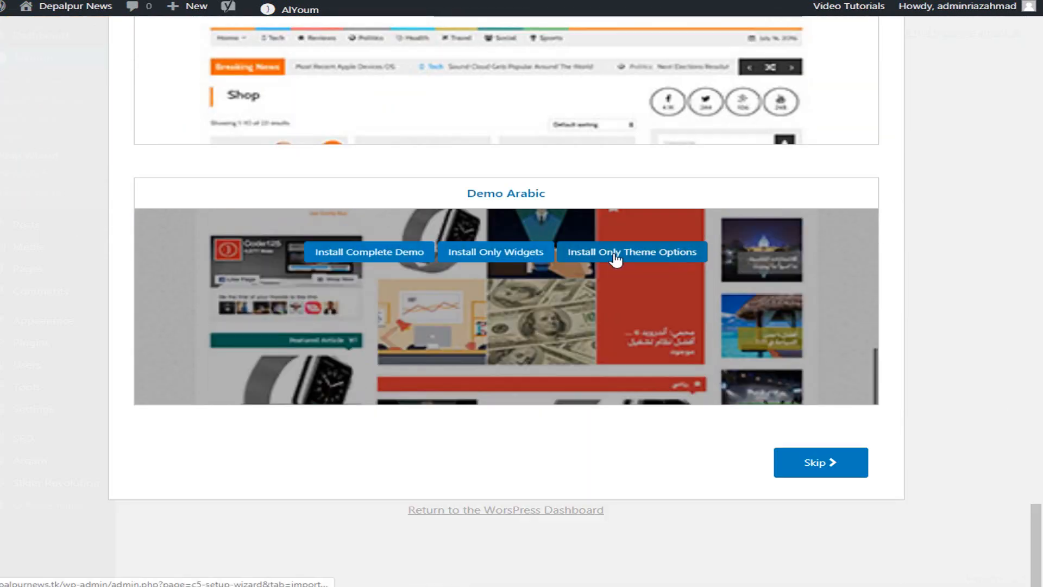
pyautogui.click(615, 253)
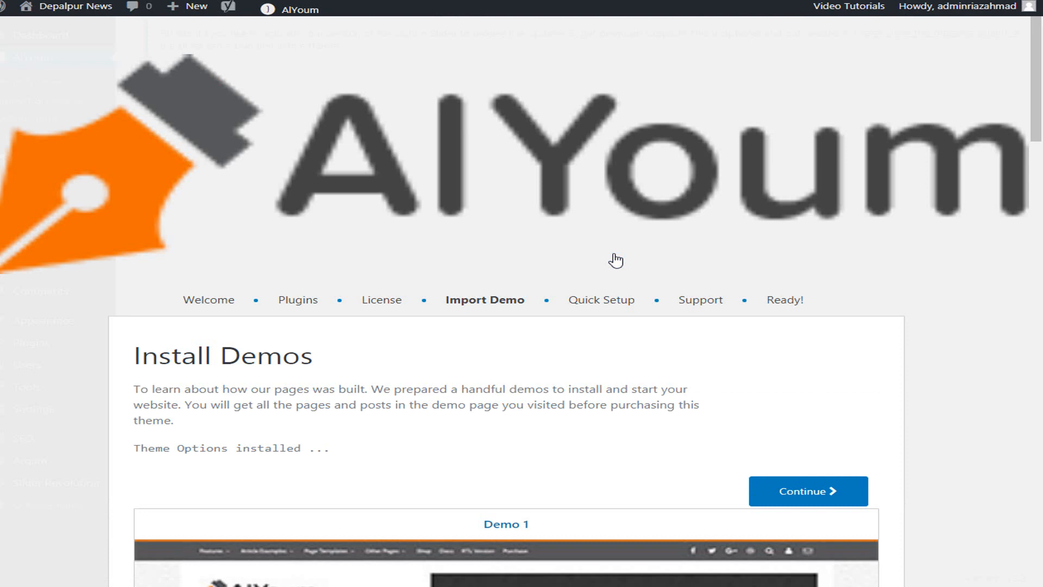
pyautogui.scroll(-3, 348, 377)
pyautogui.moveTo(814, 381)
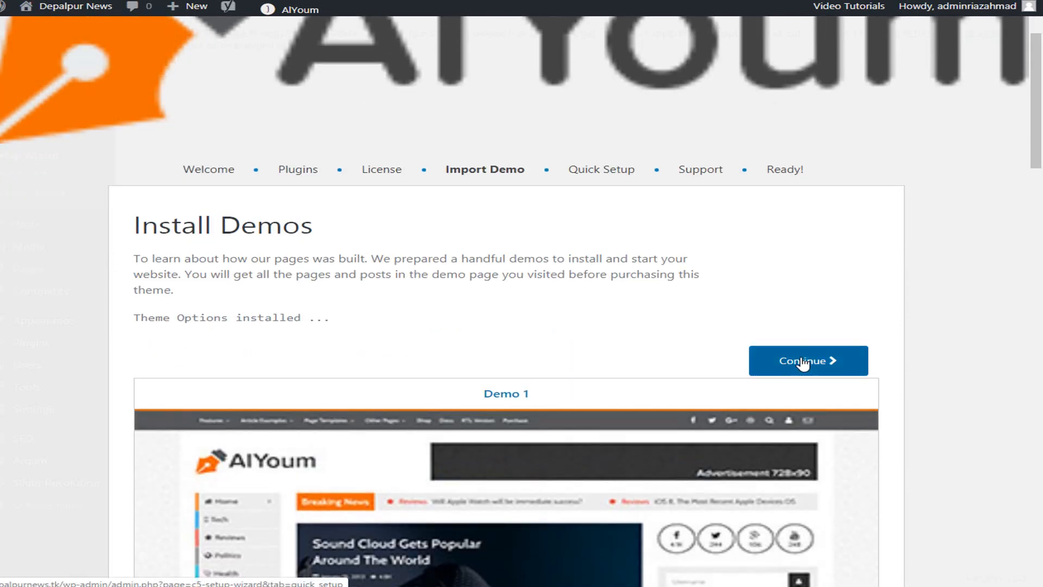
pyautogui.click(803, 363)
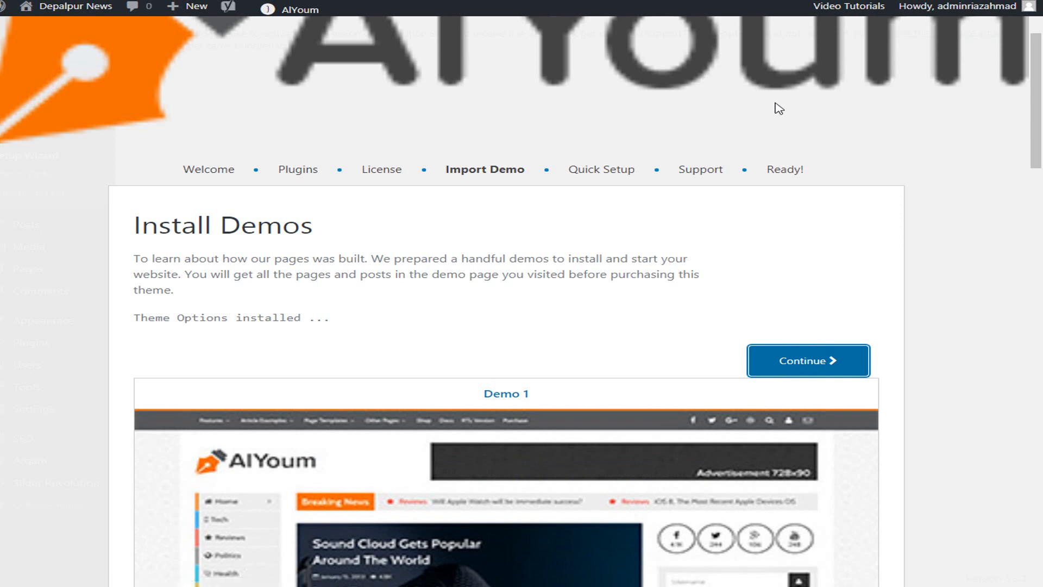
# - Clear the placeholder Website Logo URL and open the media uploader with the blue plus button
pyautogui.scroll(-5, 528, 365)
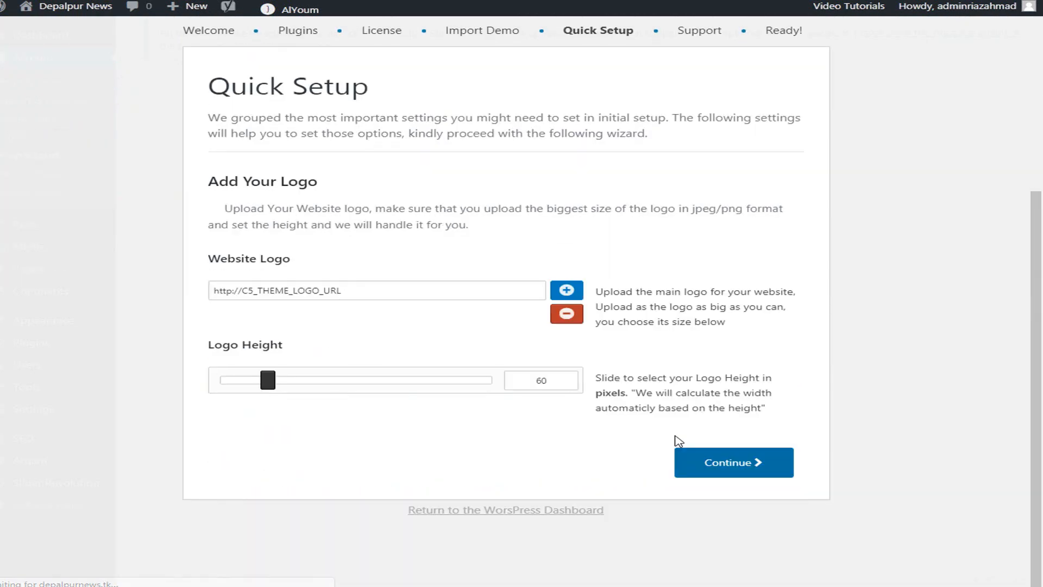
pyautogui.click(422, 286)
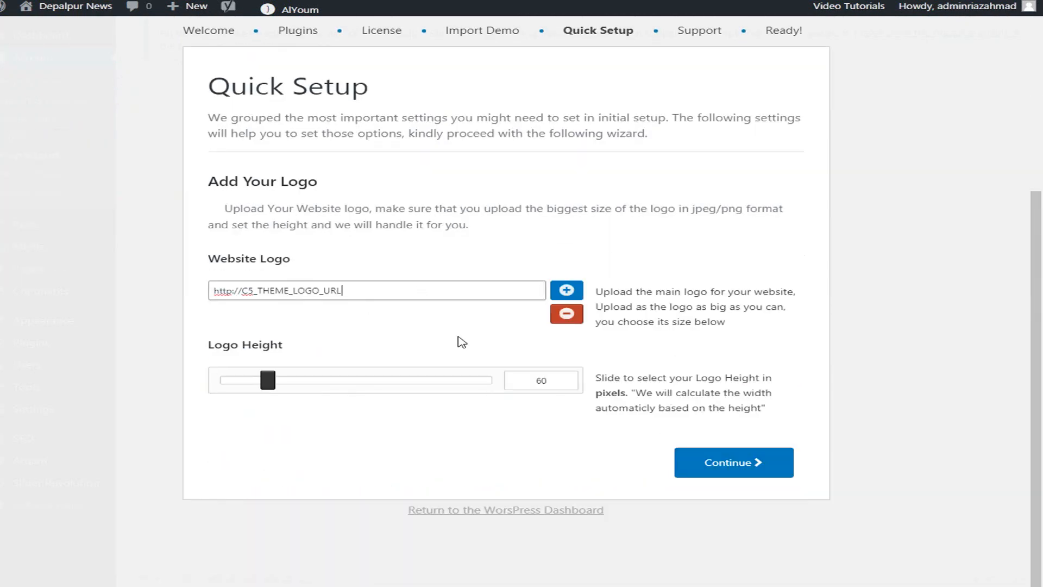
pyautogui.hotkey('ctrl', 'a')
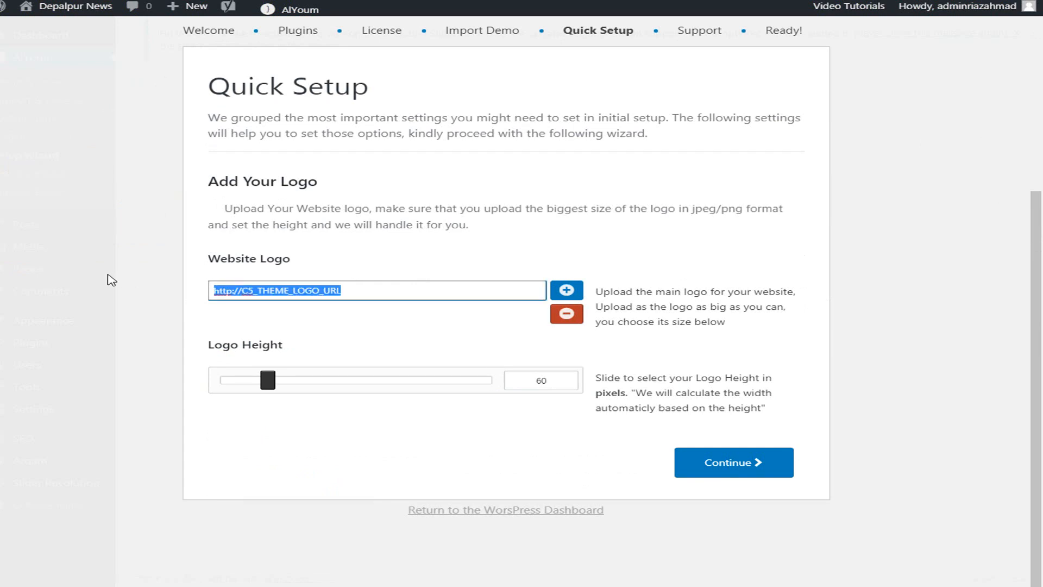
pyautogui.press('BackSpace')
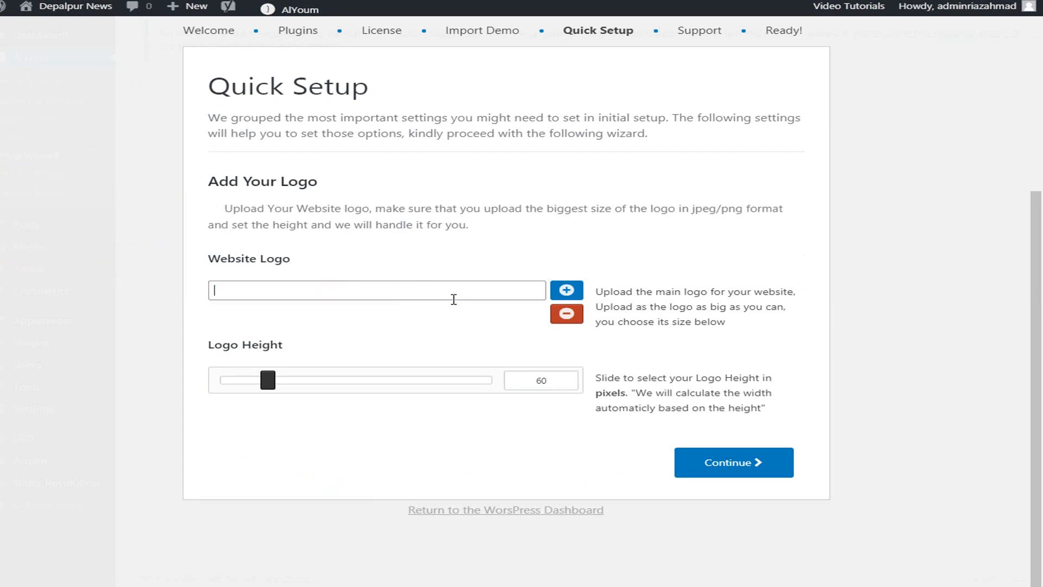
pyautogui.click(566, 291)
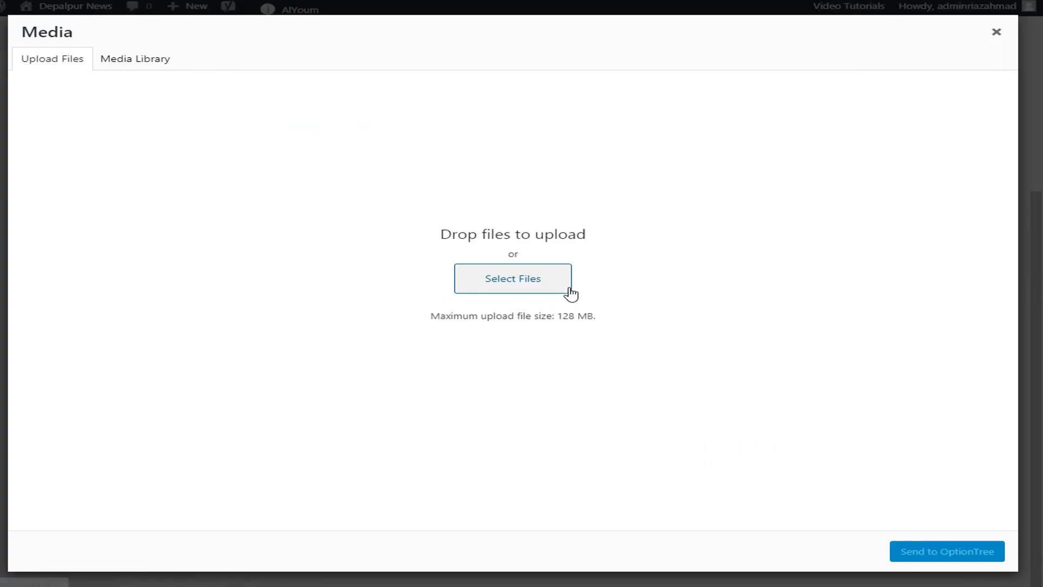
pyautogui.click(499, 282)
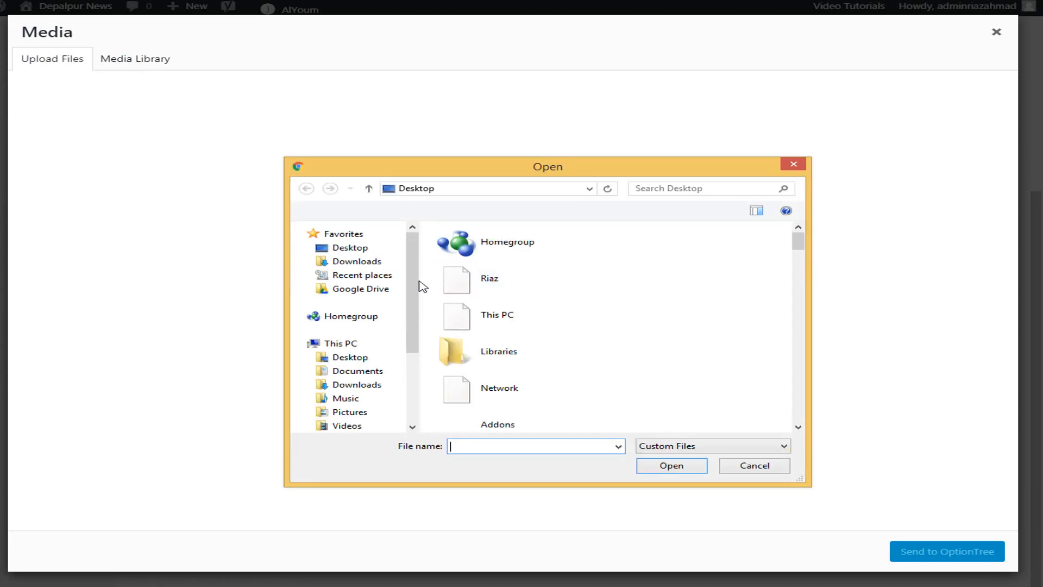
pyautogui.scroll(-3, 412, 326)
pyautogui.click(361, 394)
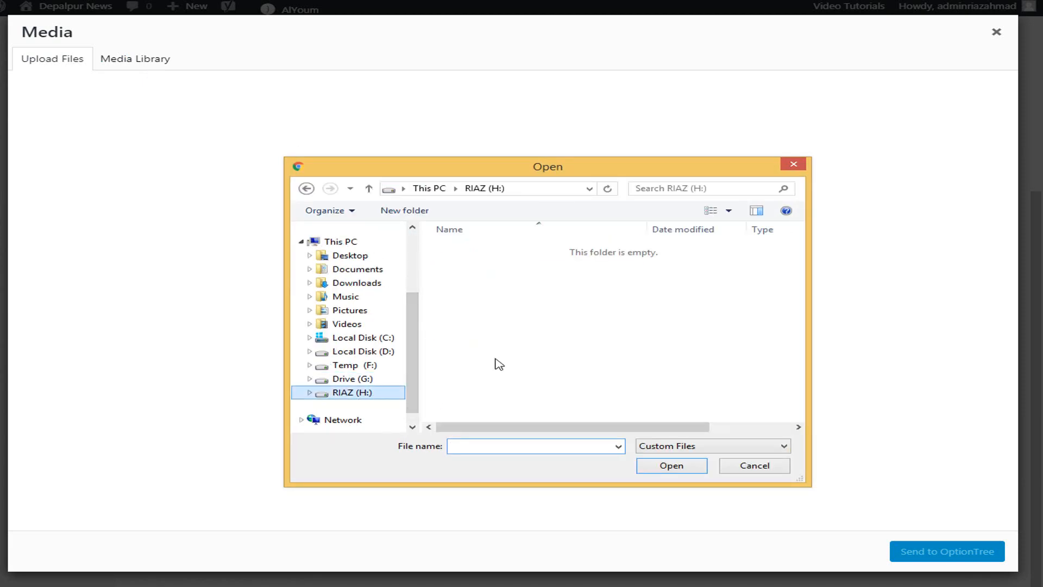
pyautogui.doubleClick(471, 331)
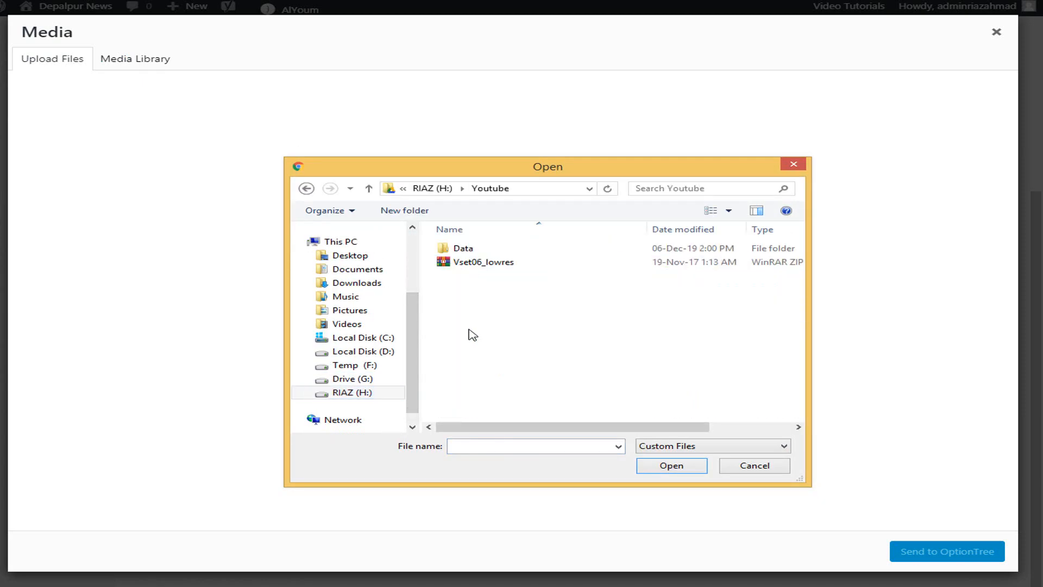
pyautogui.doubleClick(481, 249)
pyautogui.scroll(-2, 679, 353)
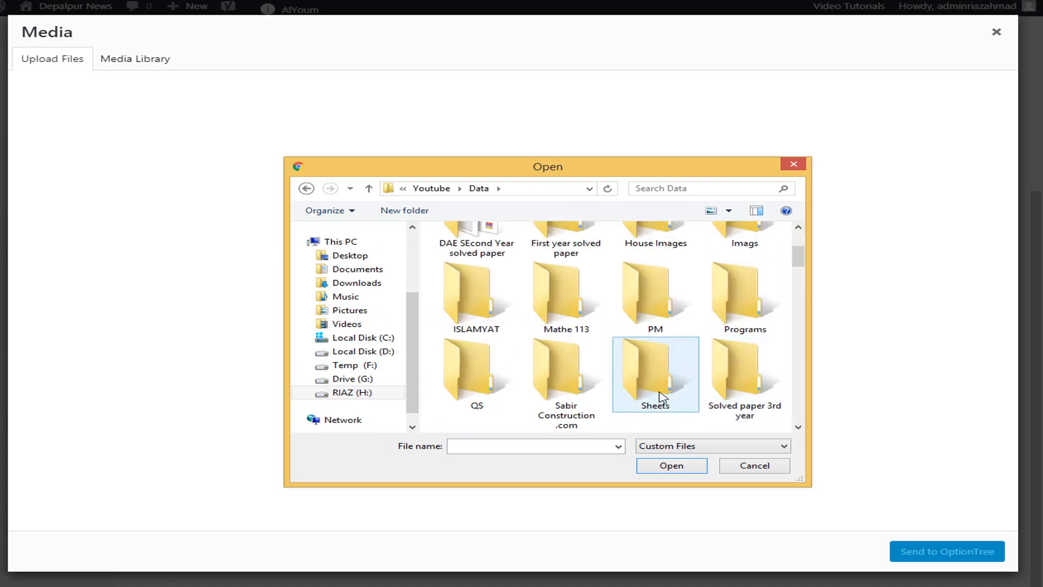
pyautogui.scroll(-2, 706, 380)
pyautogui.doubleClick(598, 295)
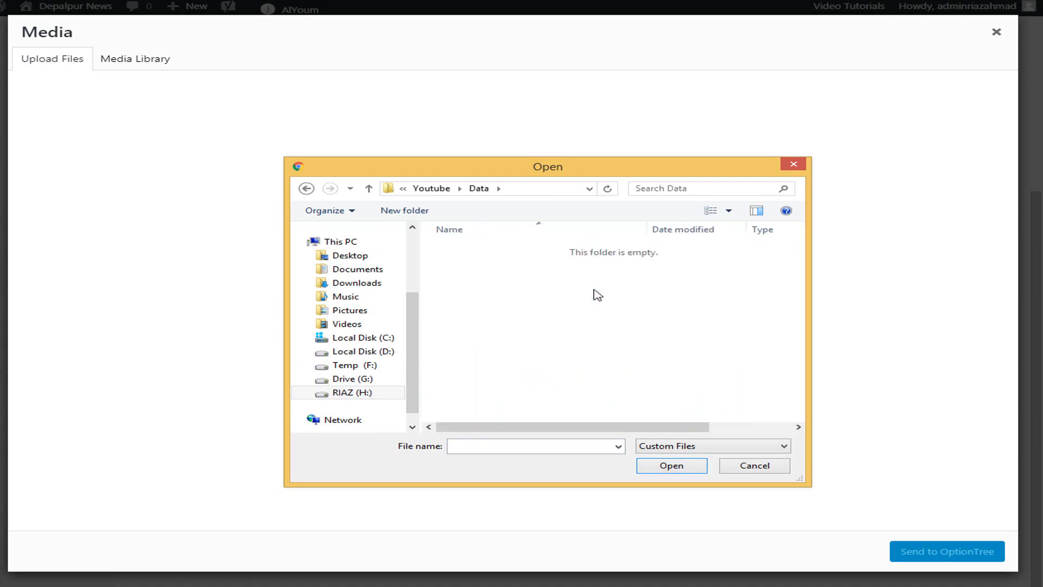
pyautogui.doubleClick(472, 303)
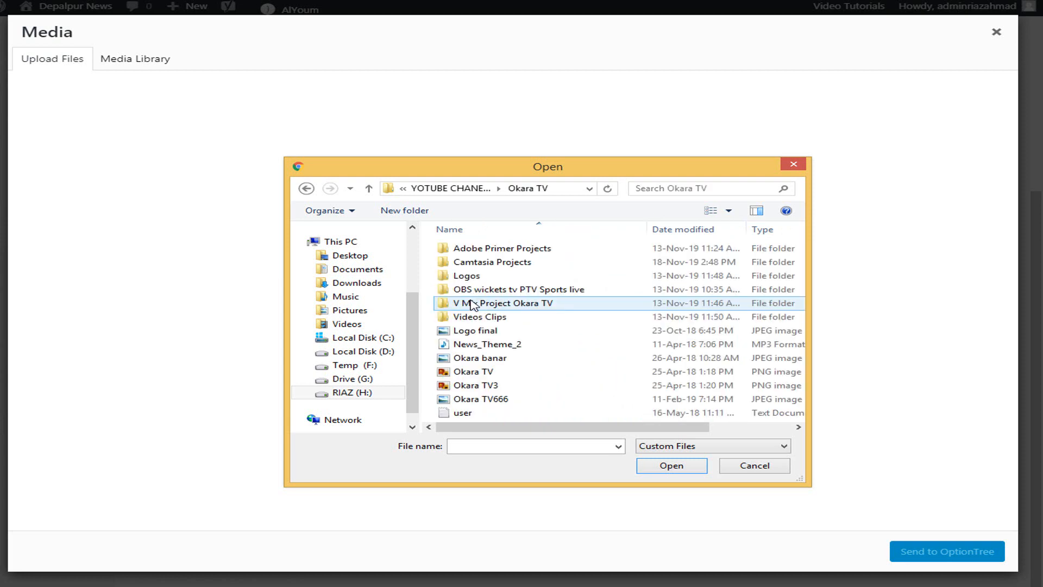
pyautogui.doubleClick(466, 276)
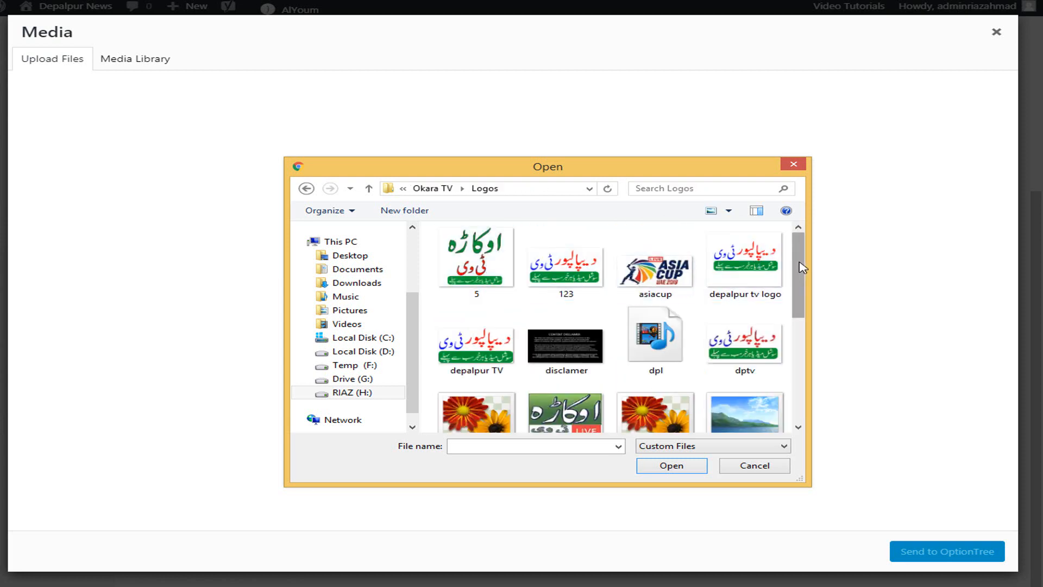
pyautogui.moveTo(802, 267); pyautogui.dragTo(765, 382)
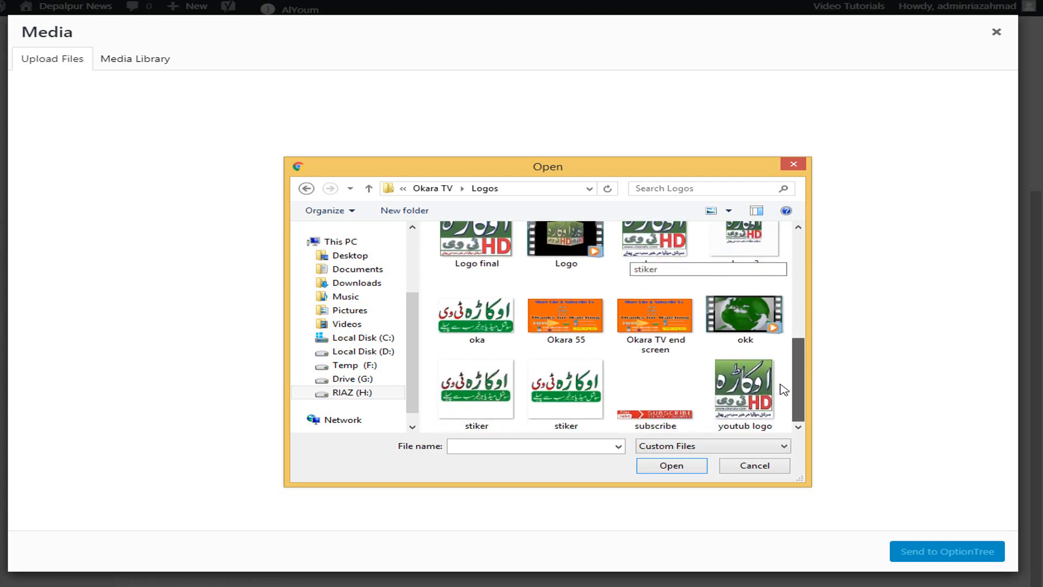
pyautogui.scroll(3, 785, 359)
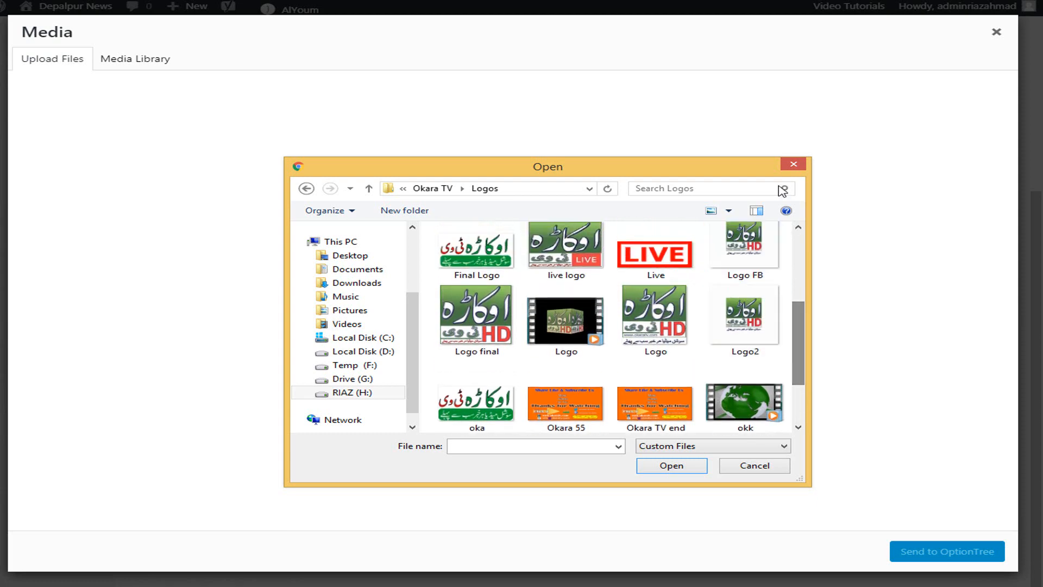
pyautogui.click(793, 165)
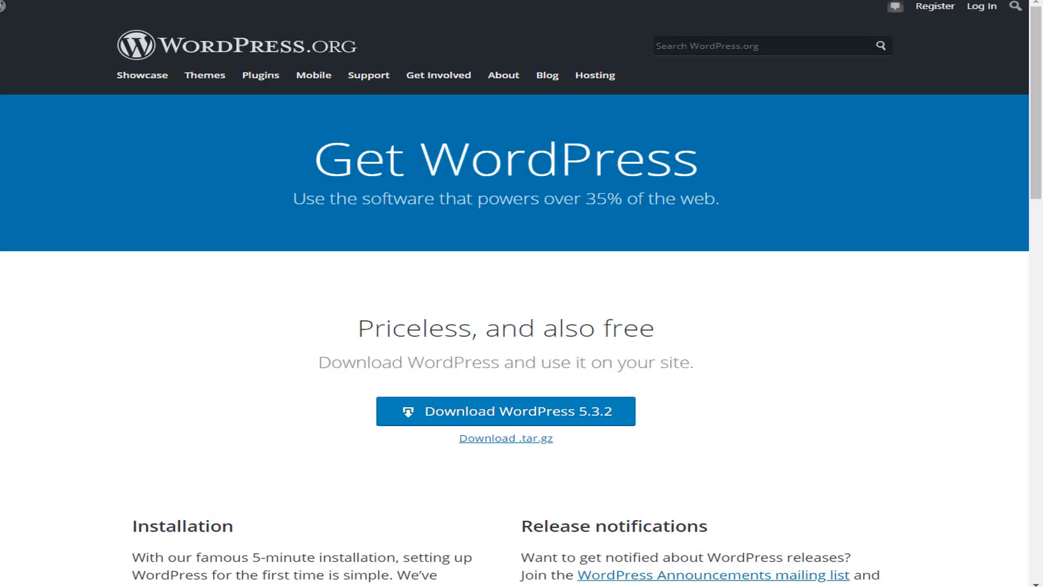
# - Search Google Images for 'depalpur news' and preview the blue Depalpur News logo
pyautogui.write('depalpur n')
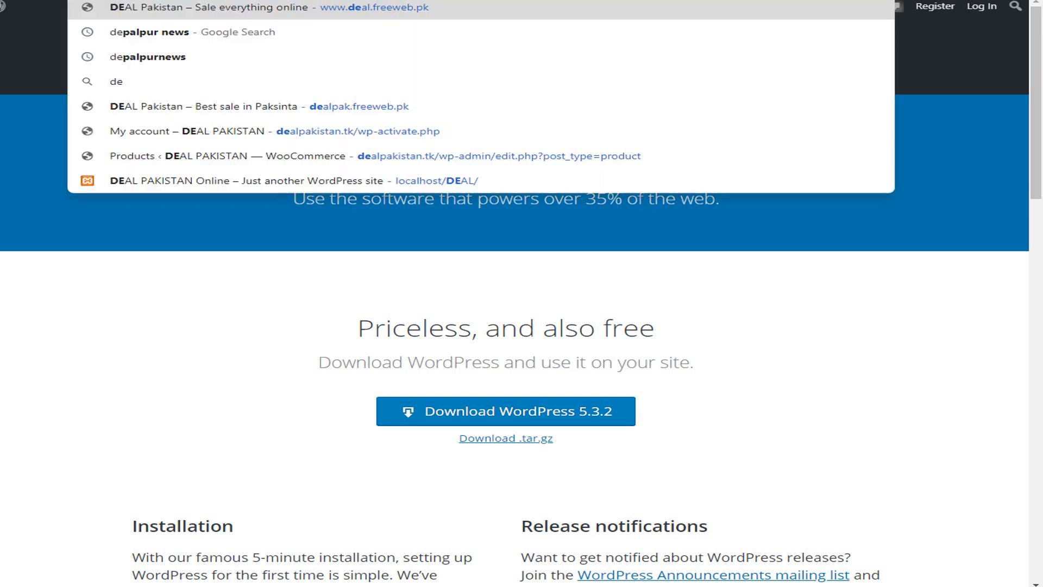
pyautogui.write('ews')
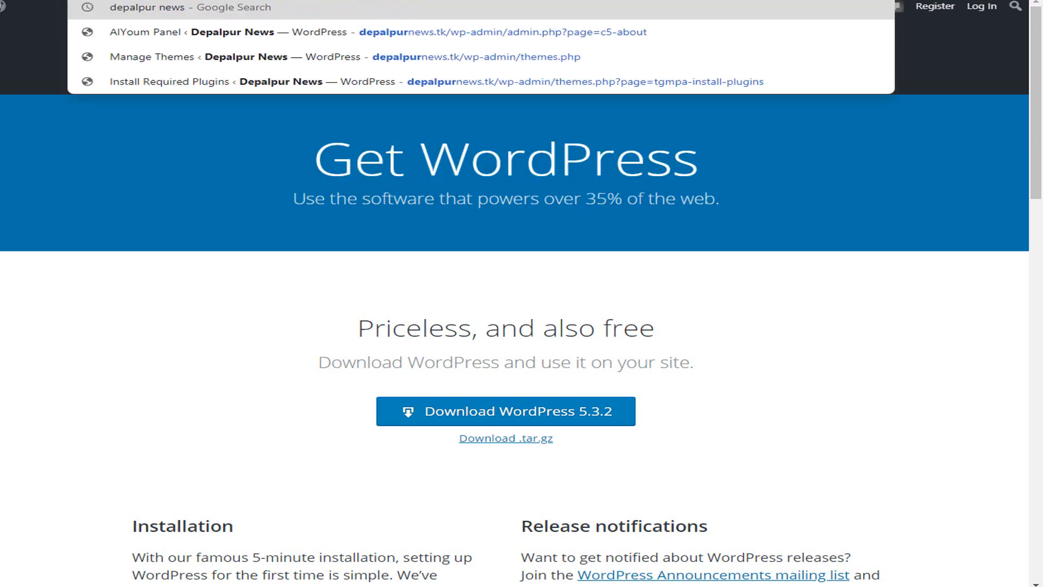
pyautogui.press('Return')
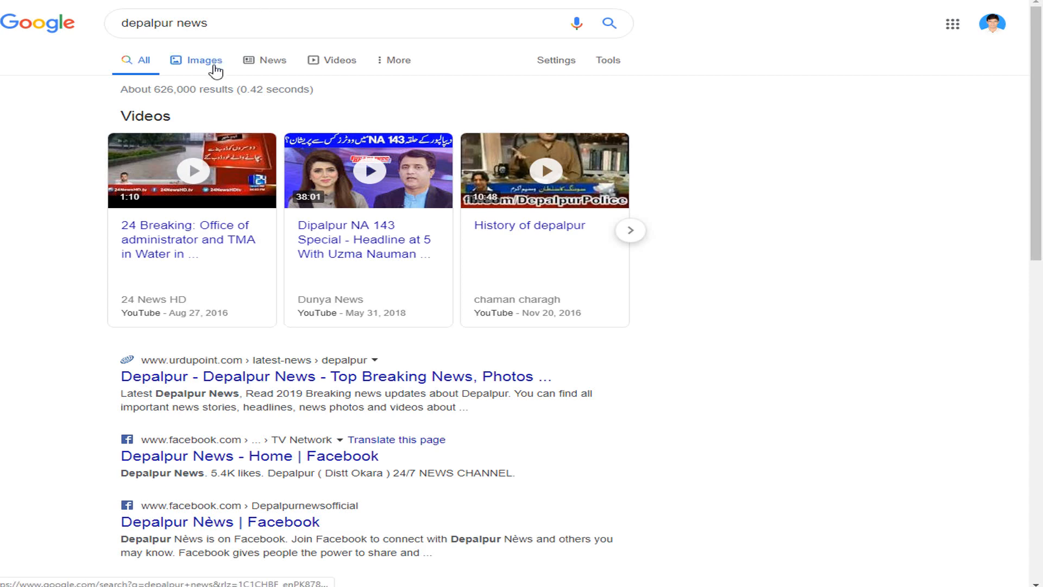
pyautogui.click(209, 64)
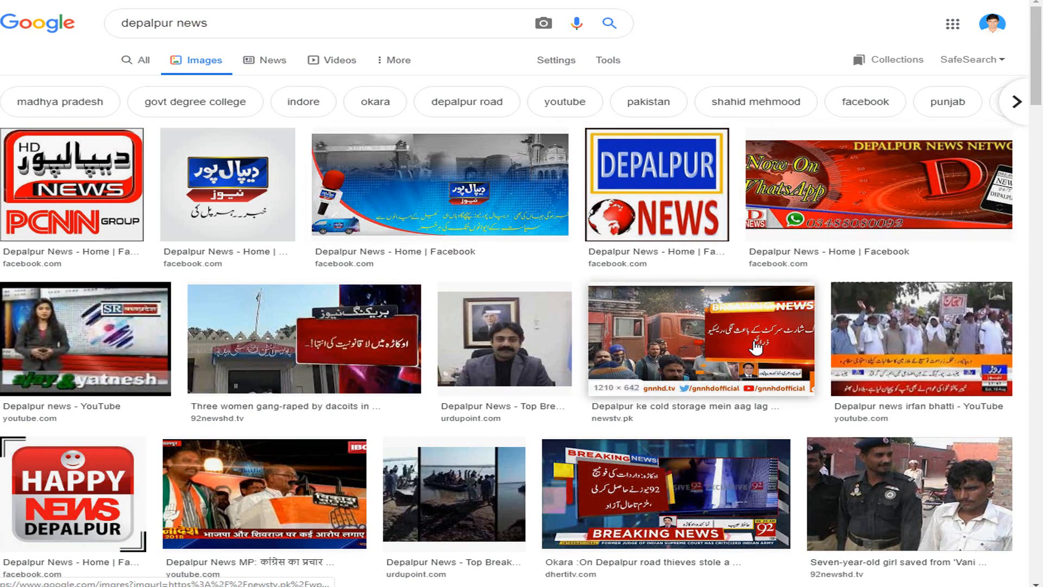
pyautogui.click(220, 189)
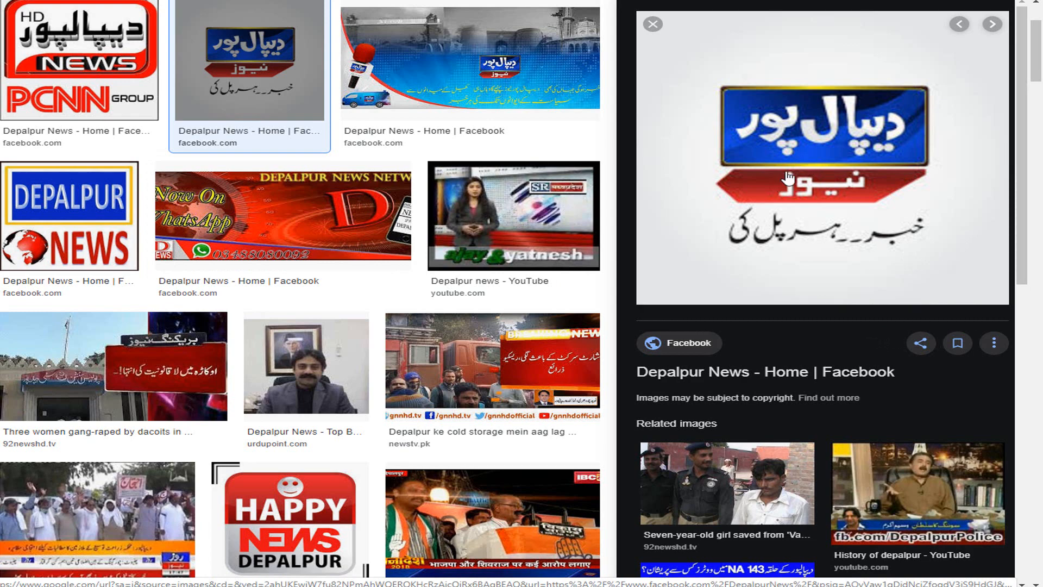
# - Save the logo to the Desktop as download.jpg and show it in its folder
pyautogui.scroll(-3, 789, 178)
pyautogui.scroll(1, 217, 93)
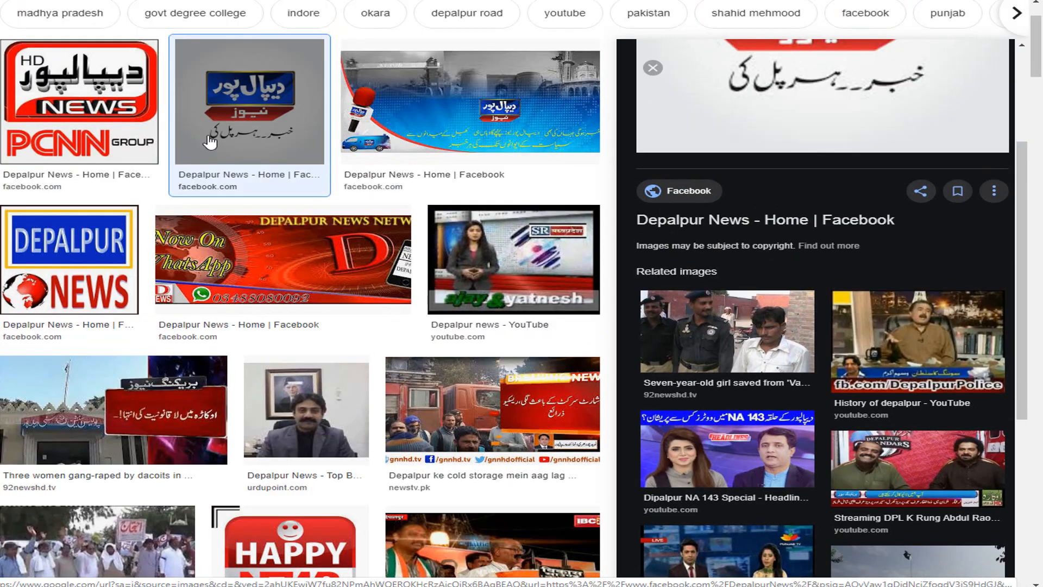
pyautogui.scroll(3, 863, 174)
pyautogui.rightClick(848, 222)
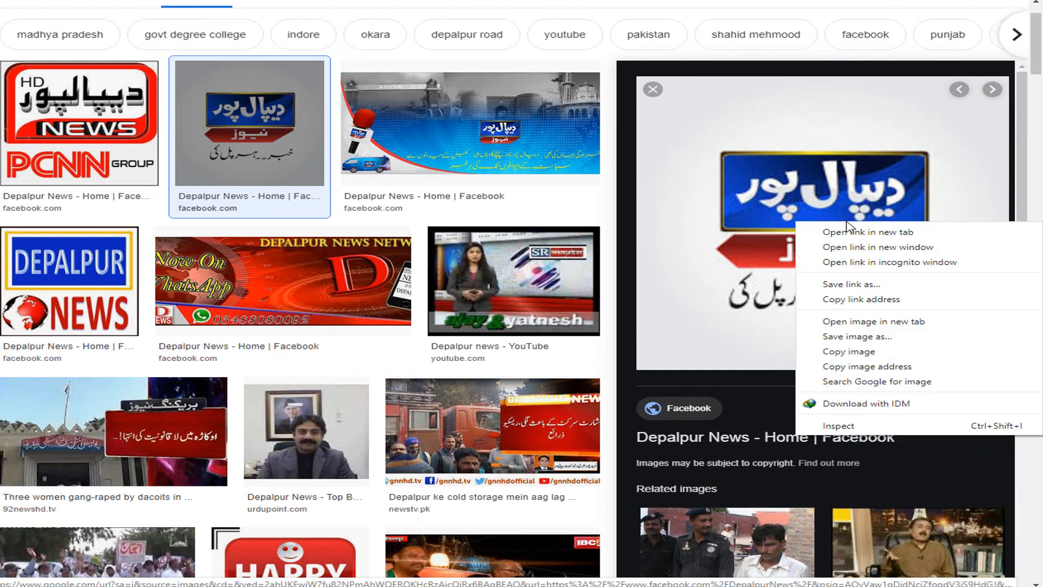
pyautogui.click(858, 337)
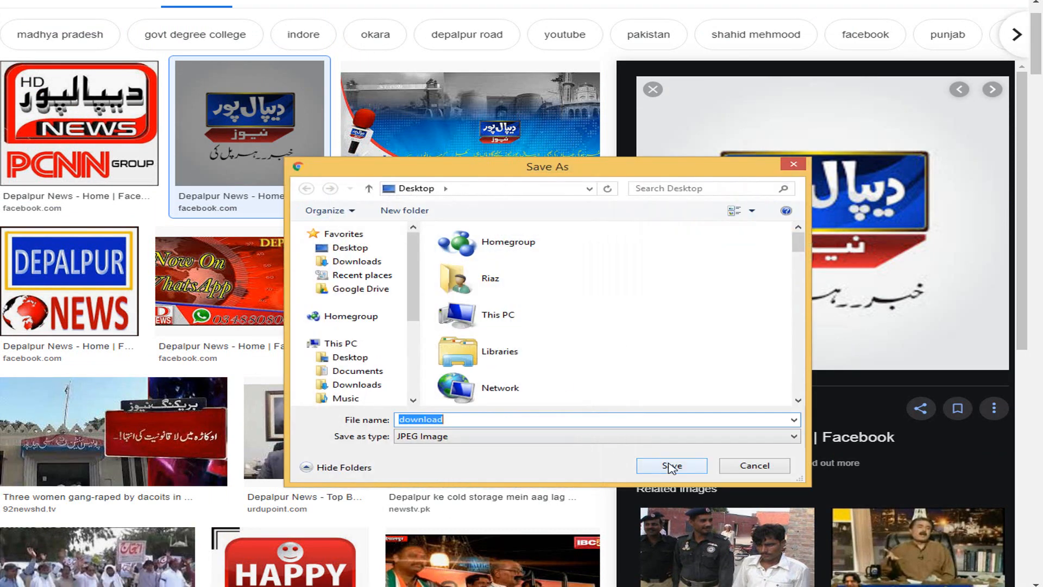
pyautogui.click(754, 465)
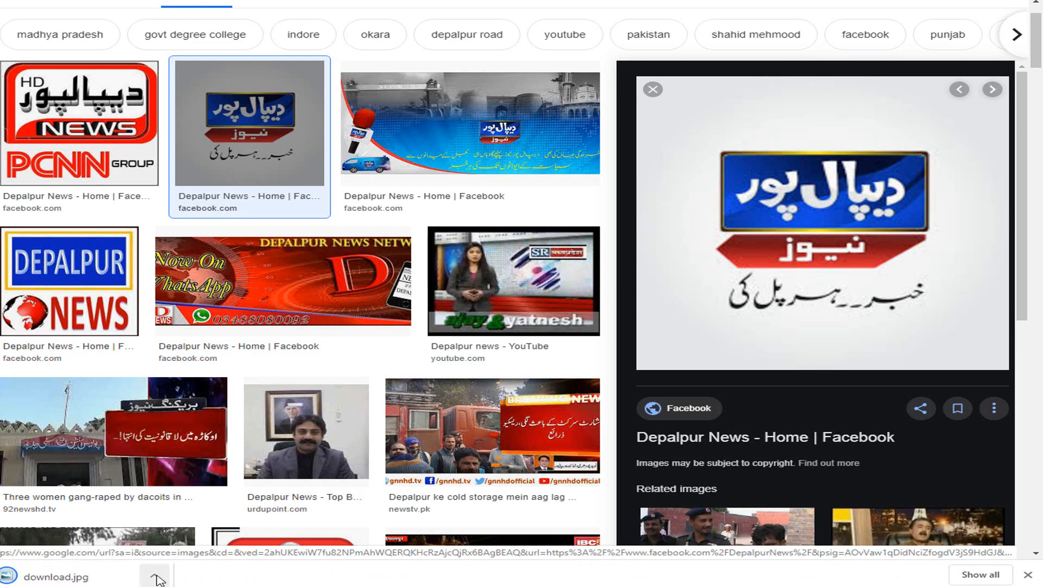
pyautogui.click(155, 576)
pyautogui.click(188, 531)
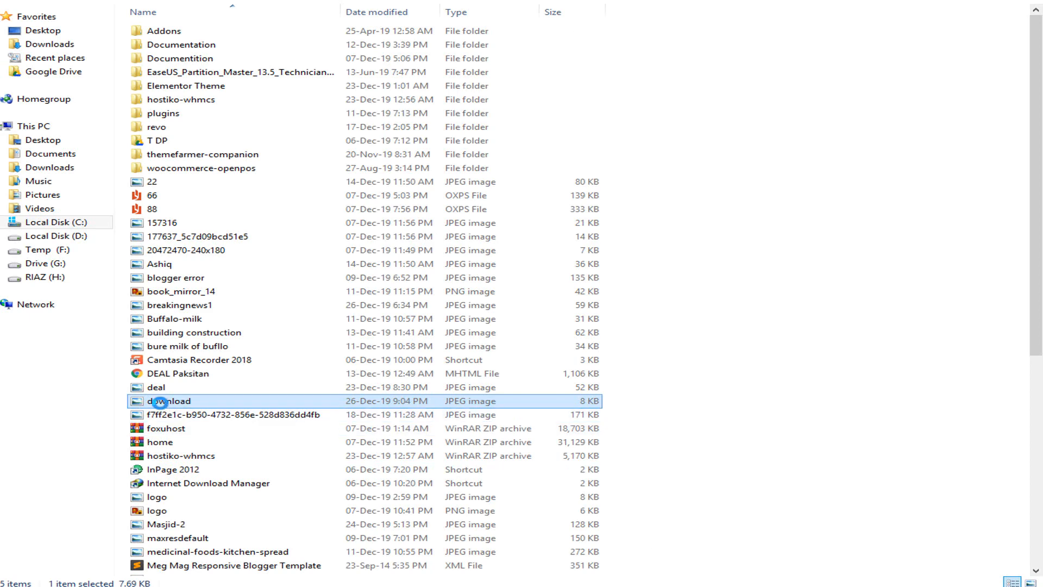
# - Open download.jpg for editing in Paint
pyautogui.rightClick(163, 405)
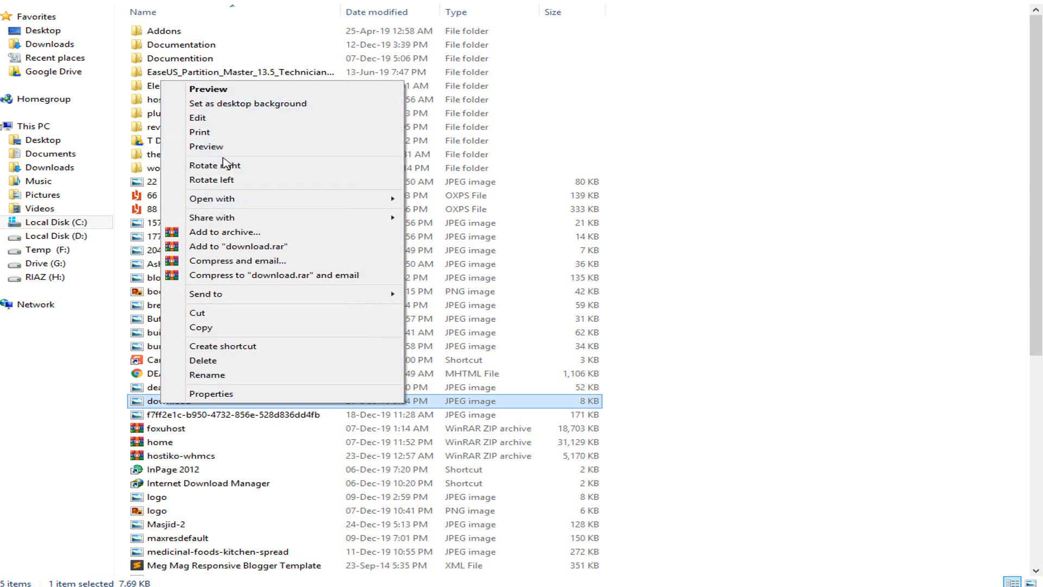
pyautogui.click(204, 118)
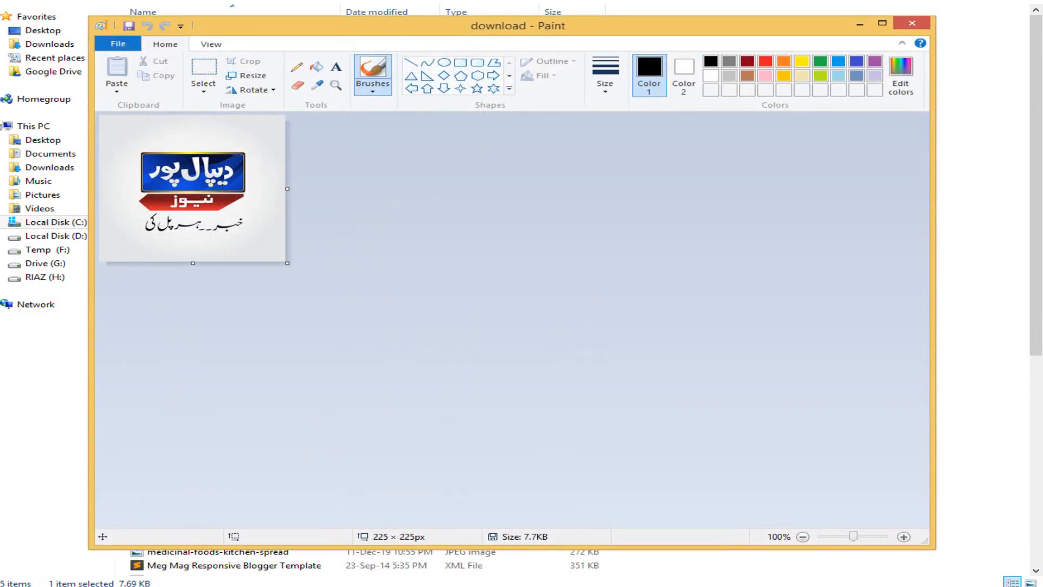
# - Trim the canvas, copy the logo into a new picture and shrink it to 145 × 133 px
pyautogui.moveTo(196, 262); pyautogui.dragTo(200, 241)
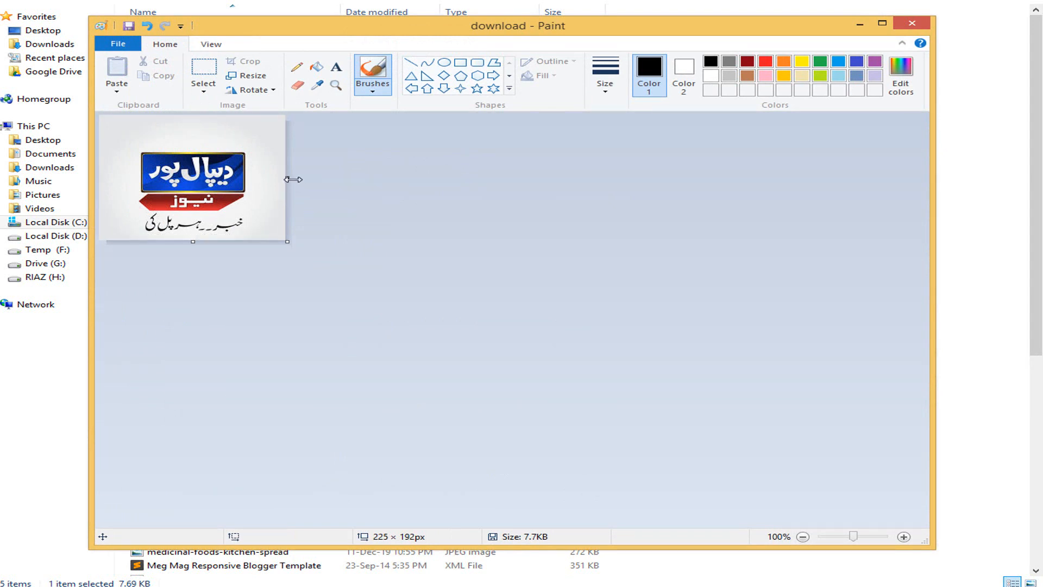
pyautogui.moveTo(294, 179); pyautogui.dragTo(263, 185)
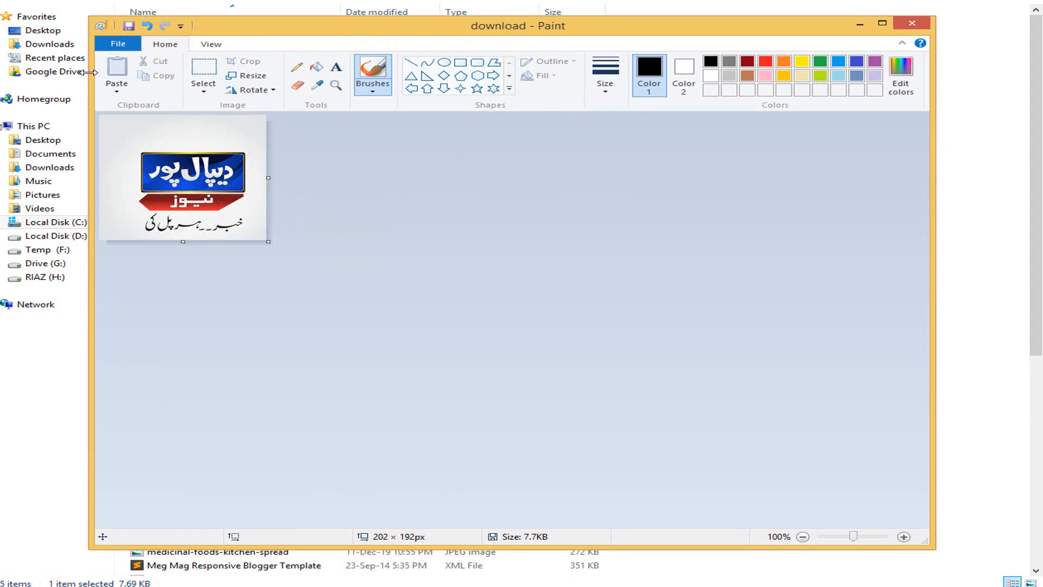
pyautogui.click(212, 77)
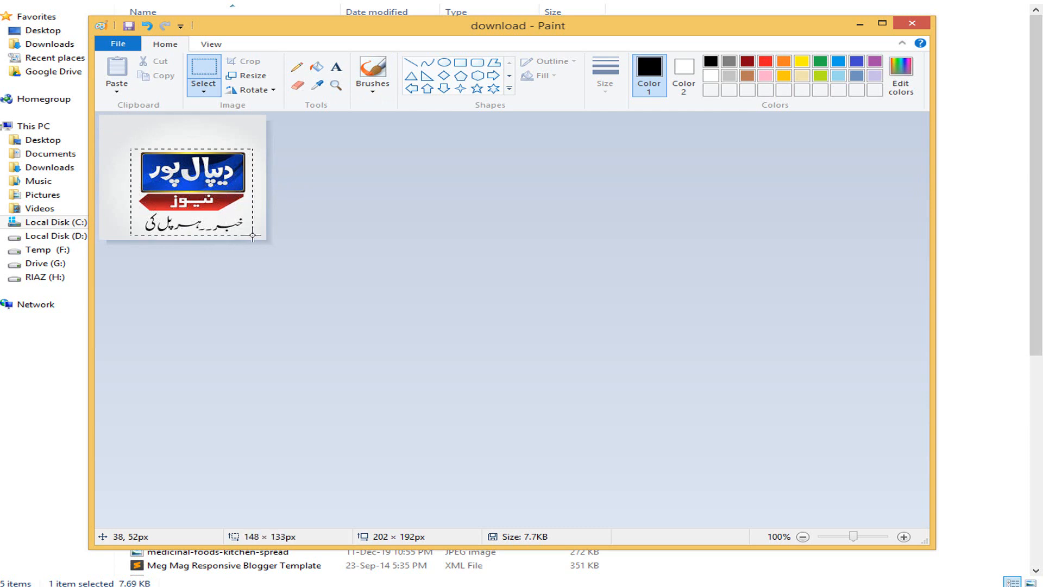
pyautogui.moveTo(252, 235); pyautogui.dragTo(252, 235)
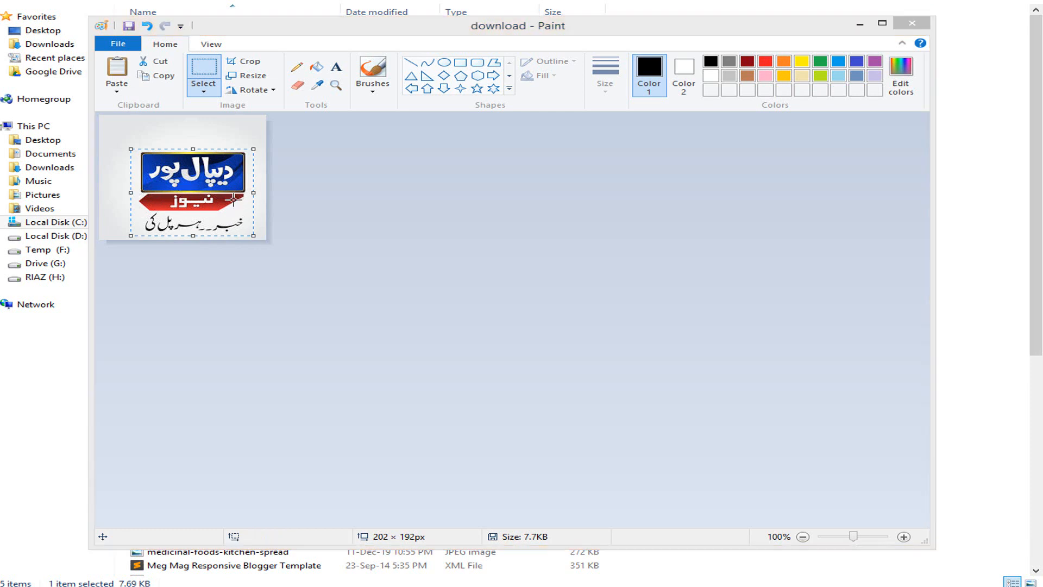
pyautogui.hotkey('ctrl', 'n')
pyautogui.hotkey('ctrl', 'v')
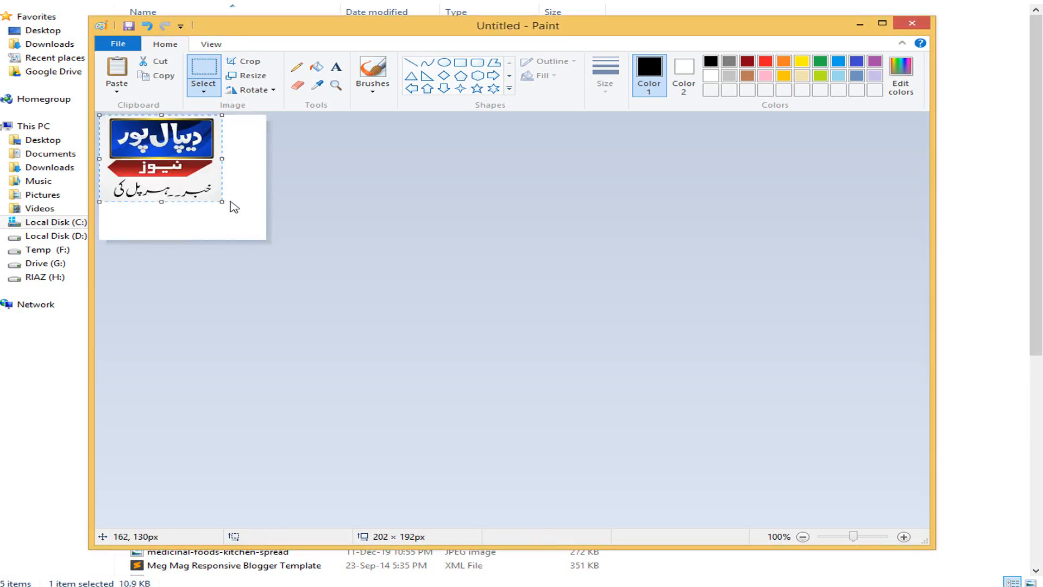
pyautogui.click(264, 231)
pyautogui.moveTo(268, 242); pyautogui.dragTo(220, 201)
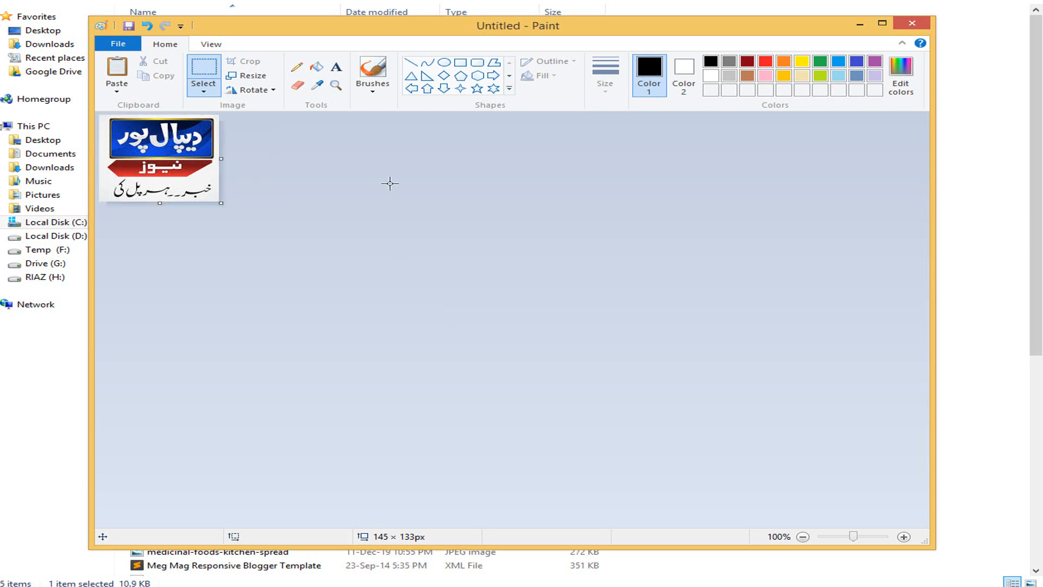
# - Save the new picture as the PNG 'depalpur news logo'
pyautogui.click(115, 46)
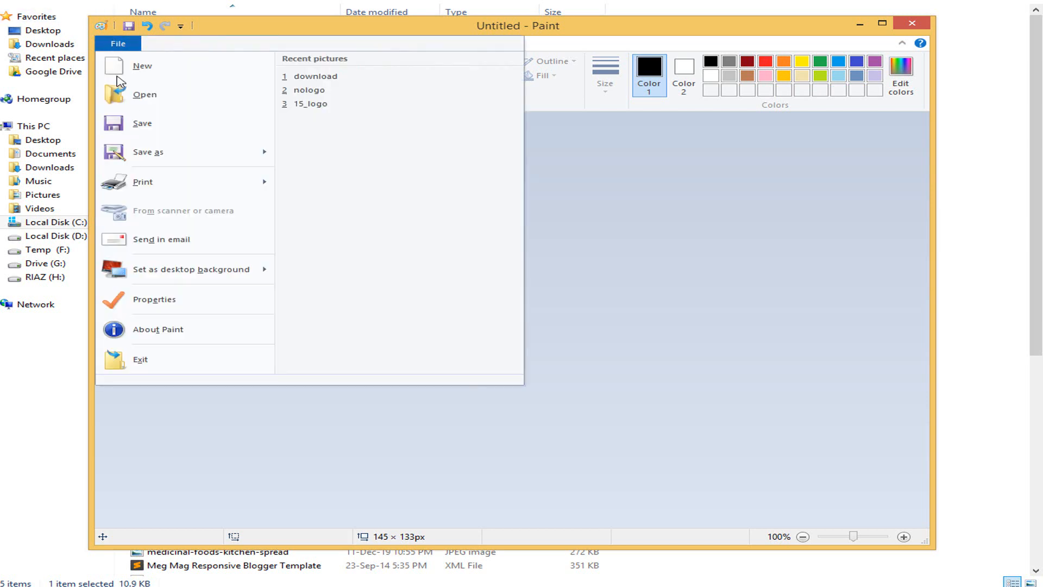
pyautogui.click(153, 149)
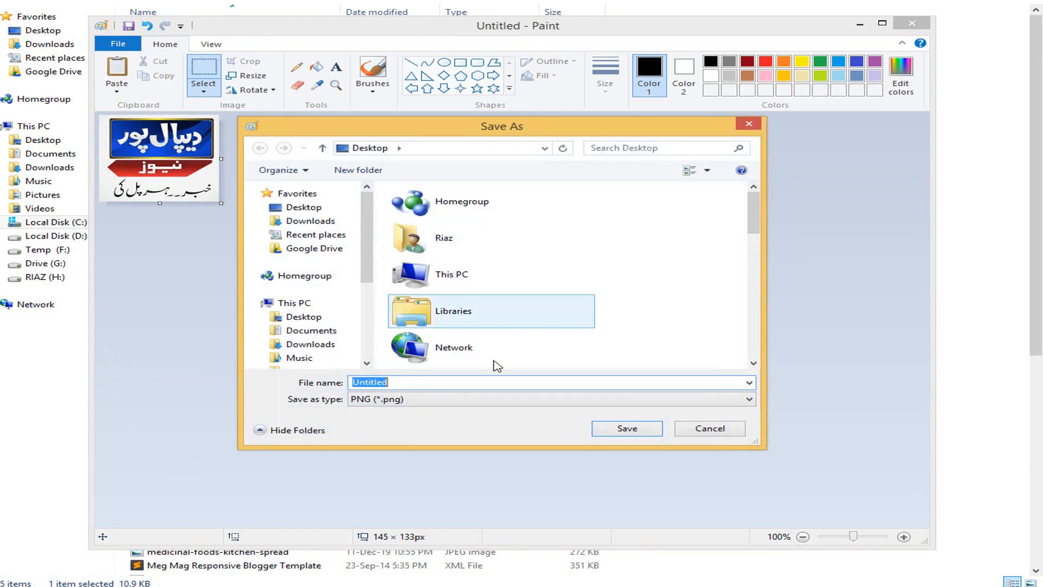
pyautogui.write('depalpur news logo')
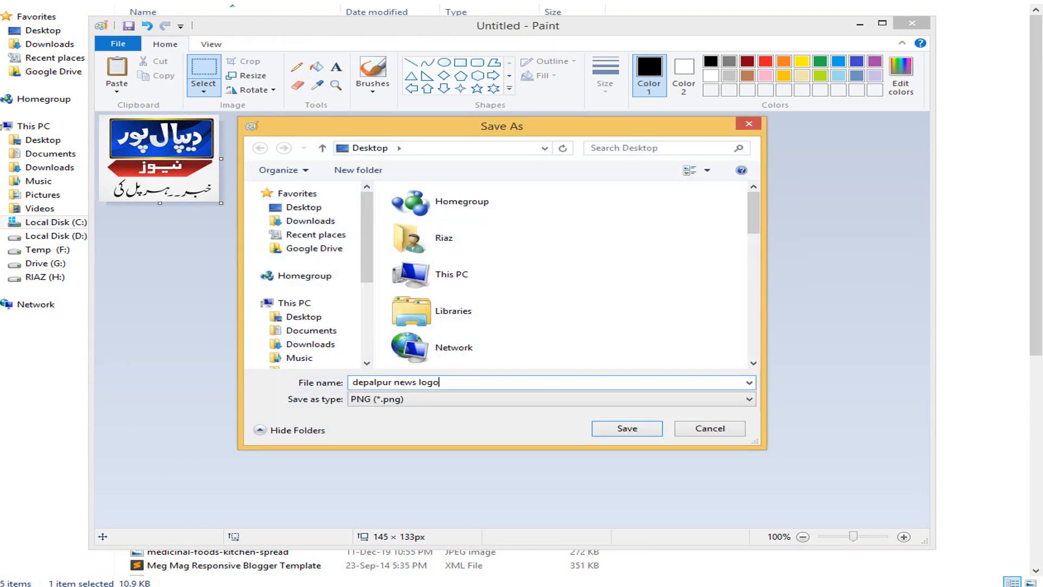
pyautogui.press('Return')
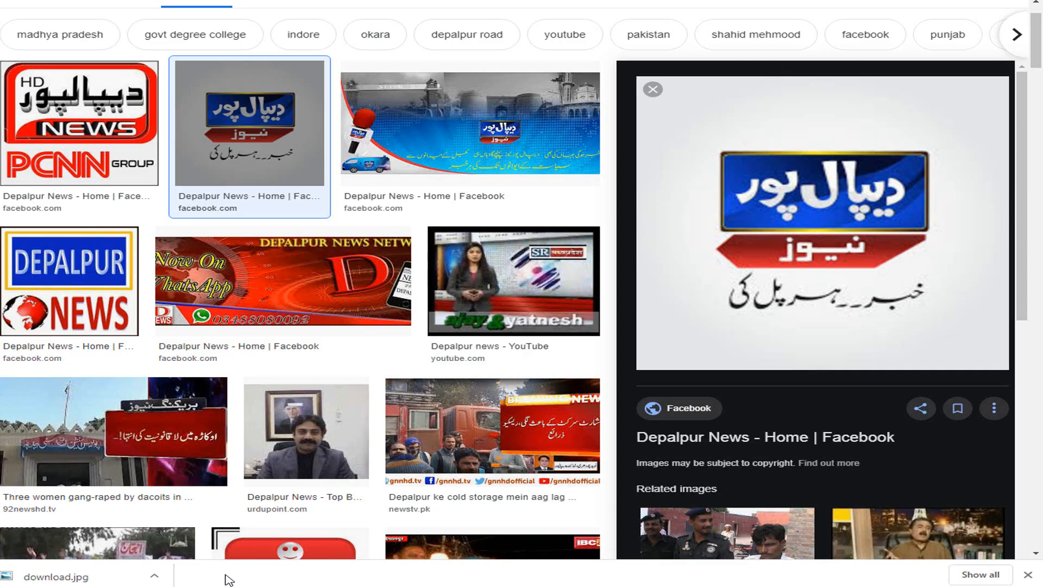
pyautogui.hotkey('ctrl', 't')
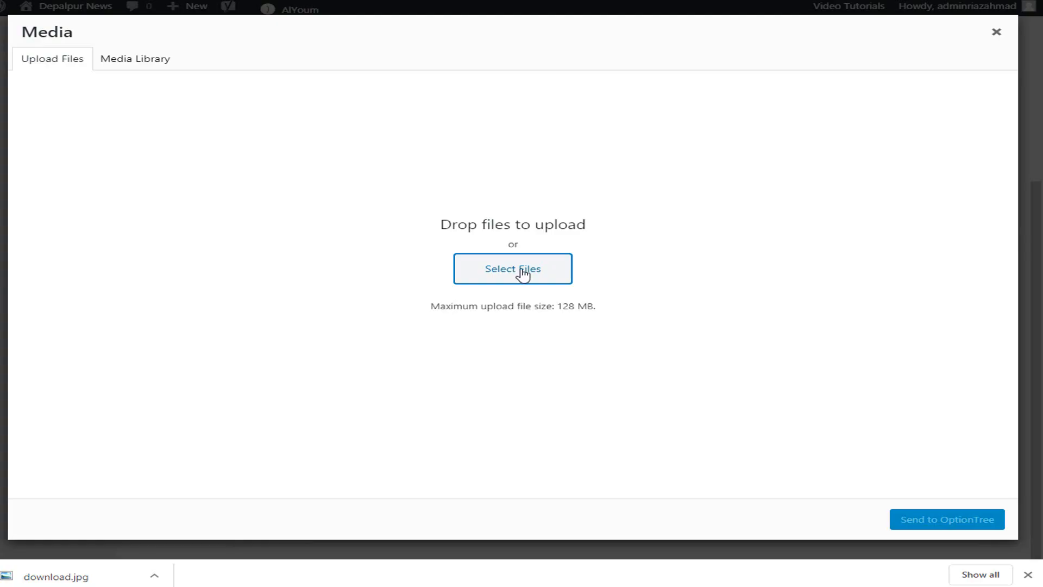
# - Upload the 'depalpur news logo' file through the media upload window
pyautogui.click(521, 280)
pyautogui.scroll(-3, 530, 304)
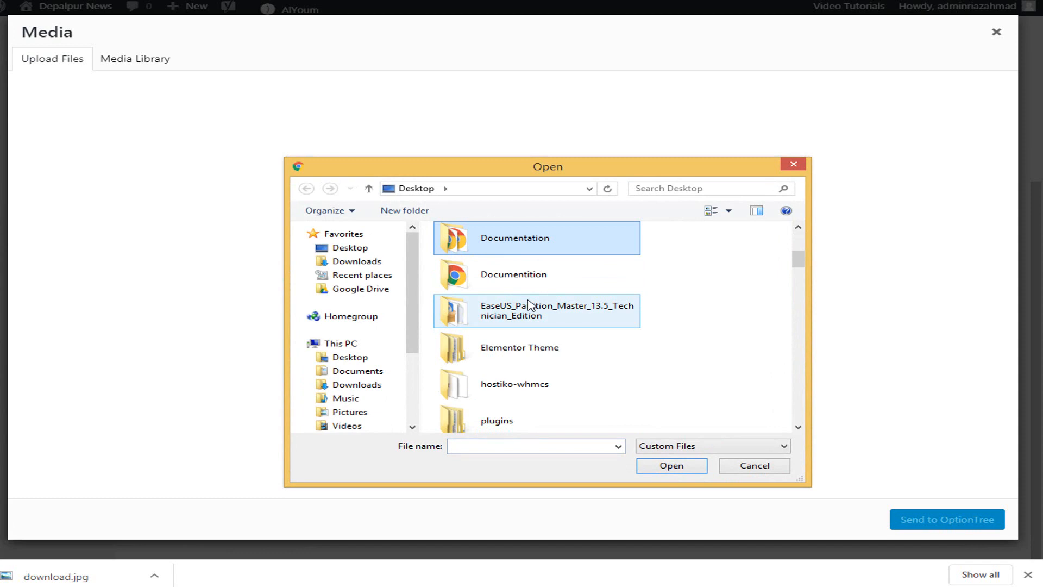
pyautogui.scroll(-5, 530, 305)
pyautogui.click(531, 306)
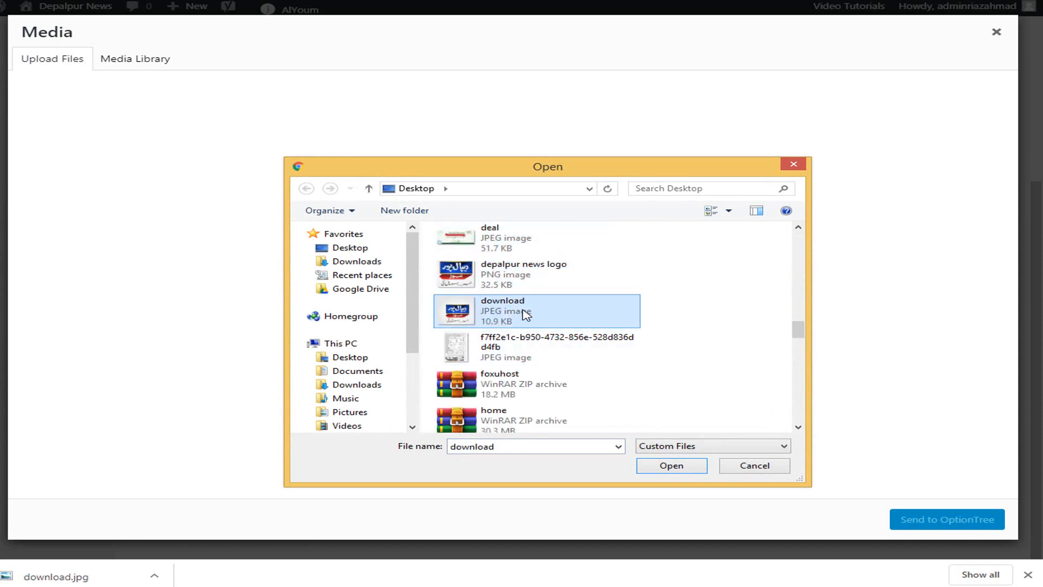
pyautogui.doubleClick(551, 272)
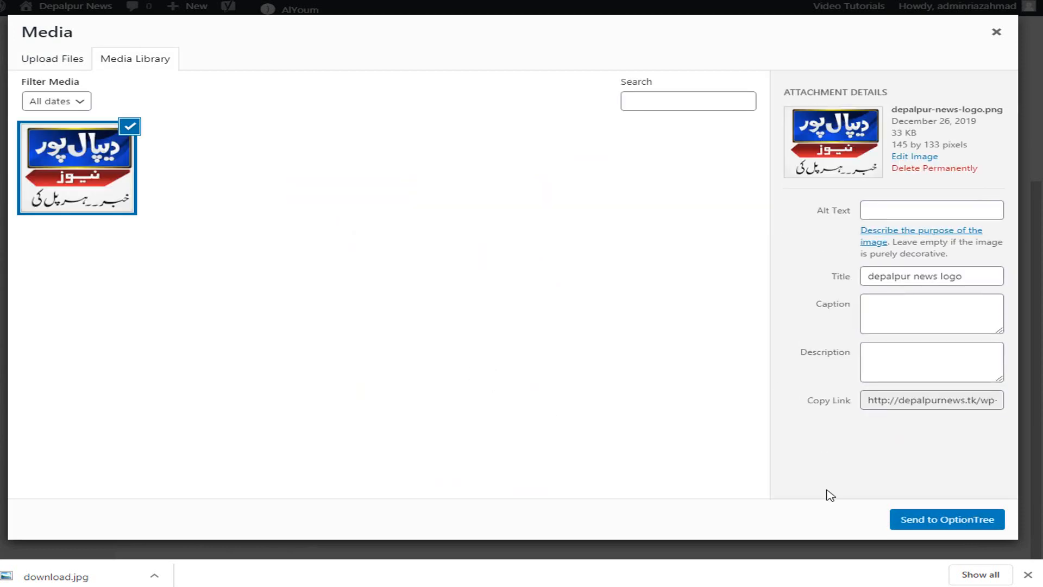
# - Send the uploaded image to OptionTree as the website logo and return to the dashboard
pyautogui.click(934, 520)
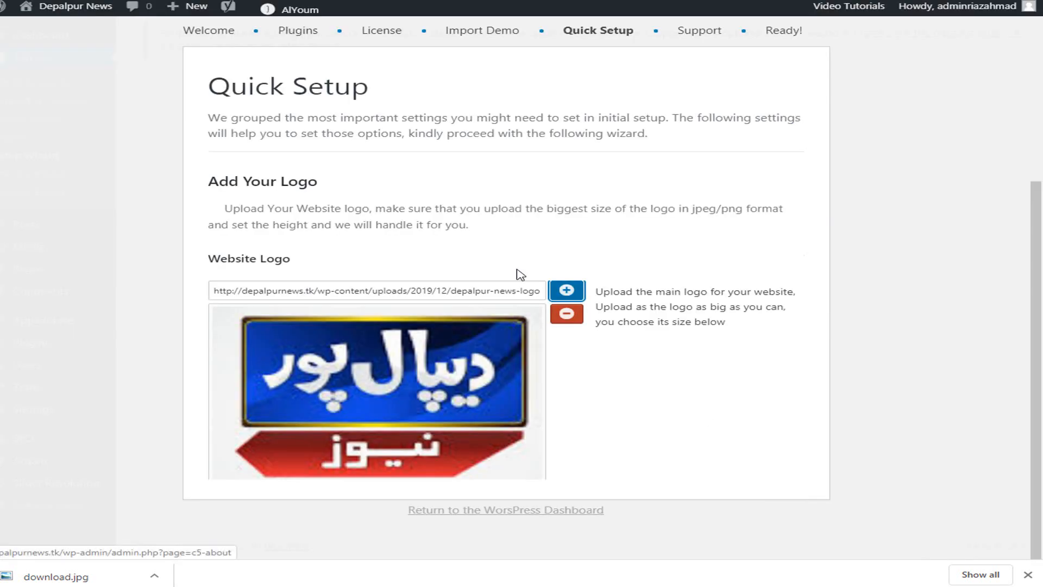
pyautogui.scroll(-1, 535, 266)
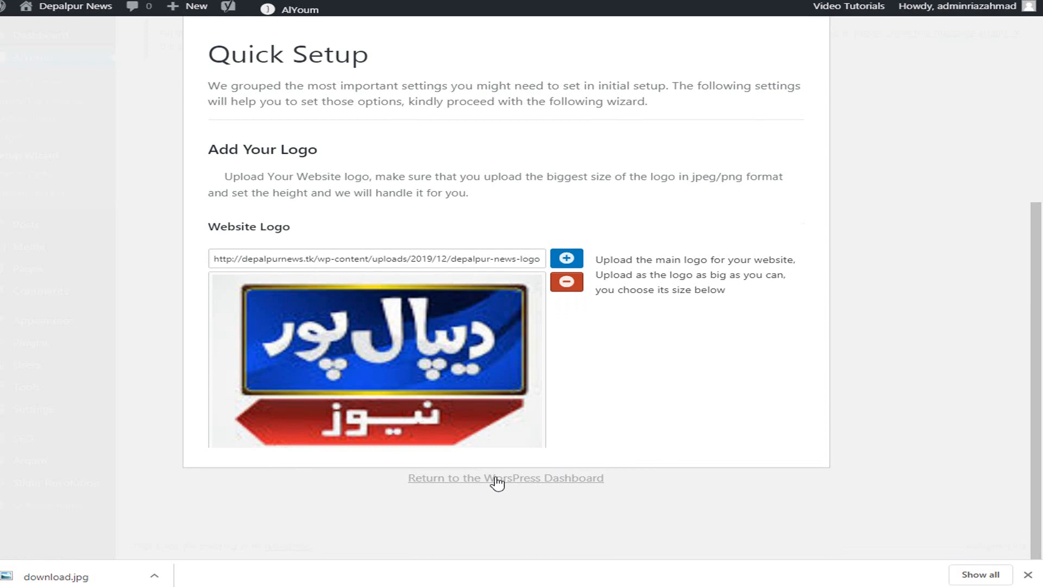
pyautogui.scroll(5, 940, 397)
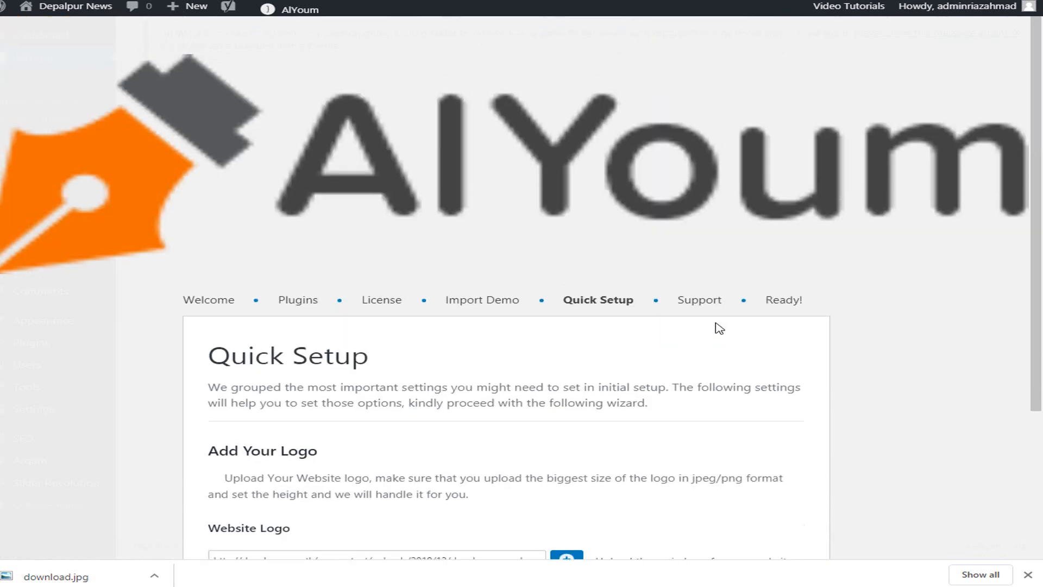
pyautogui.scroll(-5, 707, 303)
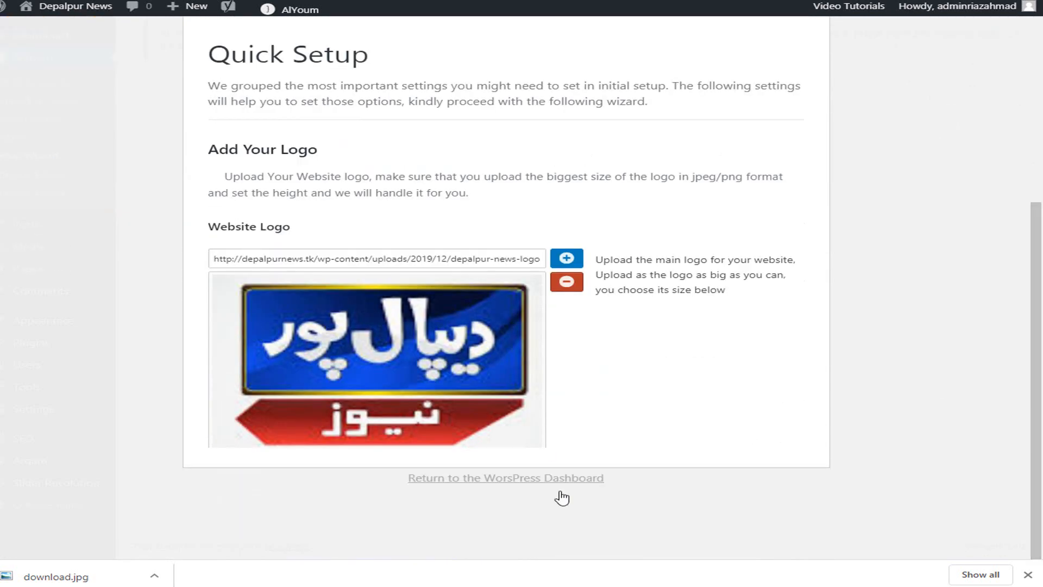
pyautogui.click(537, 481)
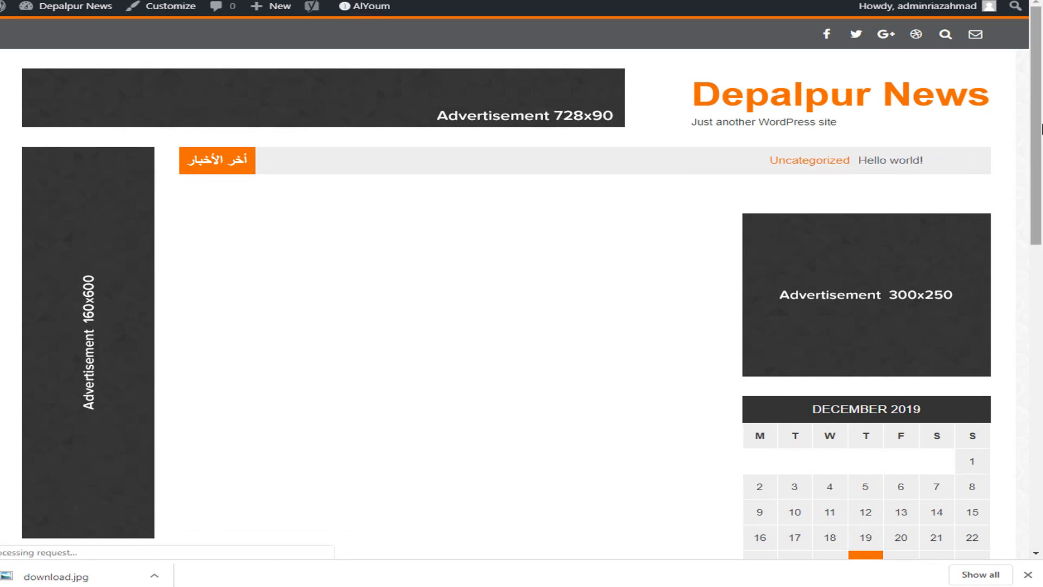
# - Scroll the Depalpur News home page down to its footer widgets and back to the top
pyautogui.moveTo(1042, 133); pyautogui.dragTo(1037, 87)
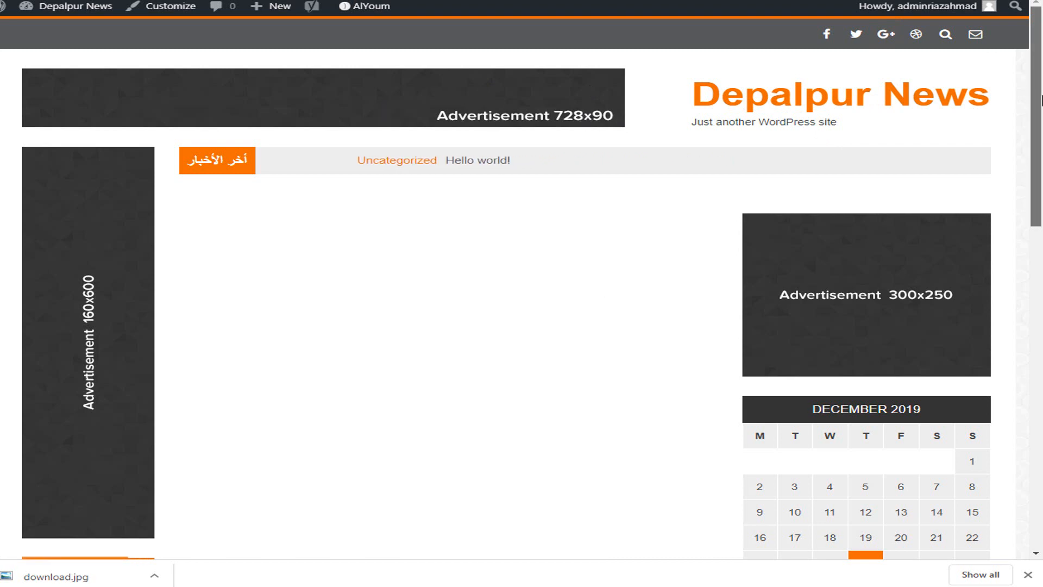
pyautogui.scroll(-1, 1041, 101)
pyautogui.scroll(1, 1041, 101)
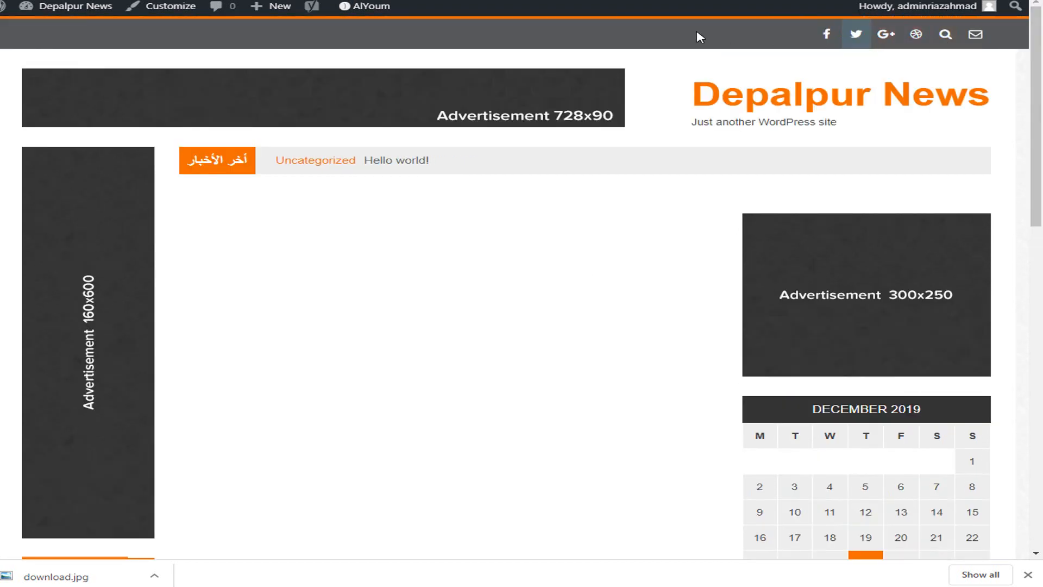
pyautogui.scroll(-15, 480, 429)
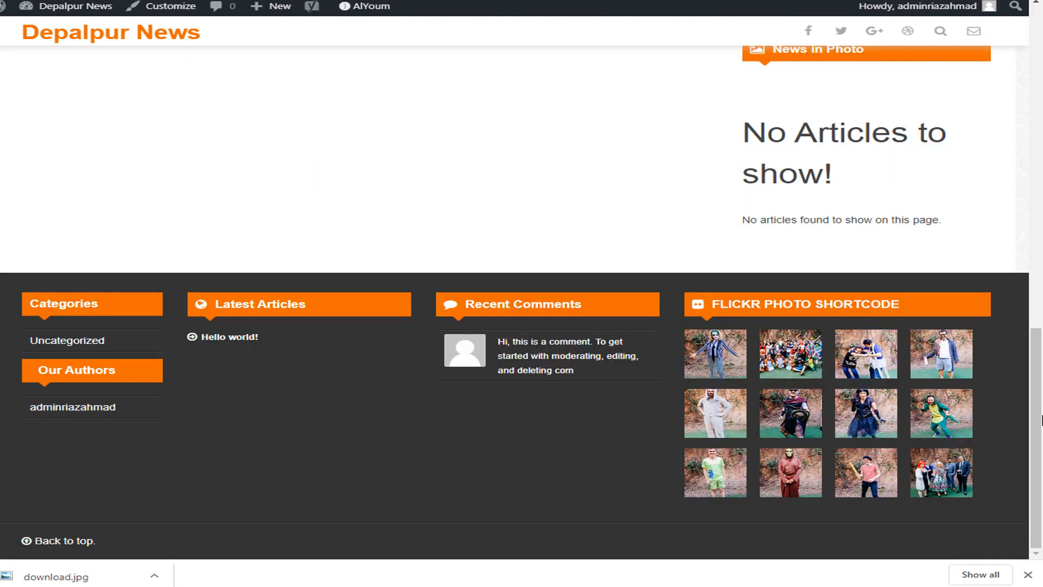
pyautogui.moveTo(1041, 420); pyautogui.dragTo(1041, 60)
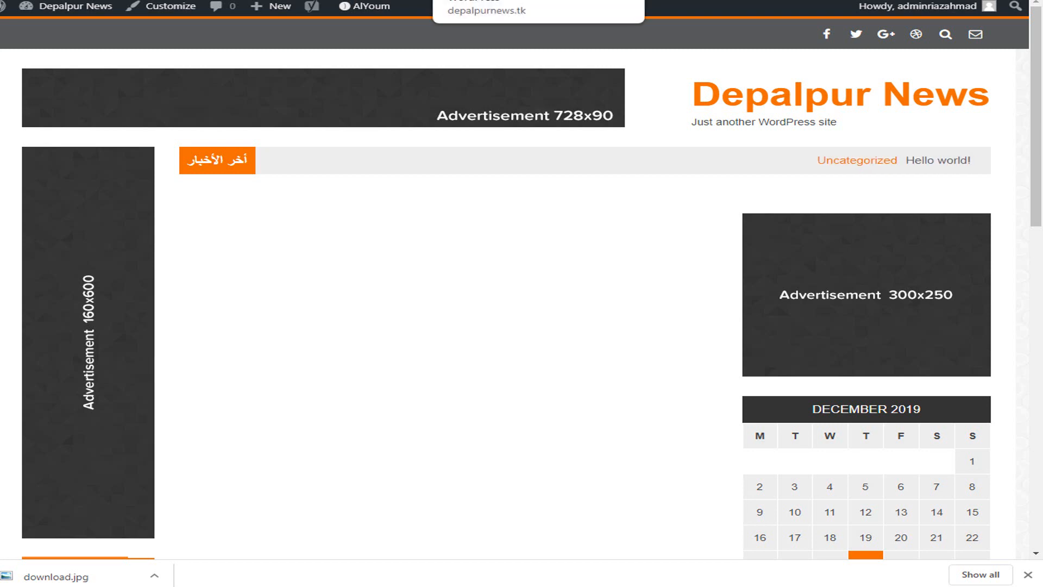
pyautogui.click(500, 0)
# - Start Install Complete Demo for Demo Arabic and close the Revolution Slider activation notice
pyautogui.click(380, 1)
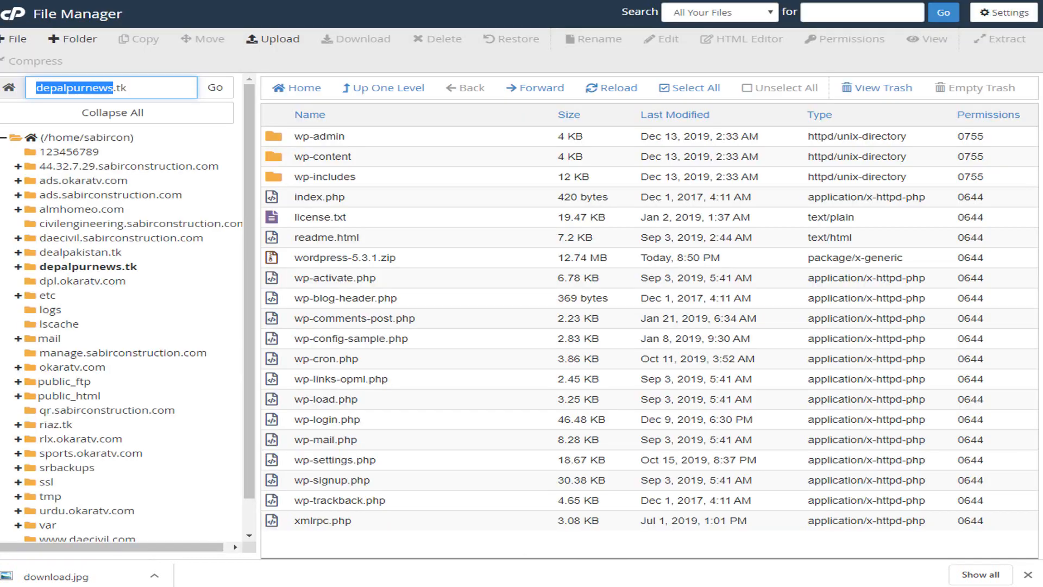
pyautogui.click(489, 1)
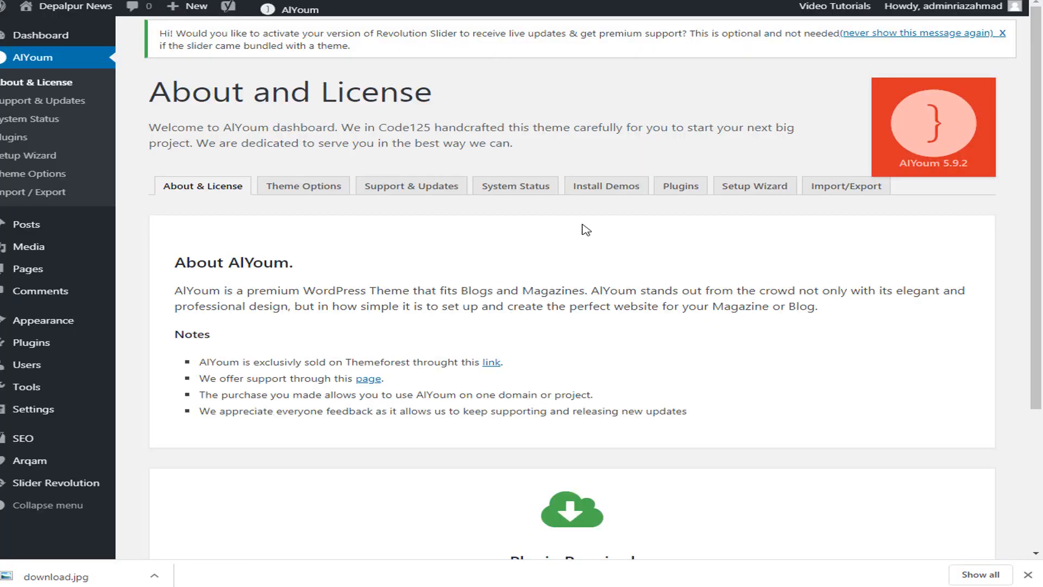
pyautogui.scroll(-4, 586, 230)
pyautogui.scroll(4, 803, 289)
pyautogui.click(603, 195)
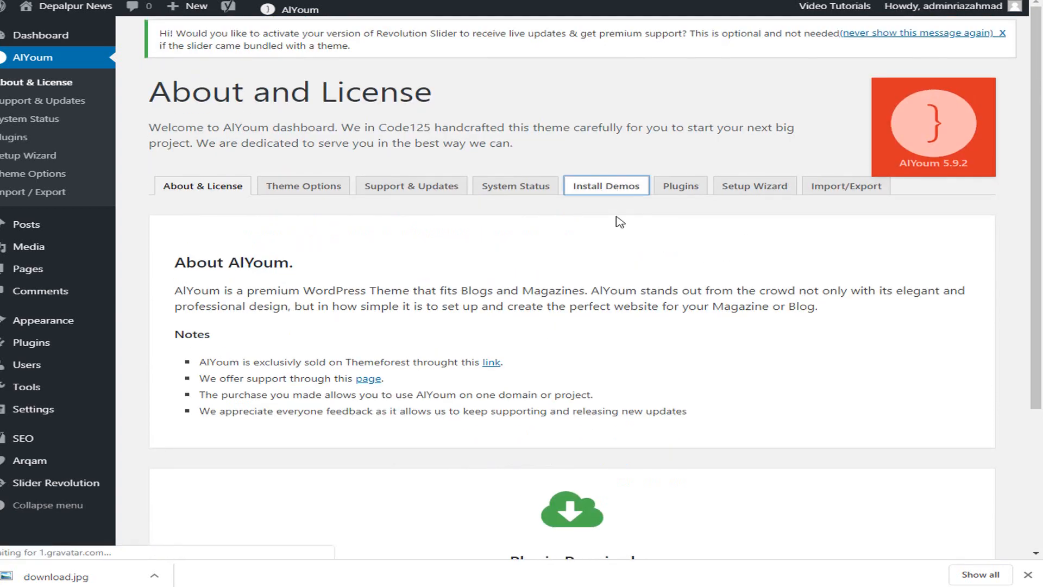
pyautogui.scroll(-20, 1041, 357)
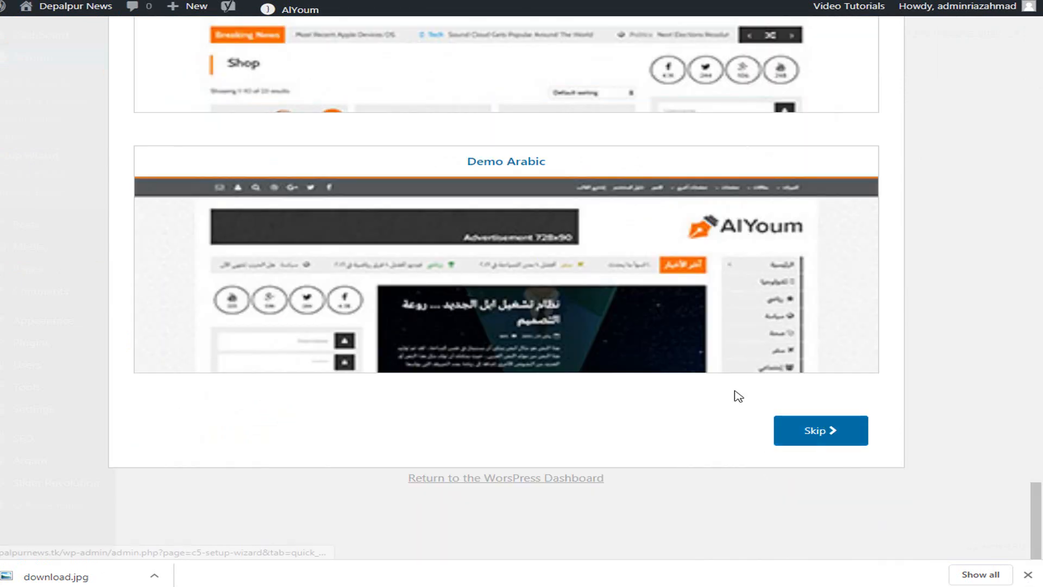
pyautogui.moveTo(490, 234)
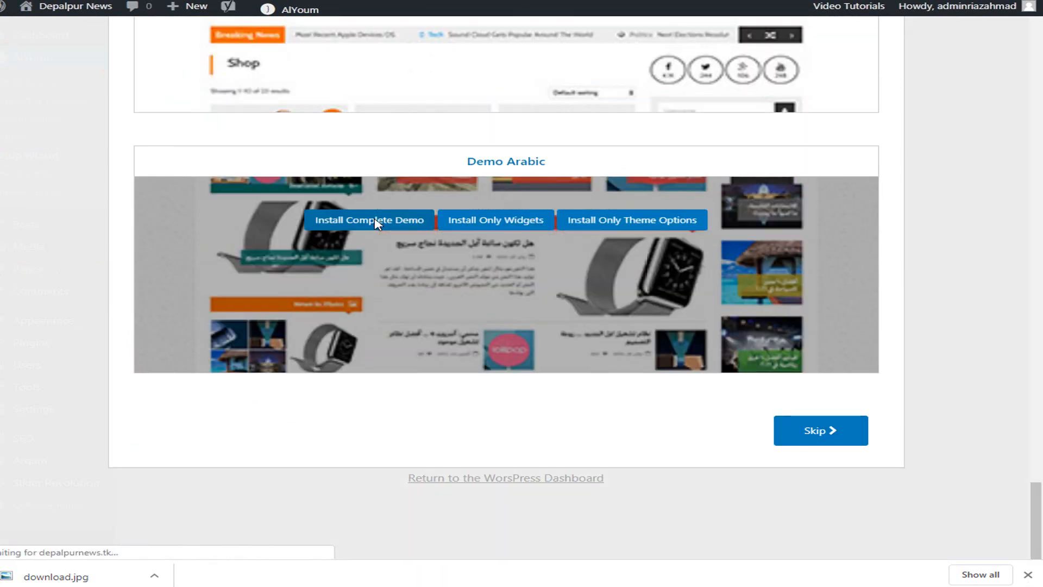
pyautogui.click(376, 223)
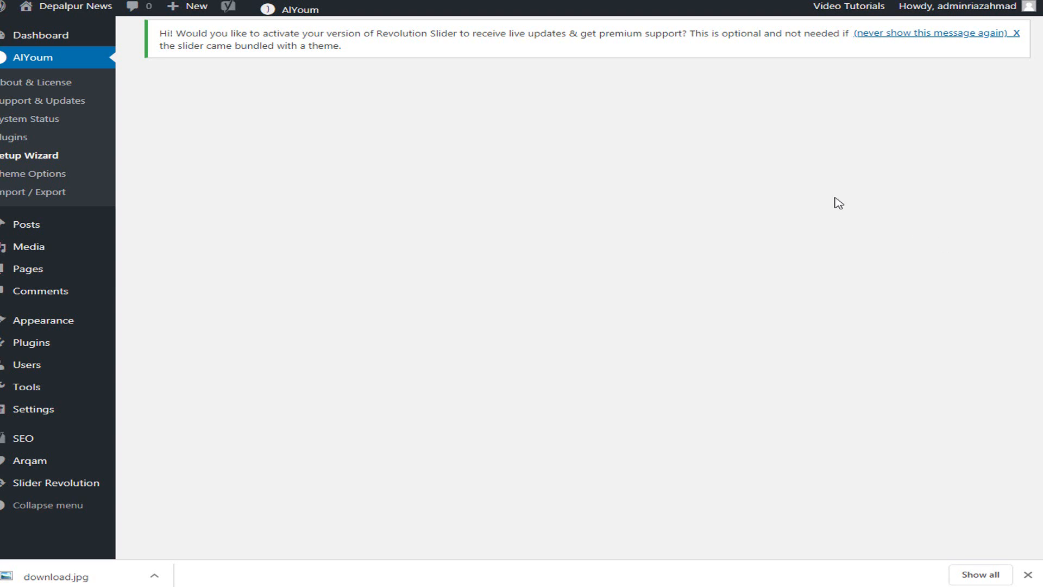
pyautogui.click(1017, 34)
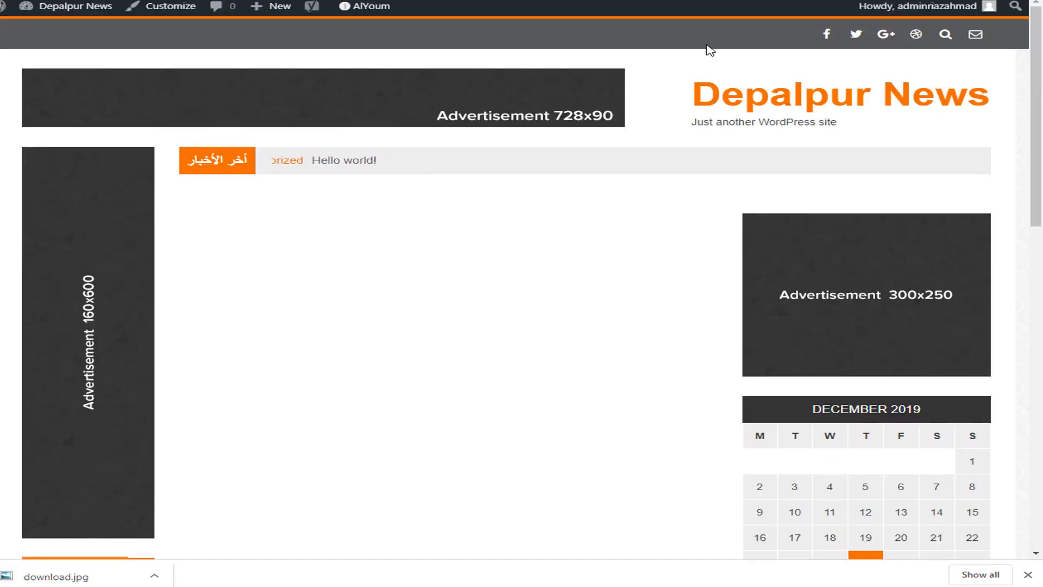
pyautogui.moveTo(1042, 115); pyautogui.dragTo(1042, 461)
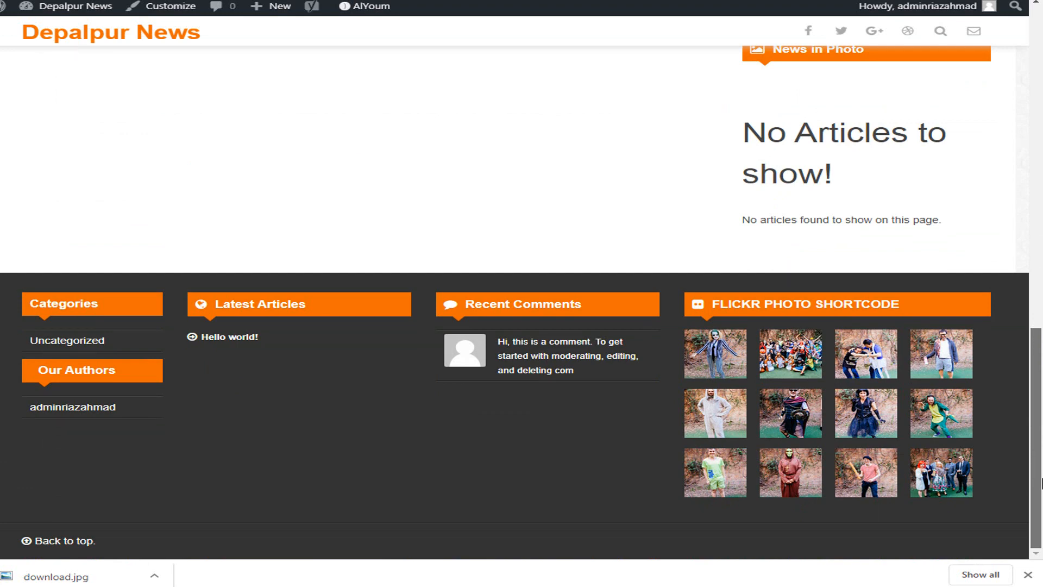
pyautogui.moveTo(1041, 483); pyautogui.dragTo(1041, 89)
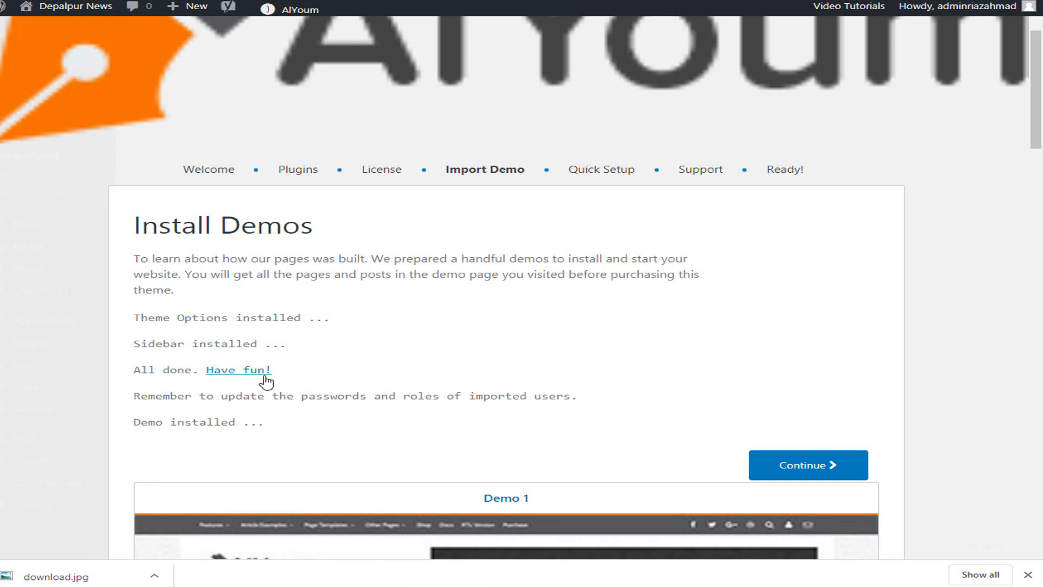
# - Continue past the 'Demo installed' message and leave Quick Setup for the WordPress dashboard
pyautogui.scroll(-5, 559, 477)
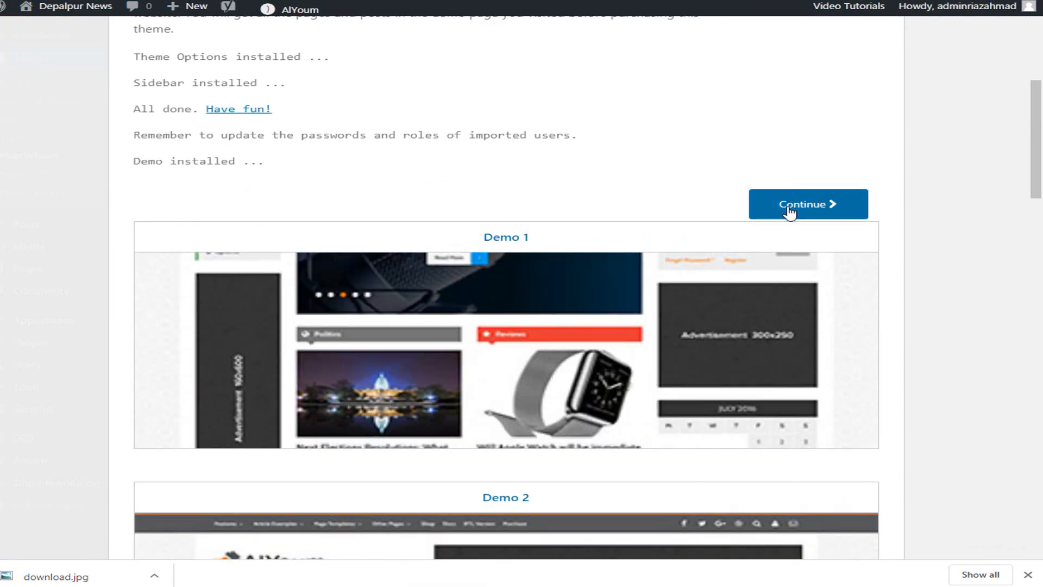
pyautogui.click(794, 209)
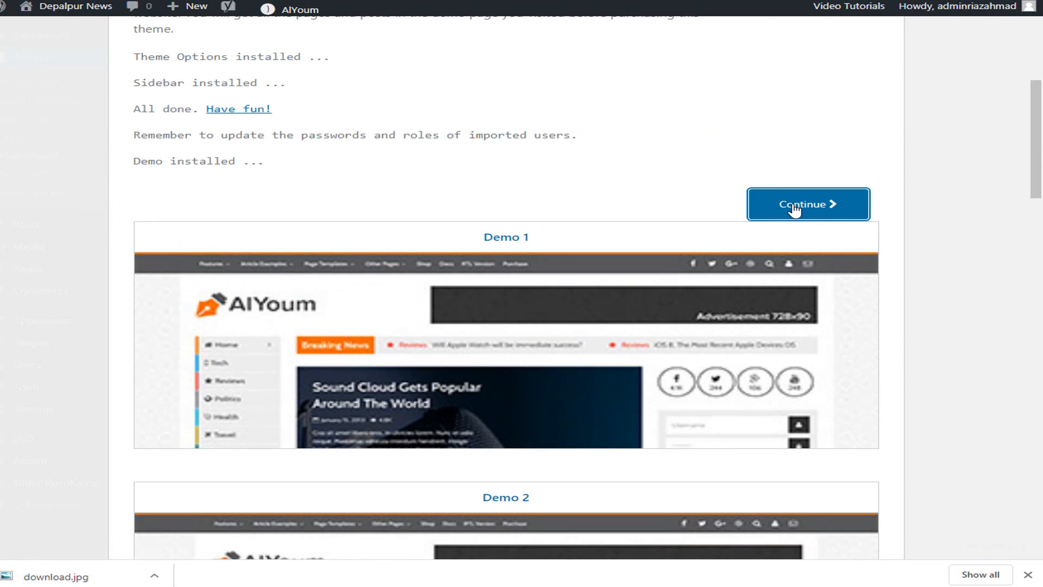
pyautogui.scroll(-5, 622, 242)
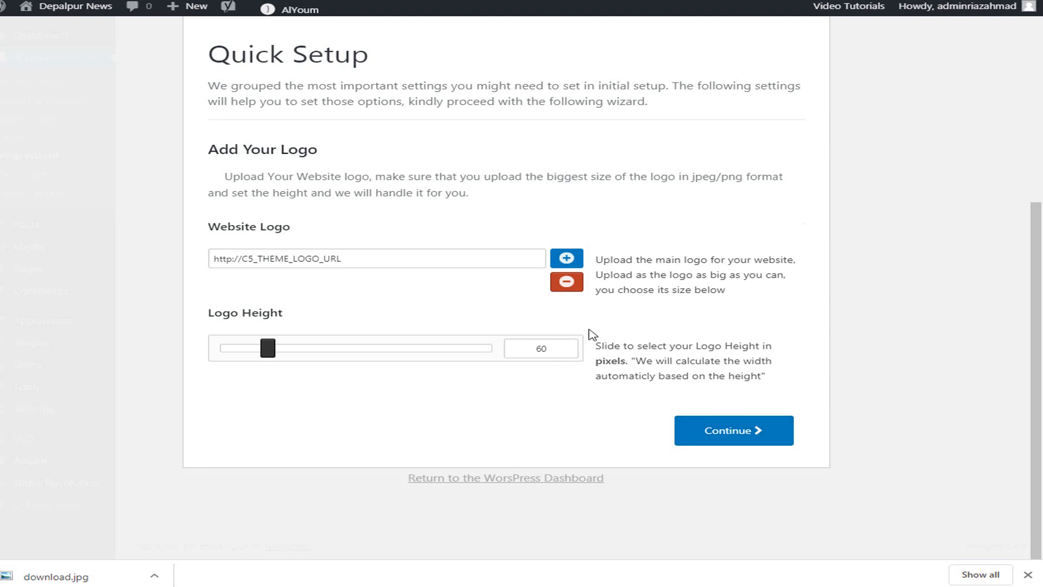
pyautogui.click(512, 481)
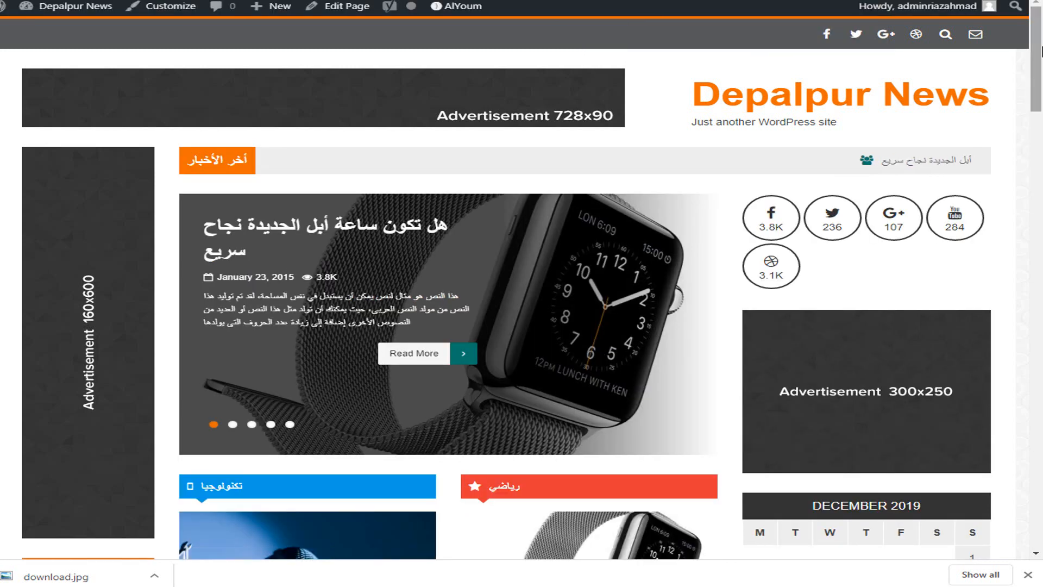
# - Scroll through the home page's Most Popular, News in Photo and footer Latest Articles sections
pyautogui.moveTo(1041, 51); pyautogui.dragTo(1038, 518)
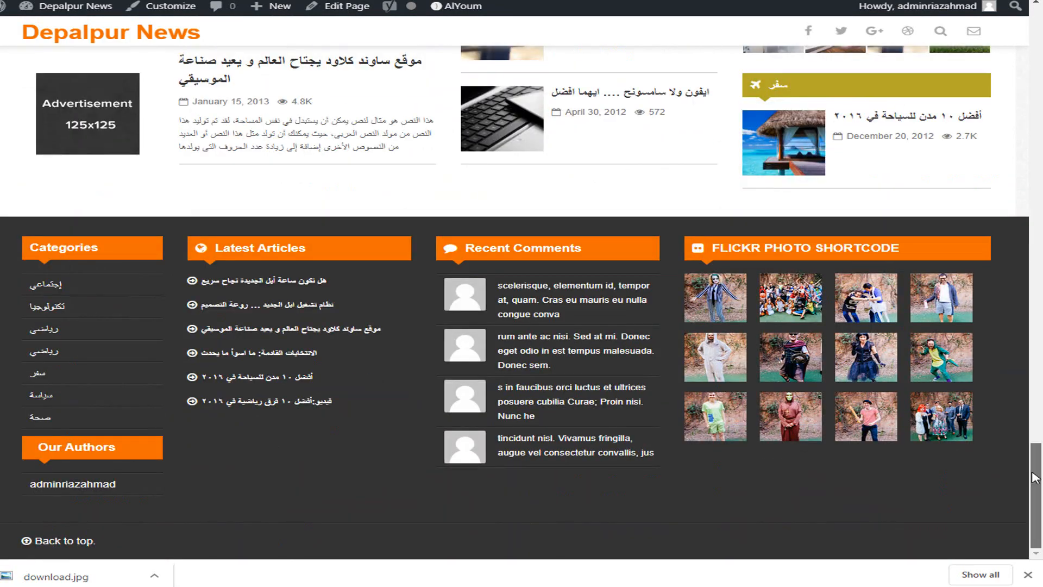
pyautogui.moveTo(1035, 477); pyautogui.dragTo(1035, 36)
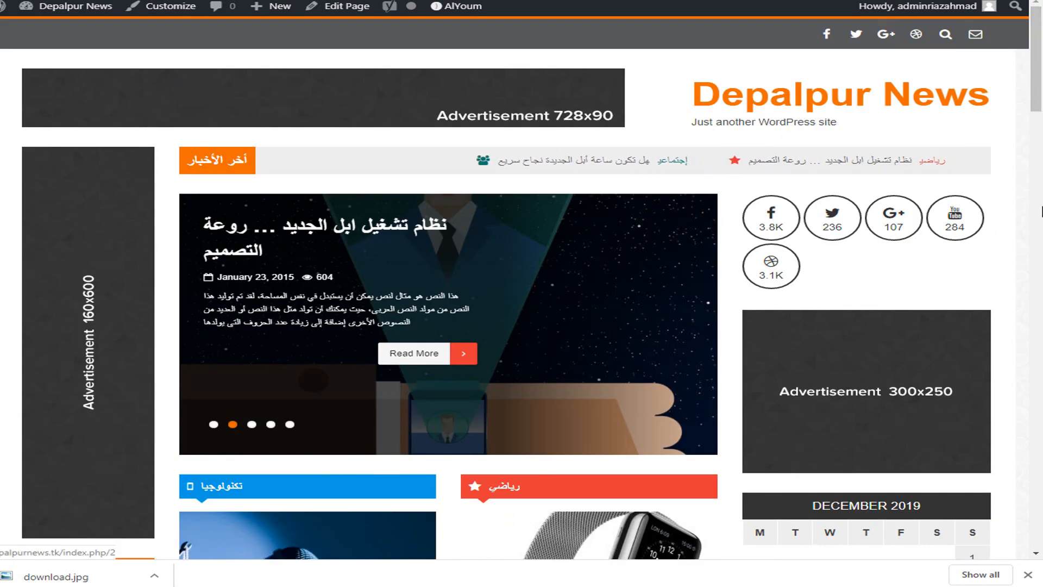
pyautogui.scroll(-3, 1042, 212)
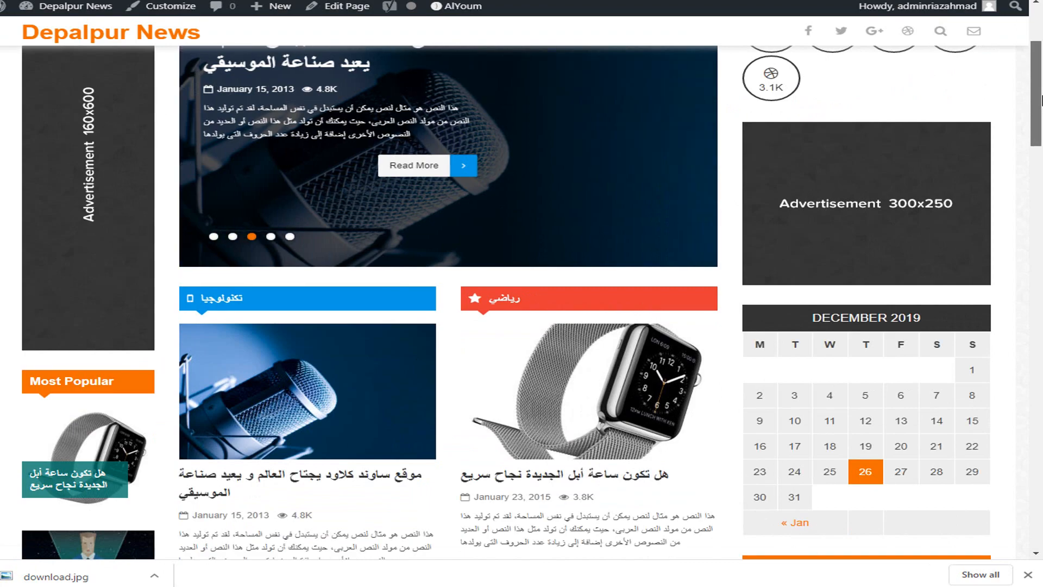
pyautogui.moveTo(1041, 101); pyautogui.dragTo(1041, 54)
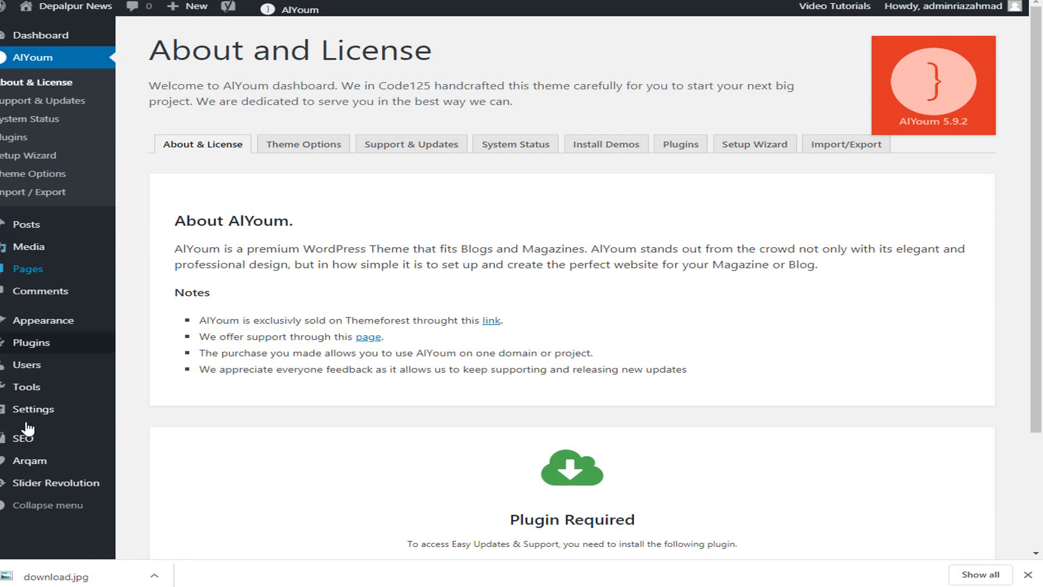
# - In General Settings, select اردو (Urdu) from the Site Language list and save the changes
pyautogui.moveTo(34, 419)
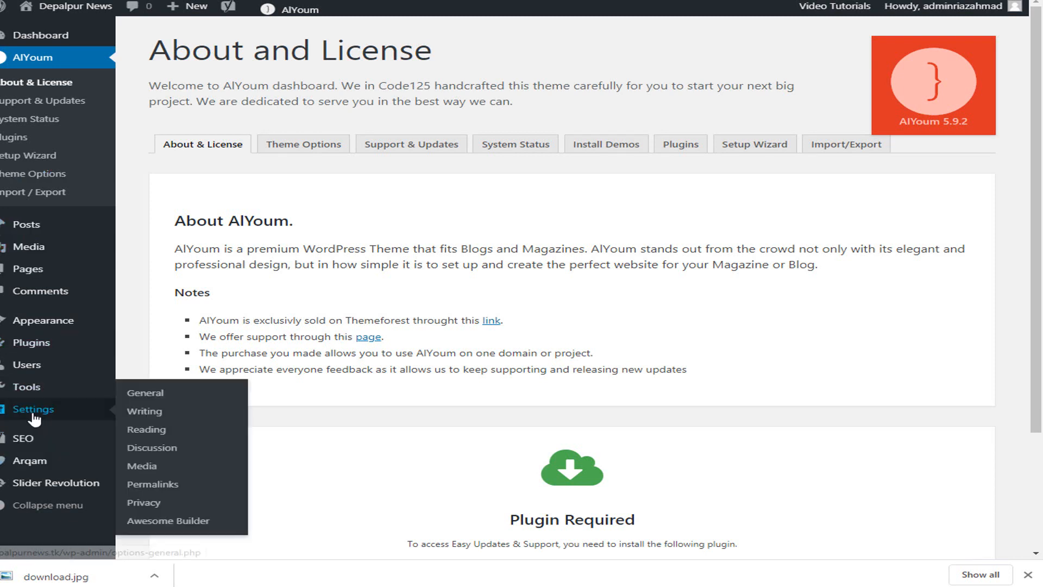
pyautogui.click(145, 391)
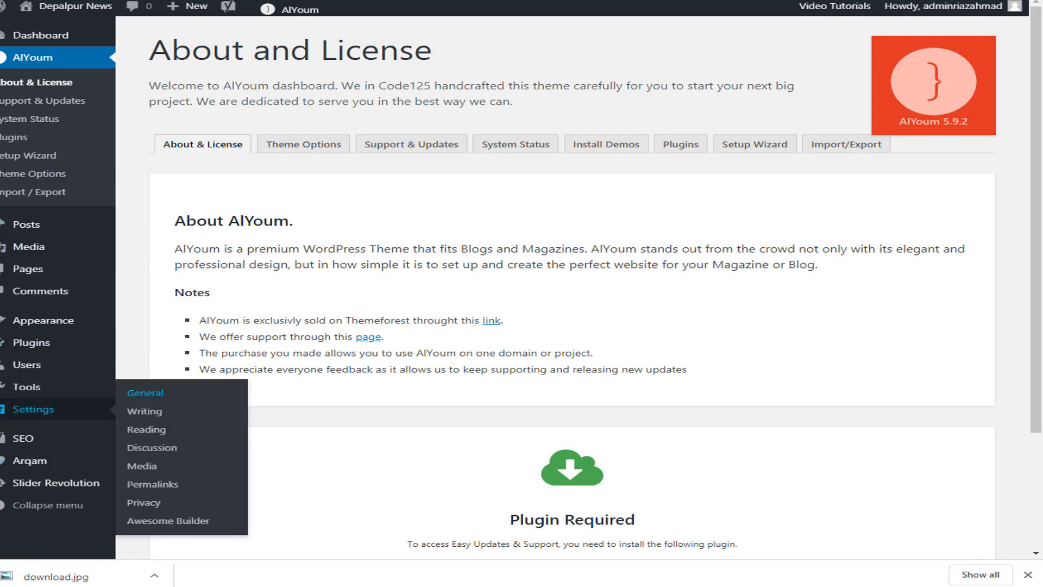
pyautogui.click(353, 0)
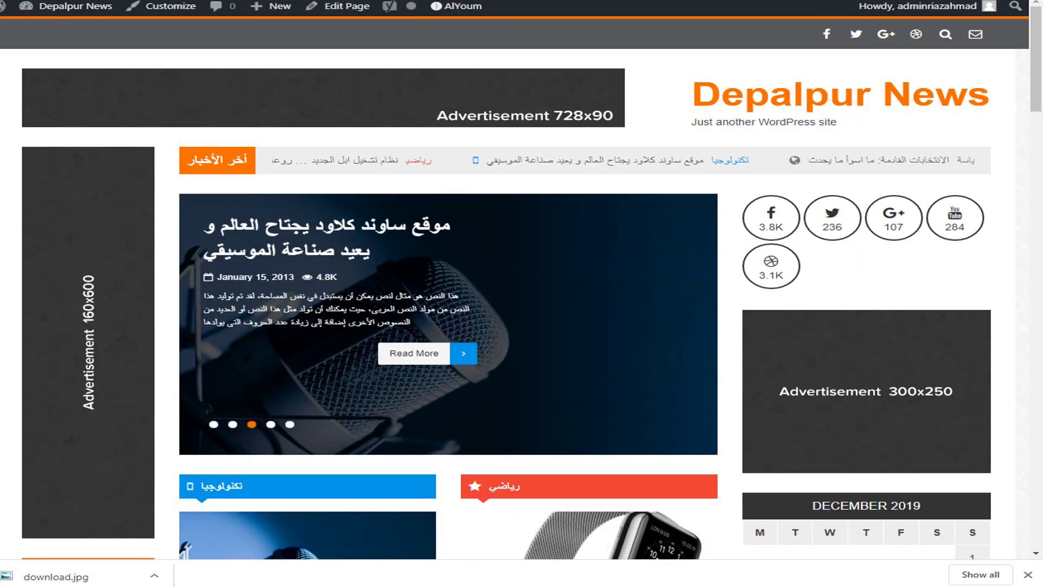
pyautogui.click(478, 0)
pyautogui.scroll(-3, 482, 418)
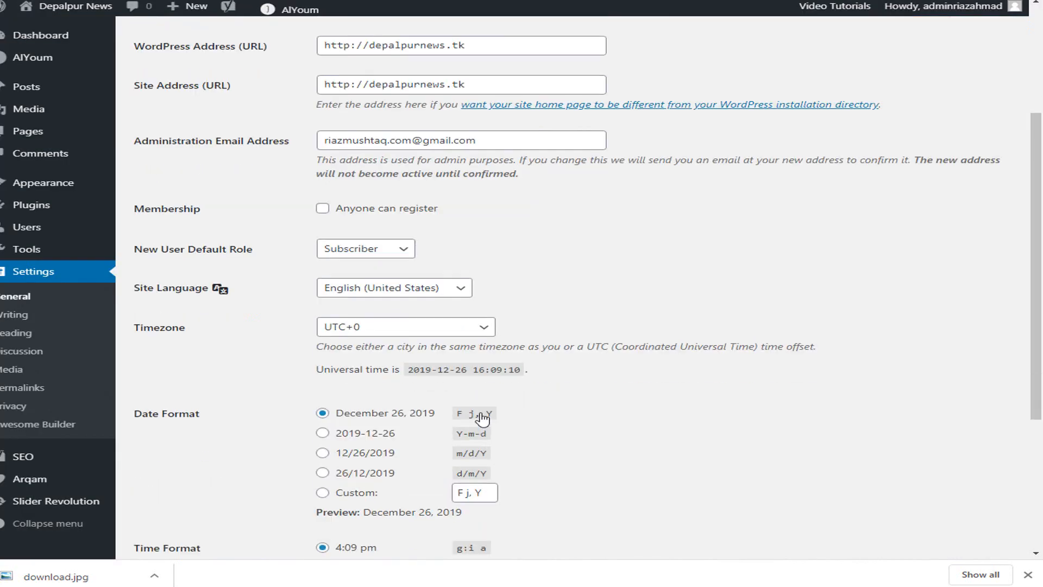
pyautogui.click(388, 293)
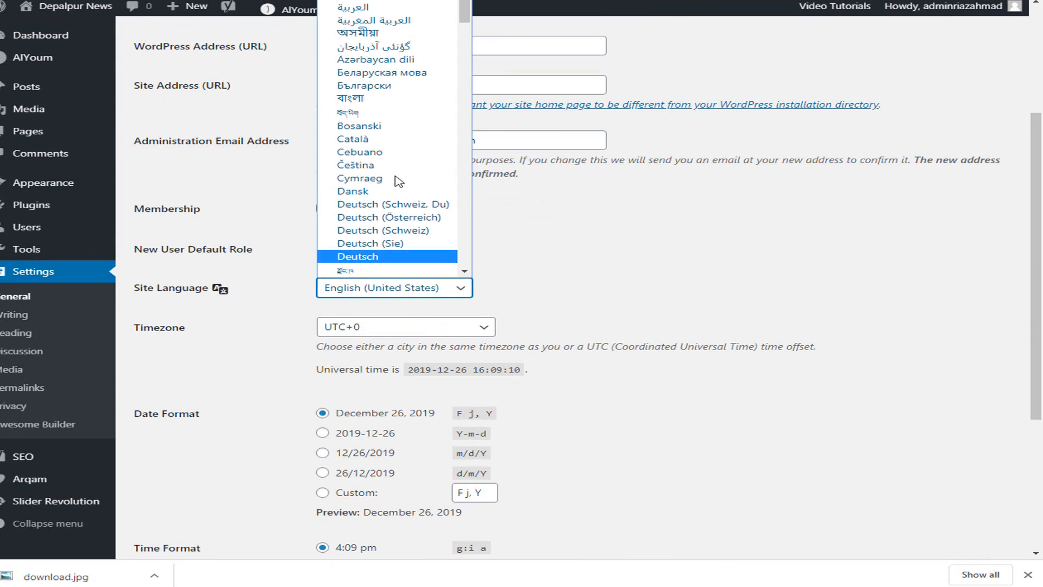
pyautogui.scroll(-10, 396, 217)
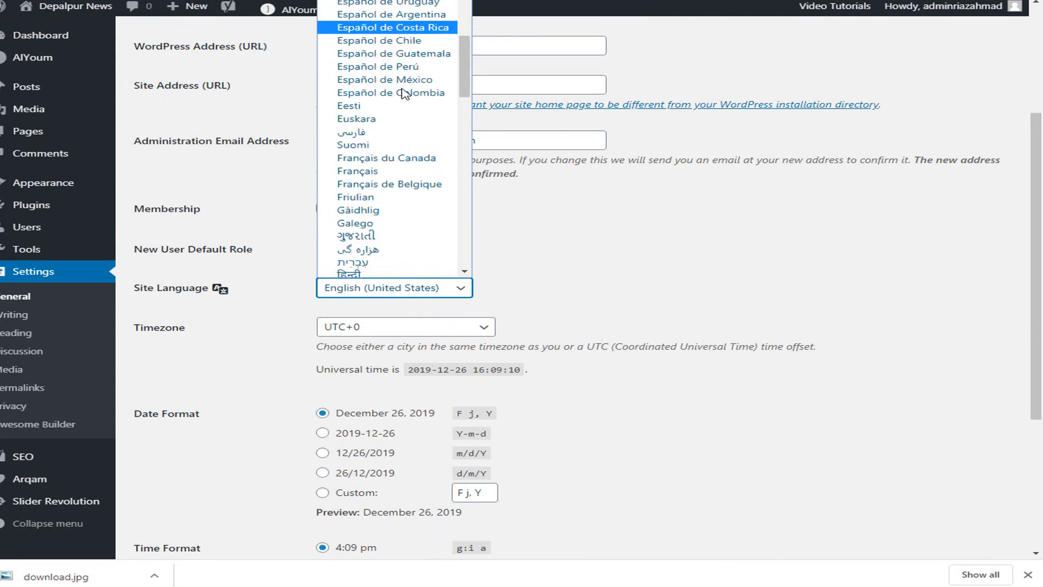
pyautogui.scroll(-10, 402, 250)
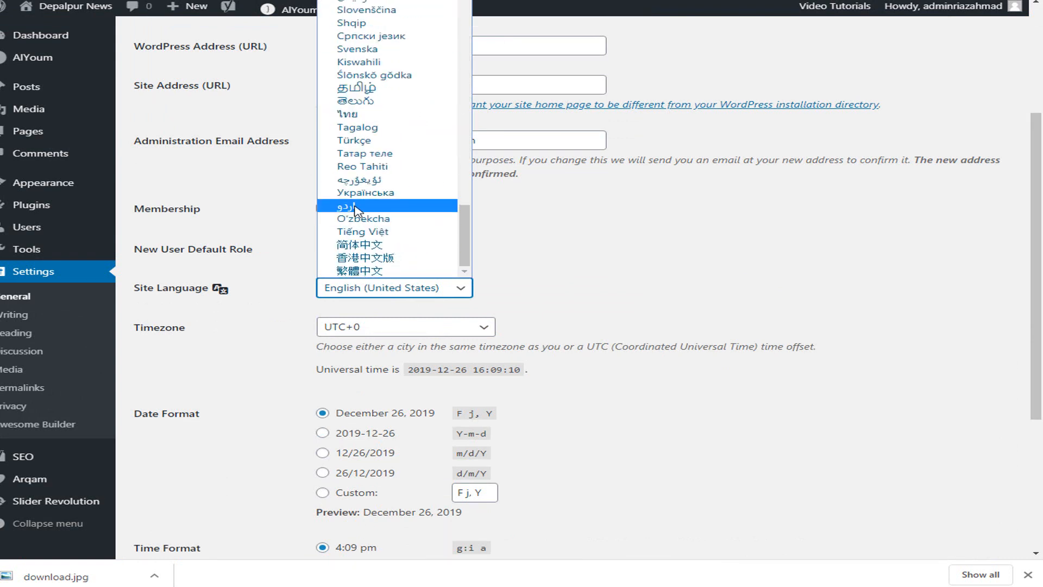
pyautogui.click(400, 254)
pyautogui.click(695, 285)
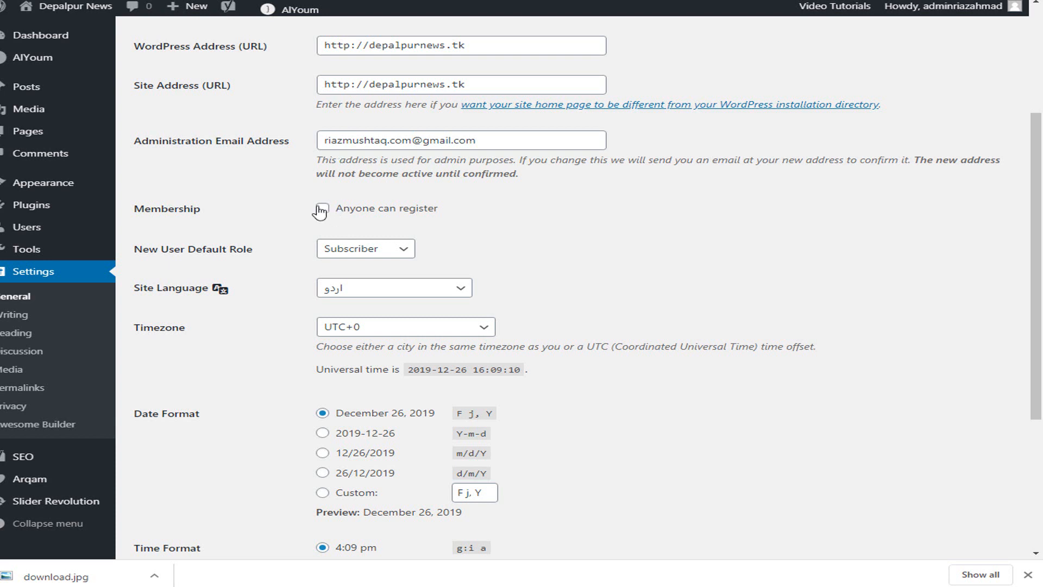
pyautogui.scroll(-4, 412, 274)
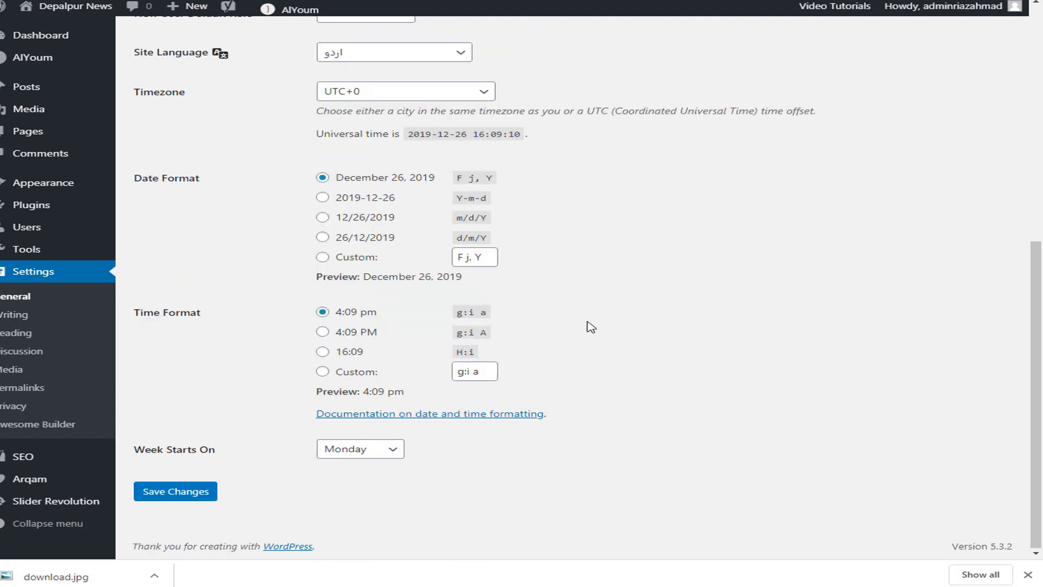
pyautogui.click(152, 493)
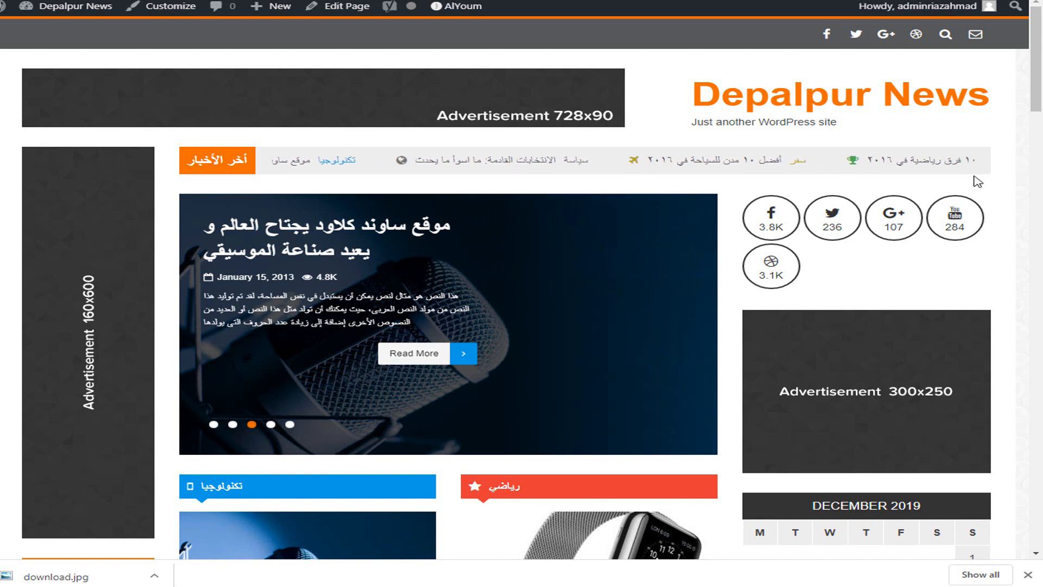
# - Reload the homepage, decline Chrome's translation offer, and scroll through the right-to-left Urdu layout
pyautogui.moveTo(1041, 24)
pyautogui.mouseDown()
pyautogui.moveTo(1041, 47)
pyautogui.moveTo(1041, 33)
pyautogui.mouseUp()
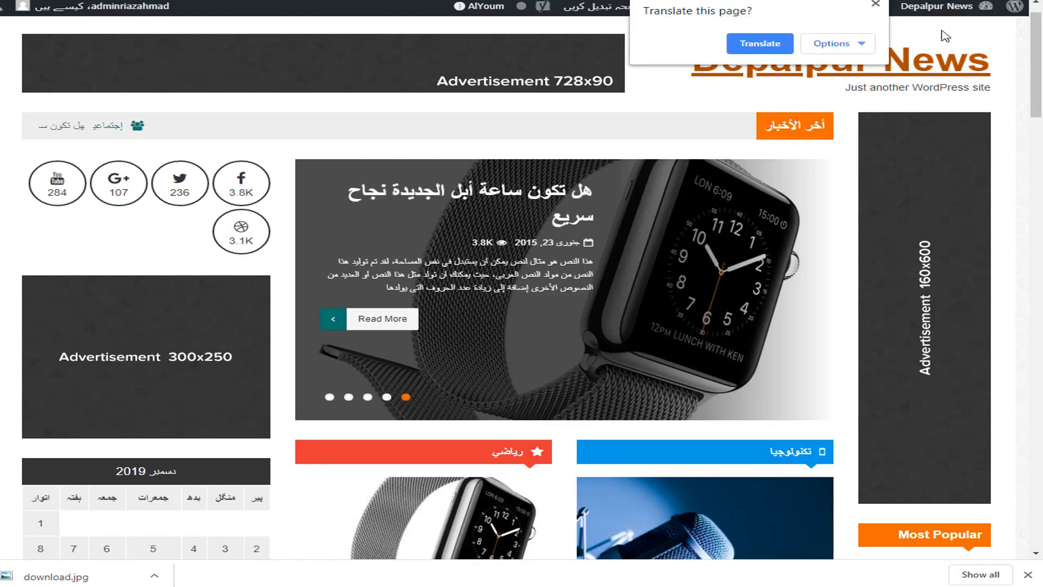
pyautogui.click(875, 5)
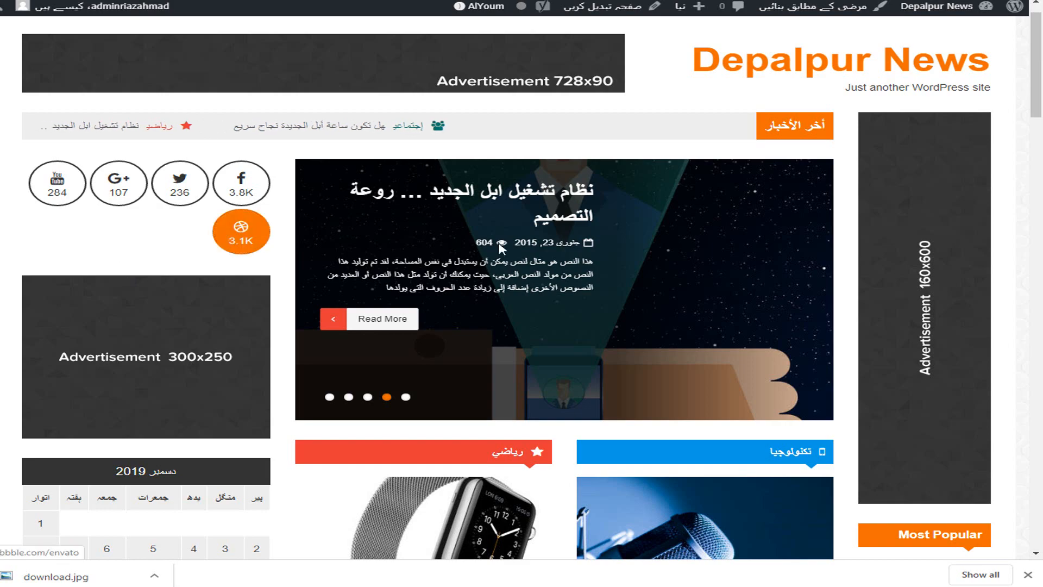
pyautogui.scroll(-3, 812, 220)
pyautogui.scroll(-5, 1041, 224)
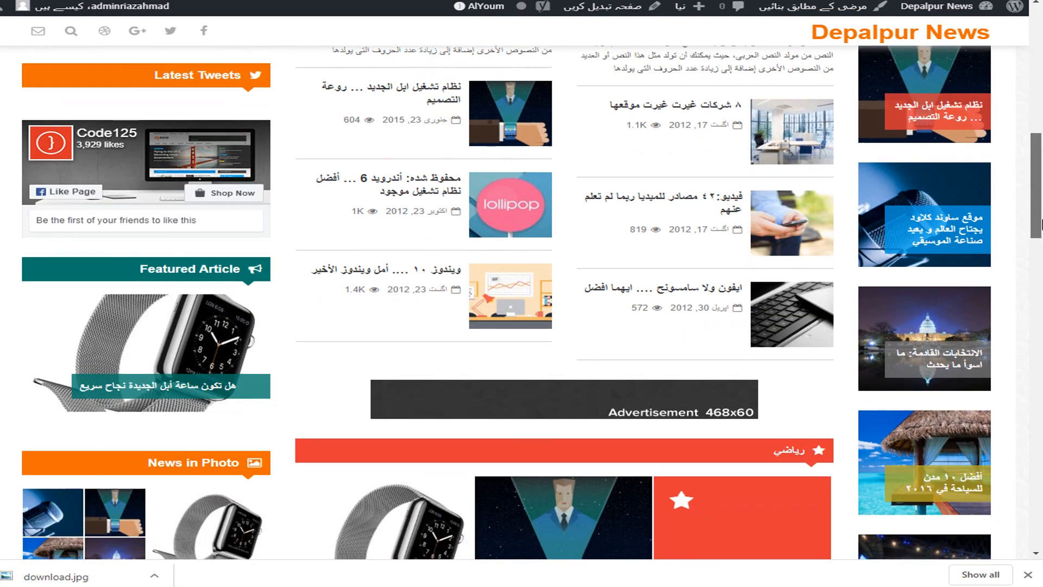
pyautogui.moveTo(1040, 223); pyautogui.dragTo(1040, 251)
pyautogui.scroll(6, 1040, 69)
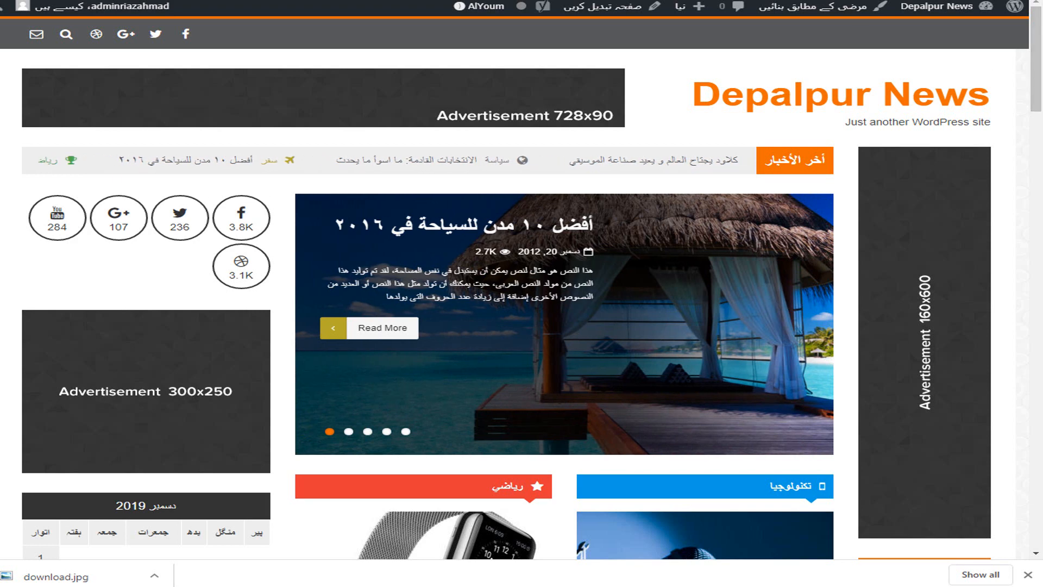
# - Return to the admin tab and go to Plugins (پلگ انز) > Add New (نئی شامل کریں)
pyautogui.click(544, 0)
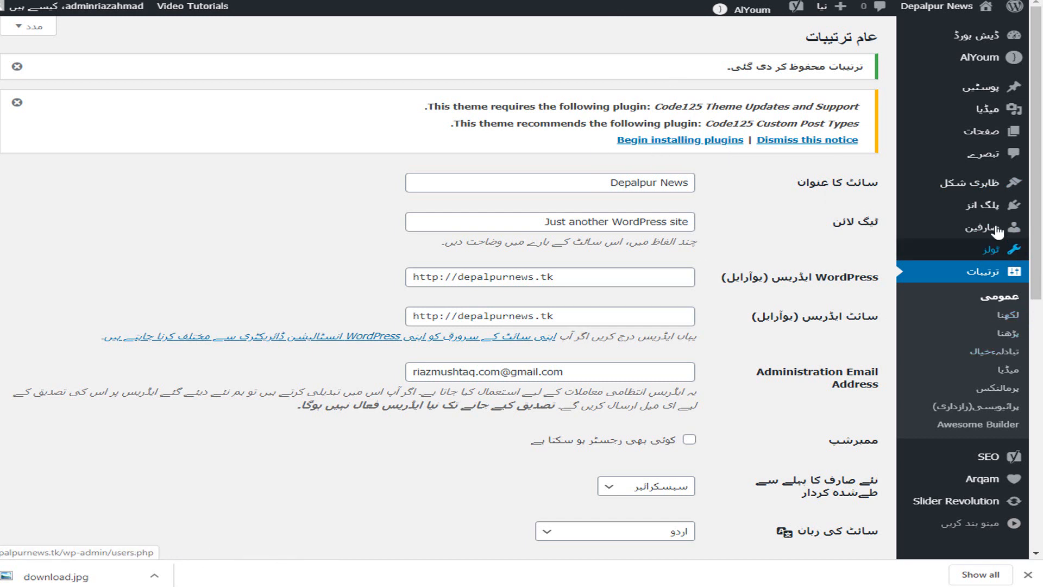
pyautogui.moveTo(983, 205)
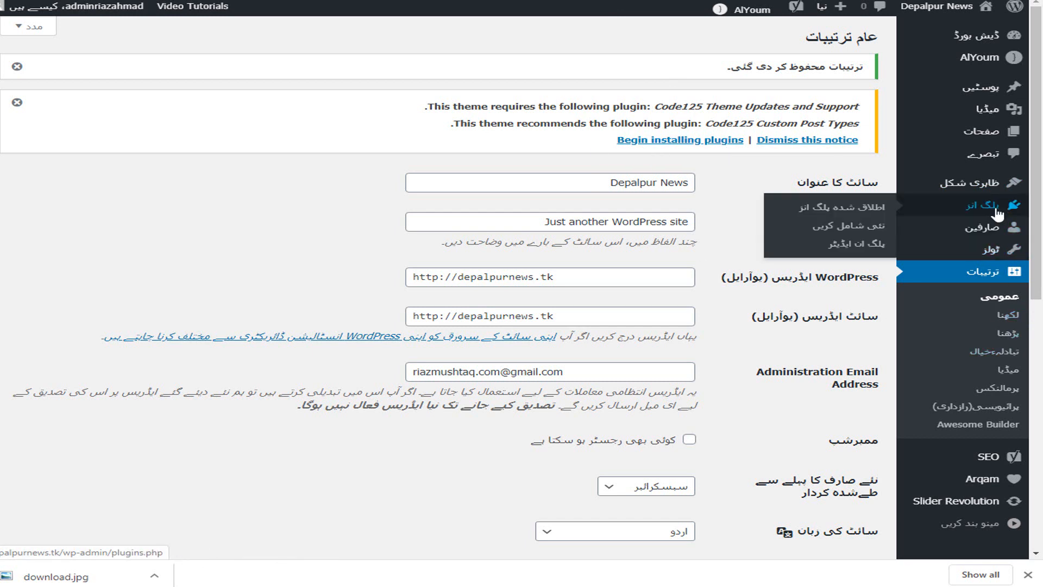
pyautogui.click(860, 232)
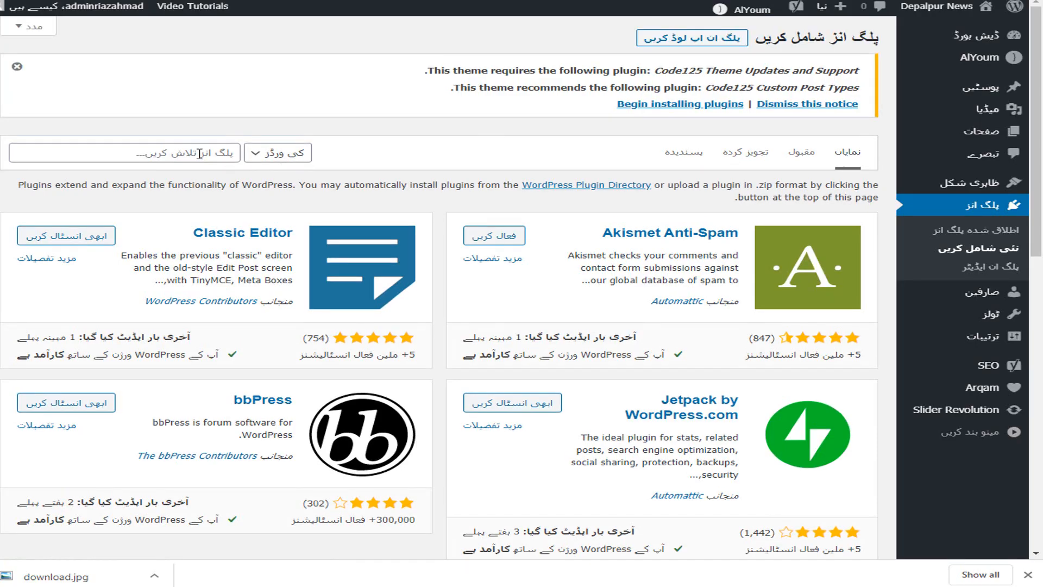
# - Search the plugin directory for 'urdu key', clearing stray Urdu characters first
pyautogui.click(183, 150)
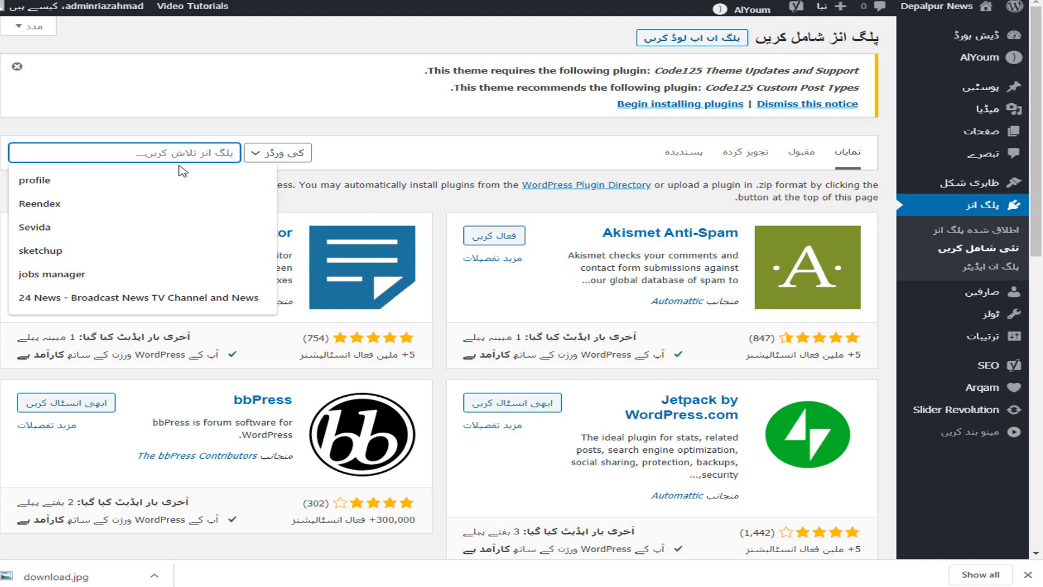
pyautogui.write('ئرا')
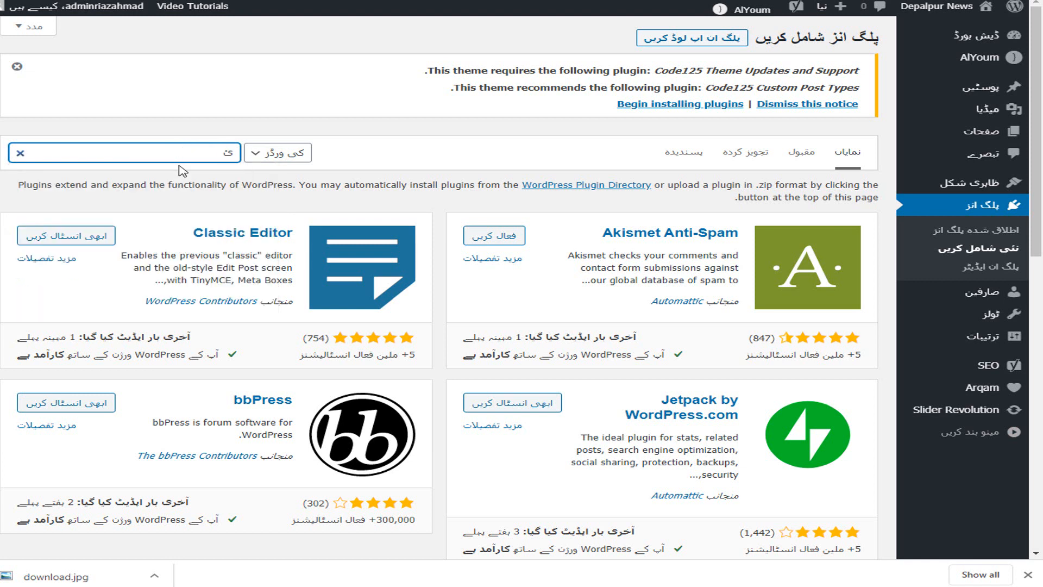
pyautogui.press('BackSpace')
pyautogui.write('ئ')
pyautogui.press('BackSpace')
pyautogui.write('ur')
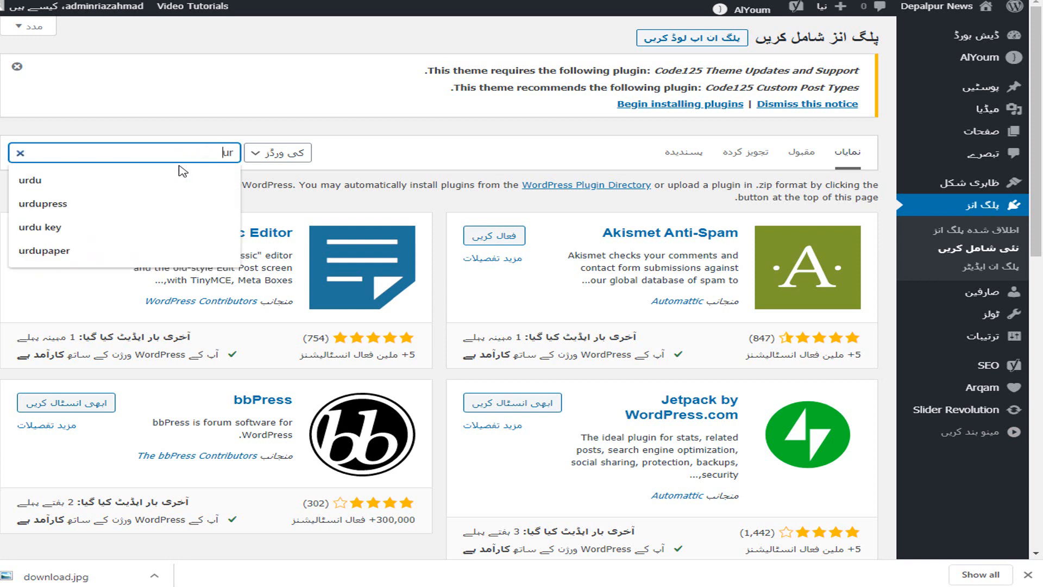
pyautogui.write('du ke')
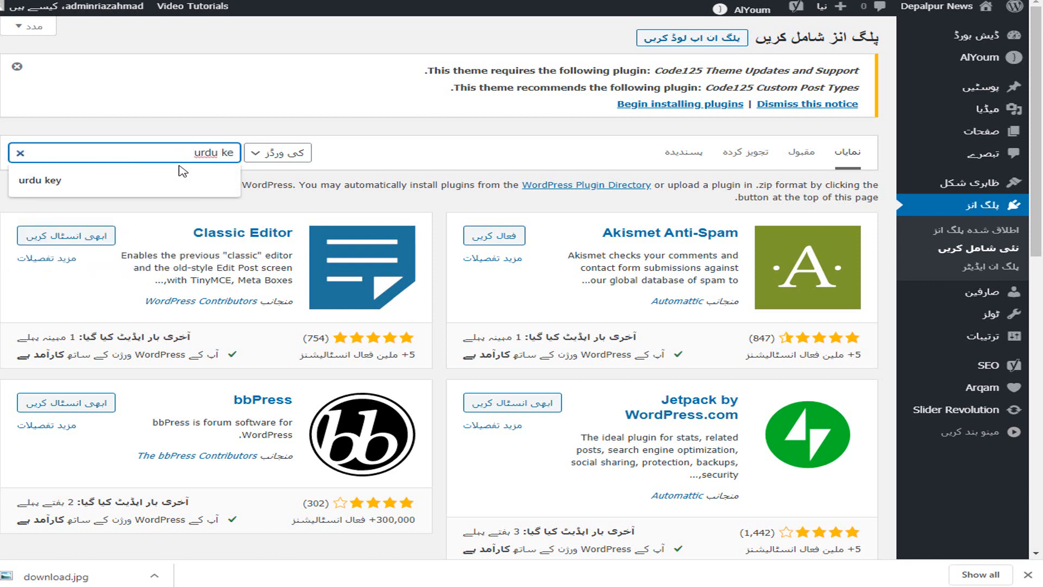
pyautogui.write('y')
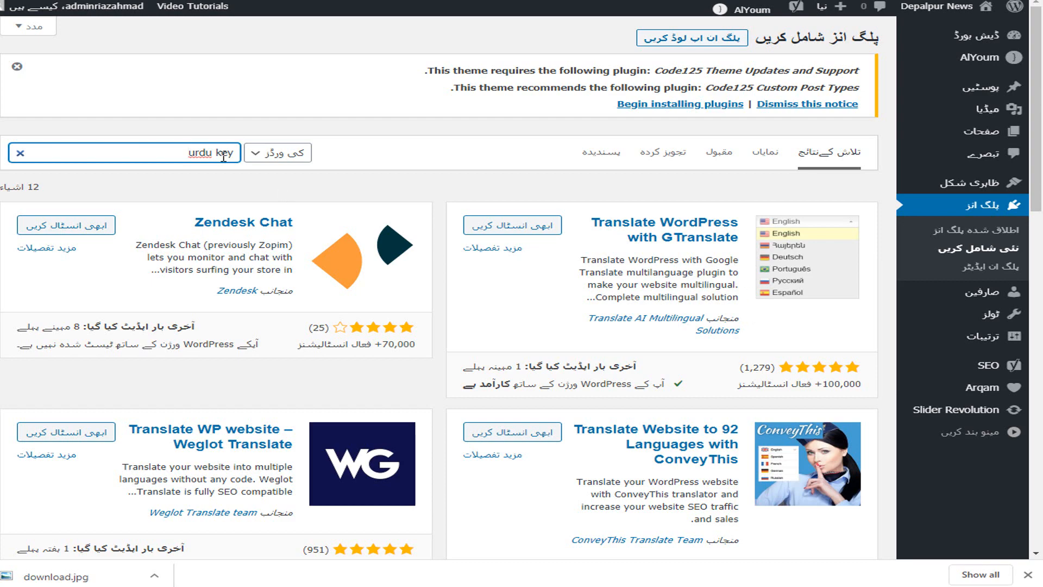
# - Browse the results, then replace the query with 'urdu keyboard'
pyautogui.scroll(-5, 304, 193)
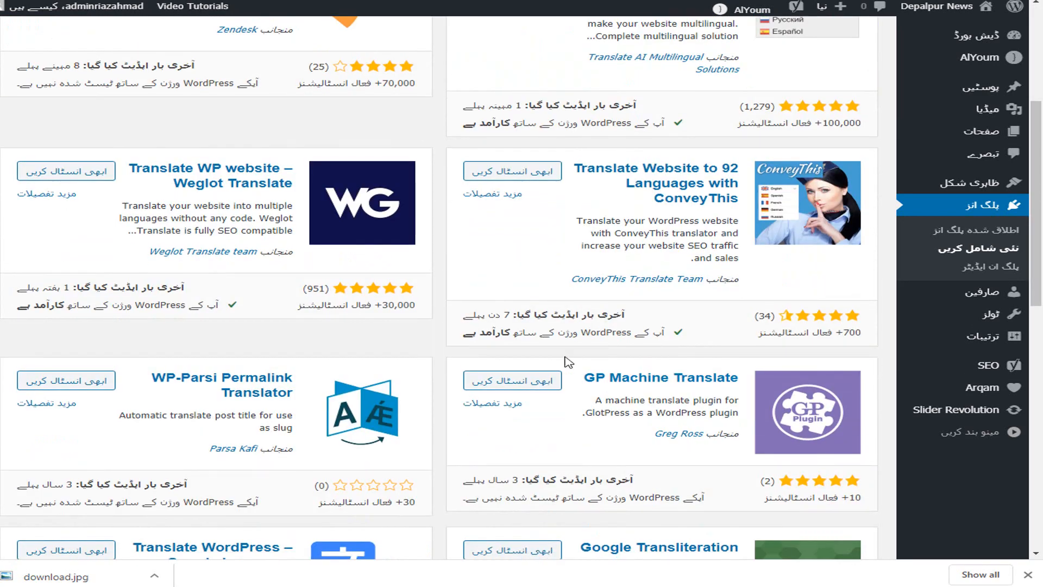
pyautogui.scroll(-10, 568, 361)
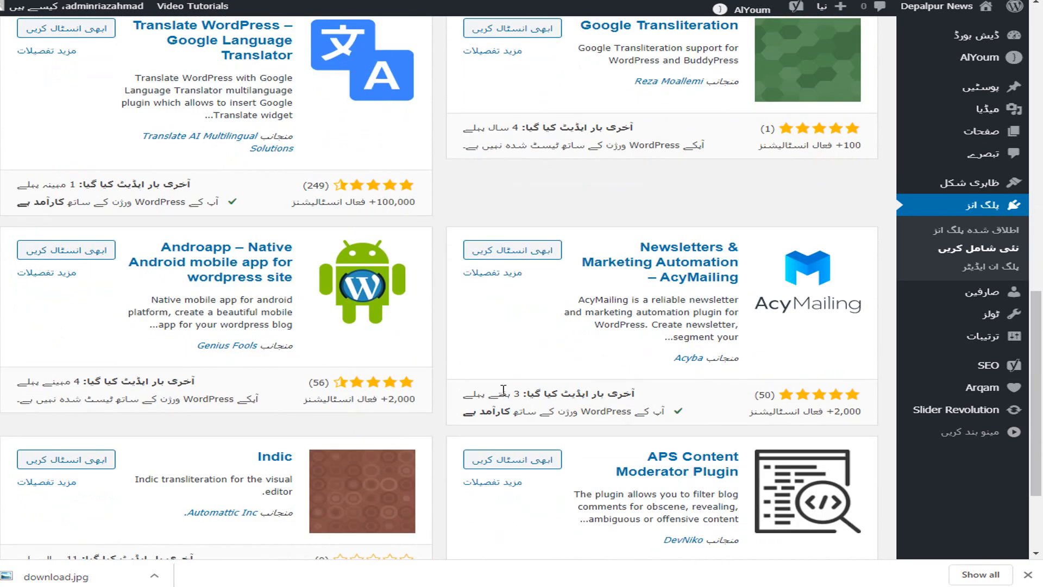
pyautogui.scroll(-3, 594, 404)
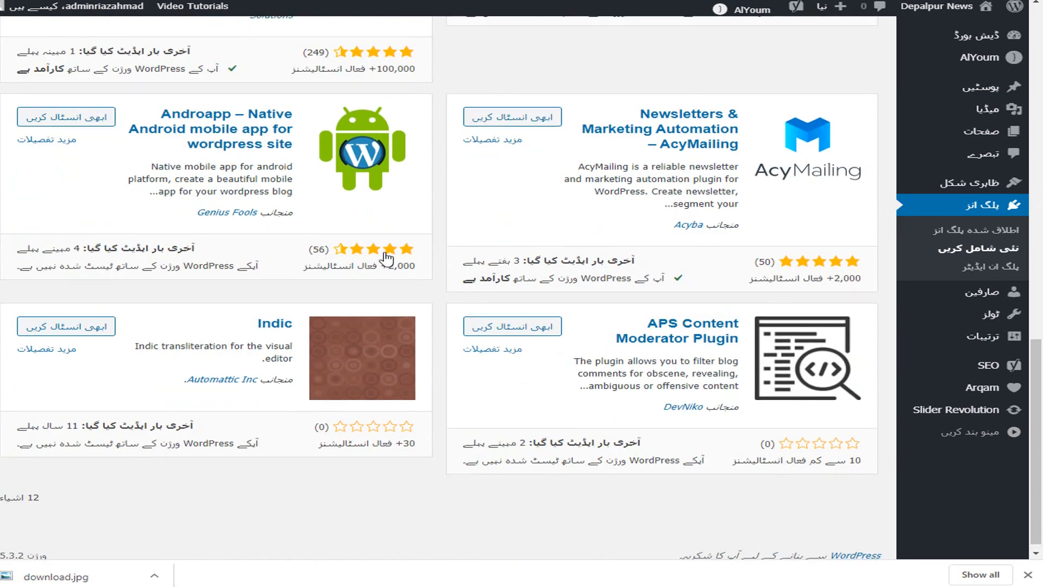
pyautogui.scroll(13, 301, 158)
pyautogui.scroll(5, 302, 159)
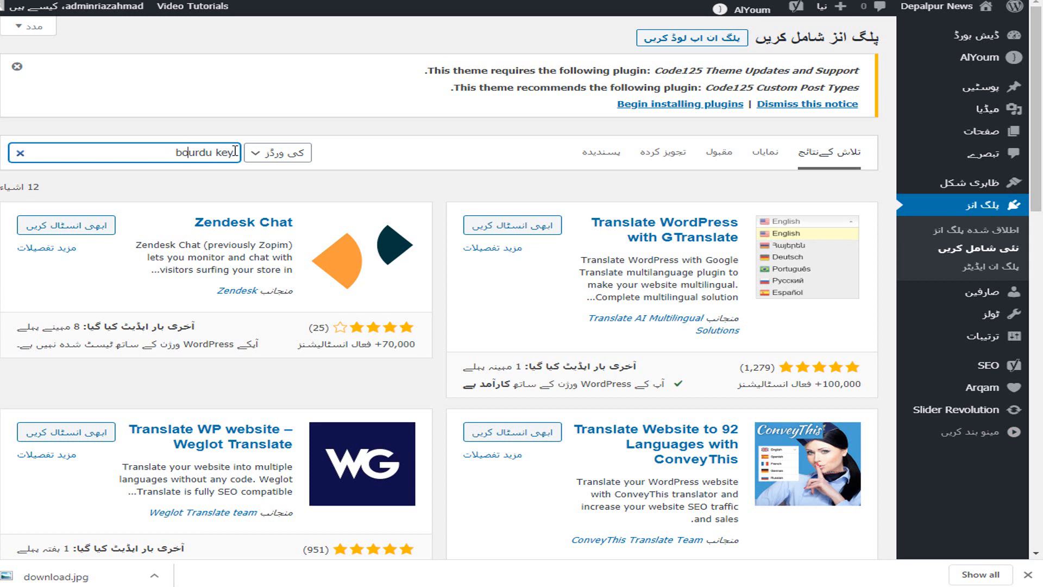
pyautogui.hotkey('ctrl', 'a')
pyautogui.write('urdu k')
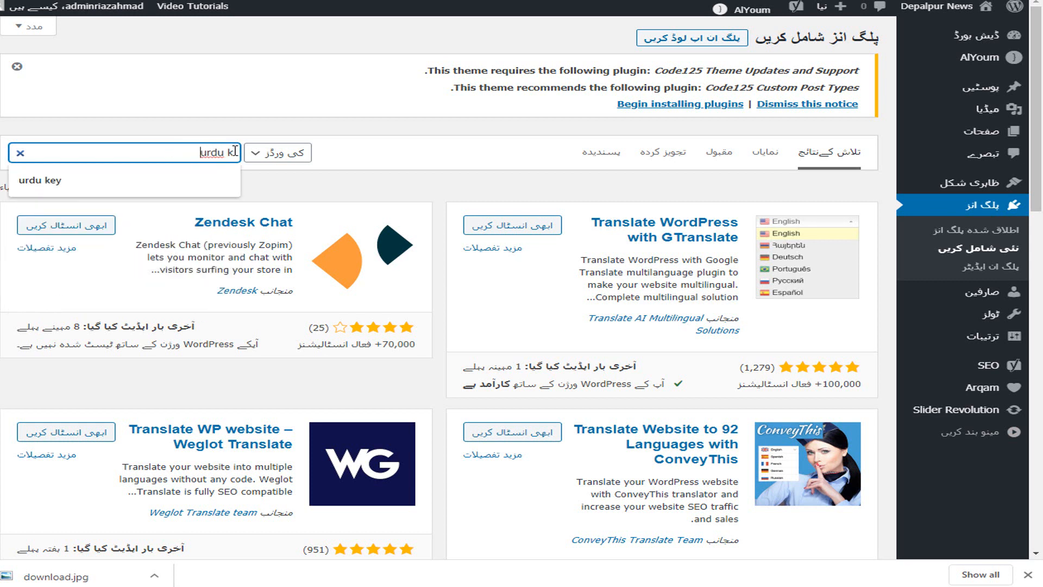
pyautogui.write('eyboar')
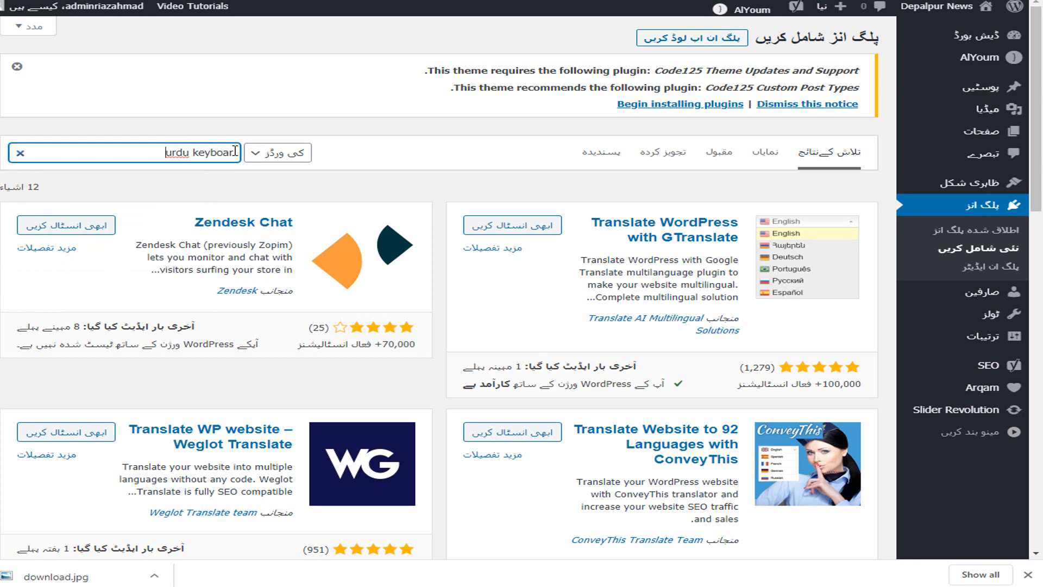
pyautogui.write('d')
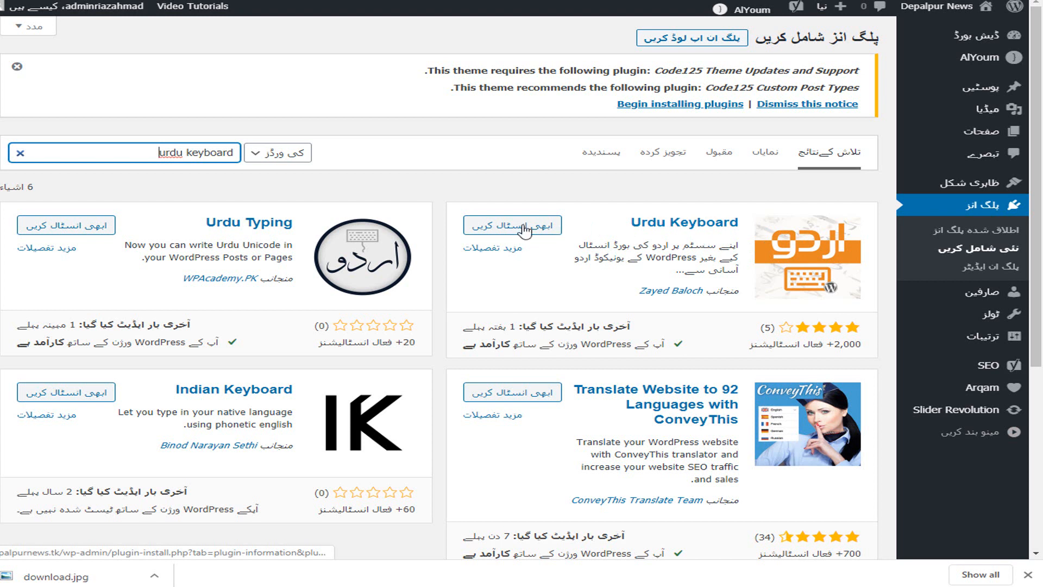
# - Install the Urdu Keyboard plugin and activate it
pyautogui.click(506, 231)
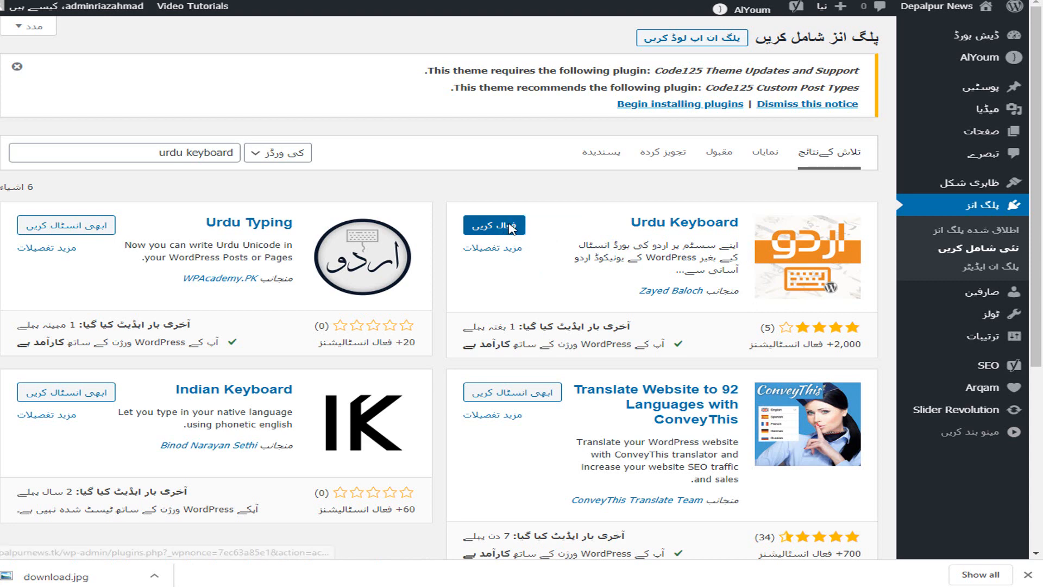
pyautogui.click(510, 227)
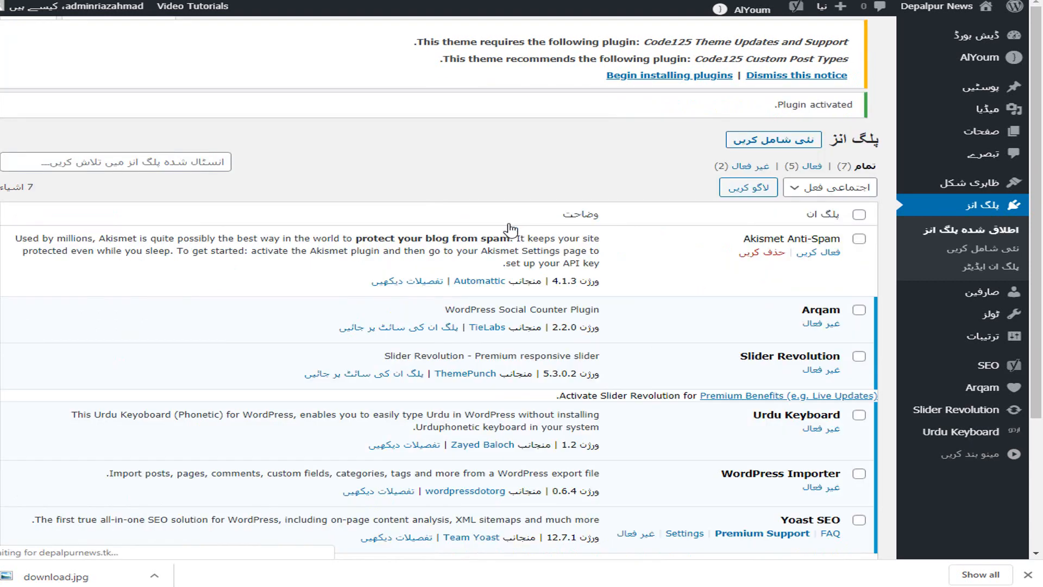
pyautogui.moveTo(994, 187)
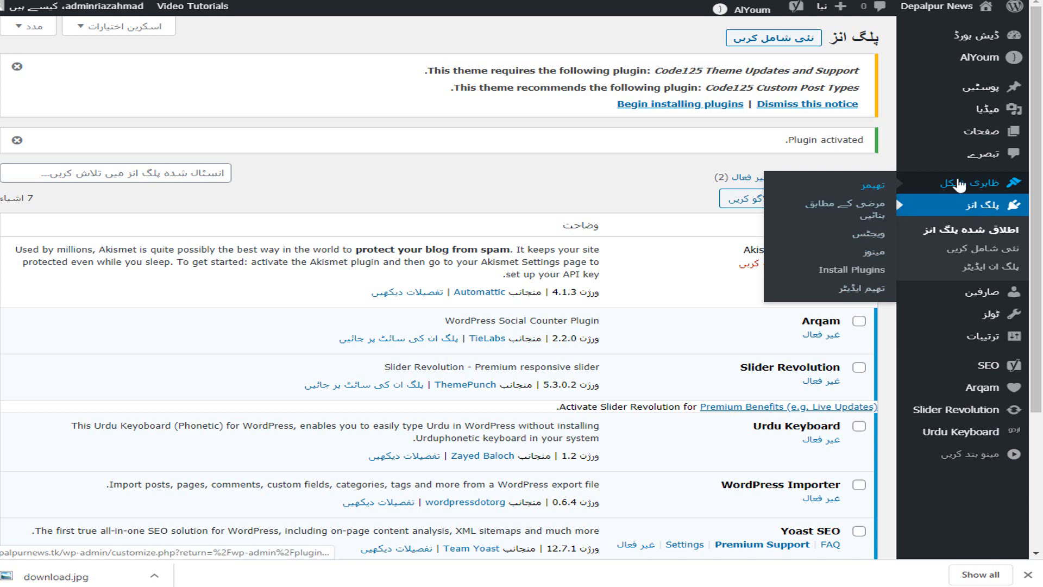
pyautogui.moveTo(992, 61)
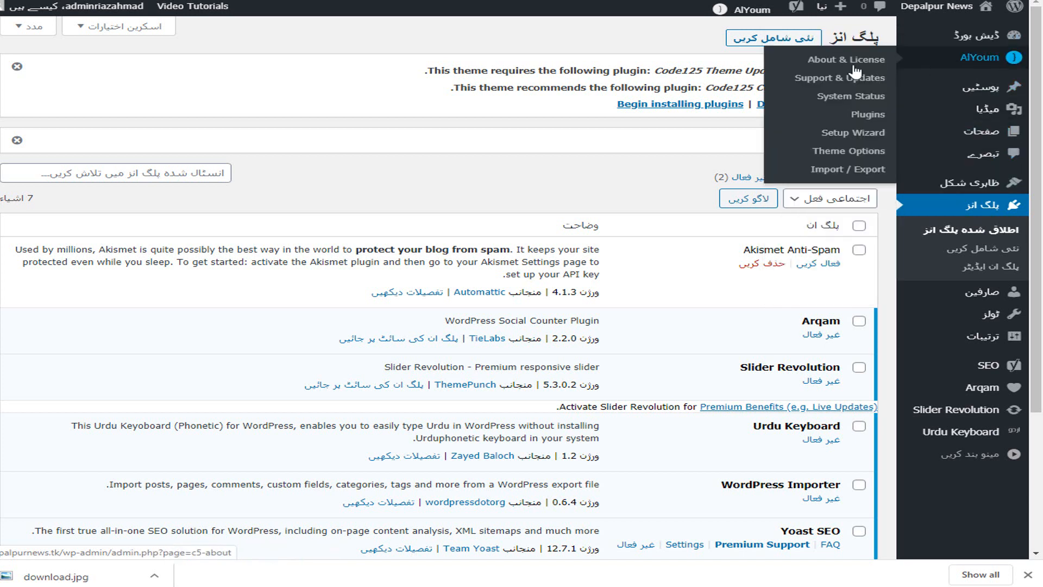
# - Open AlYoum Theme Options and look through the General settings
pyautogui.click(849, 157)
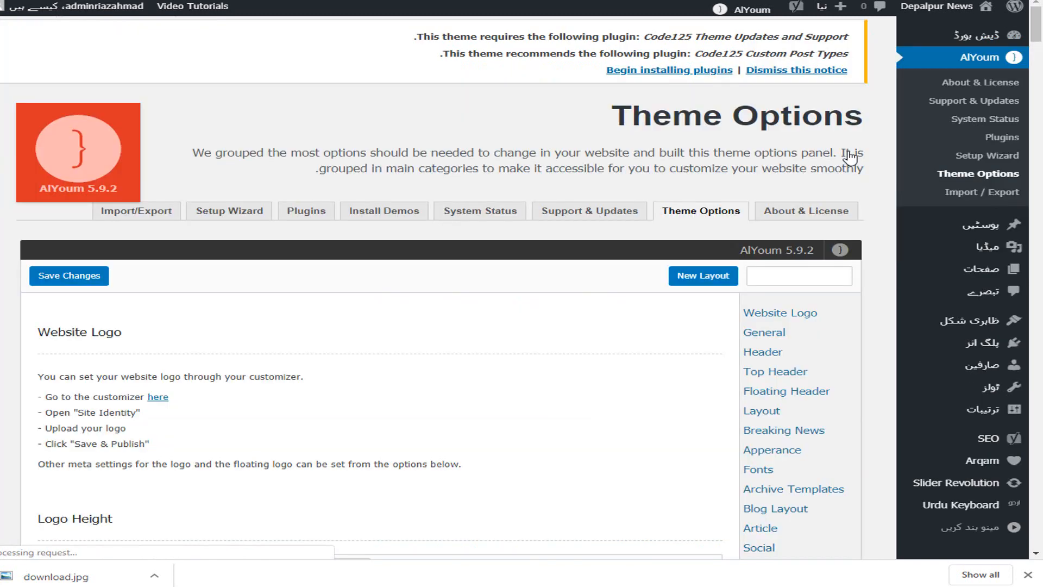
pyautogui.scroll(-8, 862, 257)
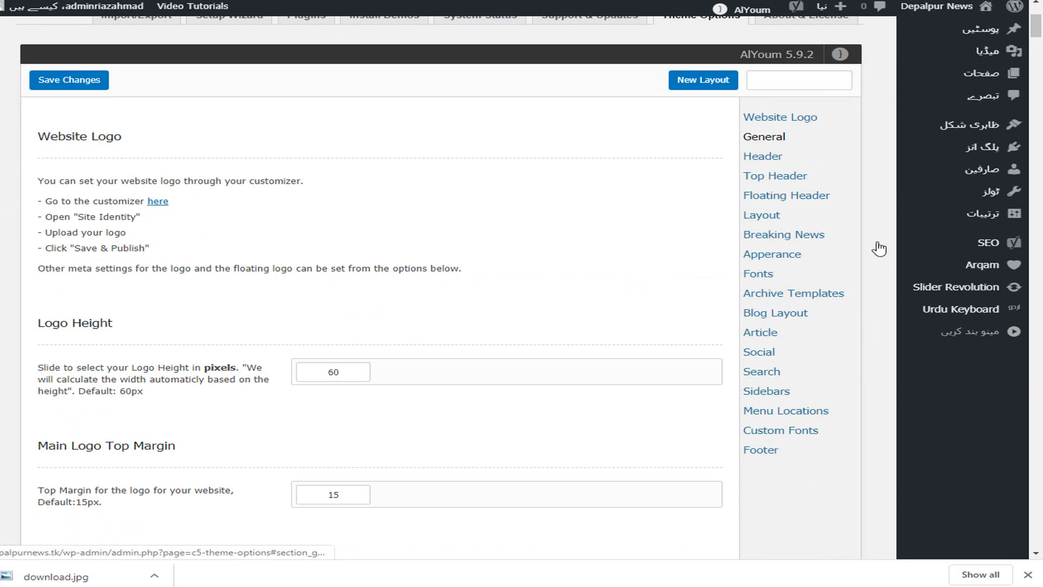
pyautogui.scroll(-1, 607, 263)
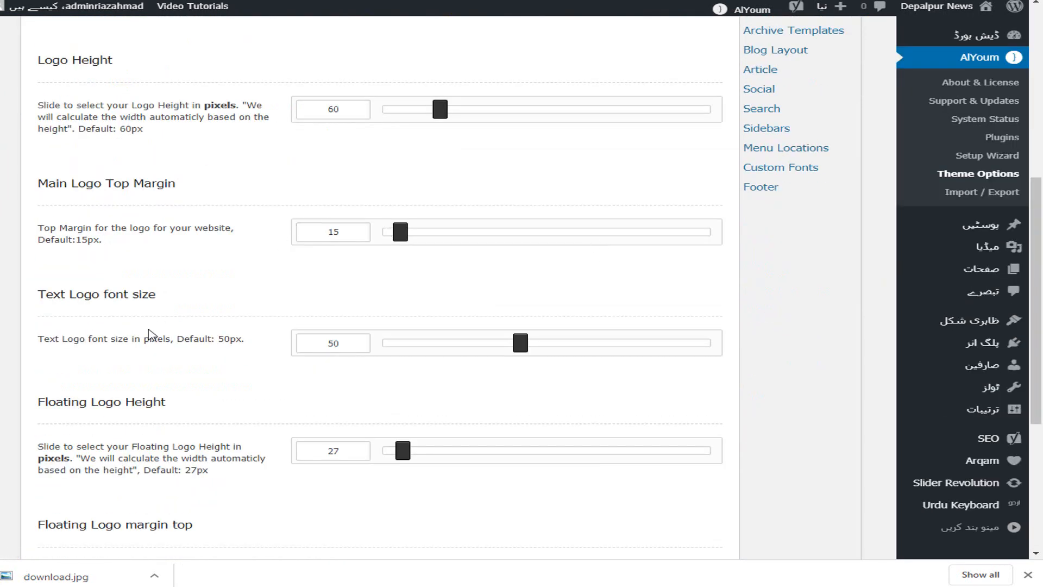
pyautogui.scroll(-5, 312, 337)
pyautogui.scroll(9, 703, 347)
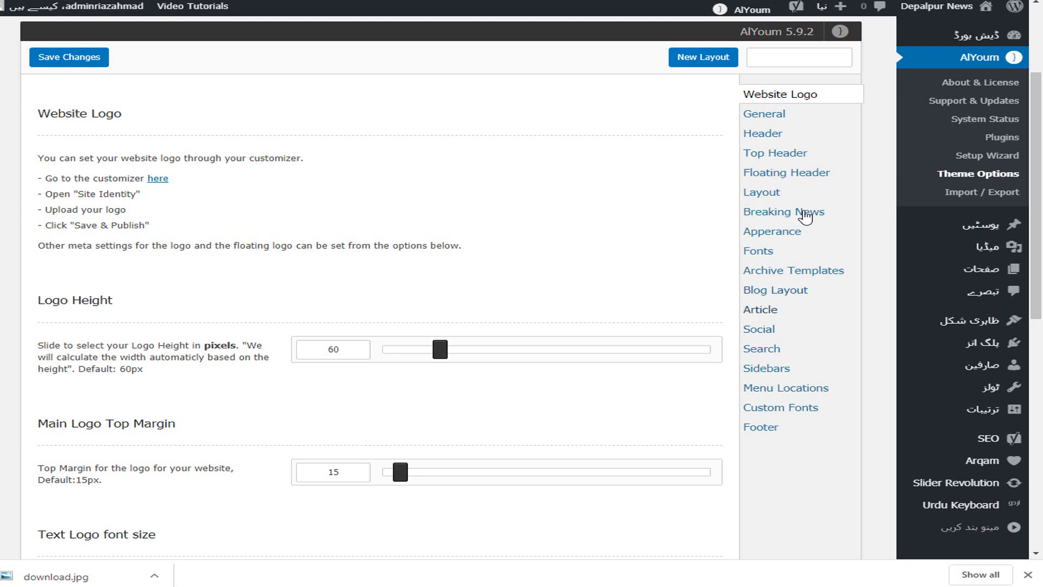
pyautogui.click(765, 117)
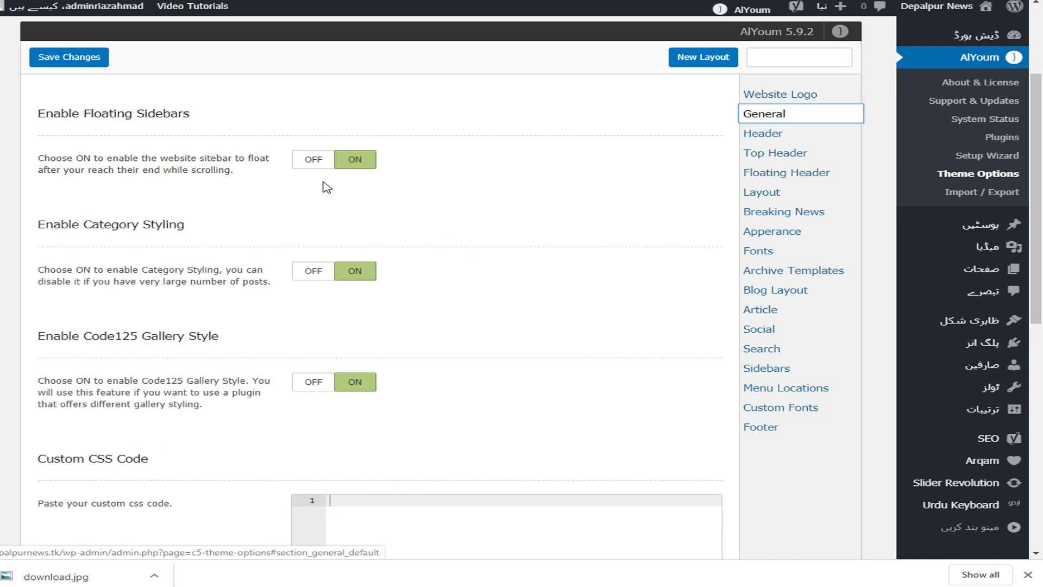
pyautogui.scroll(-3, 377, 326)
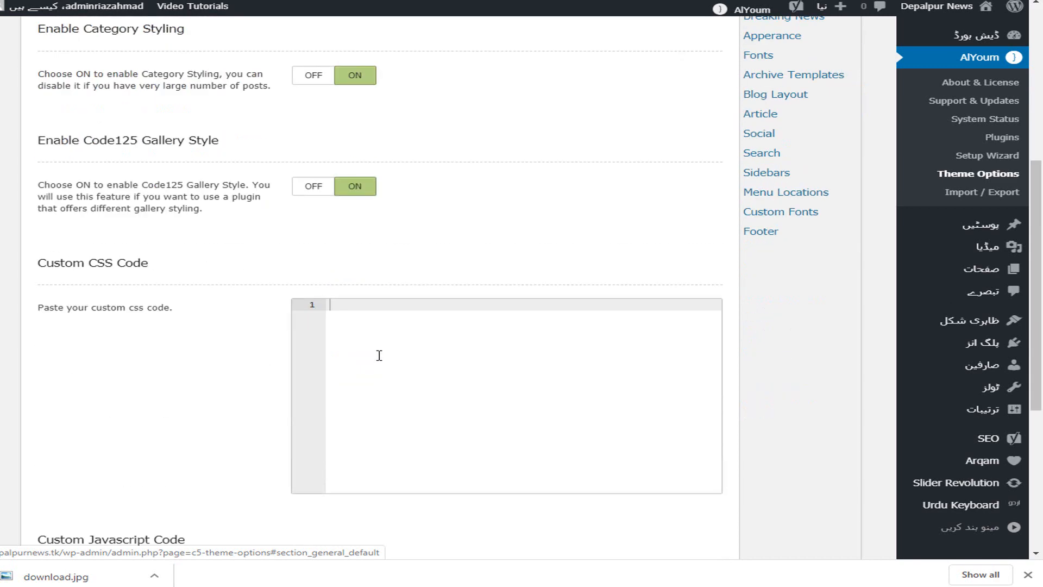
pyautogui.scroll(5, 858, 155)
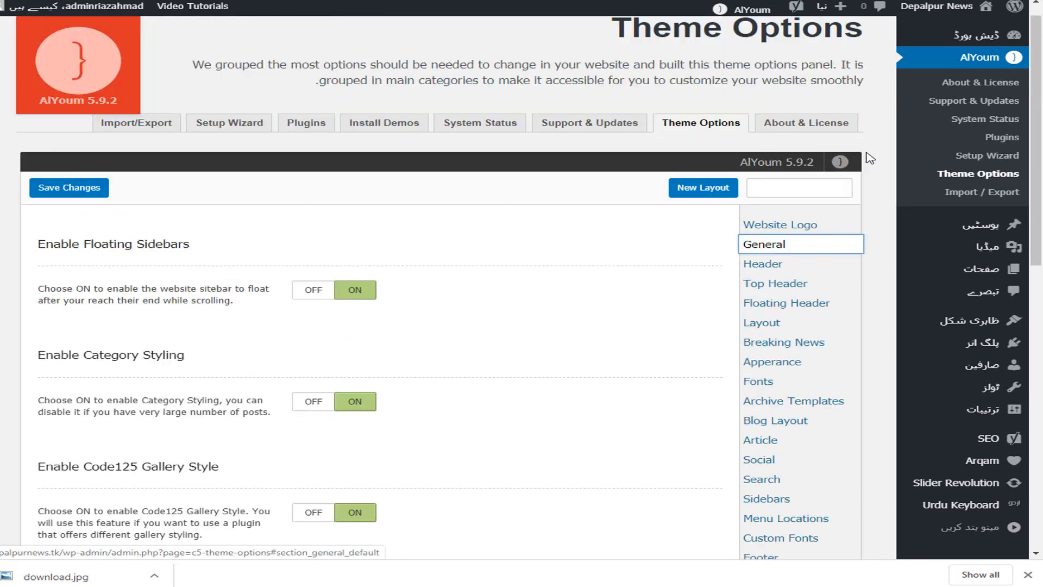
# - Review the Header and Top Header settings, where Show Top Bar is on with Top Menu selected
pyautogui.click(770, 264)
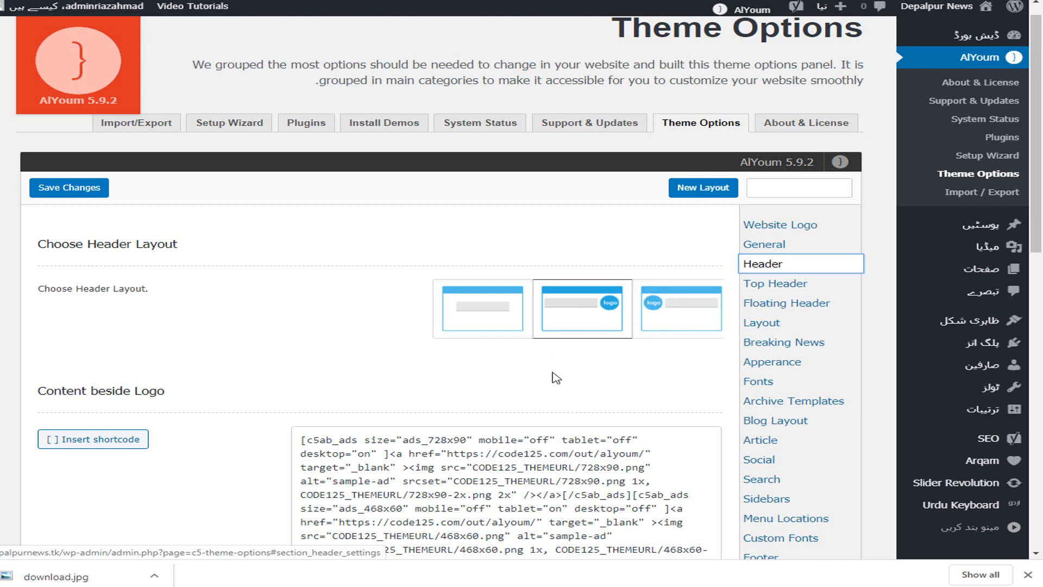
pyautogui.click(604, 318)
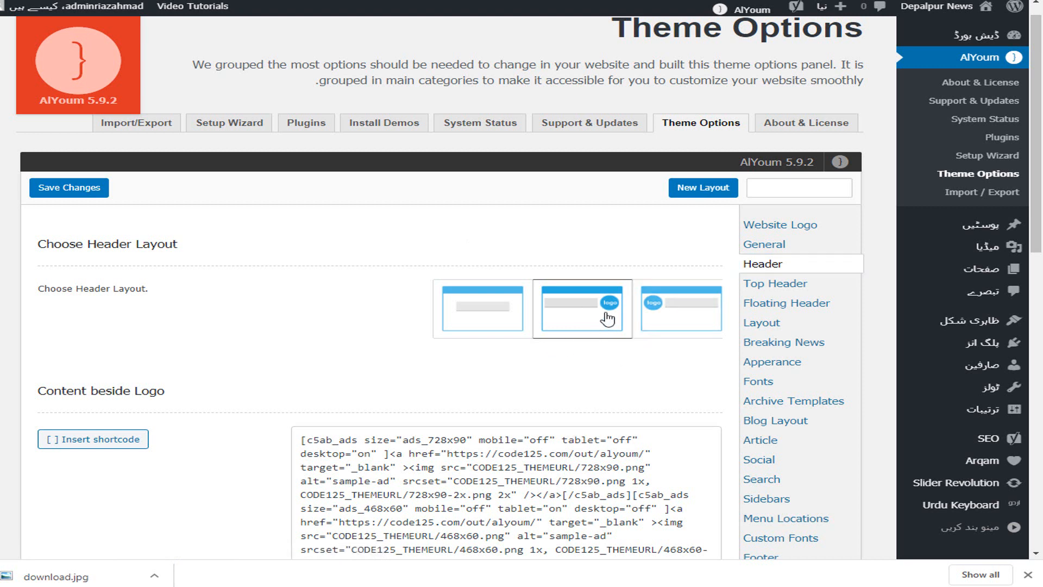
pyautogui.scroll(-2, 365, 317)
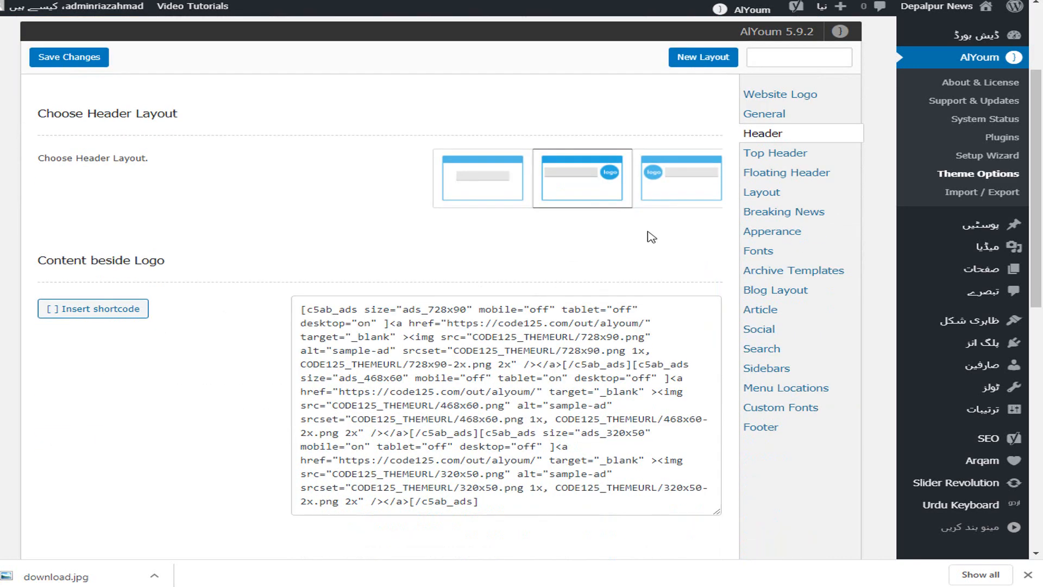
pyautogui.click(759, 156)
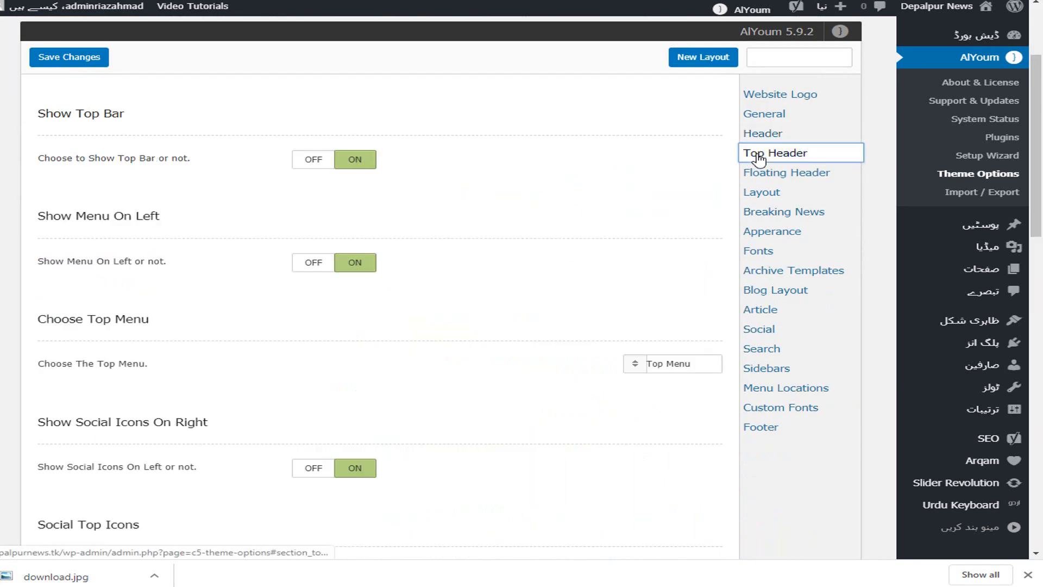
pyautogui.scroll(-2, 506, 297)
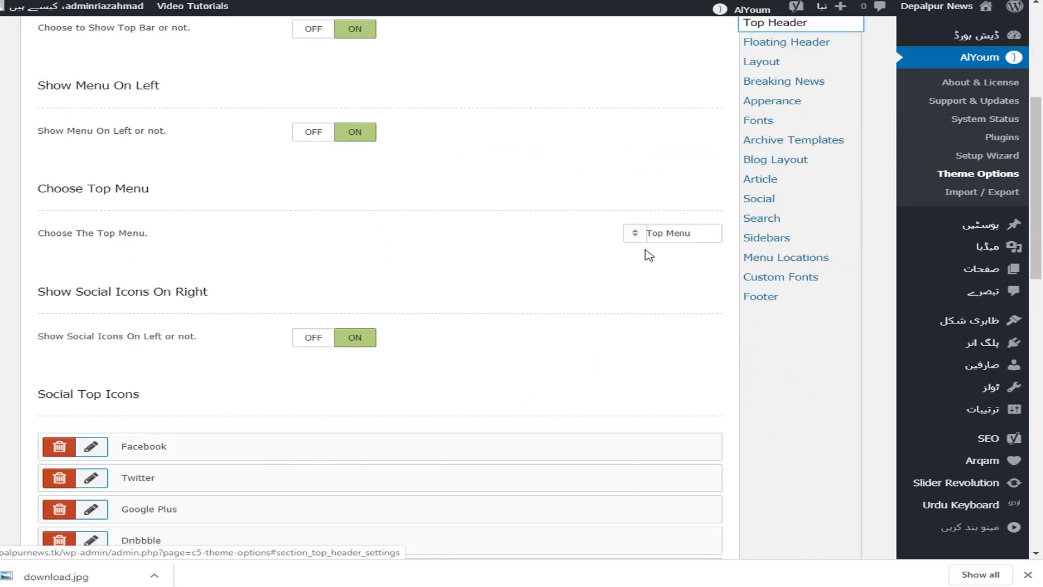
pyautogui.scroll(-4, 114, 293)
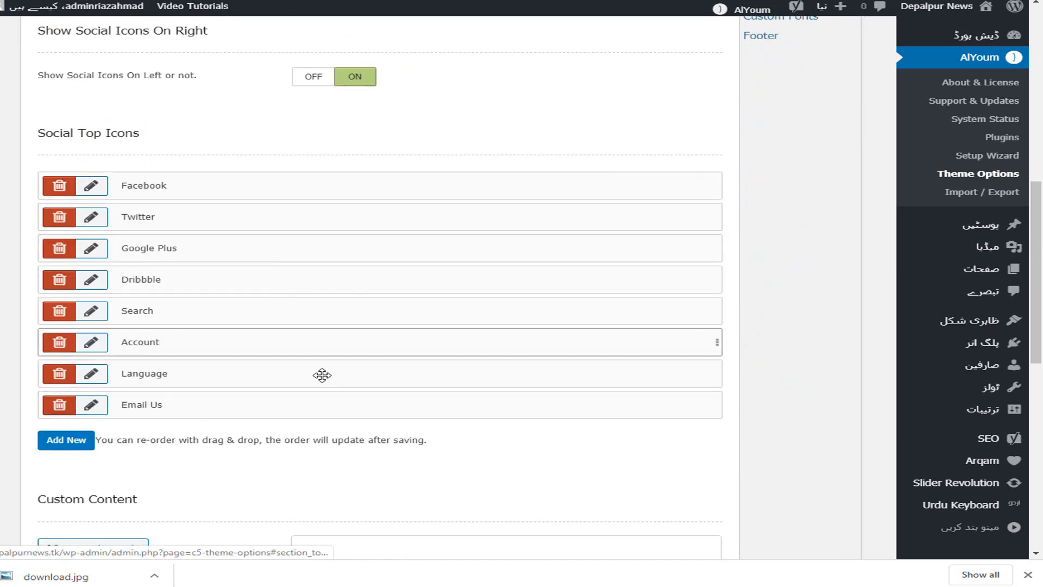
pyautogui.scroll(-3, 321, 372)
pyautogui.scroll(9, 346, 440)
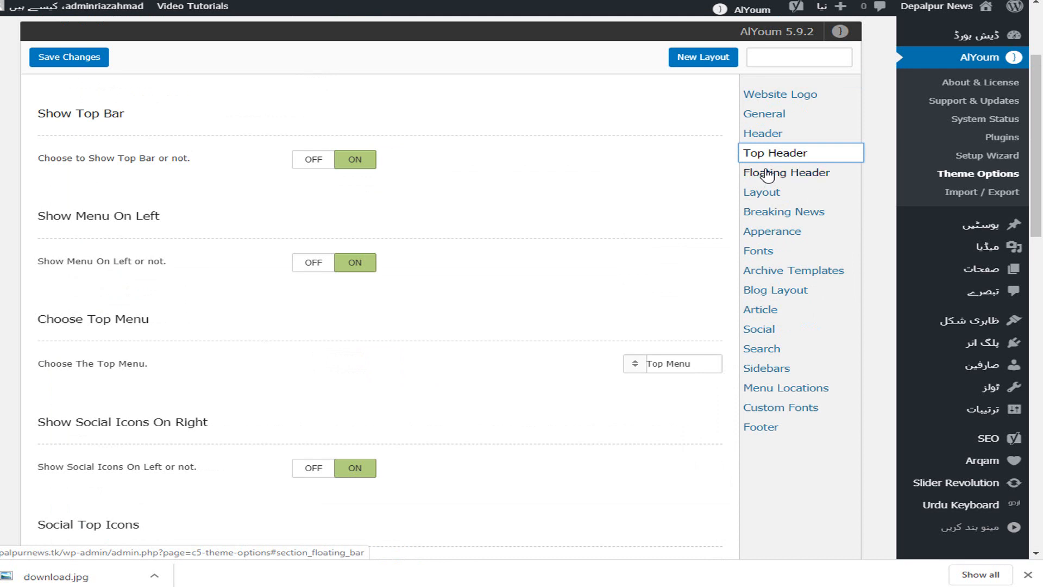
# - In the Breaking News section, retype the title in Urdu ('br' + 'یکنگ نیوز')
pyautogui.click(776, 214)
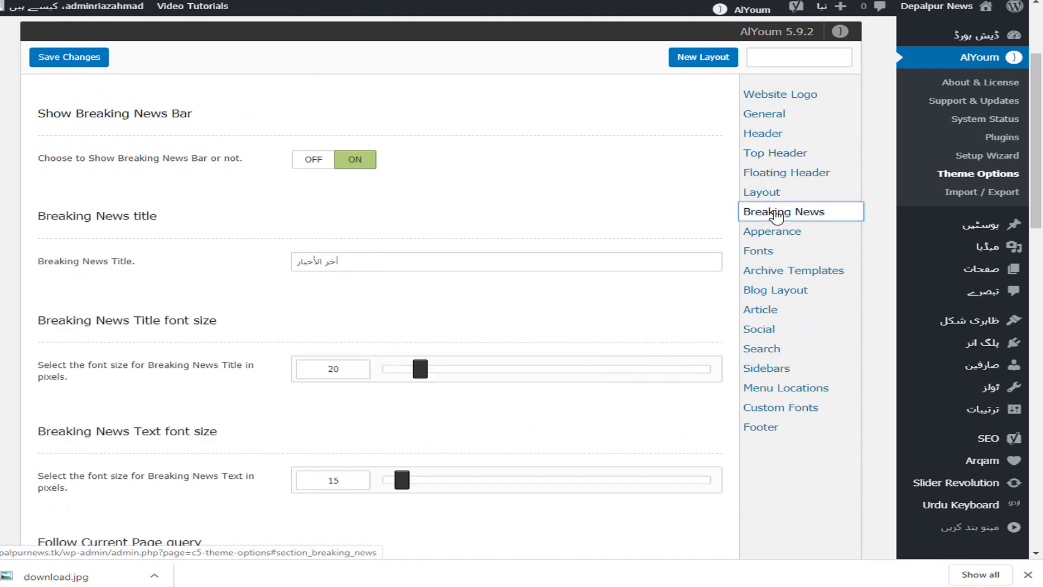
pyautogui.moveTo(347, 261); pyautogui.dragTo(287, 266)
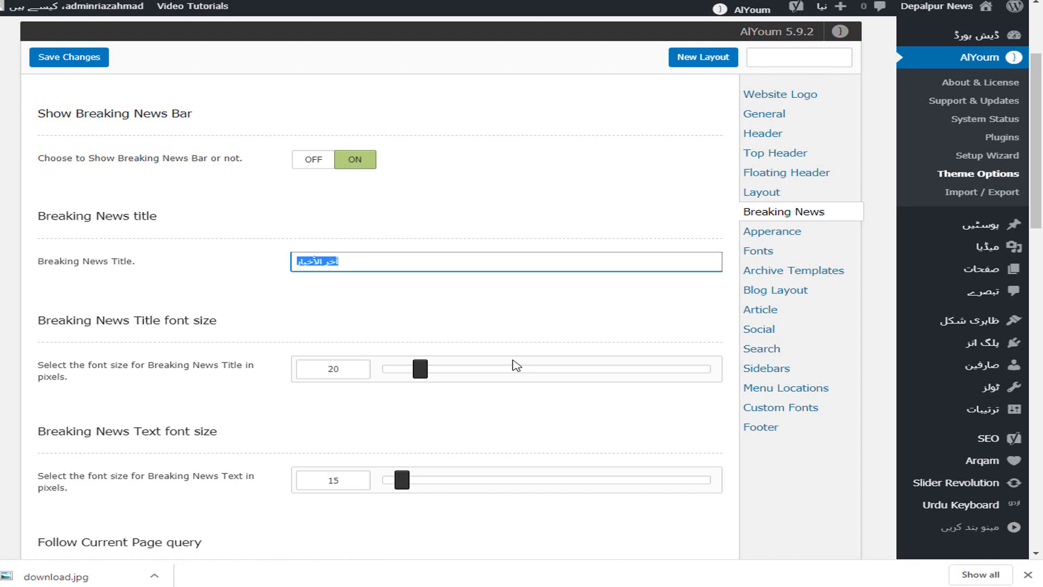
pyautogui.write('br')
pyautogui.write('یکنگ نیوز')
pyautogui.click(457, 308)
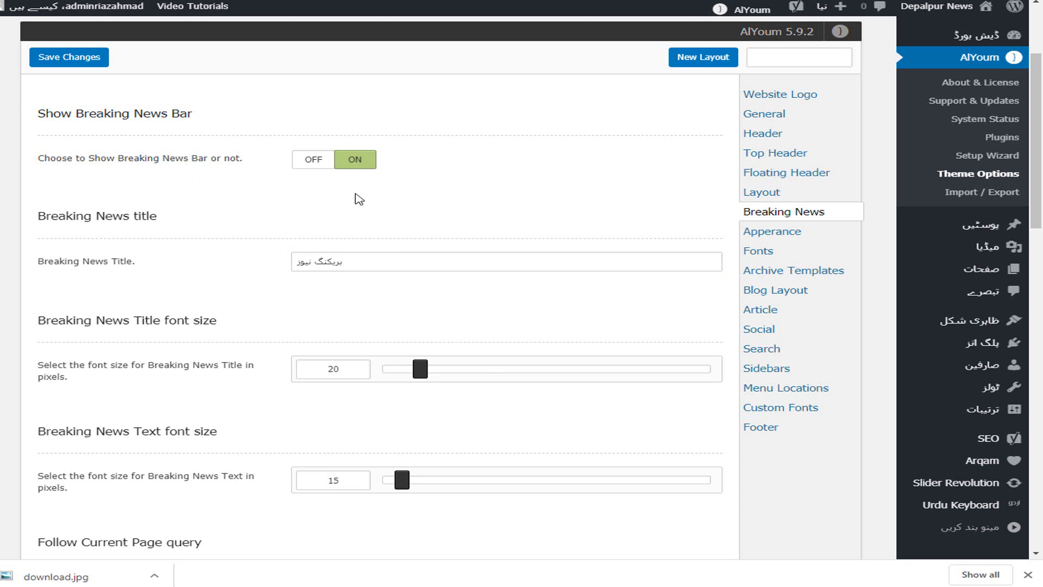
# - Keep Order By on Date Created, descending, and save the Breaking News settings
pyautogui.scroll(-1, 357, 249)
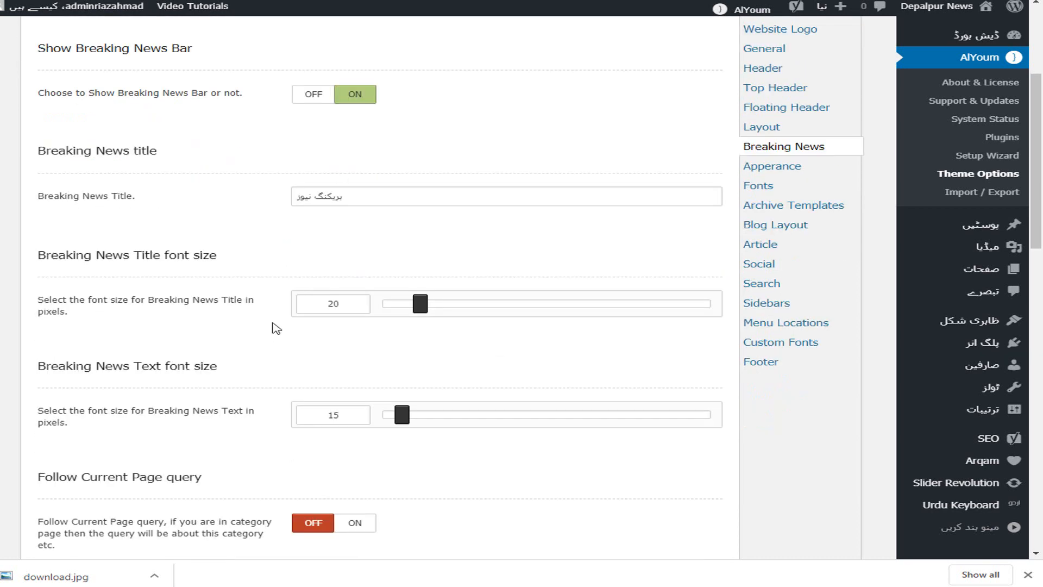
pyautogui.scroll(-2, 315, 375)
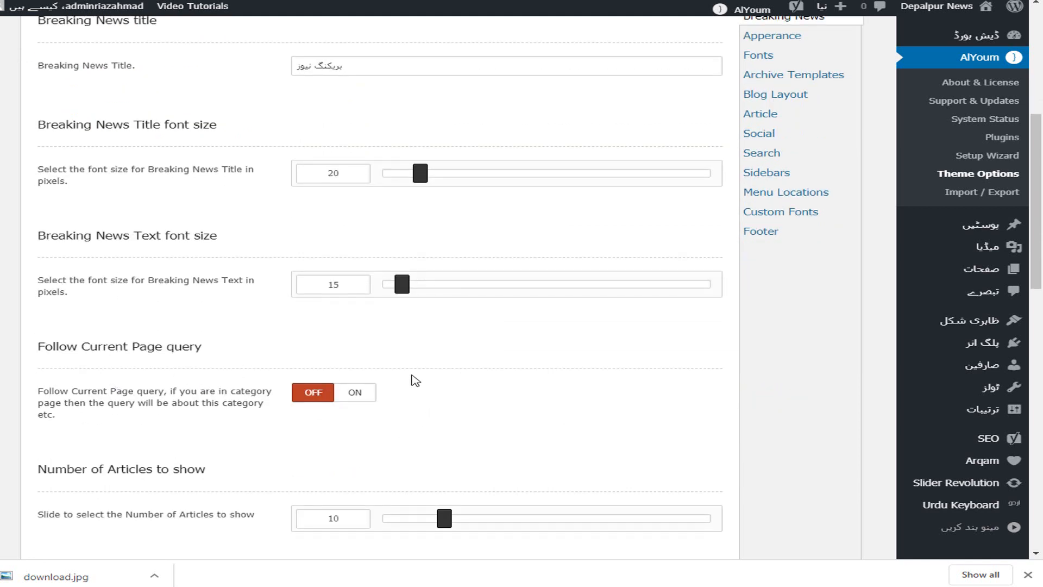
pyautogui.scroll(-3, 328, 416)
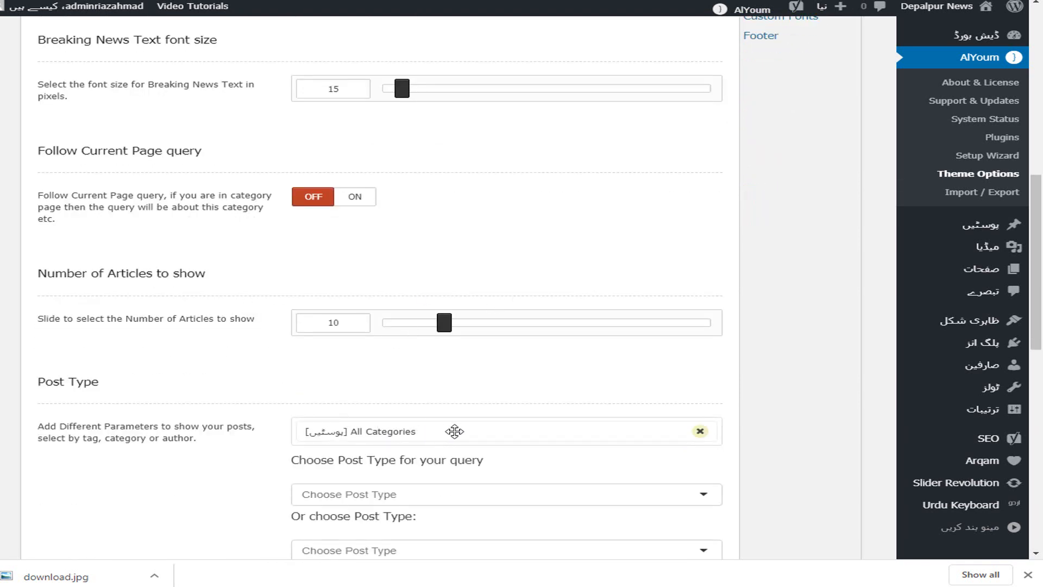
pyautogui.scroll(-3, 200, 351)
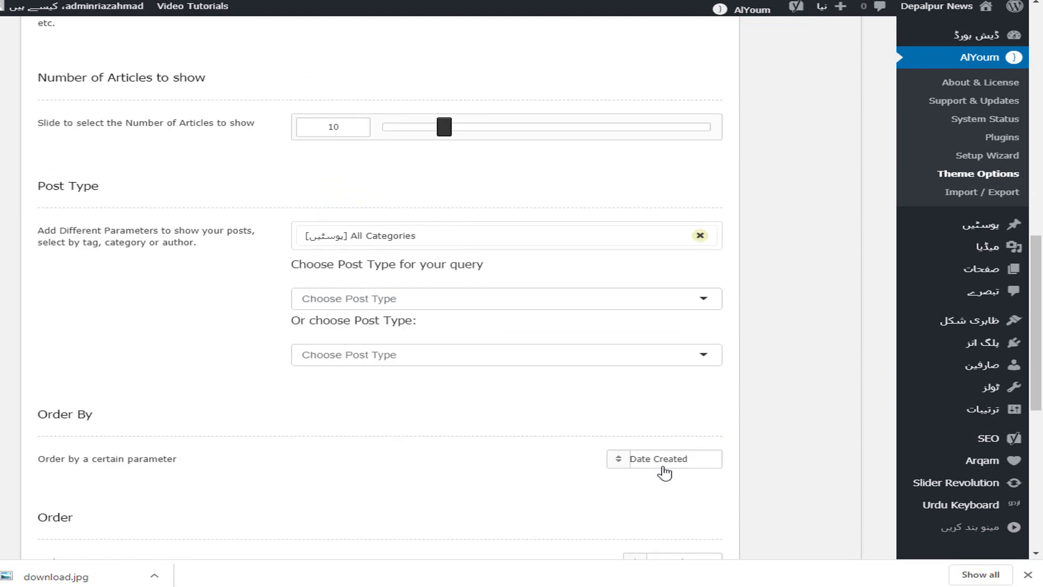
pyautogui.click(698, 463)
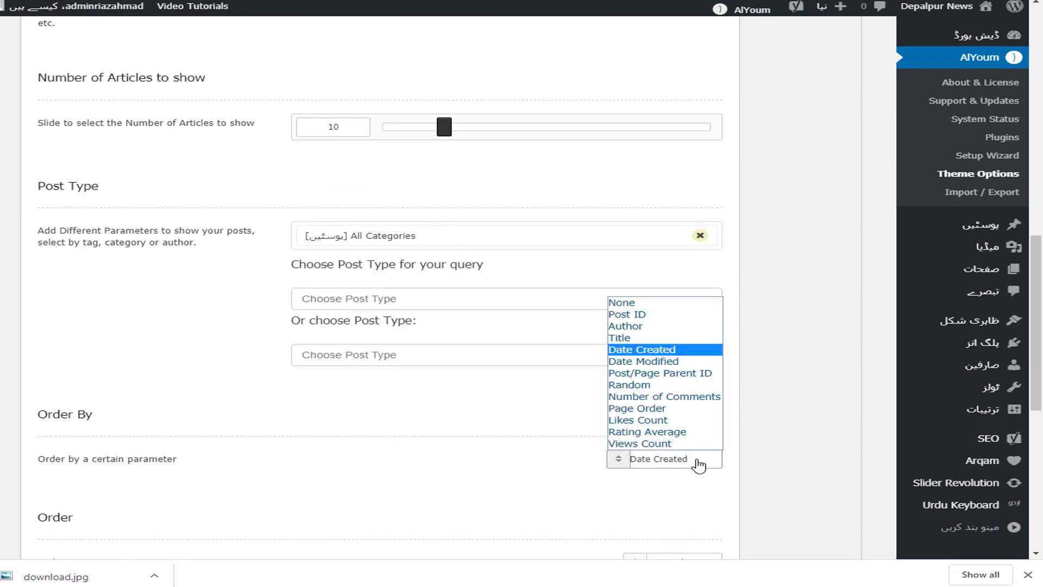
pyautogui.click(698, 463)
pyautogui.scroll(-3, 298, 434)
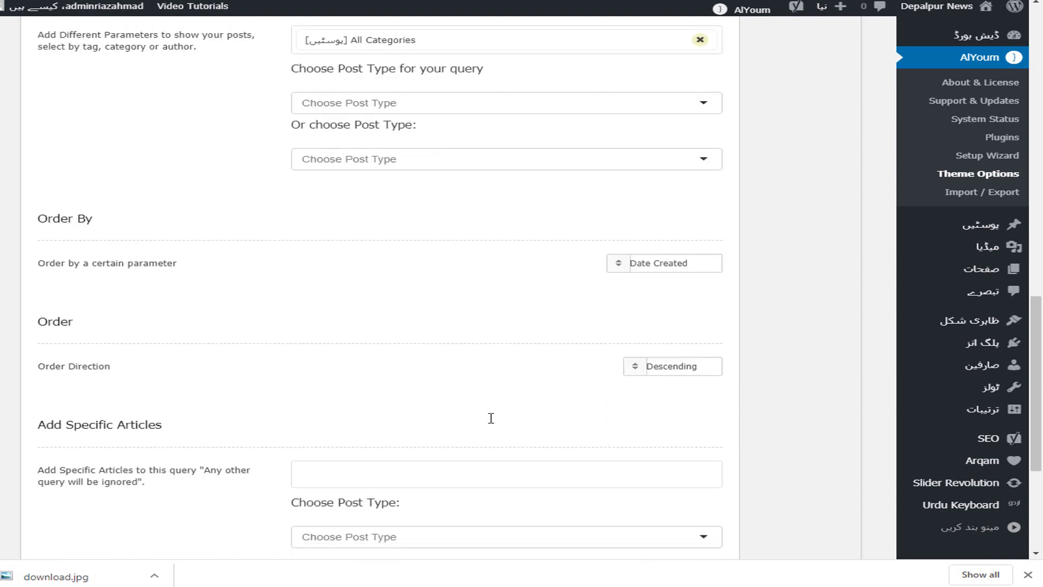
pyautogui.scroll(-2, 356, 389)
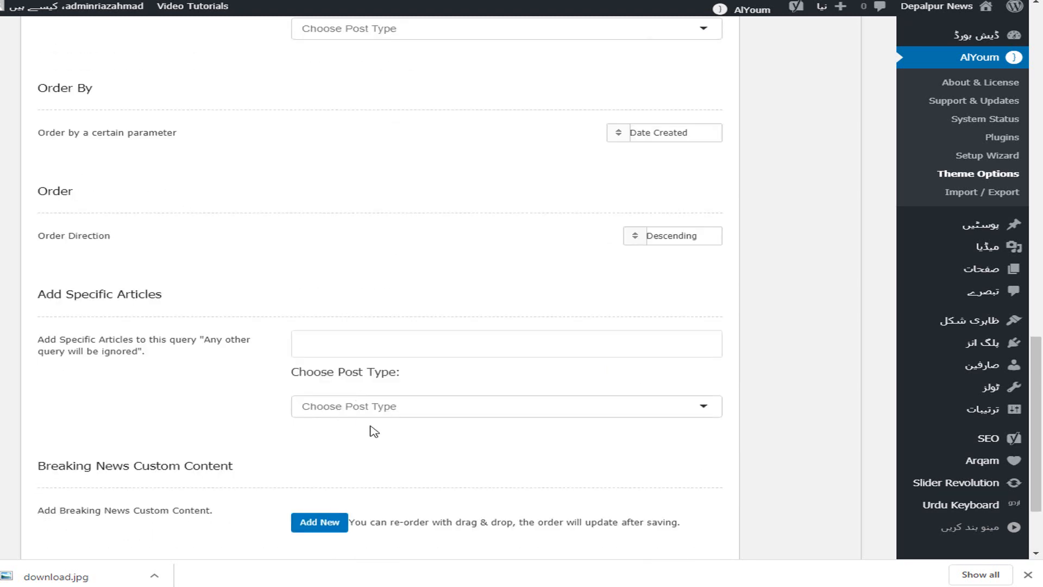
pyautogui.scroll(-2, 389, 416)
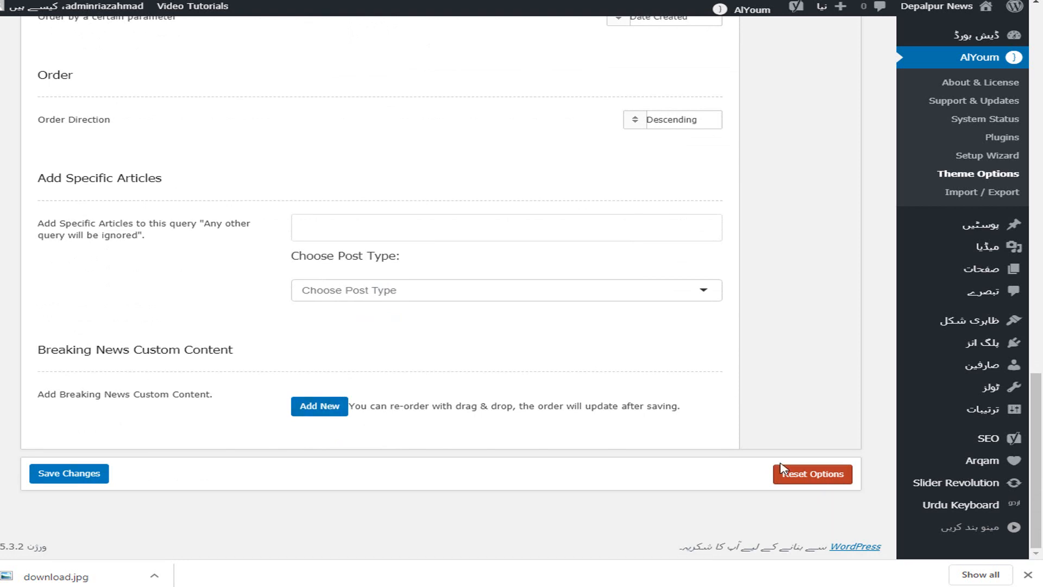
pyautogui.click(65, 476)
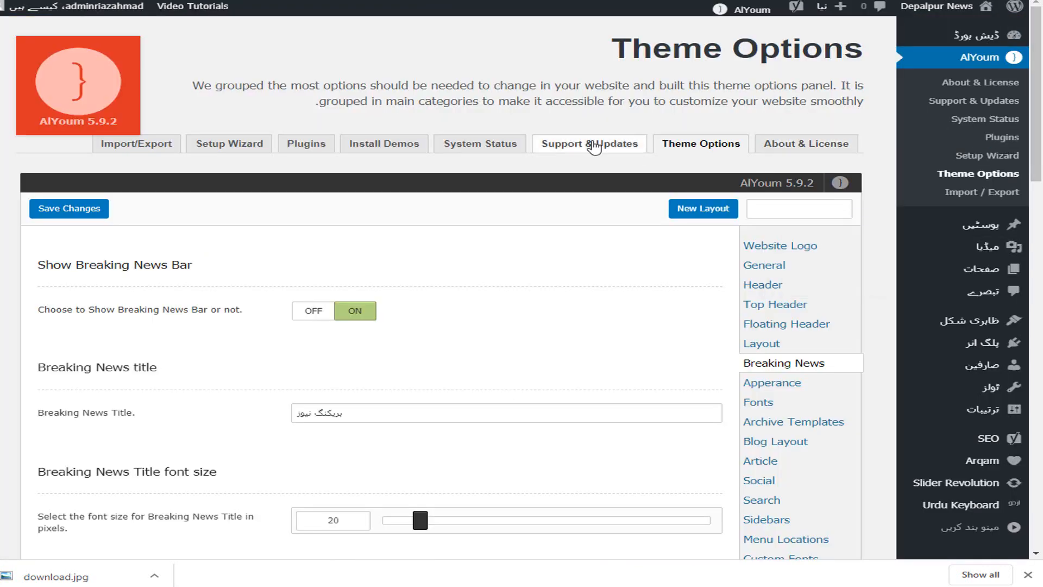
pyautogui.scroll(-6, 811, 342)
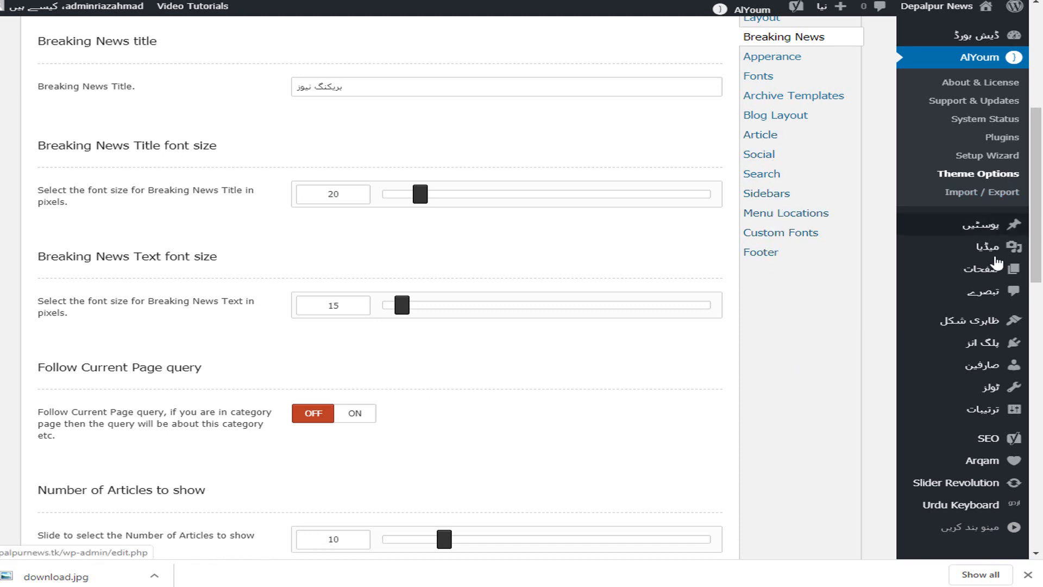
pyautogui.scroll(2, 1015, 161)
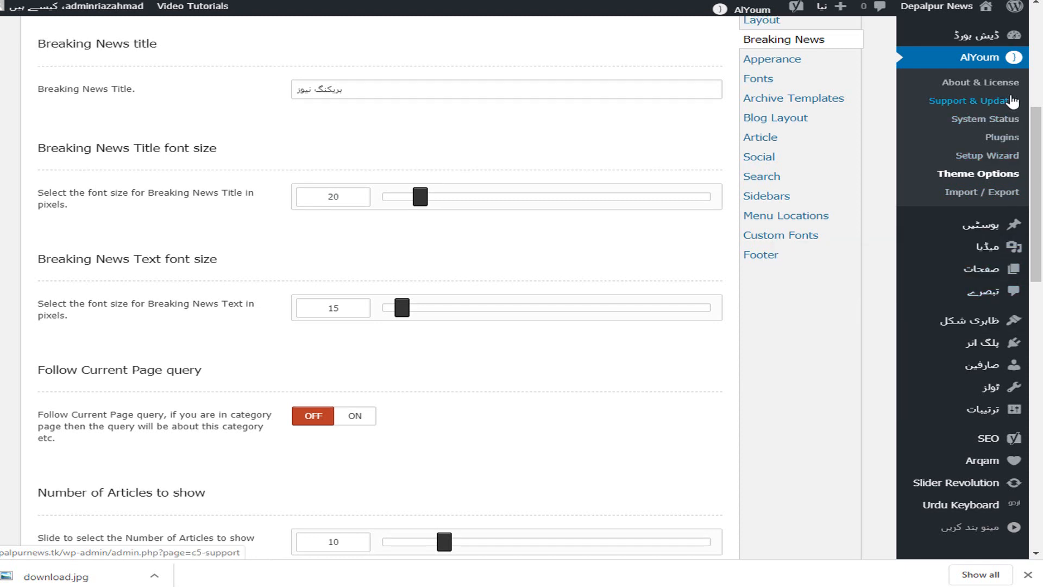
pyautogui.moveTo(999, 345)
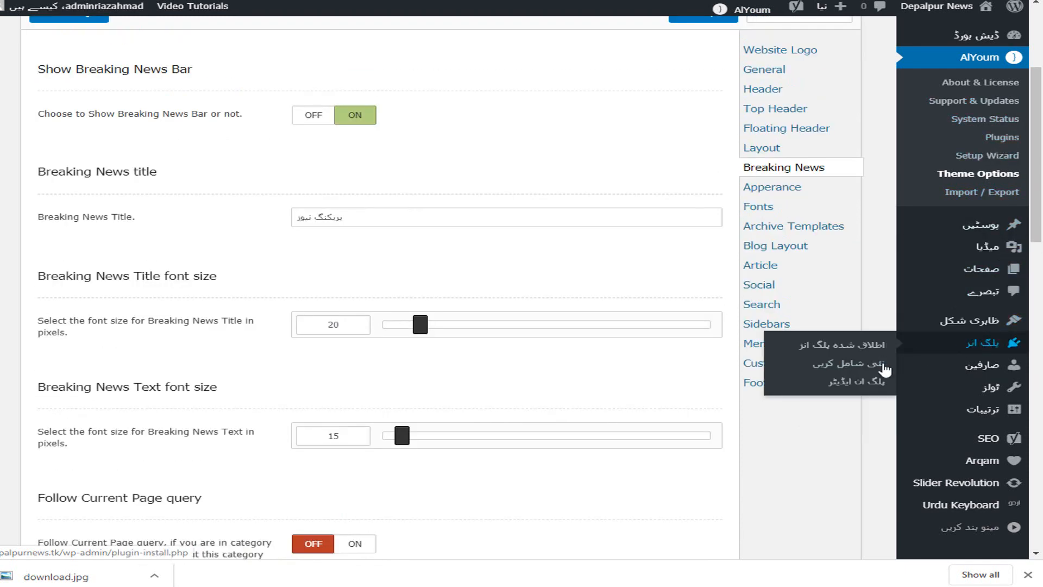
# - Go to Plugins > Add New and install the Classic Editor plugin
pyautogui.click(864, 370)
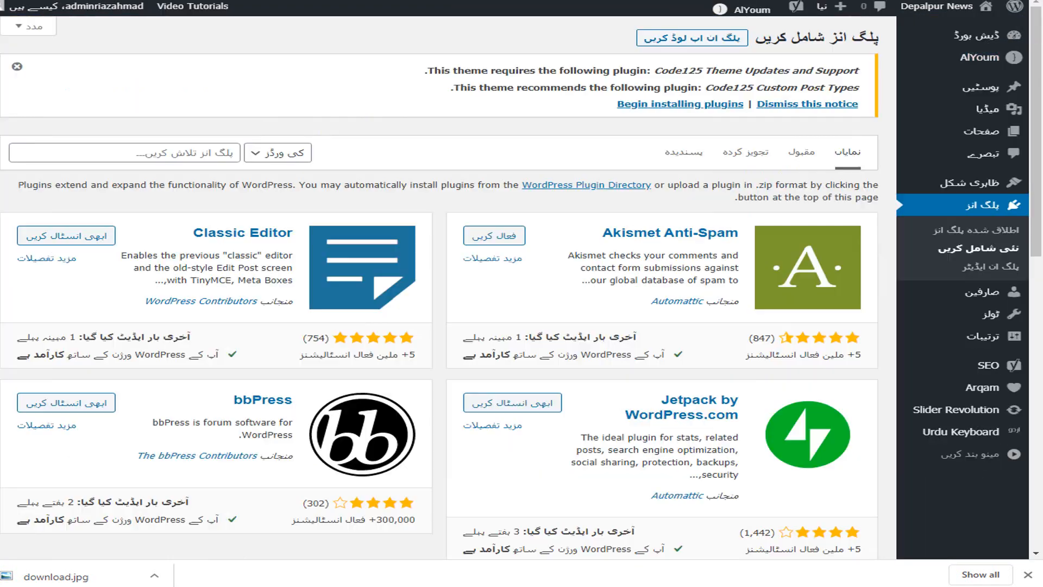
pyautogui.click(81, 237)
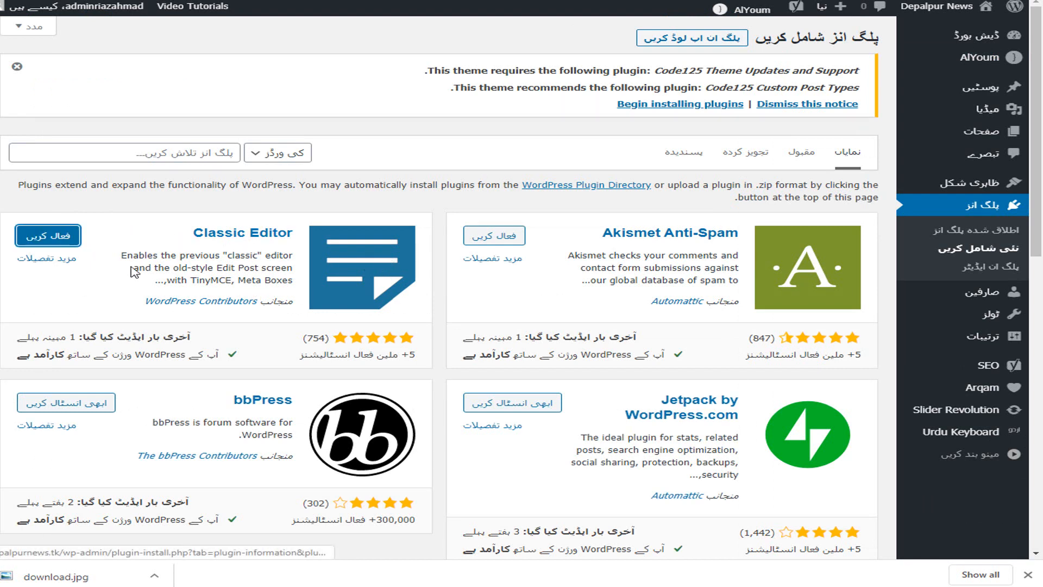
pyautogui.click(170, 150)
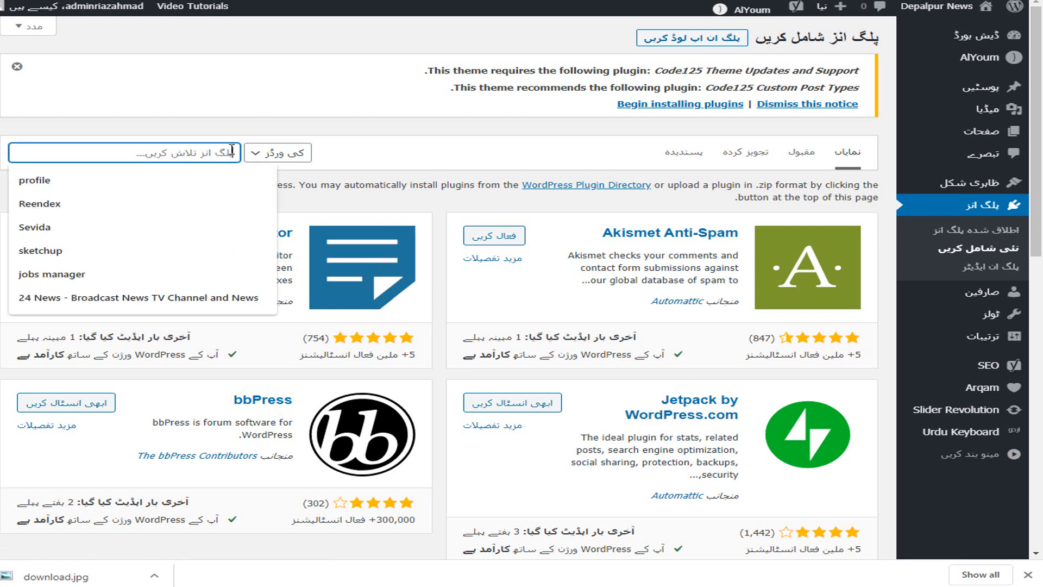
# - Search plugins for 'simple ssl', replacing the mistaken 'font orgnizer' query
pyautogui.write('t')
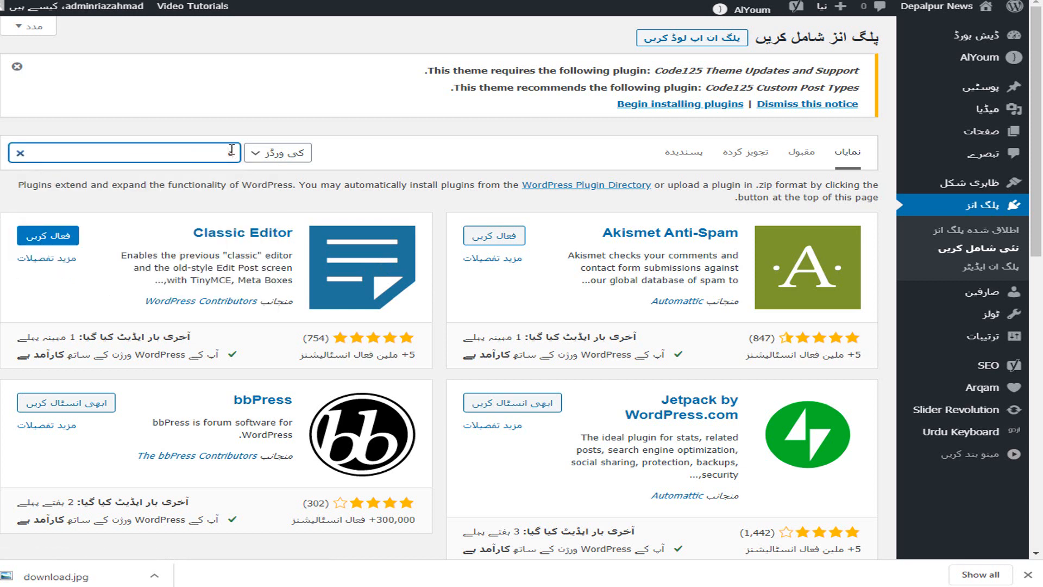
pyautogui.press('BackSpace')
pyautogui.write('font orgnizer')
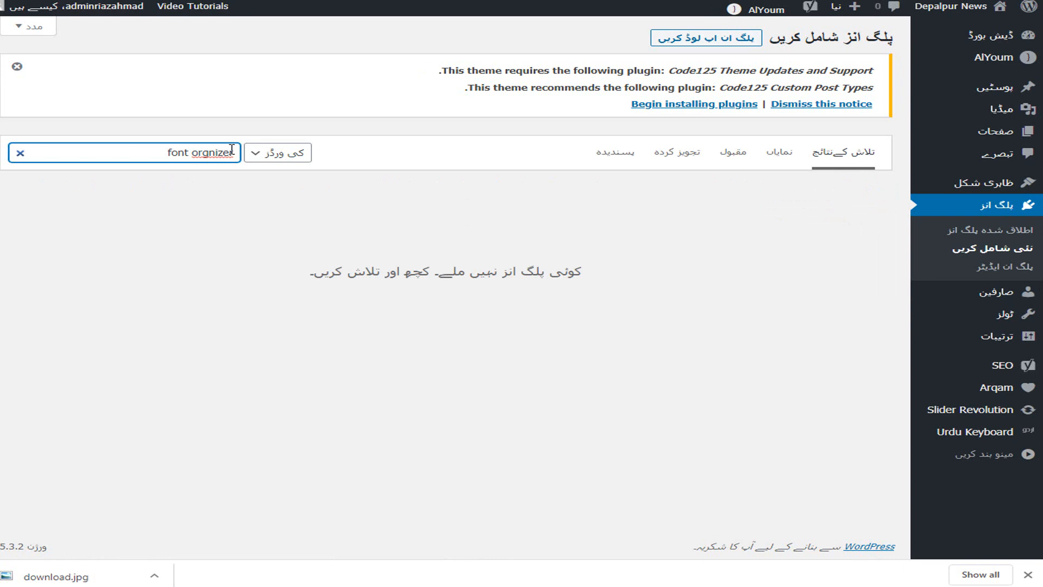
pyautogui.doubleClick(225, 152)
pyautogui.write('s')
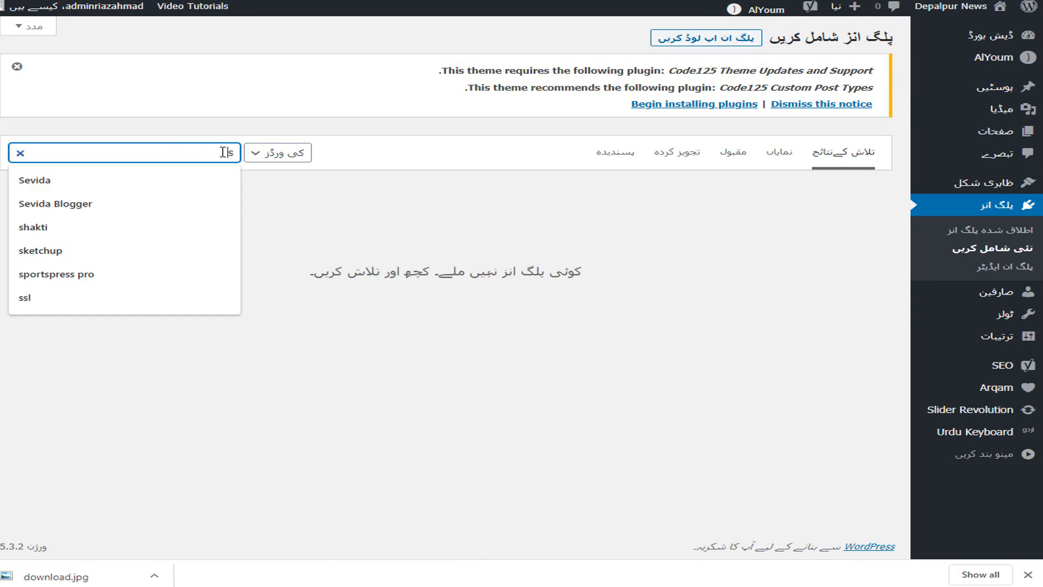
pyautogui.write('imple ssl')
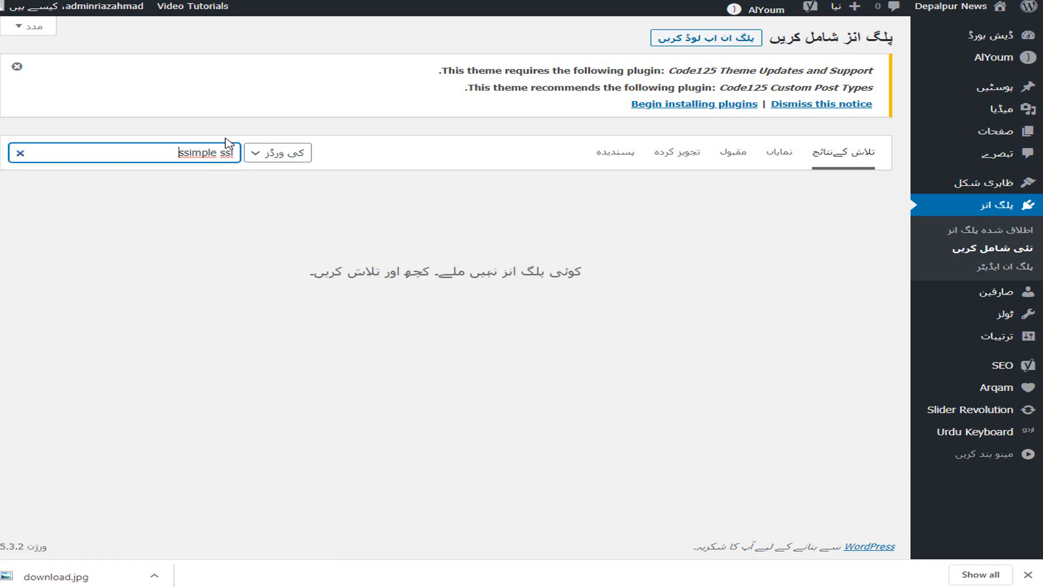
pyautogui.tripleClick(222, 154)
pyautogui.write('sim')
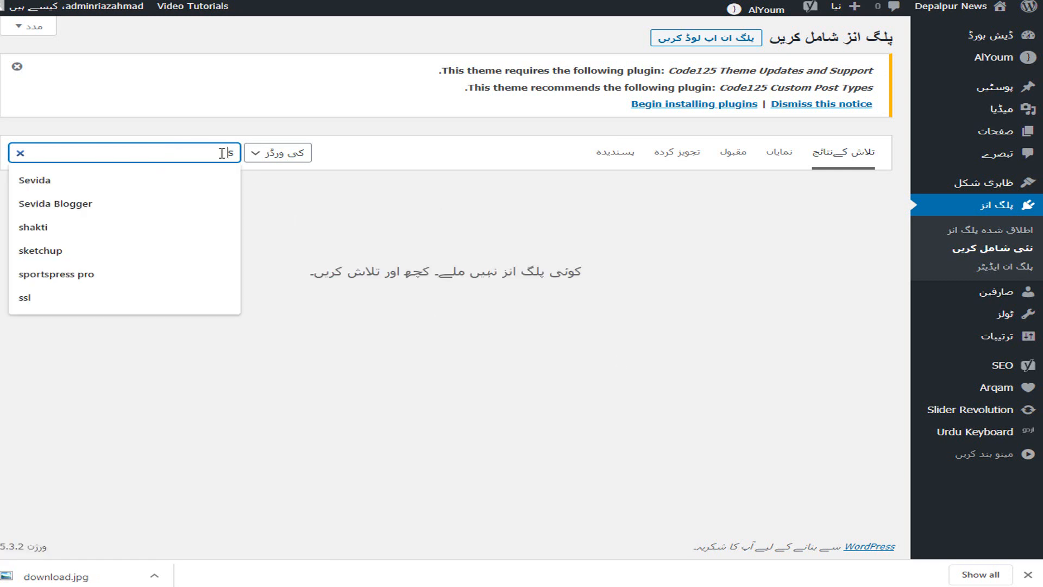
pyautogui.write('ple ssl')
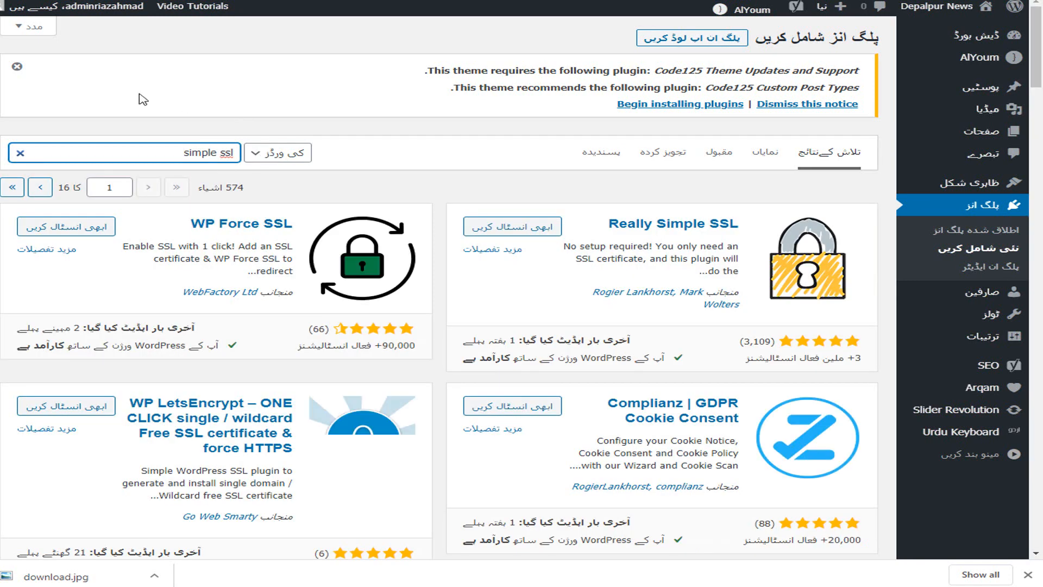
# - Install the Really Simple SSL plugin and activate it
pyautogui.click(513, 227)
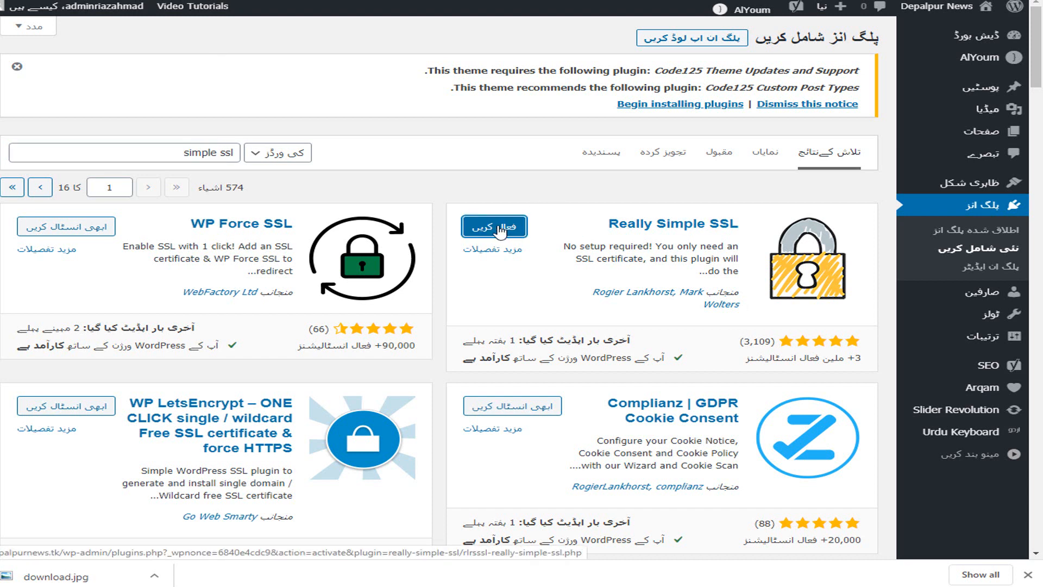
pyautogui.click(499, 231)
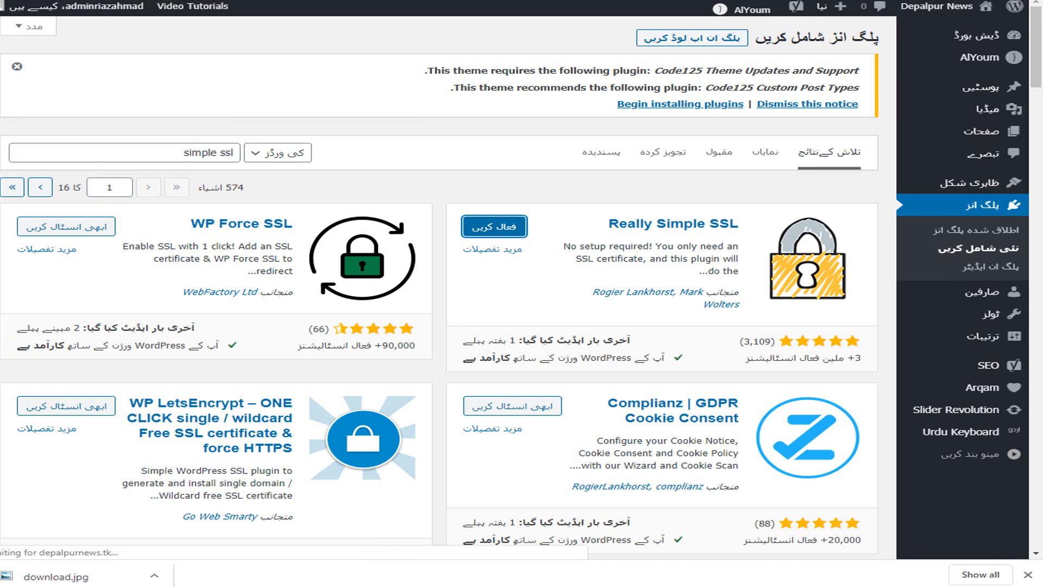
pyautogui.click(322, 0)
pyautogui.click(322, 0)
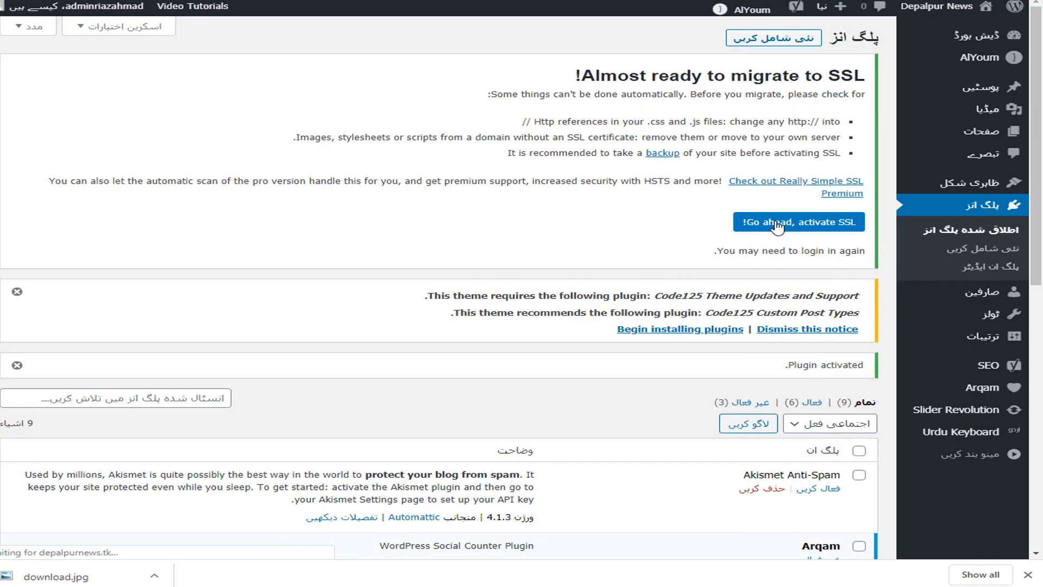
# - Activate SSL on the site, follow the link to the SSL settings page, and log back in
pyautogui.click(774, 222)
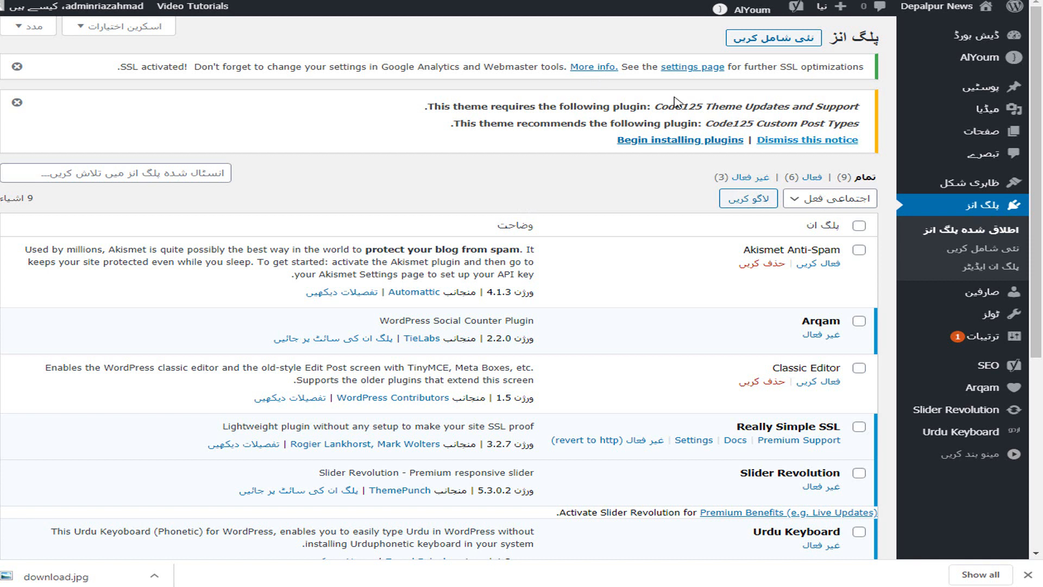
pyautogui.click(689, 67)
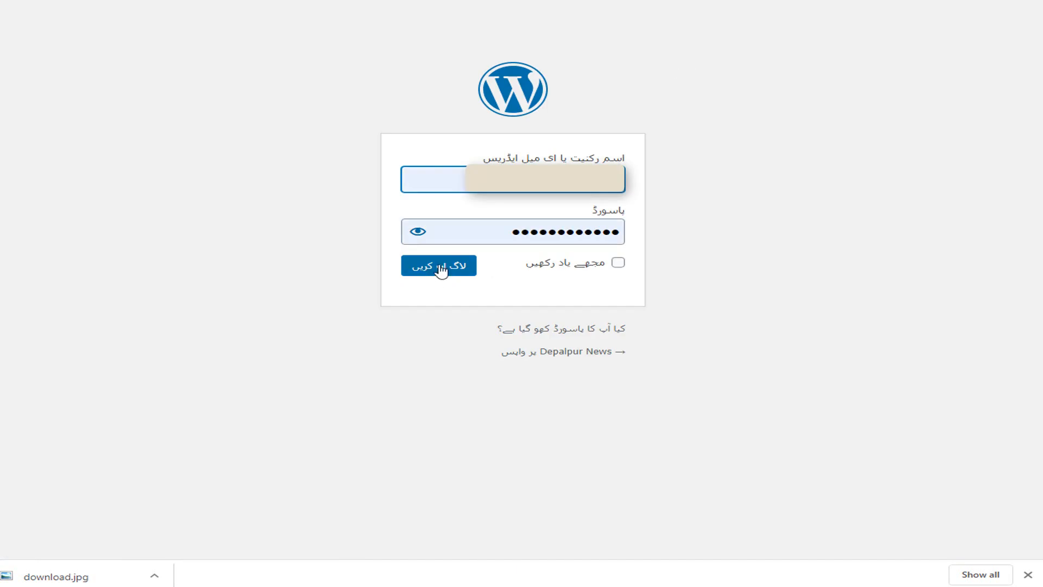
pyautogui.click(441, 268)
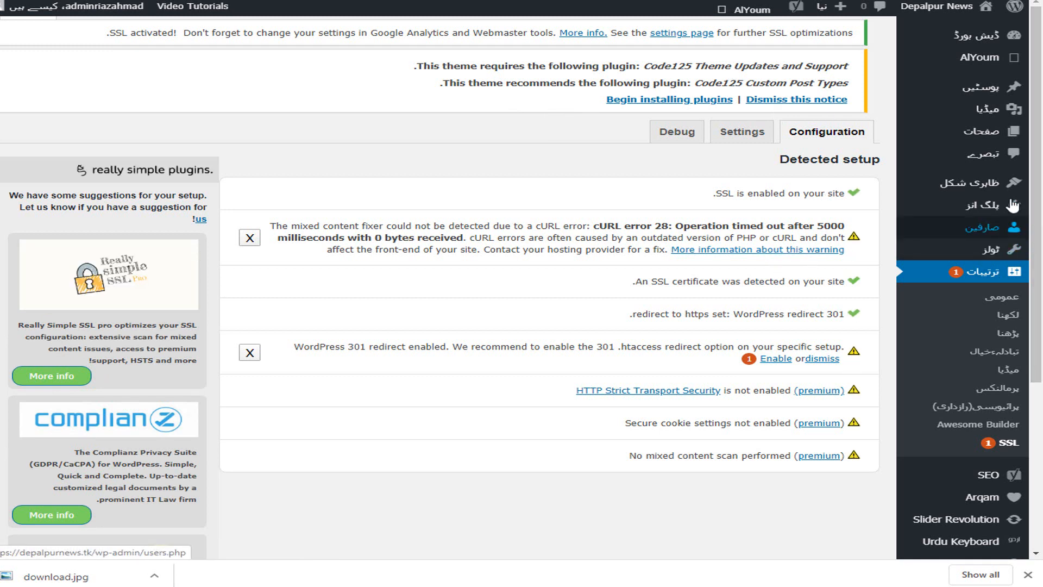
# - Filter Installed Plugins to the three inactive ones and apply activation to Classic Editor
pyautogui.moveTo(996, 208)
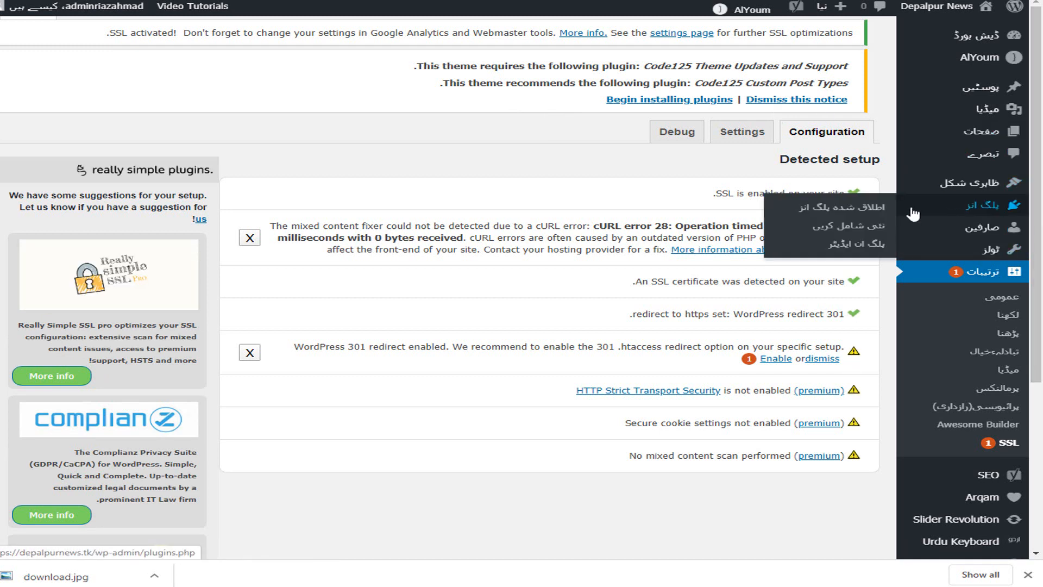
pyautogui.click(854, 209)
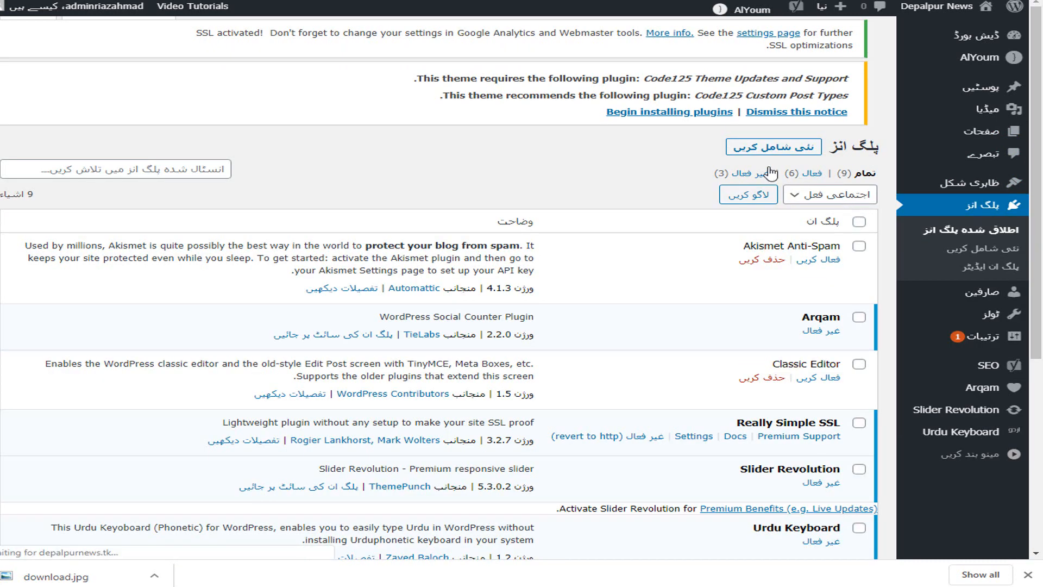
pyautogui.click(756, 181)
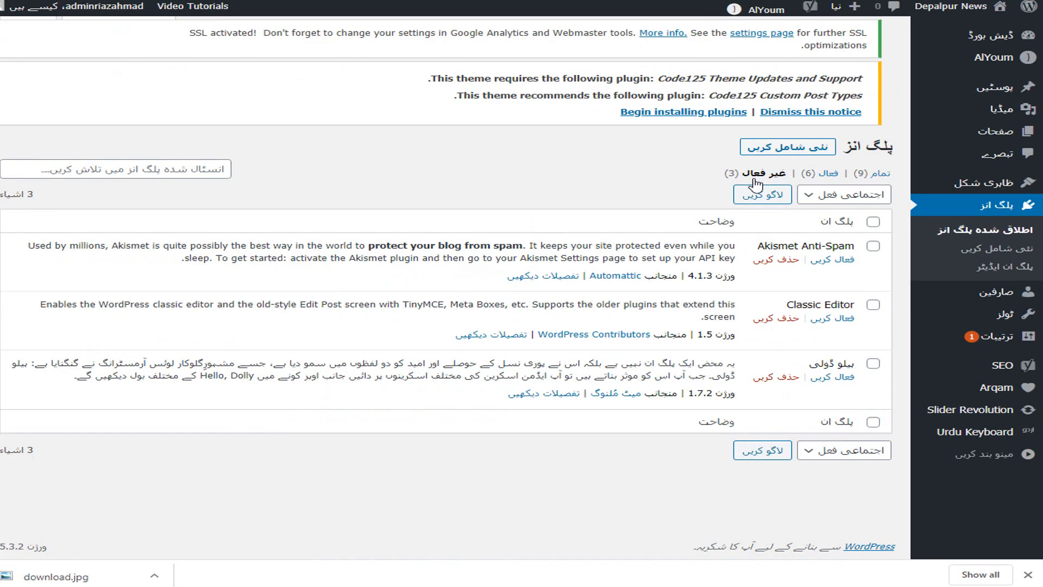
pyautogui.click(873, 310)
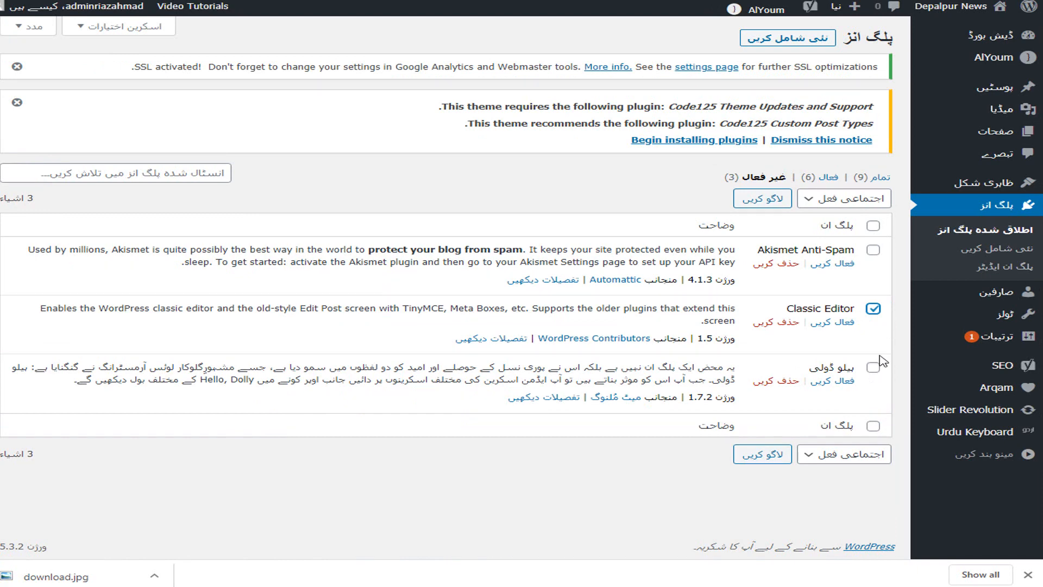
pyautogui.click(769, 456)
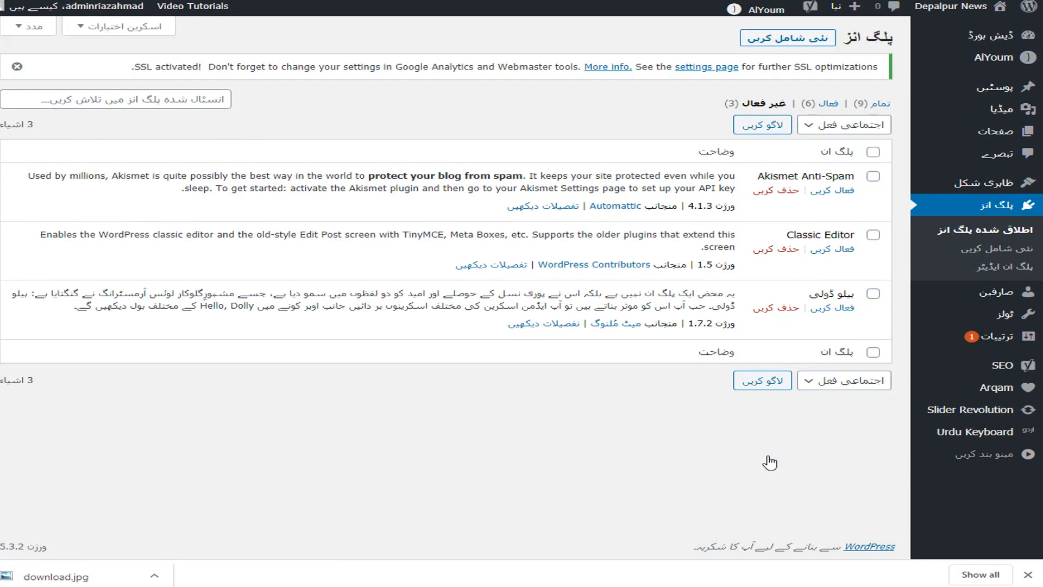
# - Open All Posts, scroll through the Depalpur News homepage, then start a new post with Add New
pyautogui.moveTo(997, 90)
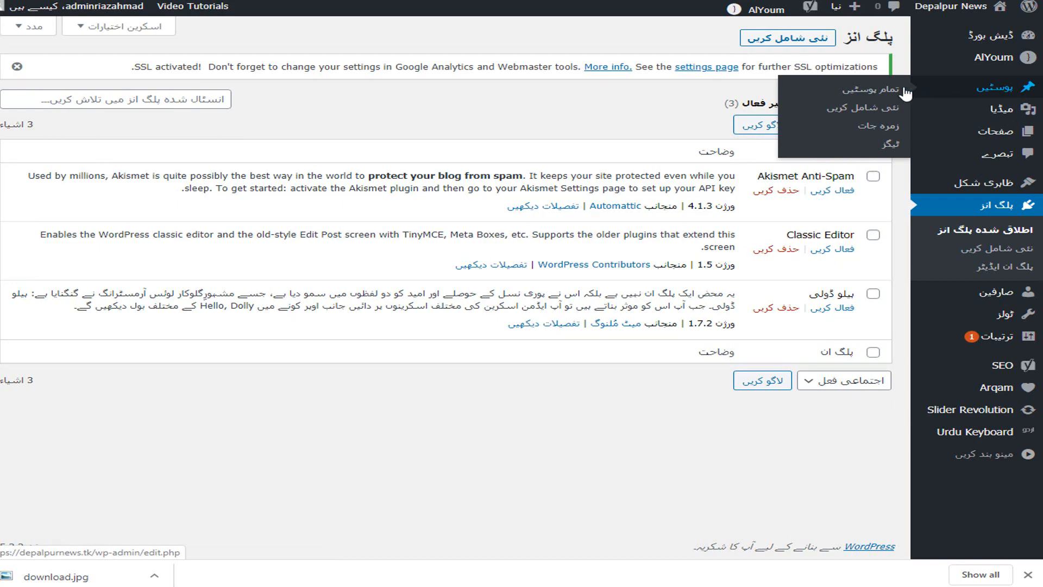
pyautogui.click(875, 94)
pyautogui.hotkey('ctrl', 'Tab')
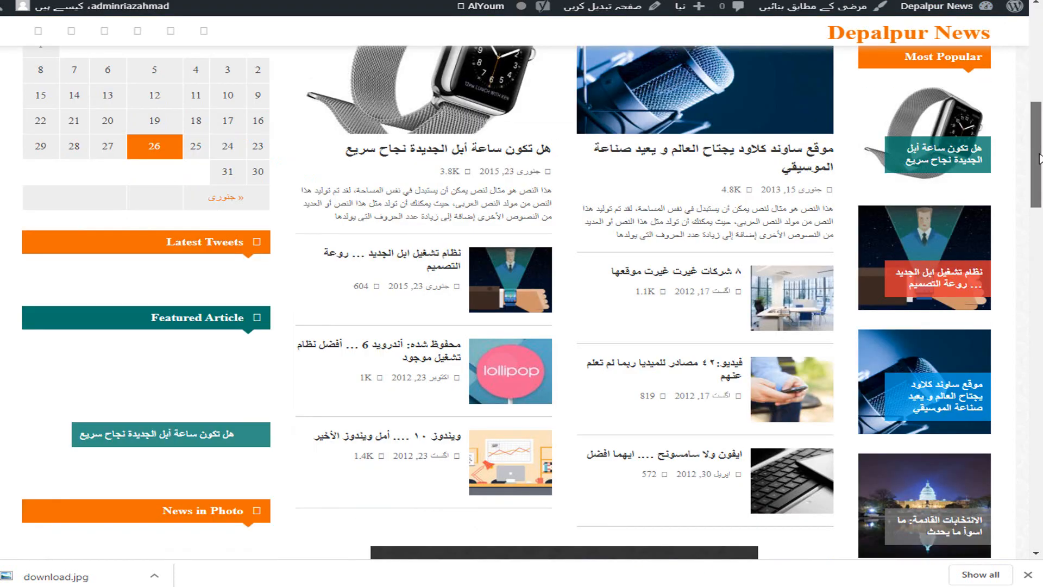
pyautogui.scroll(-10, 1040, 66)
pyautogui.scroll(10, 1041, 66)
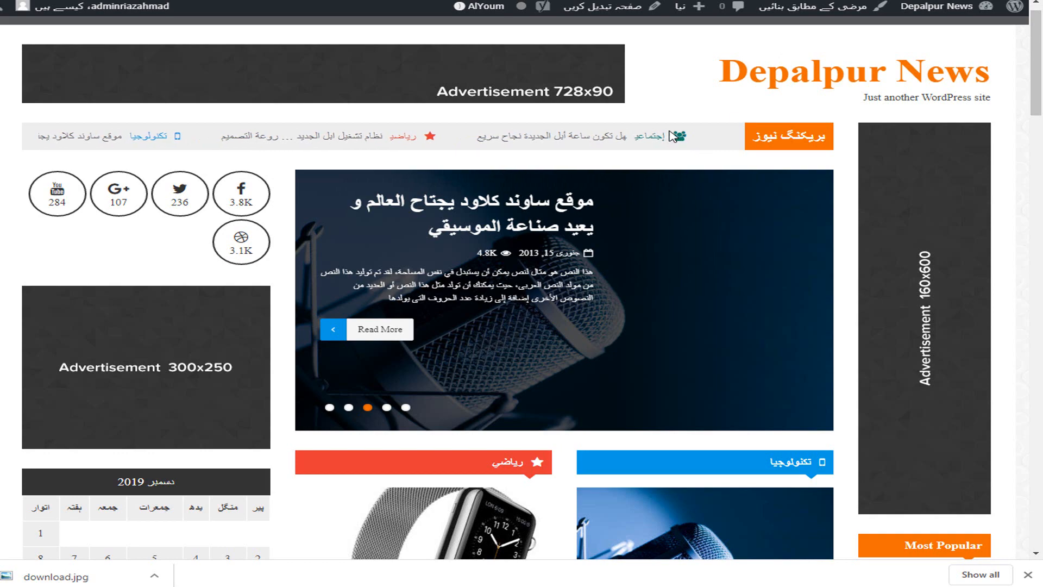
pyautogui.click(1037, 140)
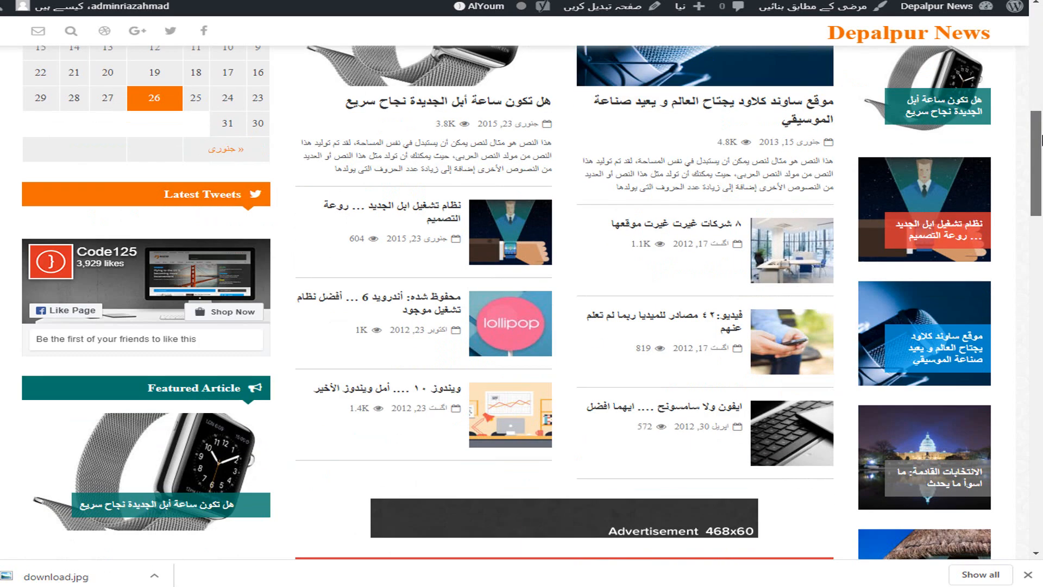
pyautogui.moveTo(1039, 140); pyautogui.dragTo(1039, 334)
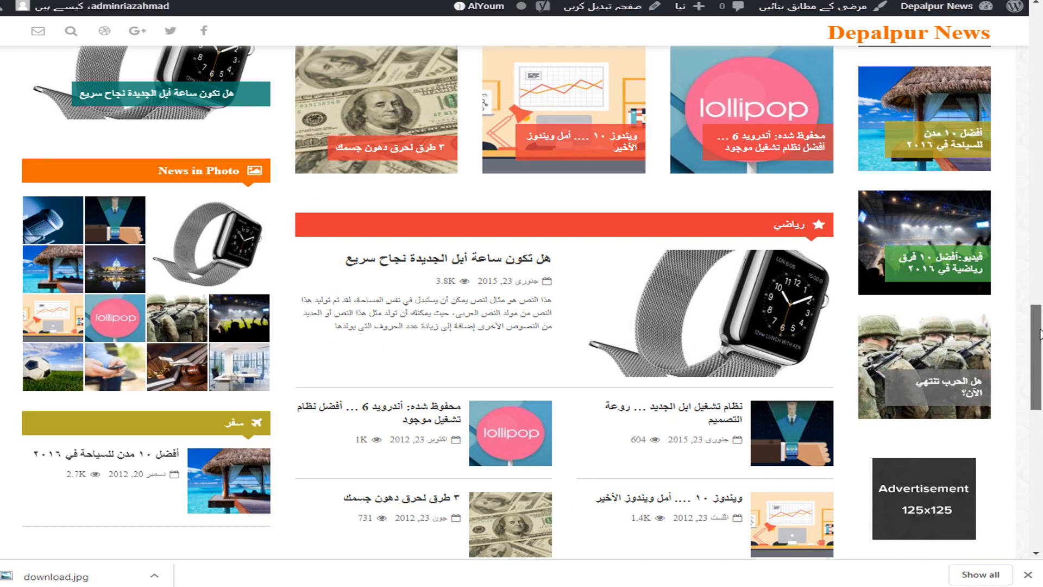
pyautogui.moveTo(1040, 334); pyautogui.dragTo(1039, 16)
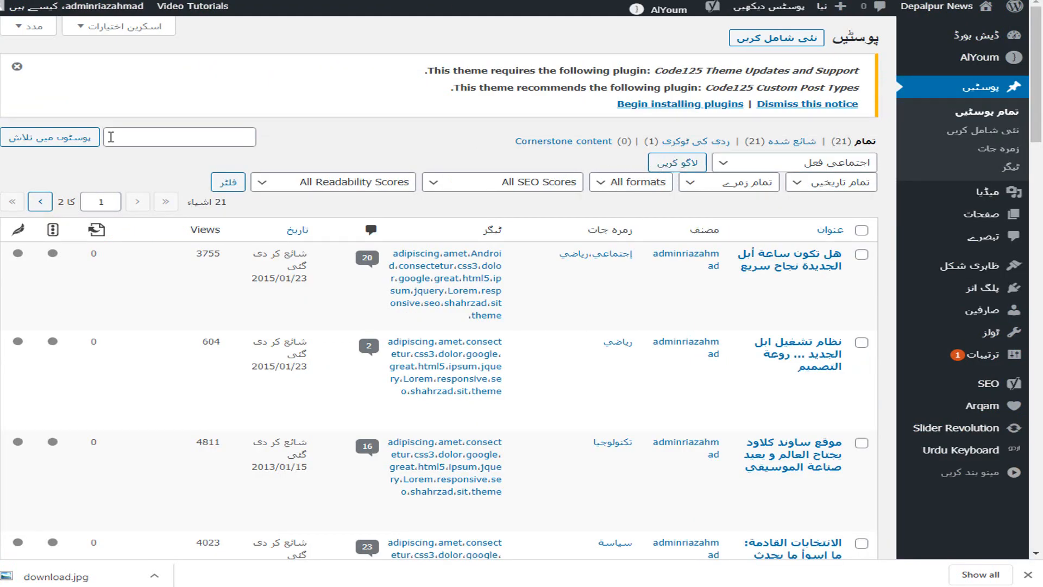
pyautogui.click(795, 43)
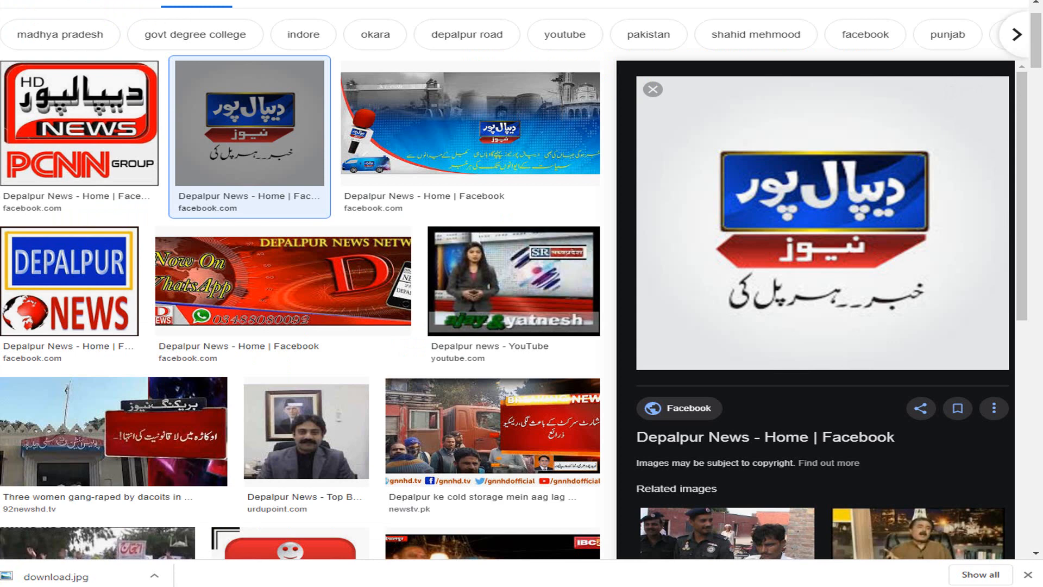
# - Go to the Urdu ARY News site by typing 'ary' and choosing its 'Urdu News - ARY News' suggestion
pyautogui.write('ar')
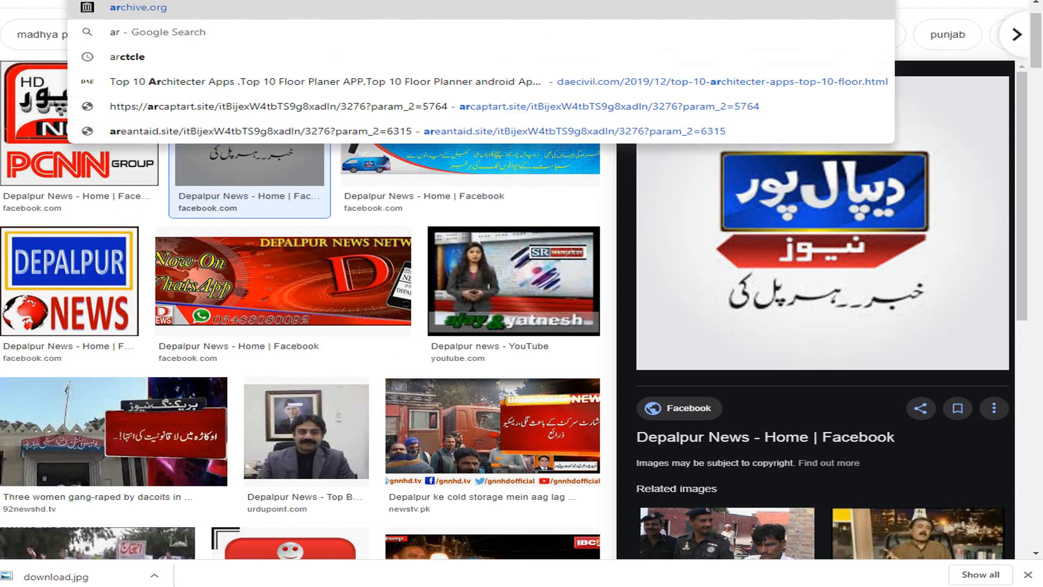
pyautogui.press('BackSpace')
pyautogui.press('BackSpace')
pyautogui.press('BackSpace')
pyautogui.write('ary')
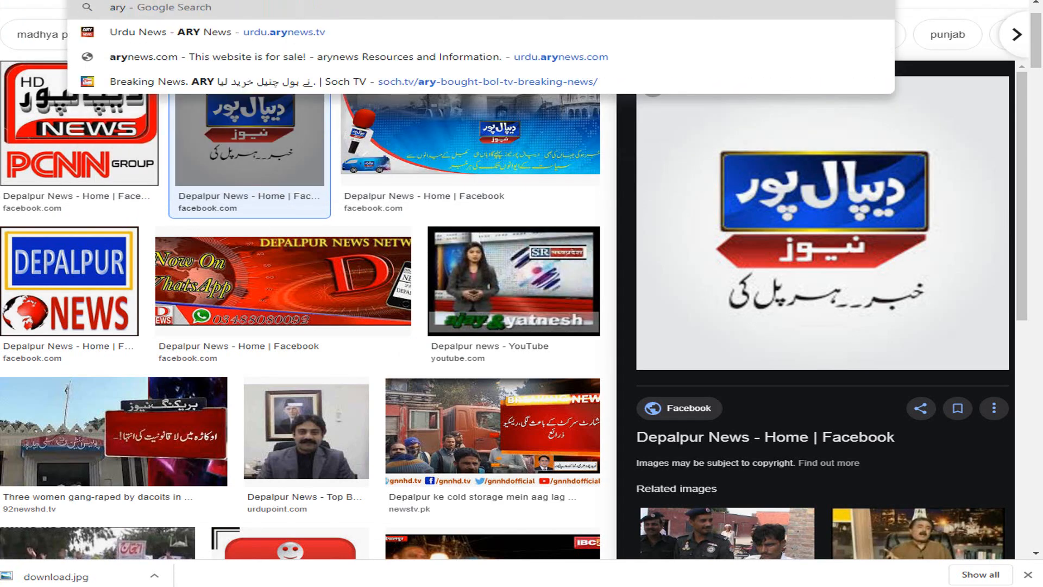
pyautogui.press('Down')
pyautogui.press('Down')
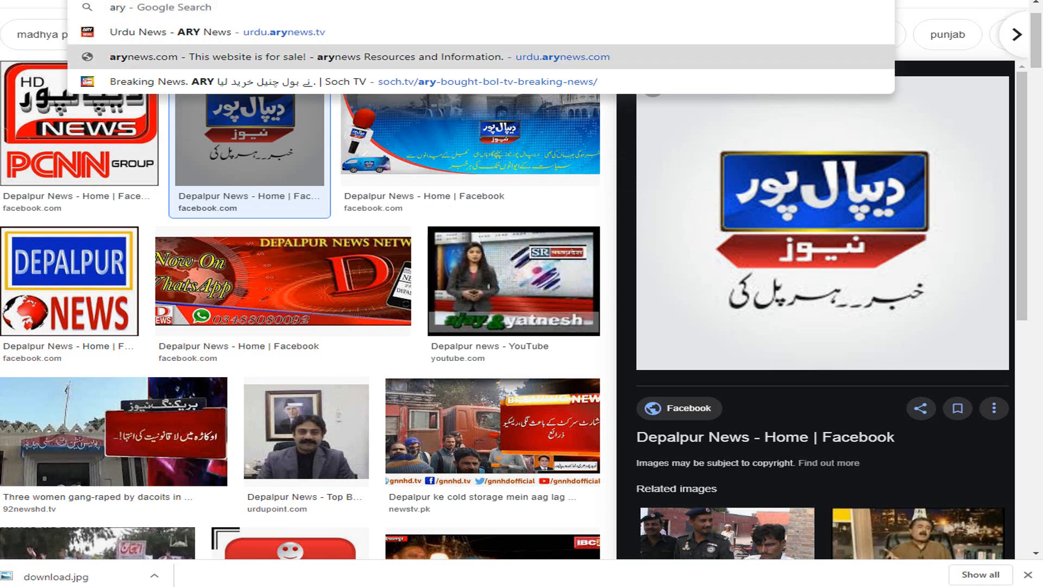
pyautogui.press('Up')
pyautogui.press('Return')
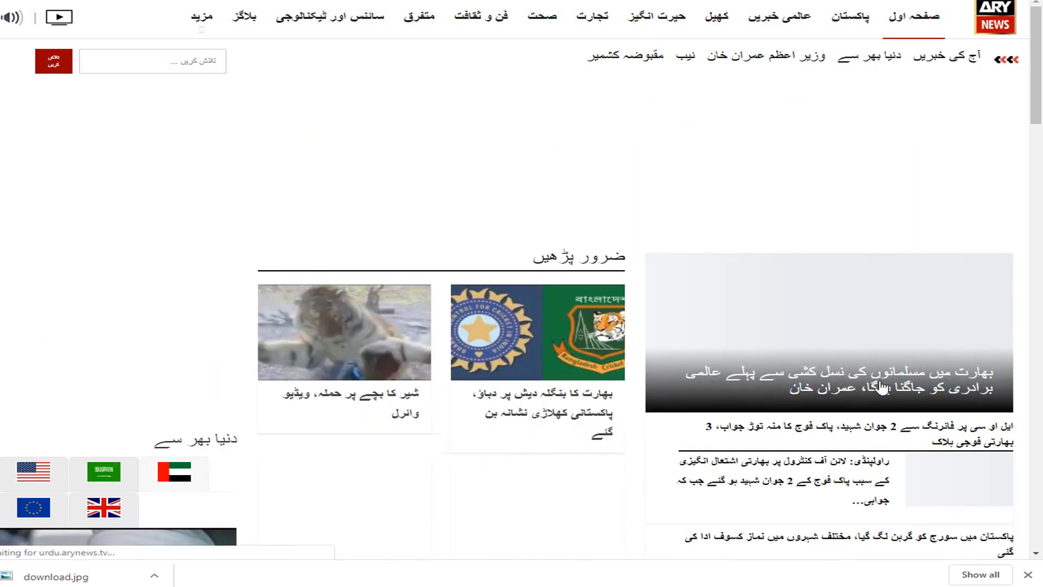
# - Open the ARY News lead story on genocide of Muslims in India and select its whole headline
pyautogui.click(882, 387)
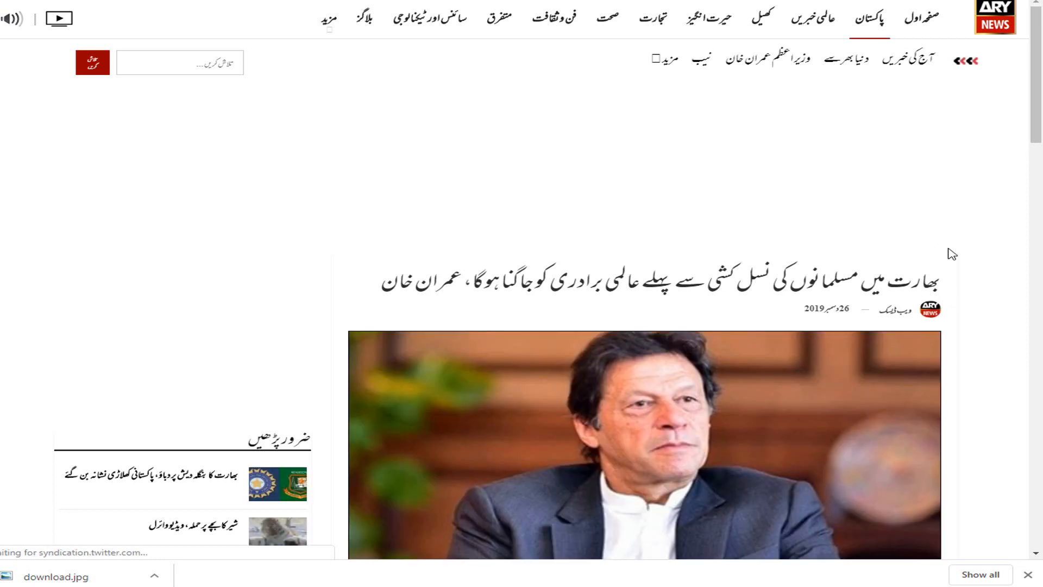
pyautogui.scroll(-2, 950, 252)
pyautogui.moveTo(941, 153); pyautogui.dragTo(389, 157)
pyautogui.click(397, 156)
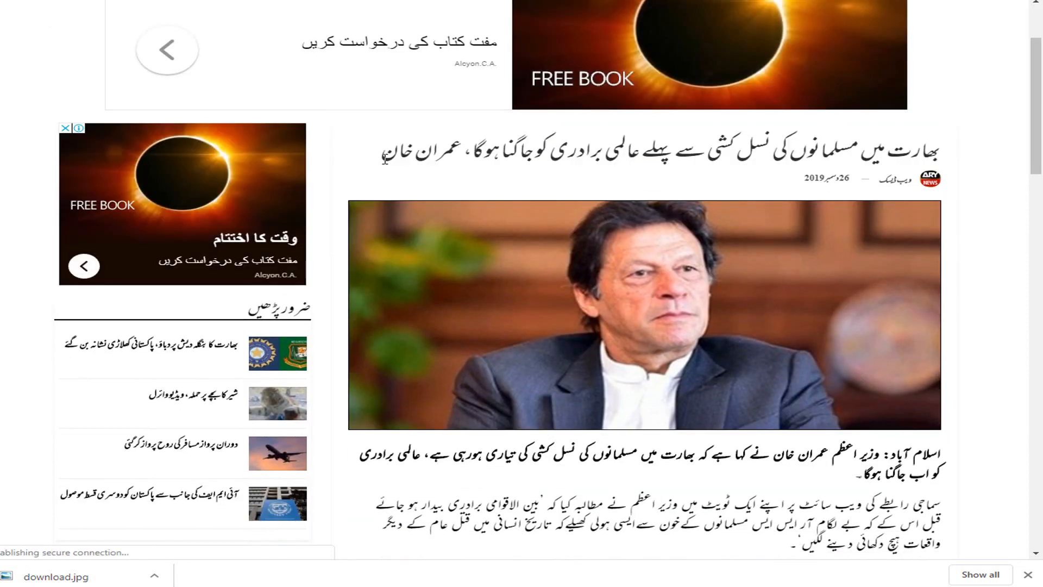
pyautogui.tripleClick(398, 155)
pyautogui.hotkey('ctrl', 'c')
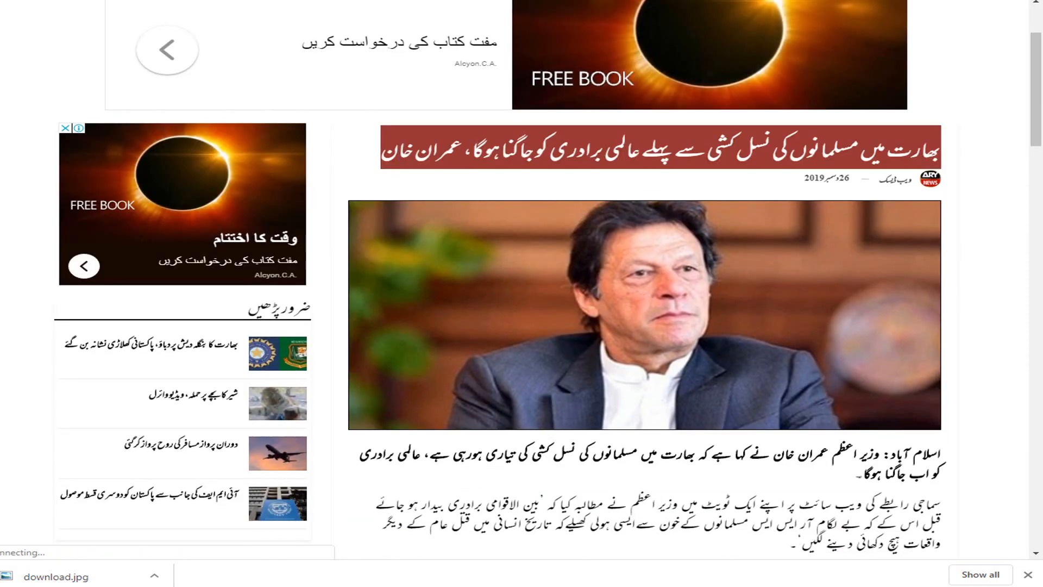
# - Dismiss the editor welcome tip and paste the copied ARY News headline as the post title
pyautogui.hotkey('ctrl', 'Tab')
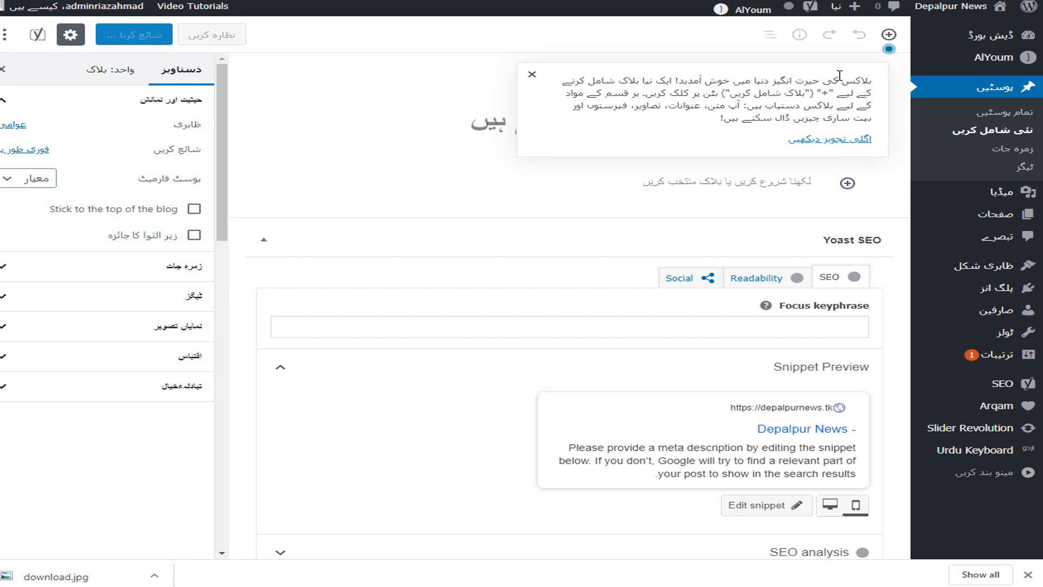
pyautogui.click(532, 74)
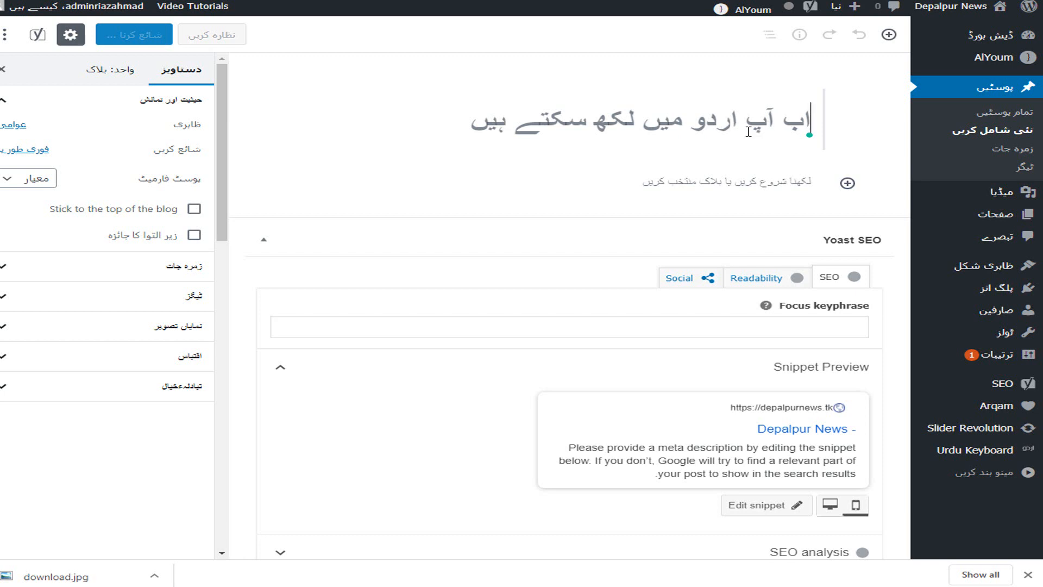
pyautogui.hotkey('ctrl', 'v')
pyautogui.click(741, 253)
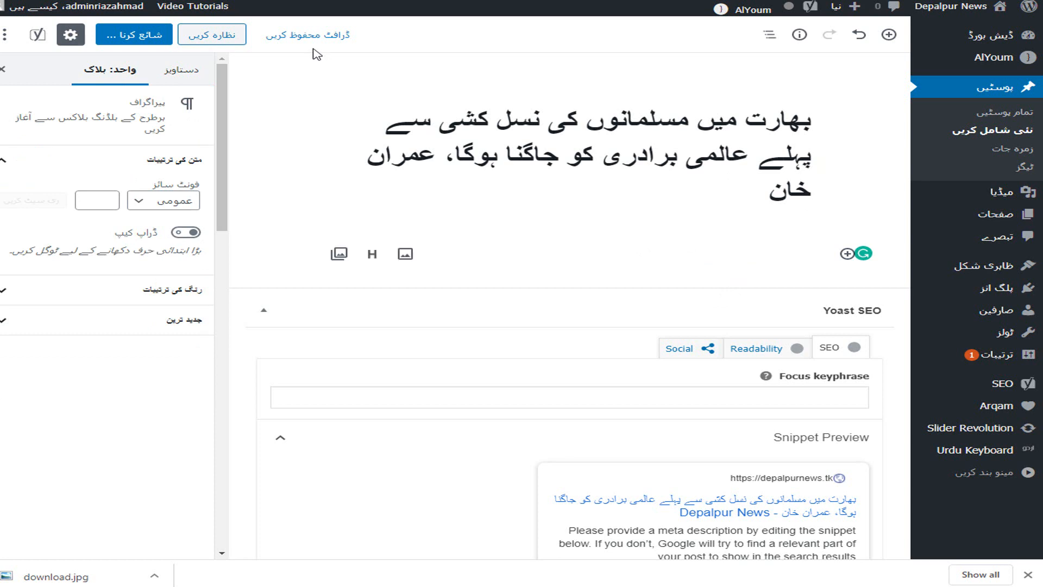
pyautogui.scroll(-1, 771, 265)
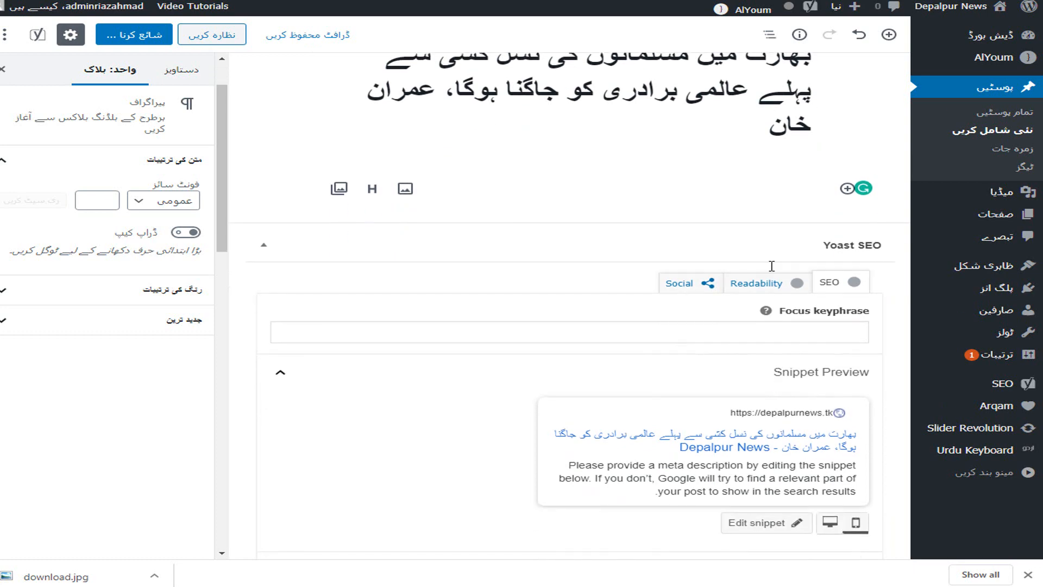
# - Select and copy the opening paragraphs of the ARY News article
pyautogui.click(750, 1)
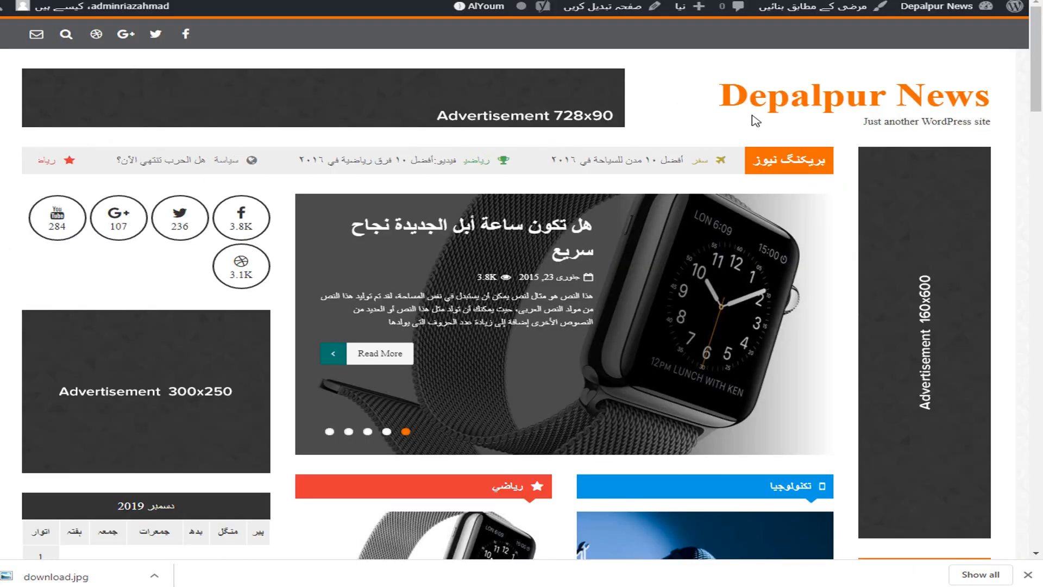
pyautogui.click(869, 1)
pyautogui.scroll(-4, 697, 291)
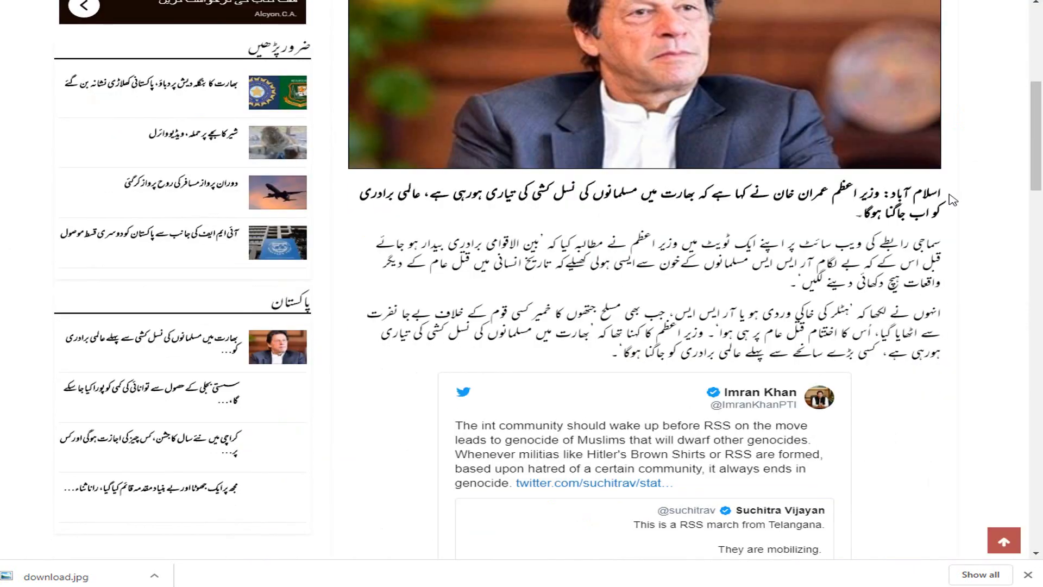
pyautogui.moveTo(697, 291); pyautogui.dragTo(570, 367)
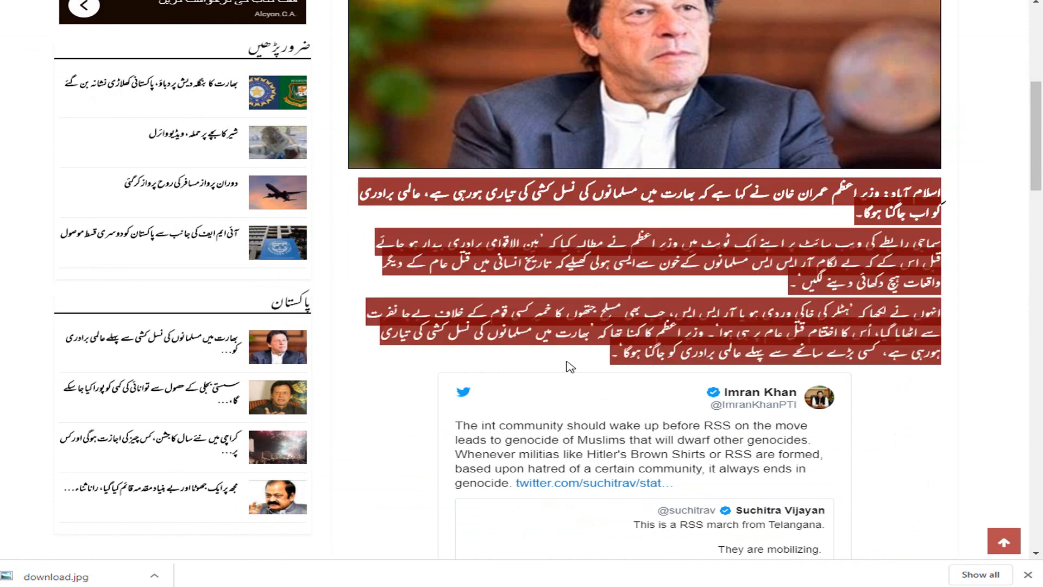
pyautogui.scroll(-15, 885, 359)
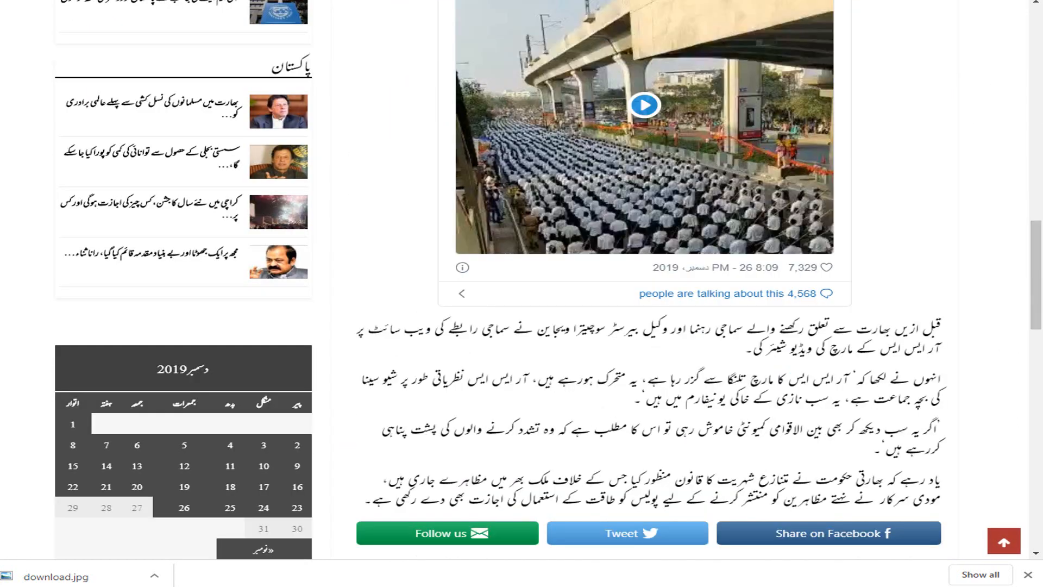
# - Return to the post editor and move the caret from the title down to the body
pyautogui.click(723, 1)
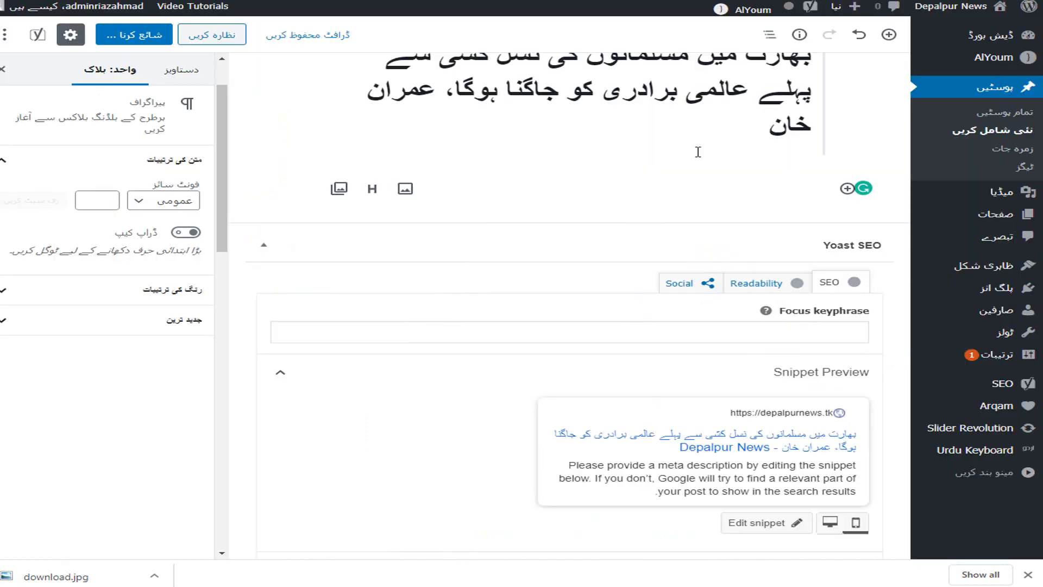
pyautogui.scroll(1, 839, 163)
pyautogui.scroll(1, 840, 163)
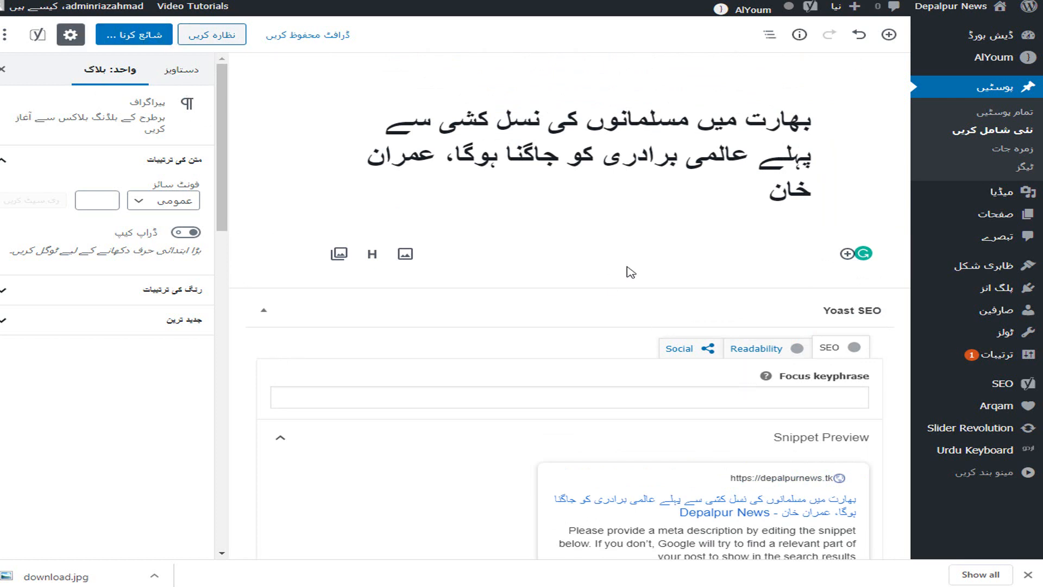
pyautogui.scroll(-13, 668, 319)
pyautogui.scroll(5, 761, 271)
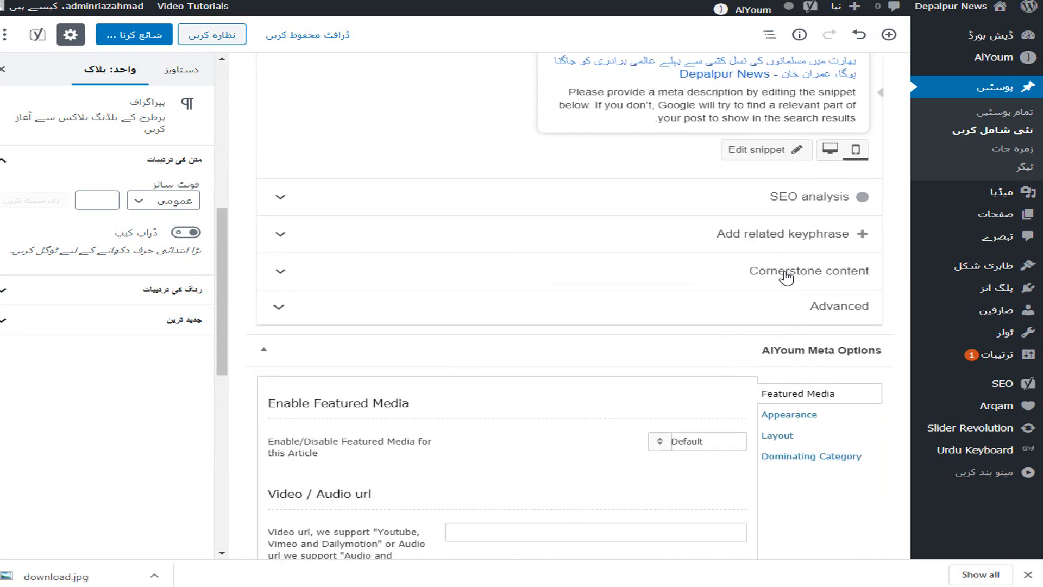
pyautogui.scroll(8, 786, 277)
pyautogui.click(632, 152)
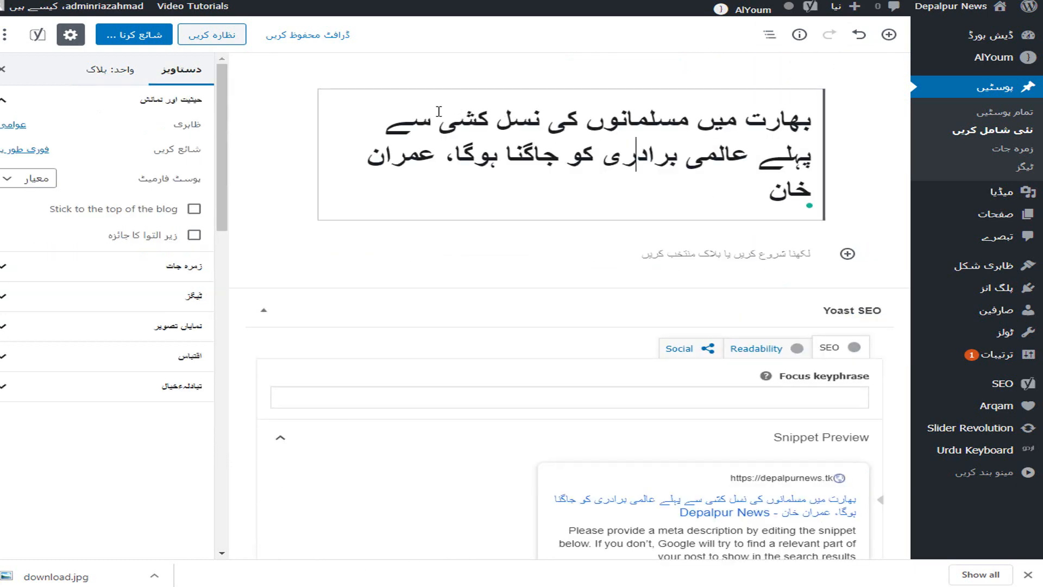
pyautogui.click(319, 104)
pyautogui.click(283, 110)
pyautogui.click(471, 162)
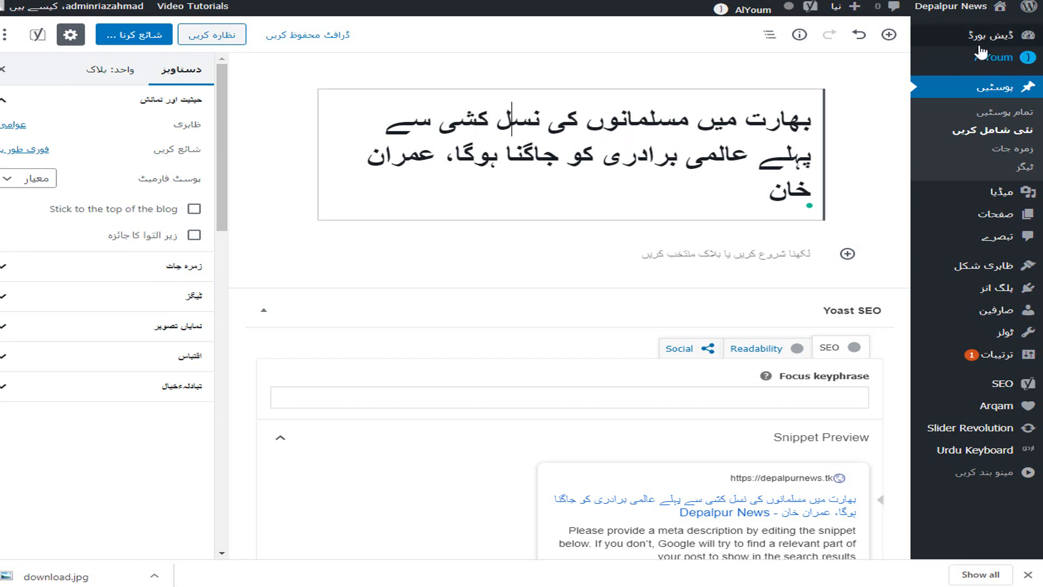
pyautogui.click(749, 116)
pyautogui.click(769, 252)
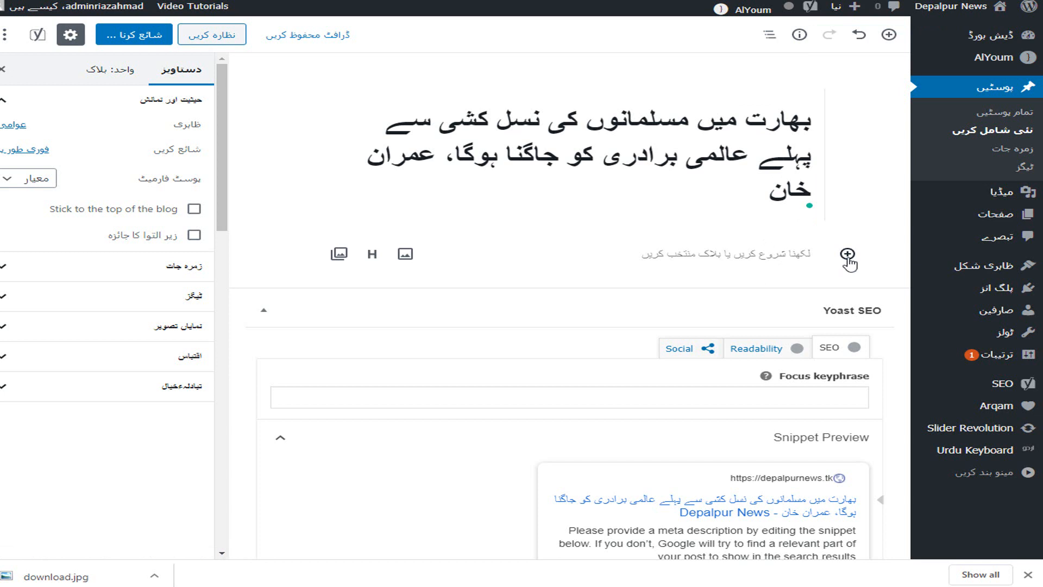
# - Start an empty paragraph block and paste the three Urdu article paragraphs into it
pyautogui.click(848, 254)
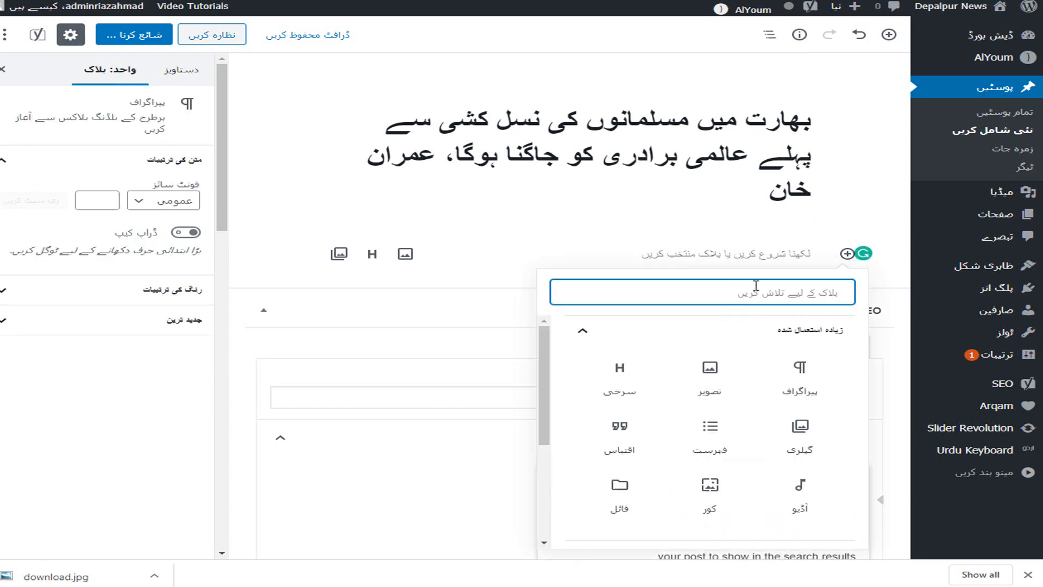
pyautogui.click(752, 250)
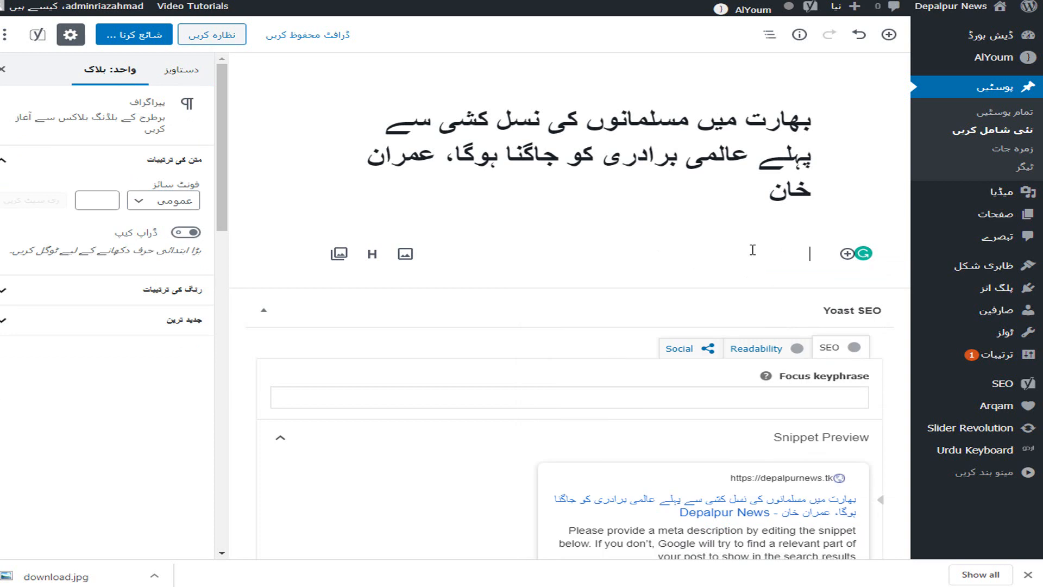
pyautogui.hotkey('ctrl', 'v')
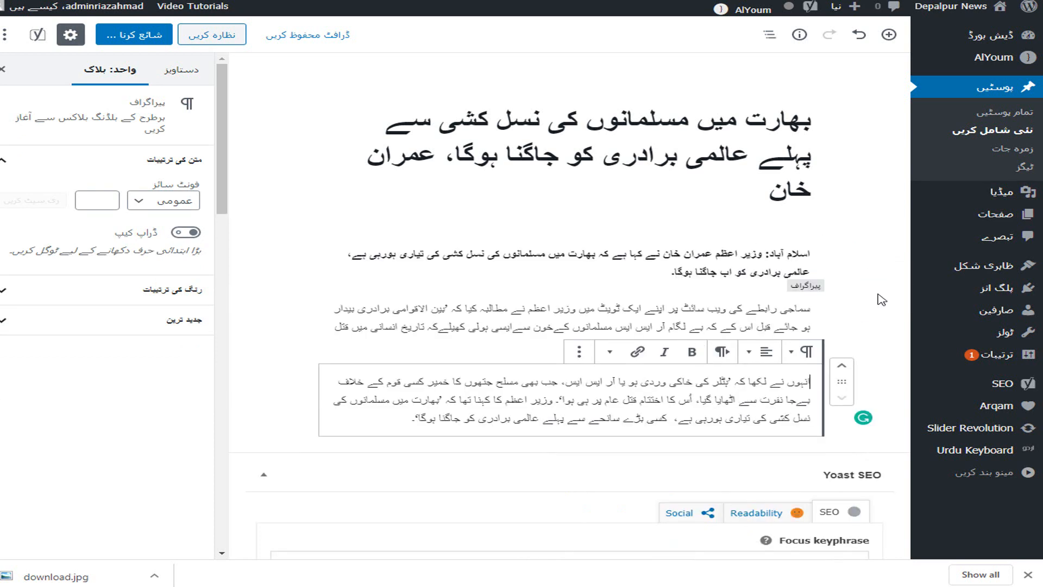
pyautogui.click(881, 299)
# - Open the Featured Image media library, then scroll the ARY article up to its headline and photo
pyautogui.scroll(-4, 783, 280)
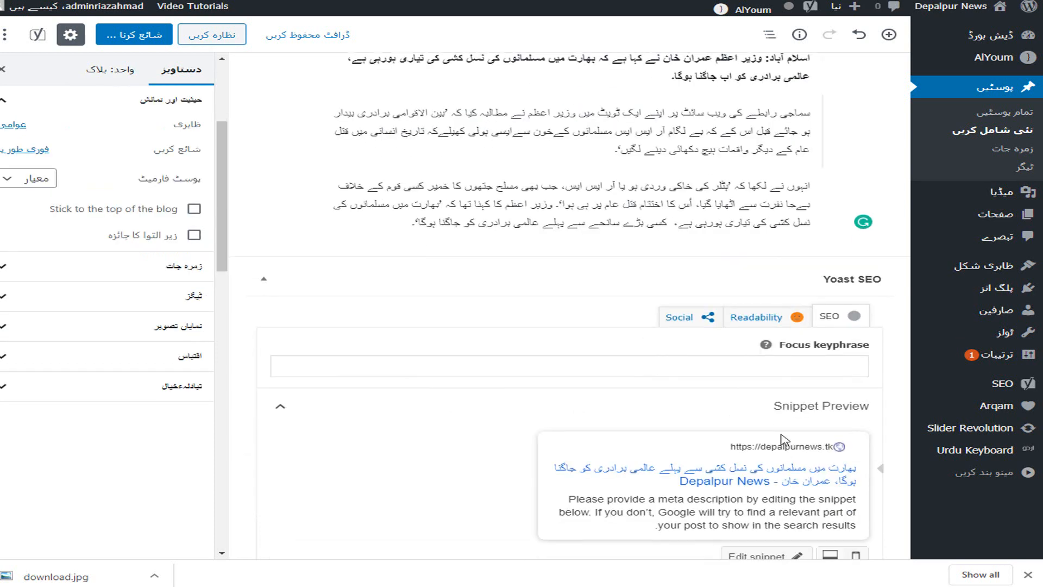
pyautogui.scroll(4, 703, 353)
pyautogui.scroll(-8, 703, 348)
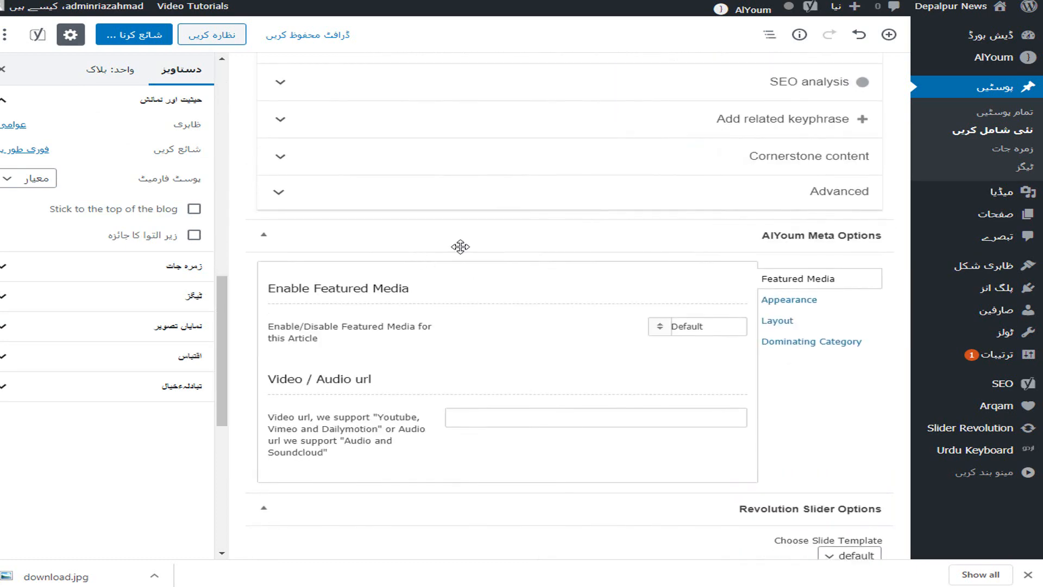
pyautogui.click(92, 330)
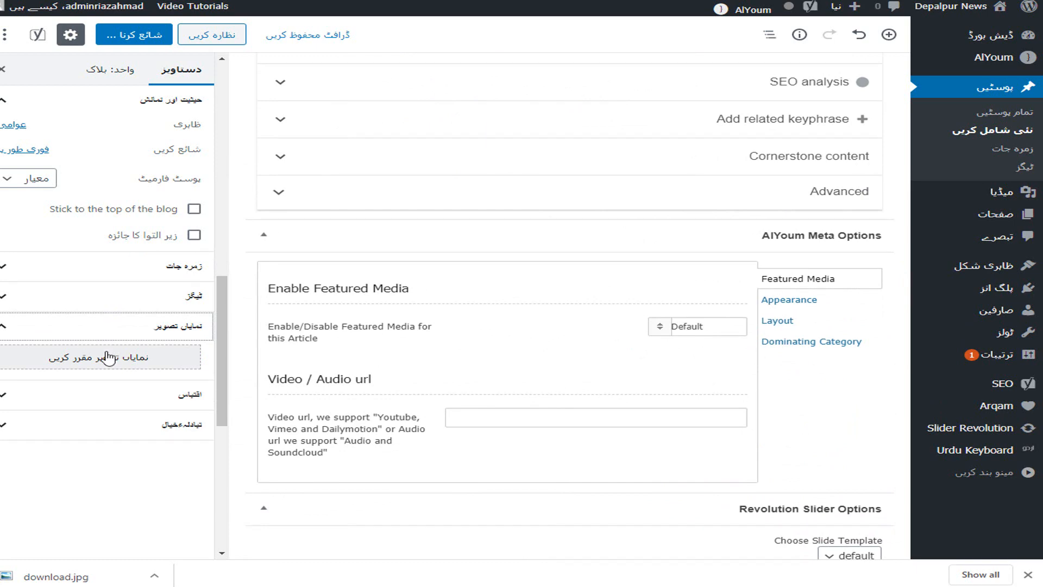
pyautogui.click(103, 357)
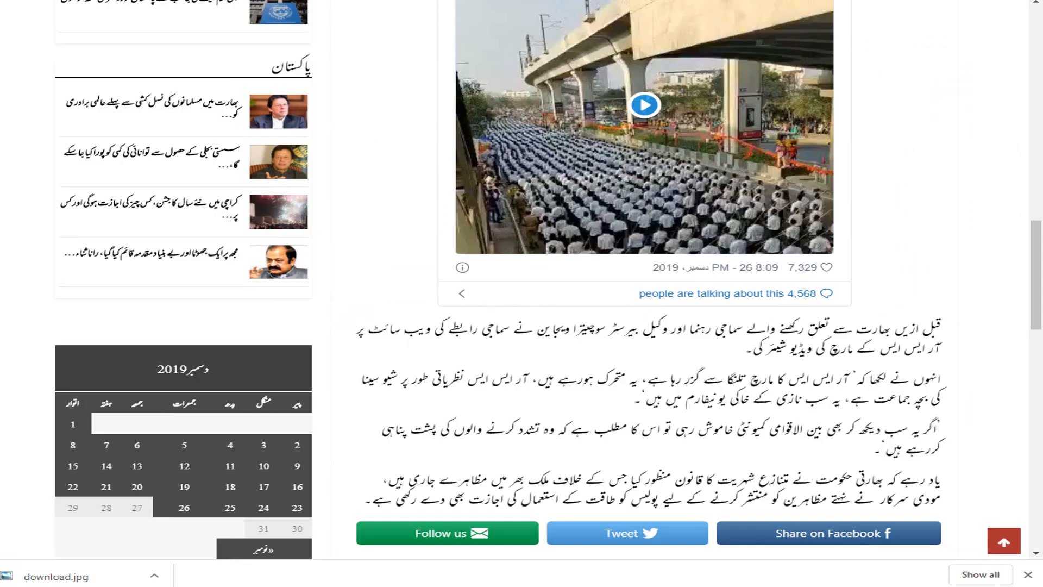
pyautogui.scroll(7, 850, 198)
pyautogui.scroll(10, 919, 298)
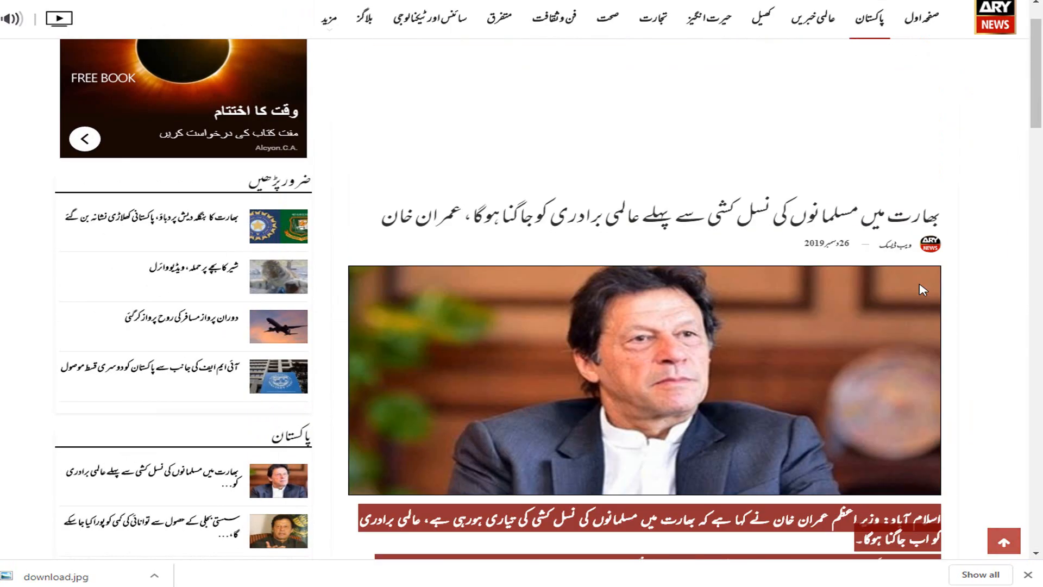
# - Save the article's Imran Khan photo to the Desktop as pm imran khan.jpg
pyautogui.rightClick(656, 389)
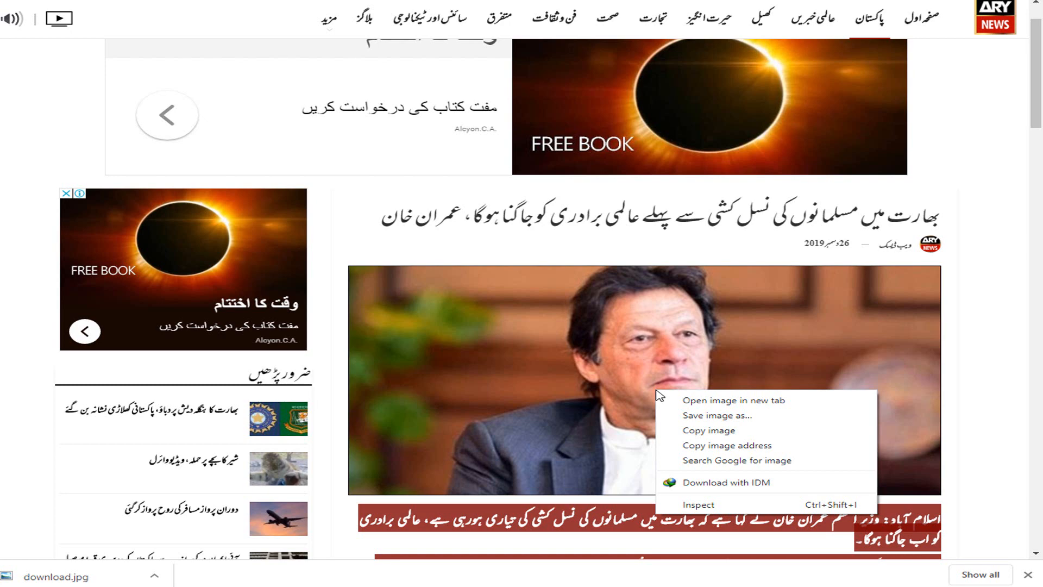
pyautogui.click(713, 414)
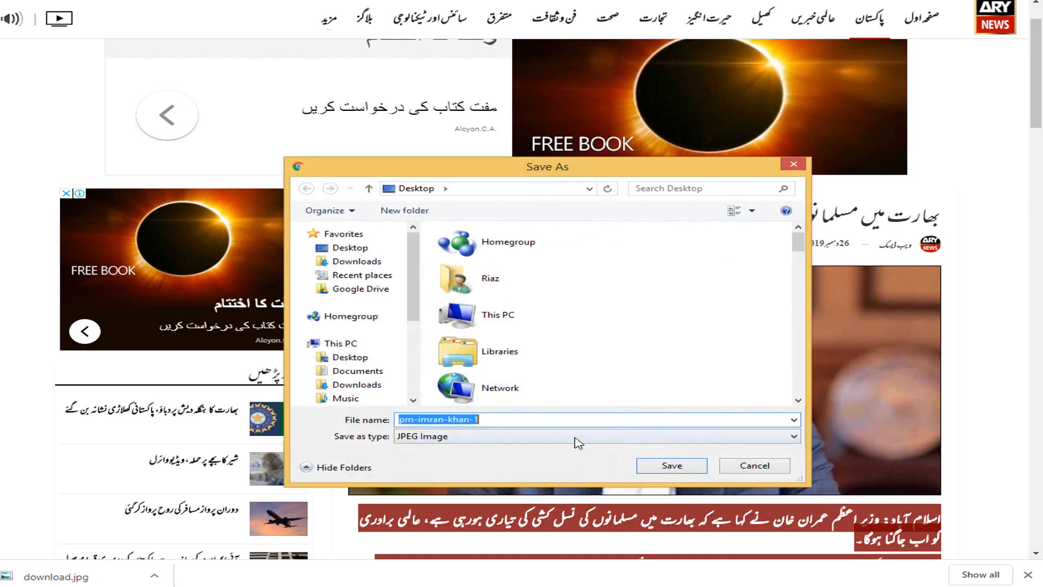
pyautogui.write('pm')
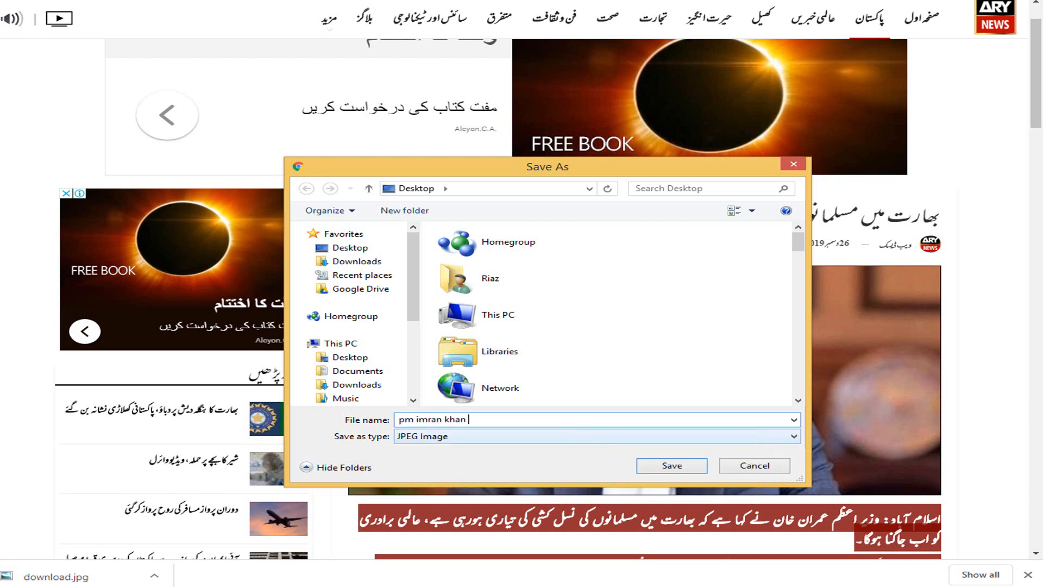
pyautogui.press('Return')
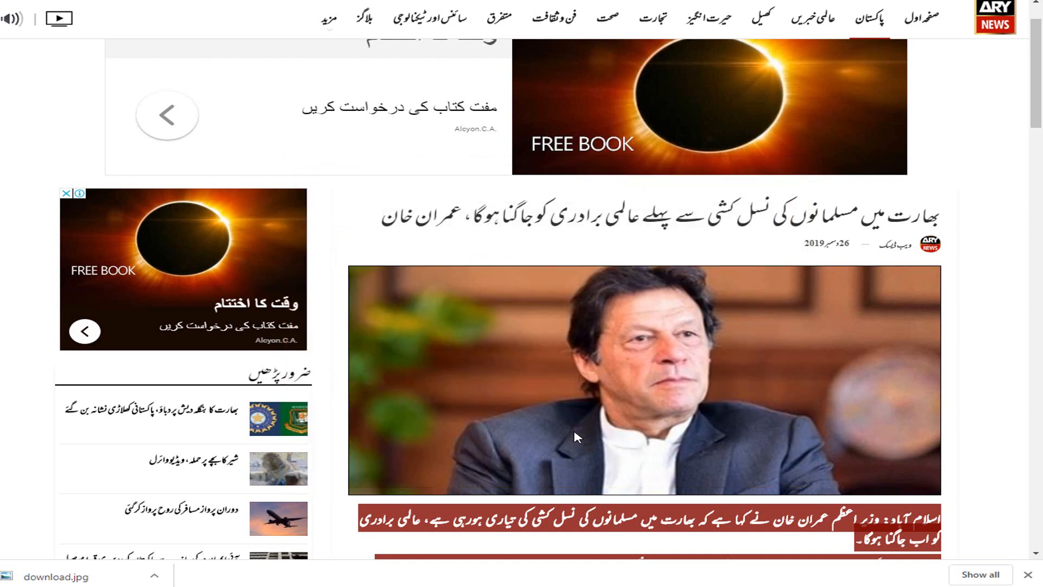
pyautogui.click(554, 1)
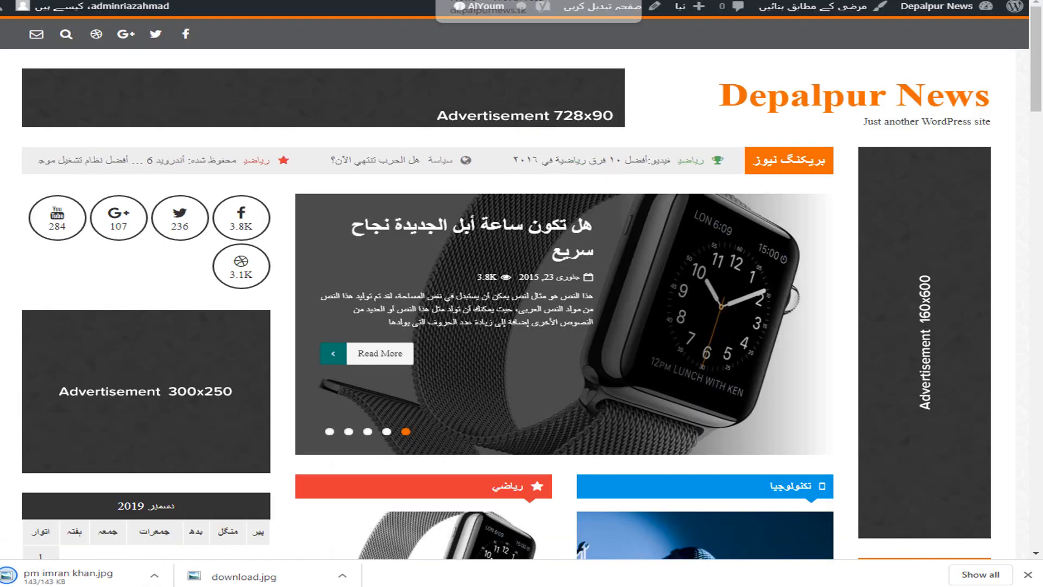
# - Upload pm imran khan.jpg into the Media Library and set it as the post's featured image
pyautogui.click(489, 1)
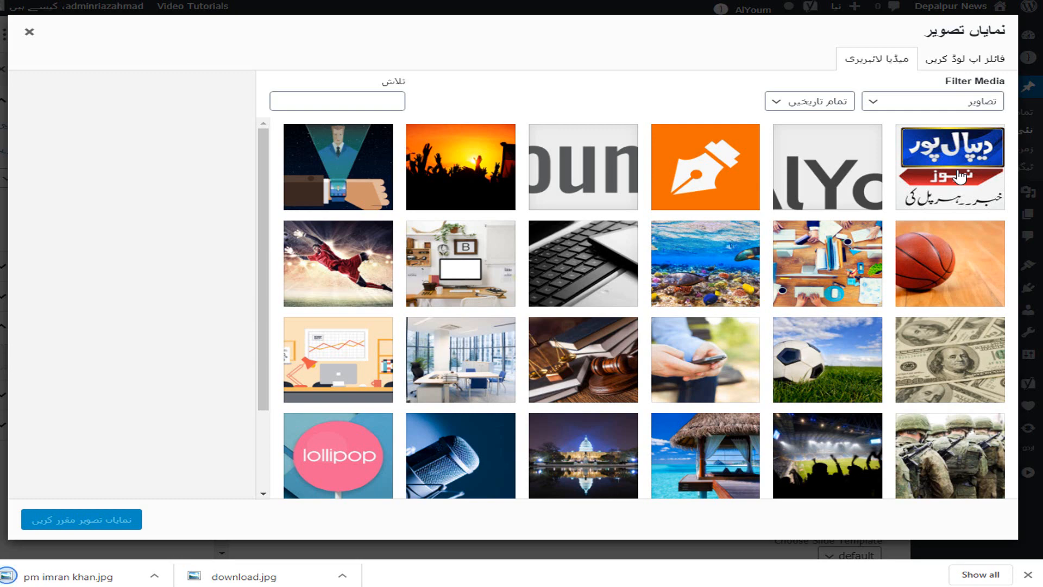
pyautogui.moveTo(98, 582); pyautogui.dragTo(625, 293)
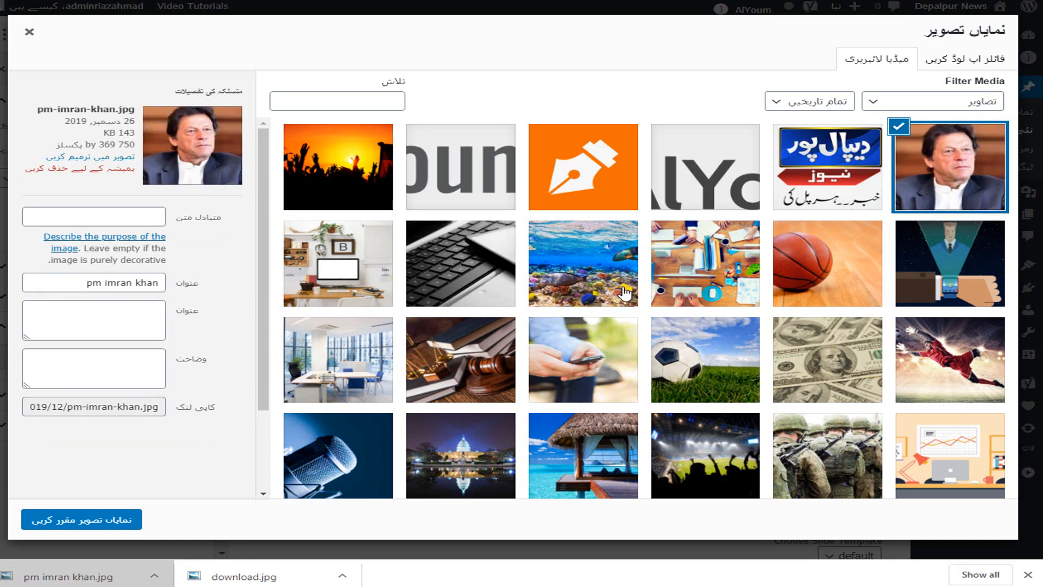
pyautogui.click(94, 522)
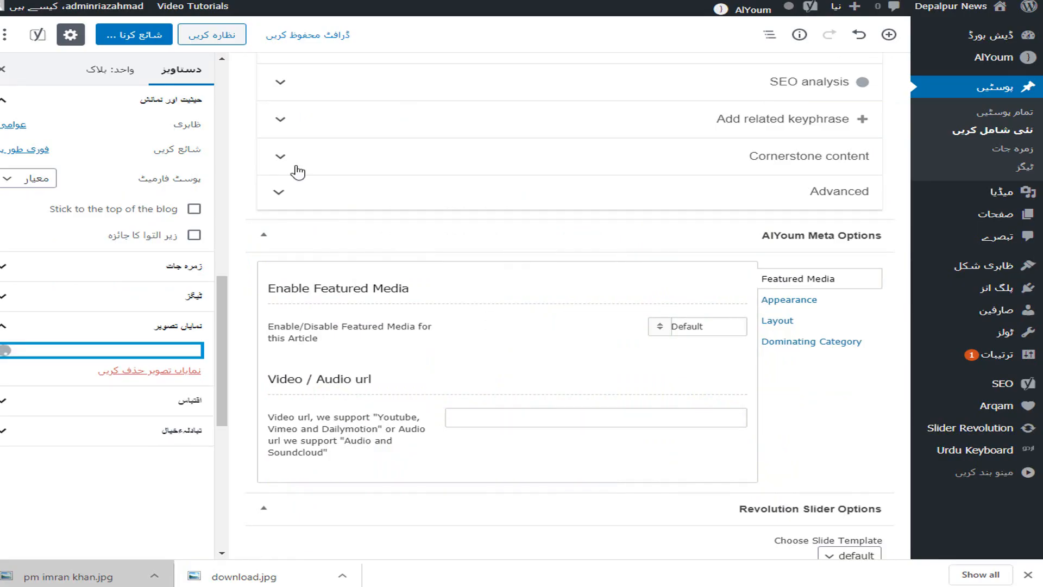
pyautogui.scroll(-5, 664, 432)
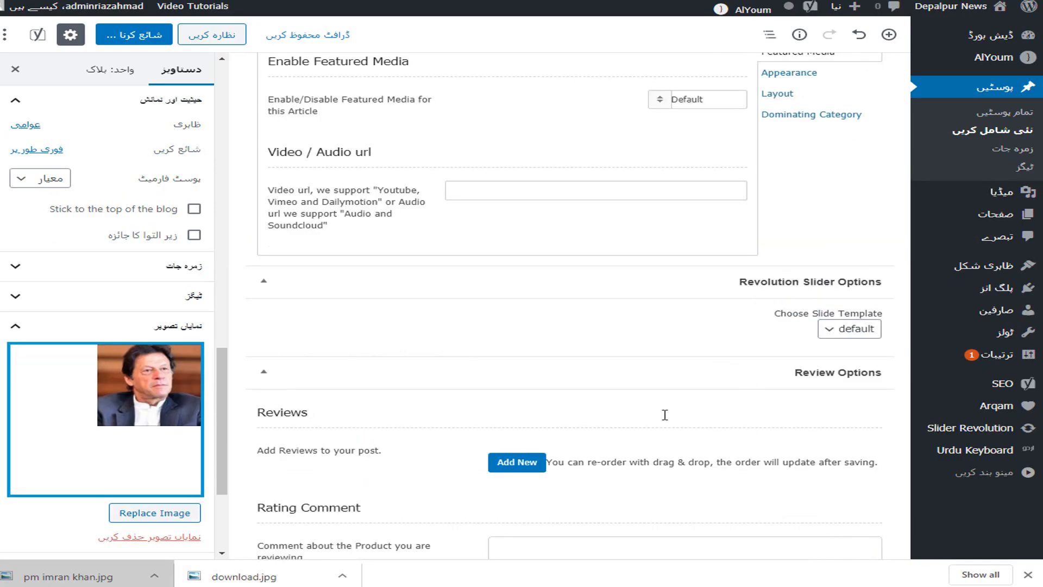
pyautogui.scroll(-3, 544, 282)
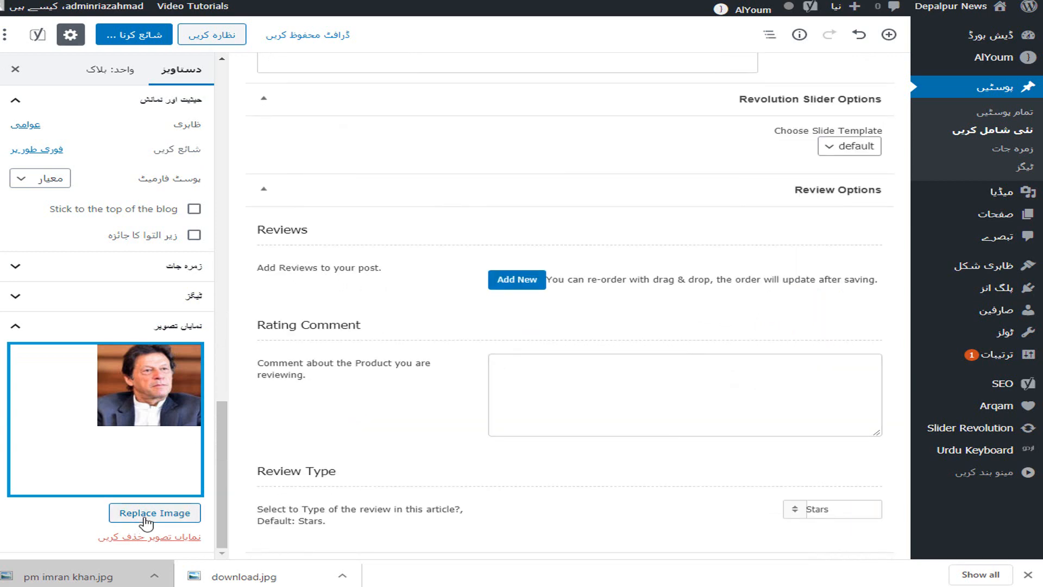
pyautogui.scroll(8, 558, 258)
pyautogui.scroll(10, 598, 266)
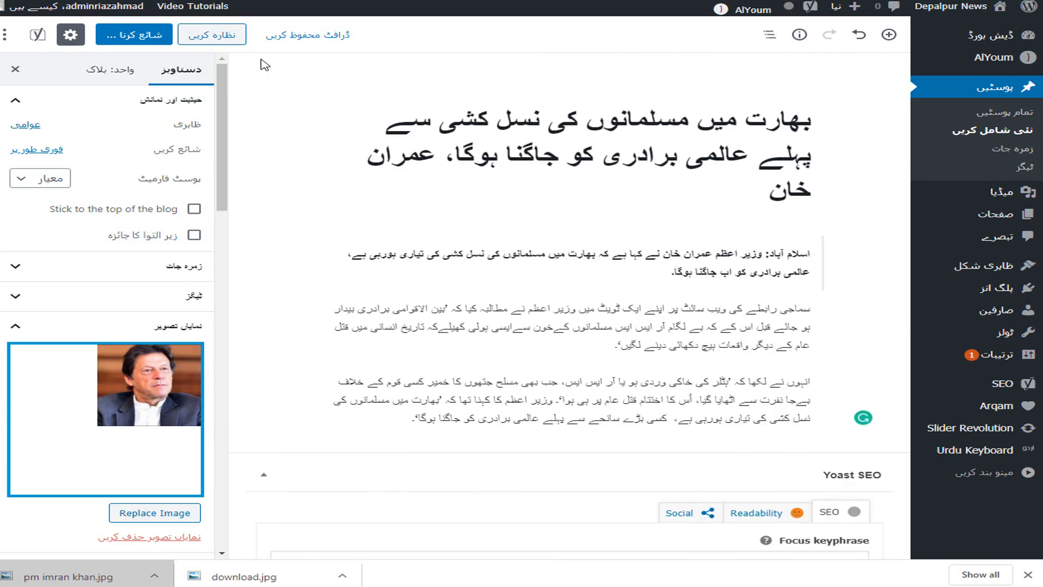
pyautogui.click(108, 73)
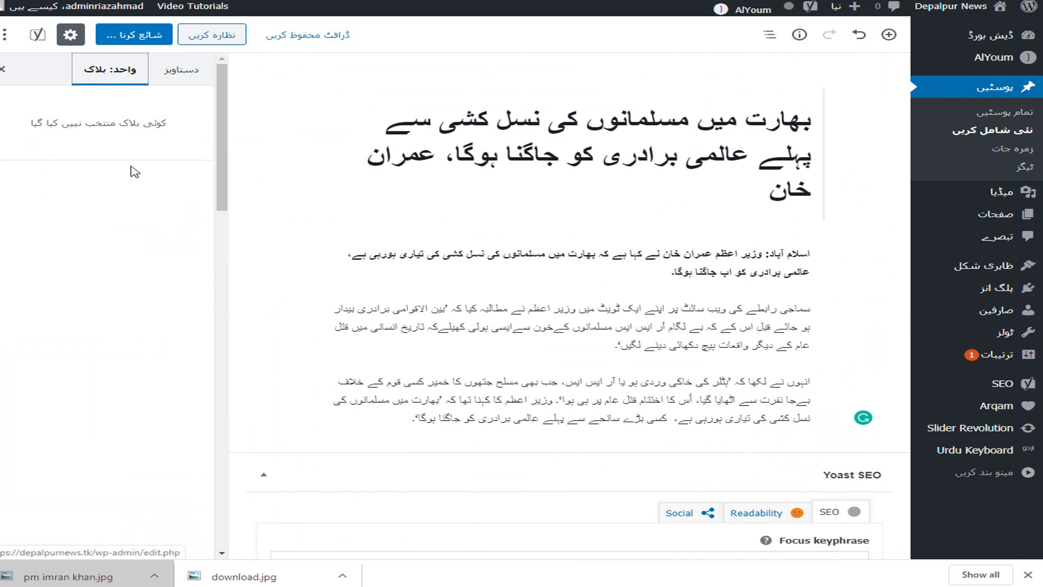
# - Publish the Imran Khan post and open View Post in a new browser tab
pyautogui.click(195, 72)
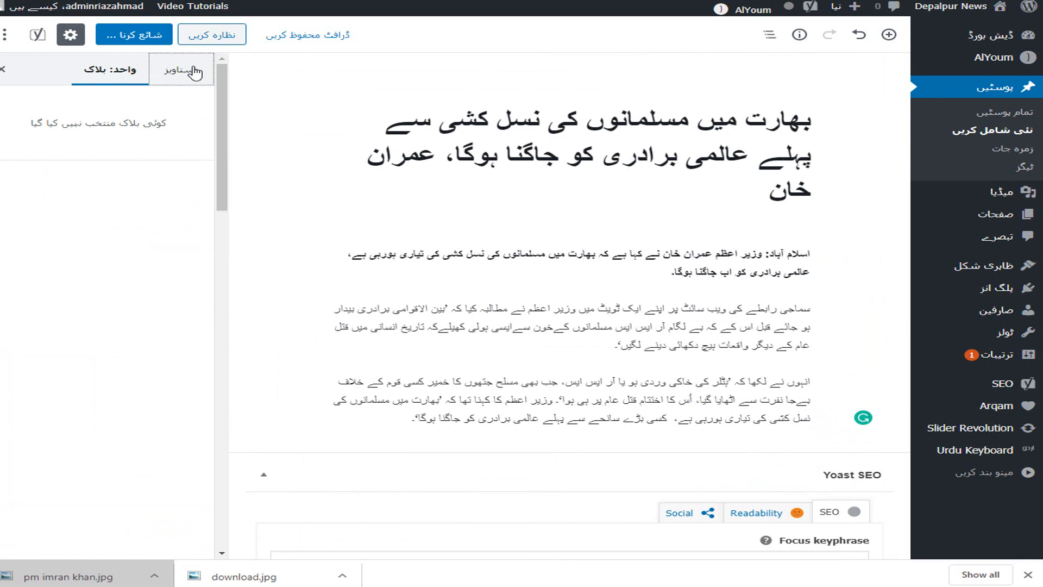
pyautogui.click(130, 37)
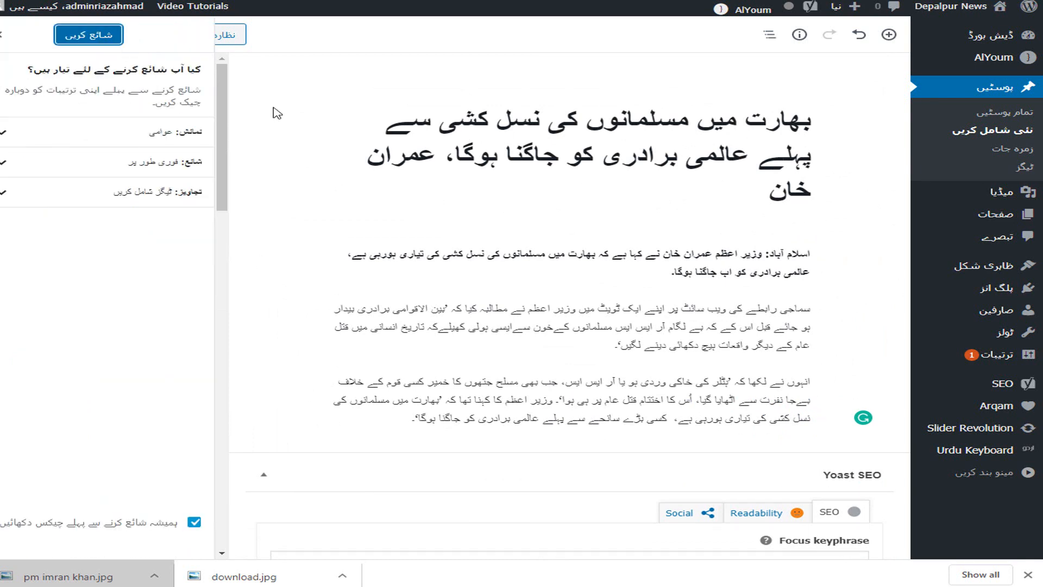
pyautogui.click(88, 36)
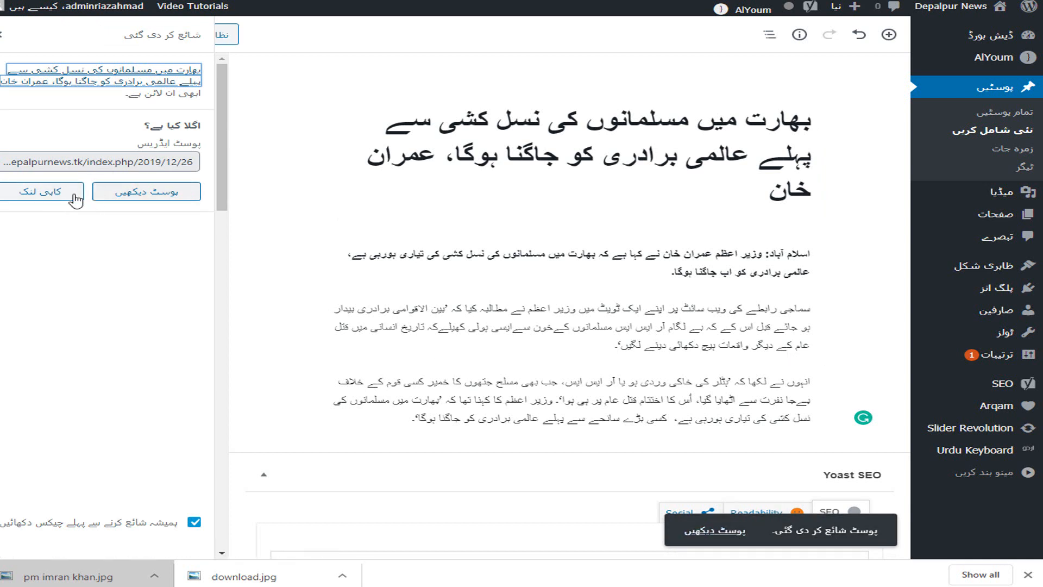
pyautogui.rightClick(133, 194)
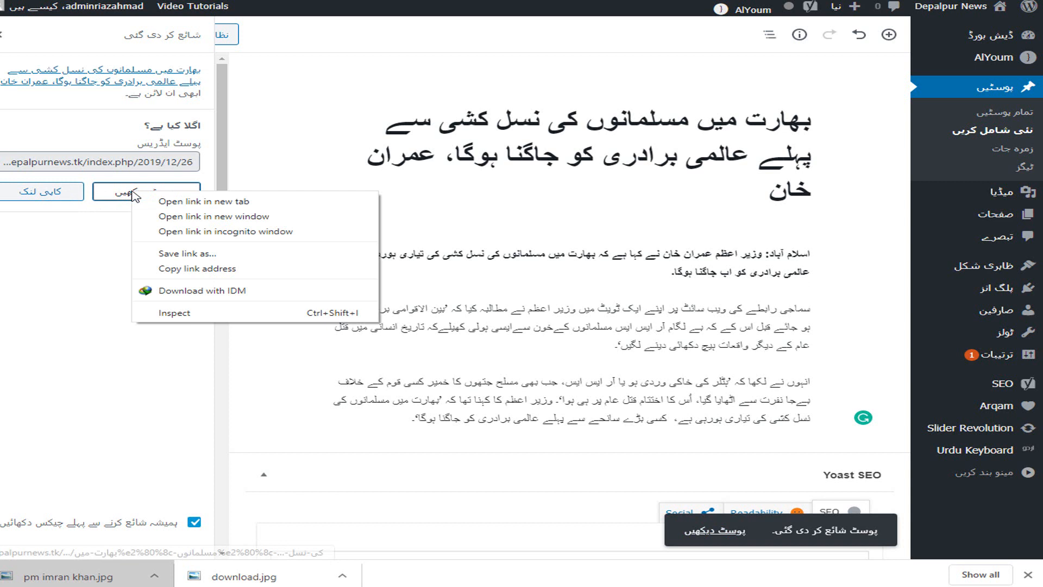
pyautogui.click(184, 205)
# - Copy the published post's address from the editor's confirmation panel
pyautogui.hotkey('ctrl', 'Tab')
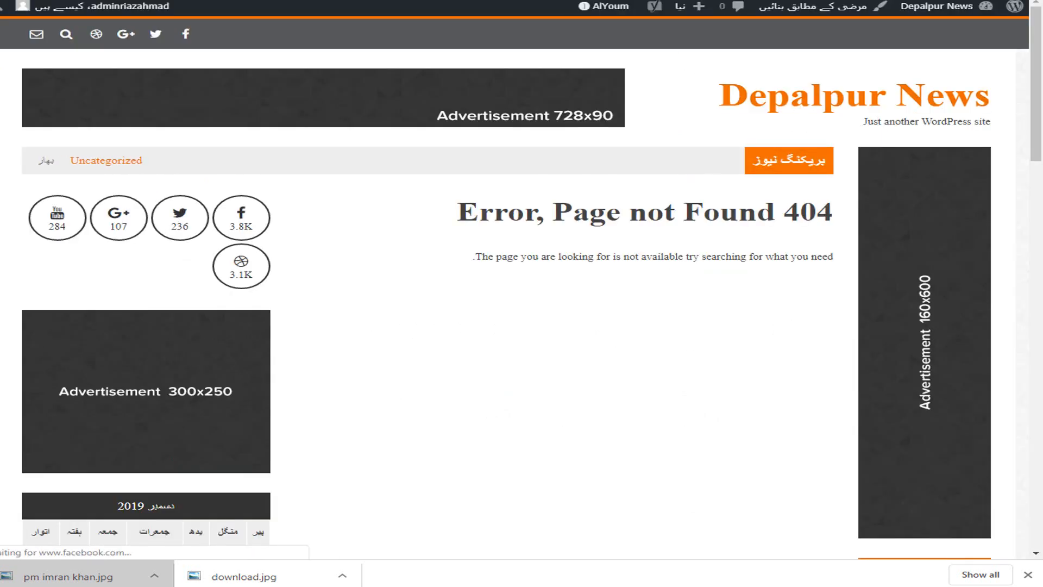
pyautogui.click(543, 1)
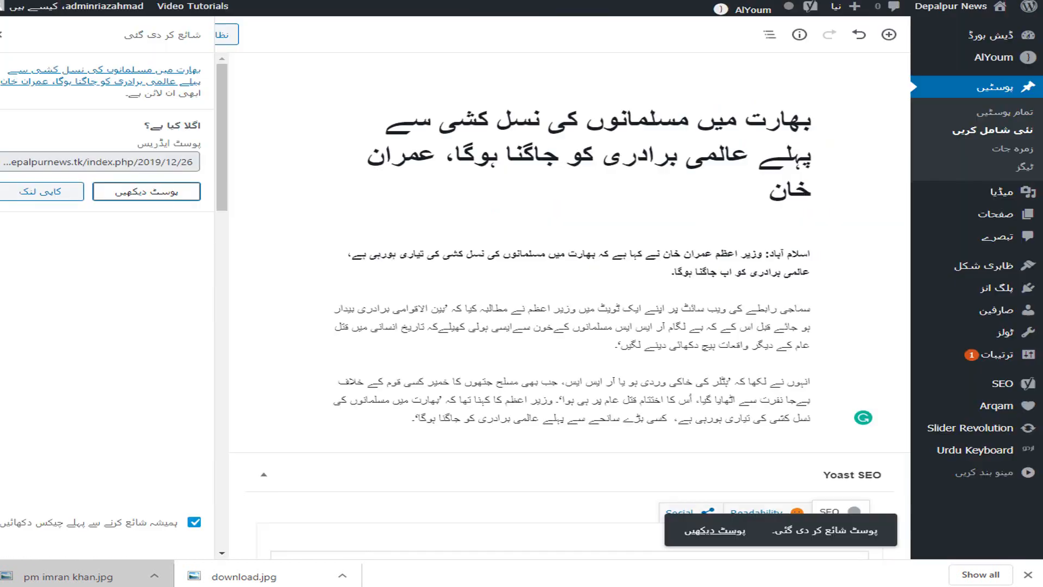
pyautogui.click(154, 160)
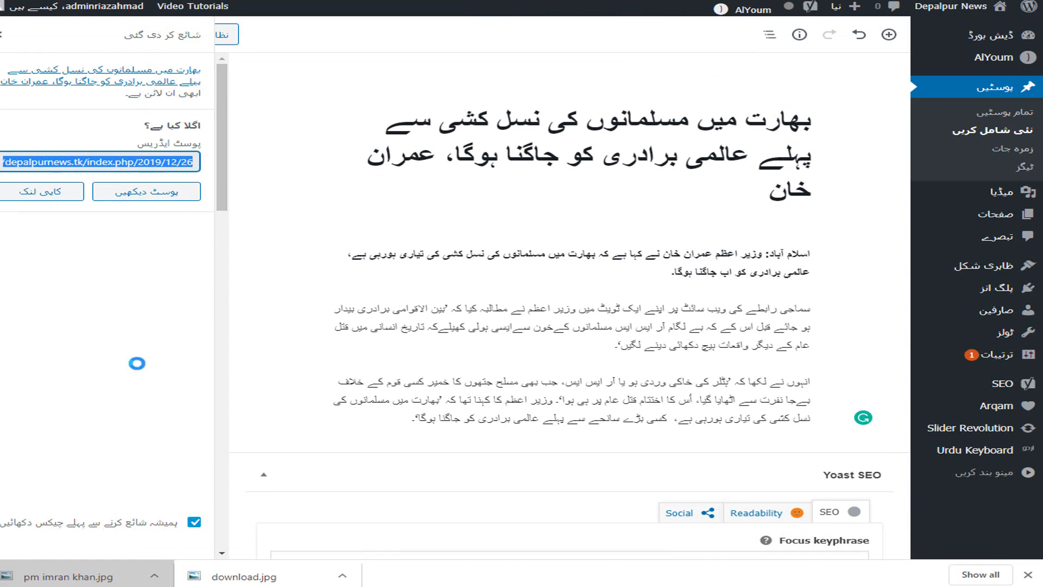
pyautogui.rightClick(154, 159)
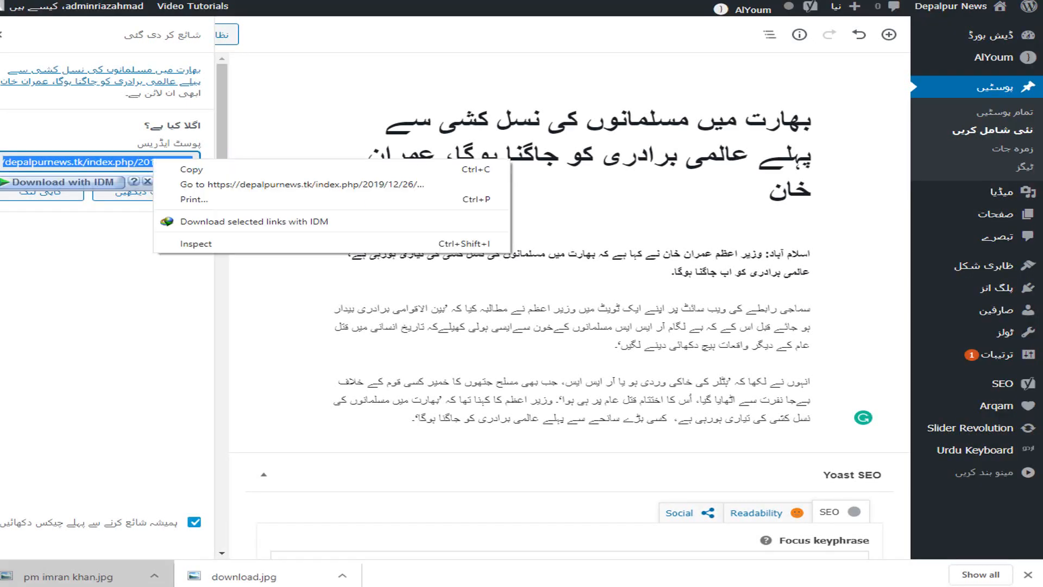
pyautogui.click(192, 169)
# - Reload the Depalpur News homepage and open the Imran Khan slider headline, which gives a 404
pyautogui.hotkey('ctrl', 'Tab')
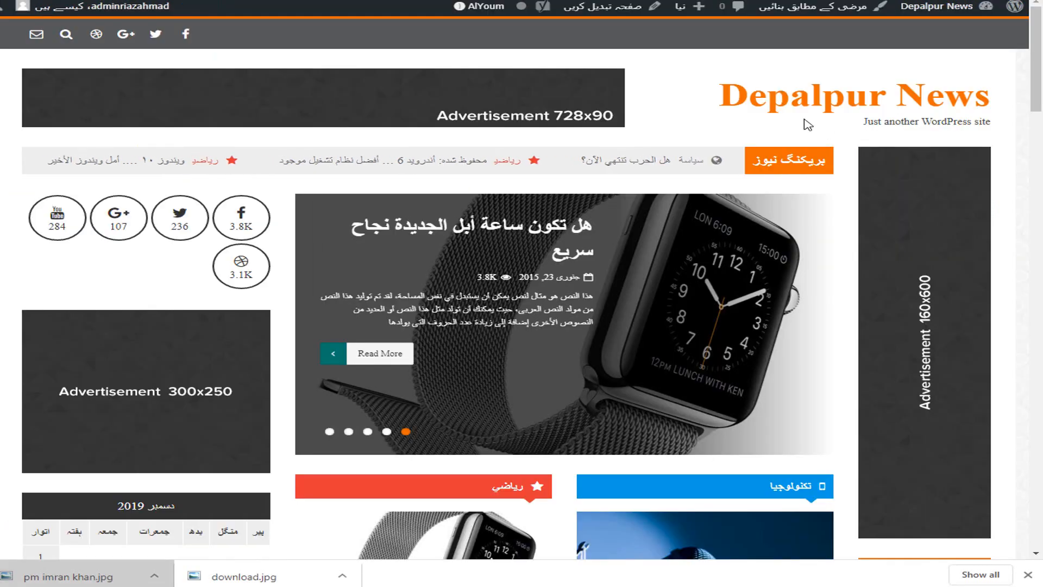
pyautogui.click(785, 105)
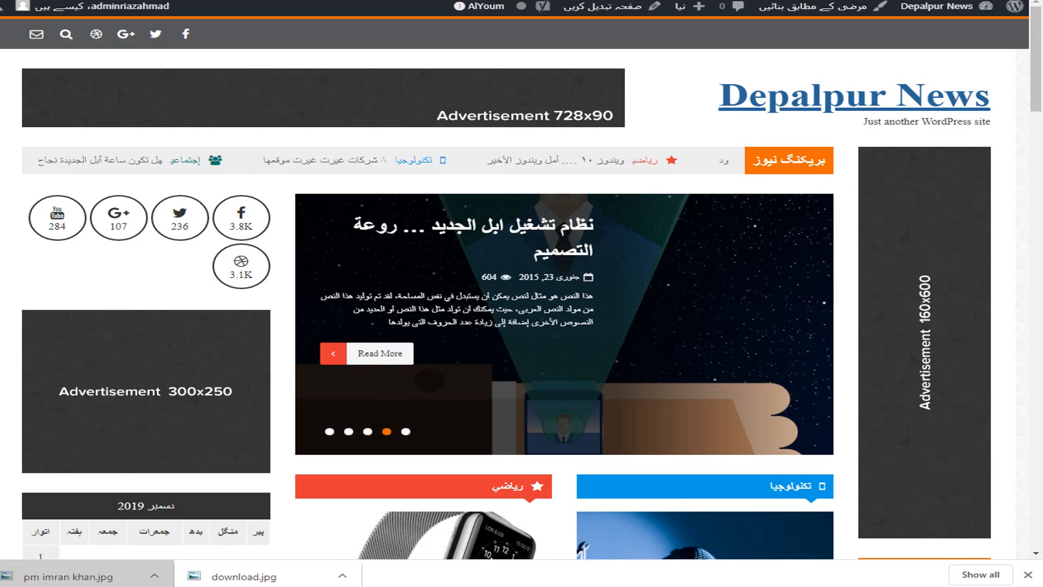
pyautogui.click(855, 97)
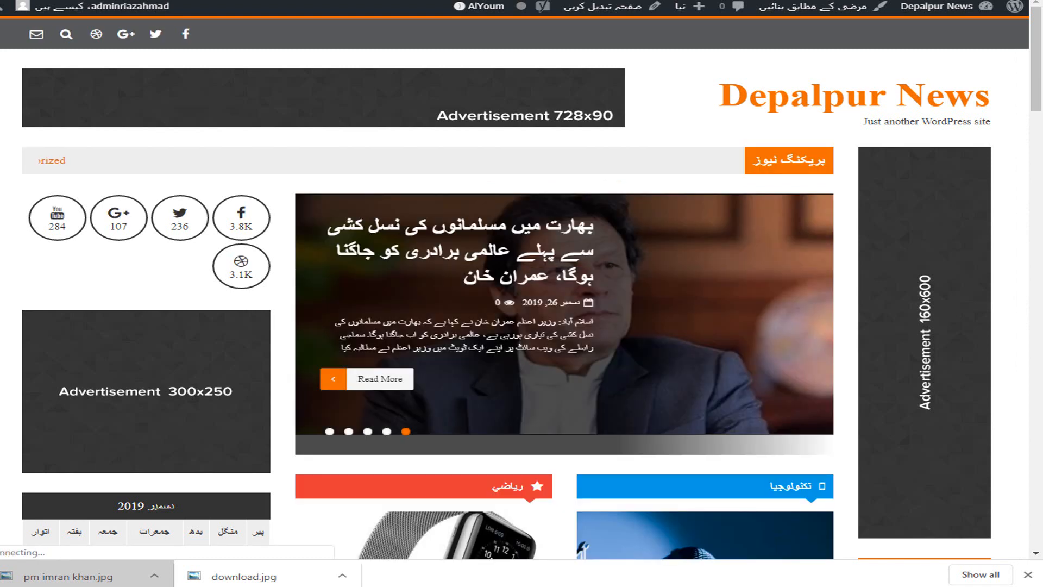
pyautogui.click(535, 255)
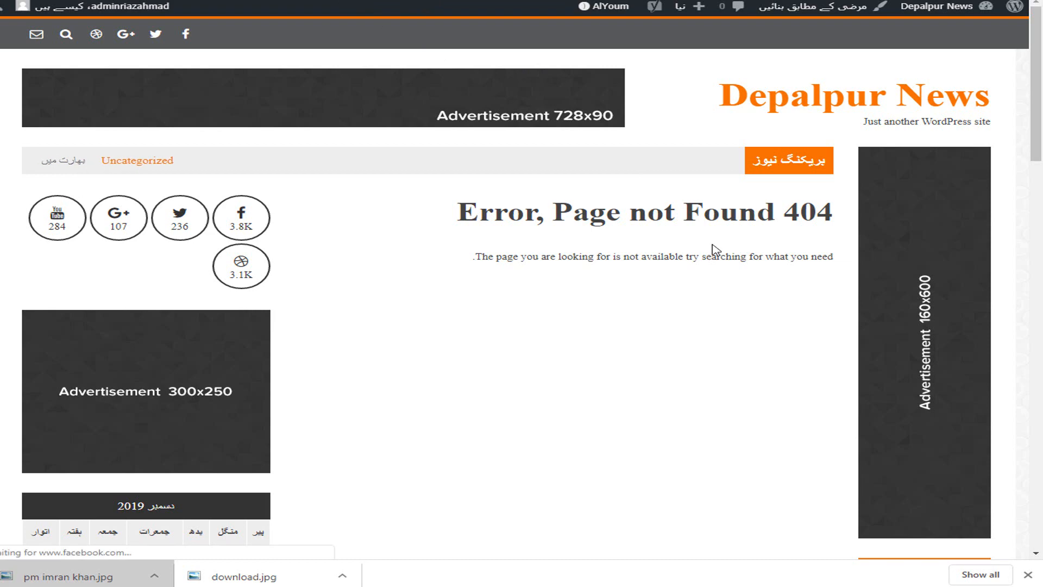
pyautogui.scroll(-6, 641, 243)
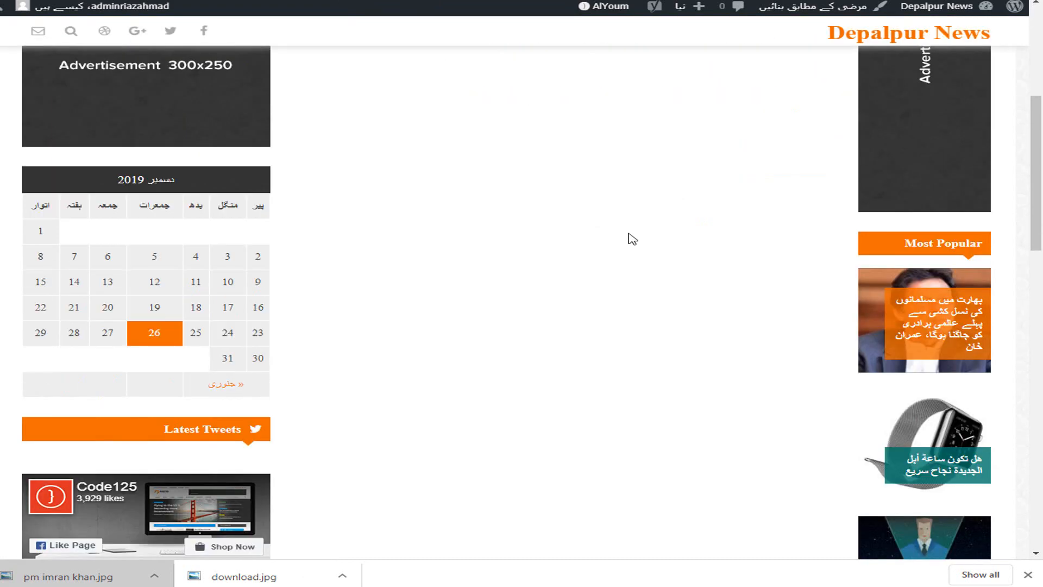
pyautogui.scroll(-15, 1041, 282)
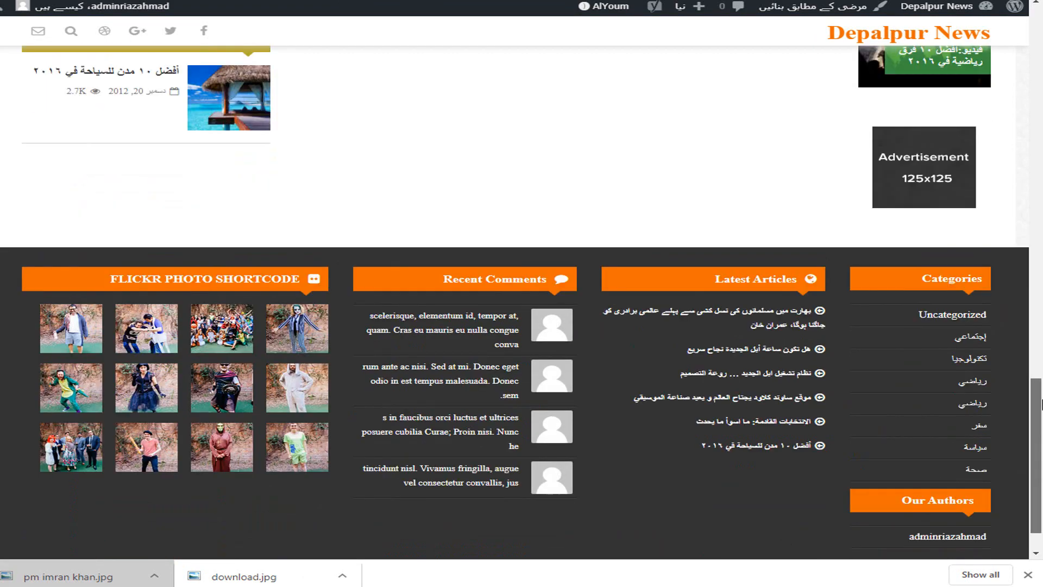
pyautogui.moveTo(1041, 401); pyautogui.dragTo(1039, 72)
# - In General Settings, change Site Language from Urdu to English (United States) and save
pyautogui.hotkey('ctrl', 'shift', 'Tab')
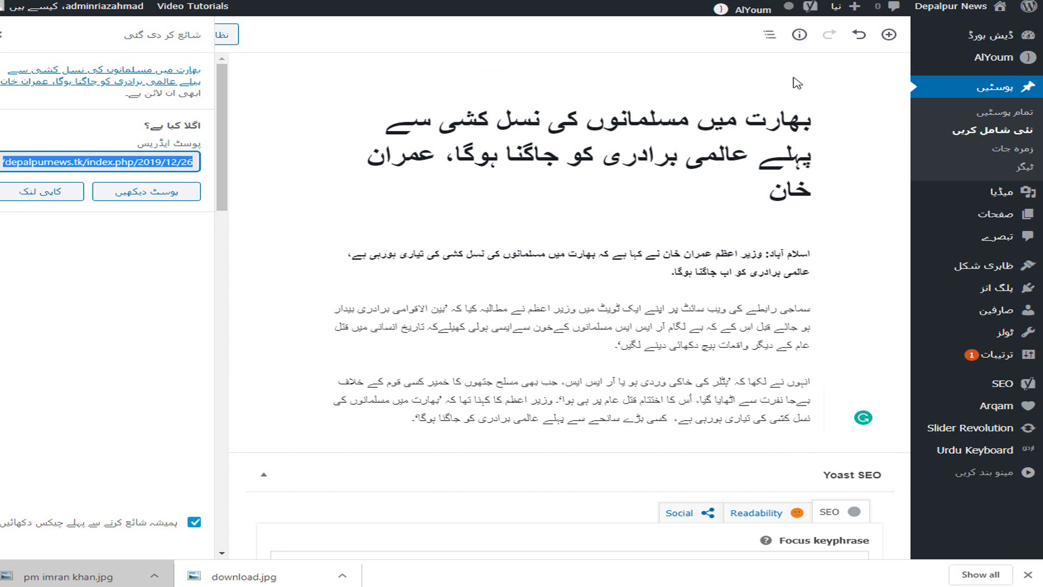
pyautogui.moveTo(1000, 57)
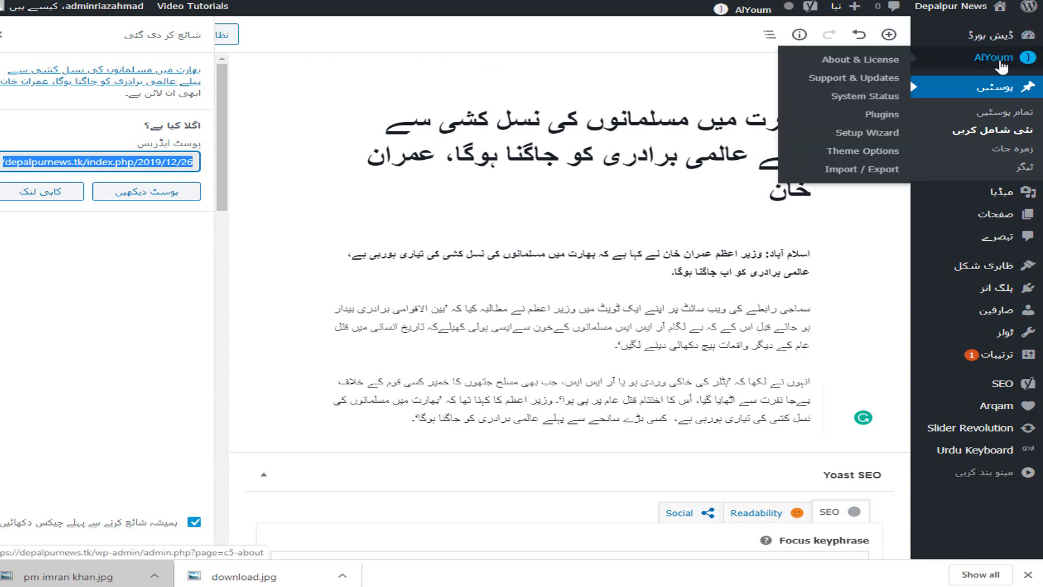
pyautogui.moveTo(1004, 300)
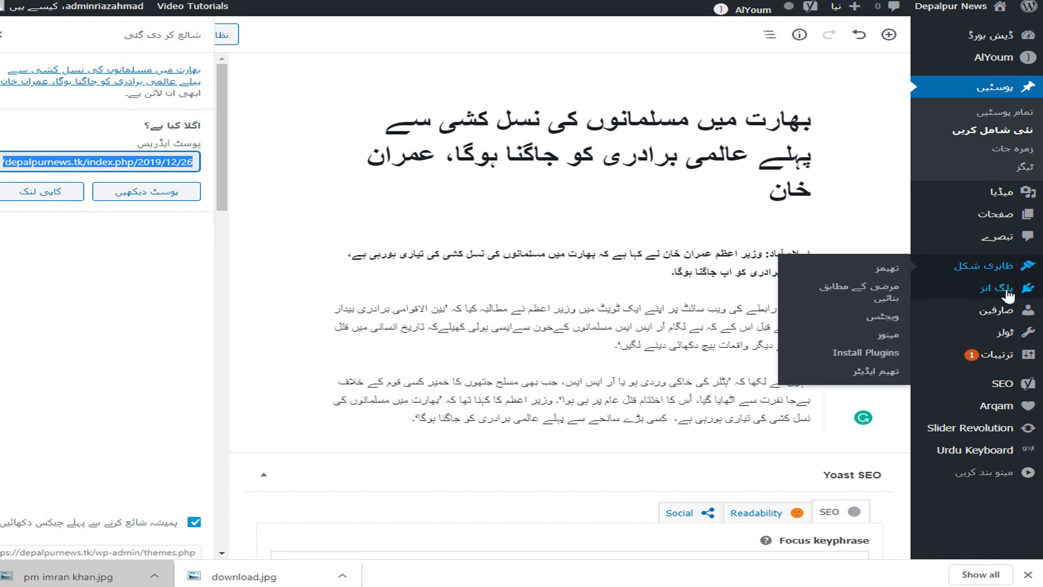
pyautogui.moveTo(991, 356)
pyautogui.click(877, 353)
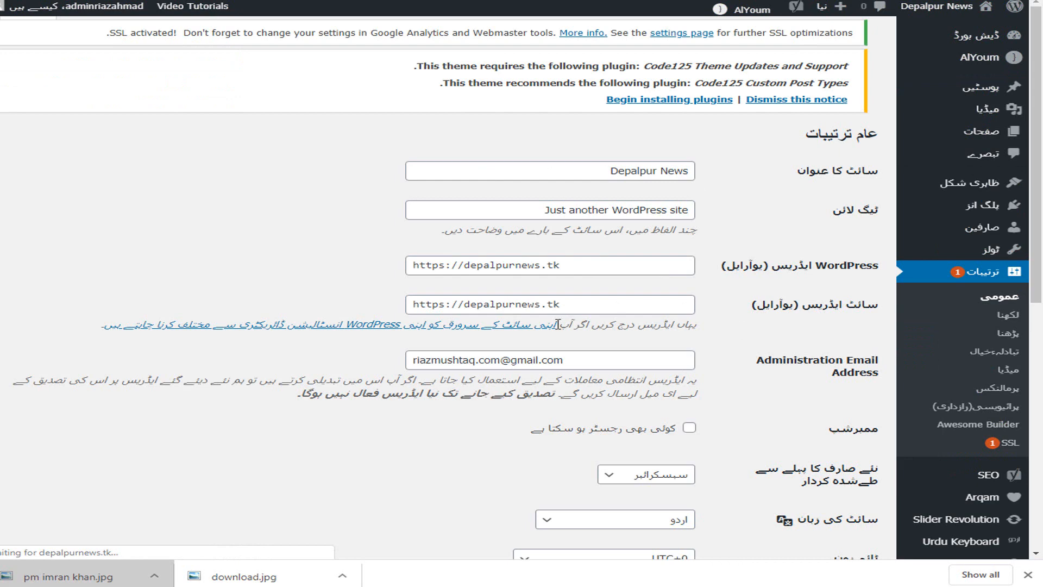
pyautogui.scroll(-3, 558, 324)
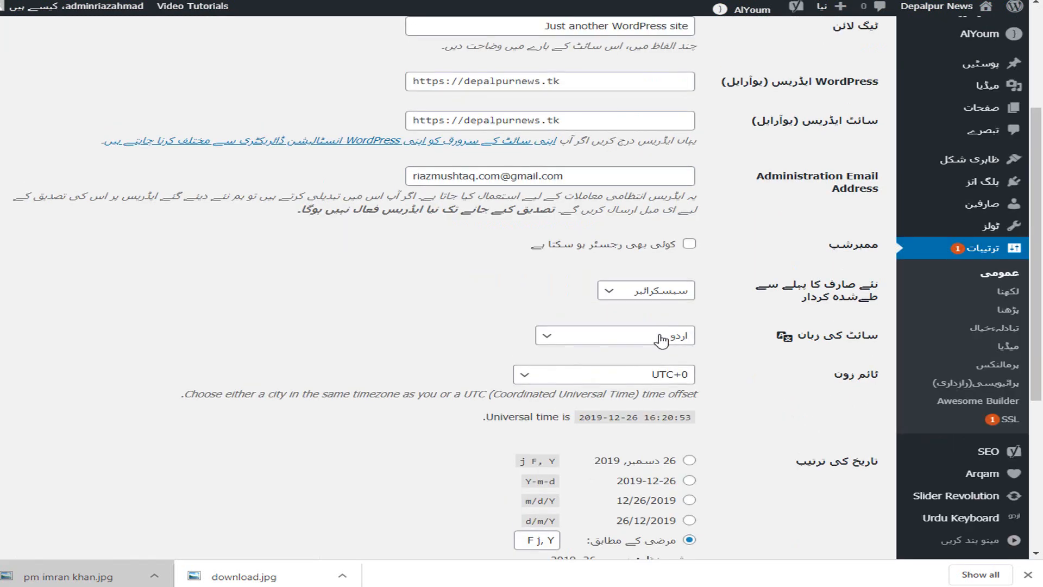
pyautogui.click(661, 340)
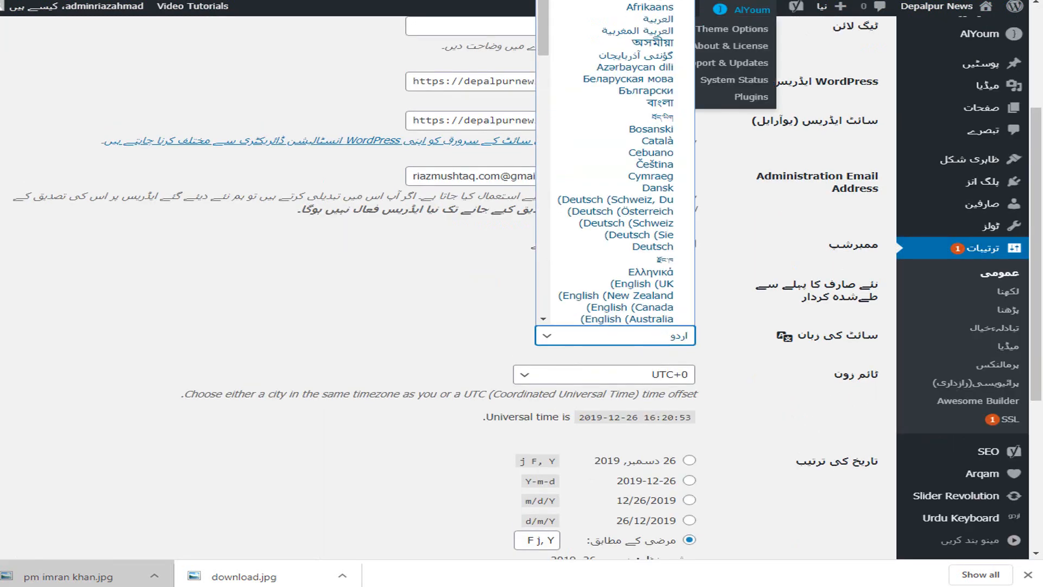
pyautogui.click(630, 1)
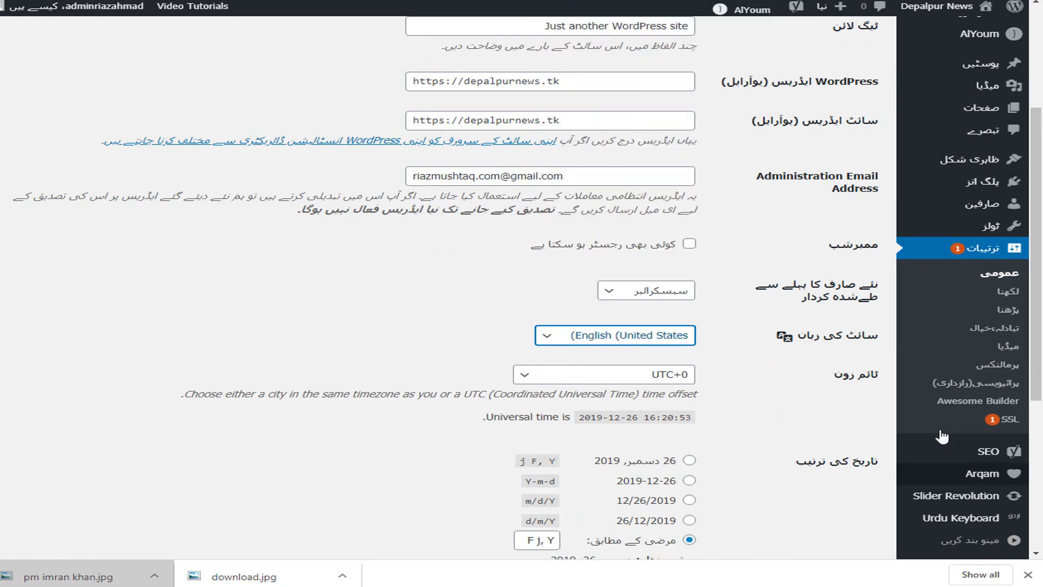
pyautogui.scroll(-4, 944, 432)
pyautogui.click(818, 517)
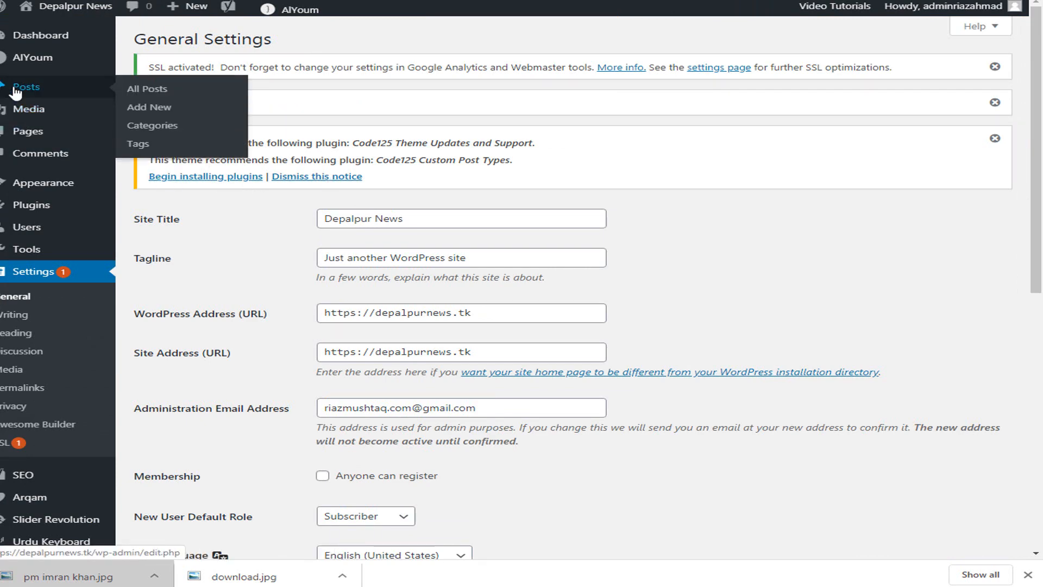
# - Reopen the Imran Khan post from All Posts and inspect its URL slug without changing it
pyautogui.click(33, 87)
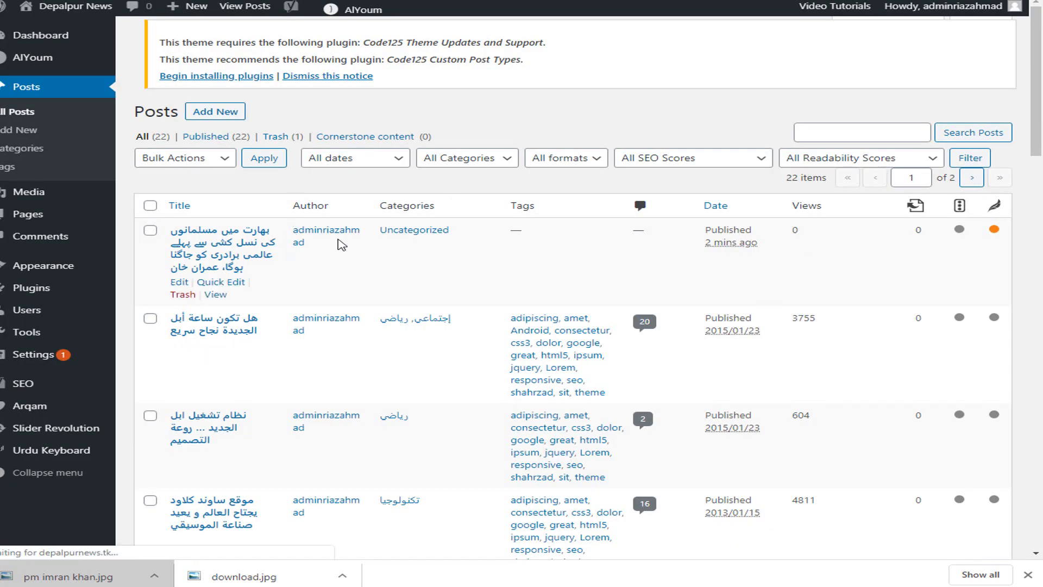
pyautogui.click(181, 288)
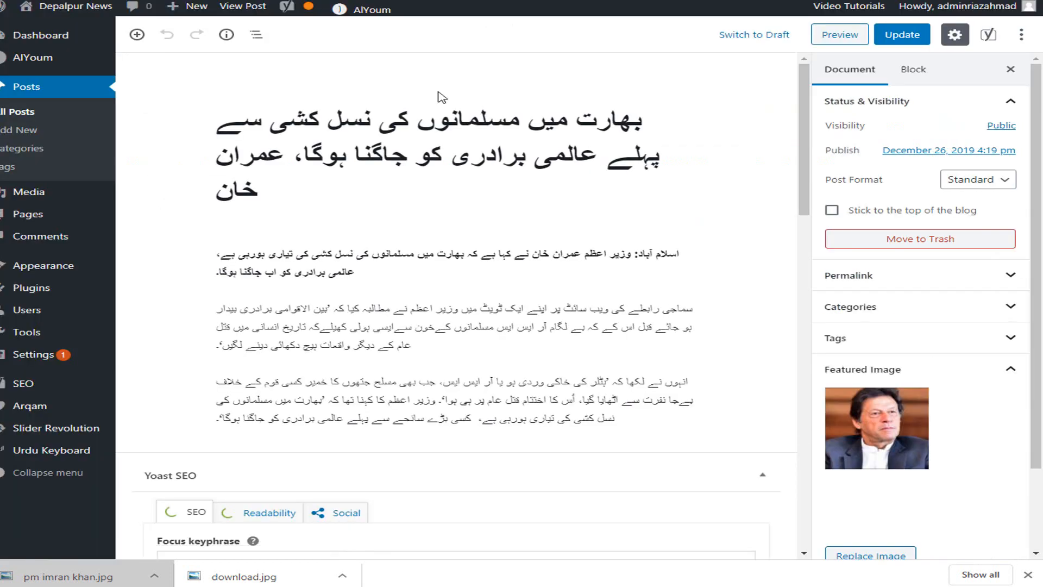
pyautogui.click(657, 122)
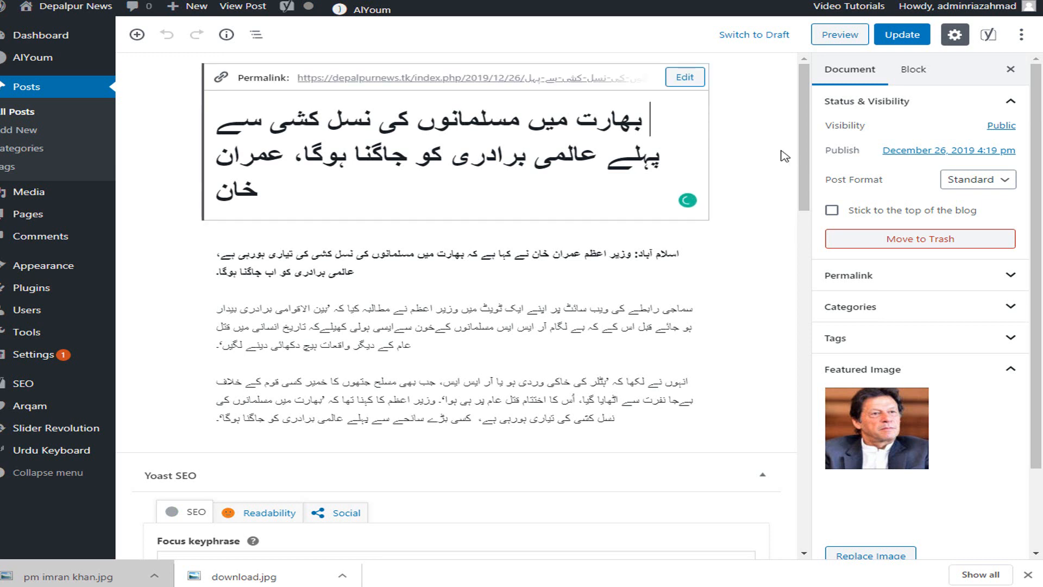
pyautogui.click(684, 78)
pyautogui.tripleClick(627, 75)
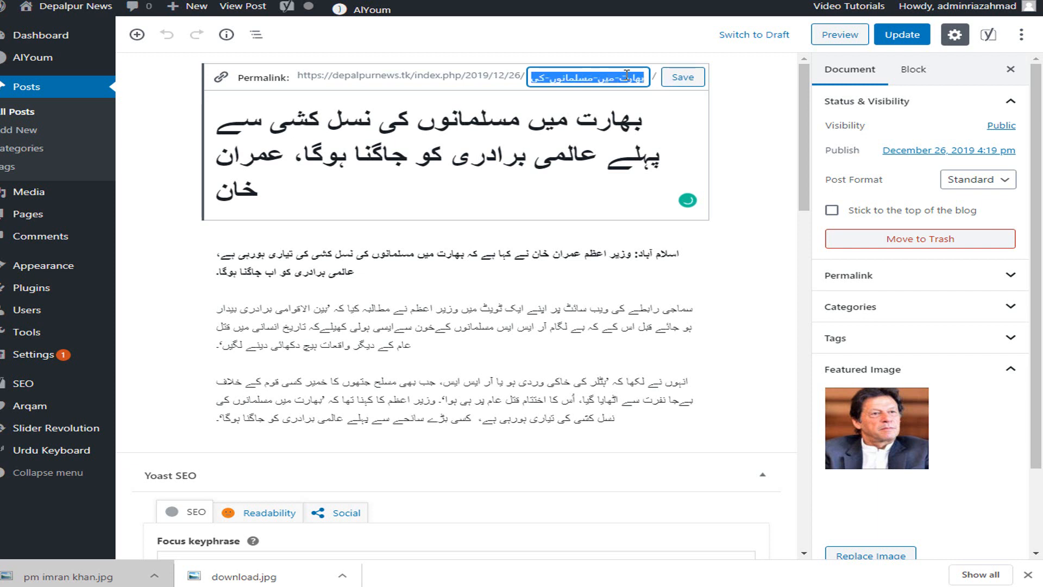
pyautogui.click(813, 116)
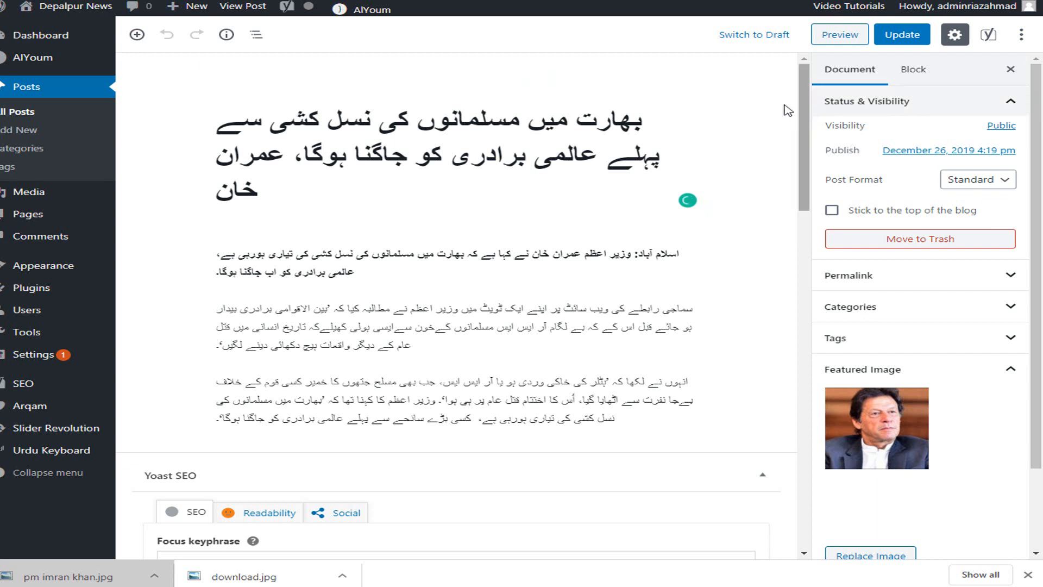
pyautogui.scroll(-3, 804, 163)
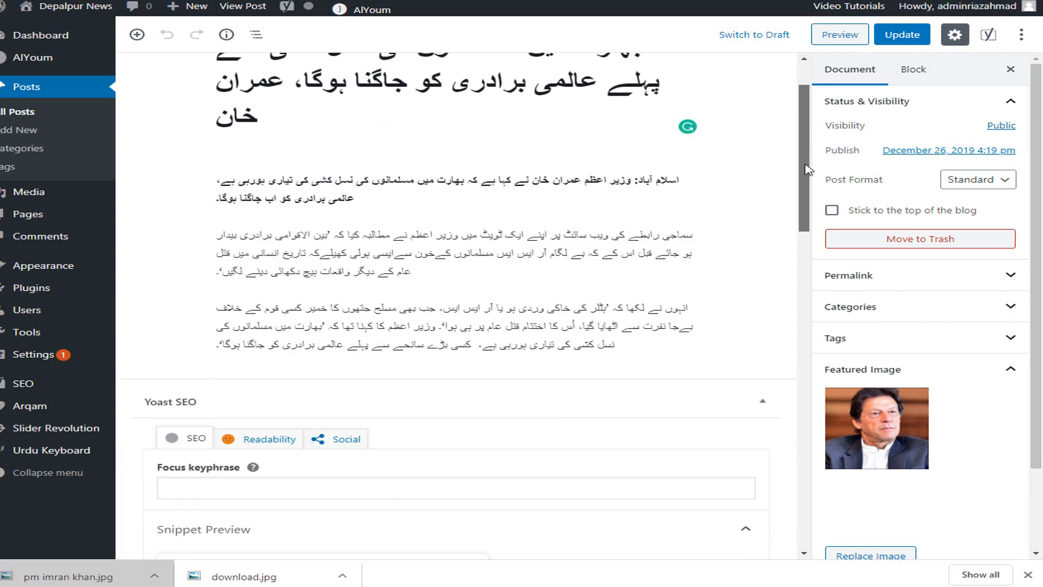
pyautogui.scroll(3, 804, 170)
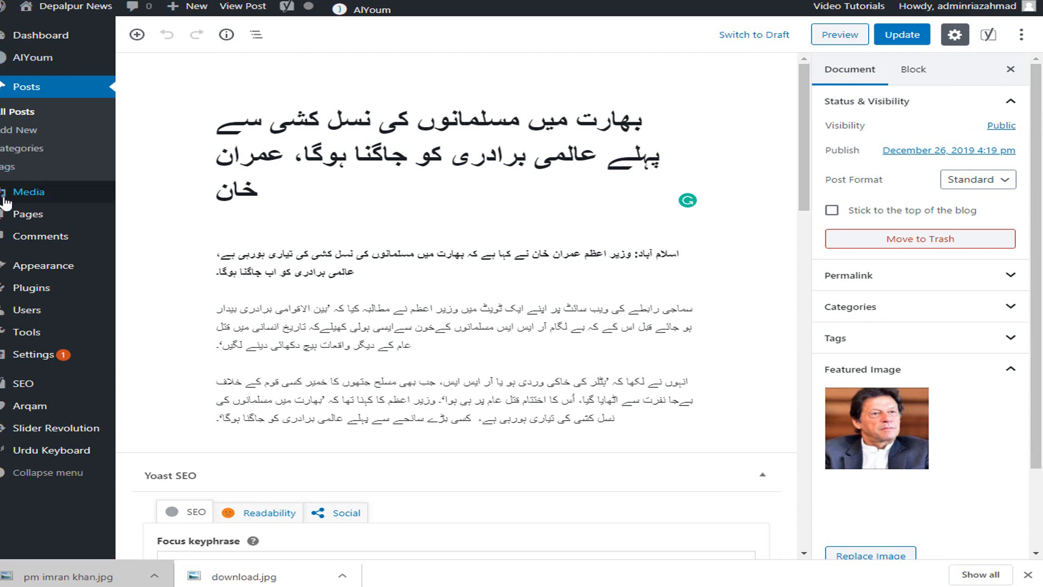
# - Activate the Classic Editor plugin, bringing the active plugin count to seven
pyautogui.moveTo(33, 288)
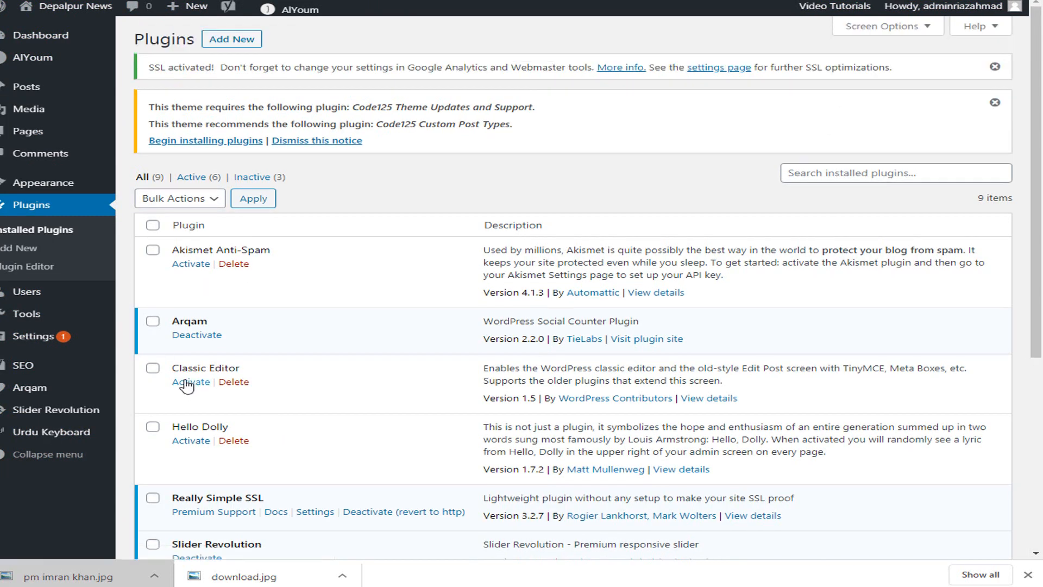
pyautogui.click(188, 383)
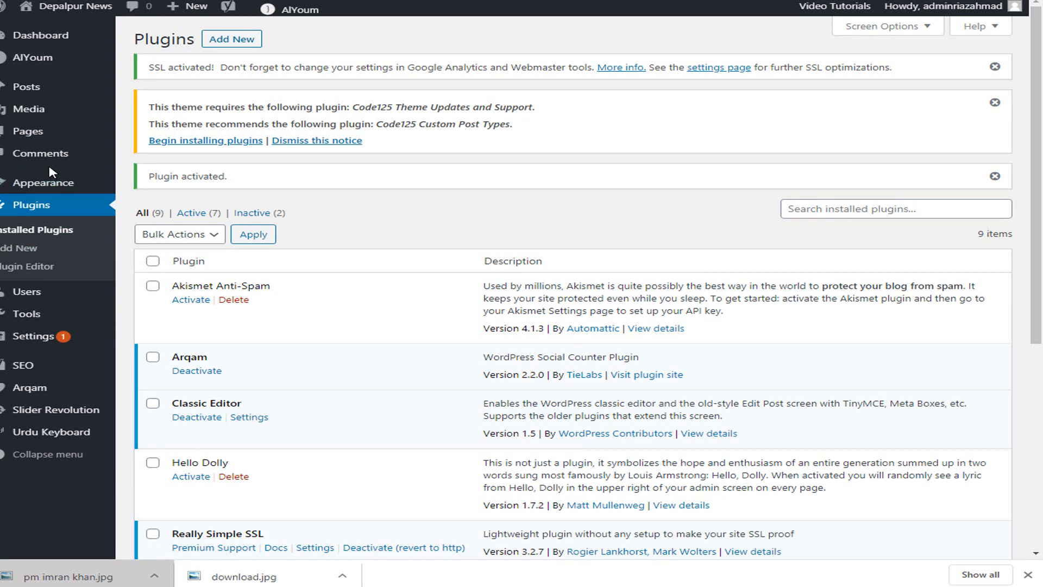
pyautogui.click(71, 340)
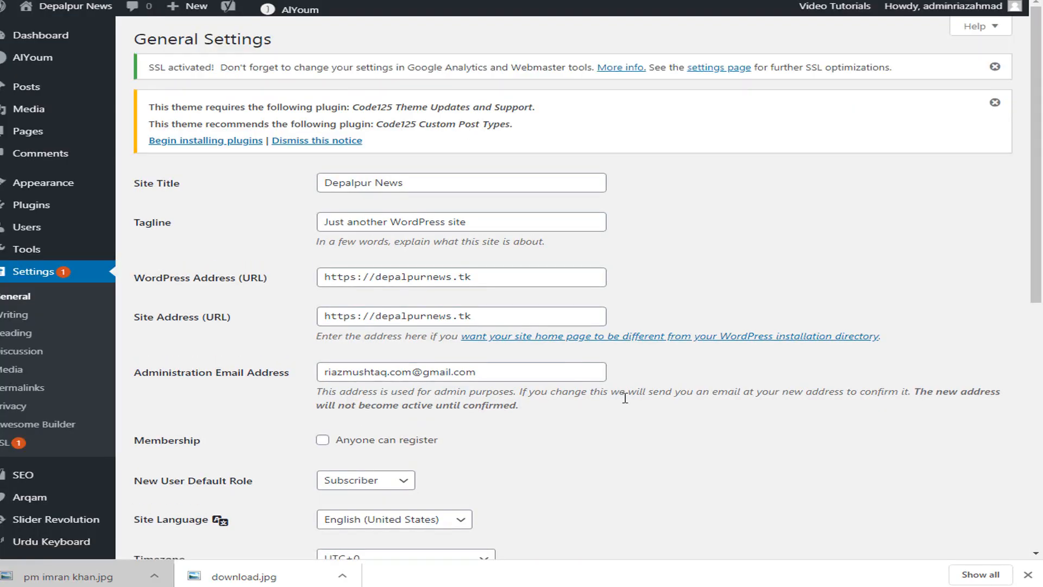
# - Go to Permalink Settings and choose the post-name structure
pyautogui.scroll(-5, 516, 424)
pyautogui.scroll(-4, 596, 325)
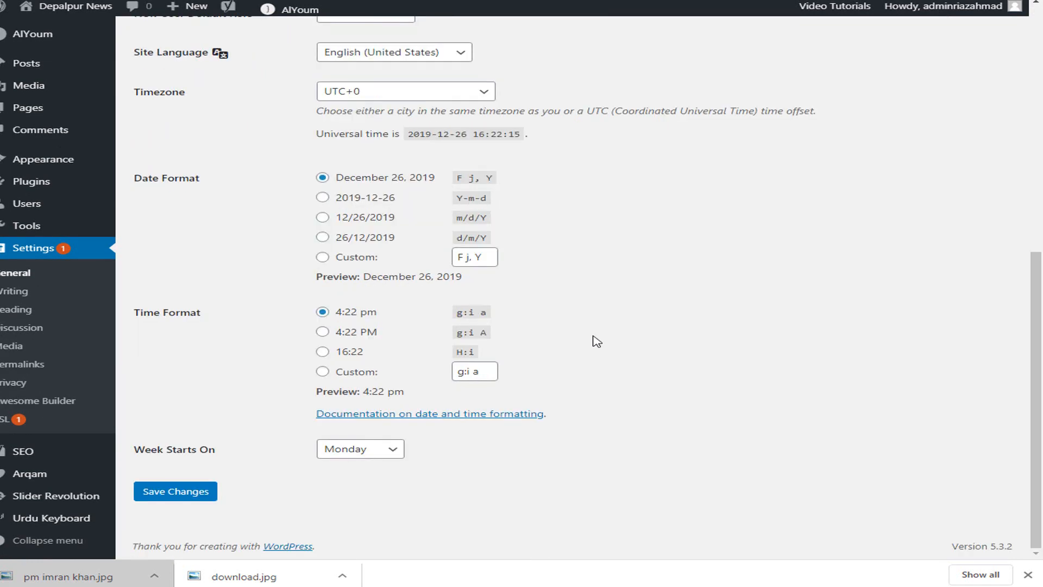
pyautogui.click(10, 295)
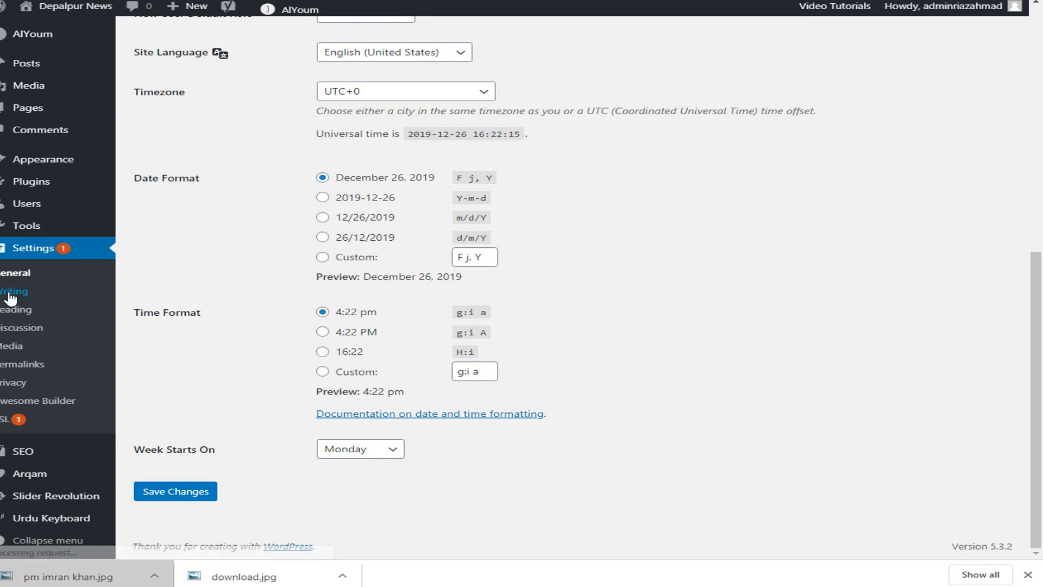
pyautogui.click(51, 405)
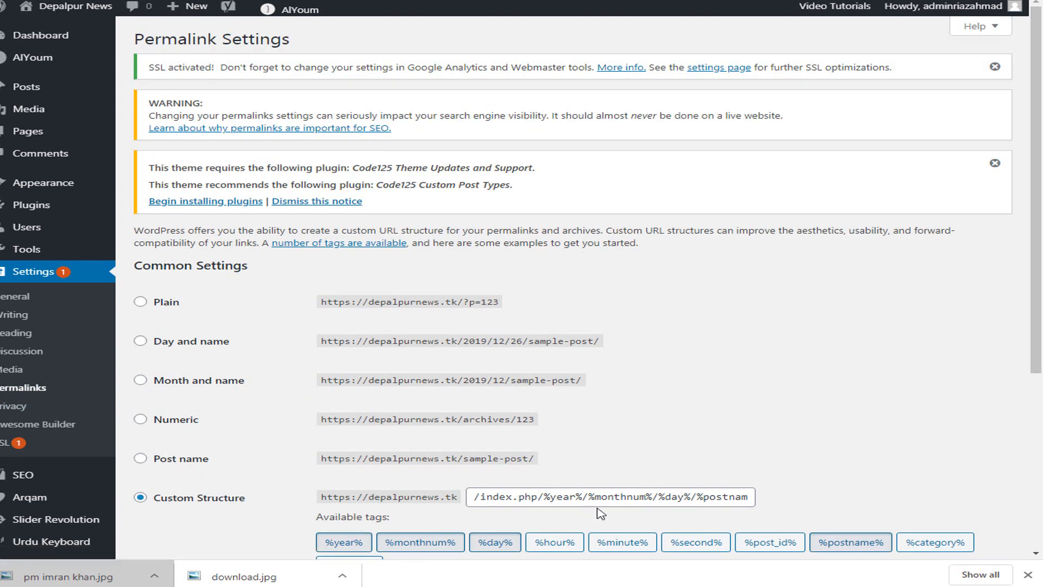
pyautogui.click(141, 460)
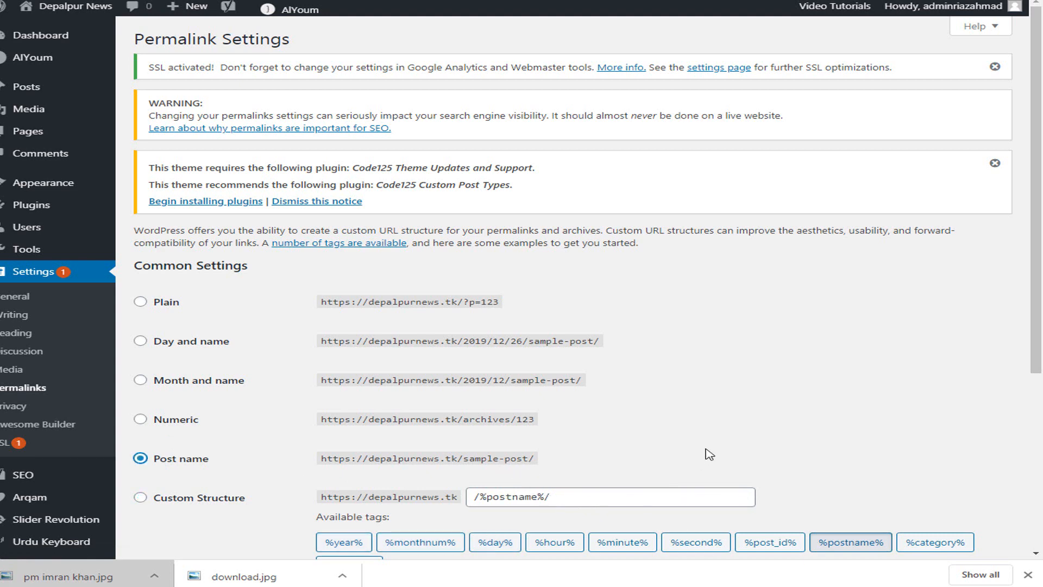
# - Empty the Custom Structure field completely
pyautogui.scroll(-1, 737, 421)
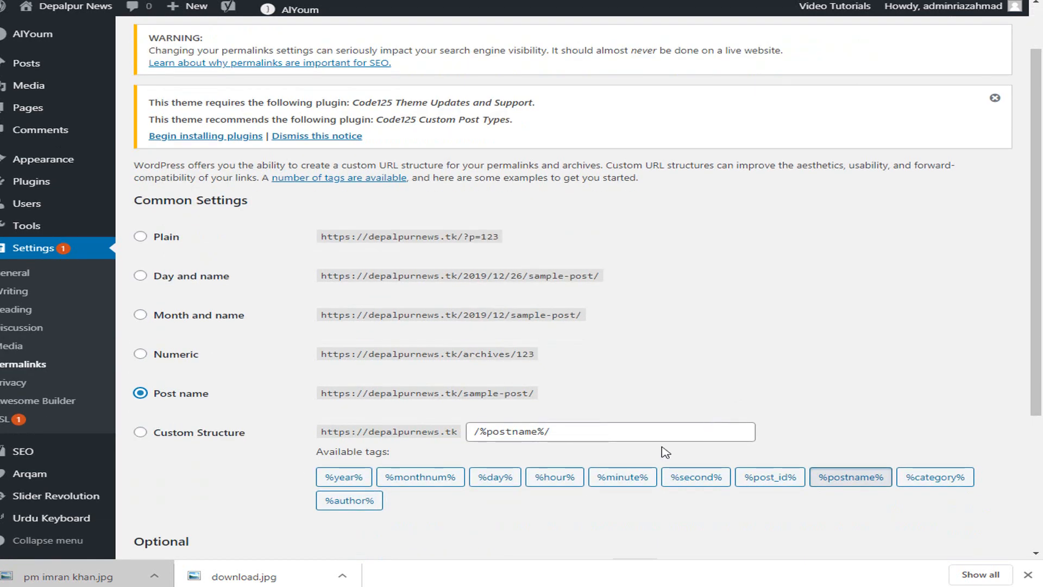
pyautogui.click(595, 435)
pyautogui.click(888, 399)
pyautogui.click(361, 479)
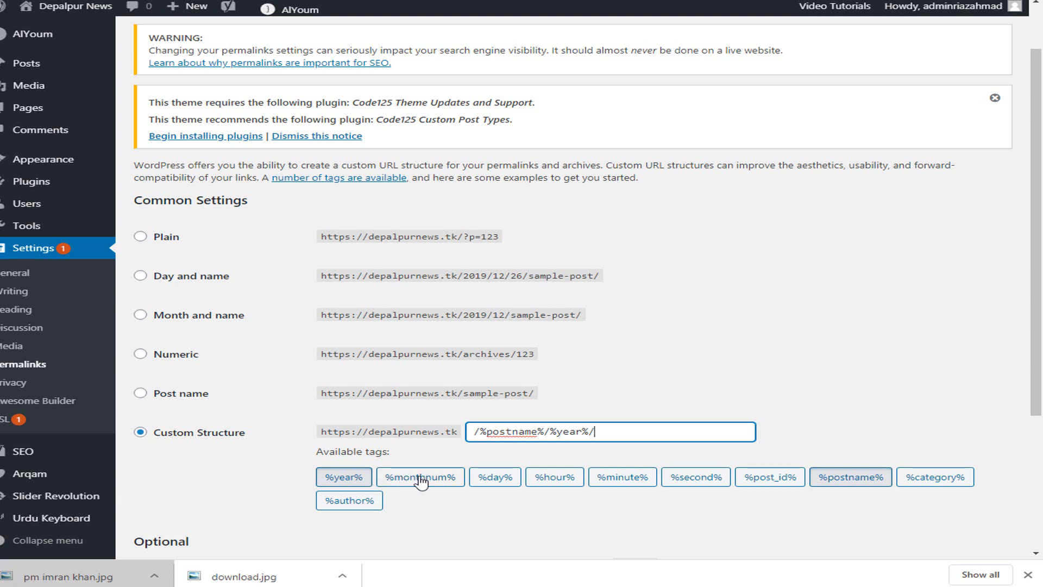
pyautogui.moveTo(636, 431); pyautogui.dragTo(417, 431)
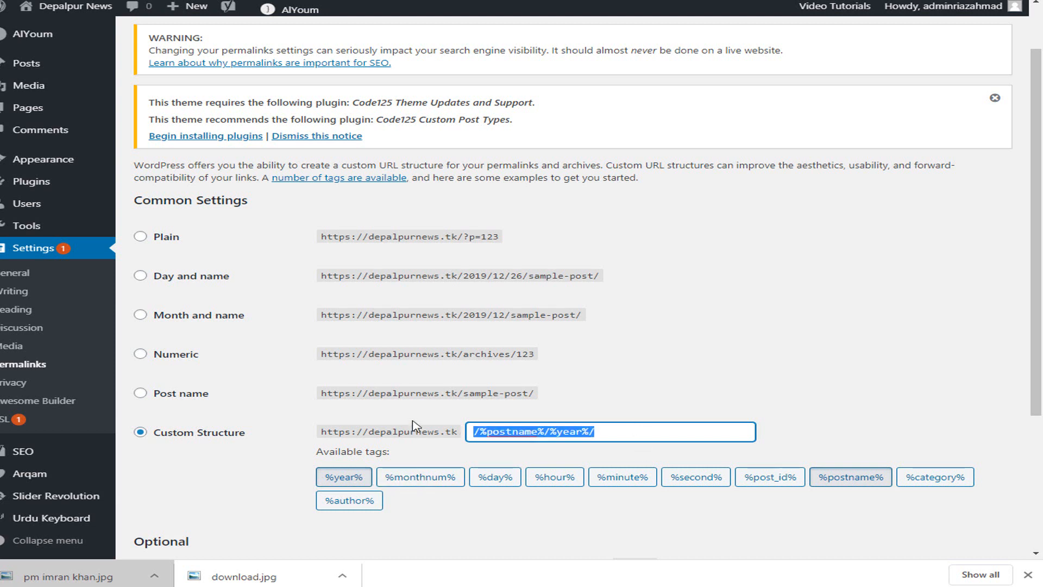
pyautogui.press('BackSpace')
pyautogui.click(774, 384)
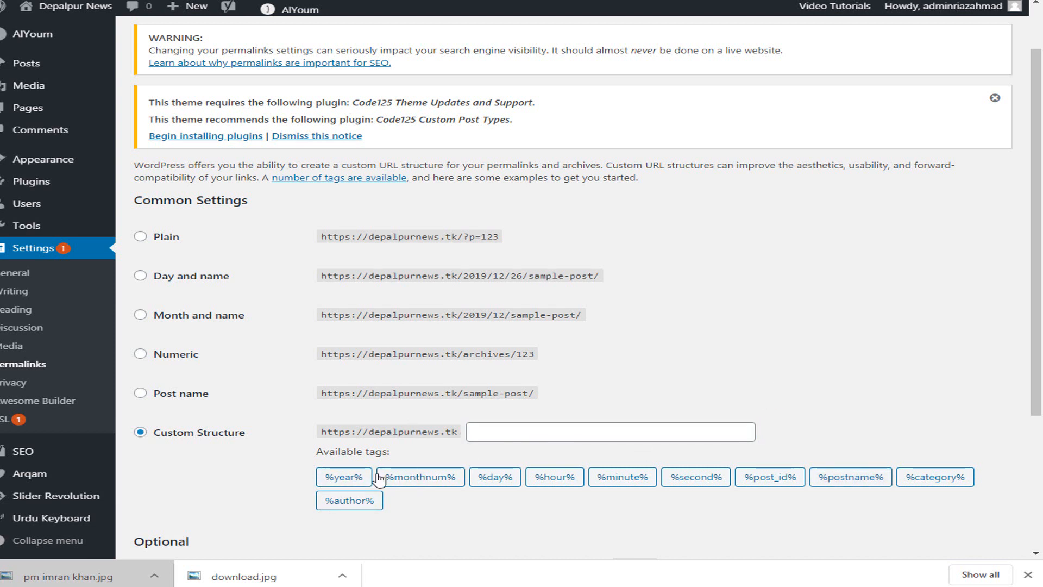
# - Fill Custom Structure with /%year%/%monthnum%/%day%/%postname%/ from the tag buttons and save
pyautogui.click(343, 478)
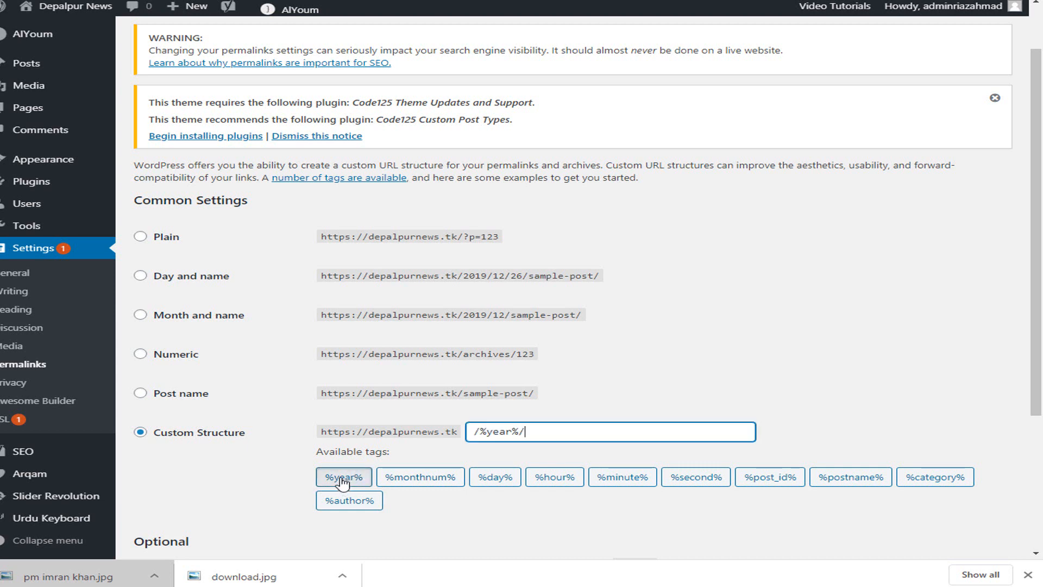
pyautogui.click(415, 480)
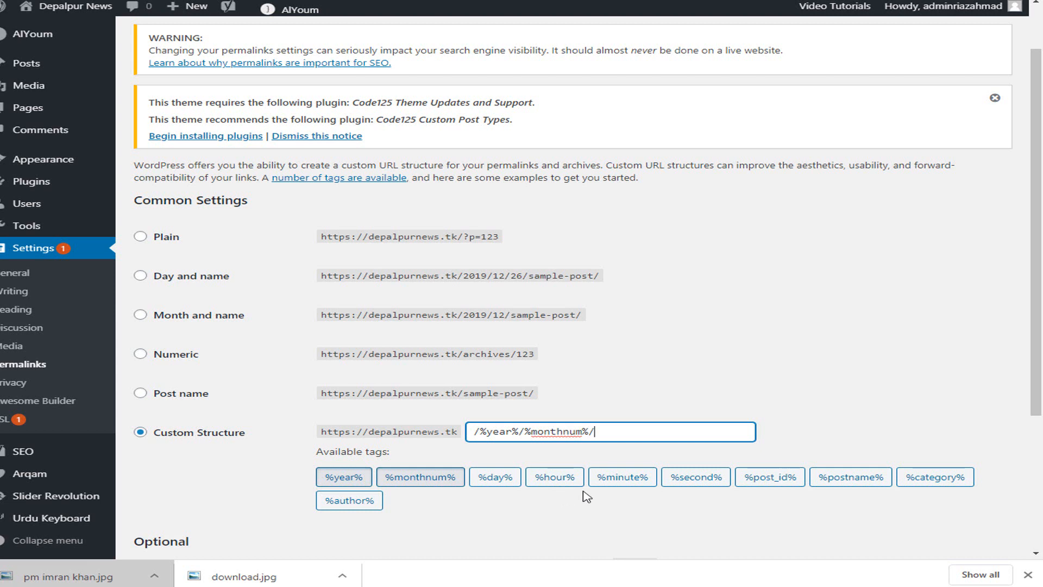
pyautogui.click(493, 482)
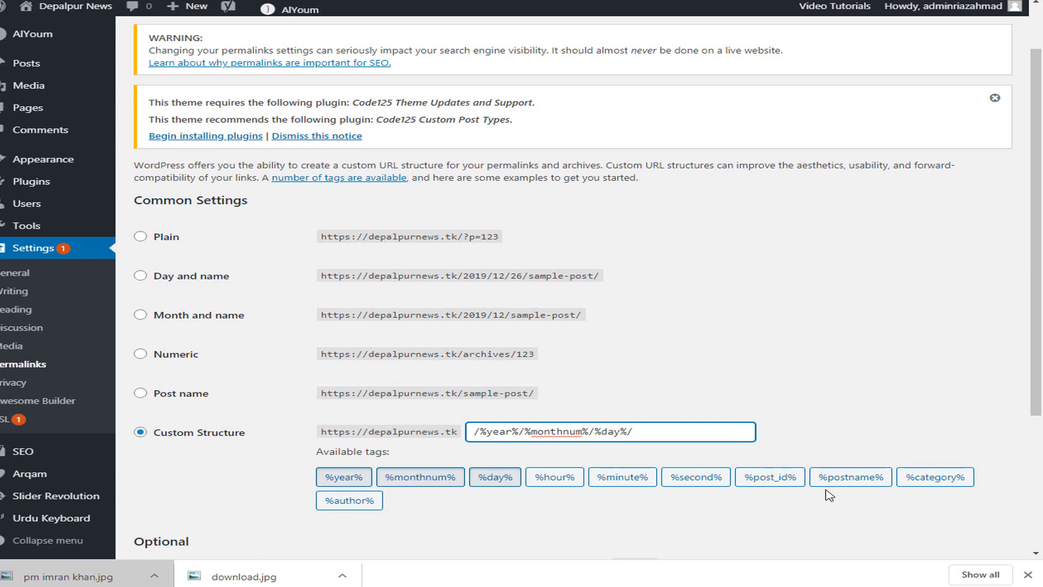
pyautogui.click(844, 481)
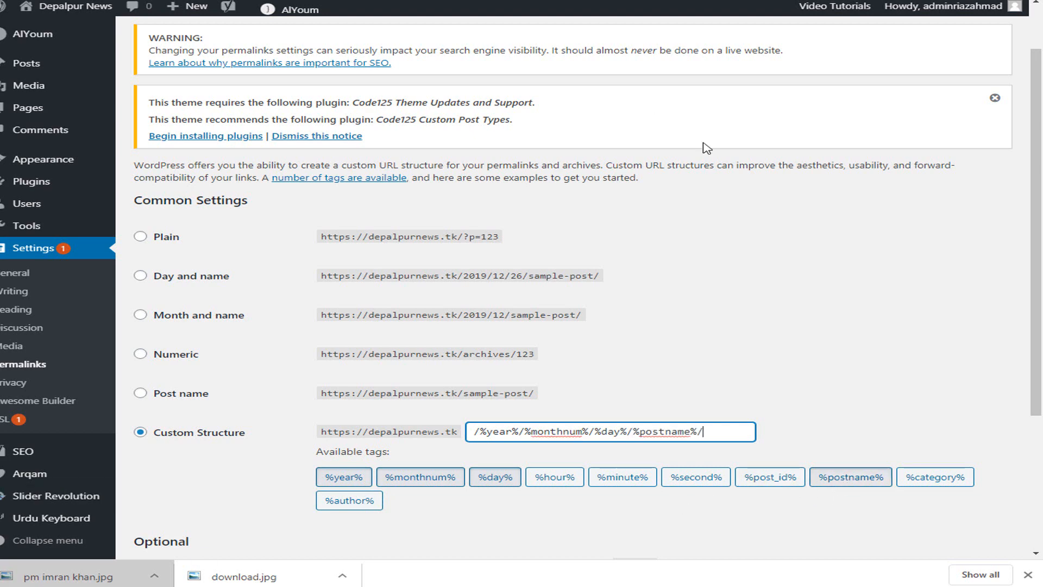
pyautogui.moveTo(1036, 269); pyautogui.dragTo(1037, 407)
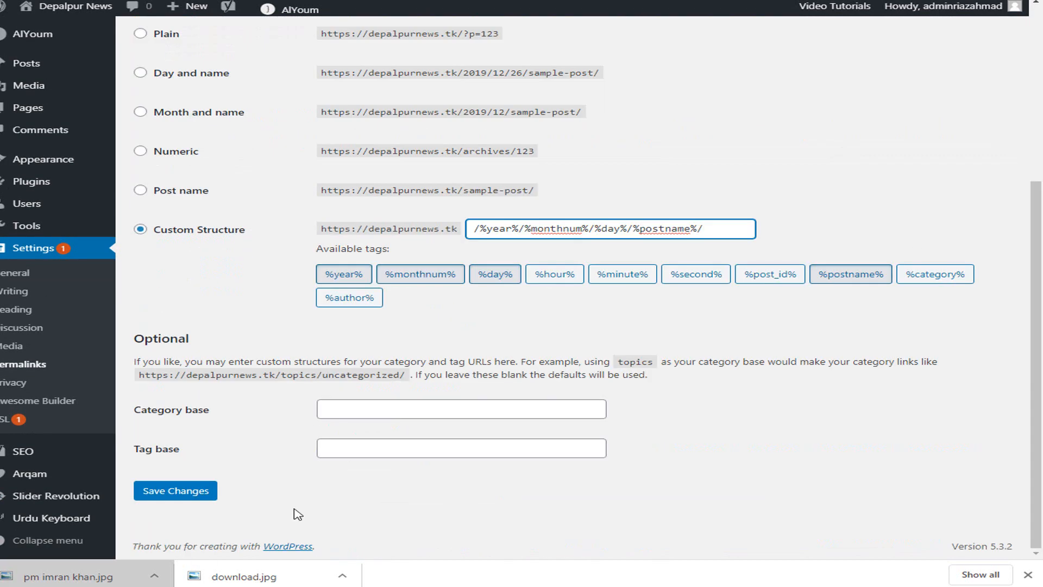
pyautogui.click(187, 496)
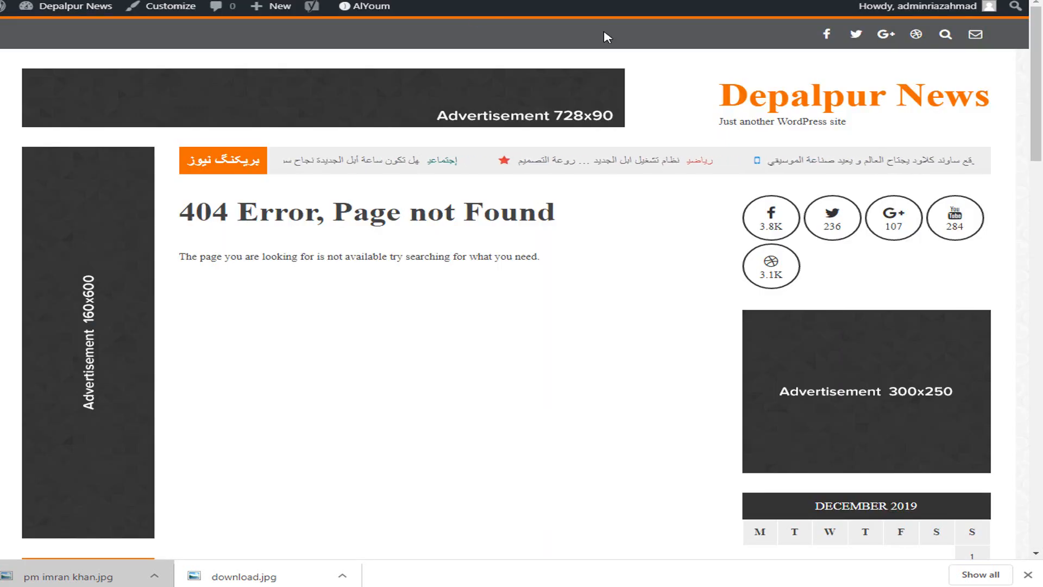
# - Load the Depalpur News home page from the site title link, showing '404 Error, Page not Found'
pyautogui.click(845, 101)
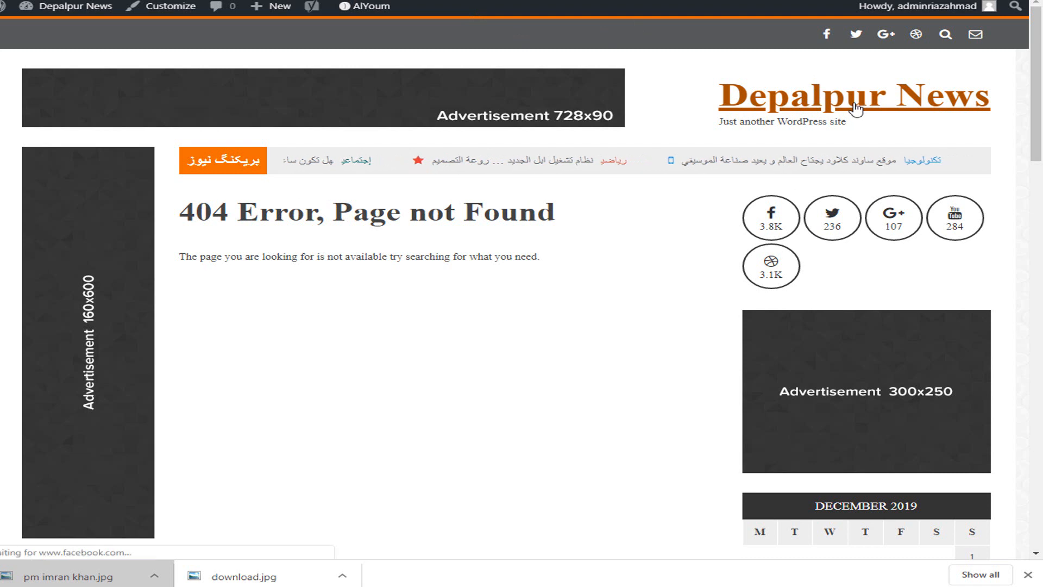
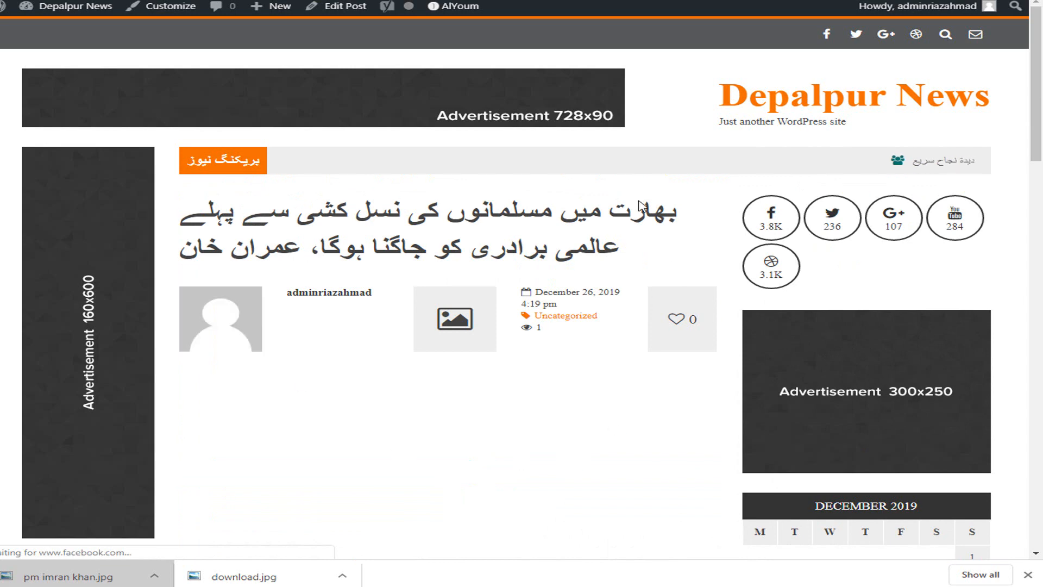
# - Scroll through the live Urdu news post and its photo
pyautogui.scroll(-3, 619, 196)
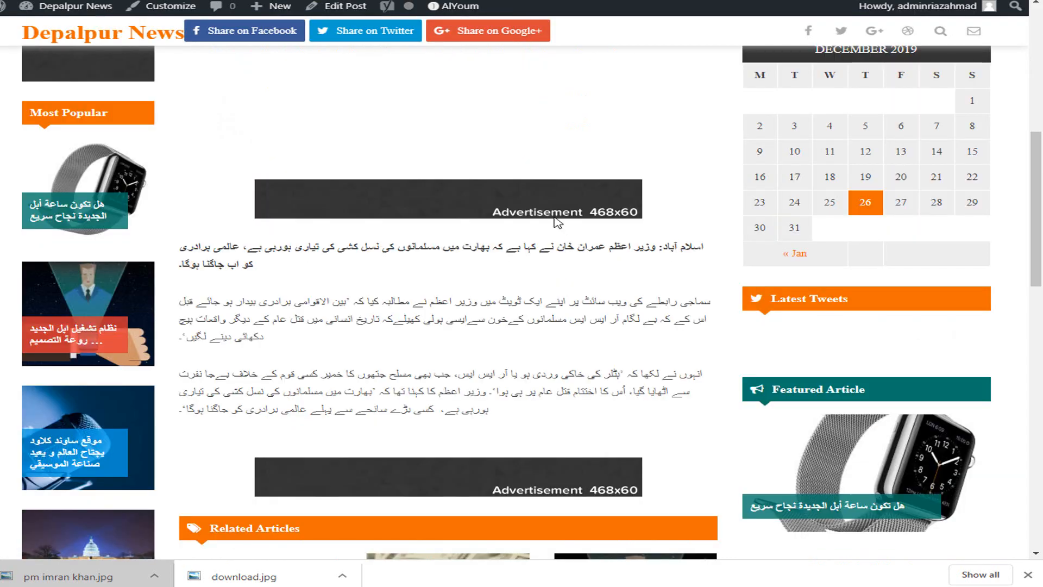
pyautogui.scroll(-5, 644, 245)
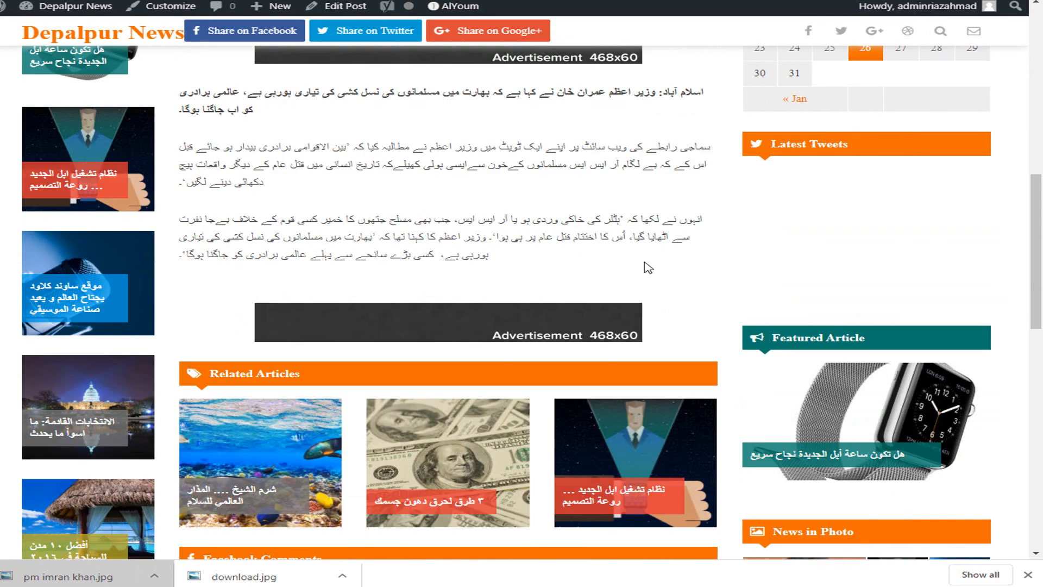
pyautogui.scroll(-3, 620, 190)
pyautogui.scroll(-2, 615, 177)
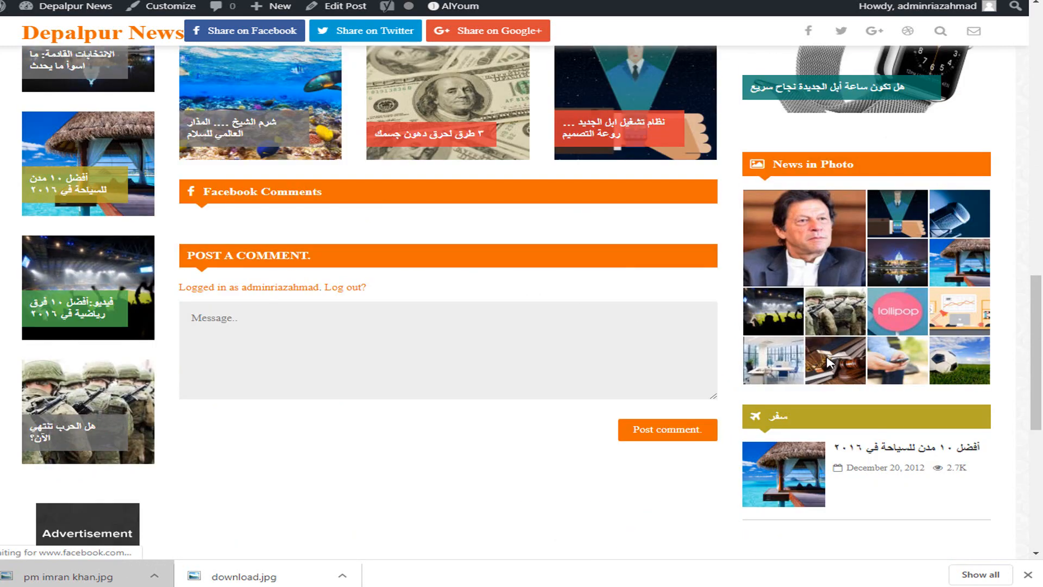
pyautogui.scroll(8, 641, 217)
pyautogui.scroll(6, 659, 254)
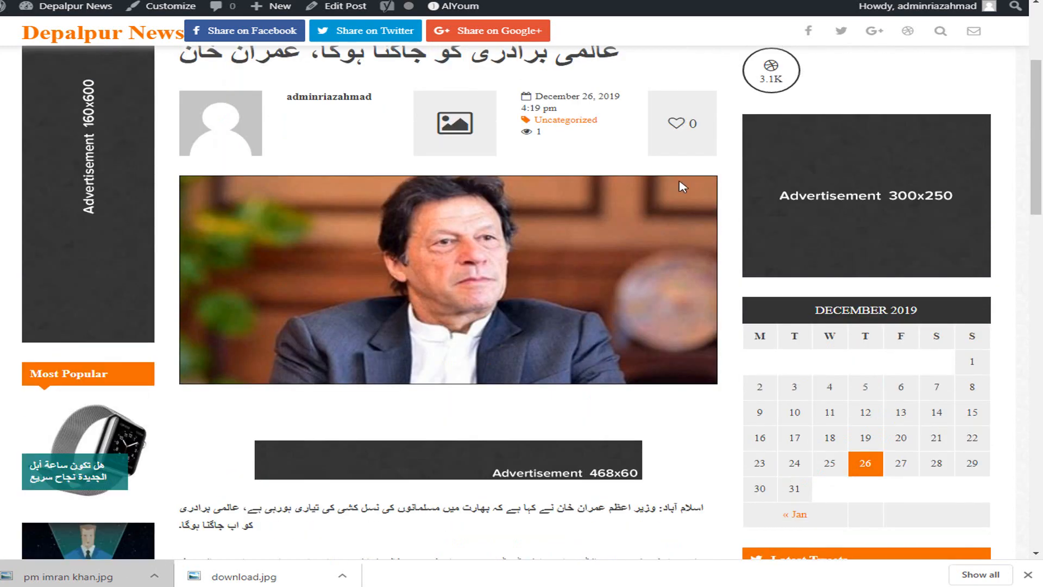
pyautogui.scroll(4, 658, 253)
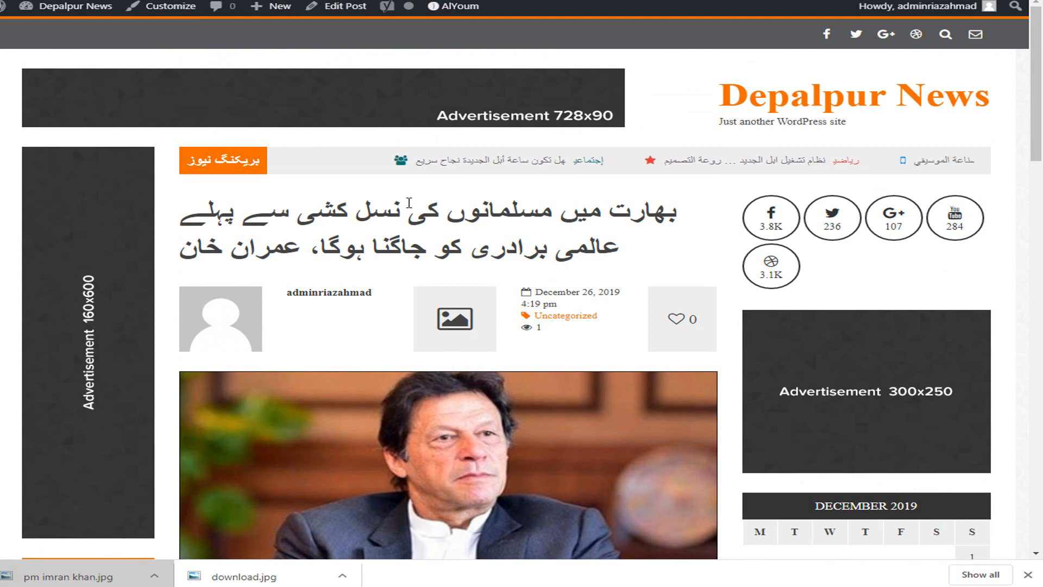
pyautogui.scroll(-6, 614, 196)
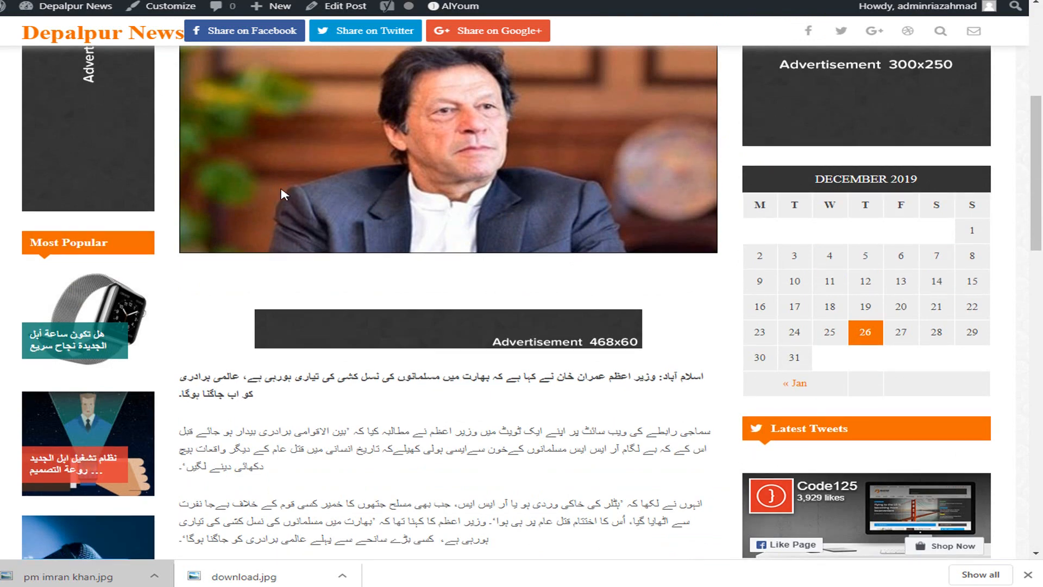
pyautogui.scroll(-7, 567, 318)
pyautogui.scroll(-8, 580, 324)
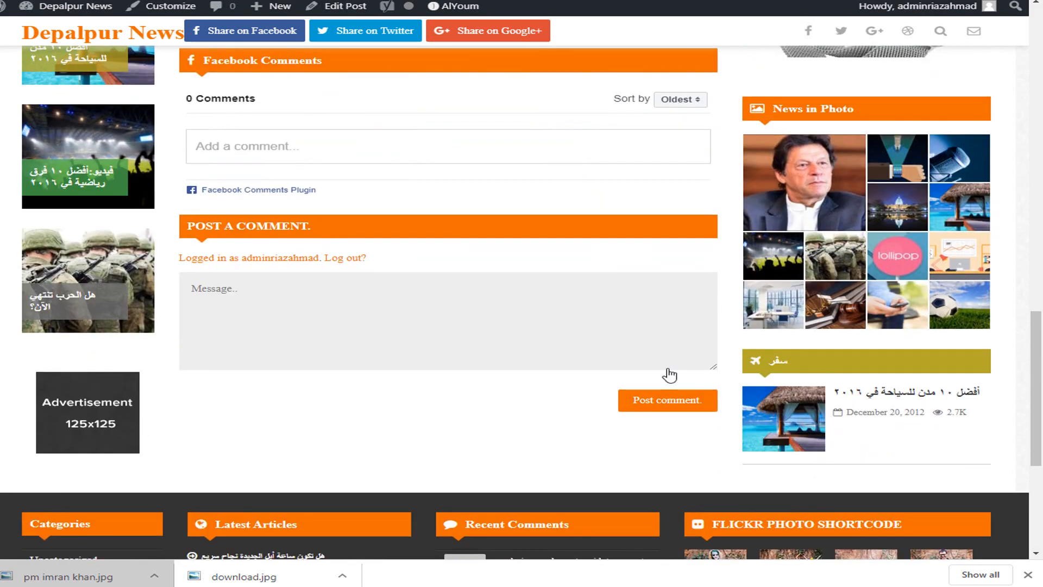
pyautogui.moveTo(1038, 460); pyautogui.dragTo(1034, 60)
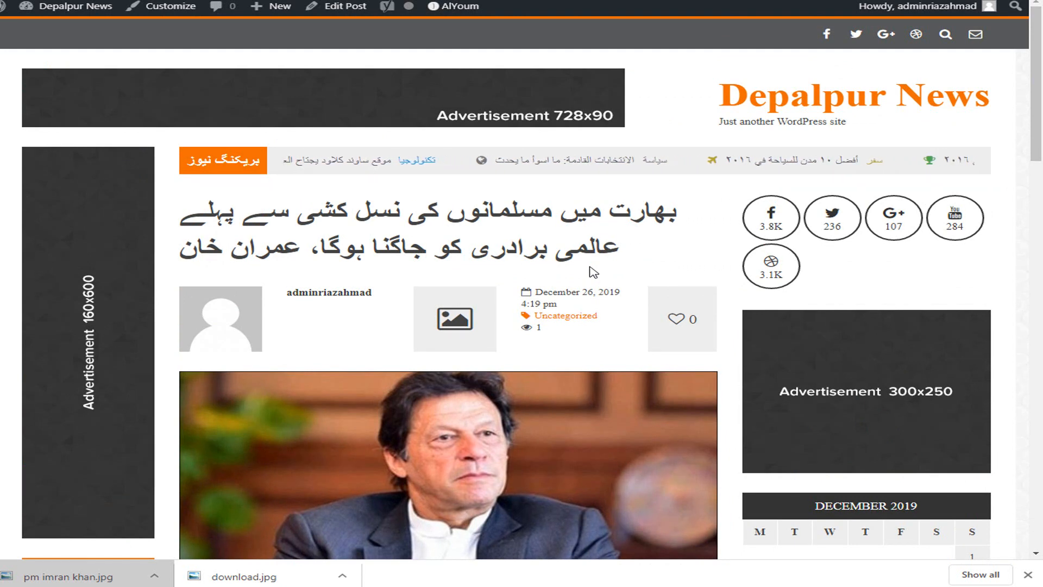
# - Select the article title and the second Urdu paragraph, then clear the selections
pyautogui.tripleClick(584, 212)
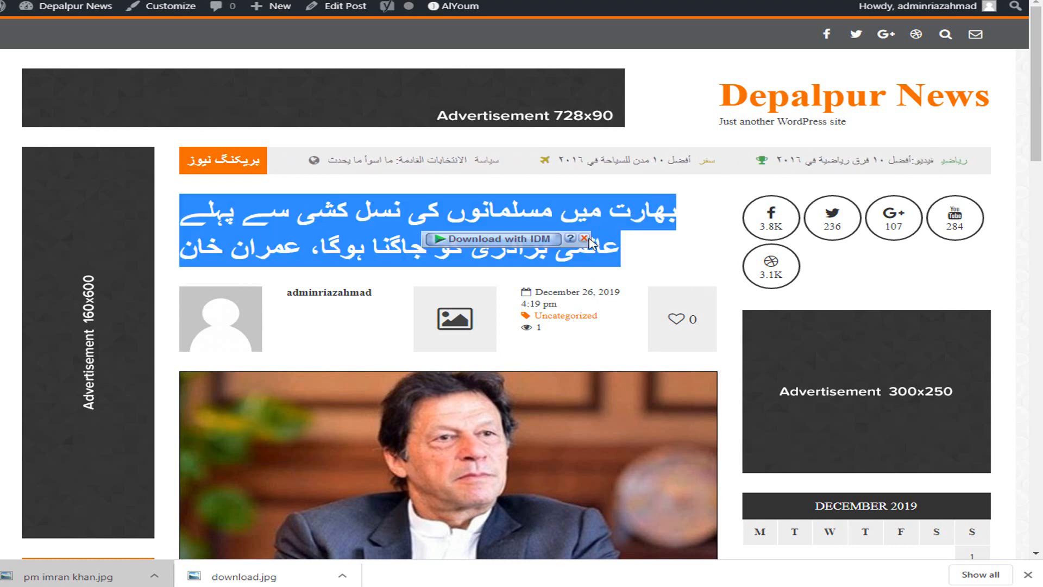
pyautogui.click(586, 238)
pyautogui.click(603, 224)
pyautogui.moveTo(1038, 159); pyautogui.dragTo(1041, 255)
pyautogui.tripleClick(526, 294)
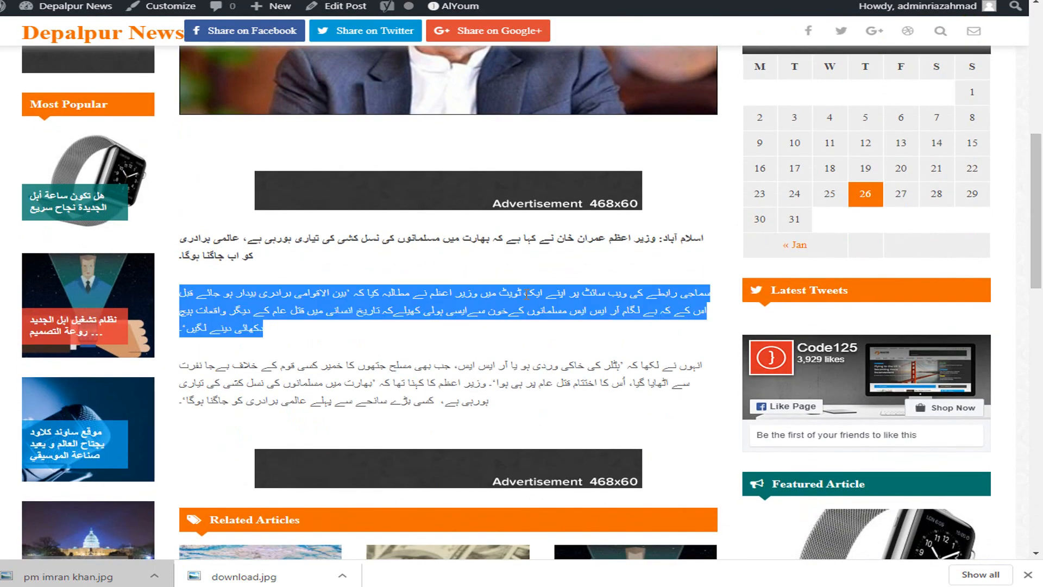
pyautogui.click(564, 341)
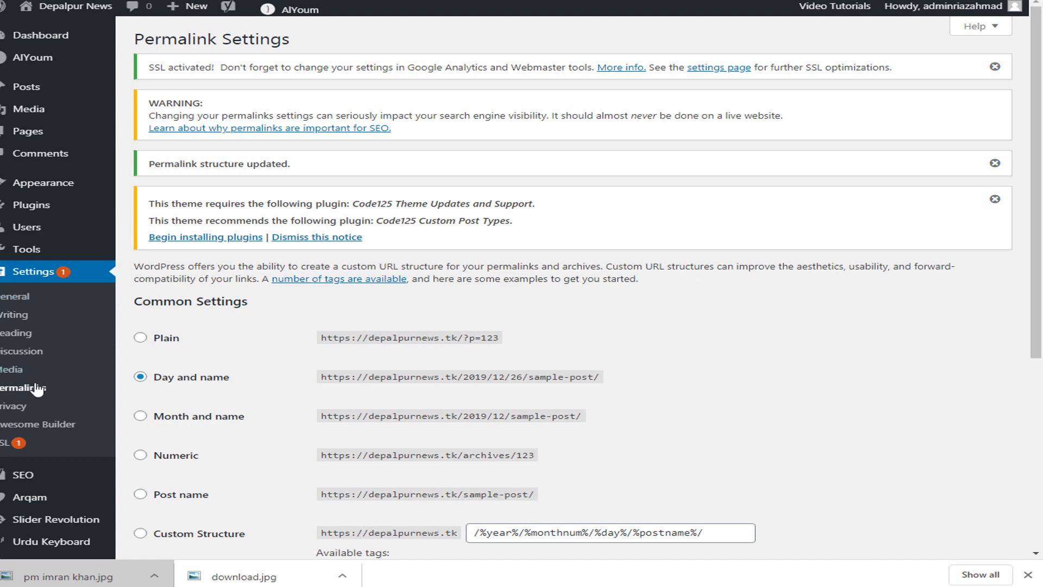
# - Upload font-organizer.zip as a new plugin and install it
pyautogui.moveTo(33, 206)
pyautogui.click(170, 209)
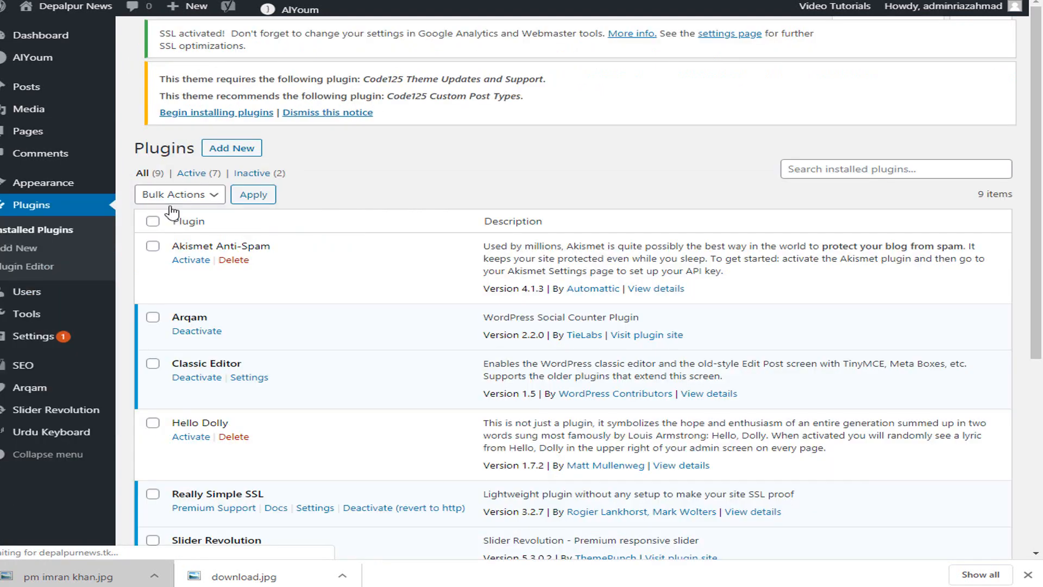
pyautogui.click(250, 153)
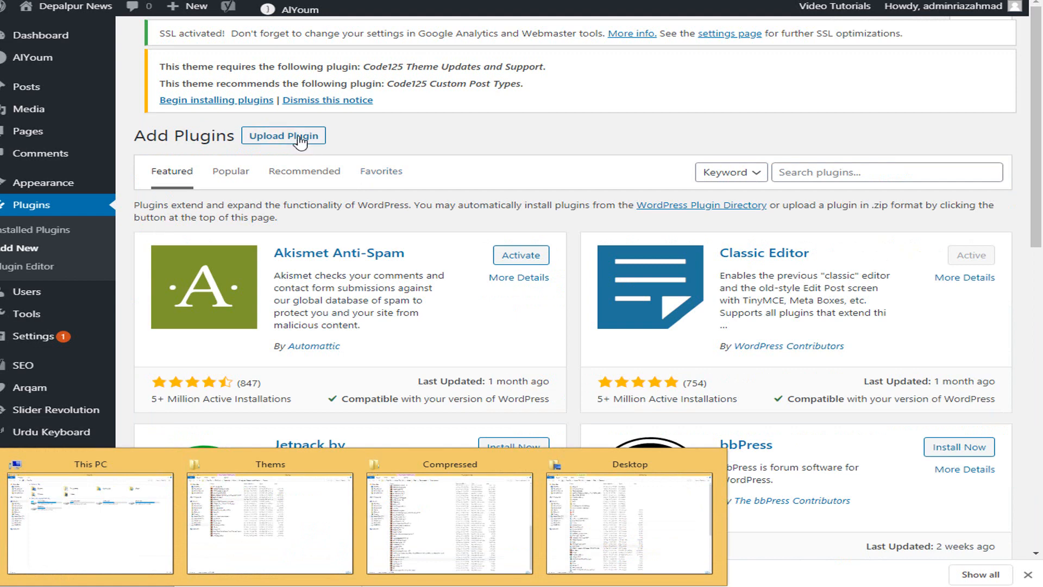
pyautogui.click(300, 140)
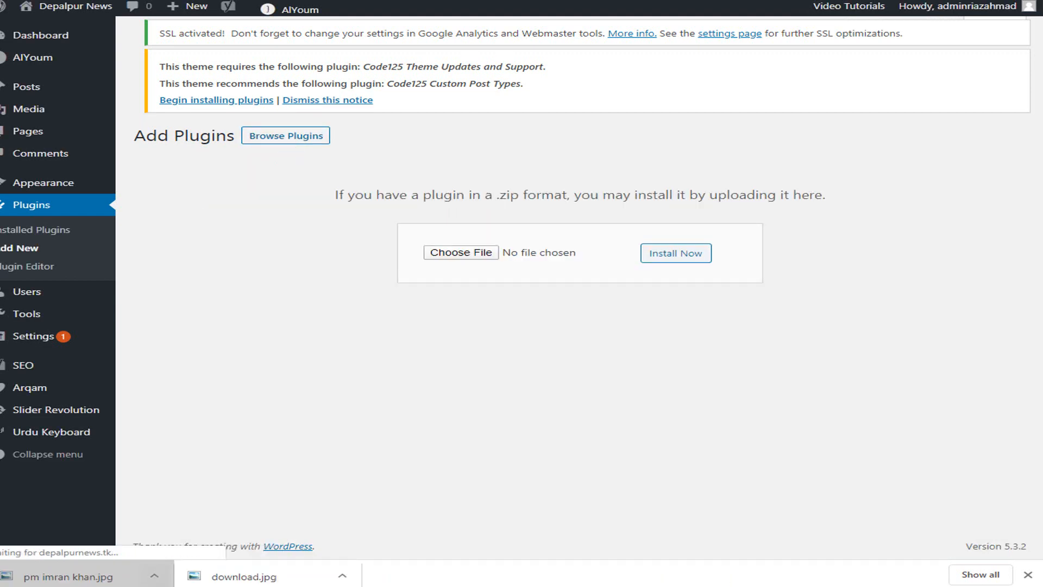
pyautogui.moveTo(344, 450)
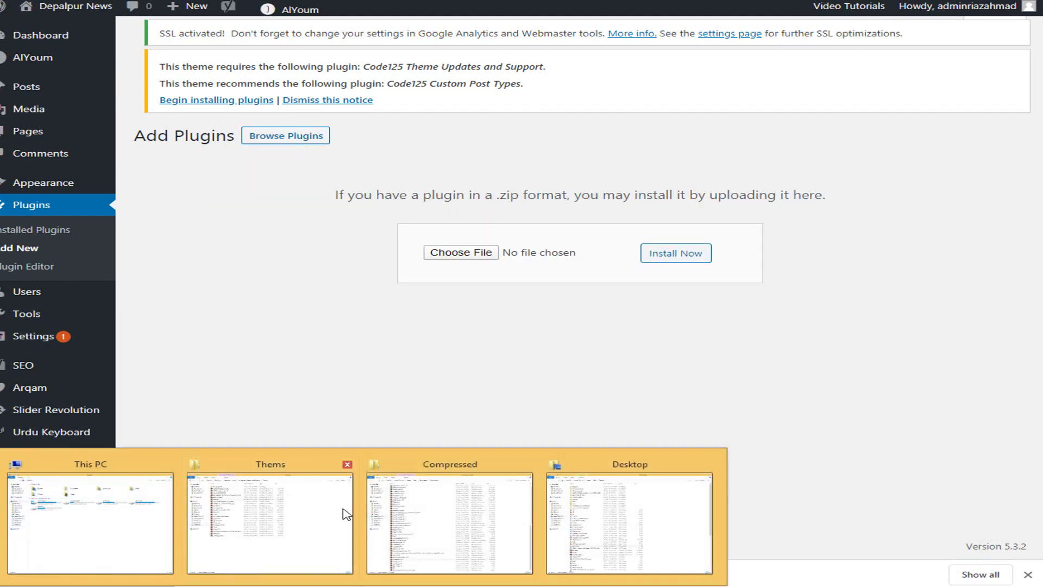
pyautogui.click(315, 554)
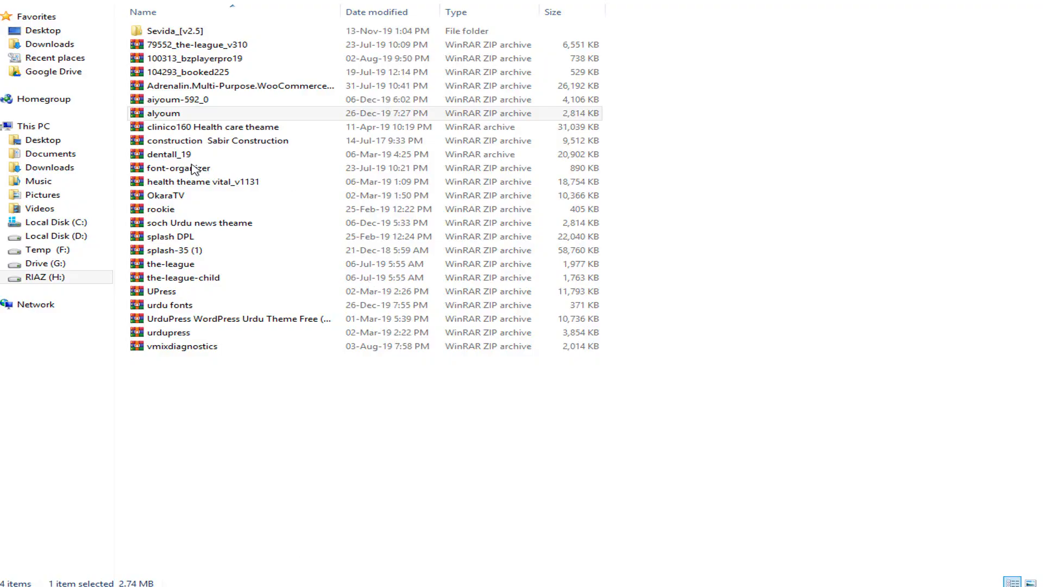
pyautogui.moveTo(164, 173); pyautogui.dragTo(549, 275)
pyautogui.click(688, 277)
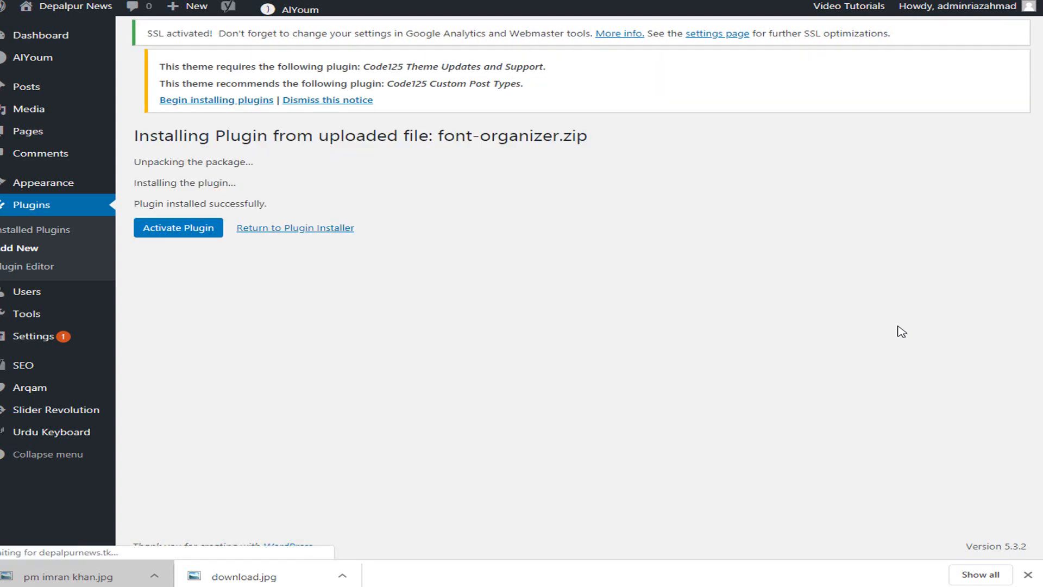
# - Activate the Font Organizer plugin and go to its Font Settings page
pyautogui.click(185, 231)
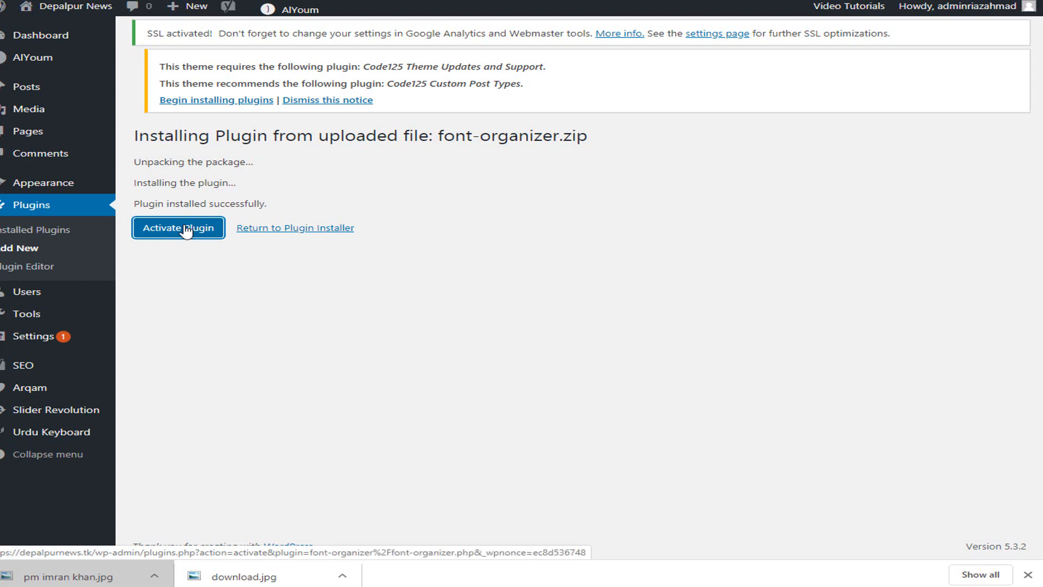
pyautogui.scroll(-5, 96, 251)
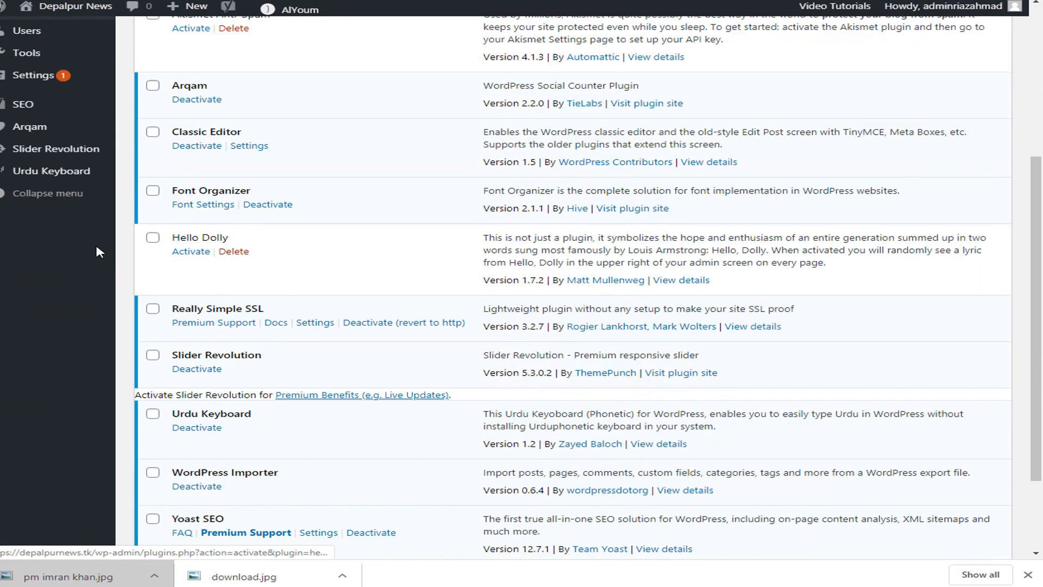
pyautogui.scroll(3, 70, 207)
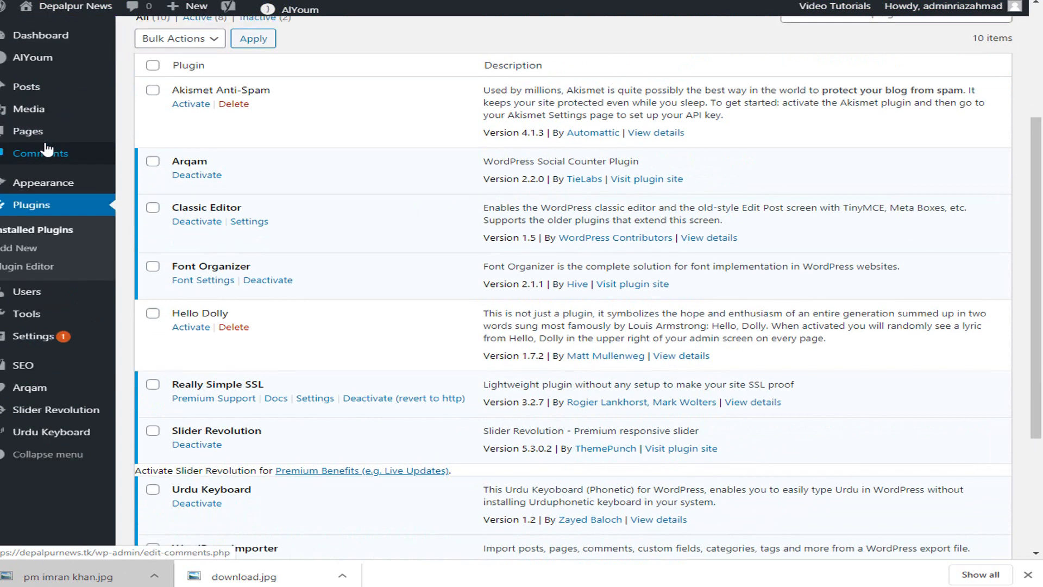
pyautogui.moveTo(57, 188)
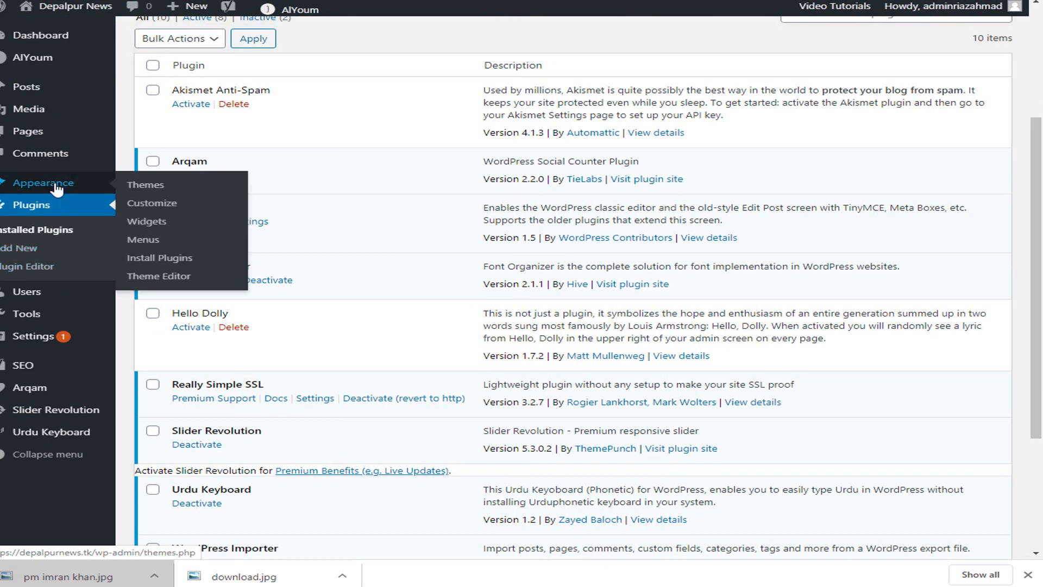
pyautogui.moveTo(36, 341)
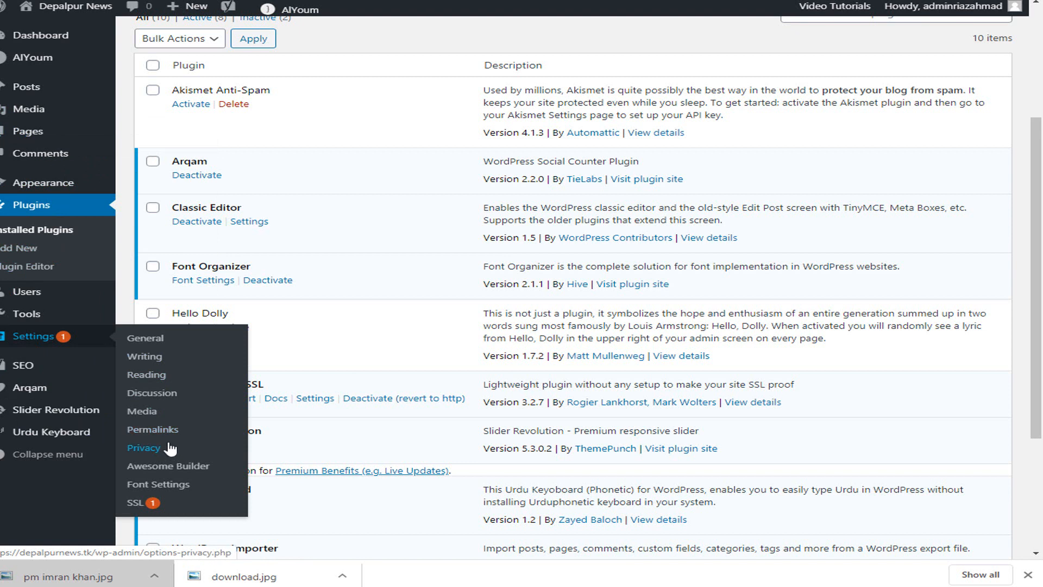
pyautogui.click(170, 487)
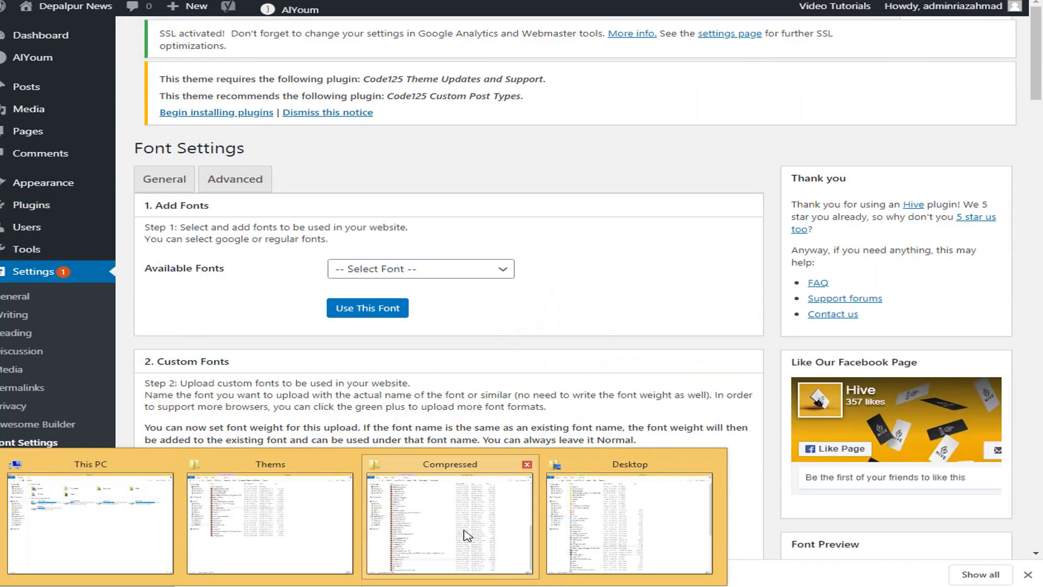
pyautogui.click(464, 532)
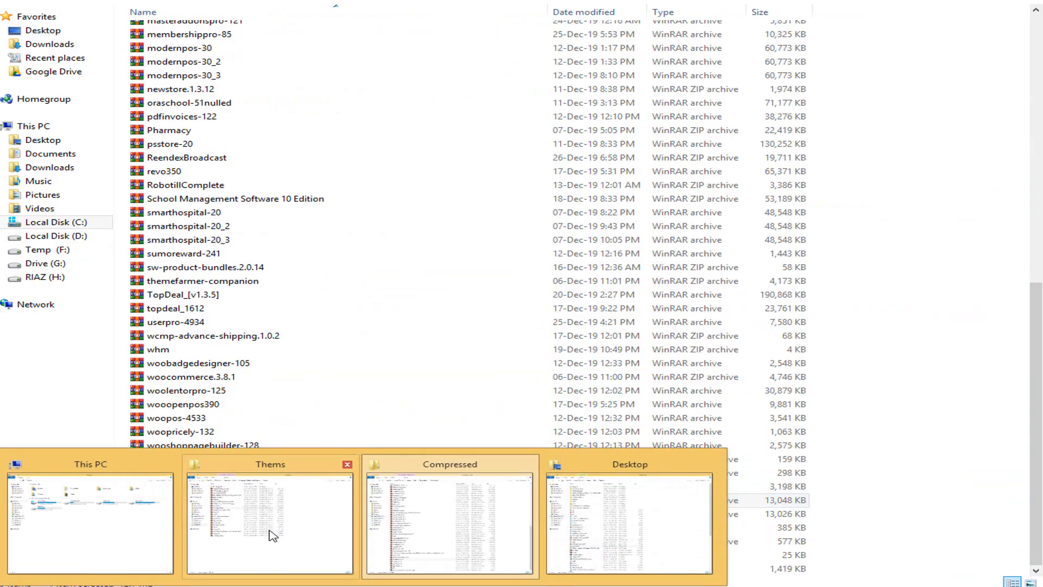
# - Copy the urdu fonts archive from the Thems folder into Music
pyautogui.click(291, 524)
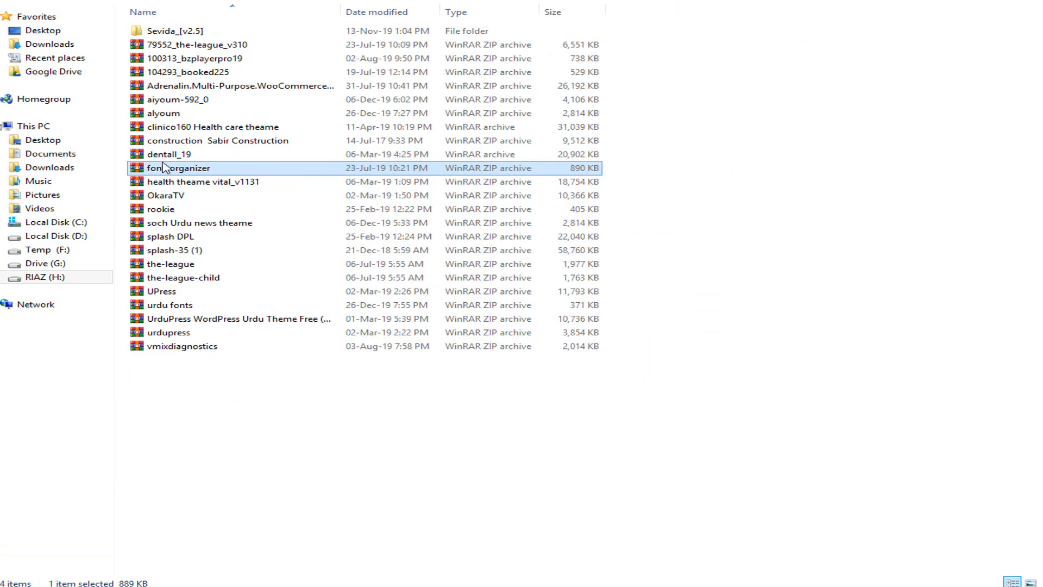
pyautogui.click(170, 195)
pyautogui.click(174, 209)
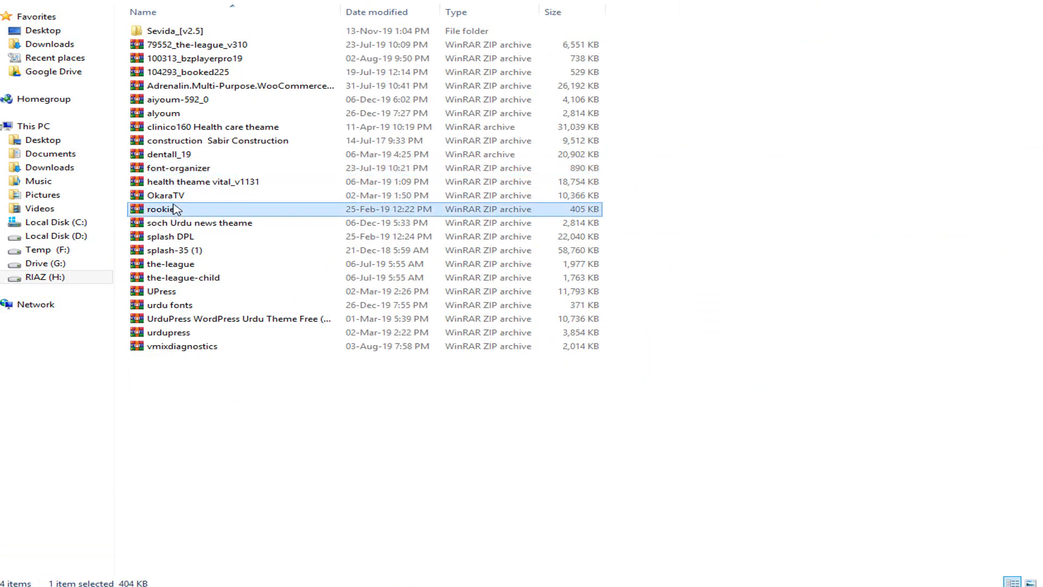
pyautogui.click(181, 307)
pyautogui.rightClick(180, 308)
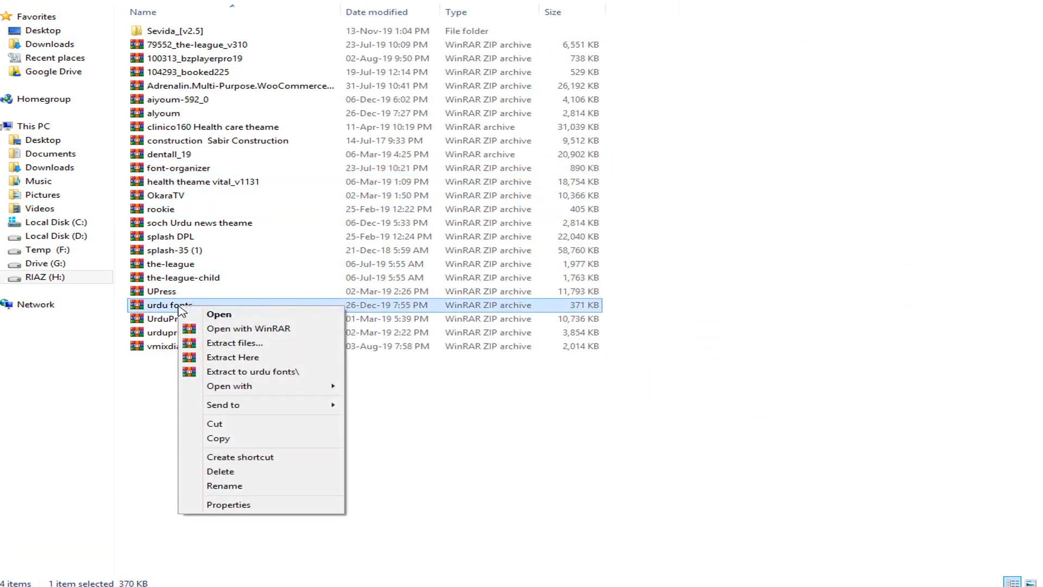
pyautogui.click(238, 441)
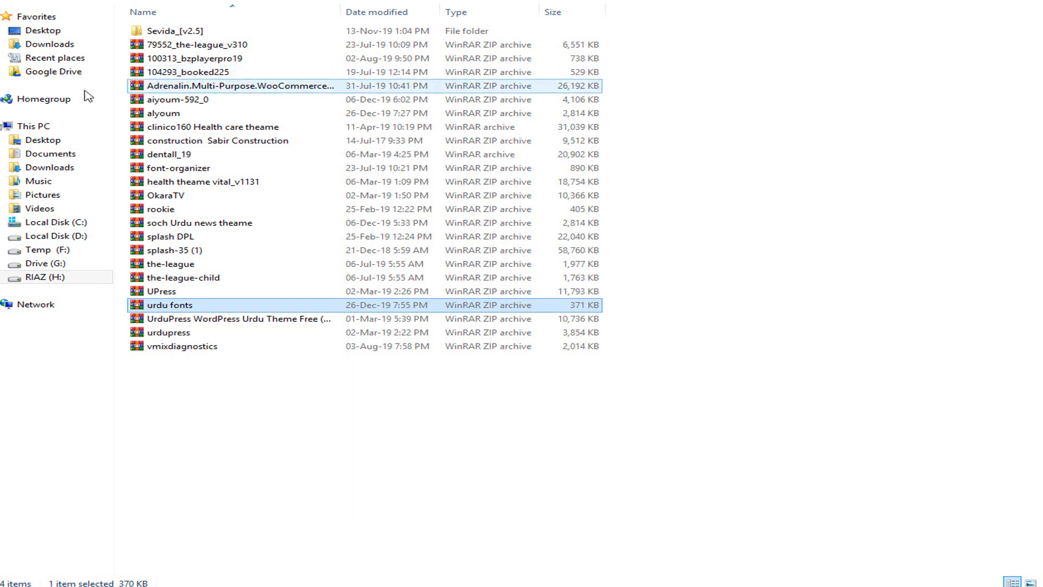
pyautogui.click(39, 183)
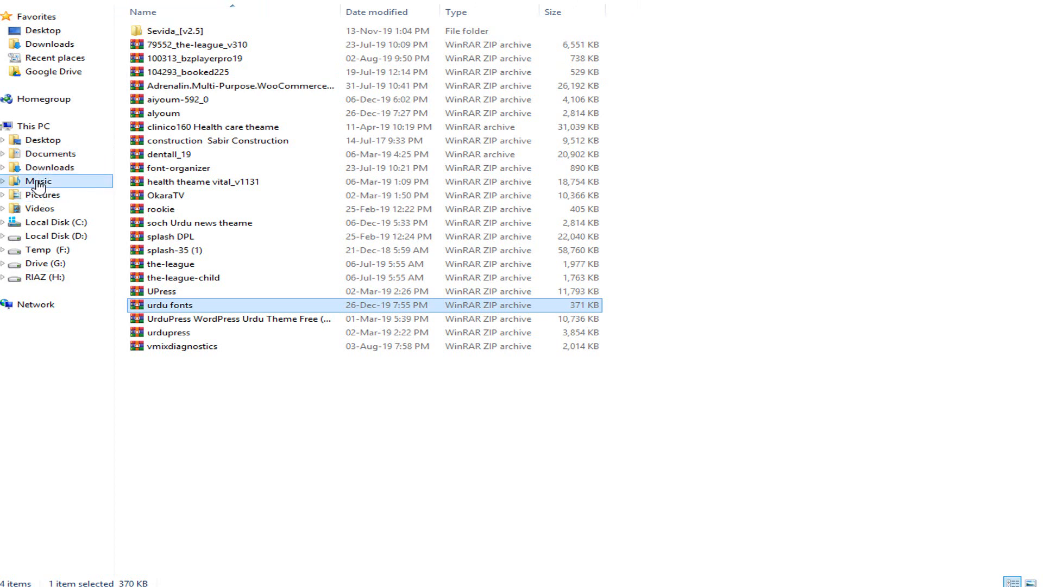
pyautogui.rightClick(414, 257)
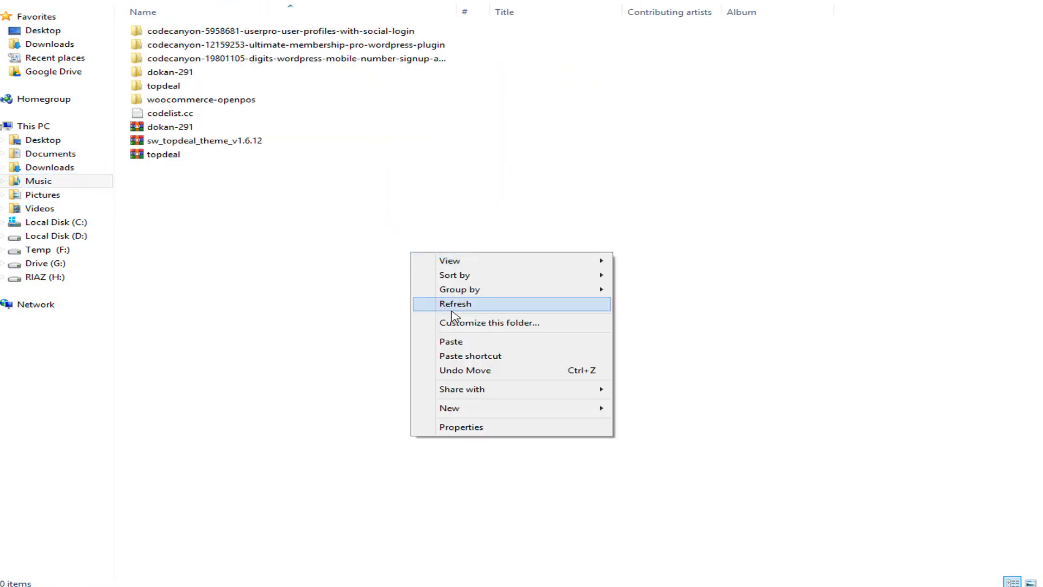
pyautogui.click(444, 341)
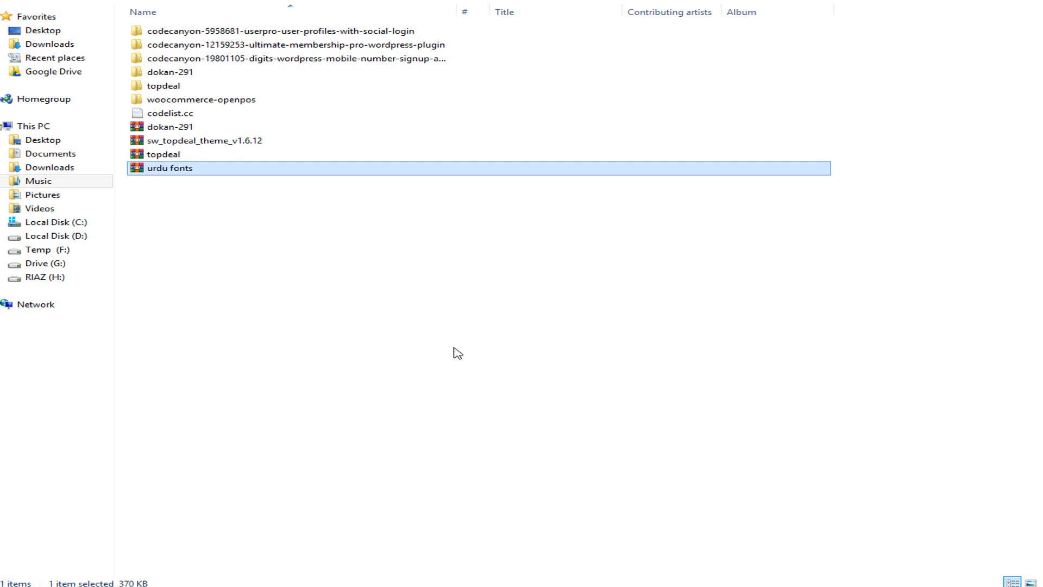
# - Extract the urdu fonts archive in Music and open the extracted folder
pyautogui.rightClick(150, 170)
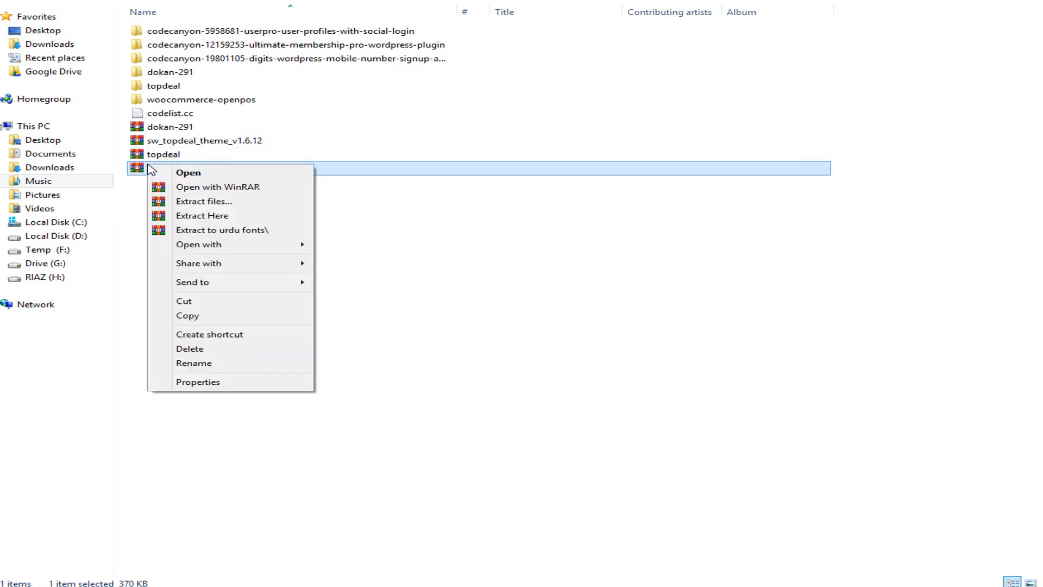
pyautogui.click(247, 217)
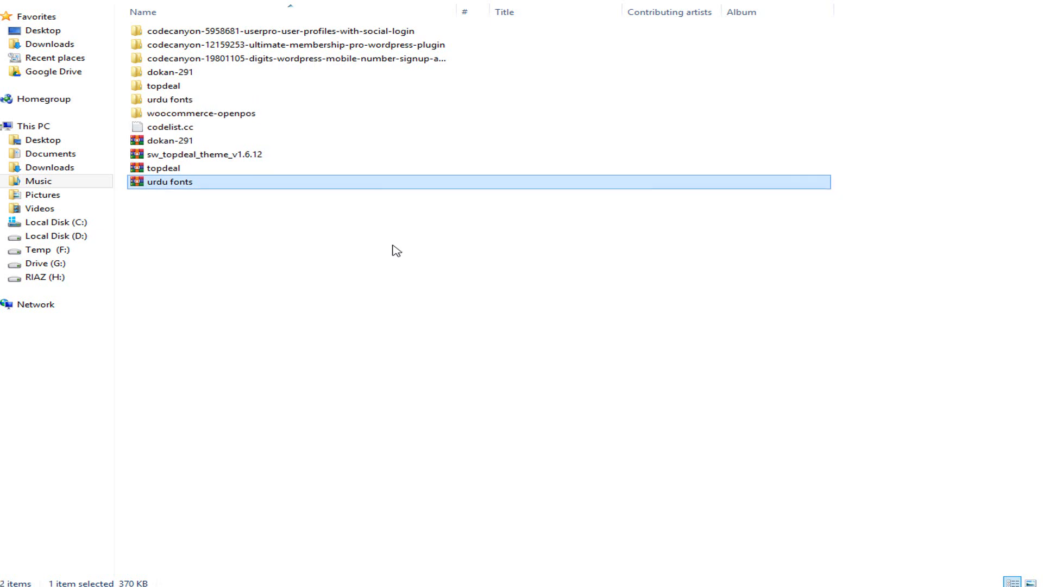
pyautogui.doubleClick(176, 101)
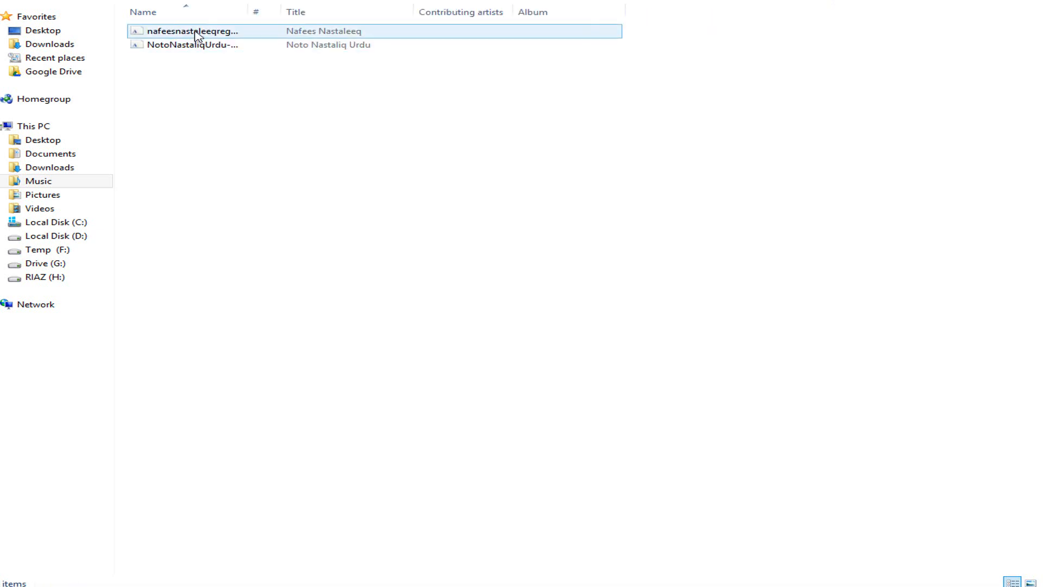
# - Show the Nafees Nastaleeq and Noto Nastaliq Urdu font files as large icons
pyautogui.click(197, 34)
pyautogui.click(307, 131)
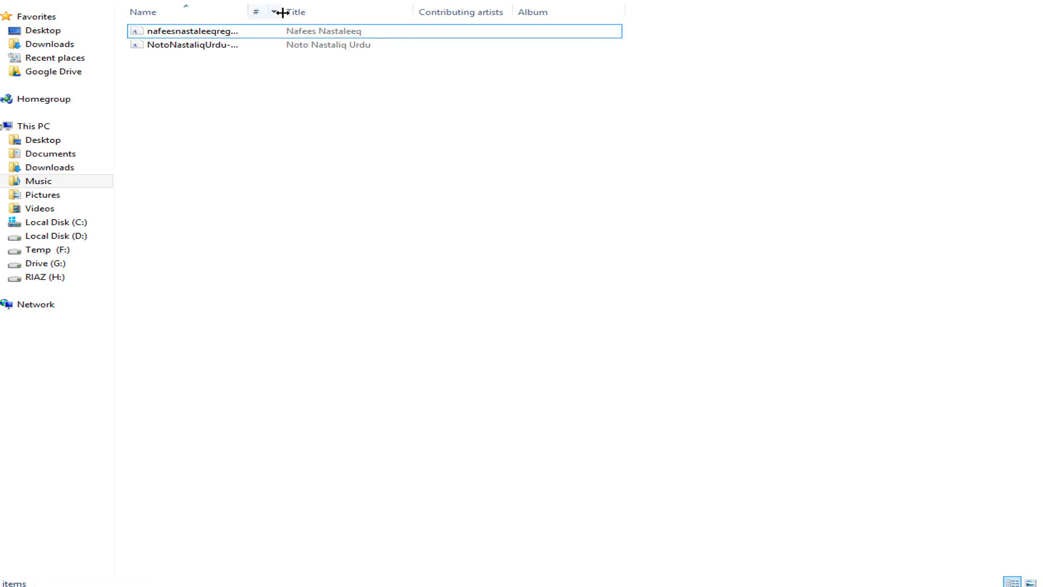
pyautogui.moveTo(281, 12); pyautogui.dragTo(648, 61)
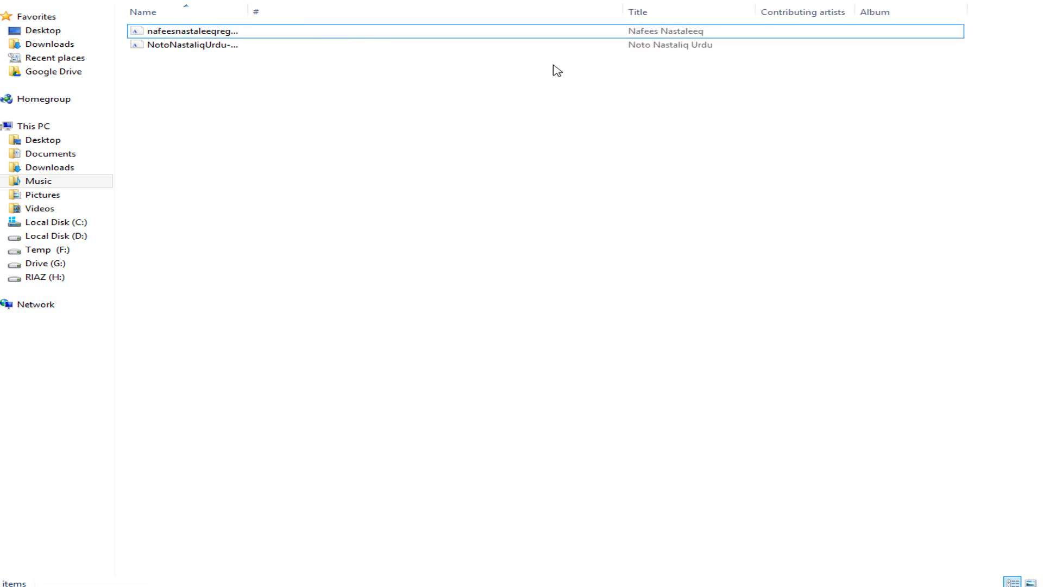
pyautogui.rightClick(296, 132)
pyautogui.moveTo(372, 142)
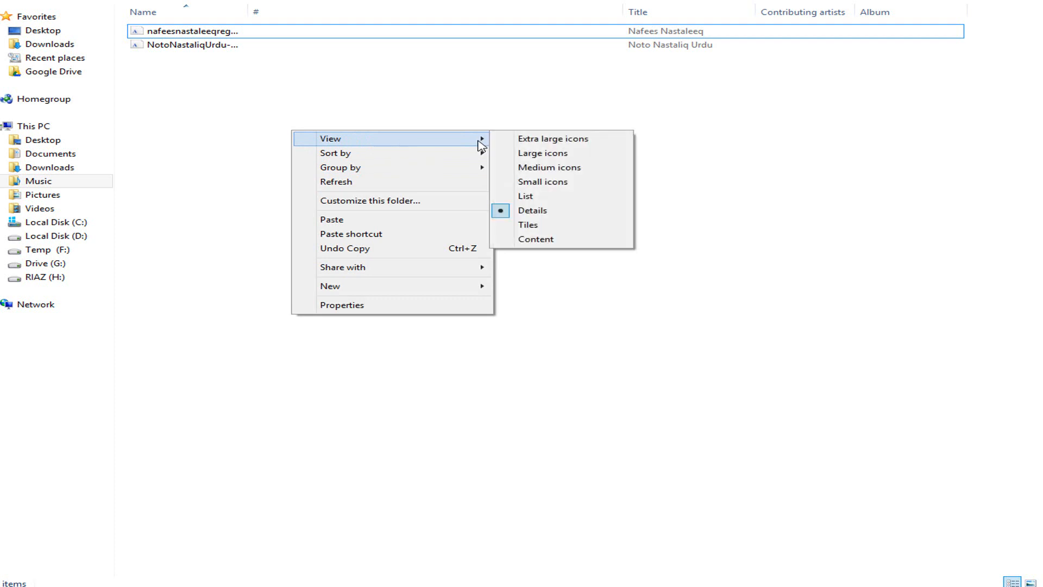
pyautogui.click(569, 160)
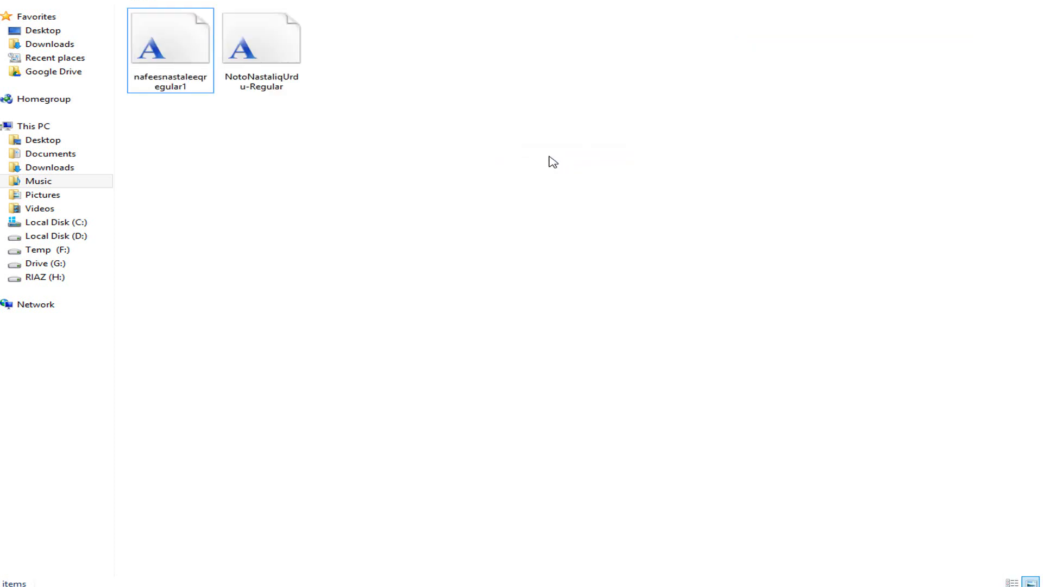
pyautogui.click(183, 63)
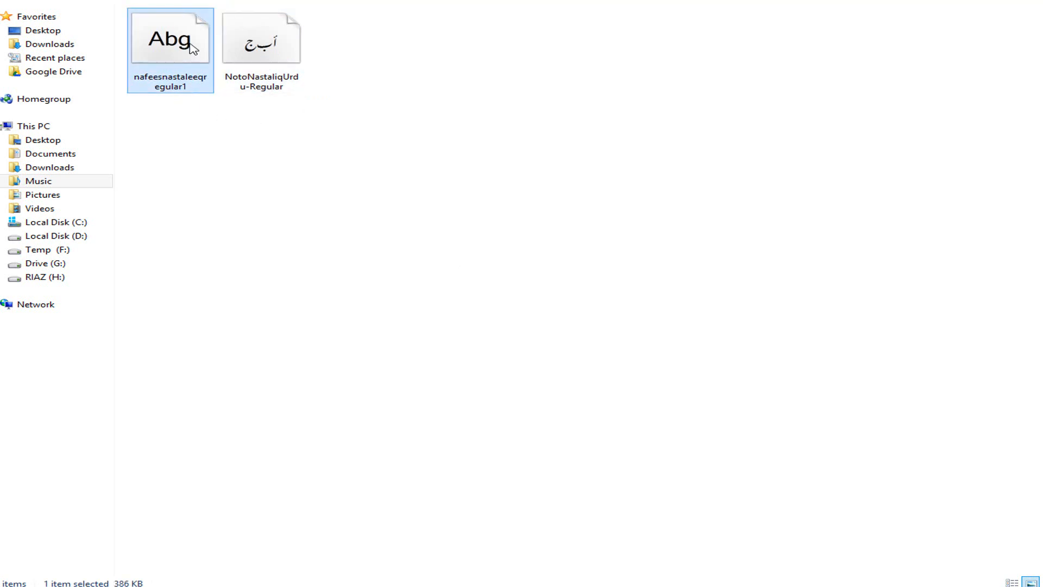
pyautogui.click(270, 39)
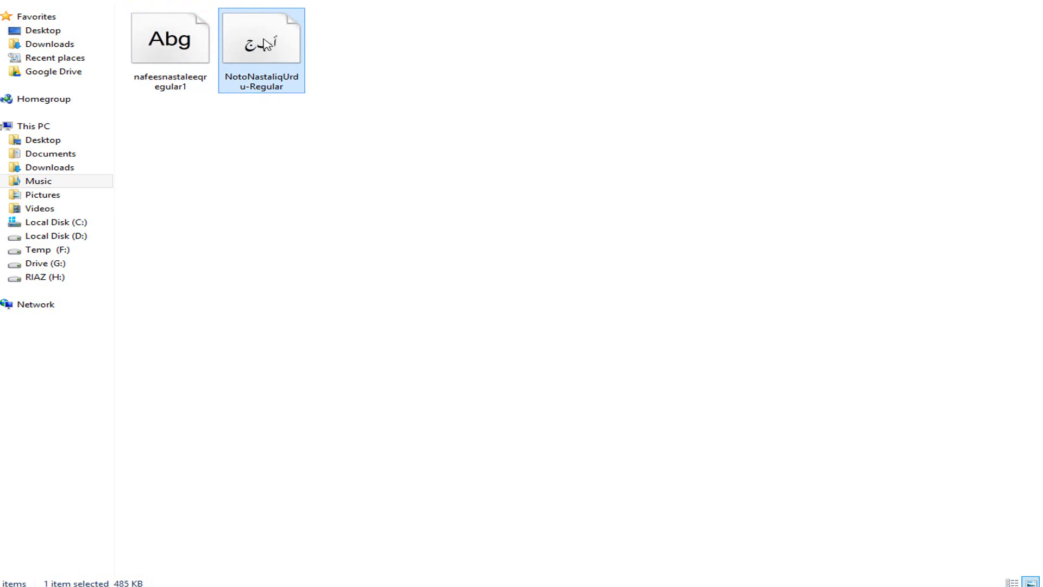
pyautogui.click(569, 250)
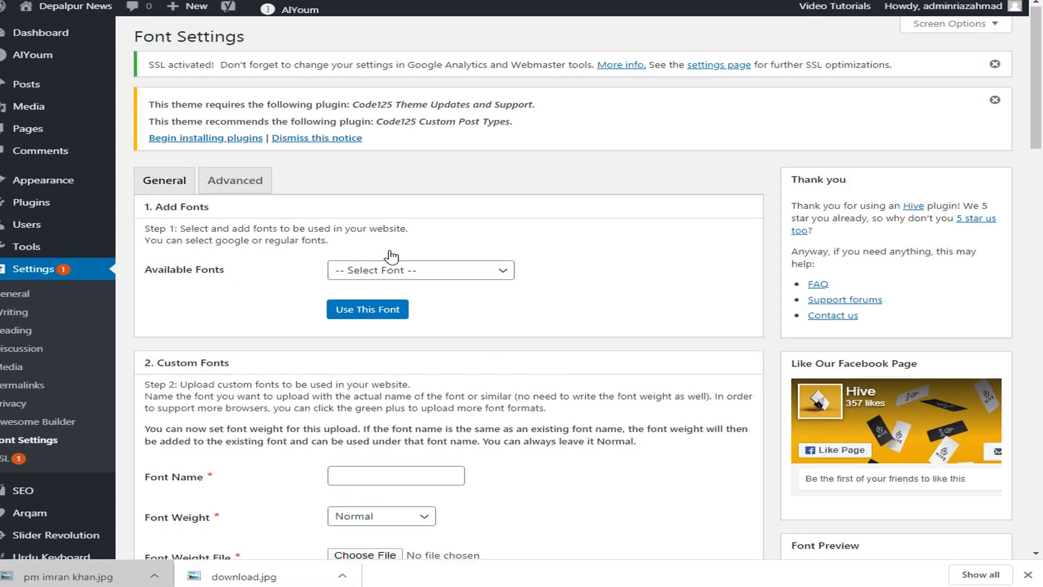
# - Enter urdu1 as the custom font name with Normal weight
pyautogui.scroll(-3, 206, 326)
pyautogui.click(396, 350)
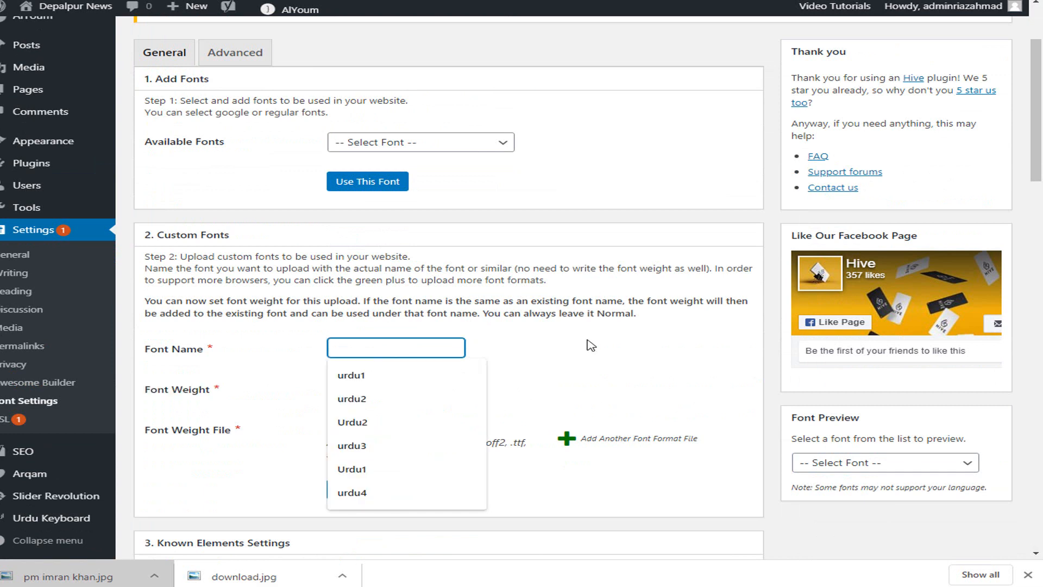
pyautogui.write('urdu1')
pyautogui.click(655, 374)
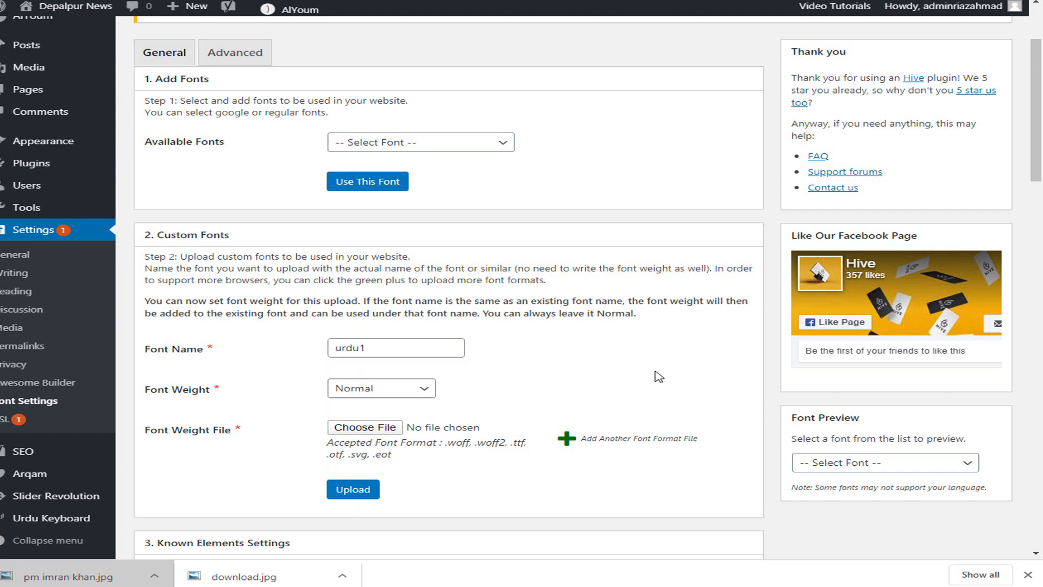
pyautogui.click(389, 392)
pyautogui.click(397, 390)
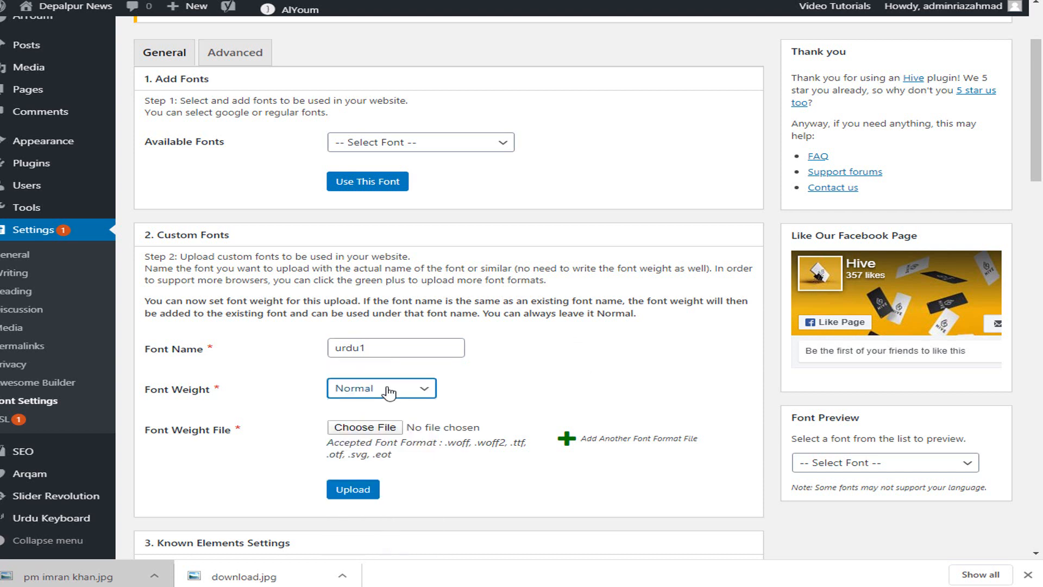
pyautogui.click(573, 375)
# - Attach nafeesnastaleeqregular1 from Music\urdu fonts as the font file
pyautogui.click(375, 430)
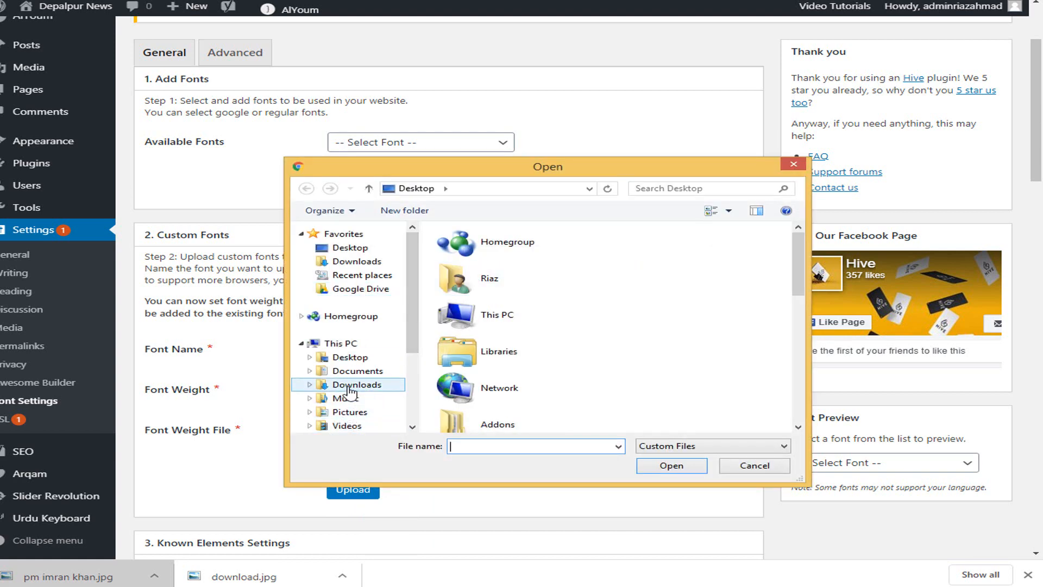
pyautogui.click(351, 386)
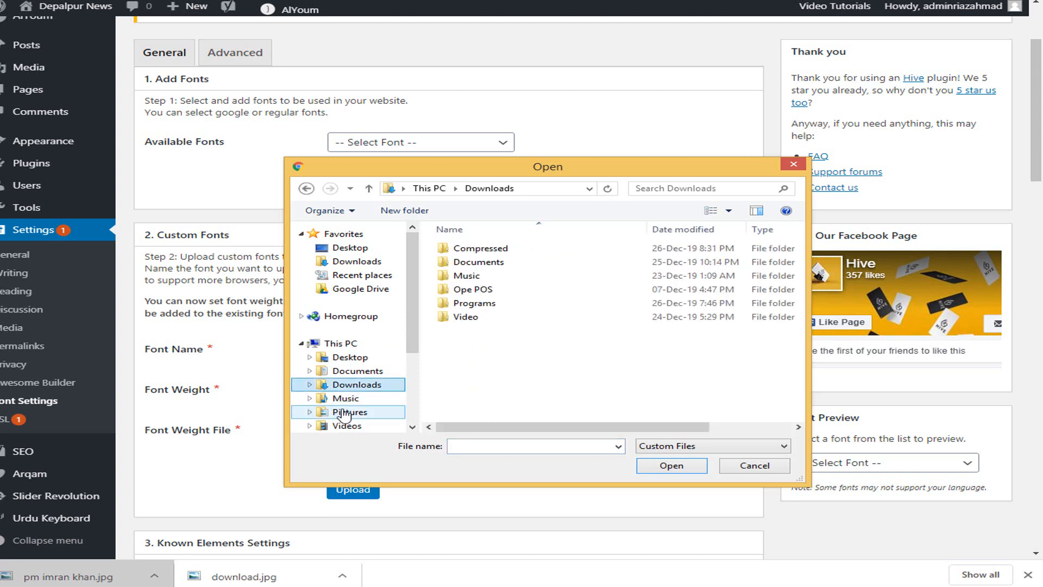
pyautogui.click(345, 413)
pyautogui.click(346, 398)
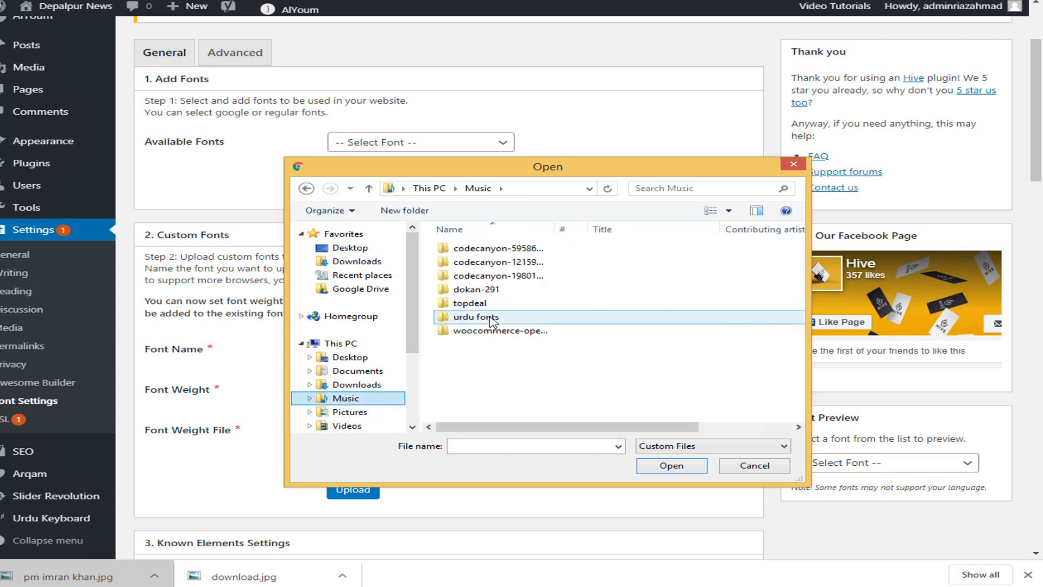
pyautogui.doubleClick(476, 317)
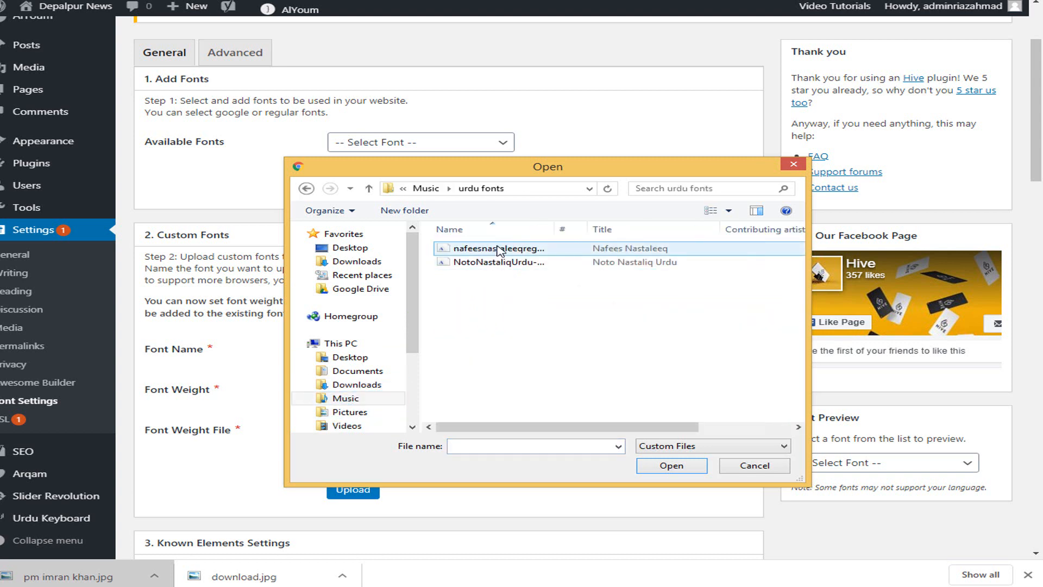
pyautogui.rightClick(559, 298)
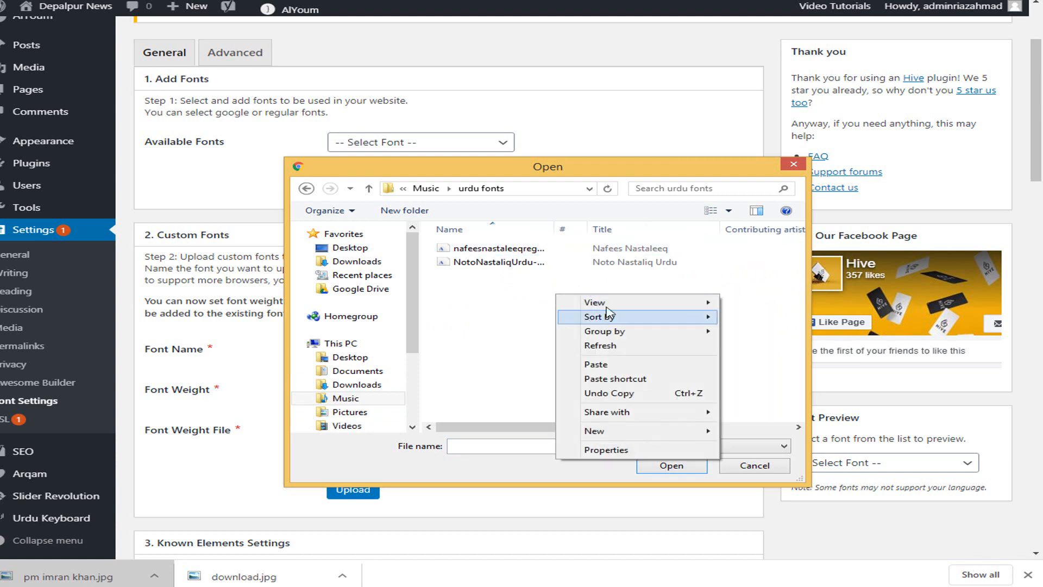
pyautogui.moveTo(597, 302)
pyautogui.click(780, 320)
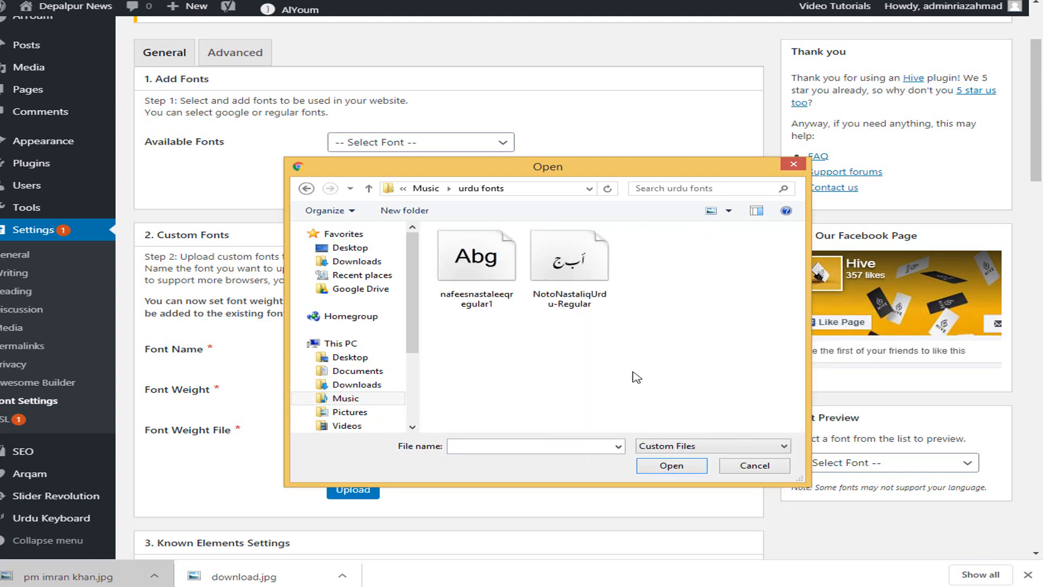
pyautogui.doubleClick(492, 261)
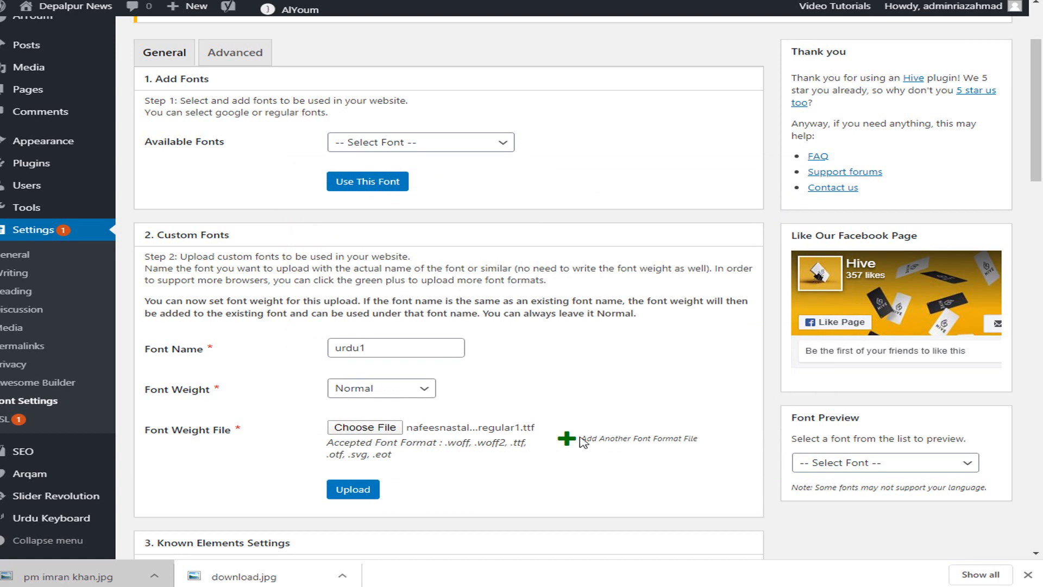
# - Confirm the urdu1 font name and upload the custom font
pyautogui.scroll(-1, 519, 408)
pyautogui.click(399, 284)
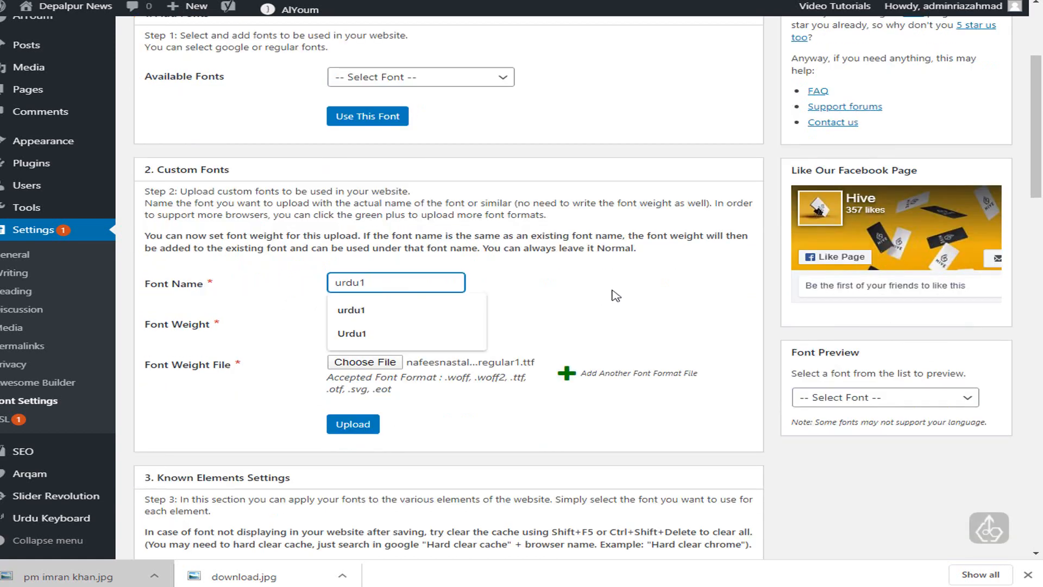
pyautogui.click(615, 295)
pyautogui.click(353, 424)
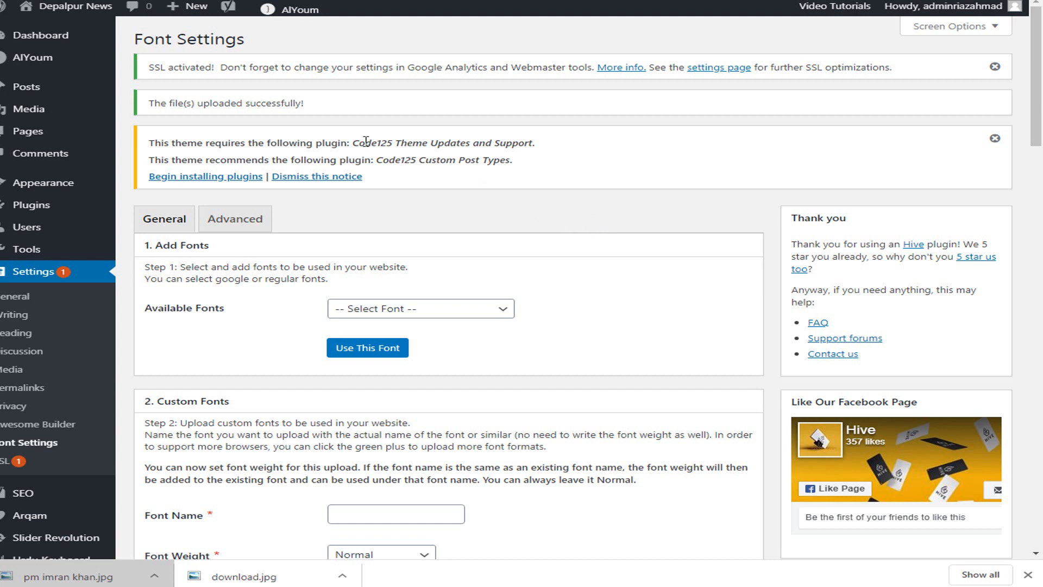
# - Highlight the upload success message and dismiss the theme and SSL notices
pyautogui.moveTo(153, 103); pyautogui.dragTo(1041, 176)
pyautogui.click(995, 140)
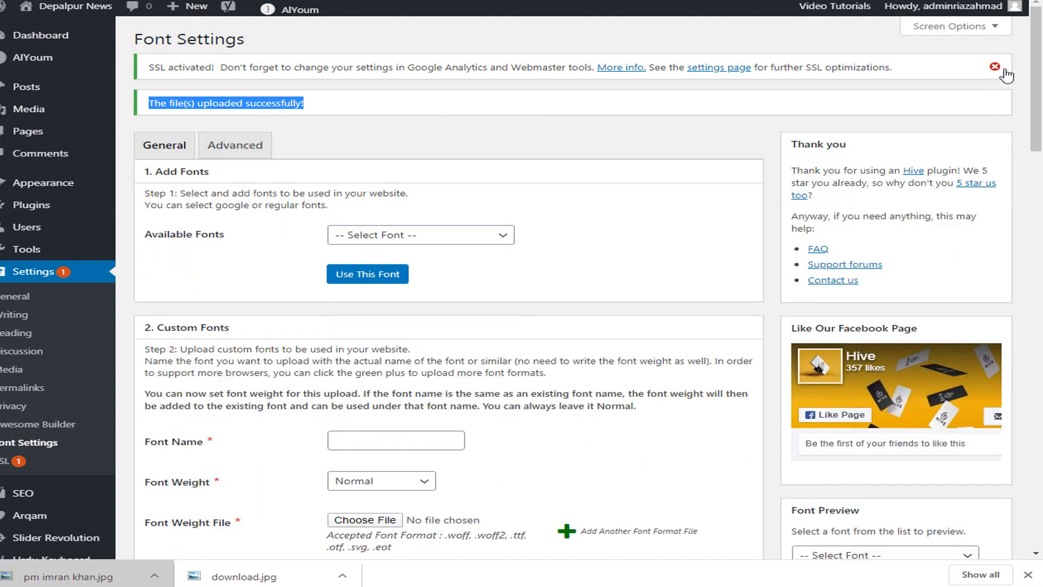
pyautogui.click(995, 67)
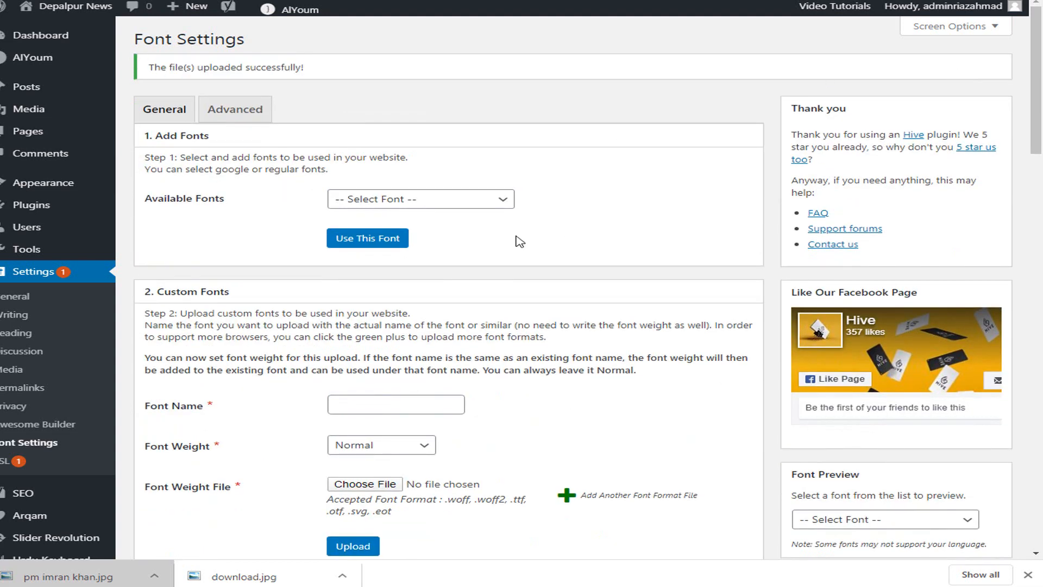
pyautogui.scroll(-2, 439, 294)
# - Name the next custom font urdu2, attach NotoNastaliqUrdu-Regular, and upload it
pyautogui.click(368, 267)
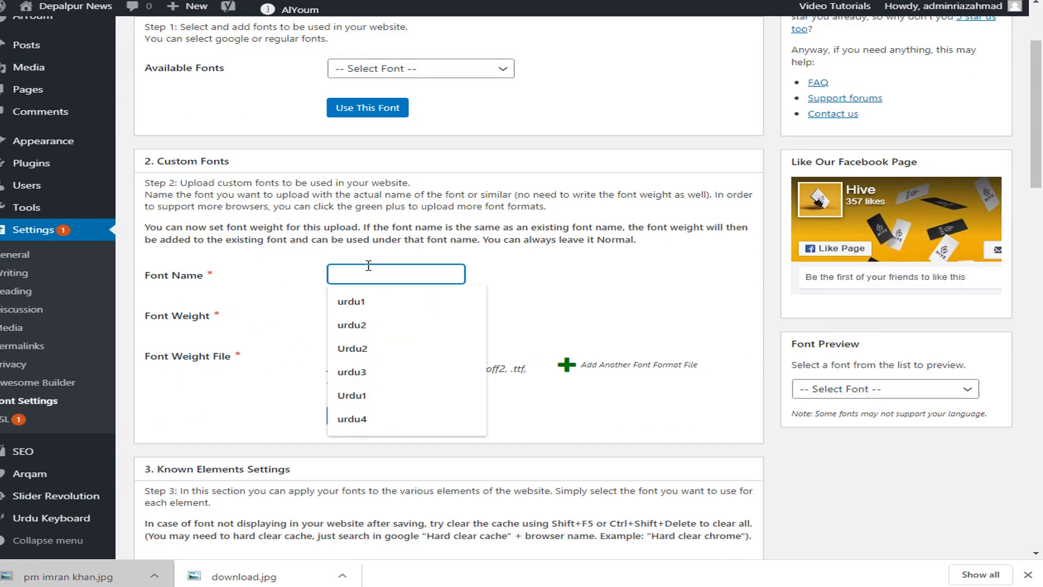
pyautogui.write('urdu2')
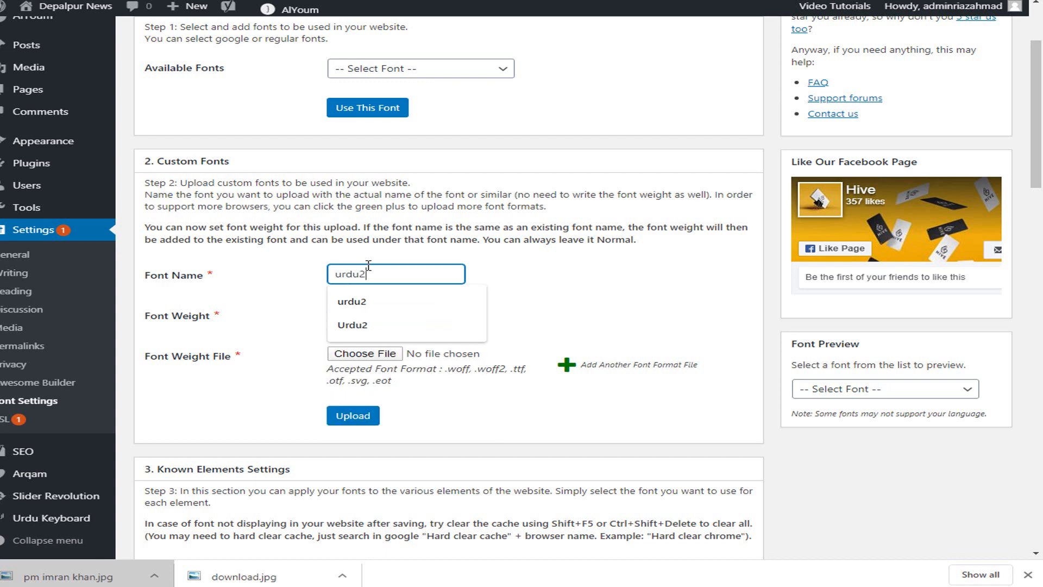
pyautogui.click(610, 308)
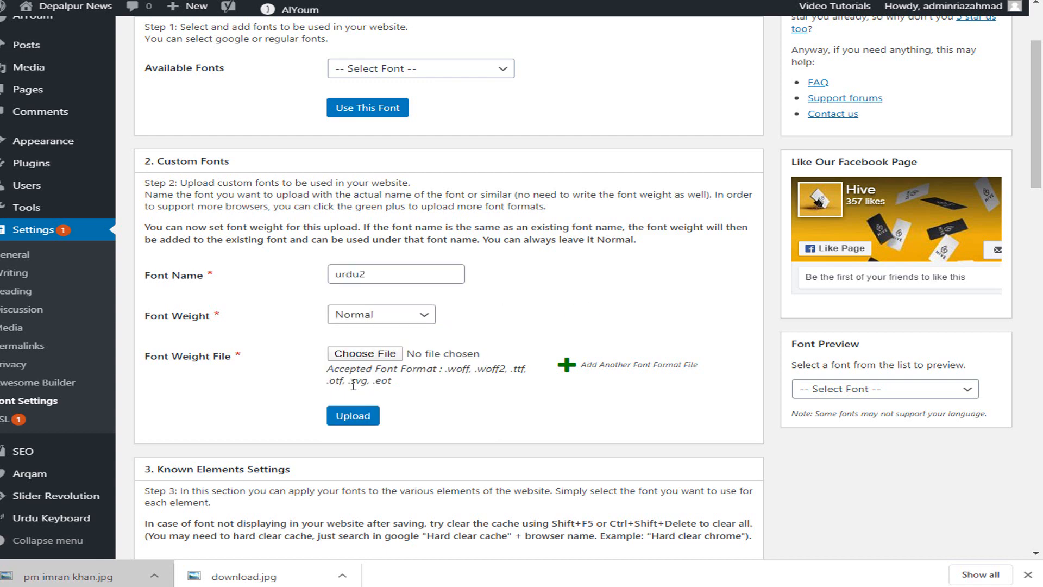
pyautogui.click(372, 355)
pyautogui.click(568, 269)
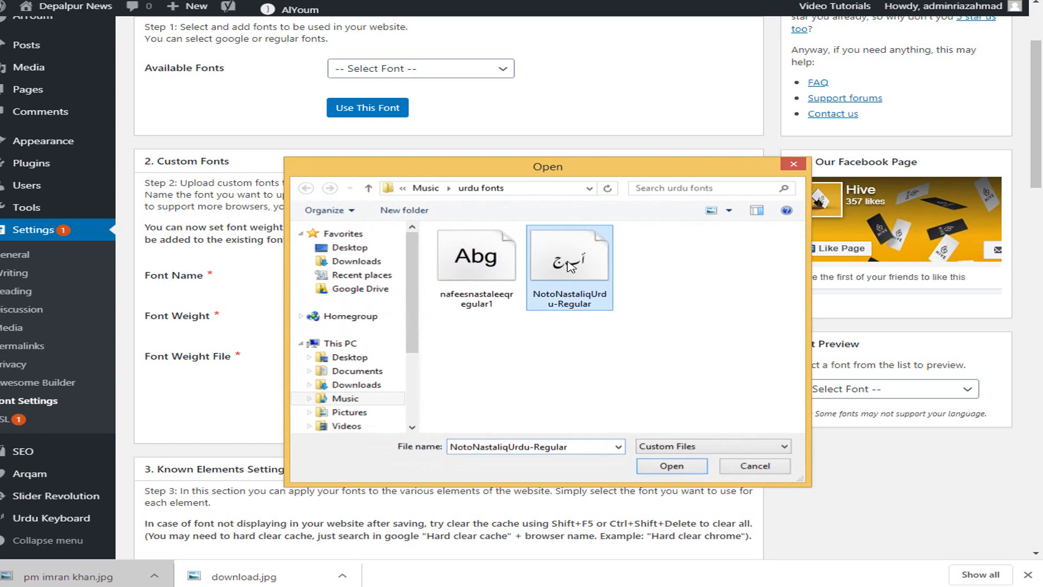
pyautogui.doubleClick(565, 272)
pyautogui.click(353, 415)
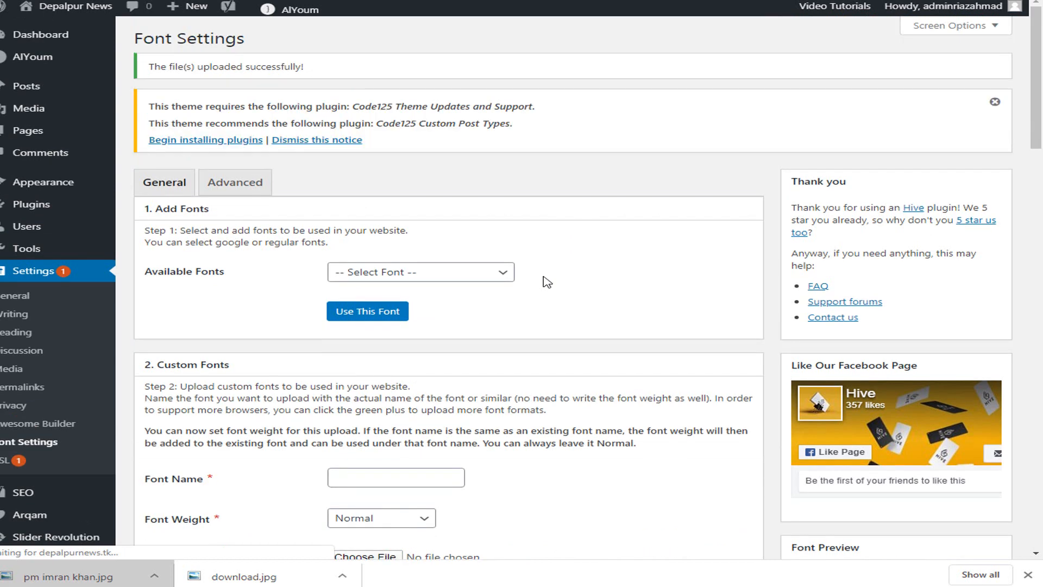
# - Set the body and h1 fonts to urdu1 with Normal weight
pyautogui.scroll(-8, 545, 282)
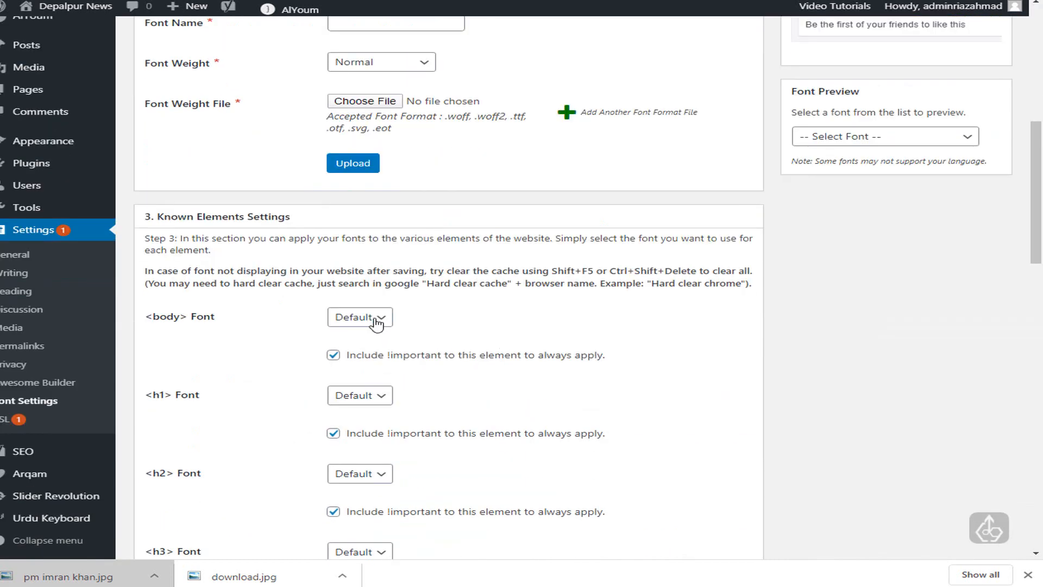
pyautogui.click(377, 322)
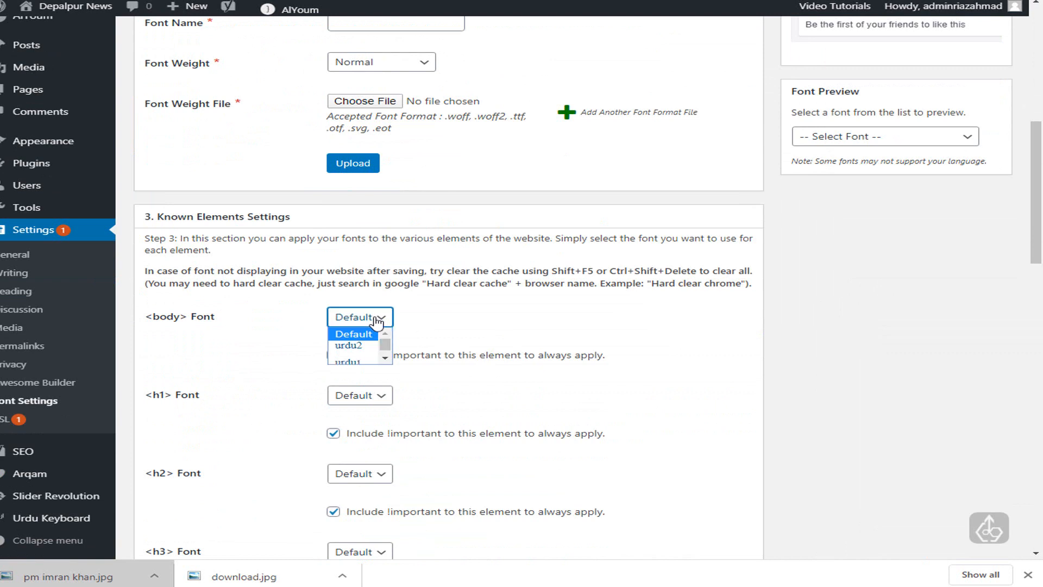
pyautogui.click(353, 354)
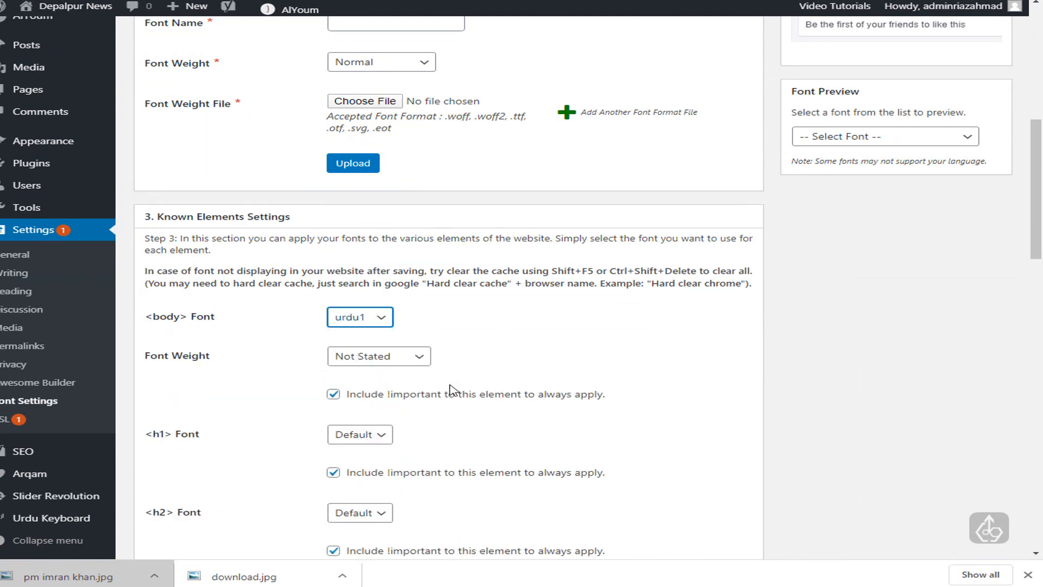
pyautogui.click(399, 358)
pyautogui.click(375, 385)
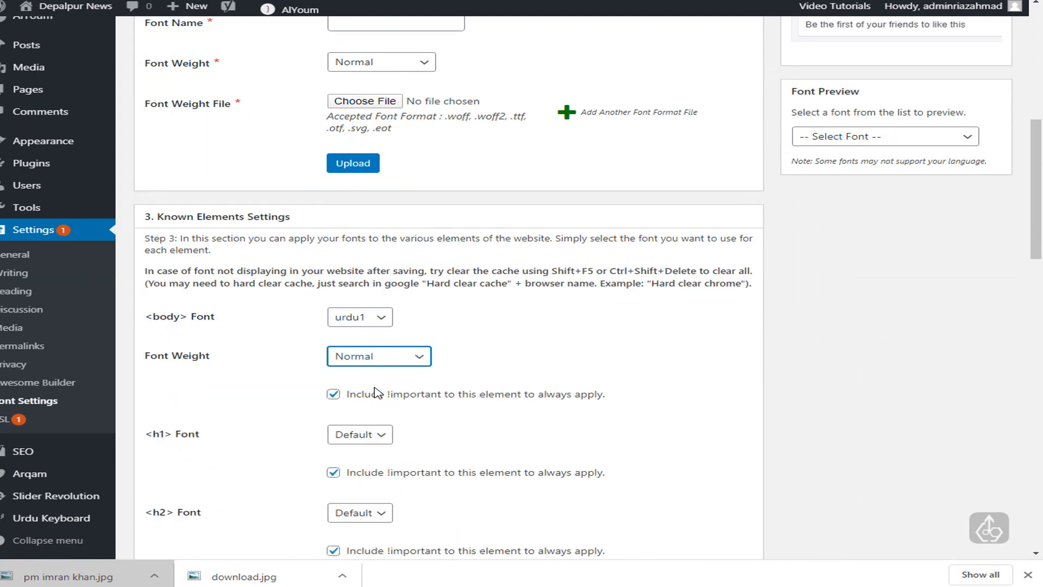
pyautogui.click(374, 443)
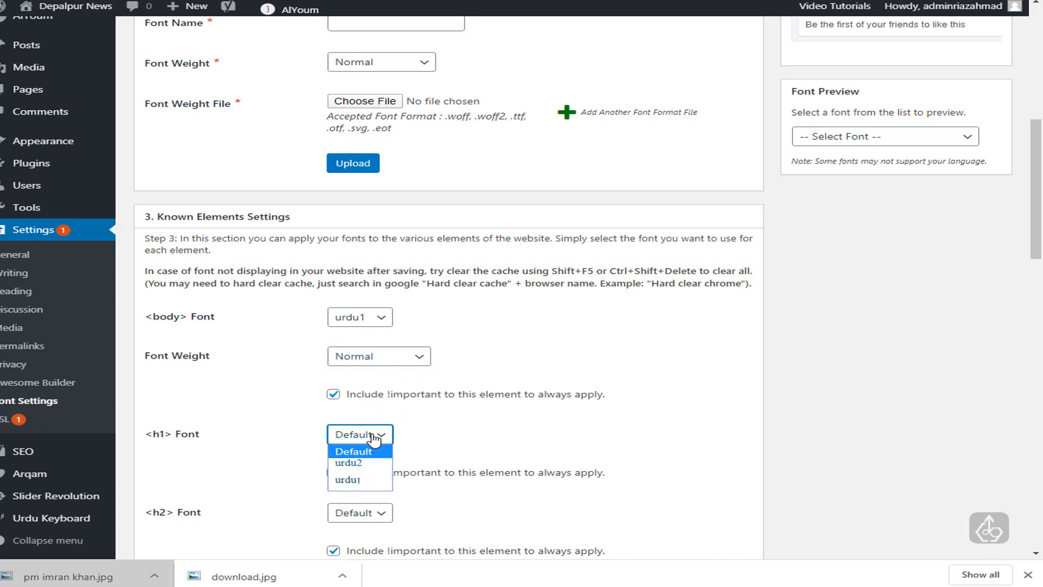
pyautogui.click(353, 478)
pyautogui.click(380, 473)
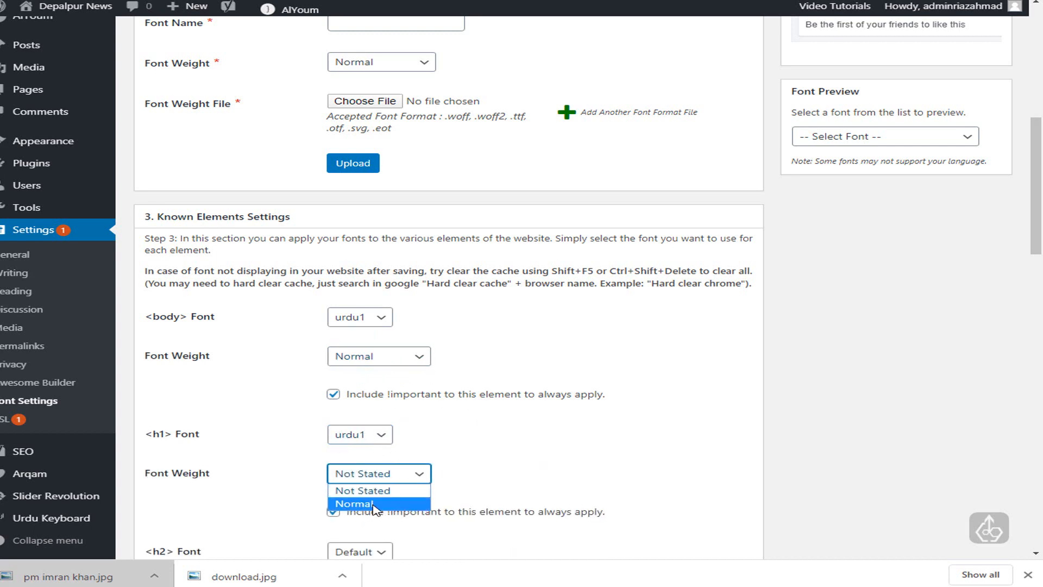
pyautogui.click(375, 505)
# - Set the h2 and h3 fonts to urdu1 with Normal weight
pyautogui.scroll(-2, 602, 409)
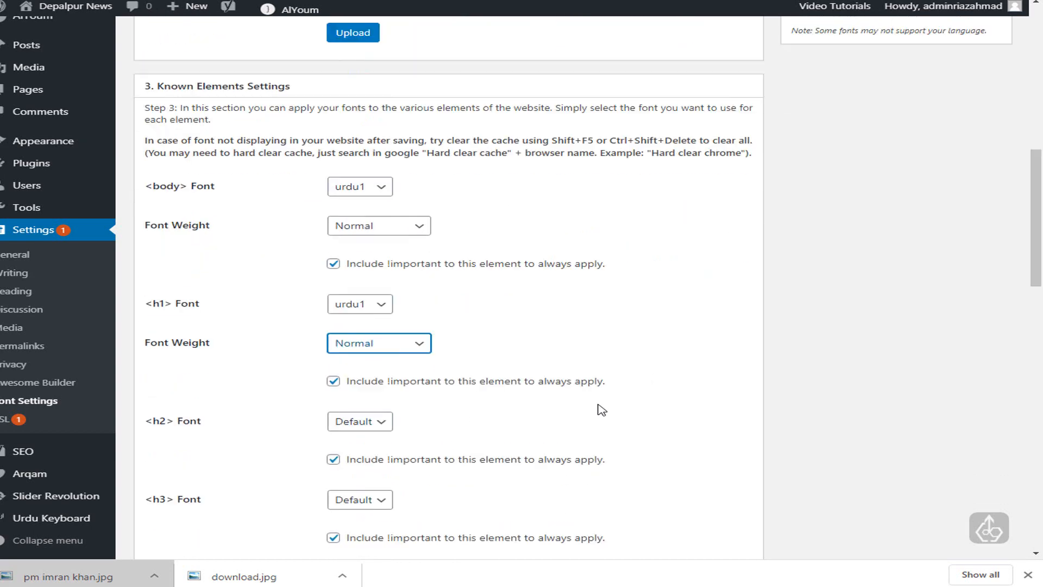
pyautogui.click(368, 424)
pyautogui.click(355, 468)
pyautogui.click(387, 462)
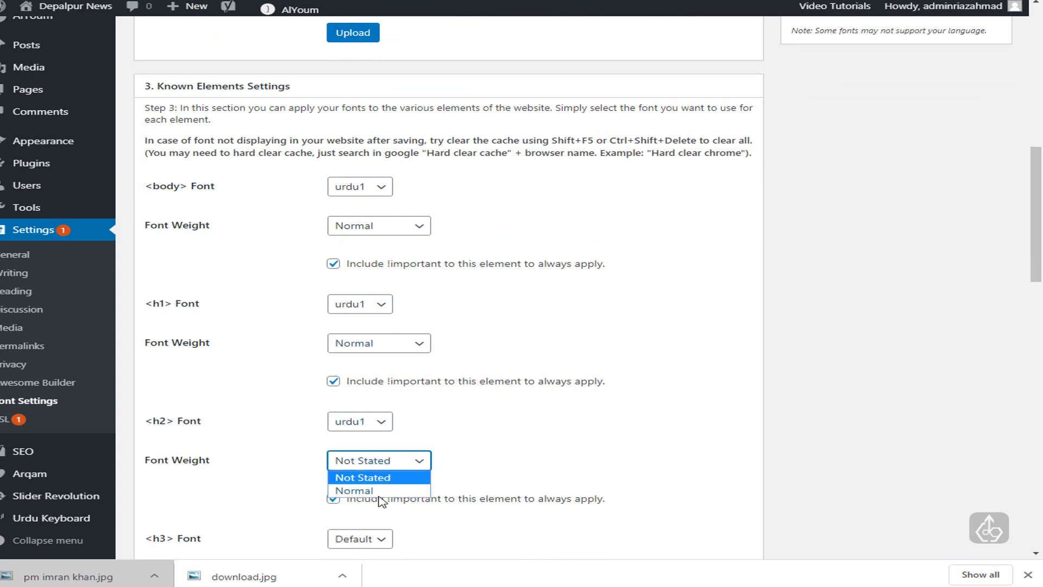
pyautogui.click(379, 491)
pyautogui.scroll(-2, 584, 408)
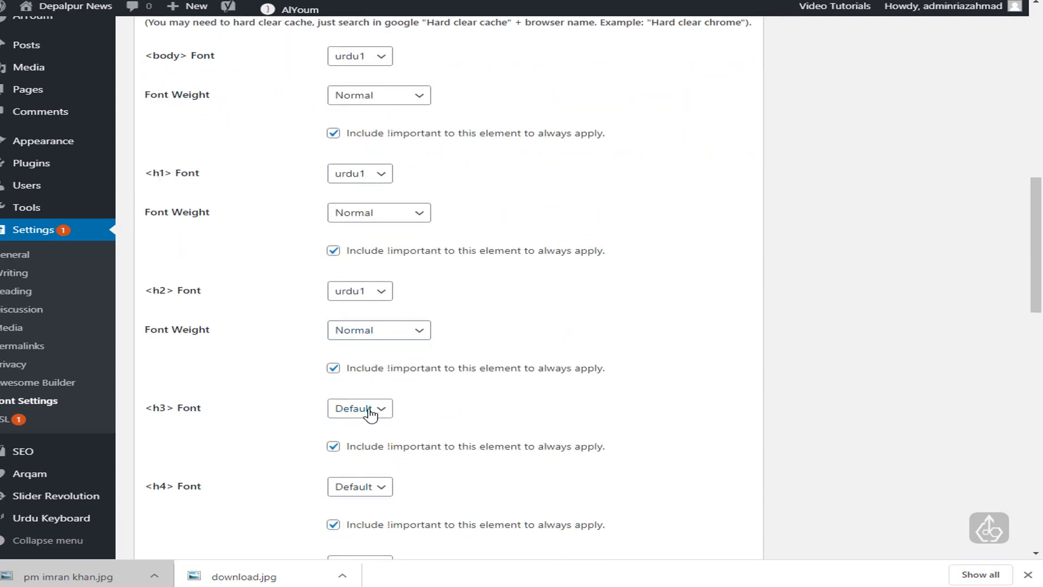
pyautogui.click(370, 414)
pyautogui.click(356, 451)
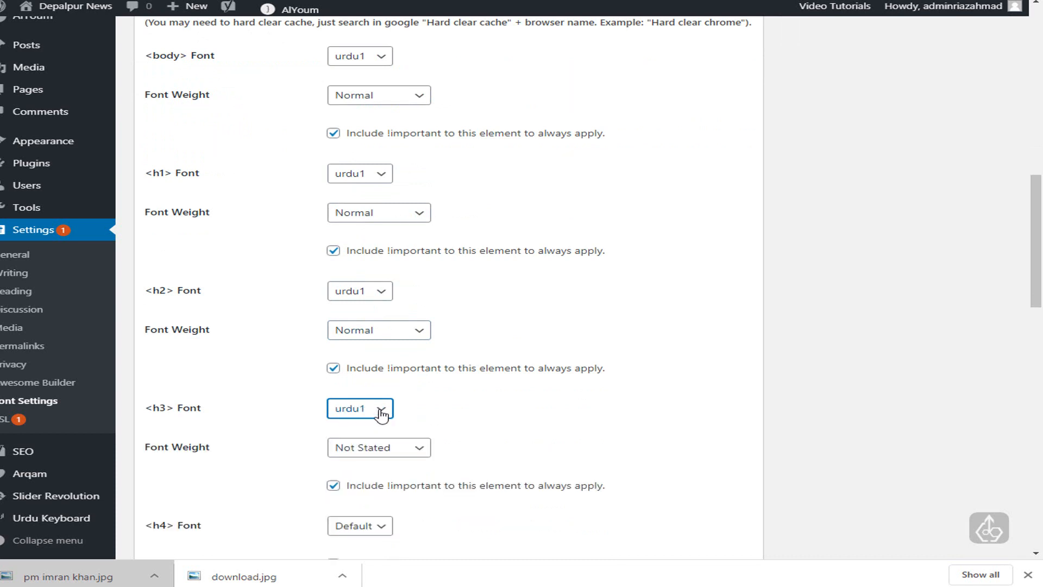
pyautogui.click(382, 414)
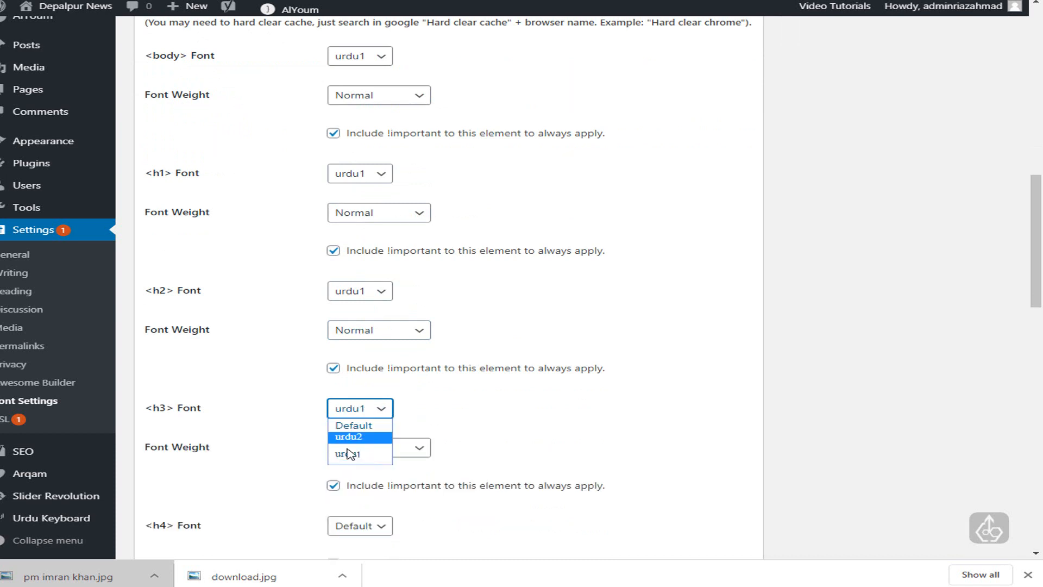
pyautogui.click(512, 396)
pyautogui.click(380, 450)
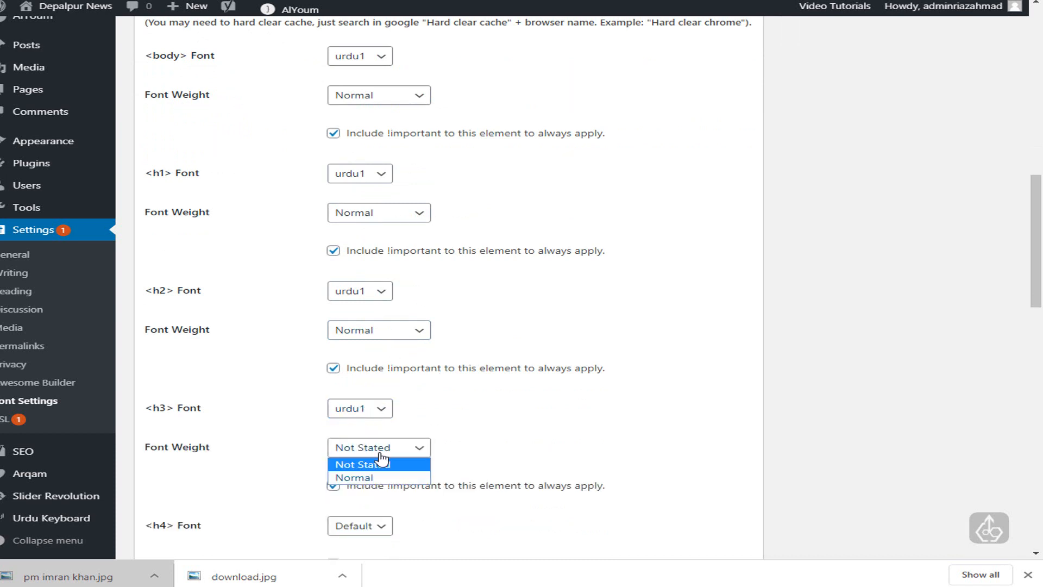
pyautogui.click(364, 478)
# - Set the h4, h5 and h6 fonts to urdu1 with Normal weight
pyautogui.scroll(-3, 633, 397)
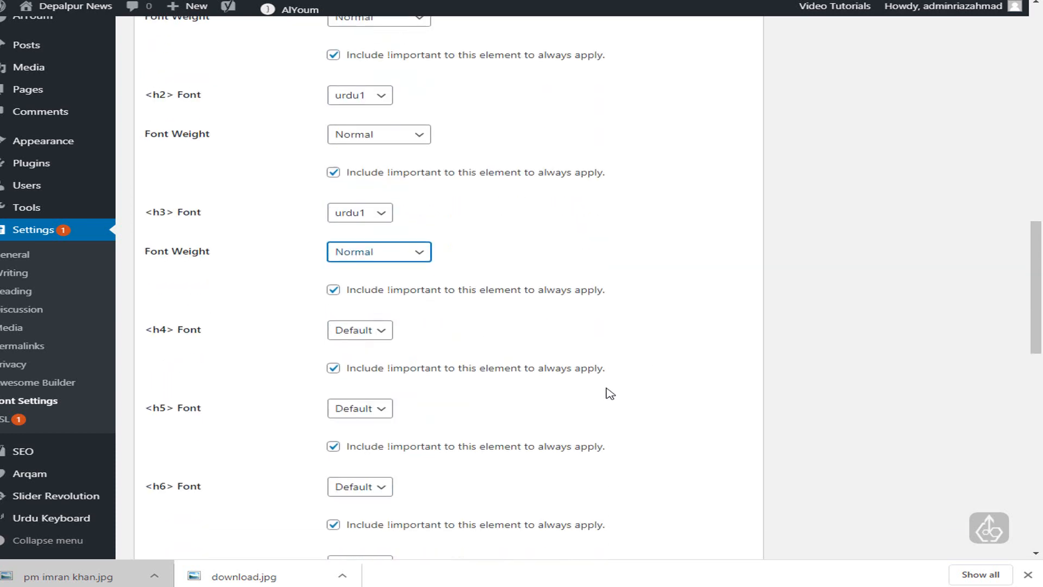
pyautogui.click(372, 331)
pyautogui.click(368, 383)
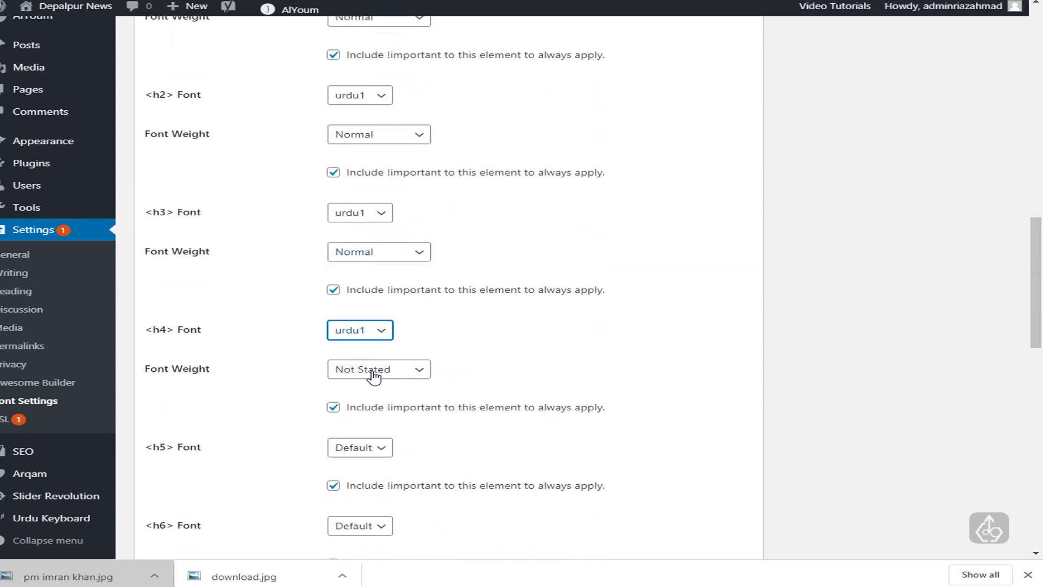
pyautogui.click(373, 370)
pyautogui.click(385, 402)
pyautogui.scroll(-2, 382, 375)
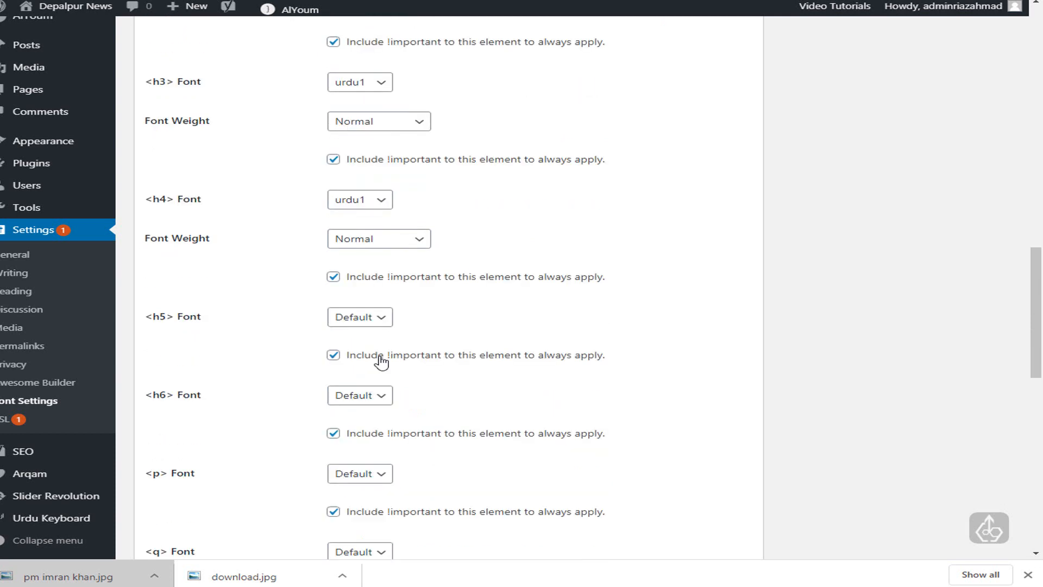
pyautogui.click(386, 330)
pyautogui.click(361, 363)
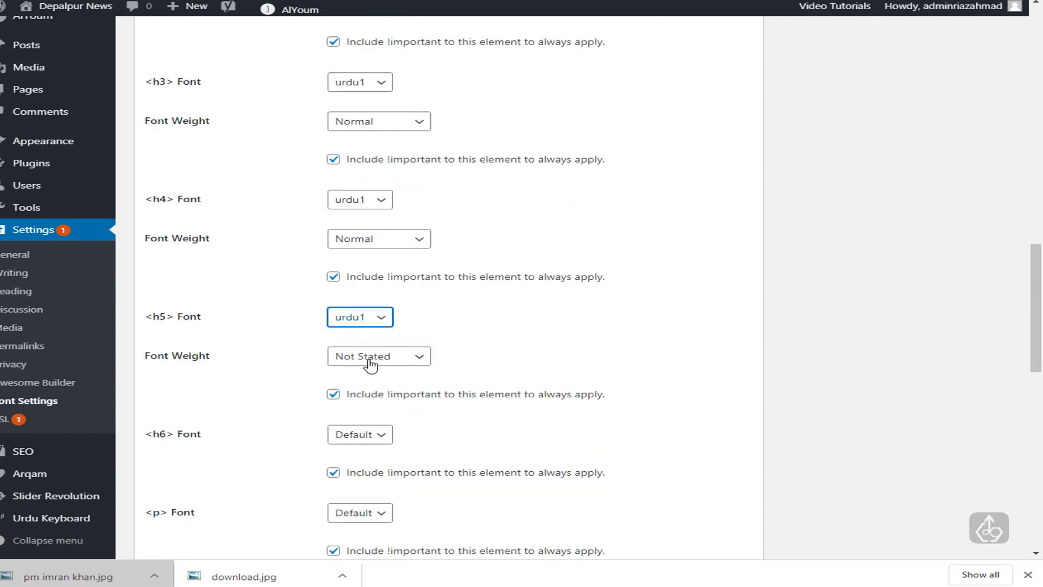
pyautogui.click(368, 361)
pyautogui.click(363, 387)
pyautogui.click(362, 433)
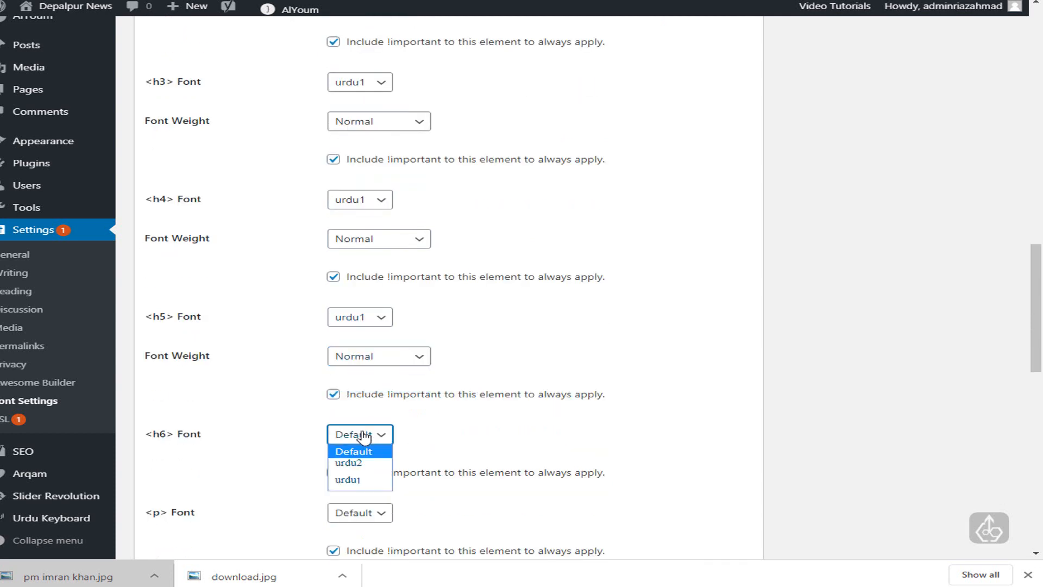
pyautogui.click(354, 481)
pyautogui.click(377, 473)
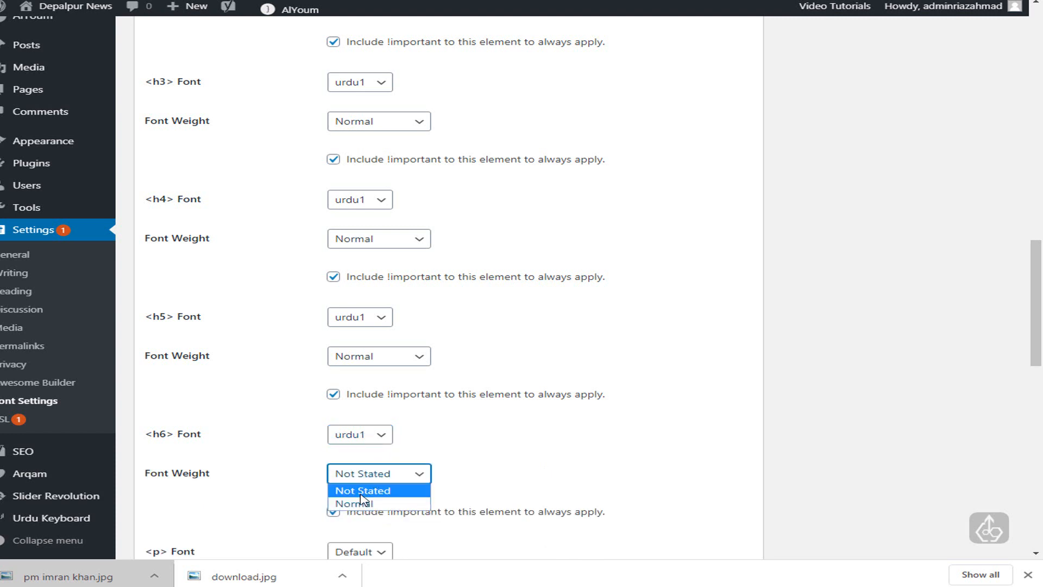
pyautogui.click(359, 501)
# - Set the paragraph and quote fonts to urdu1 with Normal weight
pyautogui.scroll(-3, 573, 337)
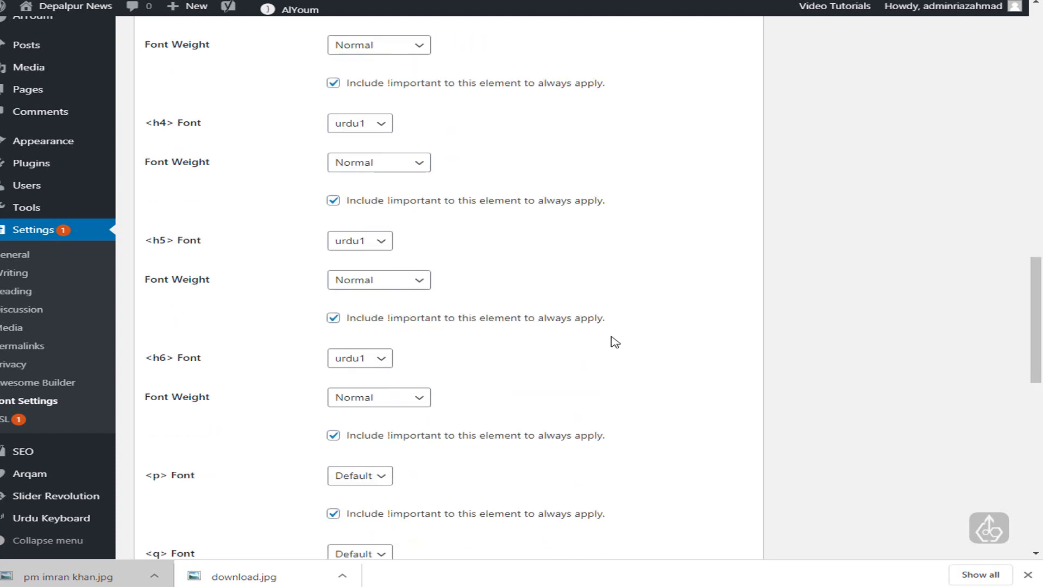
pyautogui.click(360, 359)
pyautogui.click(357, 402)
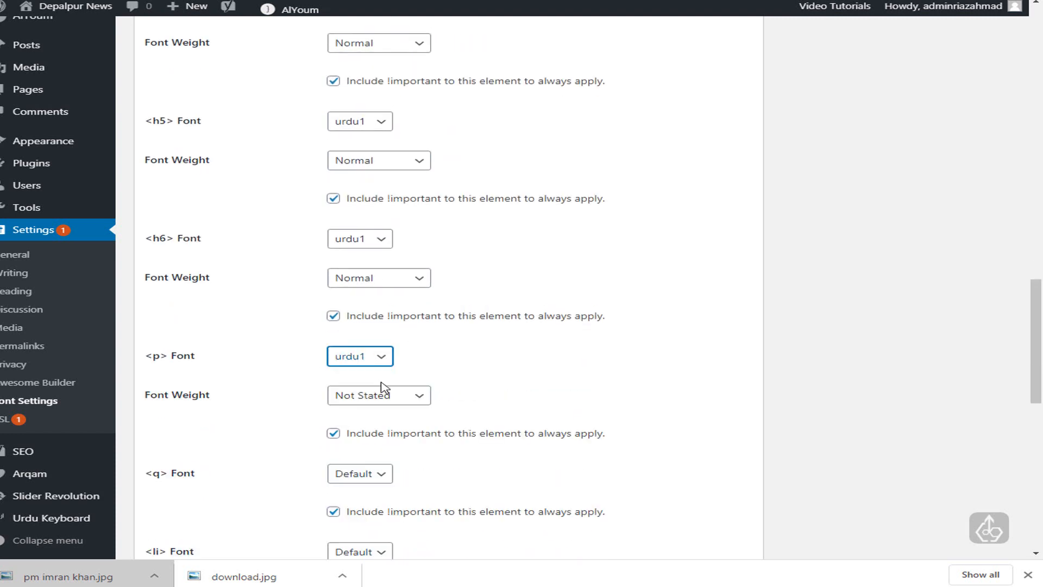
pyautogui.click(373, 397)
pyautogui.click(365, 426)
pyautogui.click(360, 473)
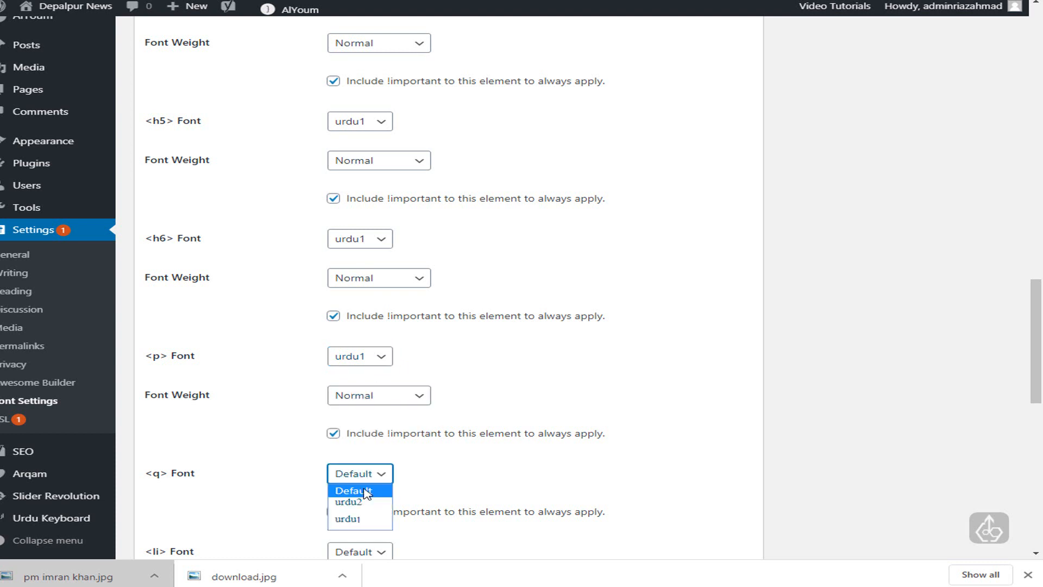
pyautogui.click(363, 517)
pyautogui.click(367, 517)
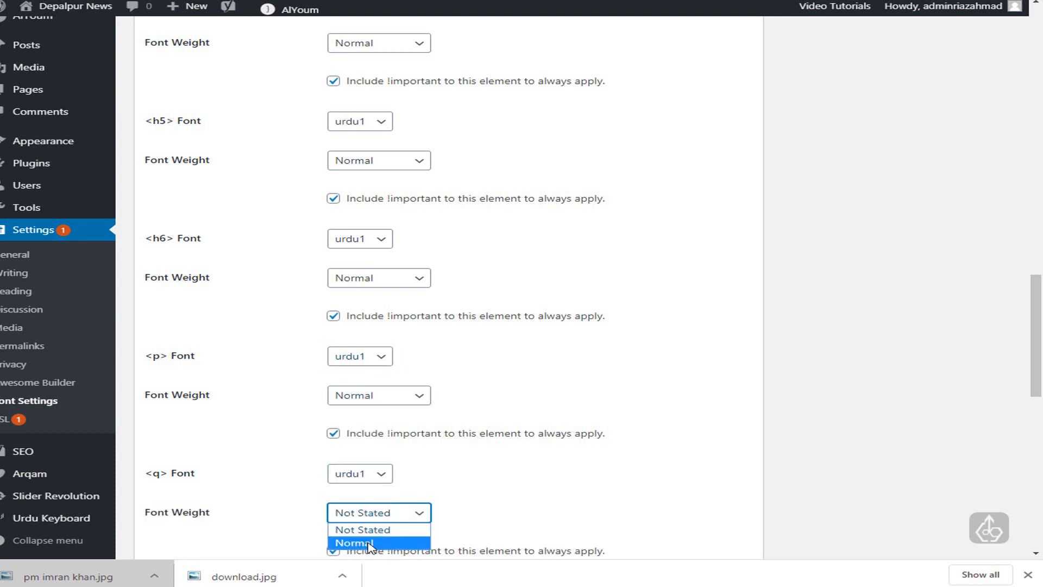
pyautogui.click(359, 538)
# - Set the list item and link fonts to urdu1 with Normal weight
pyautogui.scroll(-3, 663, 326)
pyautogui.click(372, 405)
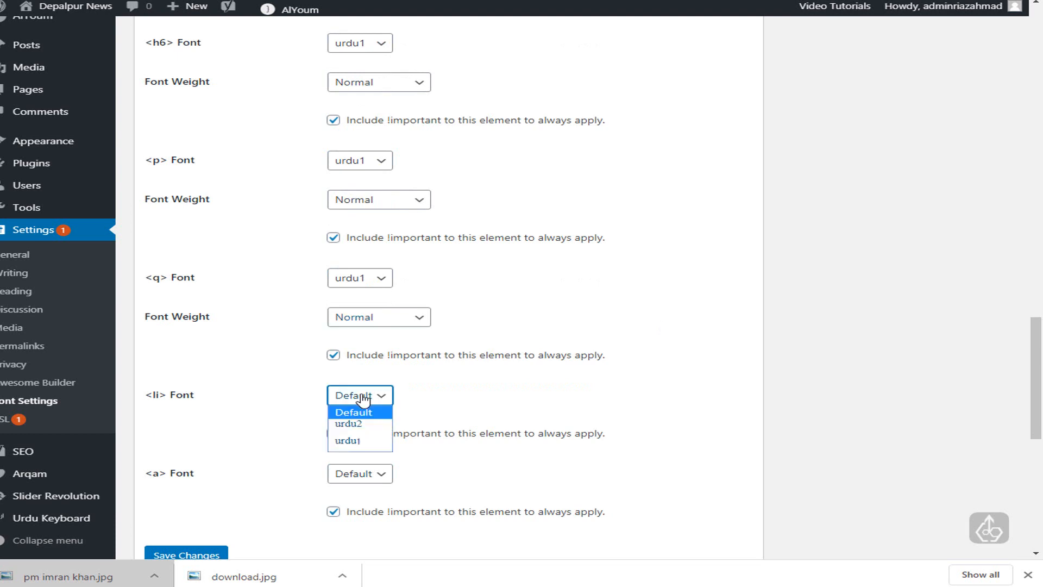
pyautogui.click(358, 438)
pyautogui.click(383, 434)
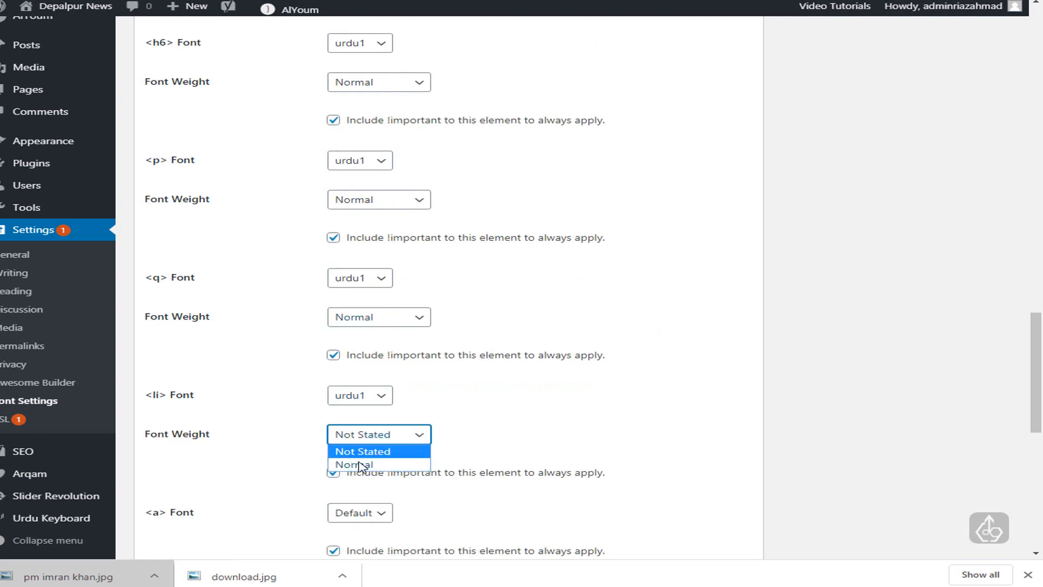
pyautogui.click(362, 464)
pyautogui.scroll(-4, 489, 385)
pyautogui.click(369, 254)
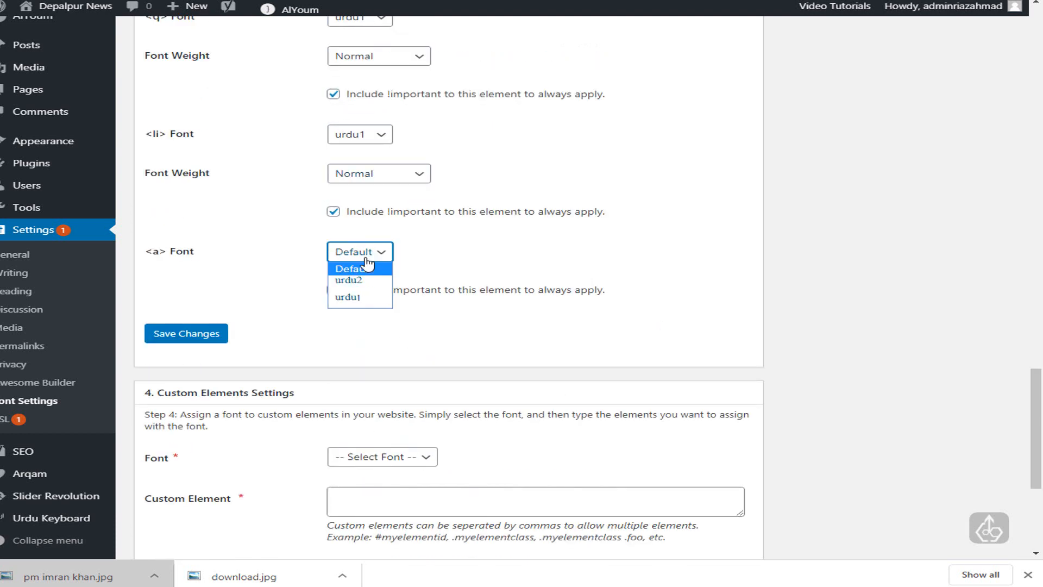
pyautogui.click(355, 297)
pyautogui.click(369, 293)
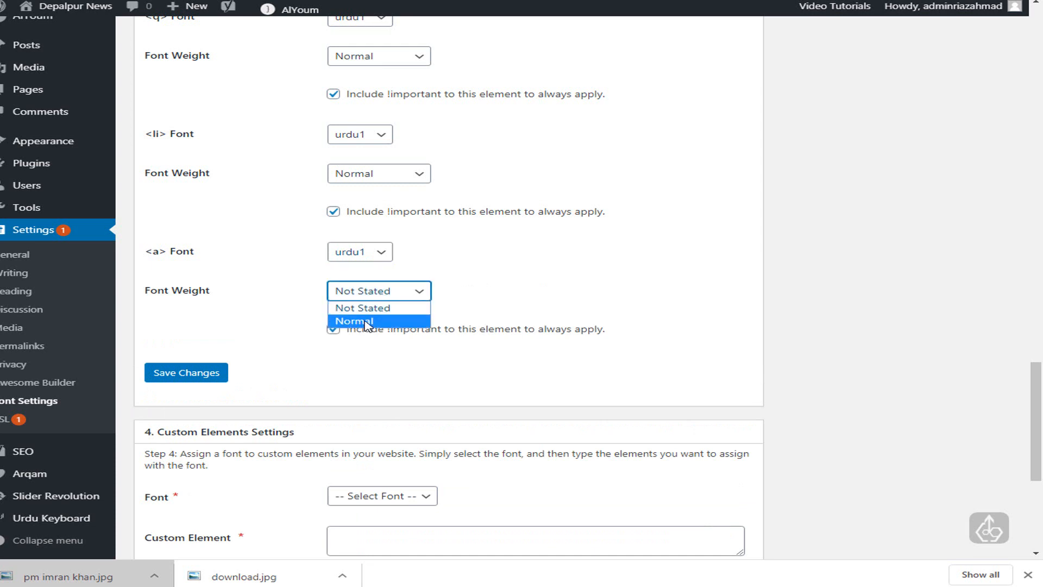
pyautogui.click(354, 321)
# - Save the font settings changes
pyautogui.scroll(3, 347, 302)
pyautogui.scroll(4, 369, 239)
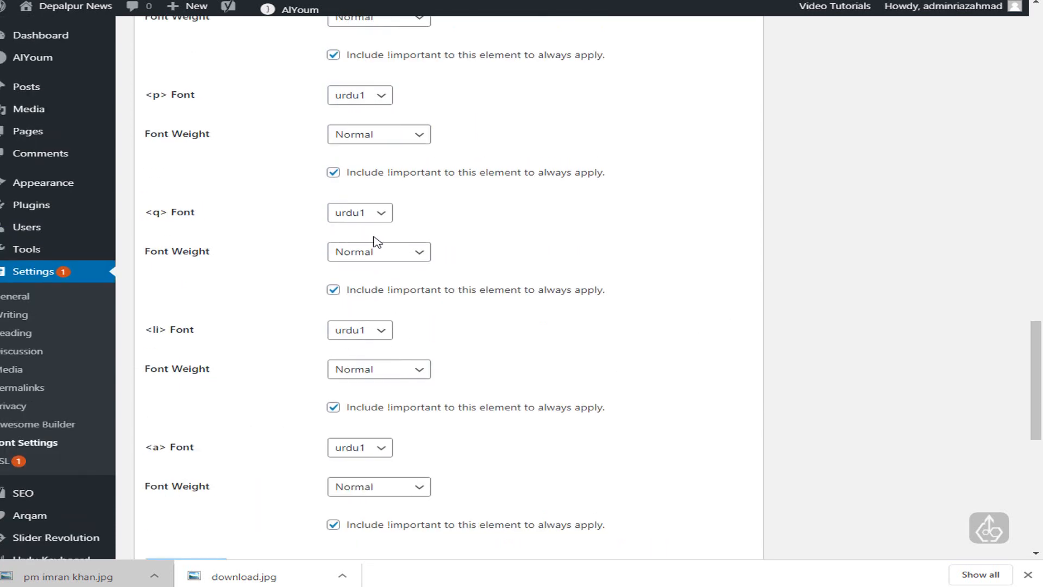
pyautogui.scroll(6, 369, 197)
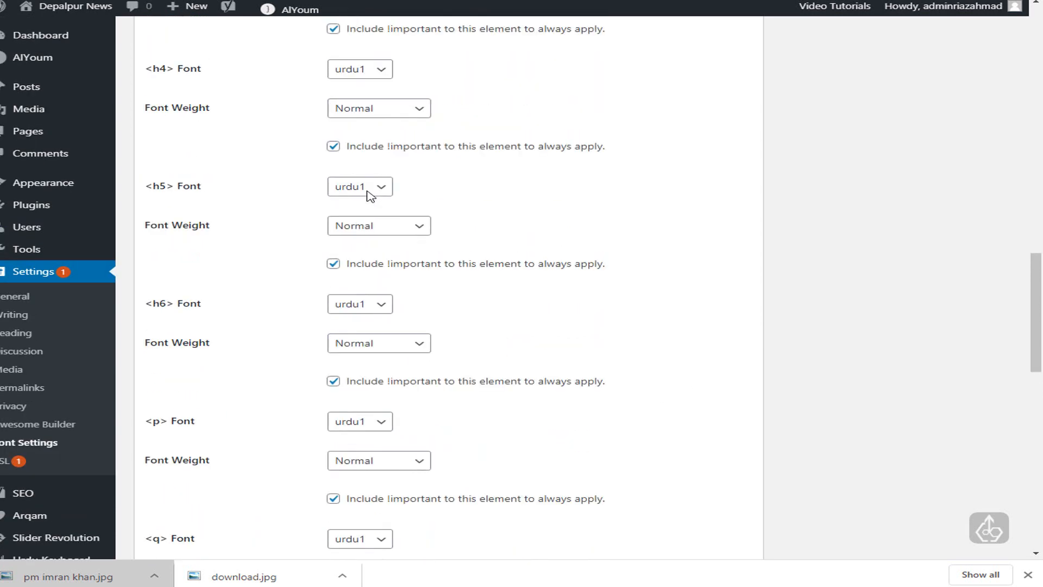
pyautogui.scroll(7, 370, 200)
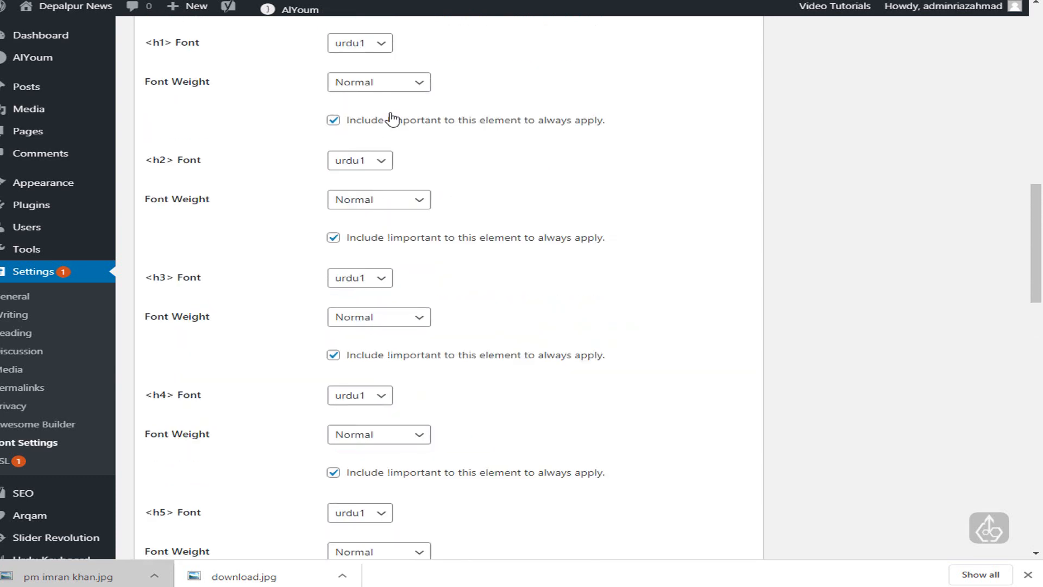
pyautogui.scroll(-17, 587, 312)
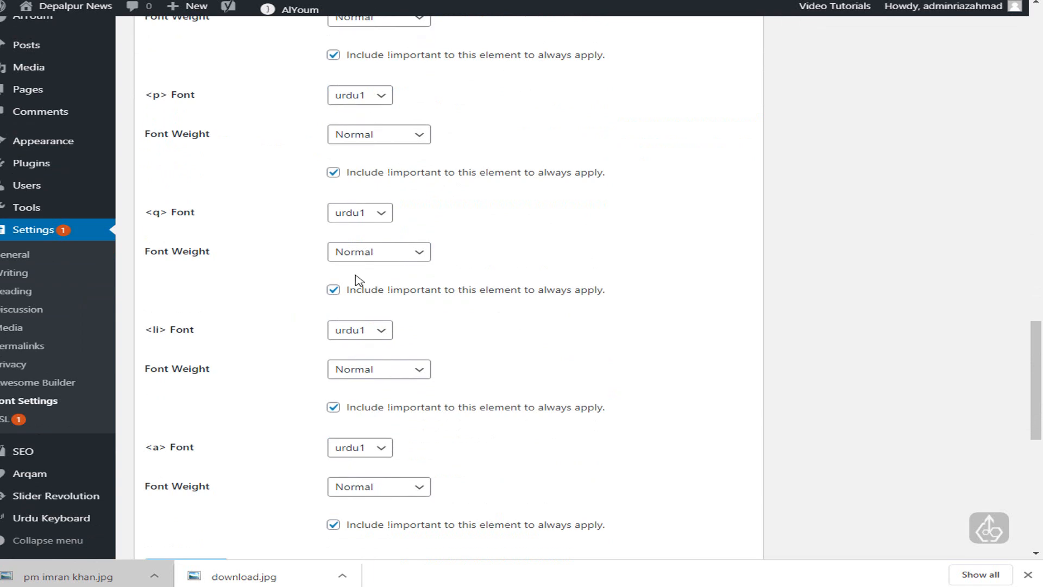
pyautogui.scroll(-5, 705, 279)
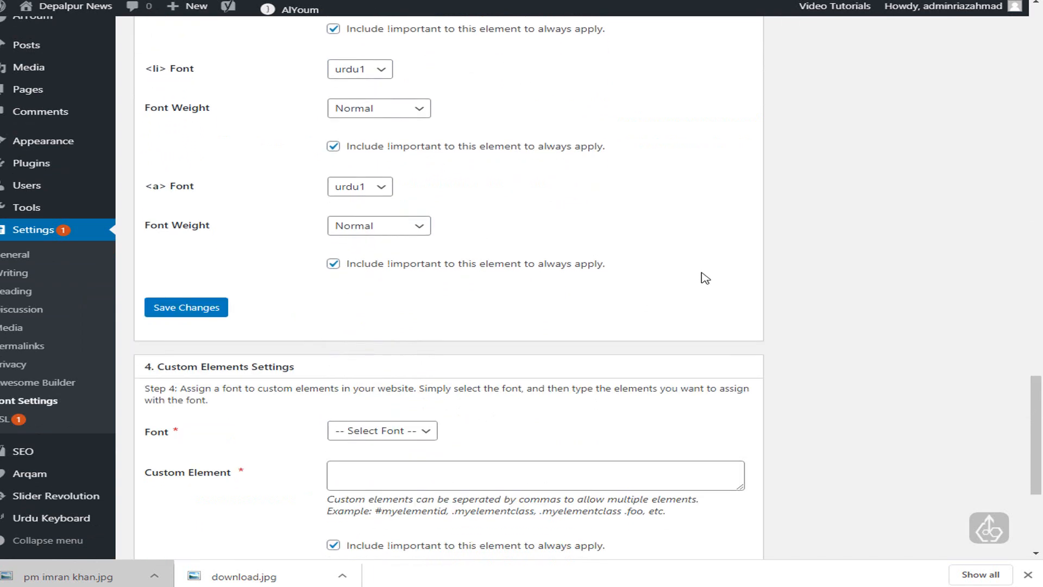
pyautogui.click(181, 305)
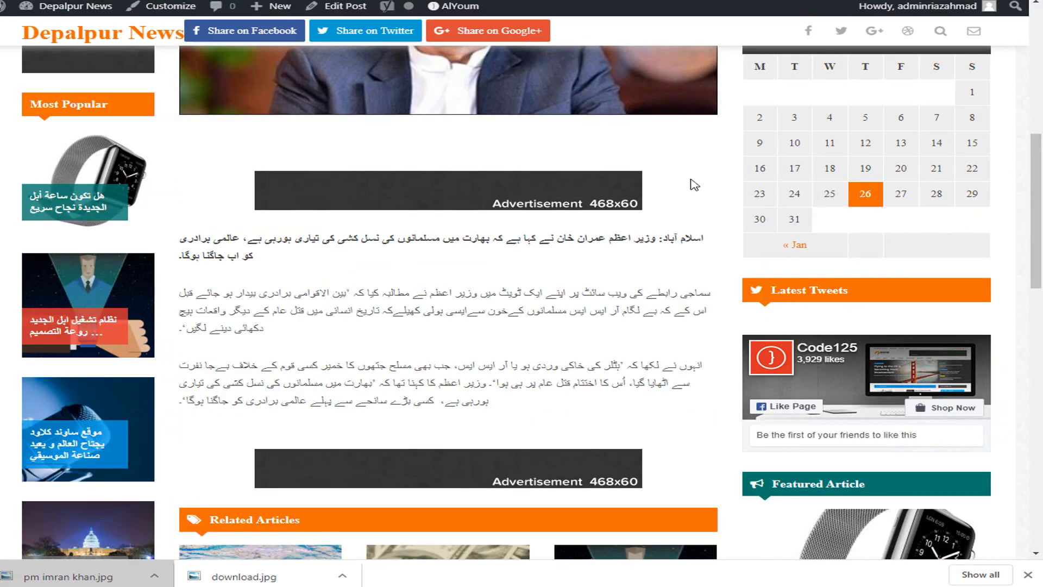
# - Scroll through the live Urdu post and select its second paragraph to inspect the urdu1 font
pyautogui.moveTo(1038, 226); pyautogui.dragTo(1042, 108)
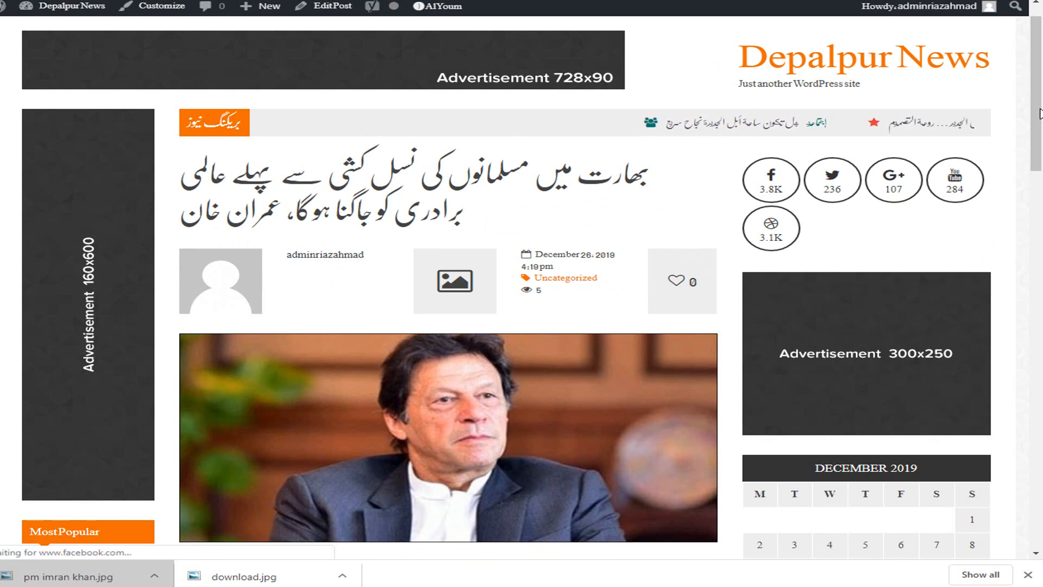
pyautogui.scroll(-6, 466, 295)
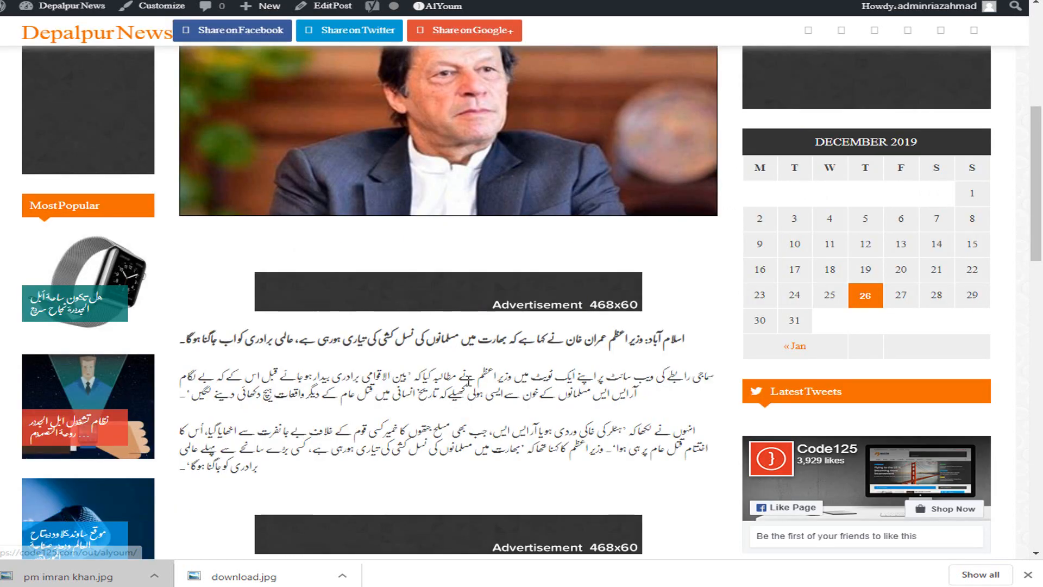
pyautogui.tripleClick(462, 380)
pyautogui.click(520, 451)
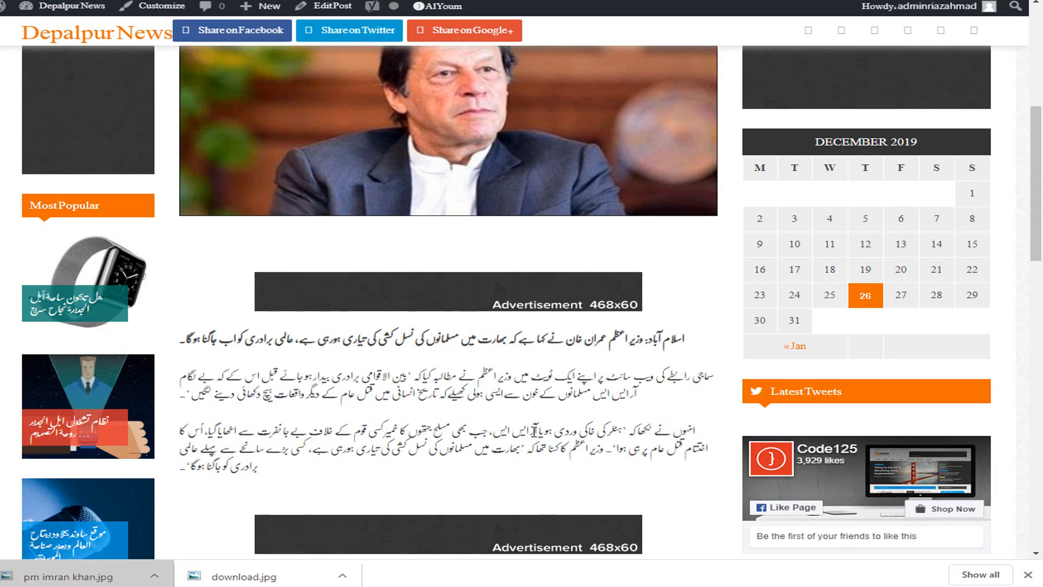
pyautogui.scroll(-3, 574, 412)
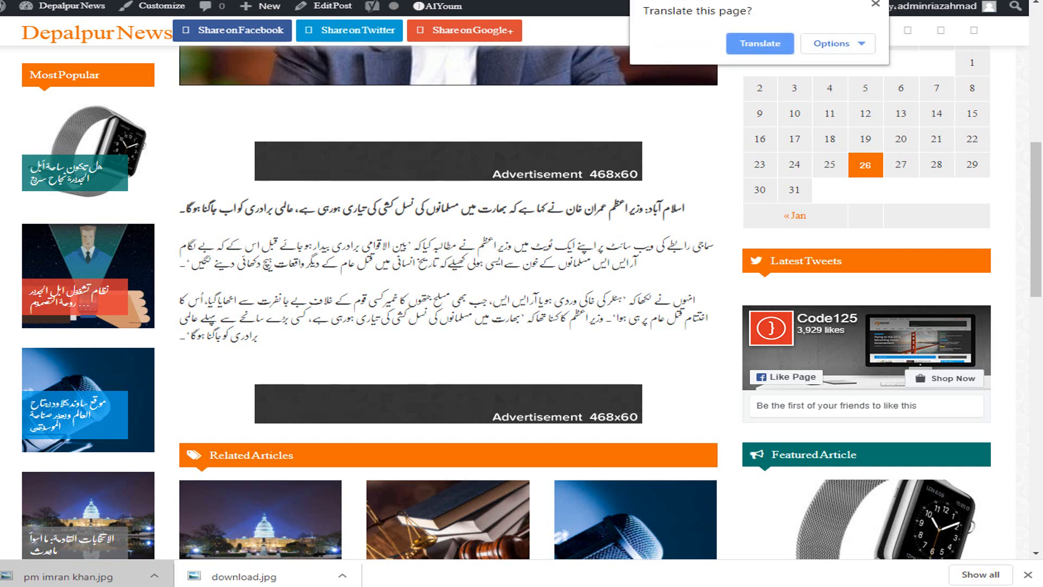
# - Translate the page with Chrome's default languages, then choose to change the languages
pyautogui.click(833, 47)
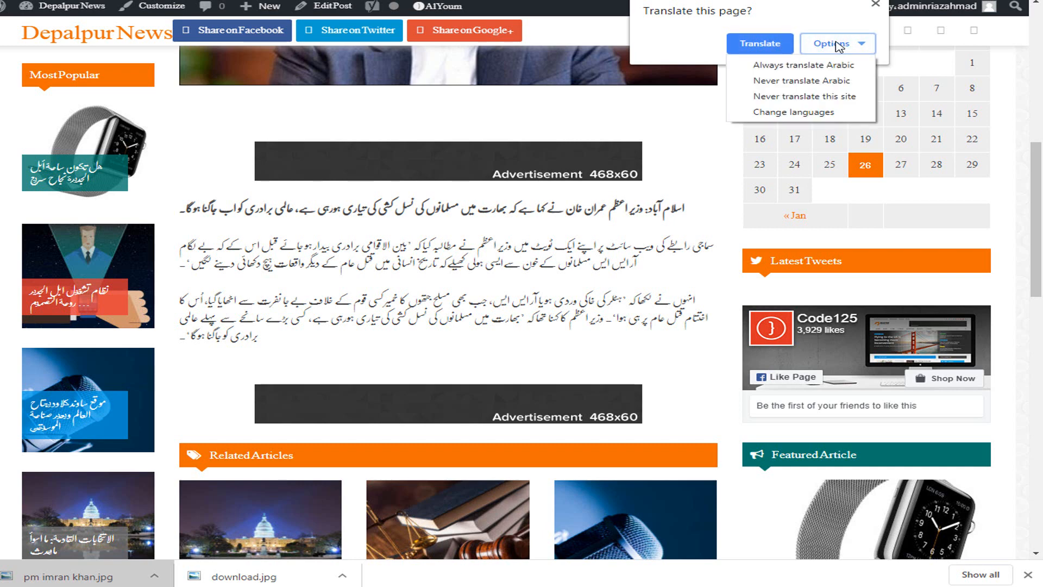
pyautogui.click(769, 51)
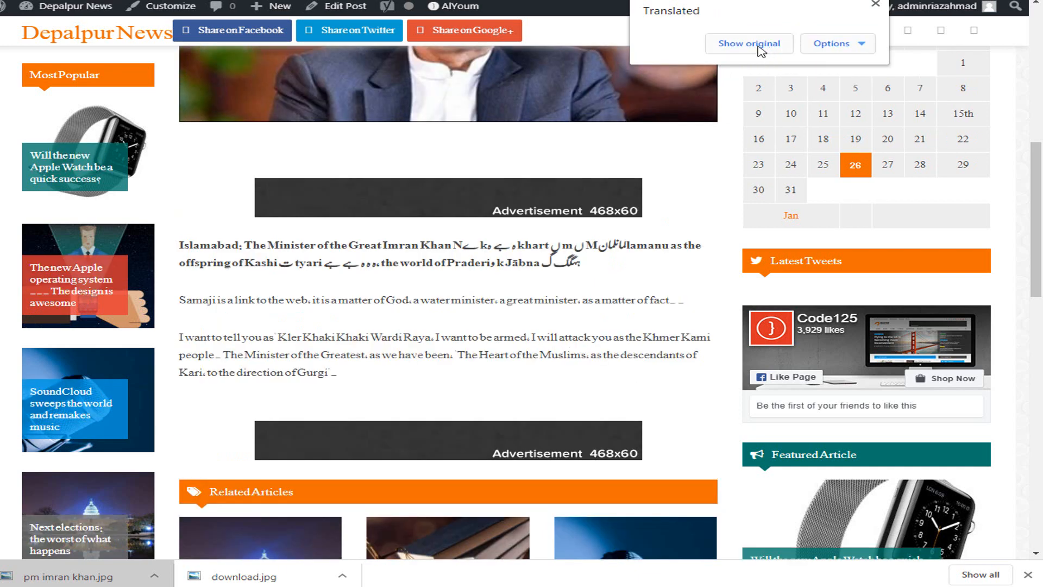
pyautogui.click(840, 49)
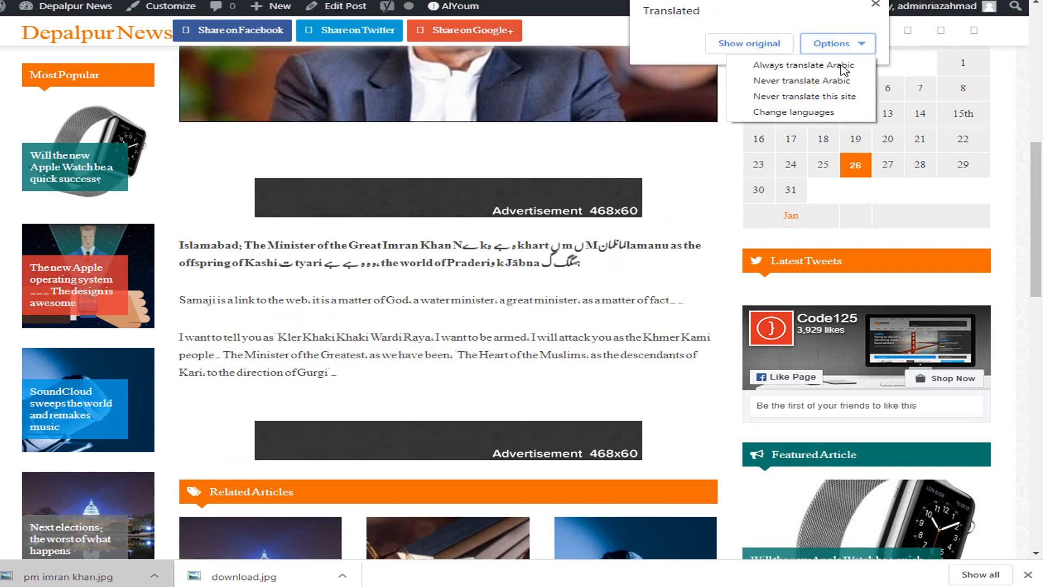
pyautogui.click(824, 112)
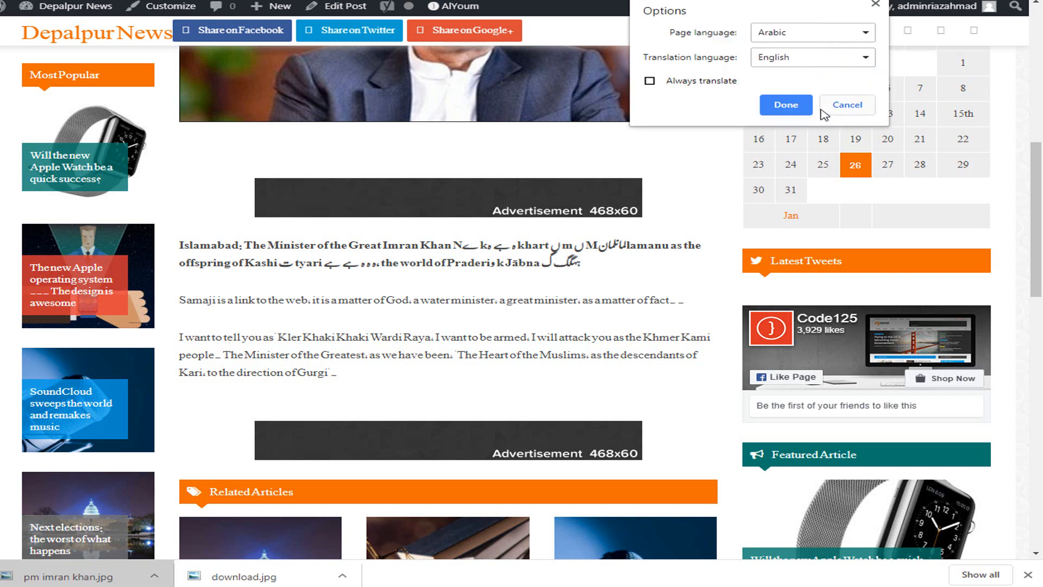
# - Set Urdu as the translation language and translate the article into Urdu
pyautogui.click(784, 61)
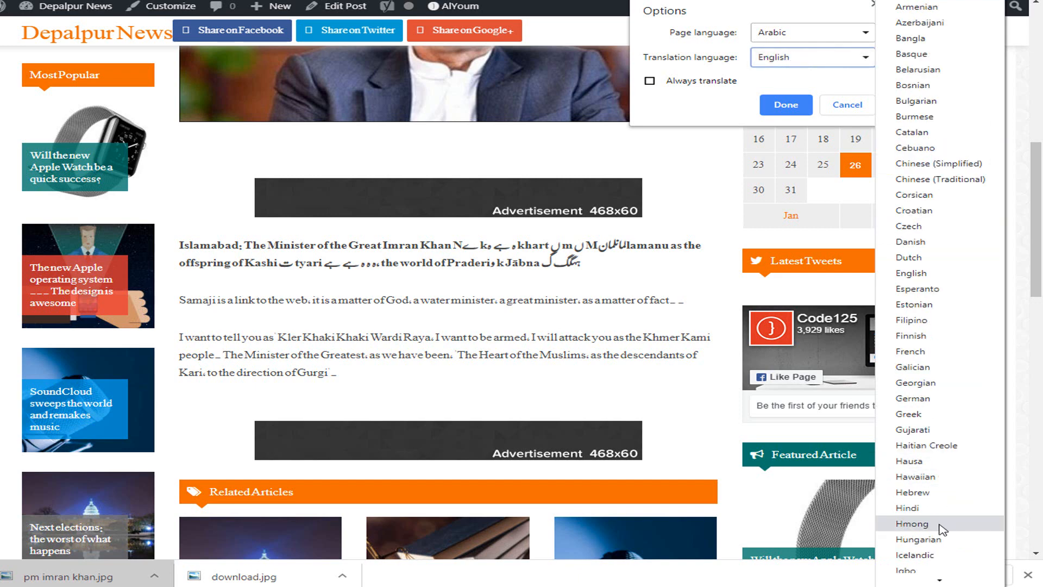
pyautogui.scroll(-3, 944, 535)
pyautogui.scroll(-6, 940, 545)
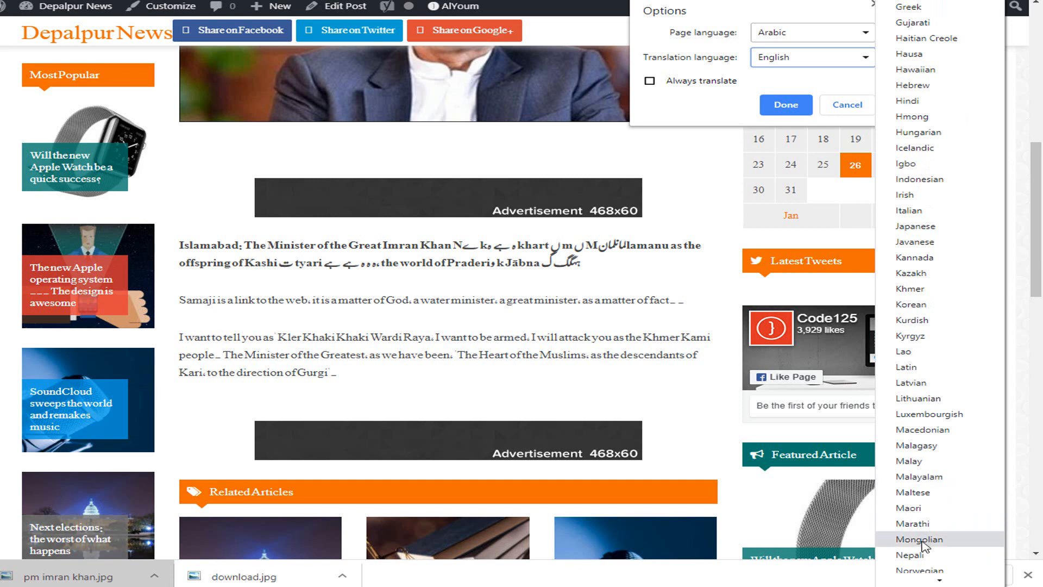
pyautogui.scroll(-8, 932, 559)
pyautogui.scroll(-4, 934, 562)
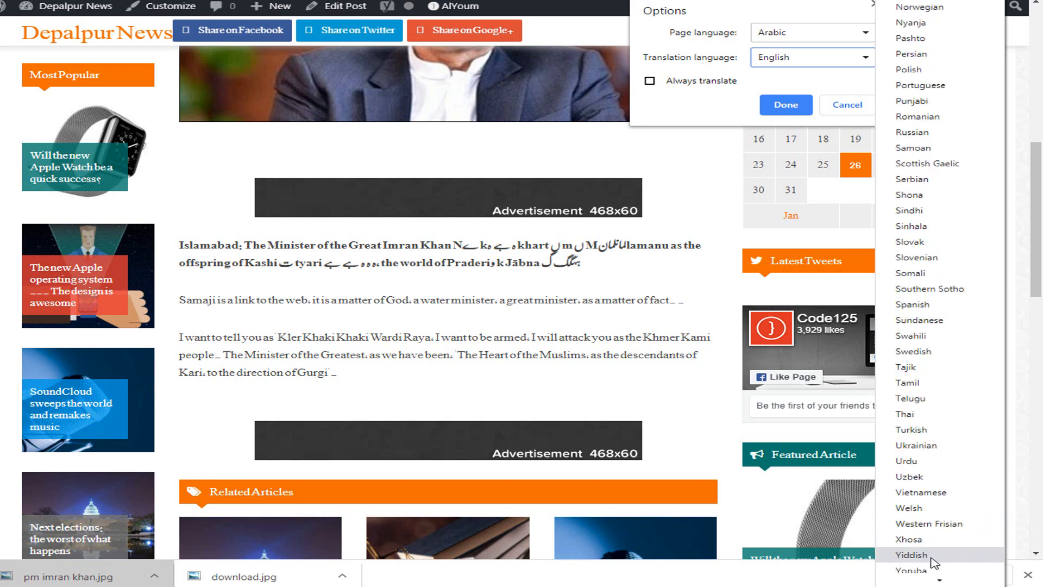
pyautogui.click(906, 461)
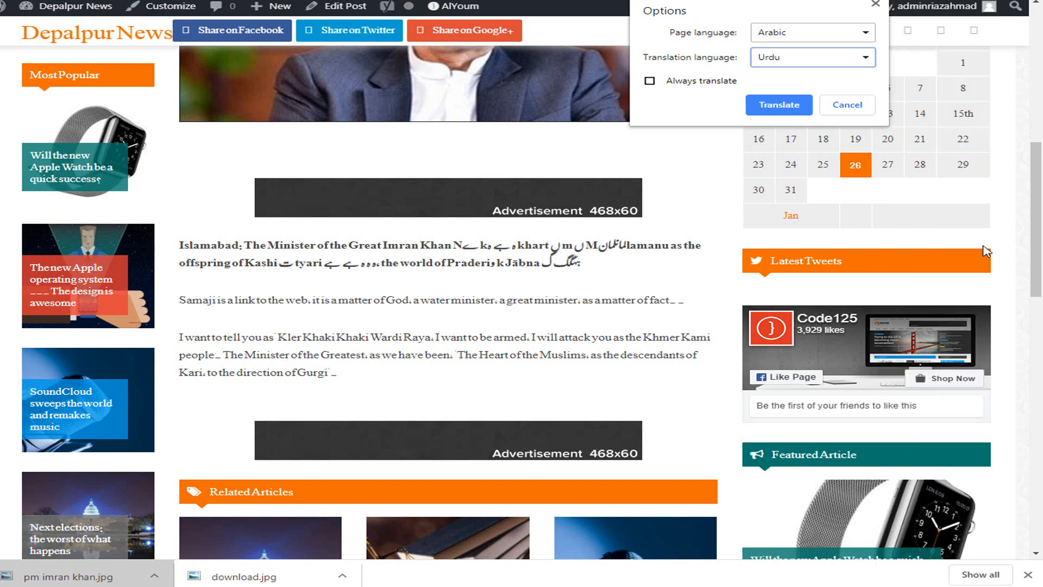
pyautogui.click(779, 104)
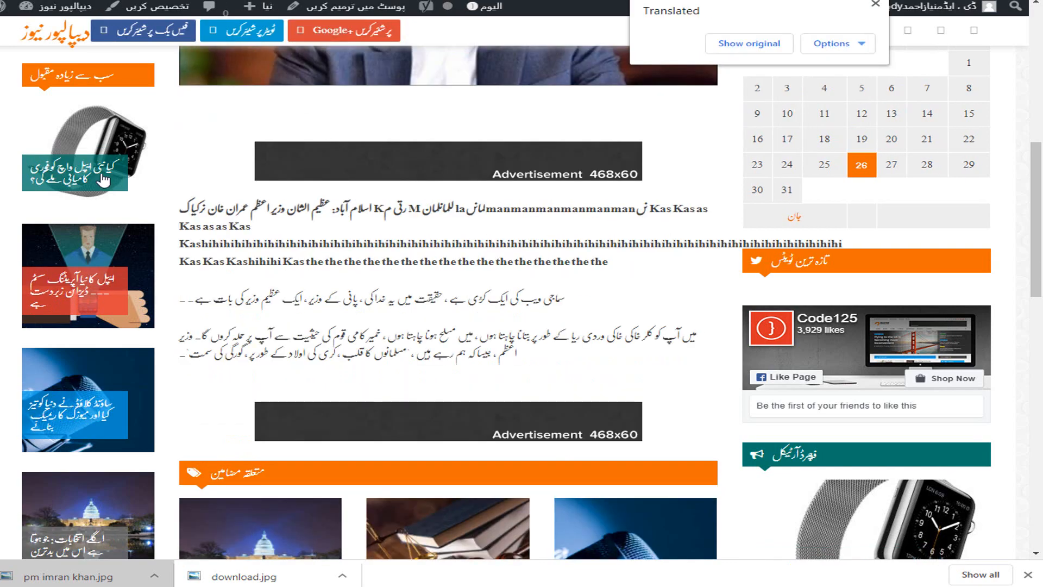
pyautogui.scroll(-5, 234, 197)
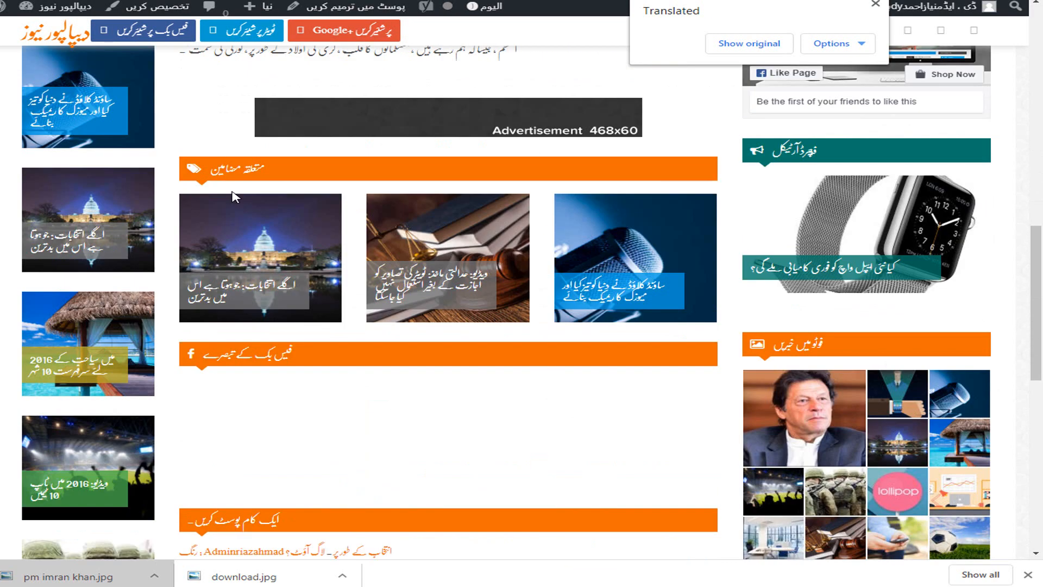
pyautogui.moveTo(1040, 317); pyautogui.dragTo(1036, 13)
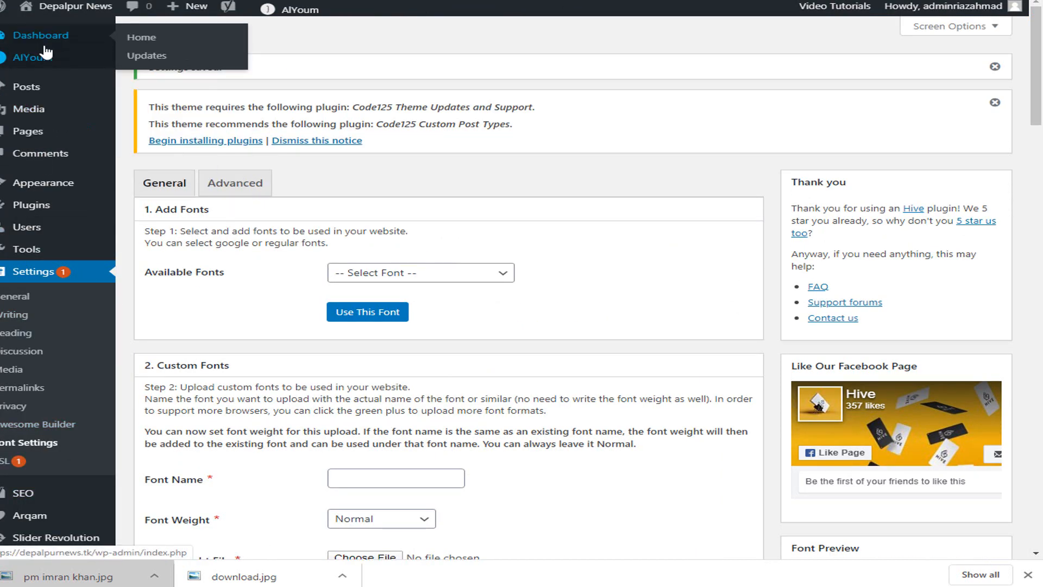
# - Open AlYoum Theme Options and review the Website Logo section, where Logo Height is 60
pyautogui.moveTo(41, 59)
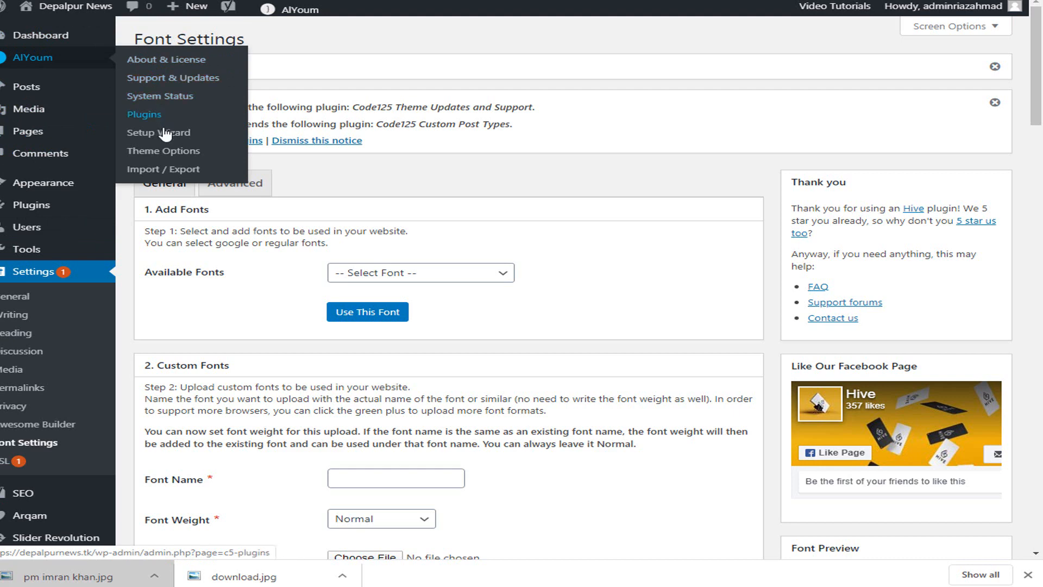
pyautogui.click(164, 153)
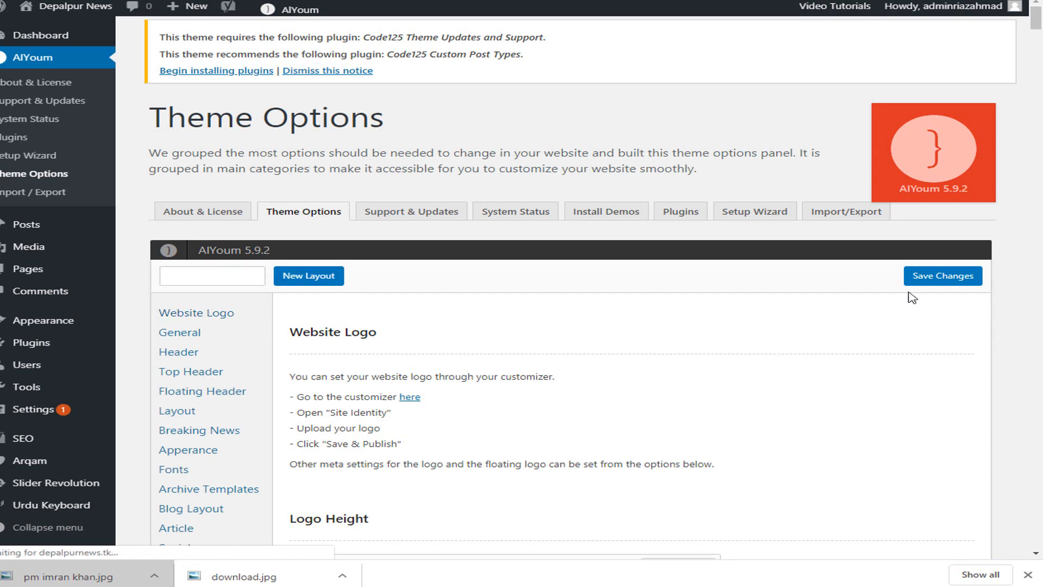
pyautogui.scroll(-4, 477, 295)
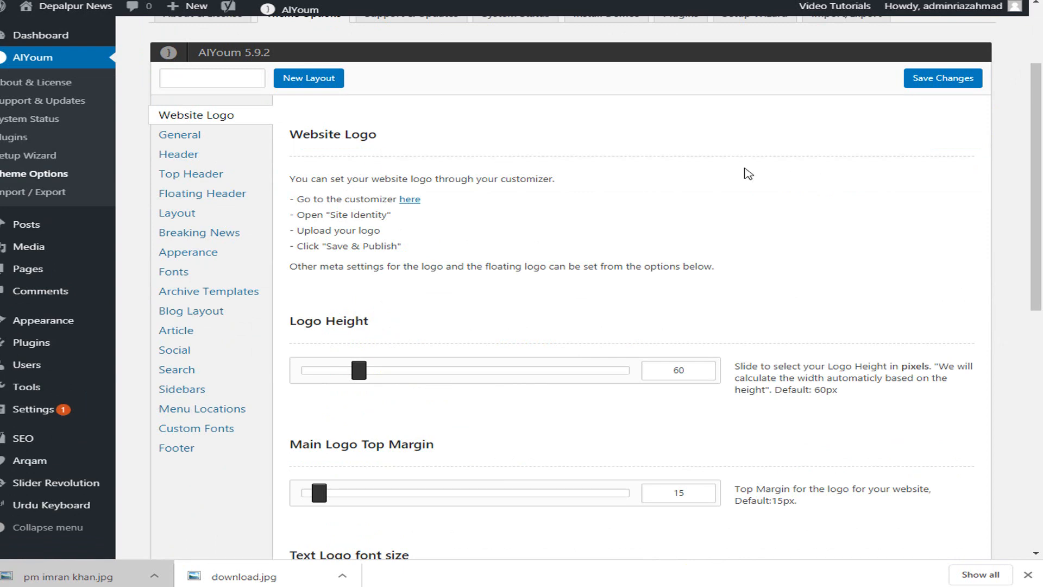
pyautogui.scroll(-5, 413, 204)
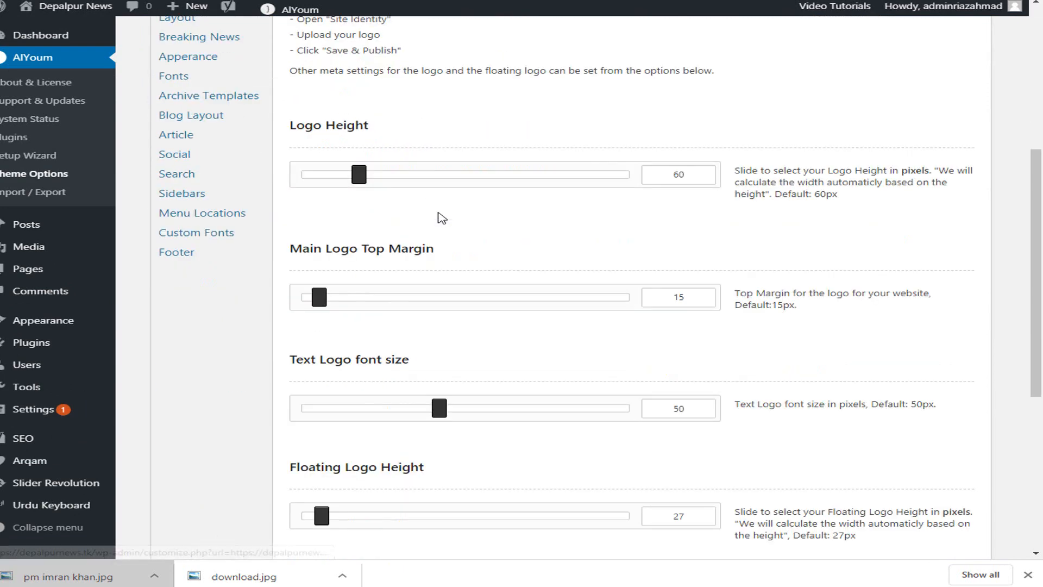
pyautogui.scroll(-6, 627, 324)
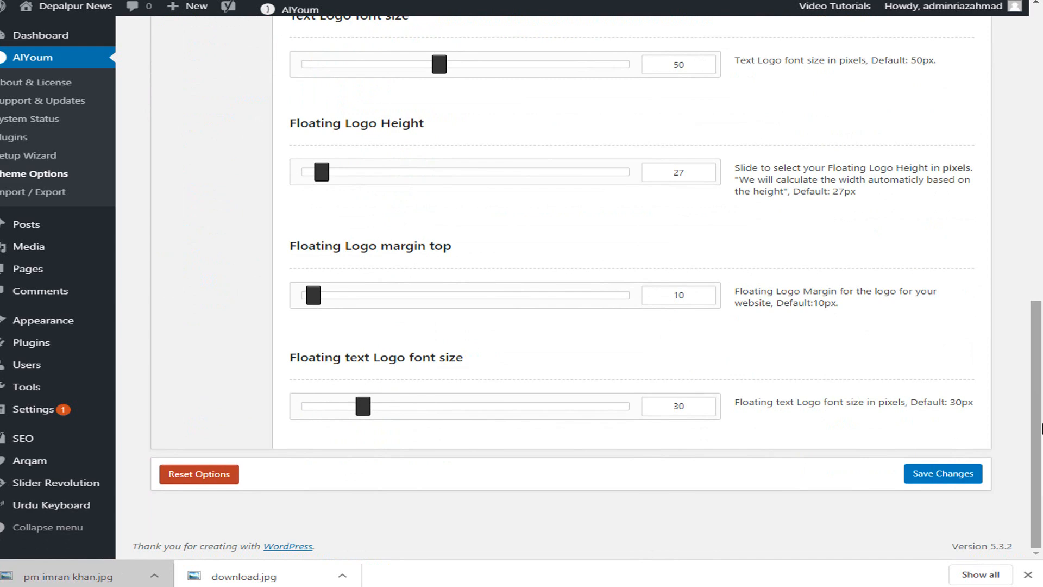
pyautogui.scroll(2, 1041, 295)
pyautogui.scroll(8, 1040, 295)
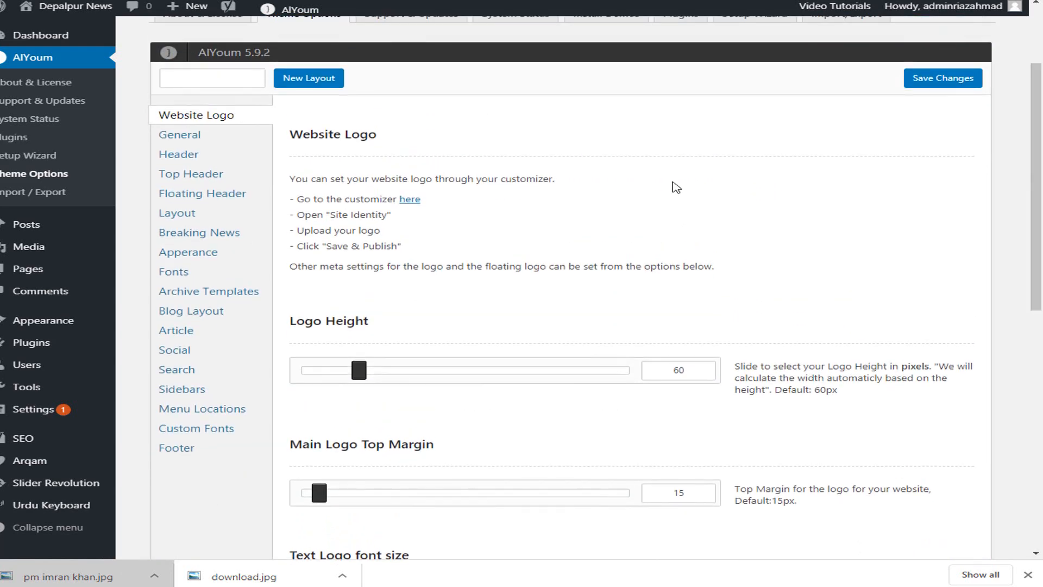
# - Go to the site customizer, via the news article and the site's home page
pyautogui.click(406, 202)
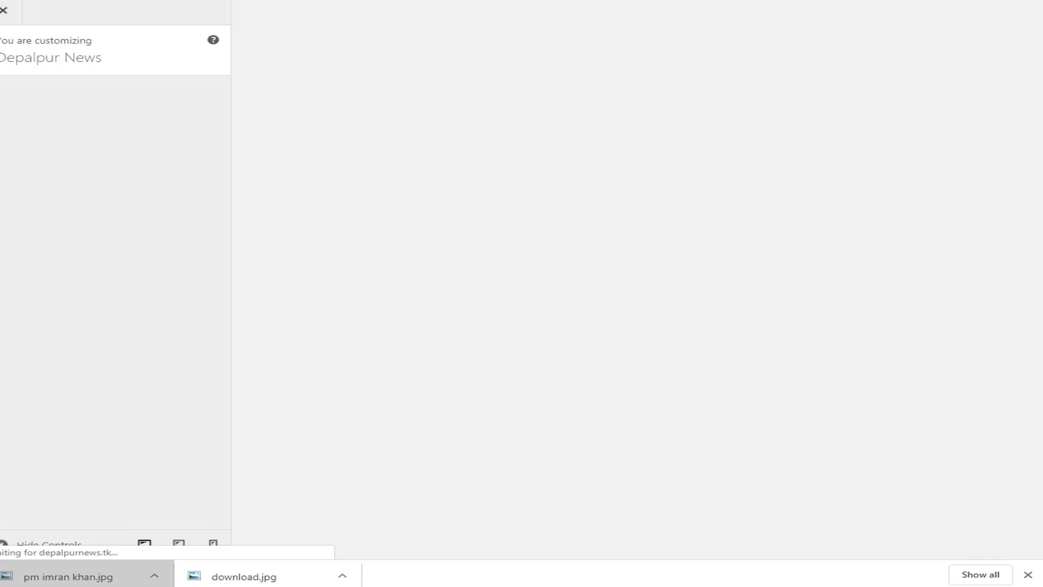
pyautogui.click(544, 1)
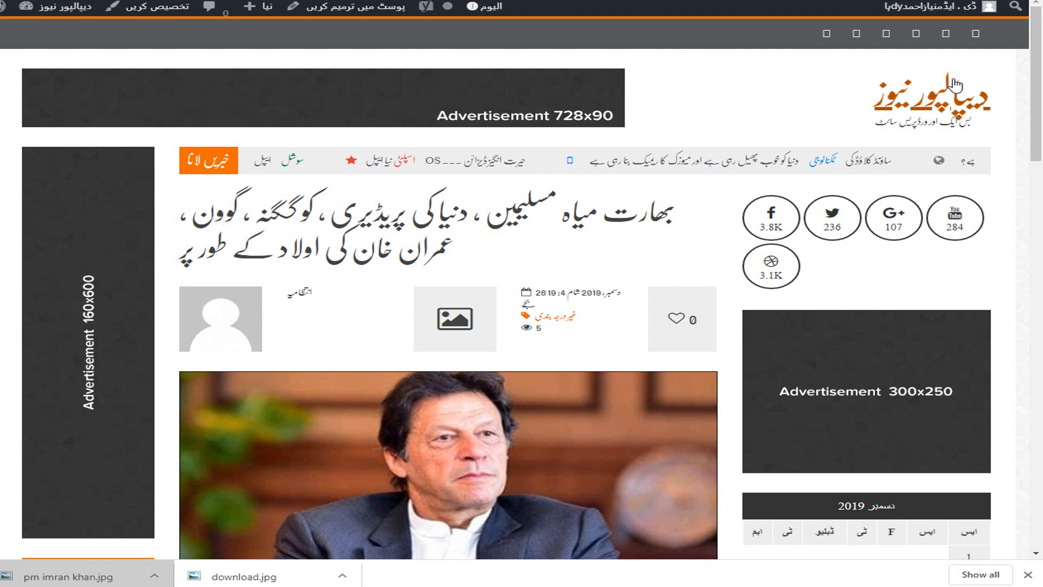
pyautogui.click(935, 103)
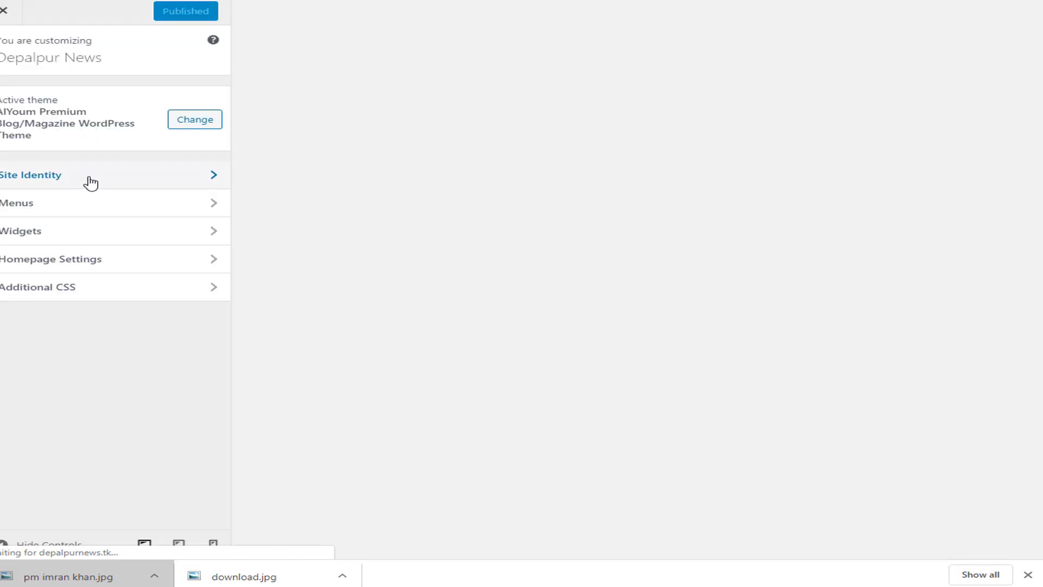
# - Replace the Site Identity tagline with 'best news website in paksint a'
pyautogui.click(132, 177)
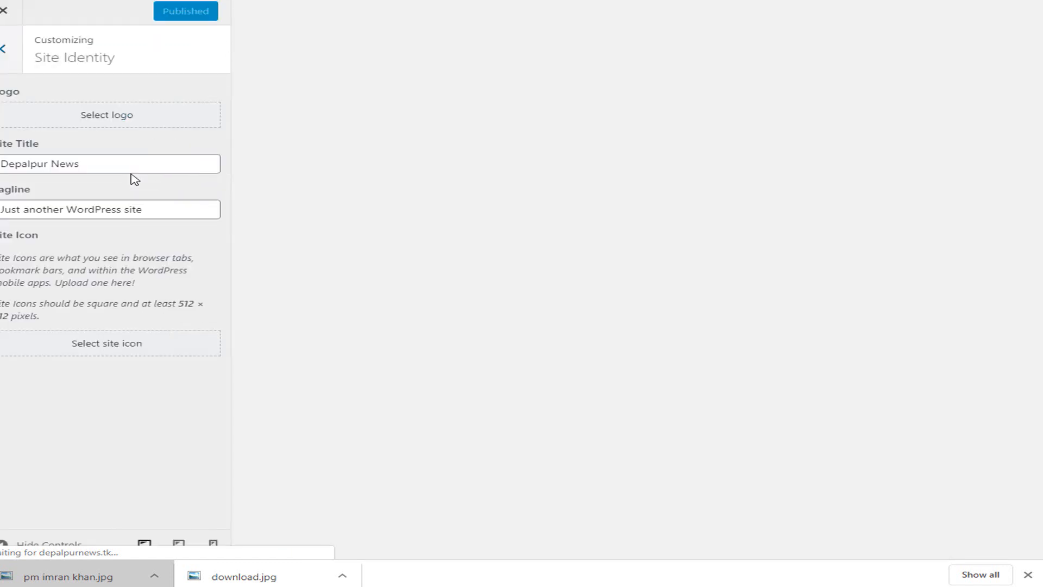
pyautogui.moveTo(180, 213); pyautogui.dragTo(1, 211)
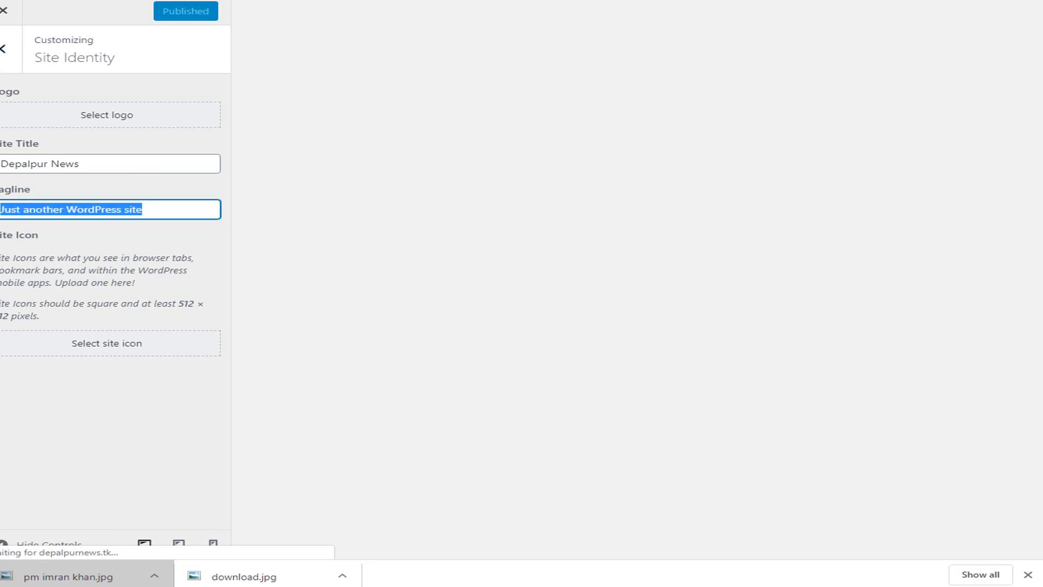
pyautogui.write('bes')
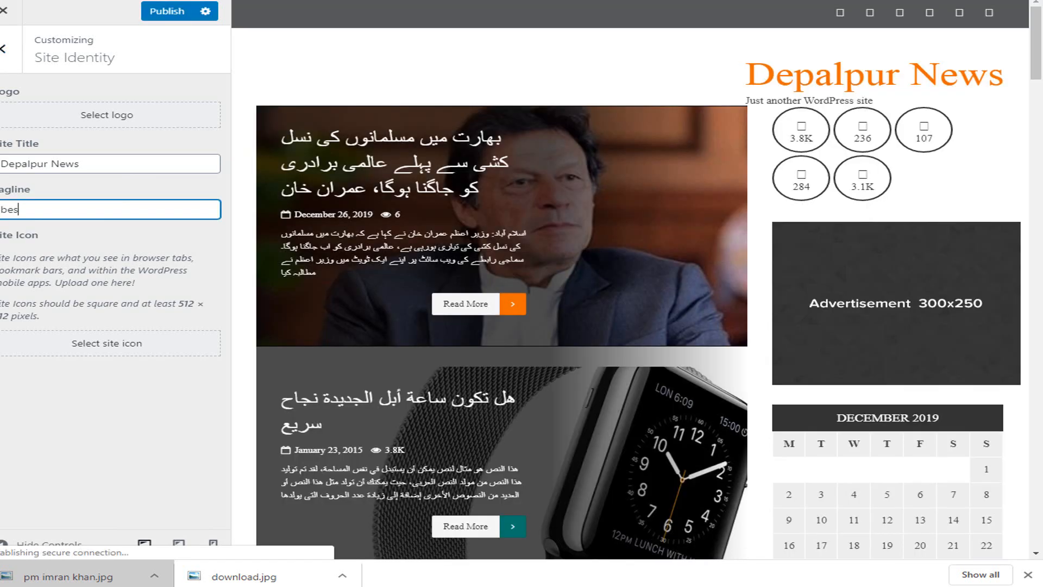
pyautogui.write('t news ')
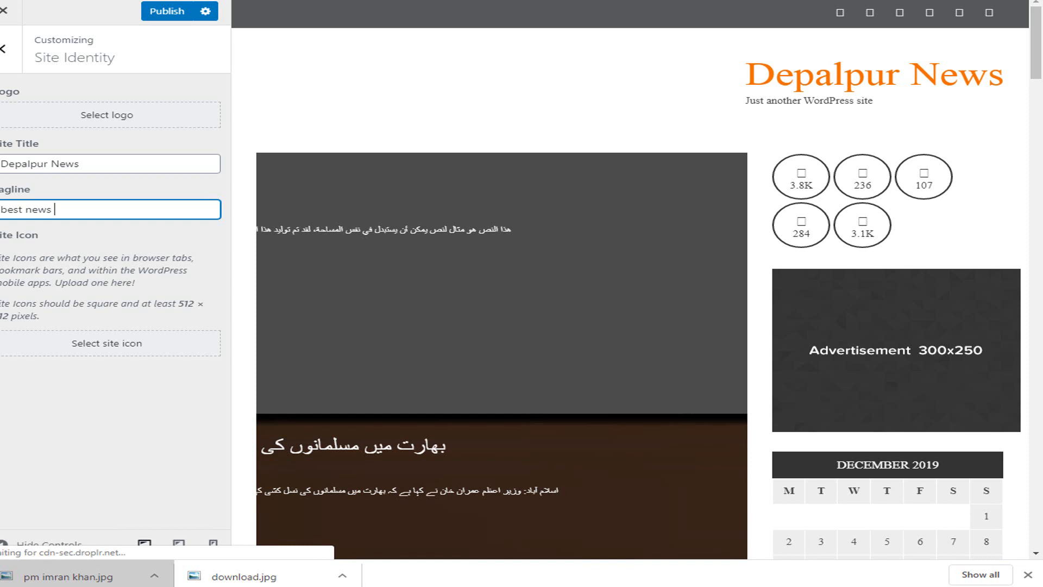
pyautogui.write('website in paksint a')
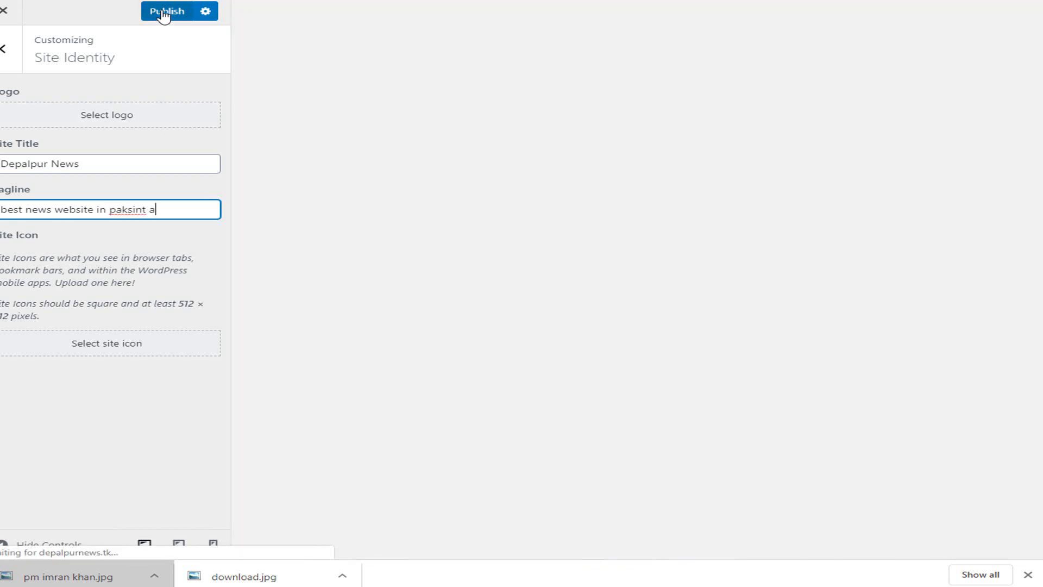
pyautogui.click(10, 48)
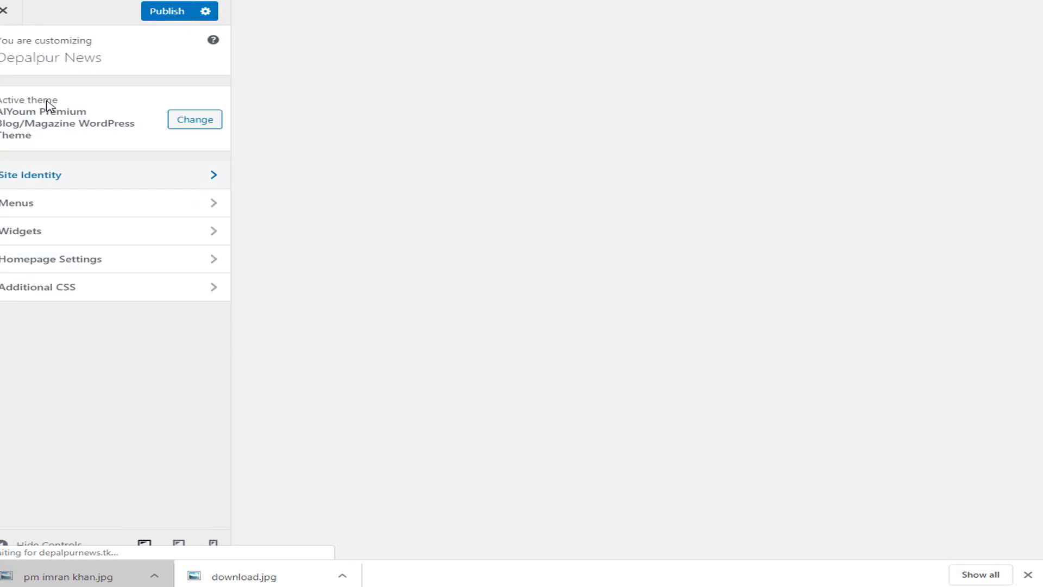
pyautogui.click(41, 175)
# - Choose the Urdu Depalpur News image from the Media Library as the logo and crop it
pyautogui.click(88, 126)
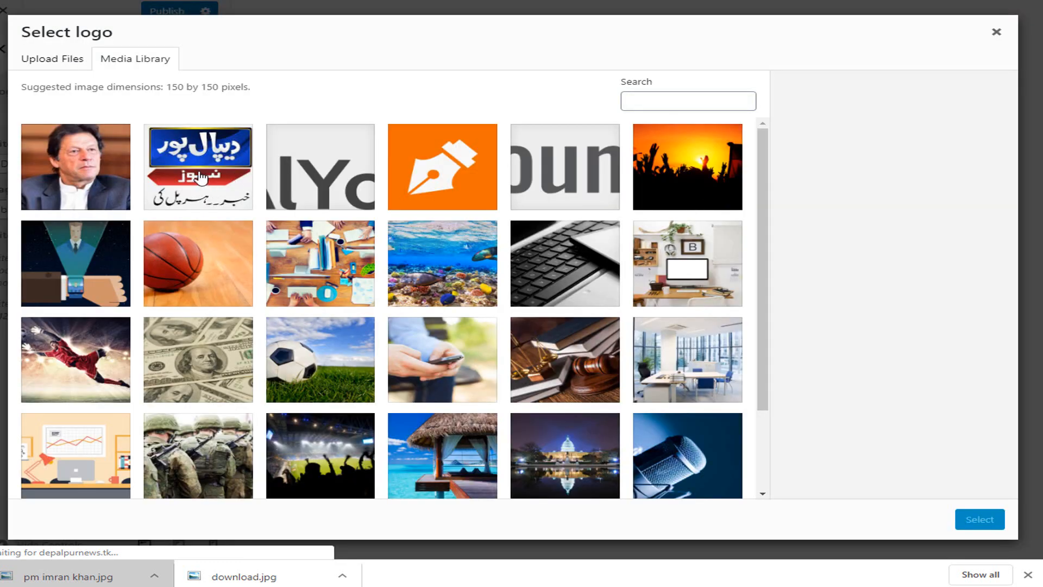
pyautogui.click(198, 175)
pyautogui.click(981, 520)
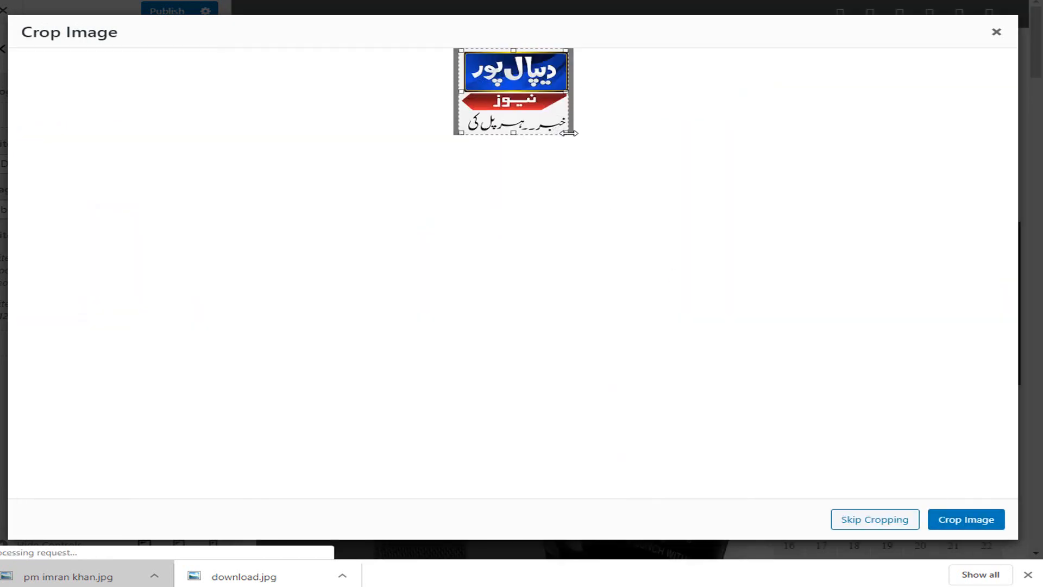
pyautogui.moveTo(469, 91); pyautogui.dragTo(463, 88)
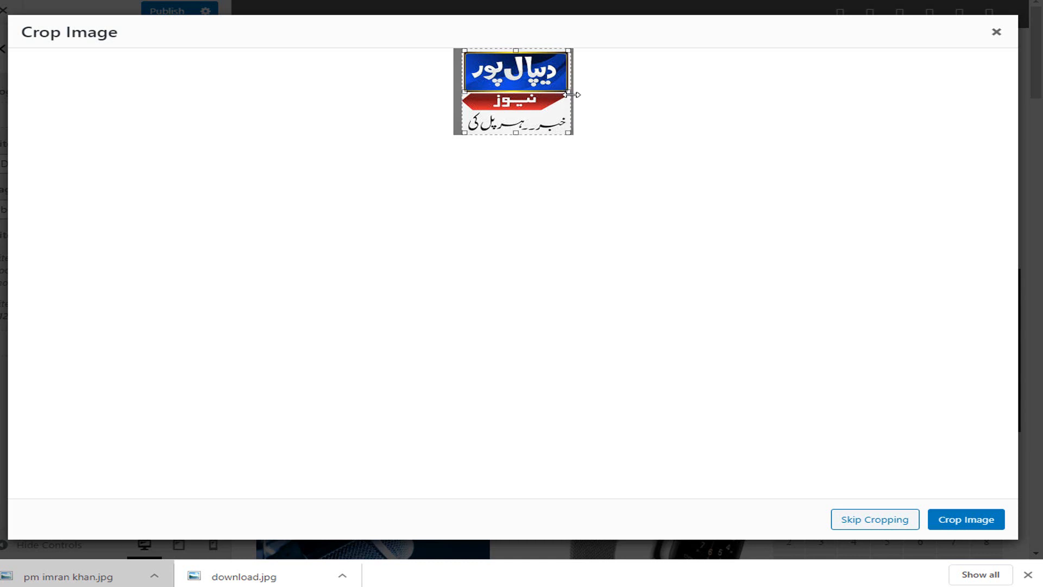
pyautogui.click(963, 521)
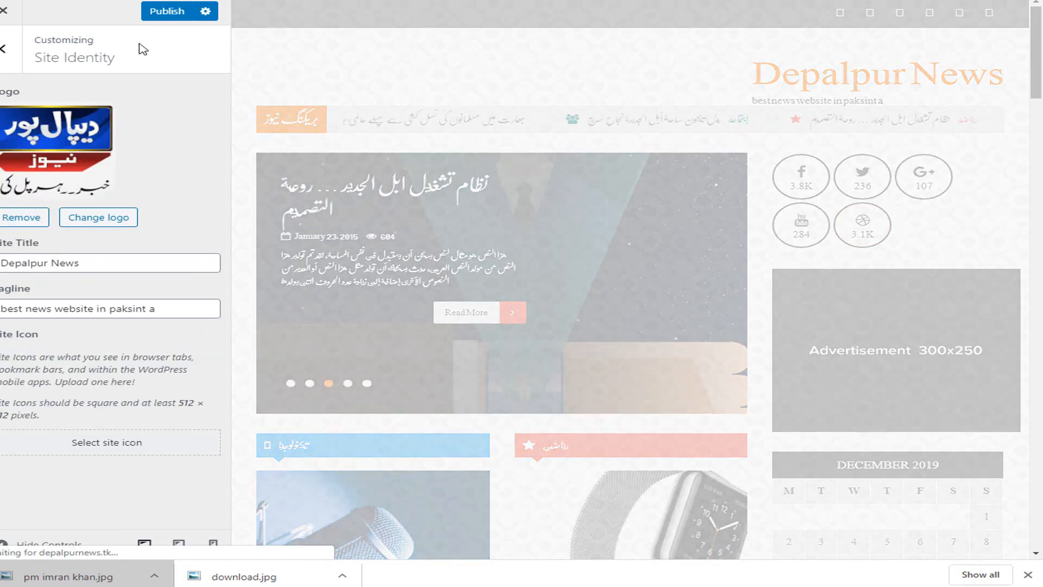
# - Publish the logo and tagline changes and check the new Urdu logo on the live home page
pyautogui.click(165, 14)
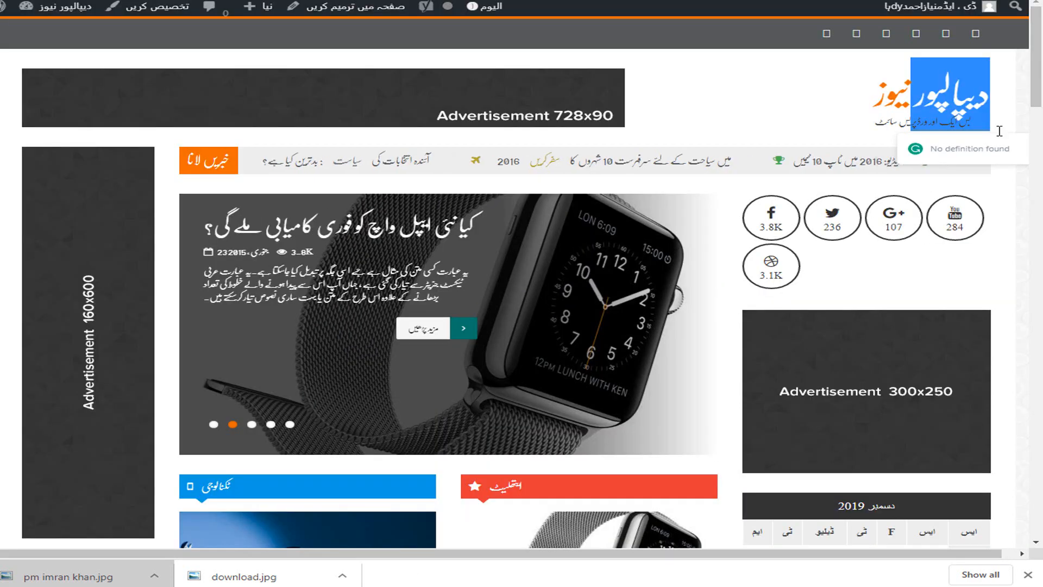
pyautogui.click(807, 86)
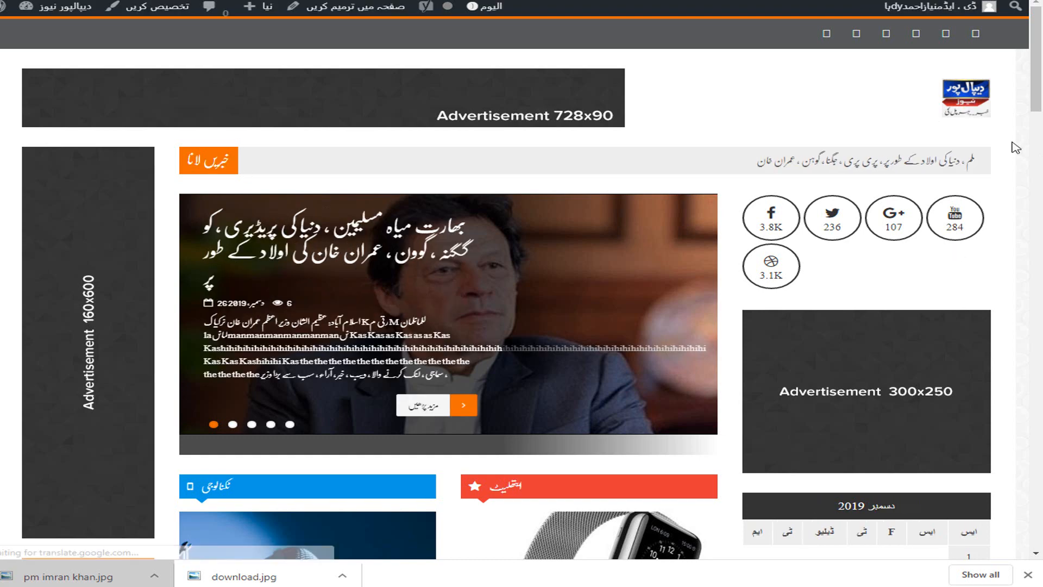
pyautogui.scroll(-2, 1038, 133)
pyautogui.scroll(-3, 1037, 133)
pyautogui.scroll(5, 1037, 133)
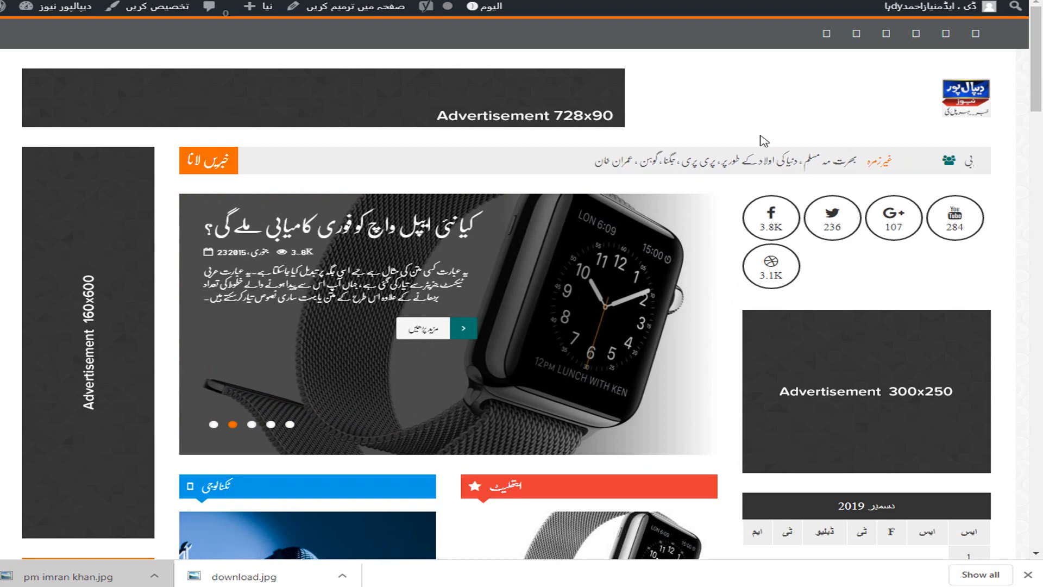
pyautogui.scroll(-8, 1039, 148)
pyautogui.scroll(-6, 1038, 148)
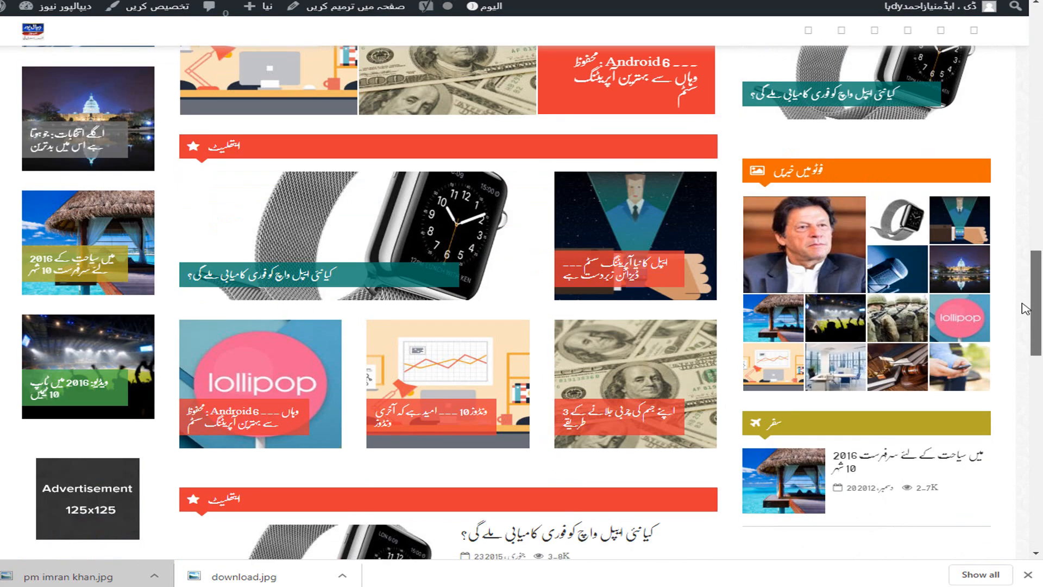
pyautogui.scroll(15, 1035, 108)
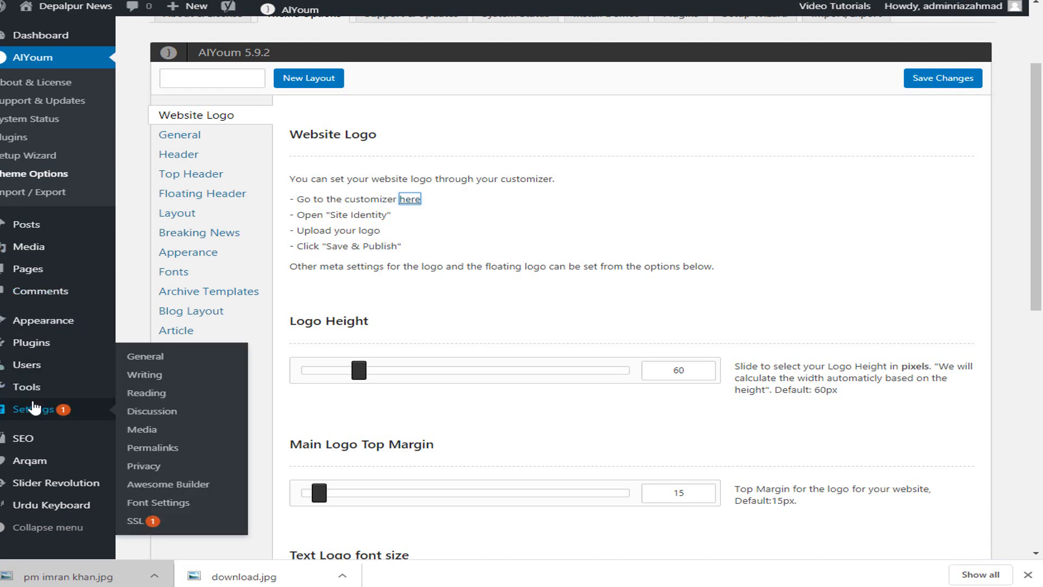
# - Navigate the admin sidebar and browser tabs back to the WordPress dashboard
pyautogui.moveTo(24, 348)
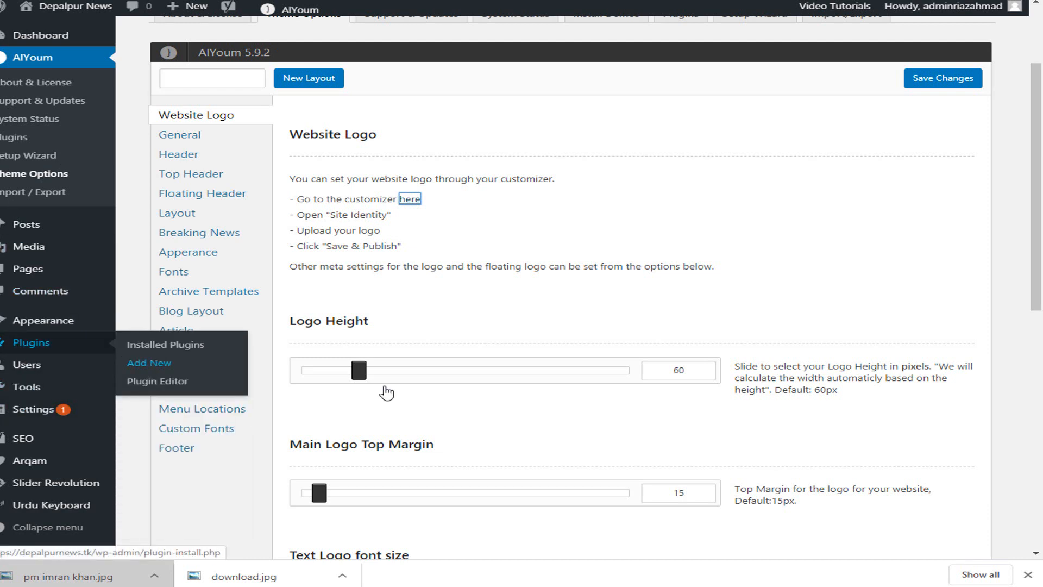
pyautogui.click(149, 363)
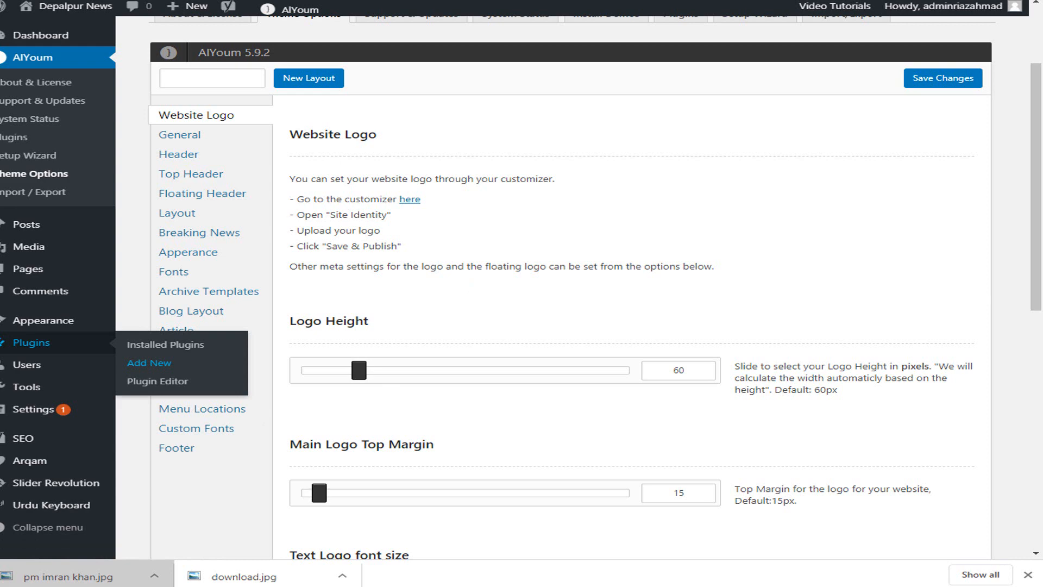
pyautogui.click(478, 1)
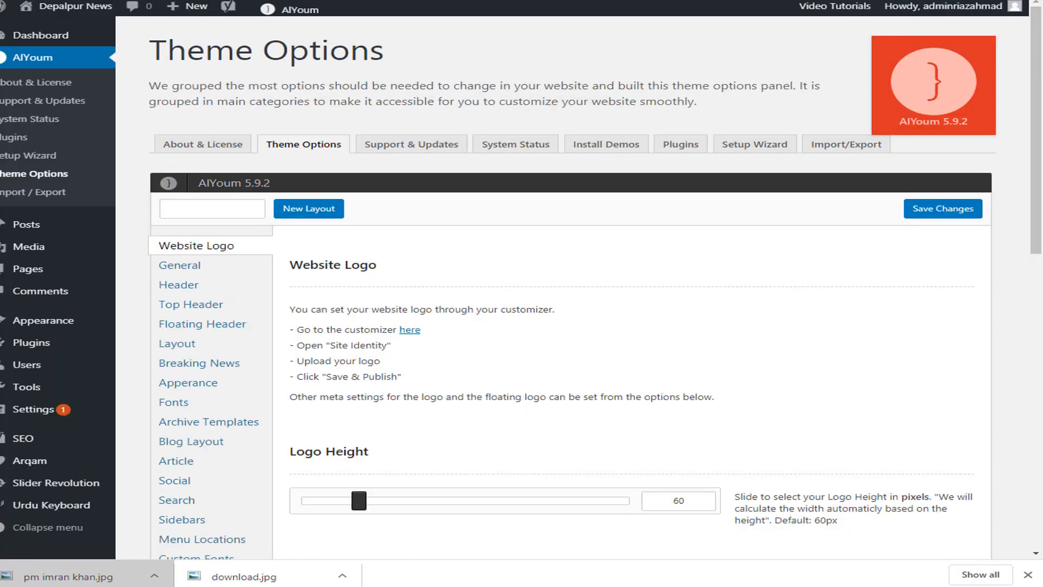
pyautogui.click(380, 1)
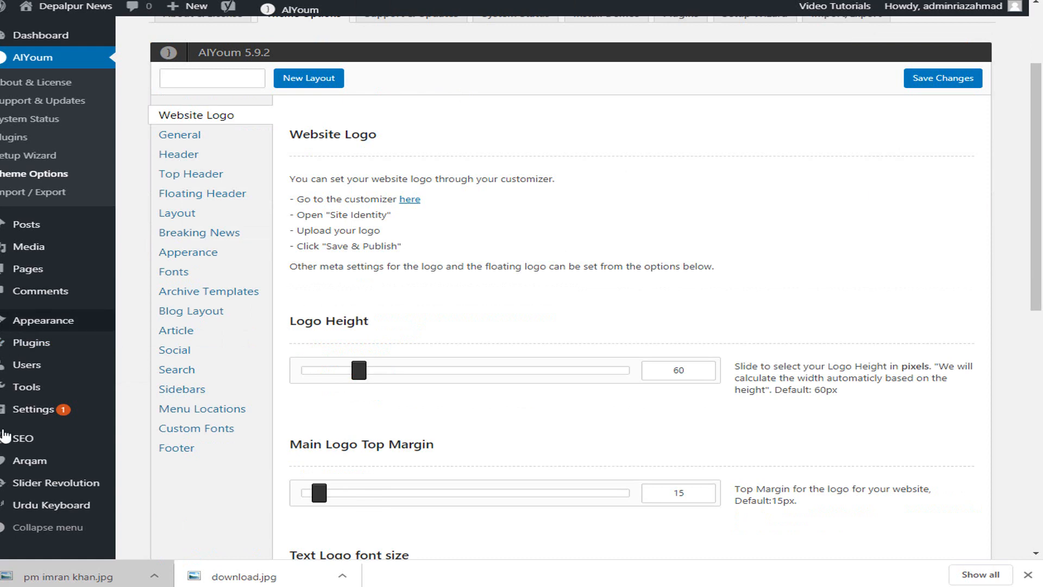
pyautogui.scroll(3, 571, 294)
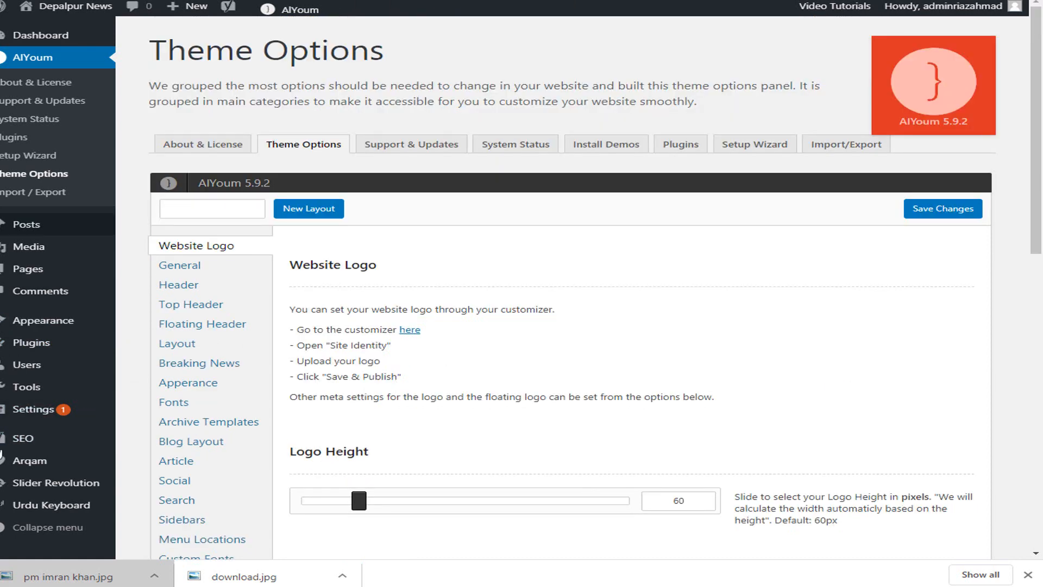
# - Open Add Plugins and search for the pasted GTranslate plugin name
pyautogui.moveTo(40, 343)
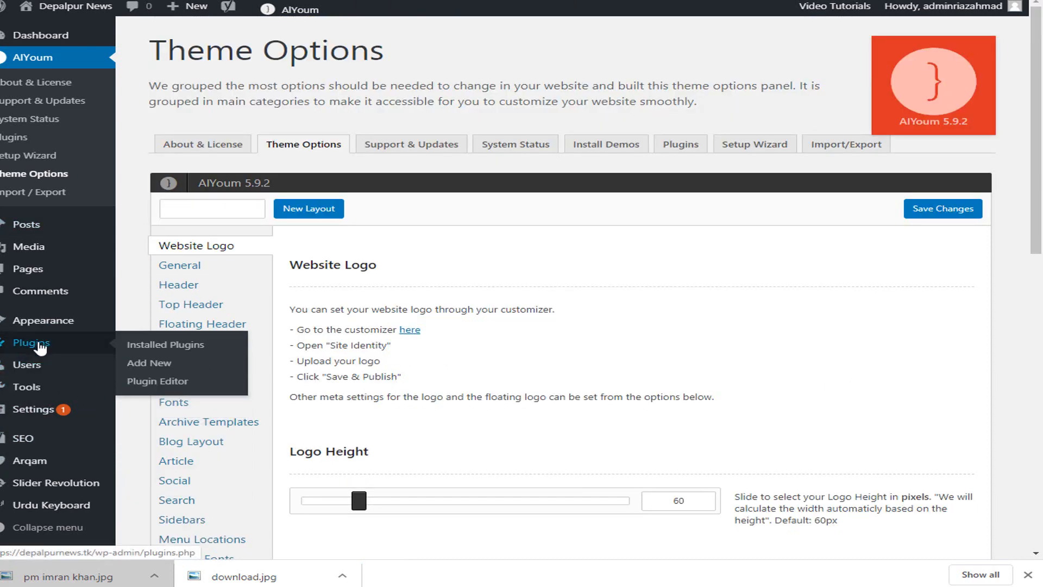
pyautogui.click(151, 367)
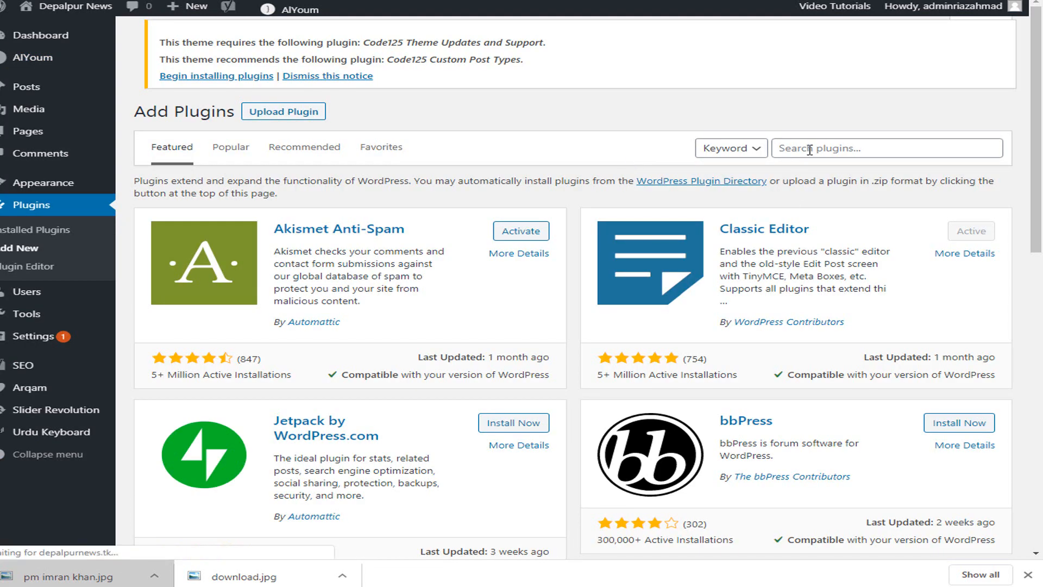
pyautogui.click(810, 150)
pyautogui.write('Translate WordPress with GTranslate')
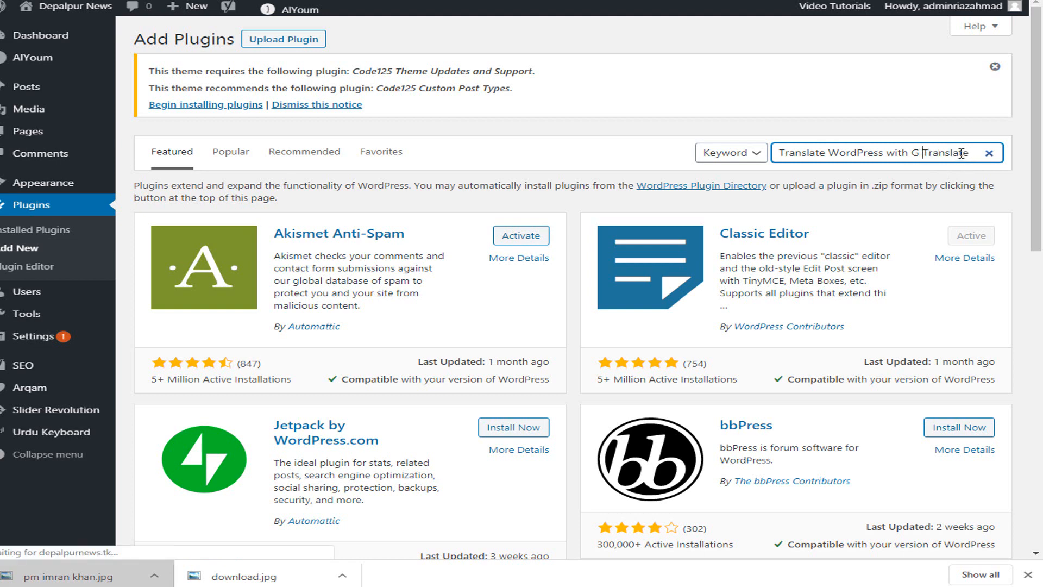
pyautogui.press('Return')
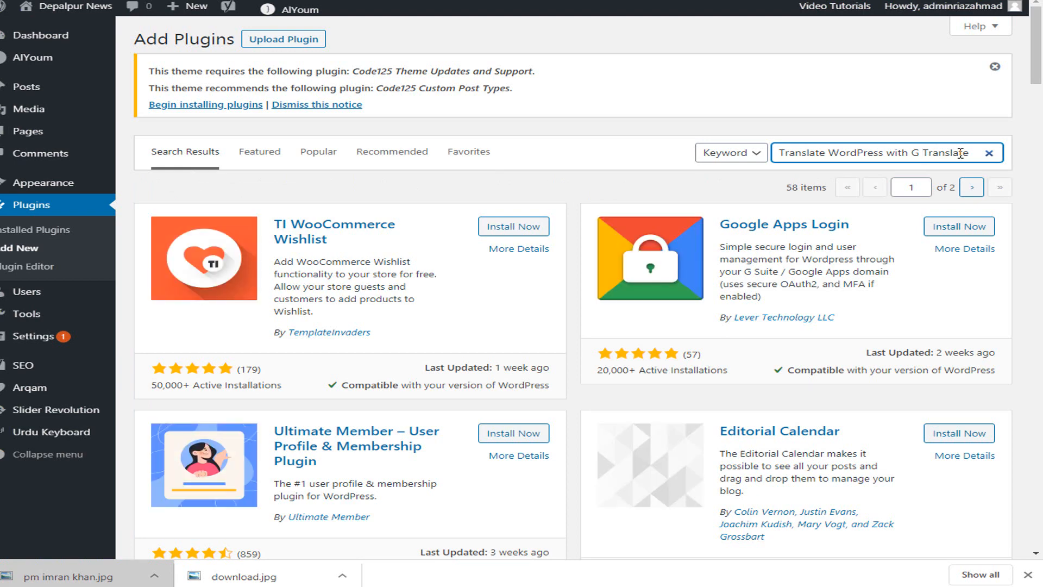
# - Delete 'Translate WordPress with' from the search query, leaving just 'G Translate'
pyautogui.scroll(-3, 565, 252)
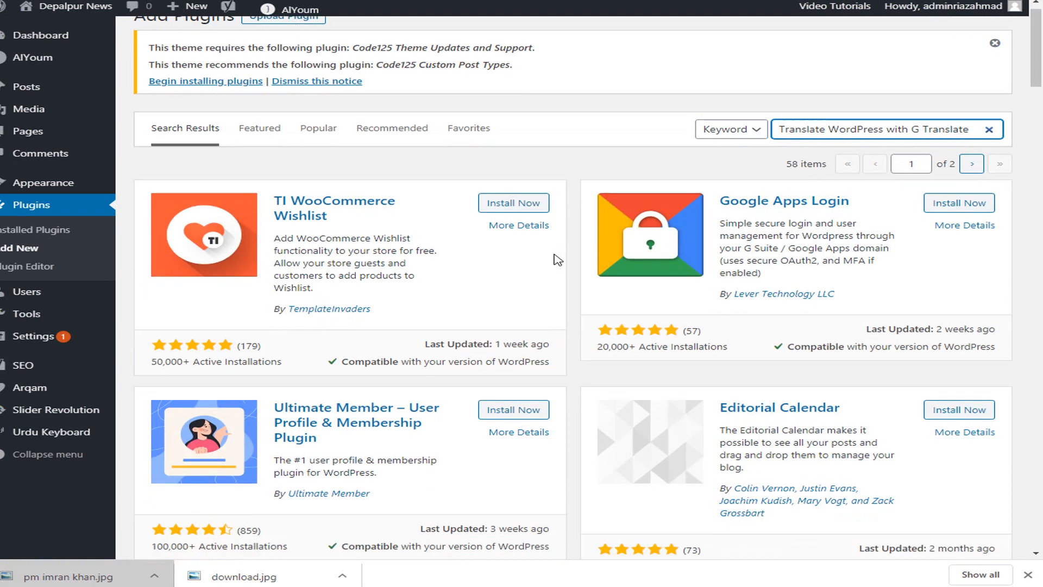
pyautogui.scroll(-4, 441, 269)
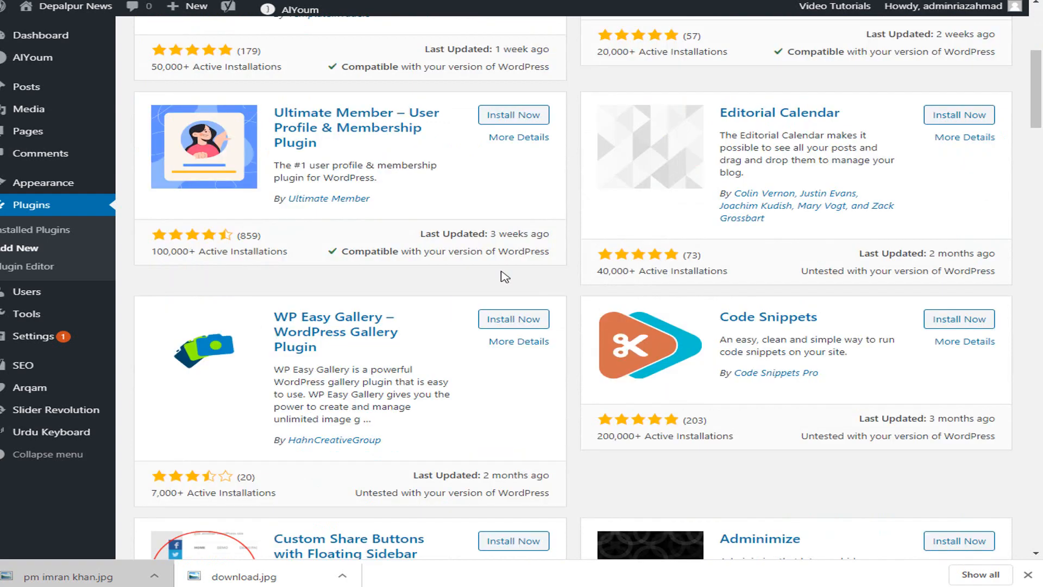
pyautogui.scroll(-4, 458, 277)
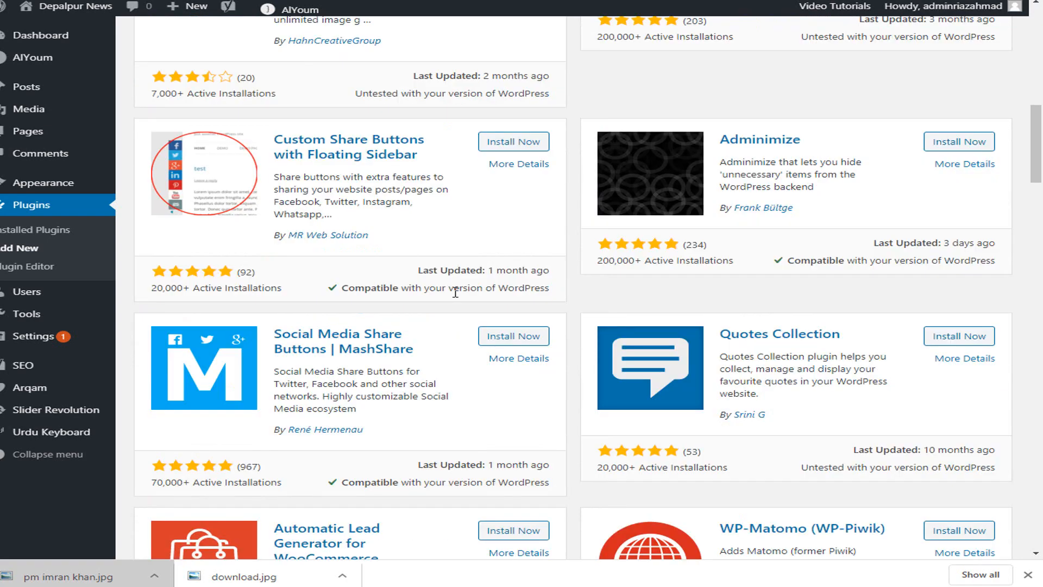
pyautogui.scroll(-3, 946, 300)
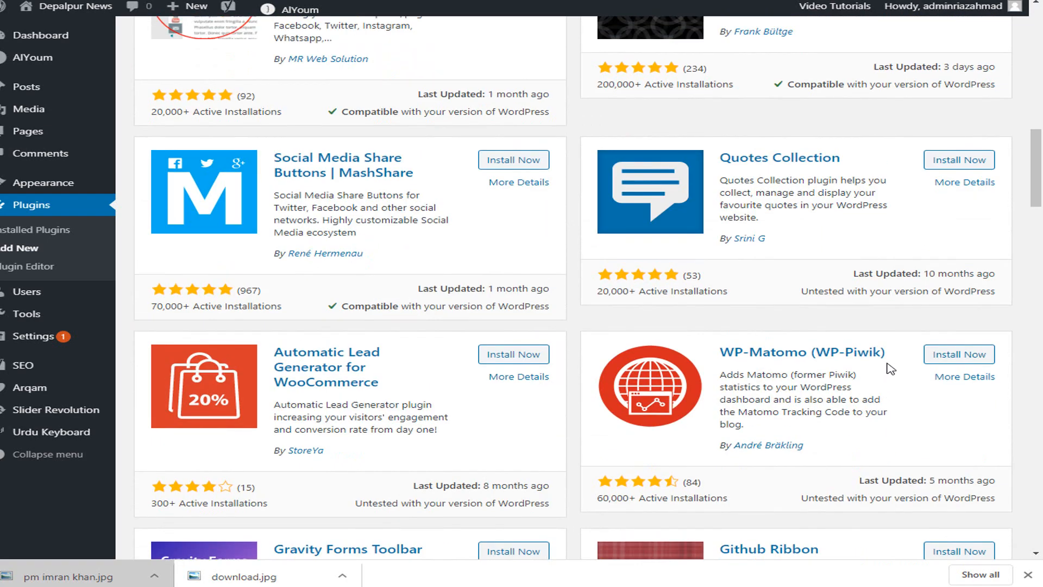
pyautogui.scroll(15, 891, 369)
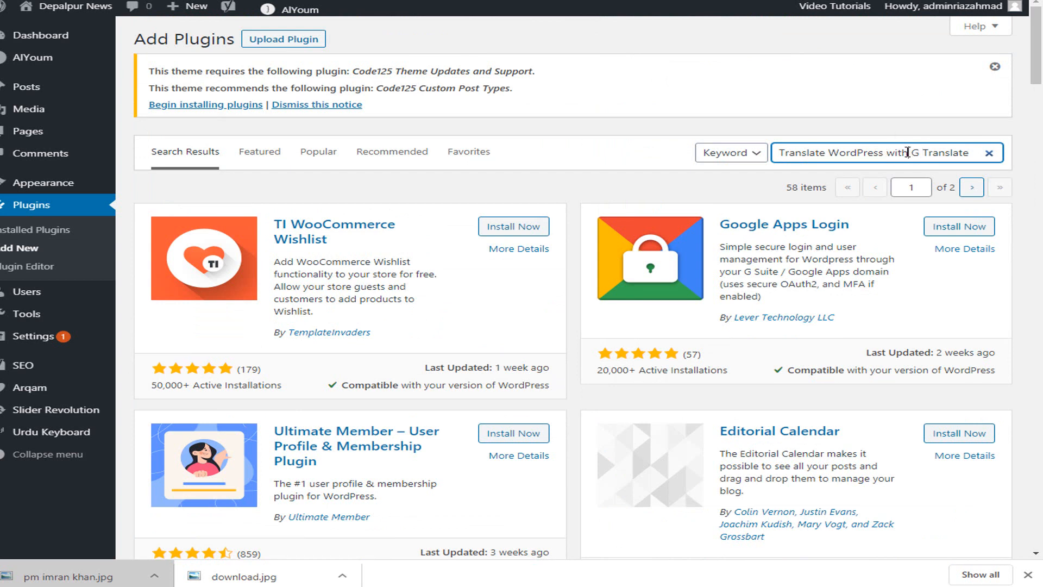
pyautogui.moveTo(908, 152); pyautogui.dragTo(709, 165)
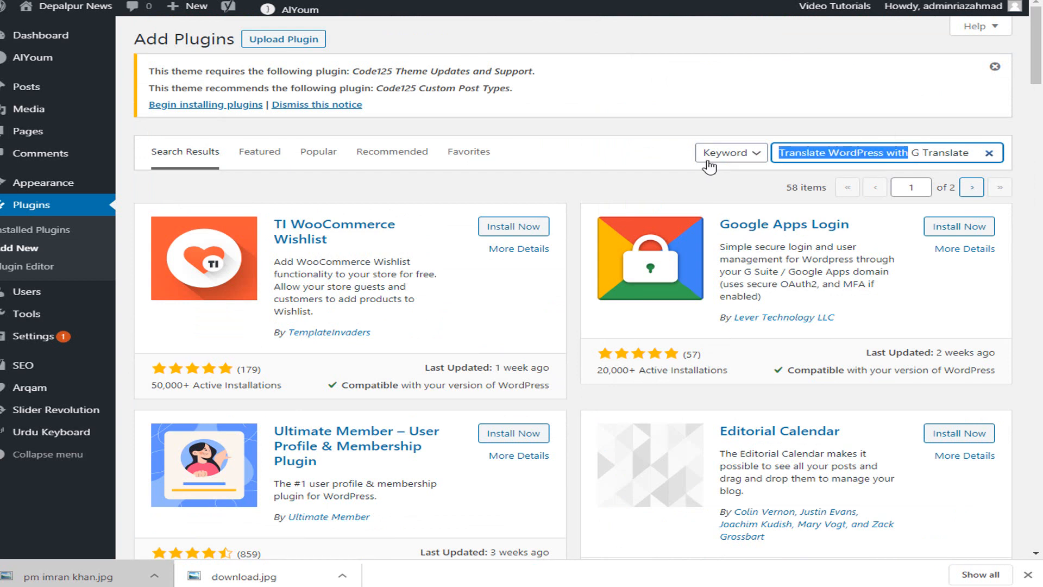
pyautogui.press('BackSpace')
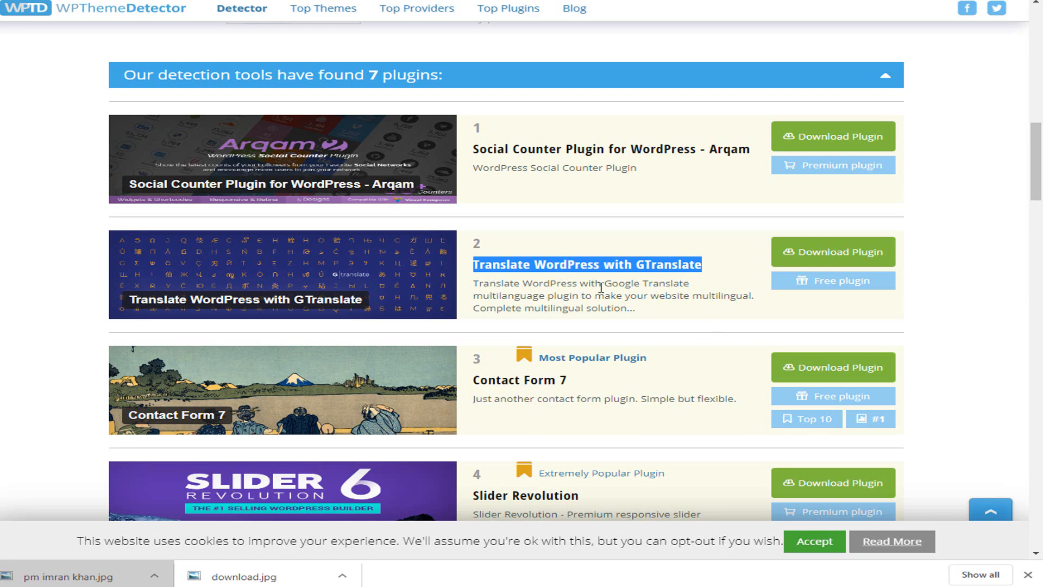
# - Copy the title 'Translate WordPress with GTranslate' from its WordPress.org plugin page
pyautogui.click(834, 252)
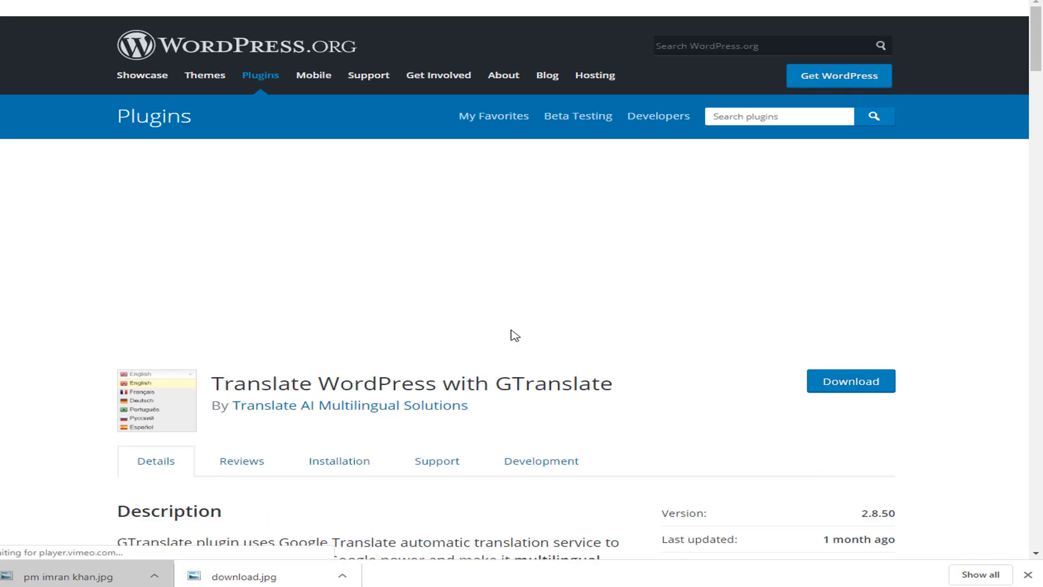
pyautogui.moveTo(215, 385); pyautogui.dragTo(626, 392)
pyautogui.rightClick(575, 381)
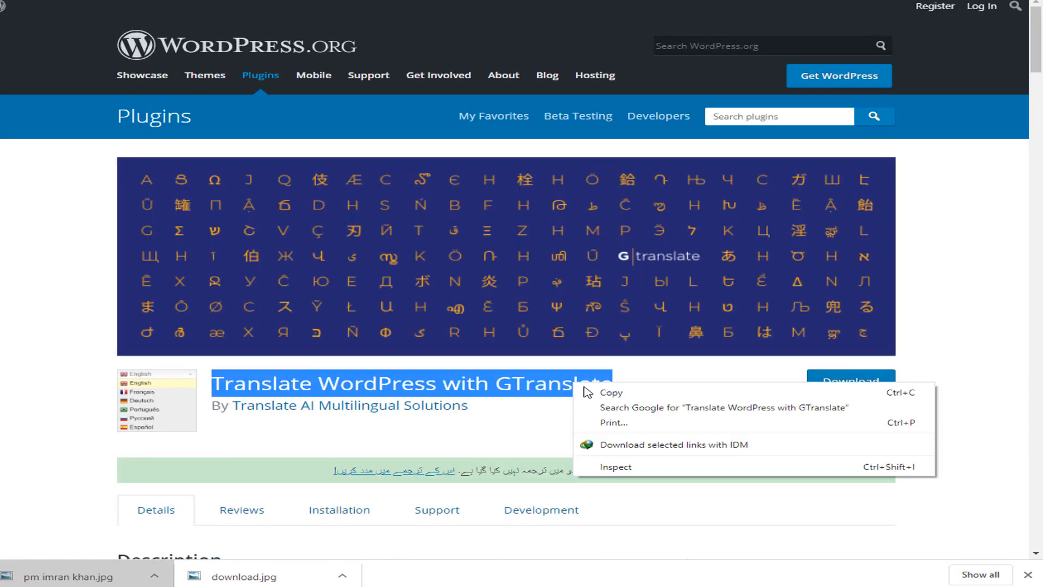
pyautogui.click(615, 400)
pyautogui.click(687, 410)
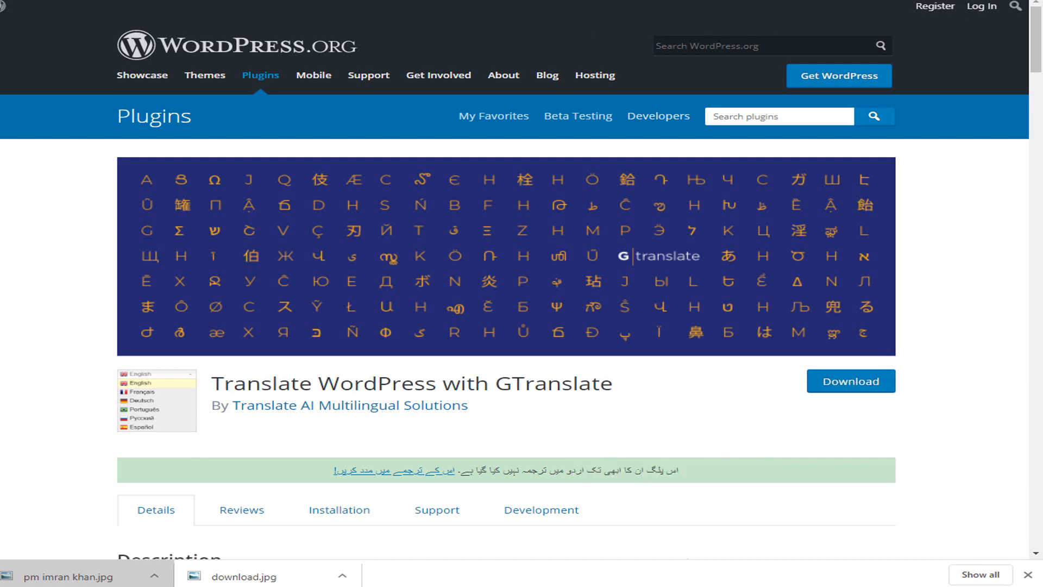
pyautogui.hotkey('ctrl', 'Tab')
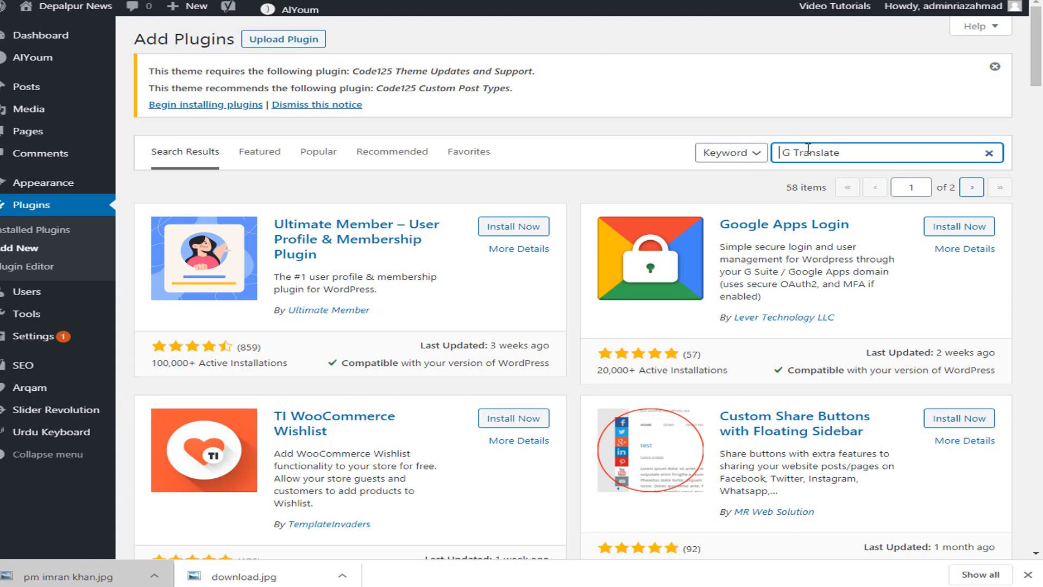
# - Search for the exact name 'Translate WordPress with GTranslate', then install and activate the plugin
pyautogui.hotkey('ctrl', 'v')
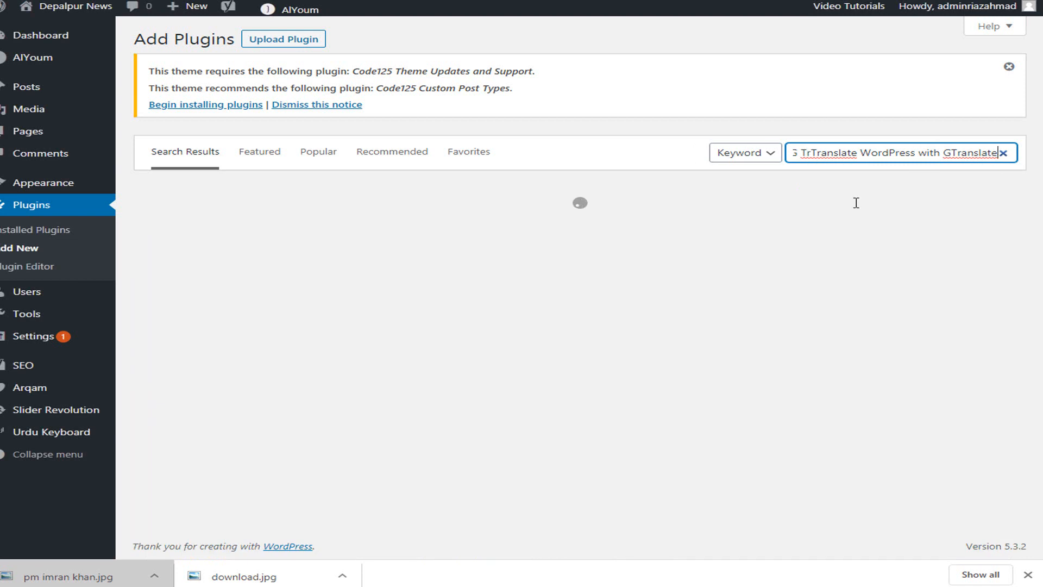
pyautogui.doubleClick(876, 151)
pyautogui.hotkey('ctrl', 'a')
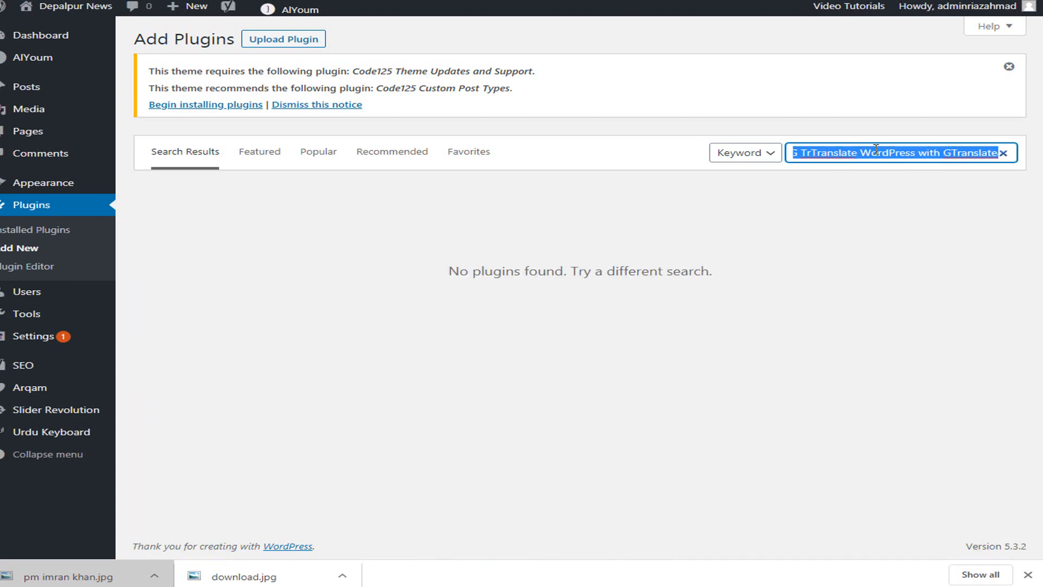
pyautogui.press('BackSpace')
pyautogui.hotkey('ctrl', 'v')
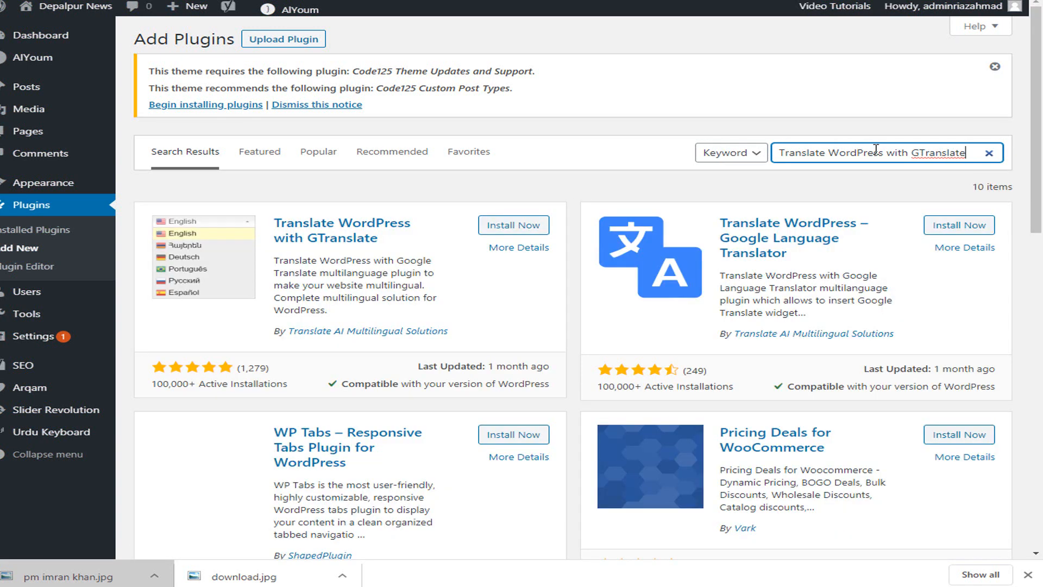
pyautogui.click(516, 229)
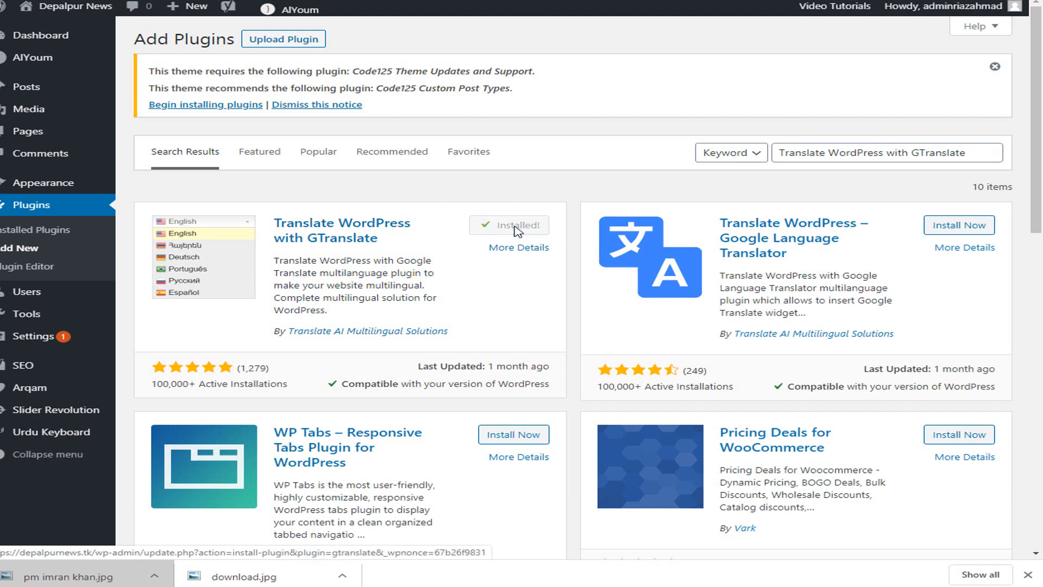
pyautogui.click(522, 228)
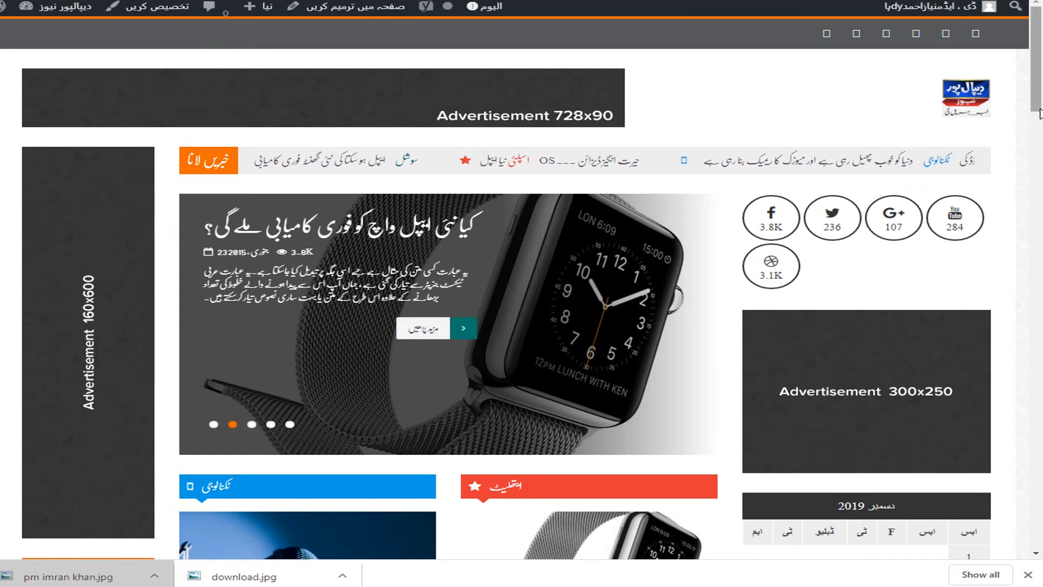
# - Find GTranslate in the Installed Plugins list and open its Settings page
pyautogui.scroll(-6, 1040, 113)
pyautogui.scroll(6, 1040, 125)
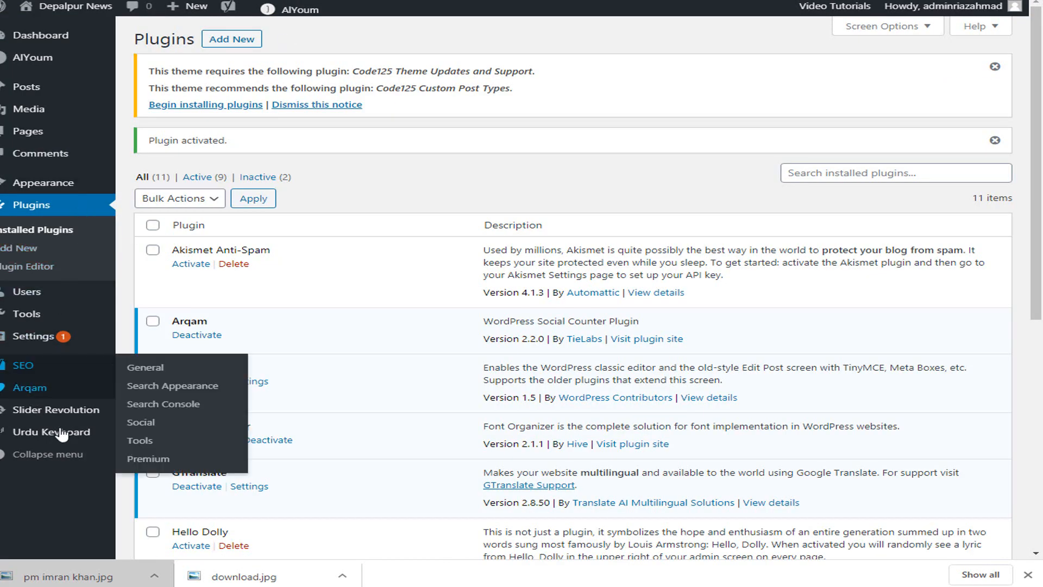
pyautogui.scroll(-5, 248, 350)
pyautogui.scroll(-3, 389, 414)
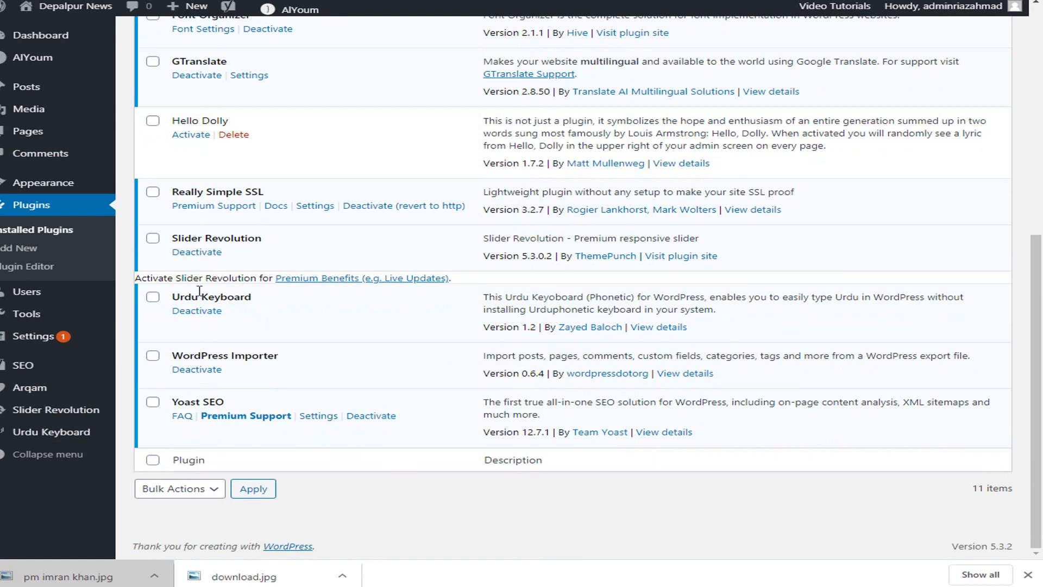
pyautogui.scroll(3, 257, 163)
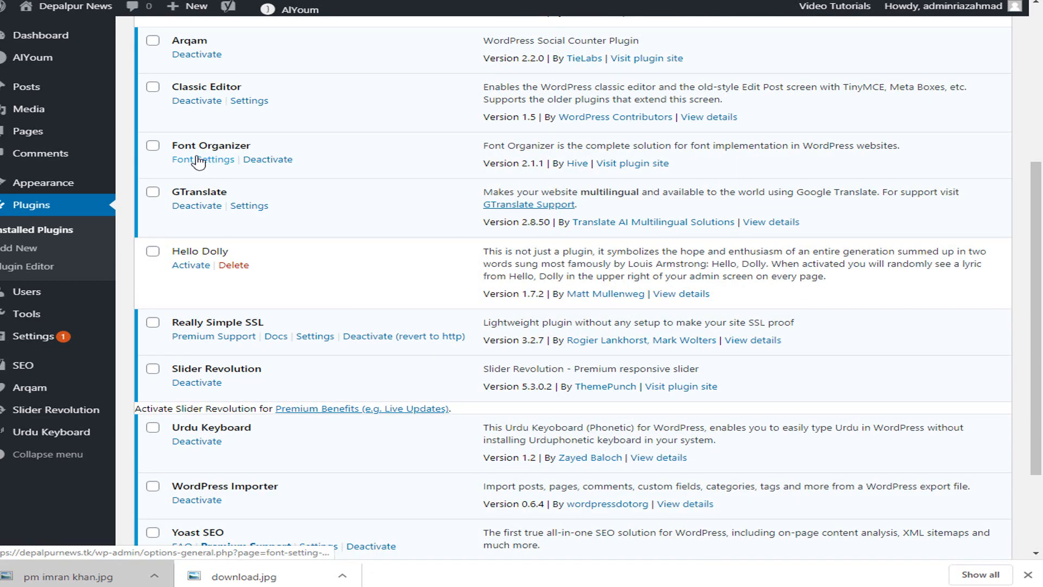
pyautogui.click(261, 209)
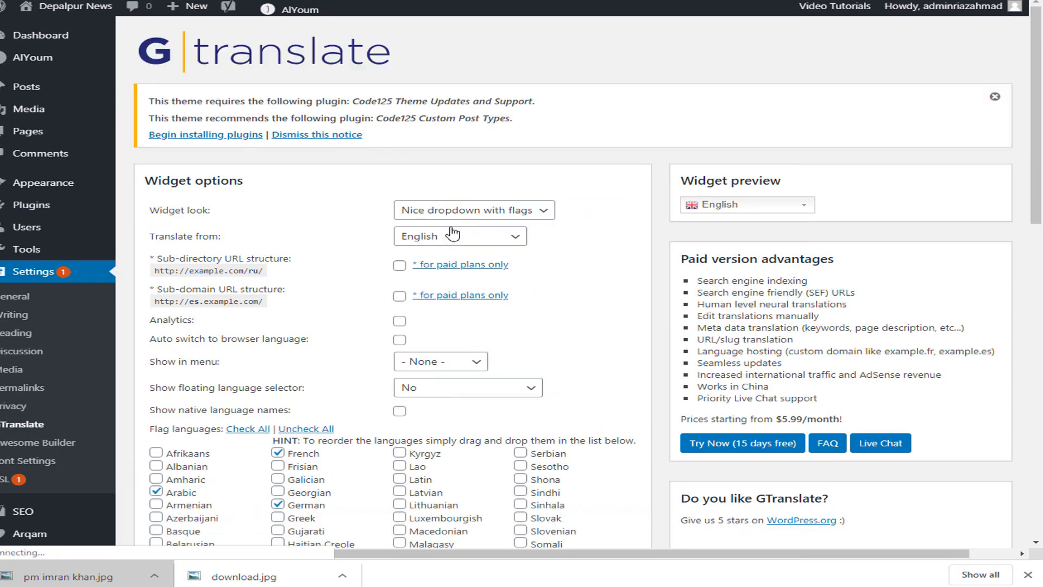
# - Set GTranslate's source language to Arabic and place the switcher in the Main Menu
pyautogui.click(453, 233)
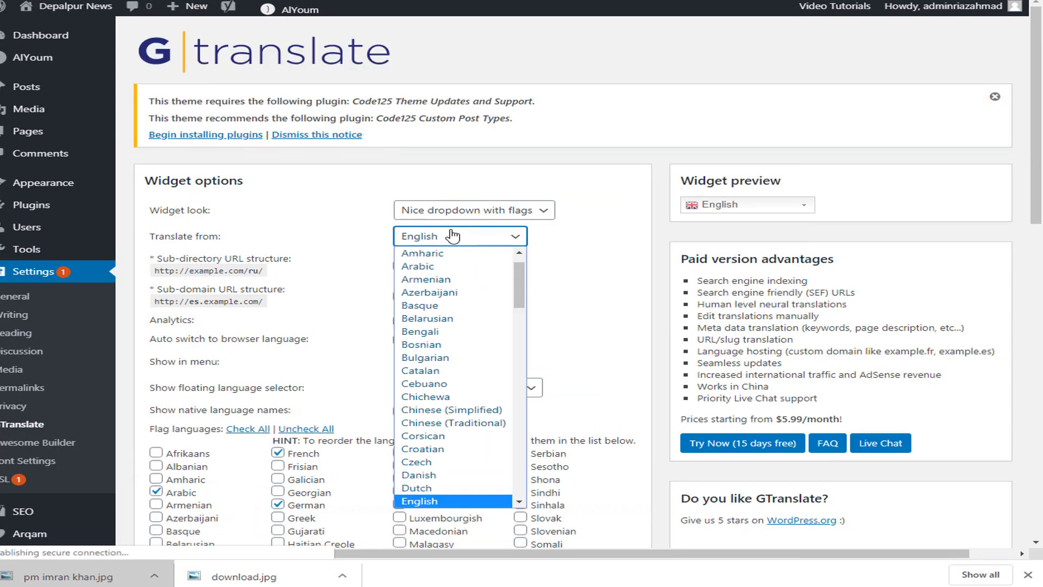
pyautogui.click(441, 267)
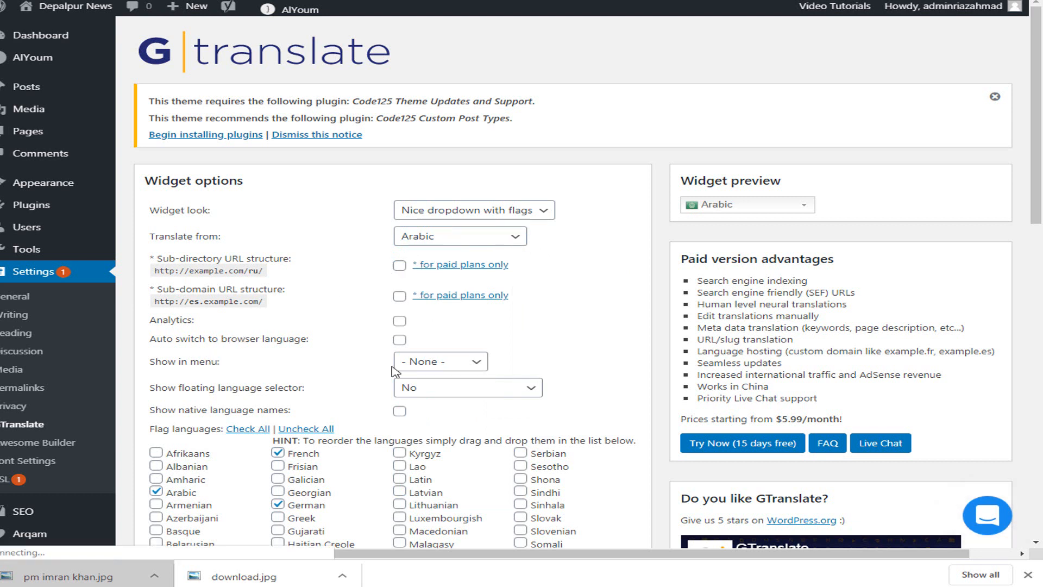
pyautogui.click(465, 363)
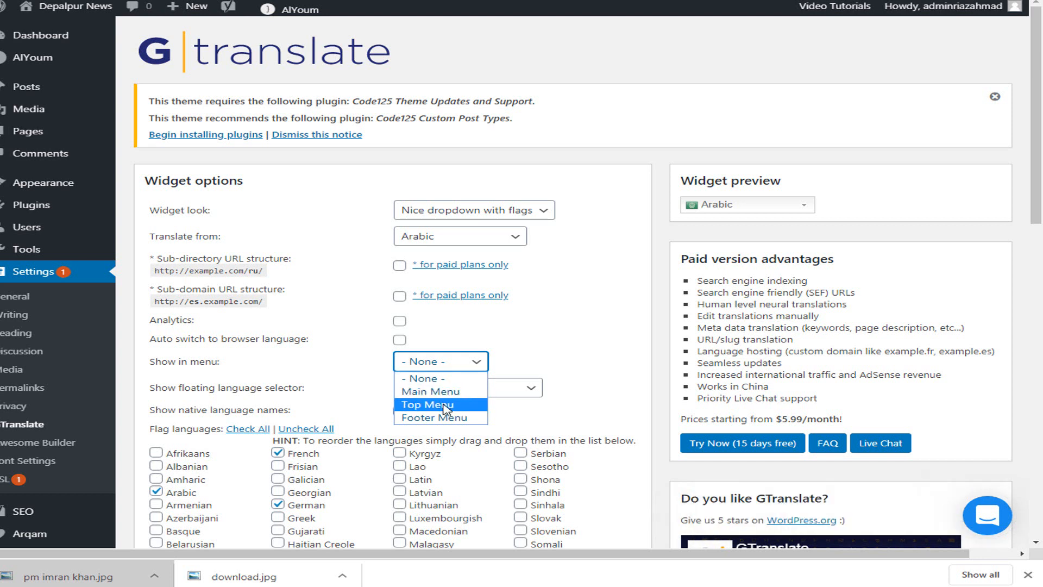
pyautogui.click(439, 392)
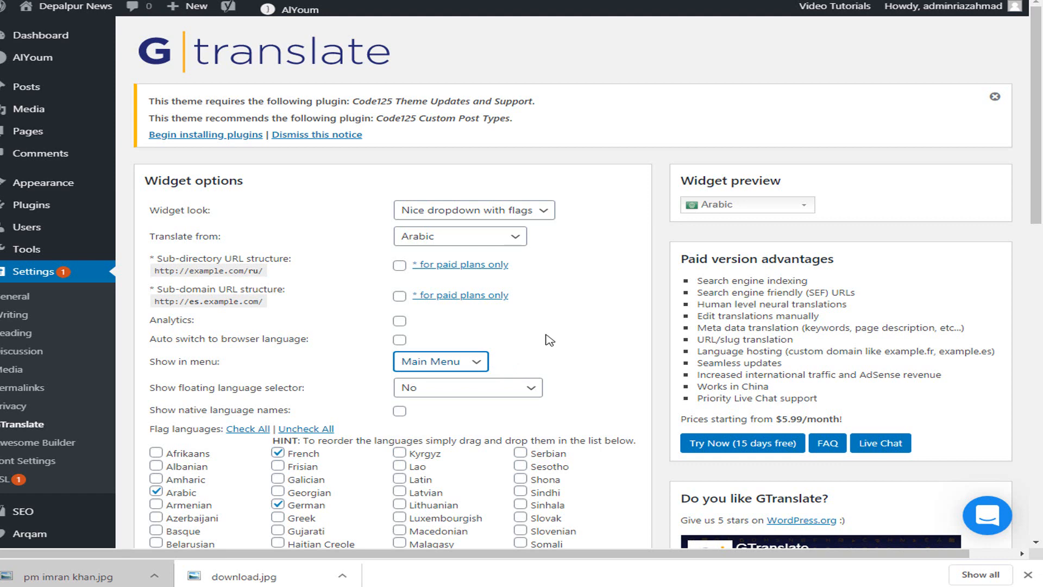
# - Tick Urdu and untick Portuguese, Russian, Italian, Dutch, Chinese (Simplified), French, German and Spanish
pyautogui.scroll(-5, 550, 339)
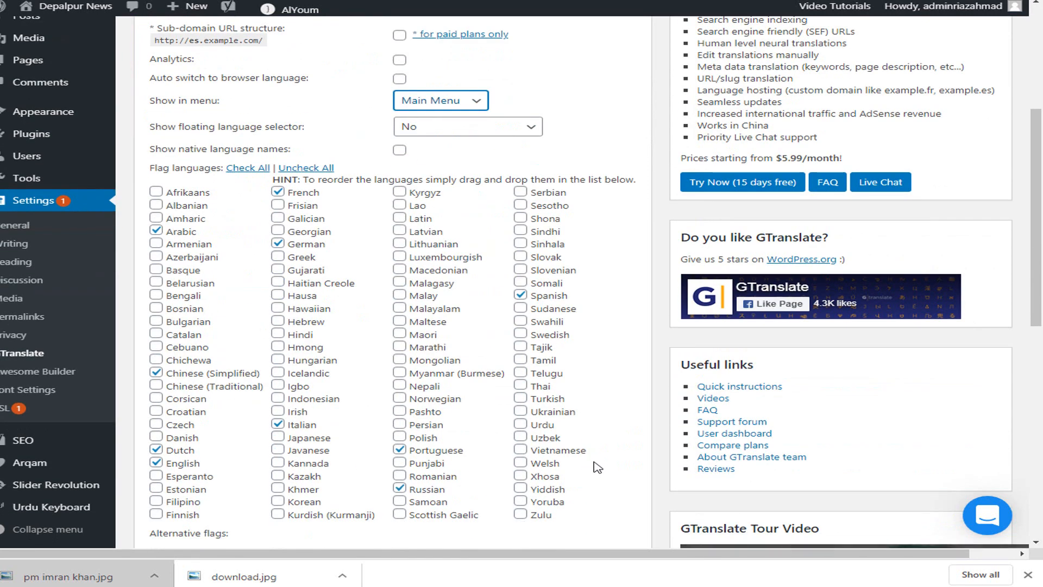
pyautogui.click(520, 425)
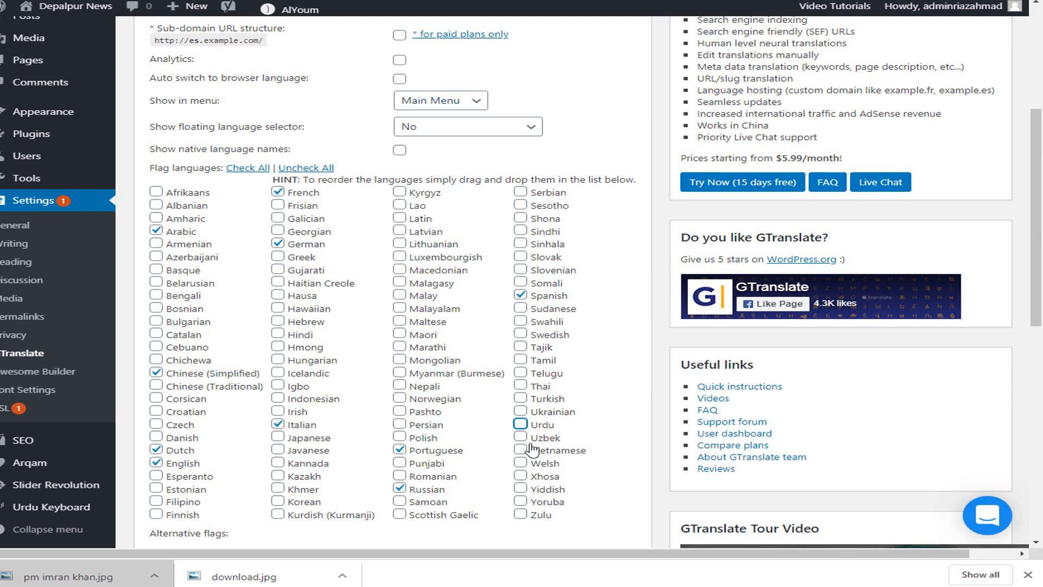
pyautogui.click(400, 449)
pyautogui.click(400, 488)
pyautogui.click(278, 423)
pyautogui.click(278, 424)
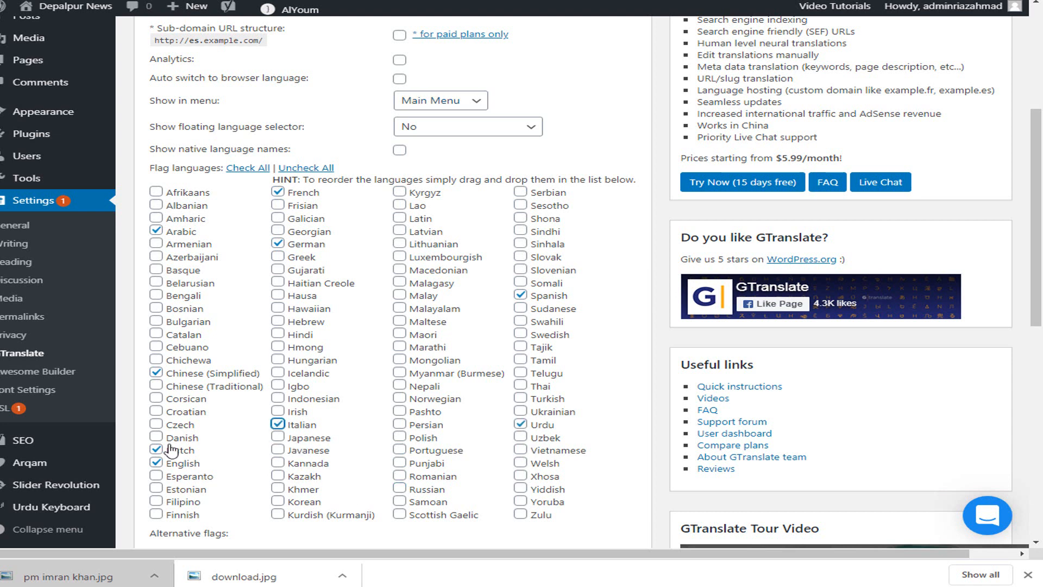
pyautogui.click(159, 450)
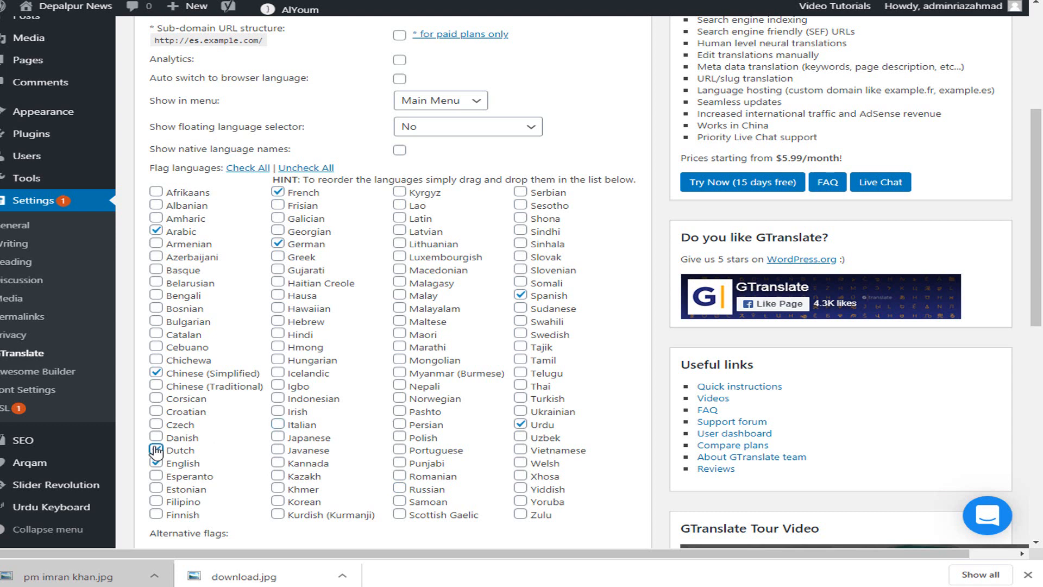
pyautogui.click(157, 373)
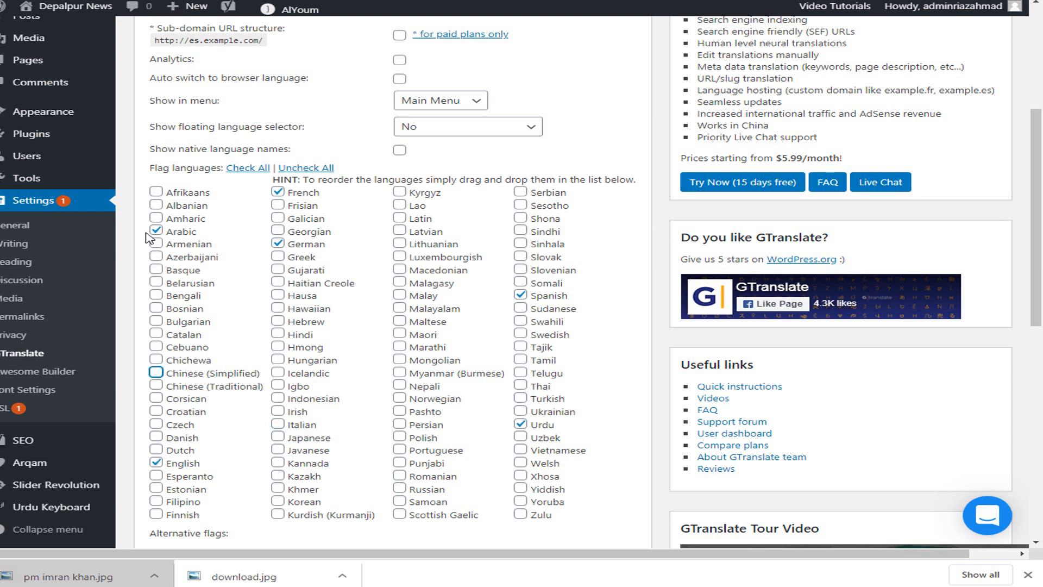
pyautogui.click(279, 192)
pyautogui.click(278, 243)
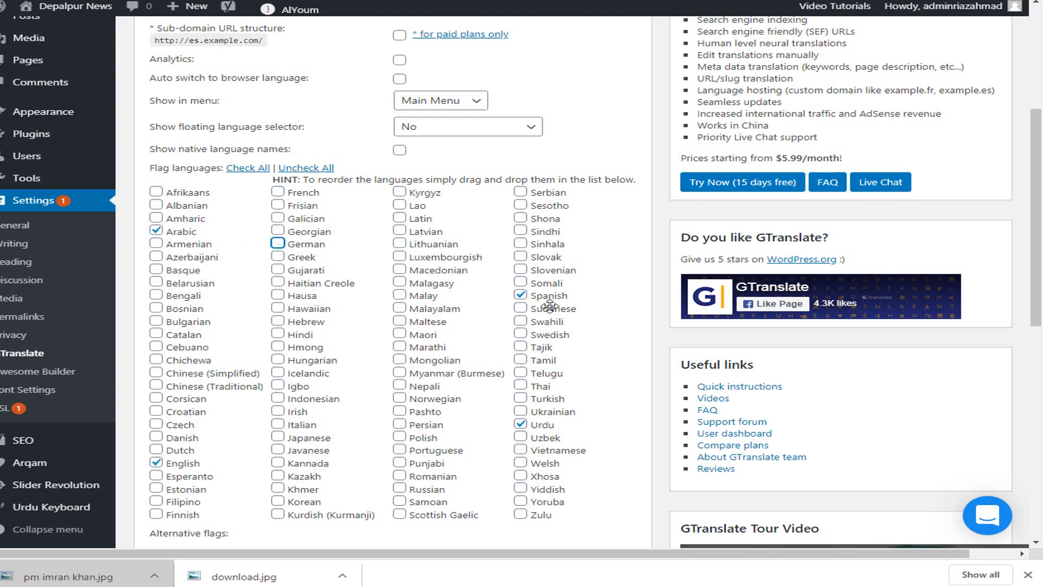
pyautogui.click(520, 294)
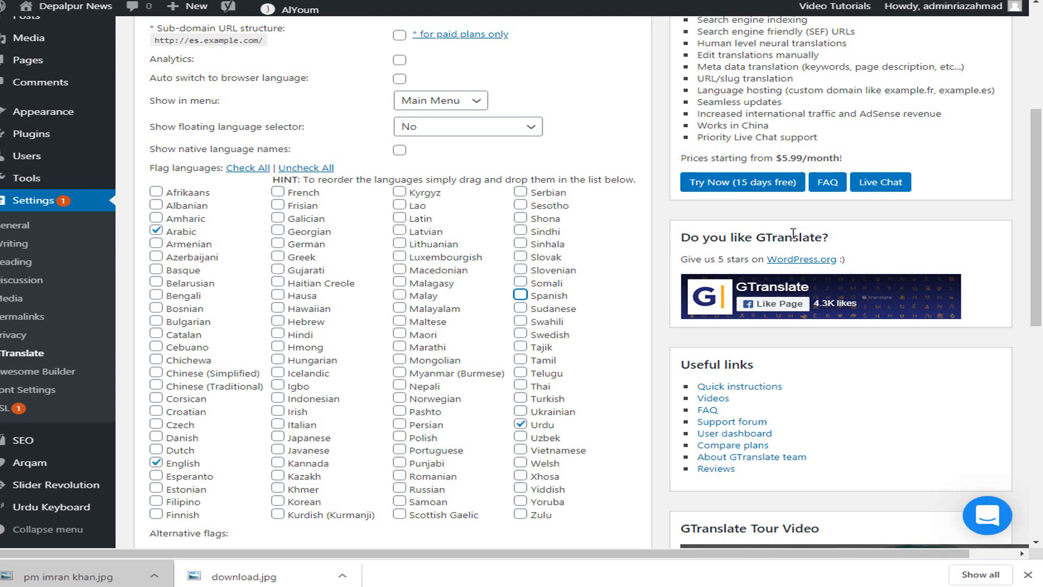
# - Check the widget preview's language list offers only Arabic, English and Urdu
pyautogui.scroll(1, 1041, 298)
pyautogui.scroll(-1, 1041, 297)
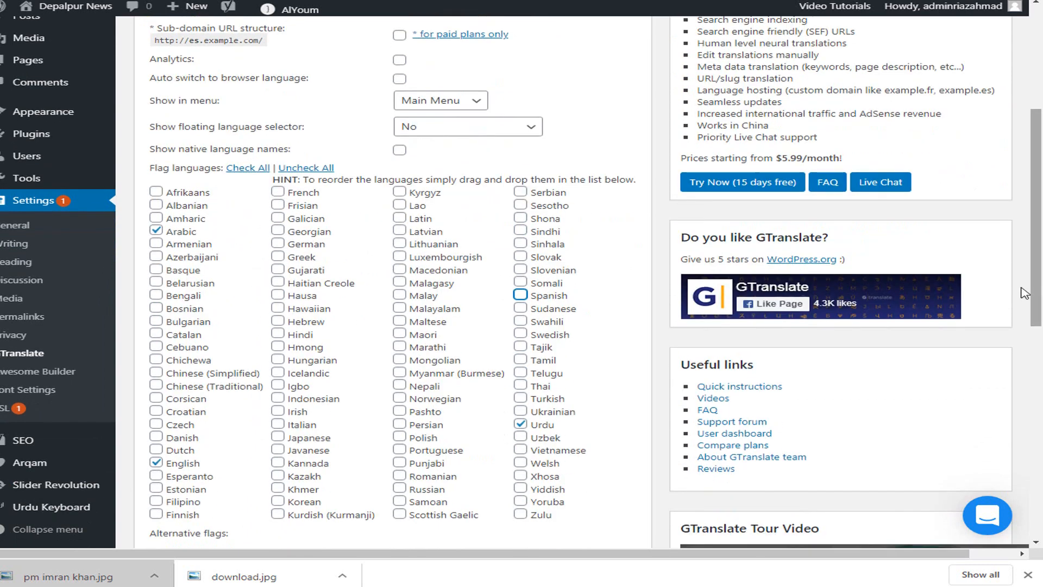
pyautogui.scroll(4, 1017, 292)
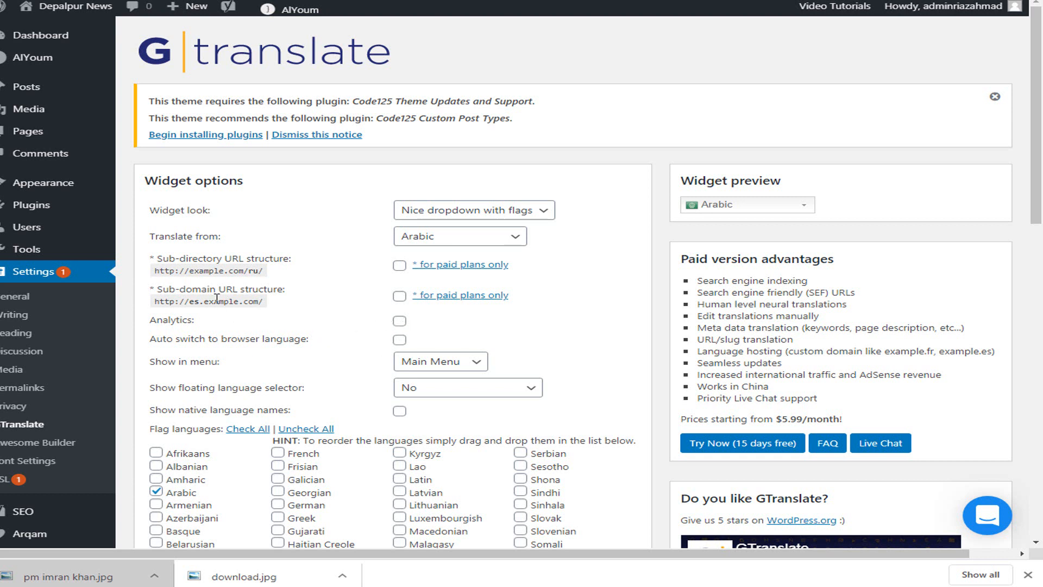
pyautogui.moveTo(452, 300)
pyautogui.click(758, 210)
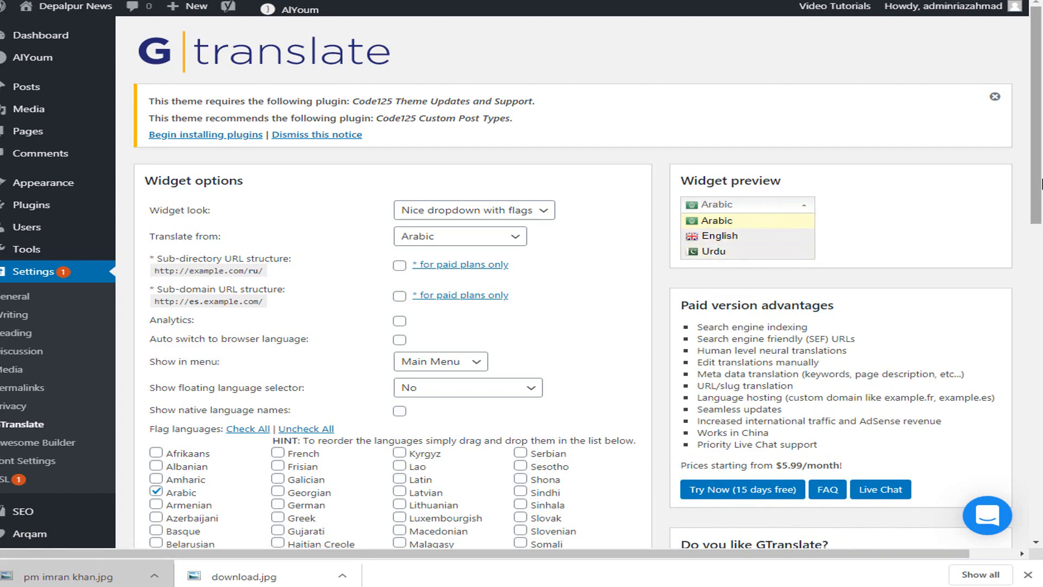
pyautogui.click(1042, 185)
pyautogui.moveTo(1041, 184); pyautogui.dragTo(1033, 495)
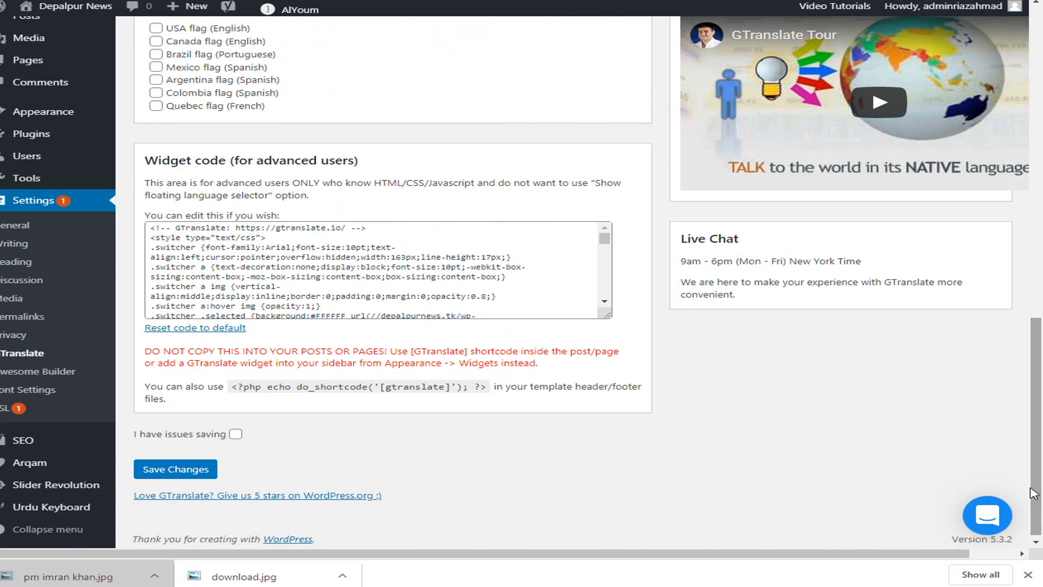
# - Copy the <?php echo do_shortcode('[gtranslate]'); ?> snippet, then save the GTranslate settings
pyautogui.tripleClick(306, 256)
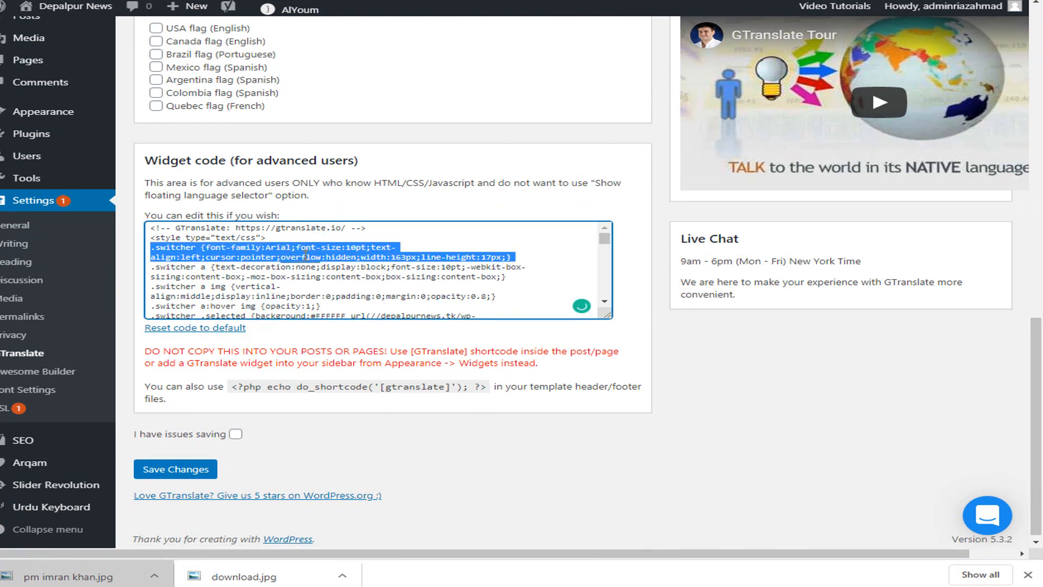
pyautogui.click(610, 474)
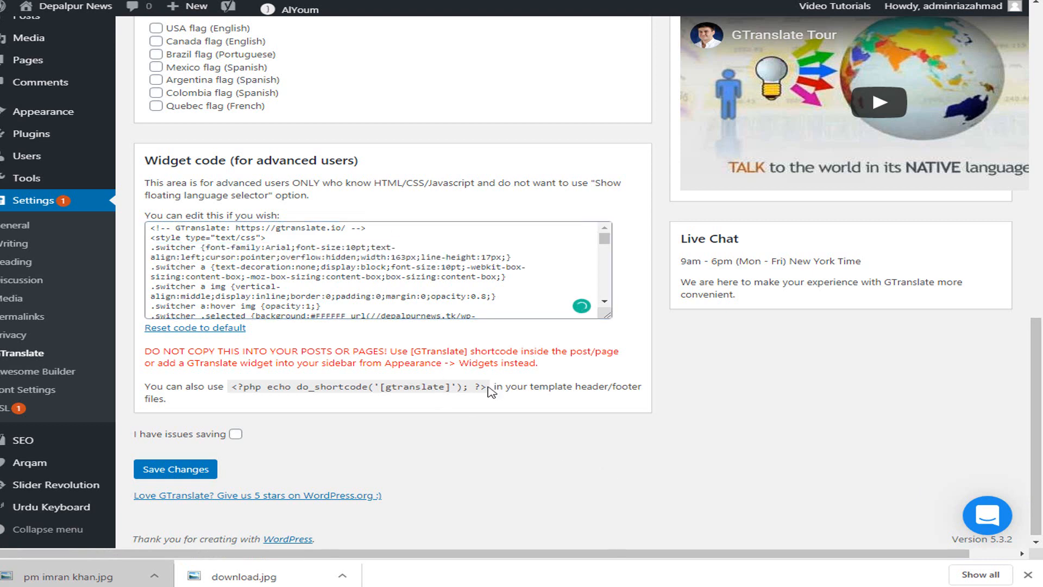
pyautogui.moveTo(487, 386); pyautogui.dragTo(233, 386)
pyautogui.rightClick(262, 386)
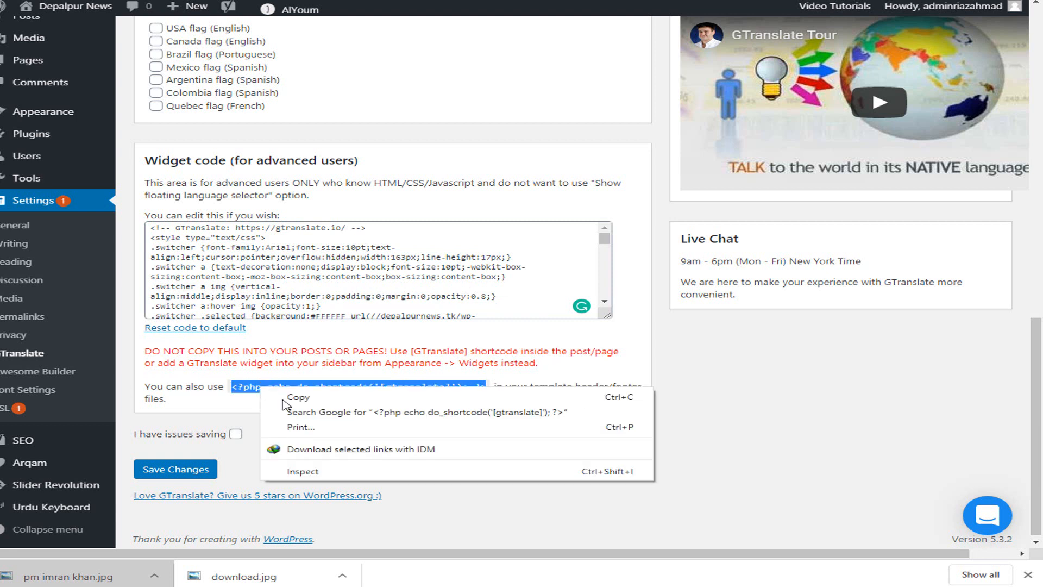
pyautogui.click(299, 399)
pyautogui.click(361, 444)
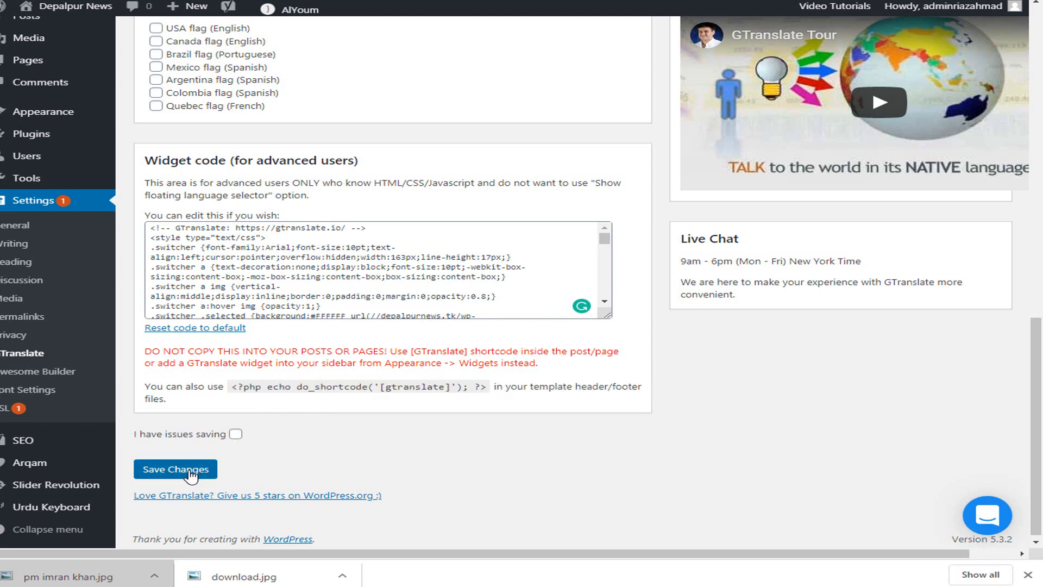
pyautogui.click(190, 469)
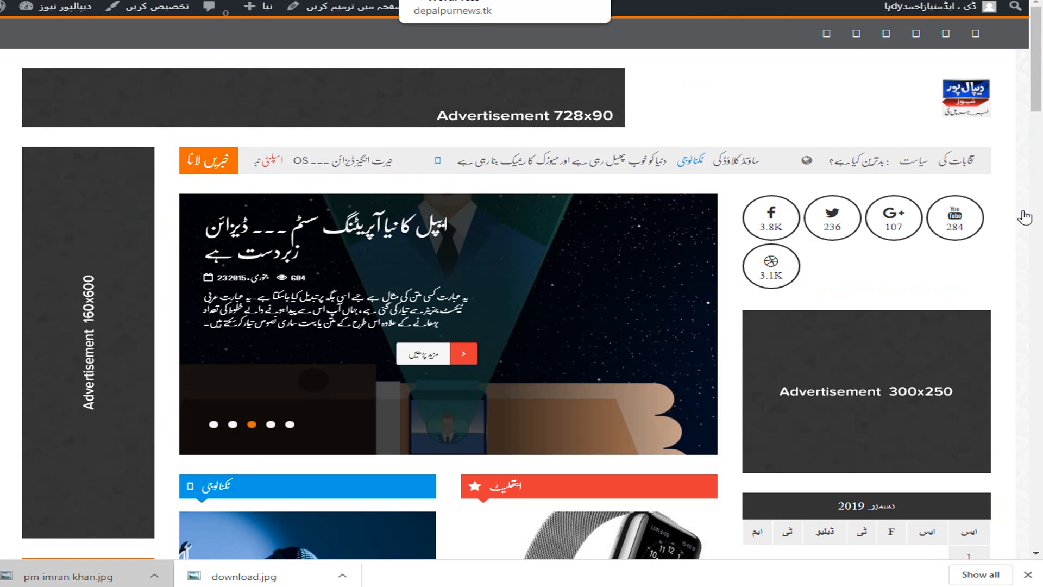
# - Glance over the front page, then return to the GTranslate tab showing Changes Saved
pyautogui.scroll(-5, 1024, 217)
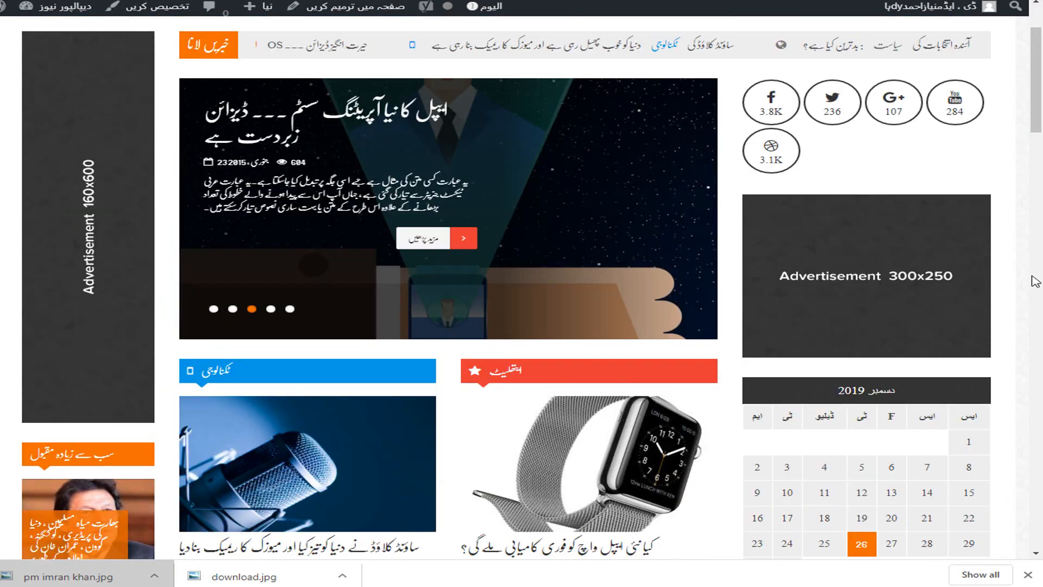
pyautogui.moveTo(1036, 95); pyautogui.dragTo(1041, 47)
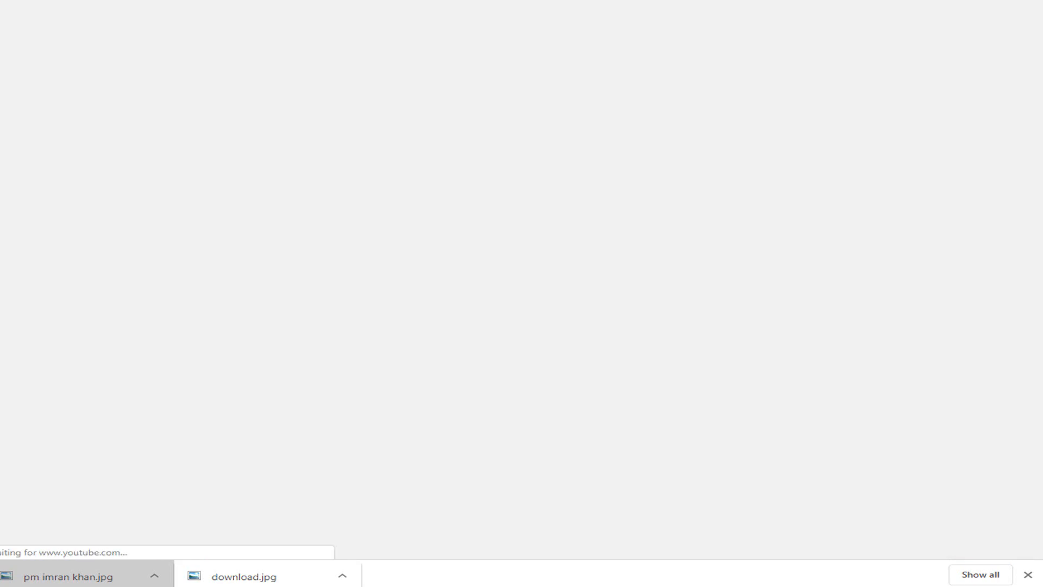
pyautogui.hotkey('ctrl', 'Tab')
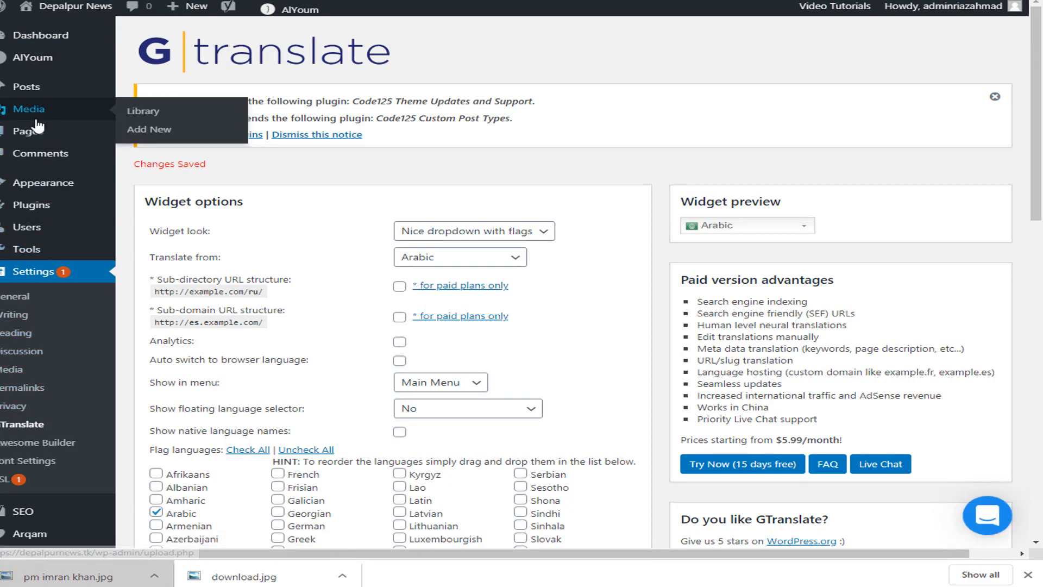
pyautogui.press('F10')
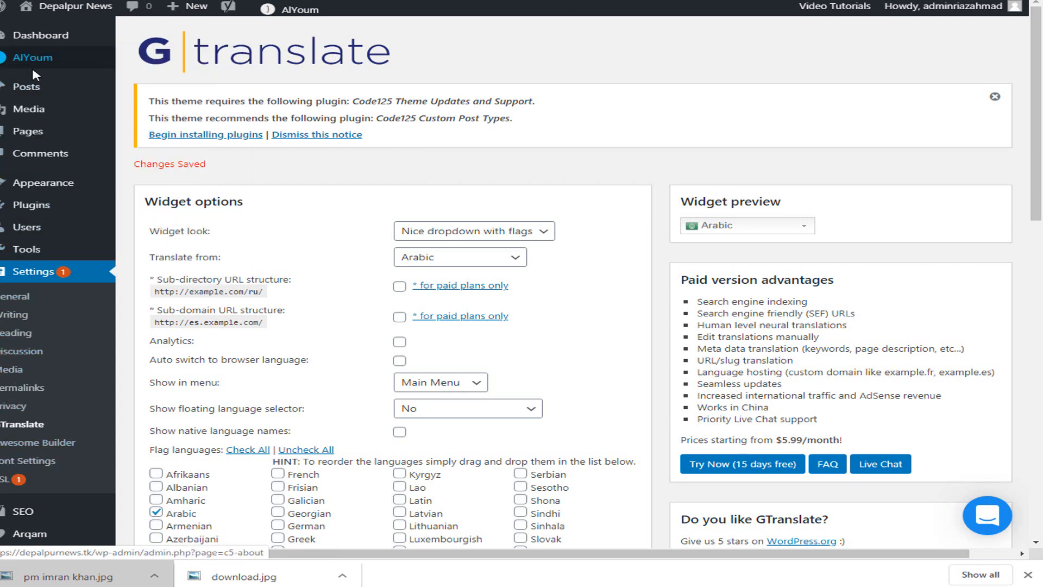
pyautogui.moveTo(33, 92)
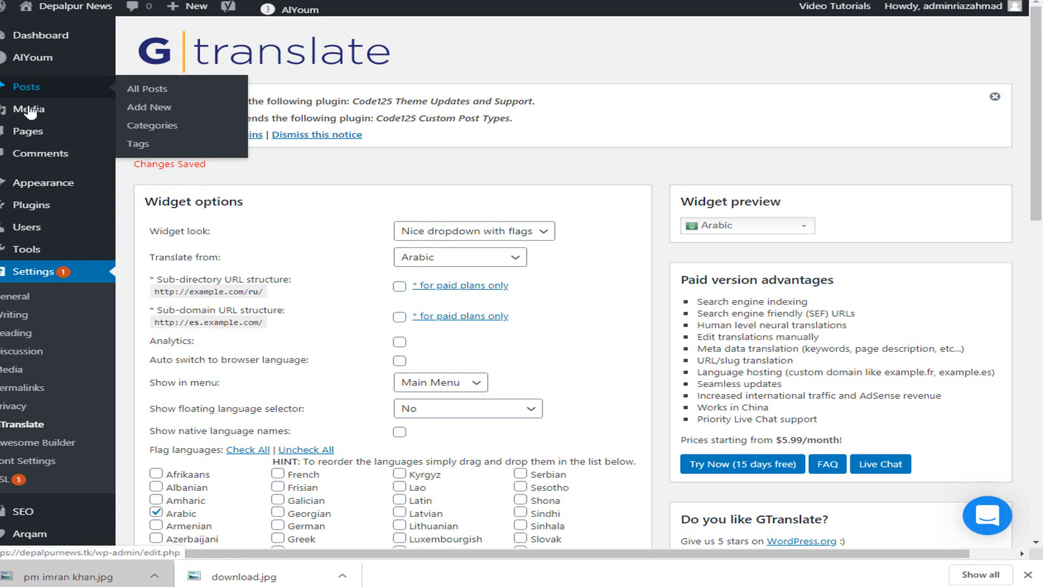
# - In Appearance > Widgets, add the Custom HTML widget to the Primary Sidebar
pyautogui.moveTo(26, 189)
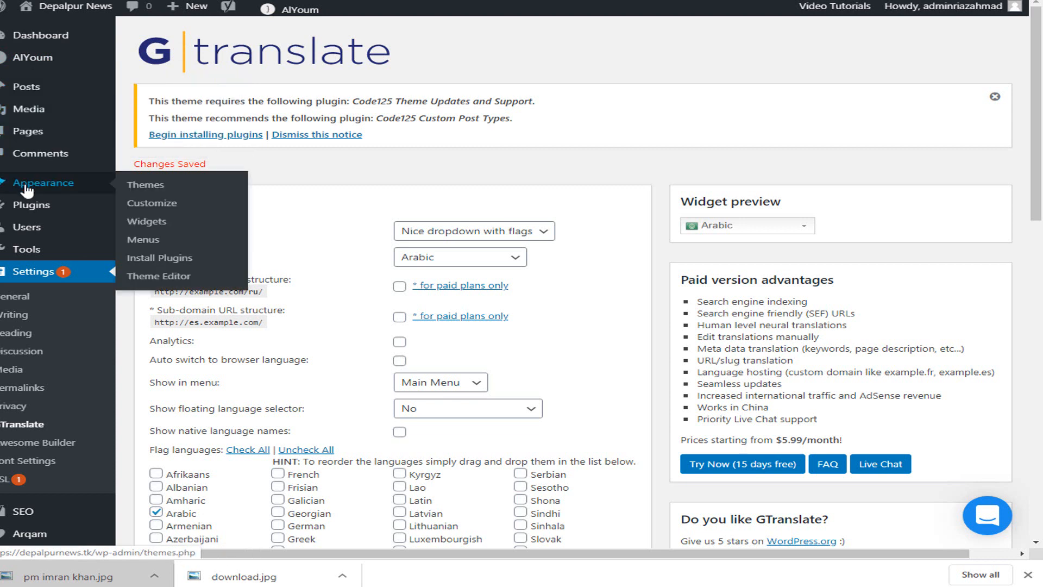
pyautogui.click(154, 226)
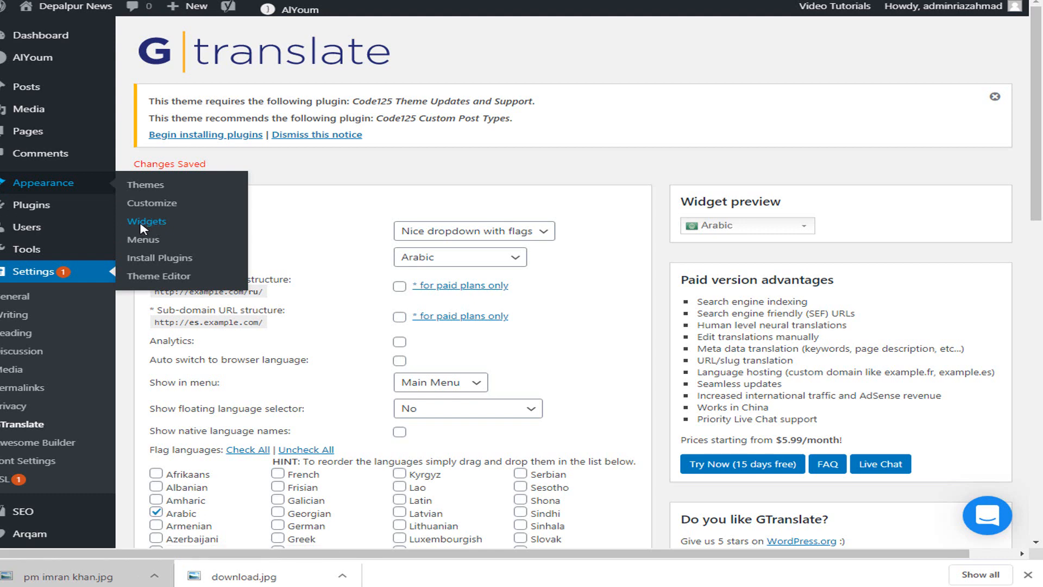
pyautogui.scroll(-5, 863, 267)
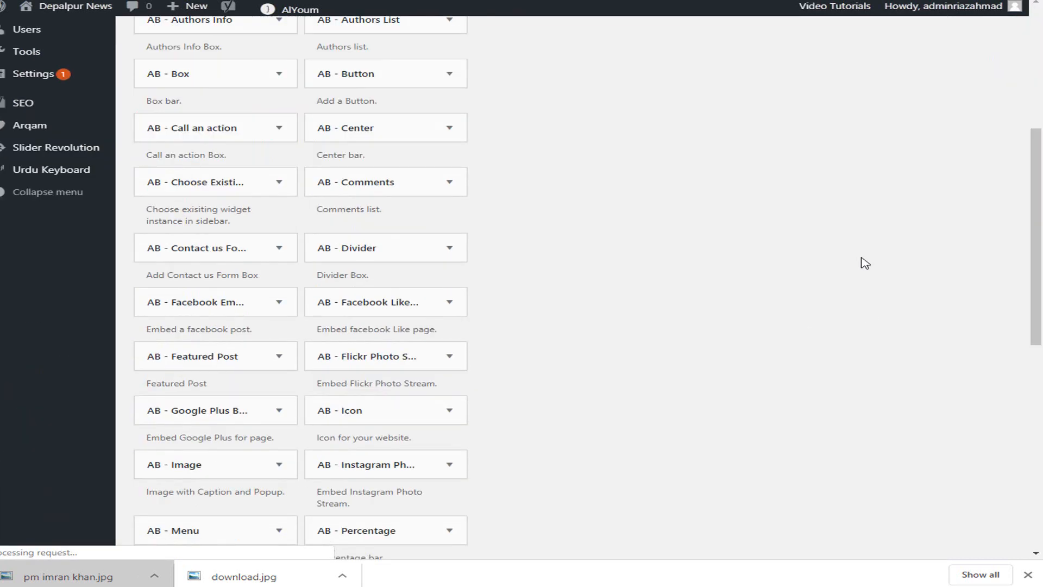
pyautogui.scroll(5, 1035, 275)
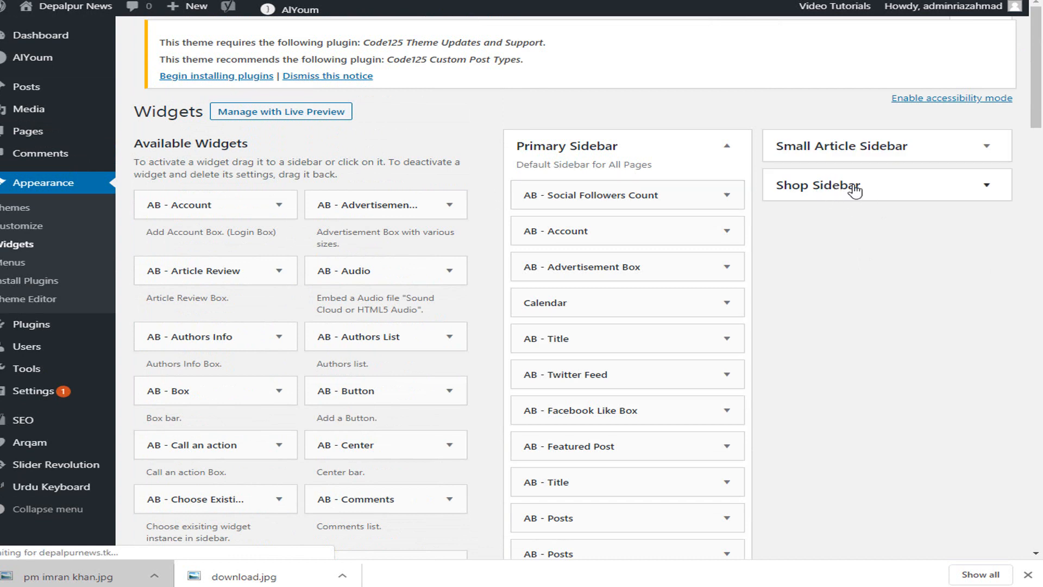
pyautogui.click(959, 188)
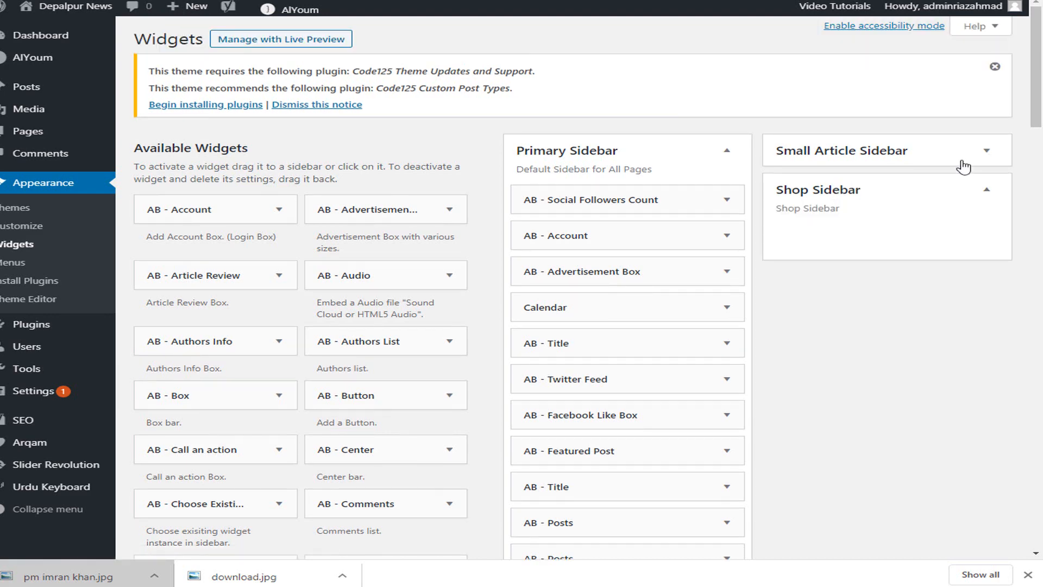
pyautogui.scroll(-7, 791, 333)
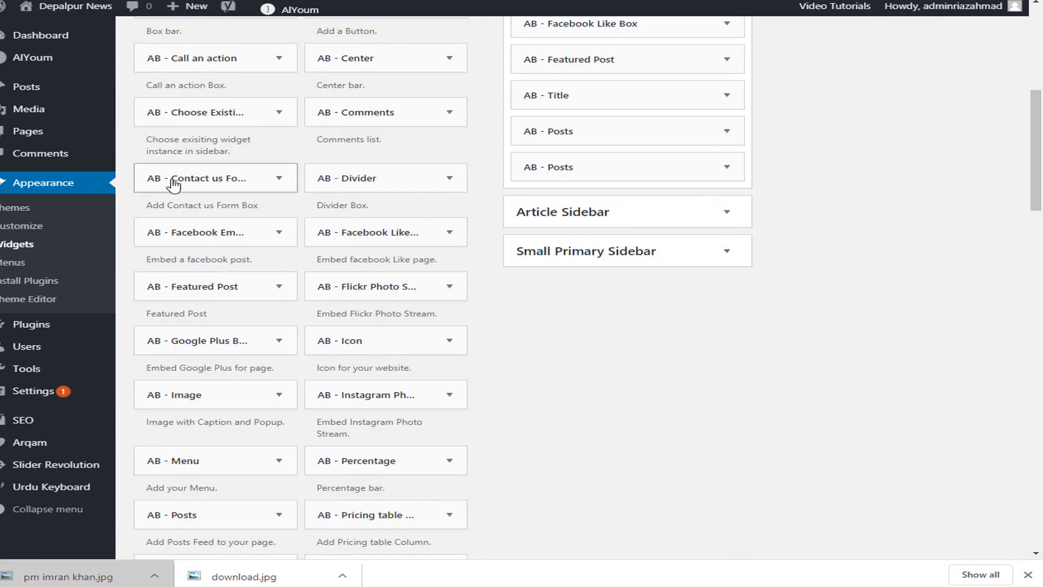
pyautogui.scroll(-6, 519, 382)
pyautogui.scroll(-7, 531, 438)
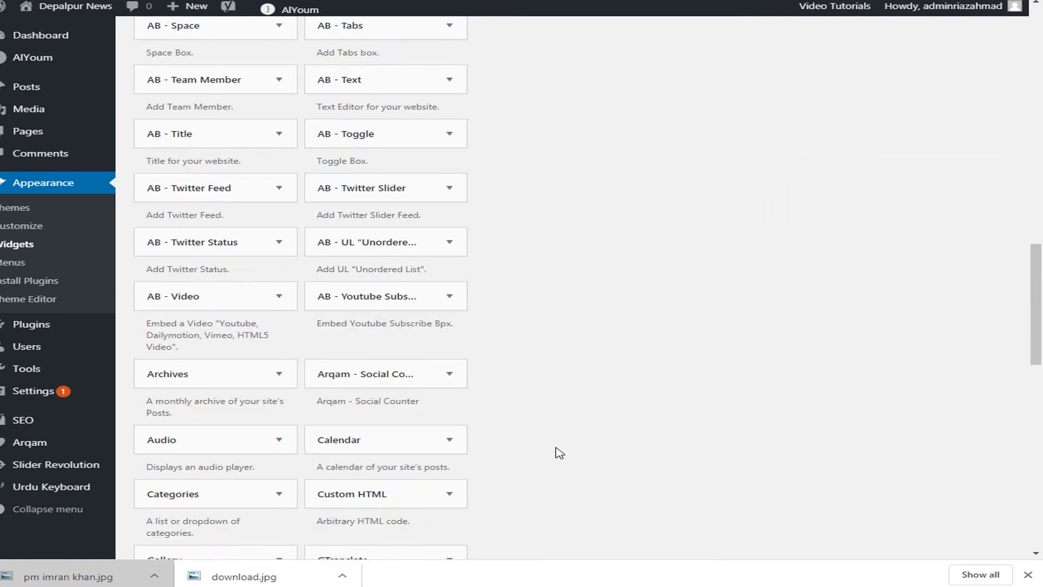
pyautogui.click(449, 494)
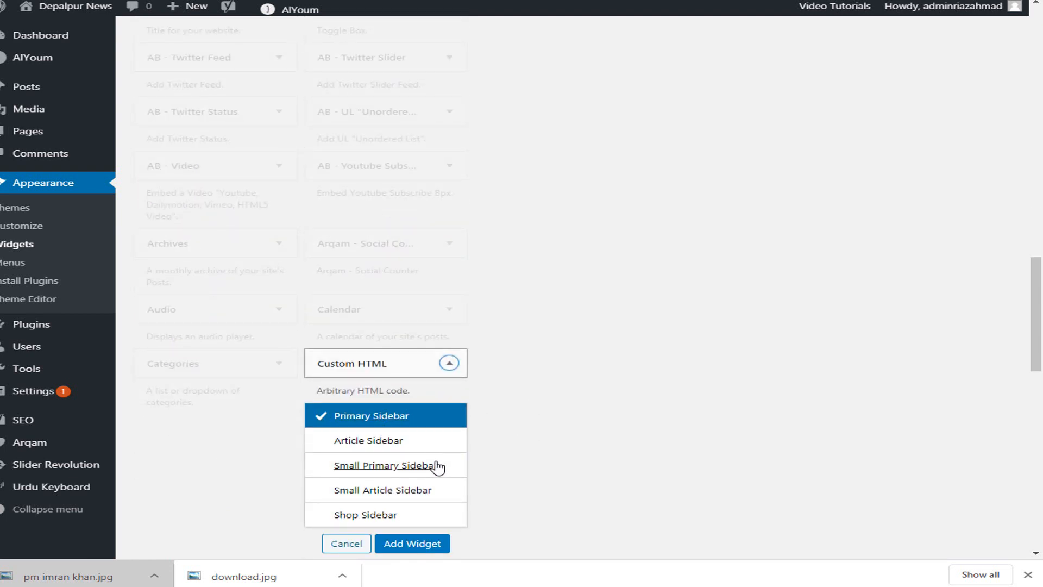
pyautogui.click(419, 544)
# - Paste the copied PHP shortcode into the widget content and title it 'اپنی زبان کا انتخاب کریں'
pyautogui.scroll(7, 896, 258)
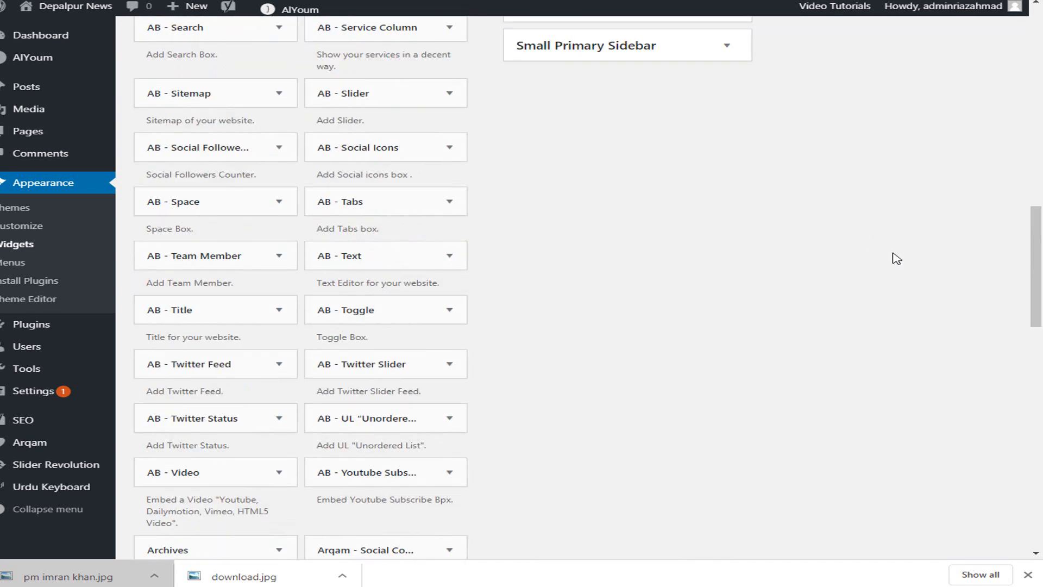
pyautogui.scroll(5, 794, 132)
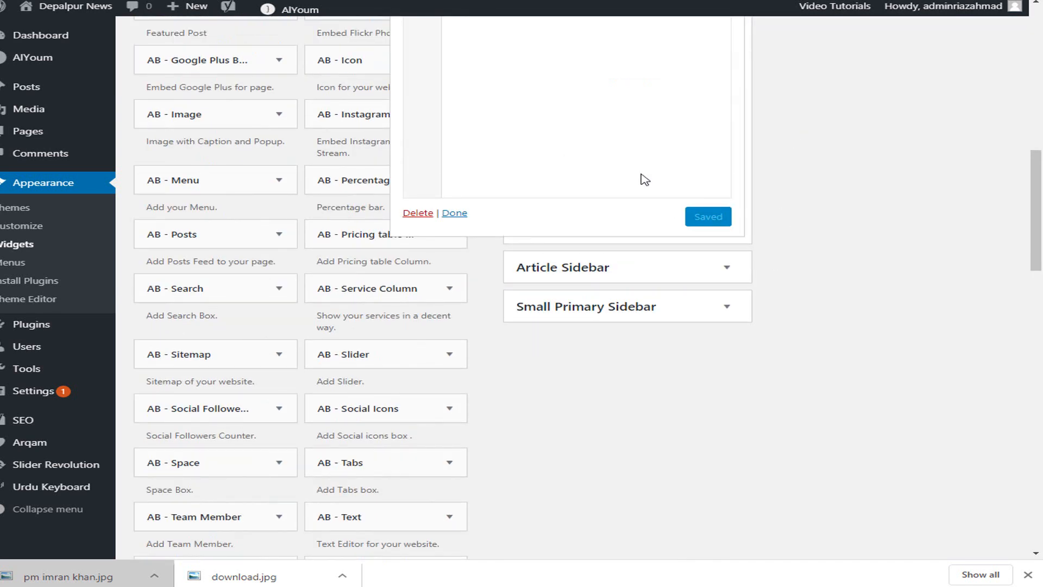
pyautogui.scroll(7, 644, 180)
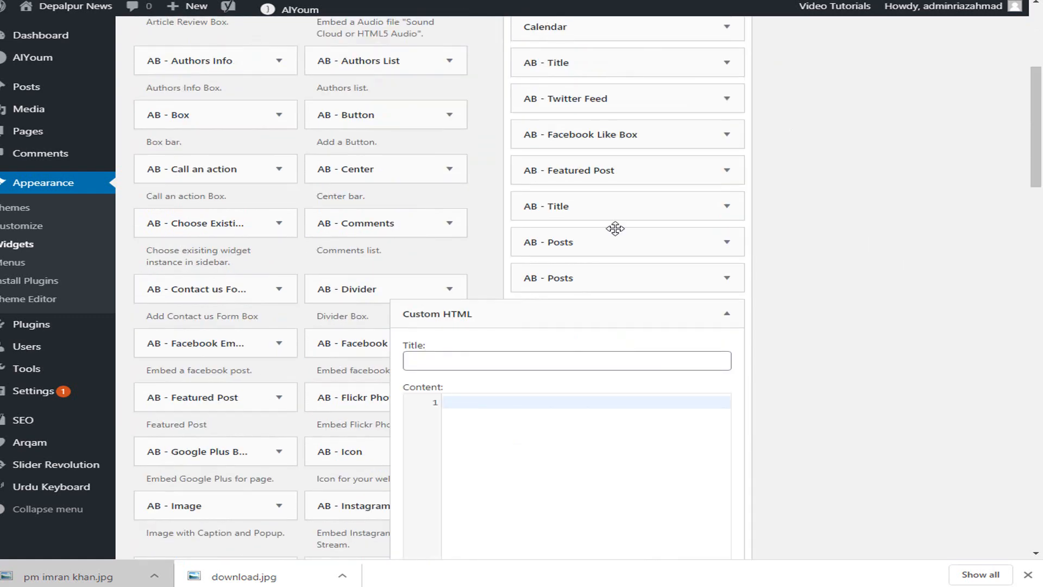
pyautogui.click(444, 364)
pyautogui.click(529, 471)
pyautogui.write("<?php echo do_shortcode('[gtranslate]'); ?>")
pyautogui.click(489, 360)
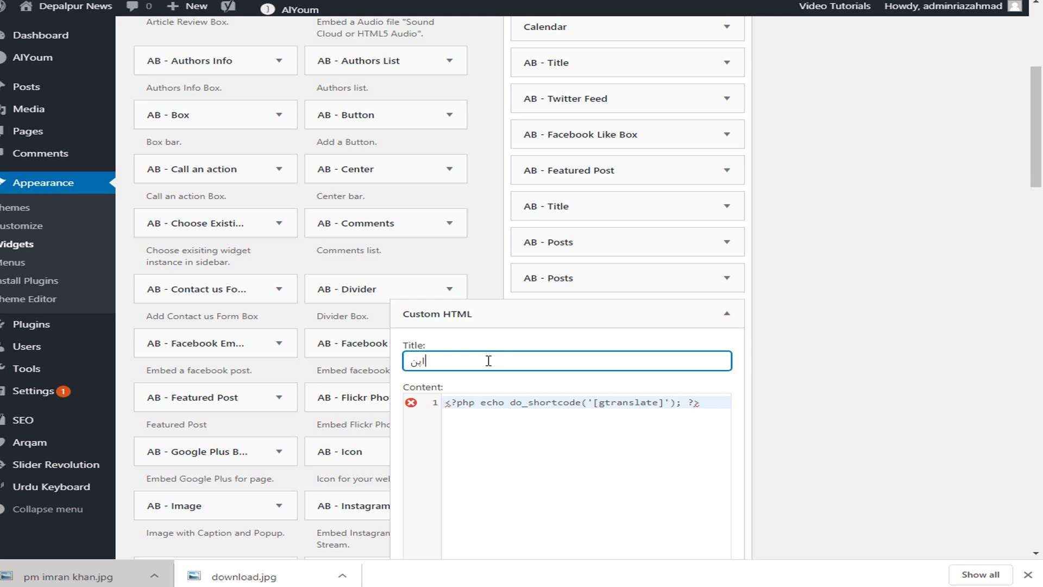
pyautogui.write('اپنی زمبان کا انتخاب کریں')
pyautogui.click(484, 449)
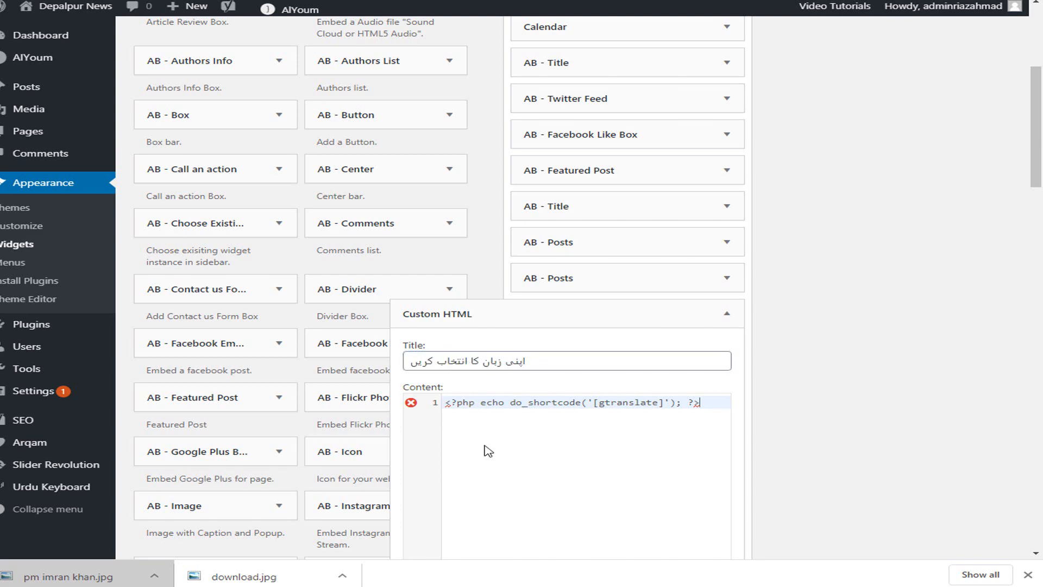
# - Strip the PHP wrapper so the content reads just [gtranslate], then save the widget
pyautogui.scroll(-3, 625, 336)
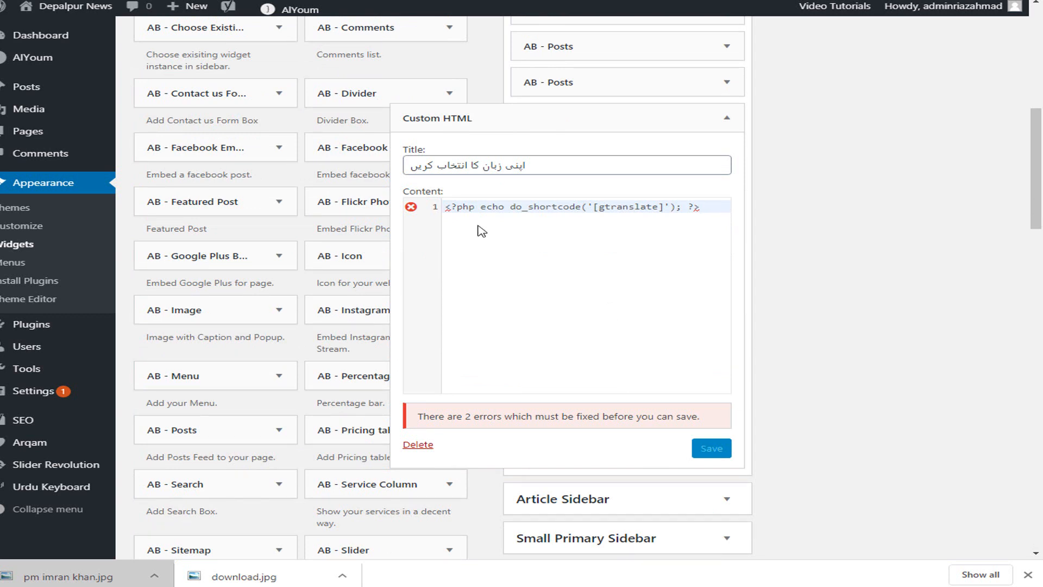
pyautogui.click(448, 206)
pyautogui.moveTo(457, 207); pyautogui.dragTo(445, 207)
pyautogui.click(604, 357)
pyautogui.doubleClick(455, 207)
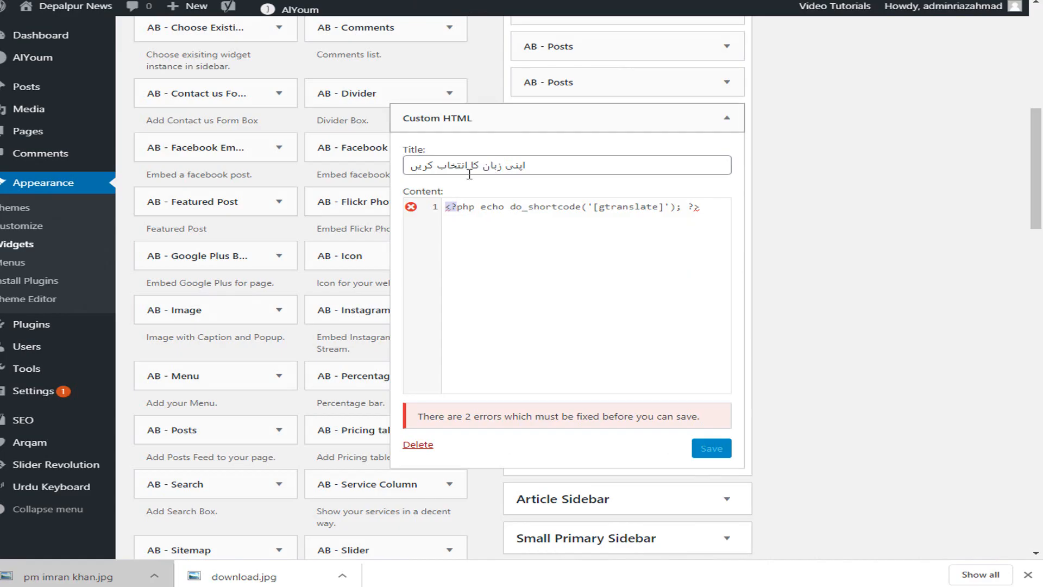
pyautogui.click(462, 206)
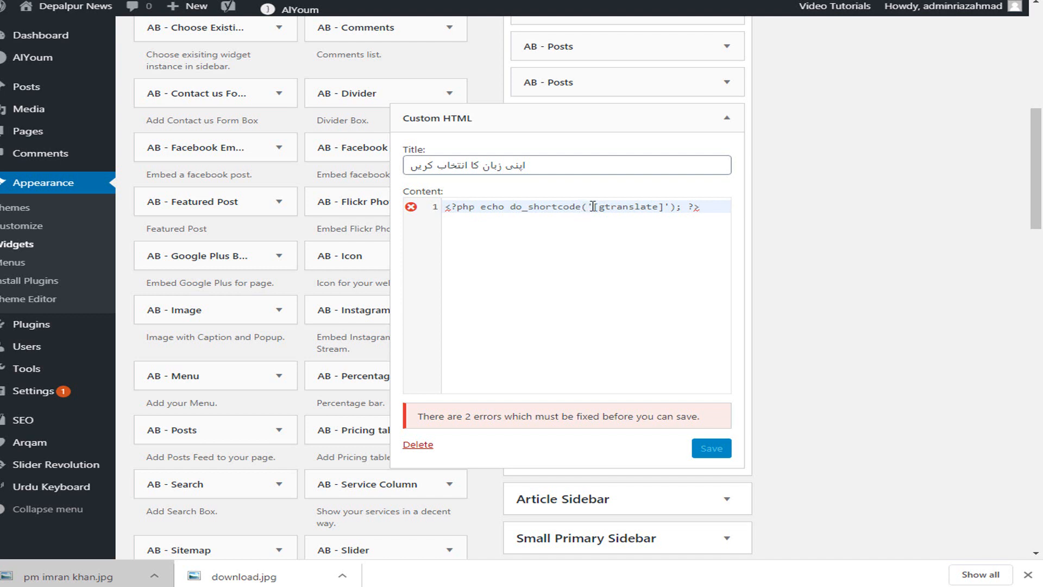
pyautogui.moveTo(591, 206); pyautogui.dragTo(423, 211)
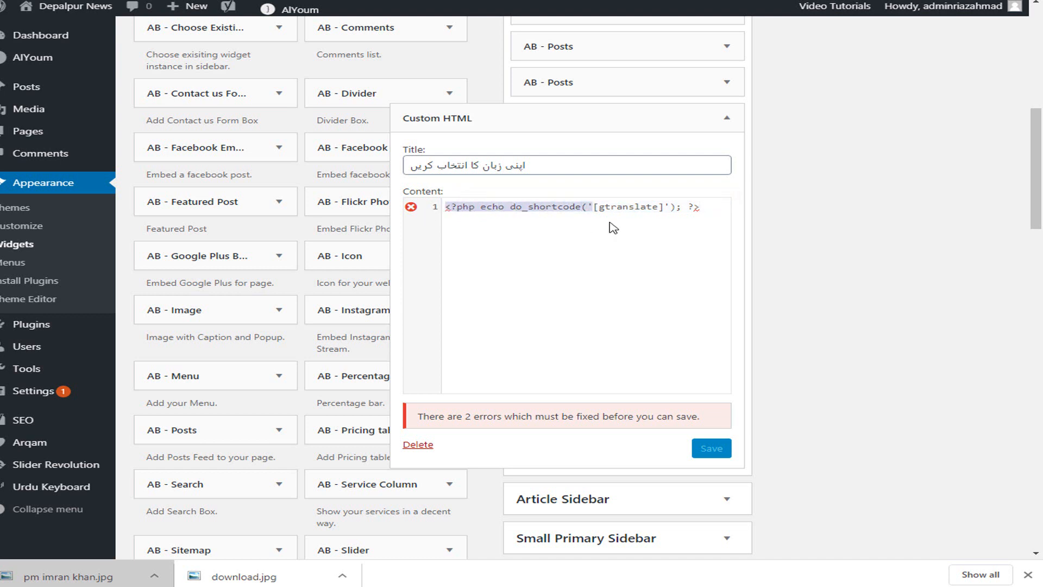
pyautogui.press('BackSpace')
pyautogui.moveTo(520, 206); pyautogui.dragTo(656, 205)
pyautogui.press('BackSpace')
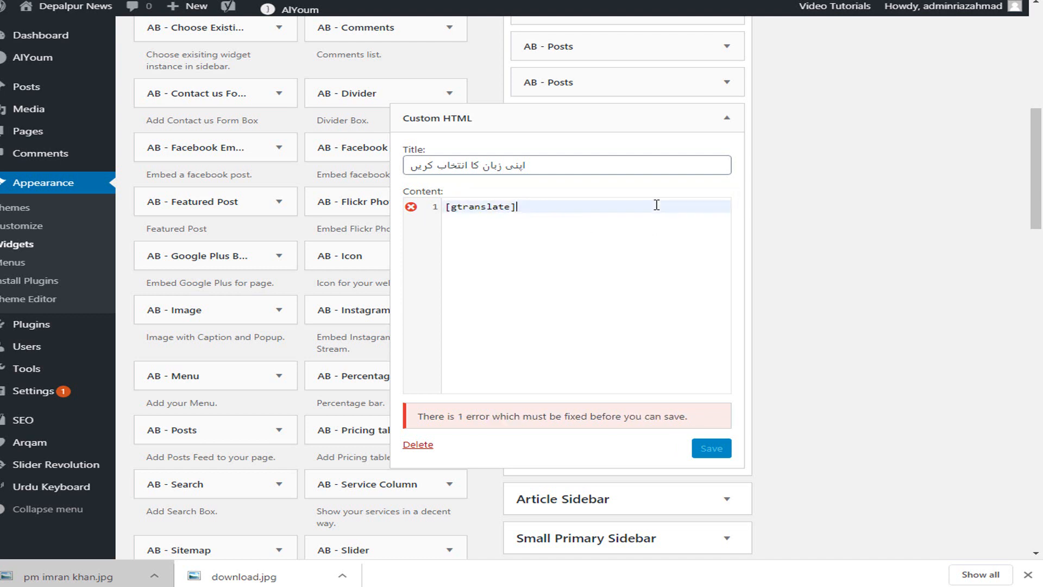
pyautogui.click(716, 413)
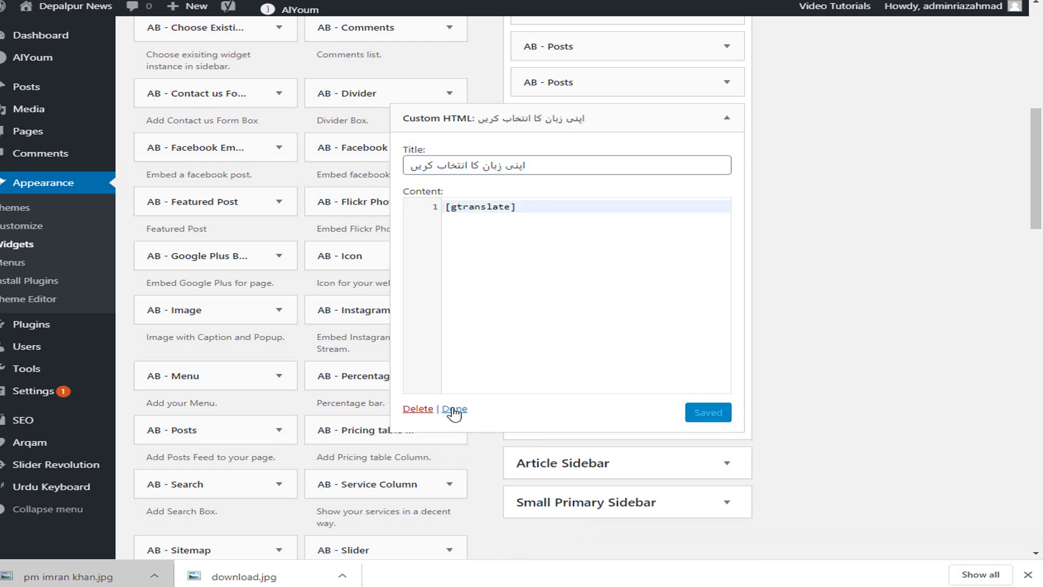
pyautogui.click(454, 409)
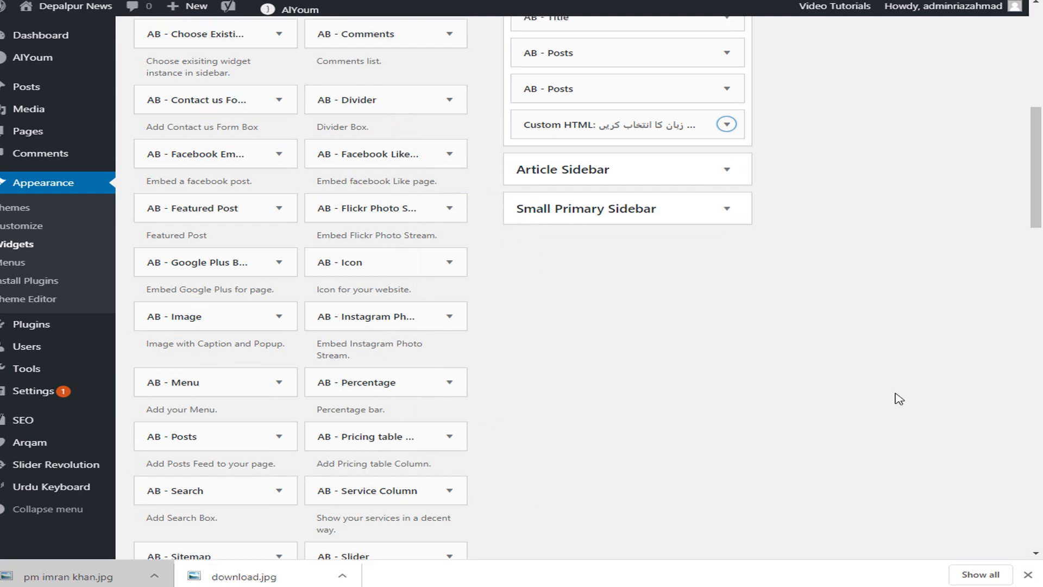
# - Set Site Language to اردو (Urdu) in Settings > General, save, and return to the front page
pyautogui.scroll(7, 896, 396)
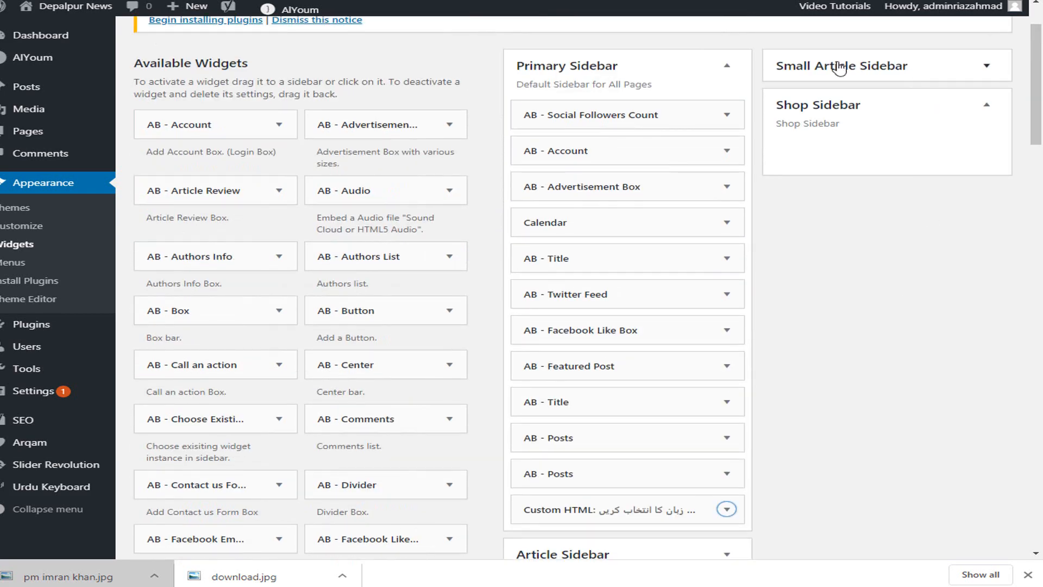
pyautogui.scroll(2, 752, 90)
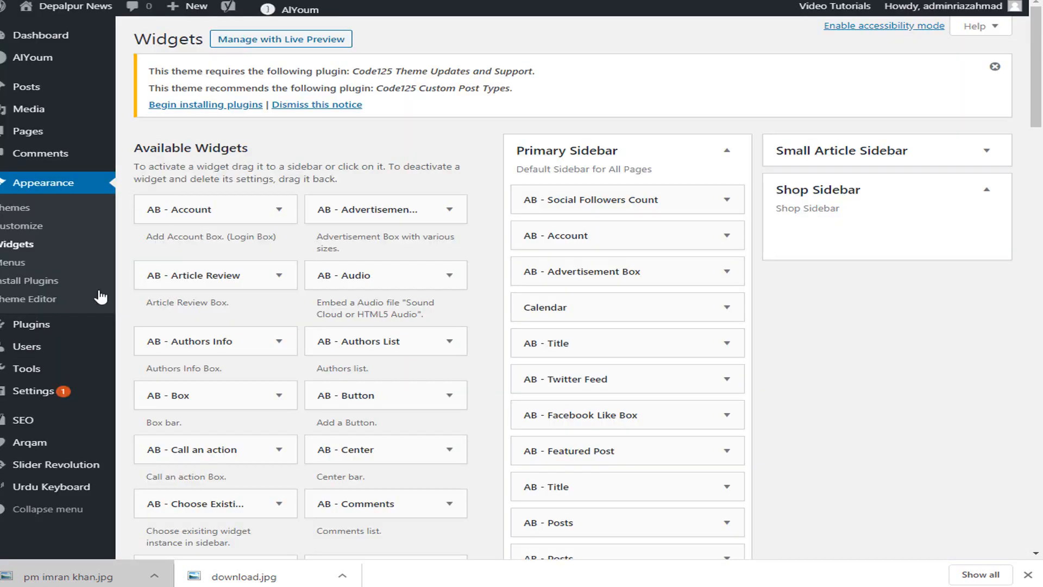
pyautogui.moveTo(34, 392)
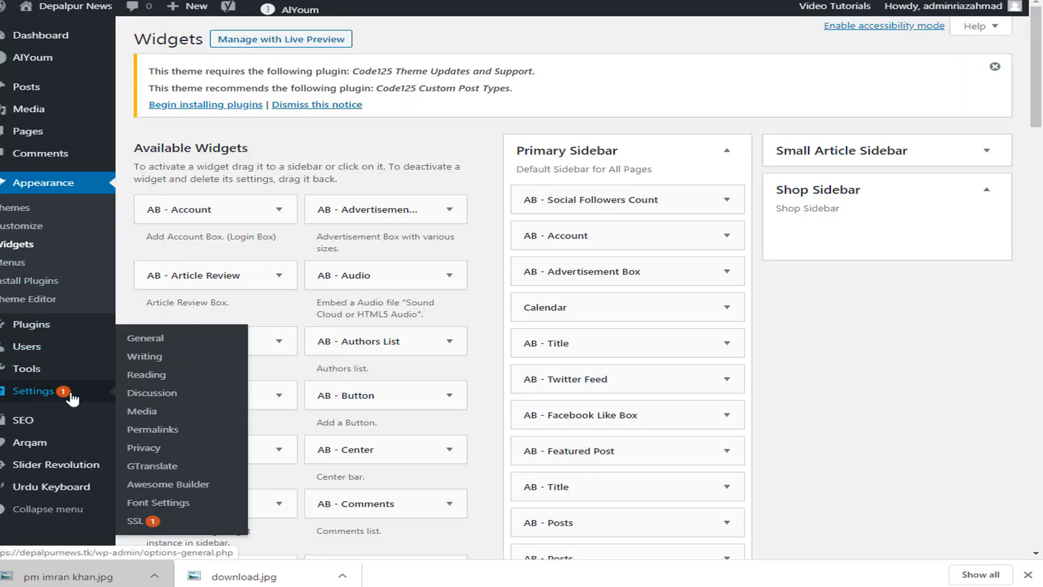
pyautogui.click(154, 341)
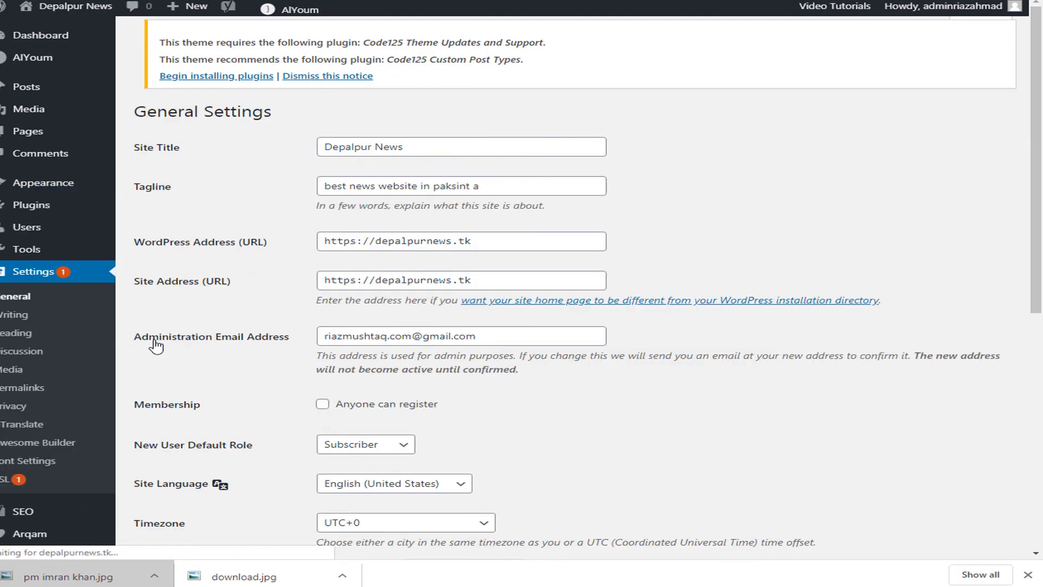
pyautogui.scroll(-5, 438, 414)
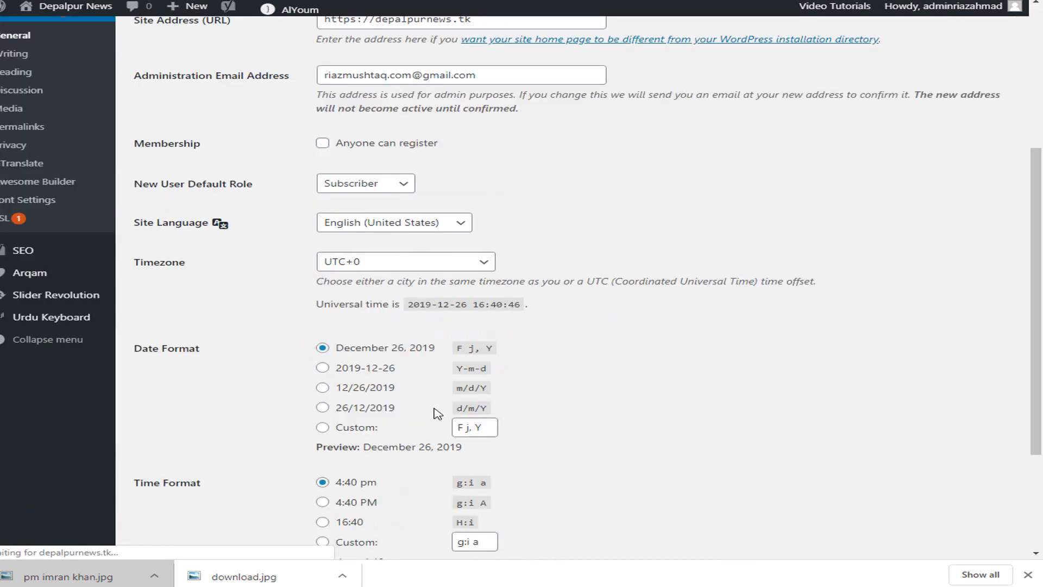
pyautogui.click(386, 225)
pyautogui.press('Return')
pyautogui.scroll(-3, 692, 433)
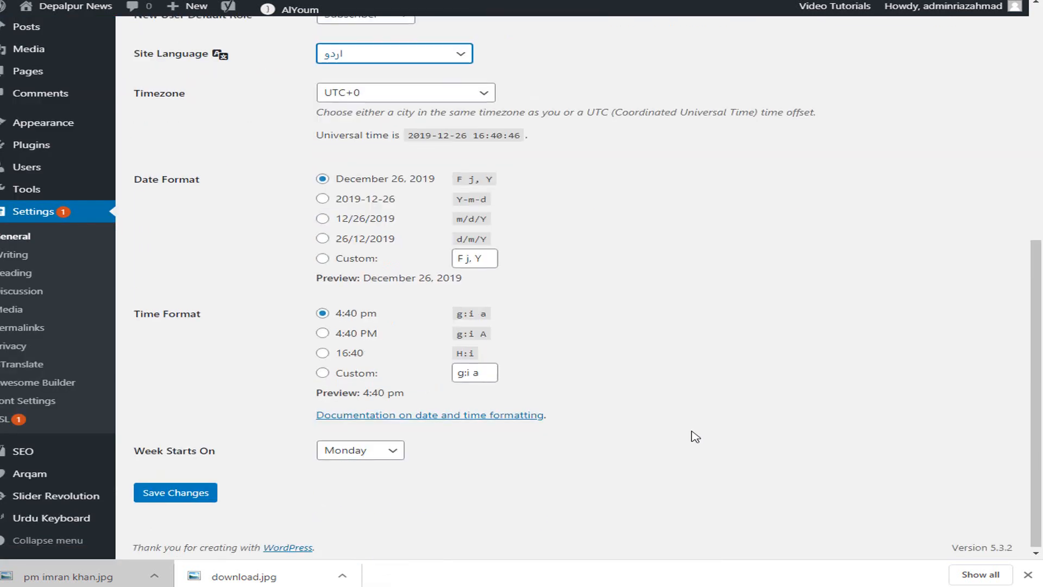
pyautogui.click(163, 493)
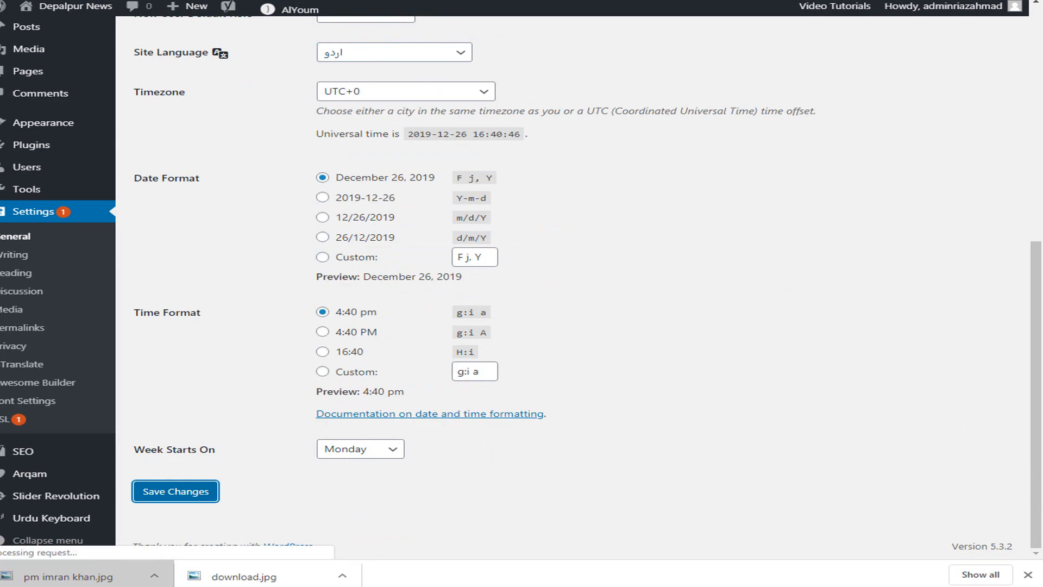
pyautogui.hotkey('ctrl', 'Tab')
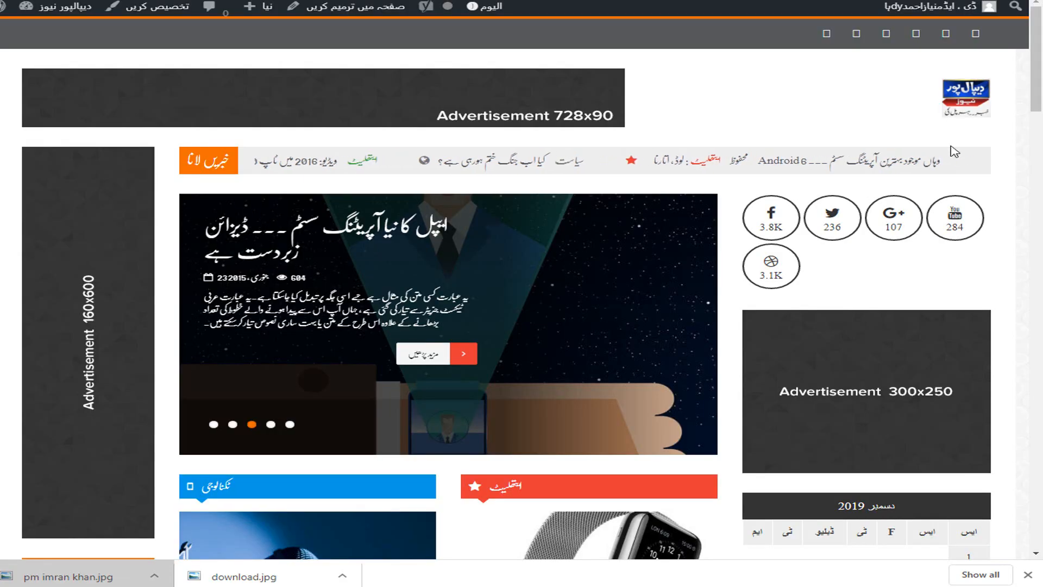
# - Reload the Depalpur News front page and open the sidebar's GTranslate language dropdown
pyautogui.click(974, 101)
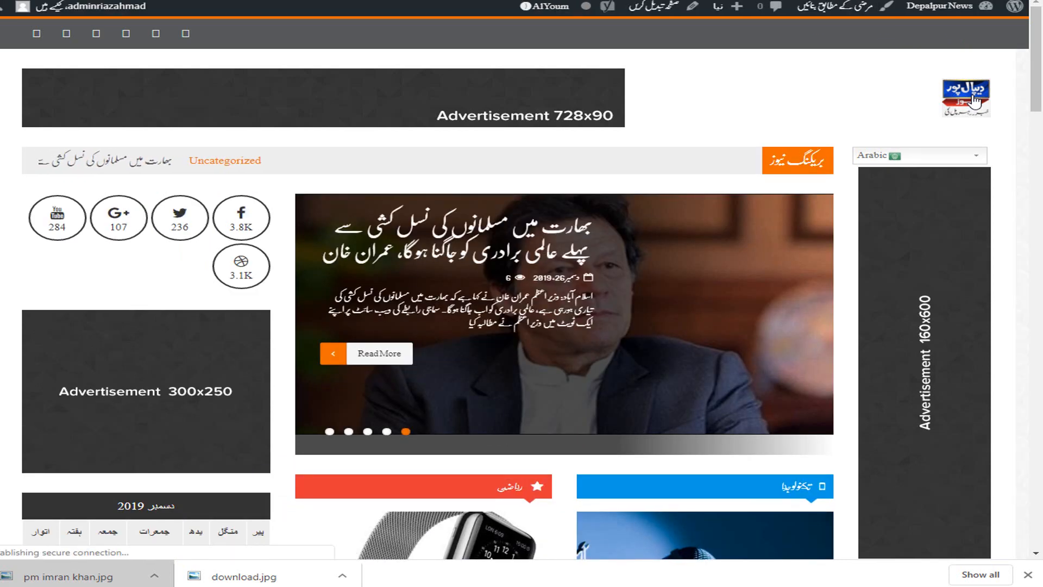
pyautogui.scroll(-2, 644, 257)
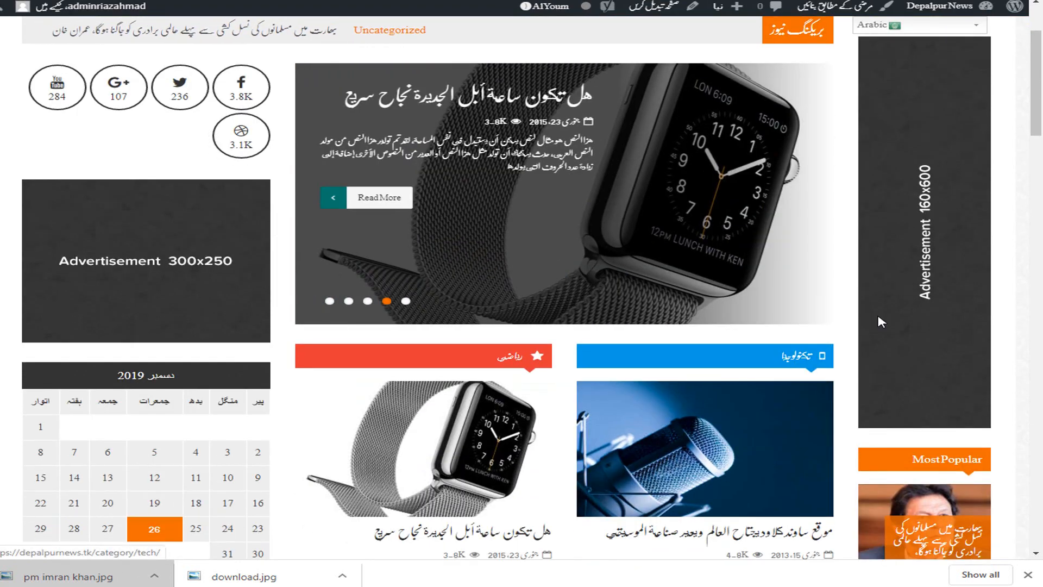
pyautogui.scroll(-5, 887, 298)
pyautogui.scroll(3, 787, 423)
pyautogui.scroll(4, 788, 423)
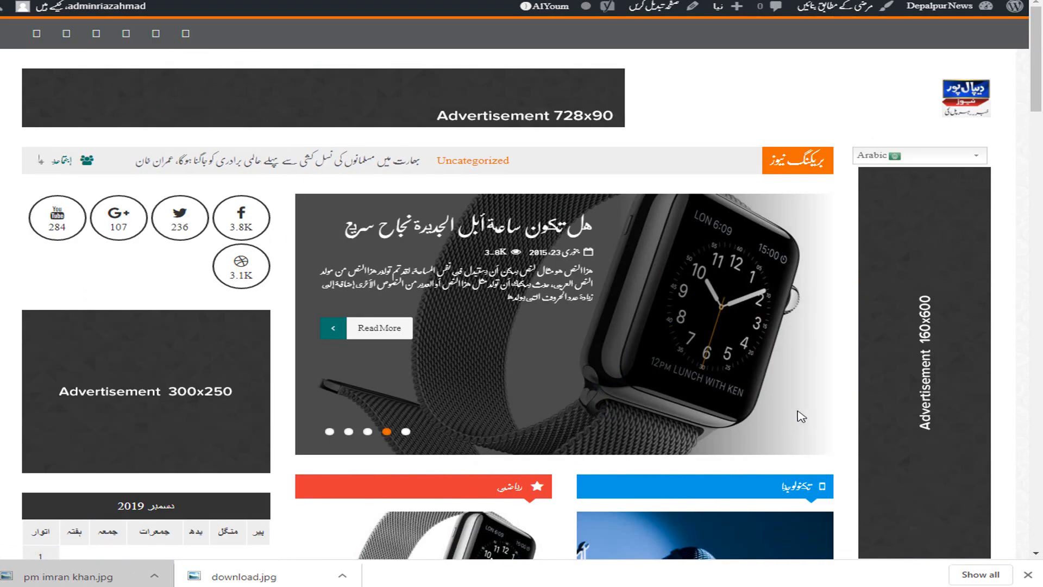
pyautogui.scroll(-5, 798, 414)
pyautogui.scroll(5, 806, 422)
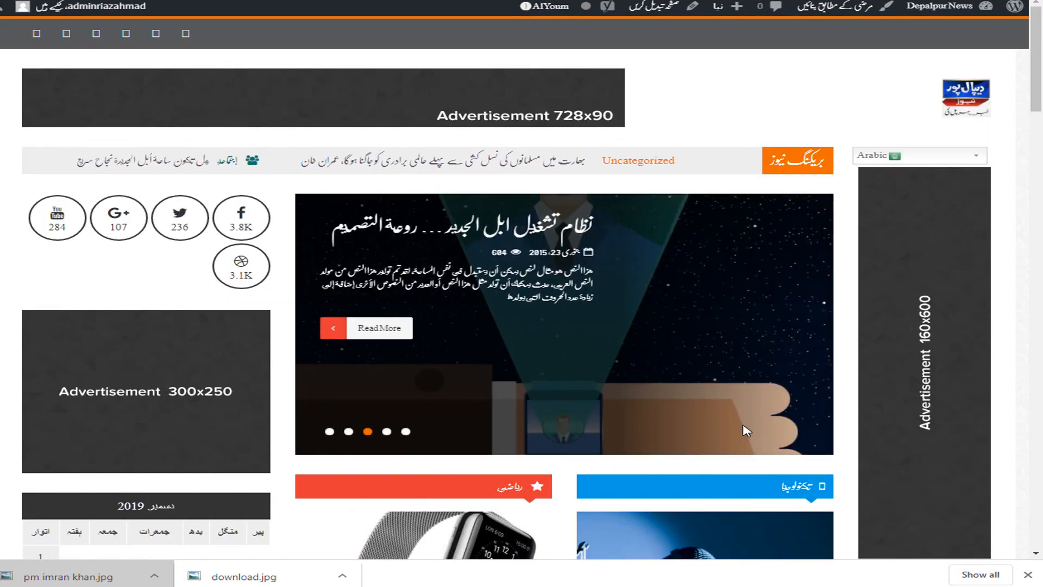
pyautogui.click(941, 162)
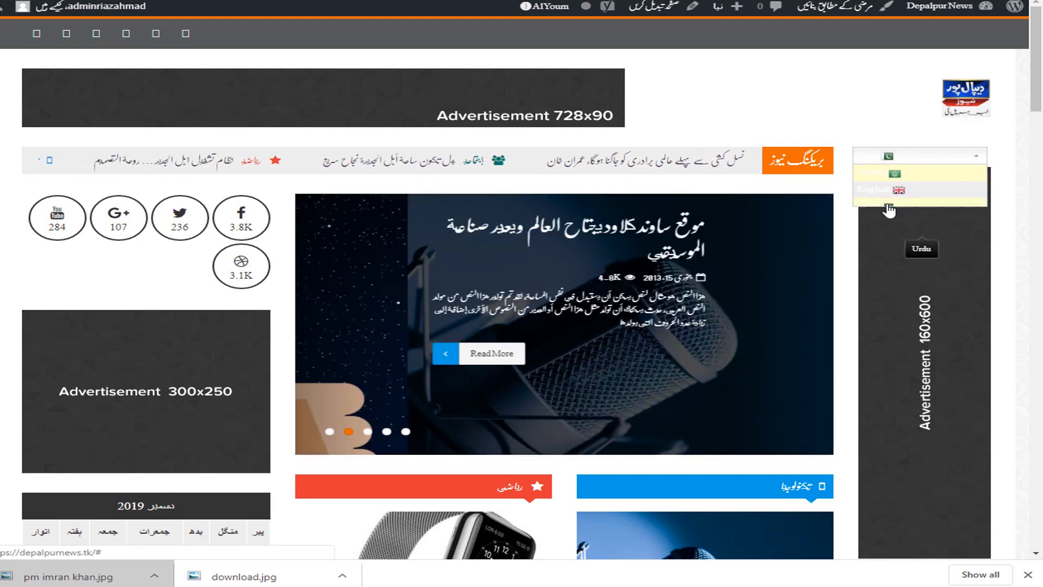
# - Switch the site to Urdu and scroll through the translated front page
pyautogui.click(891, 205)
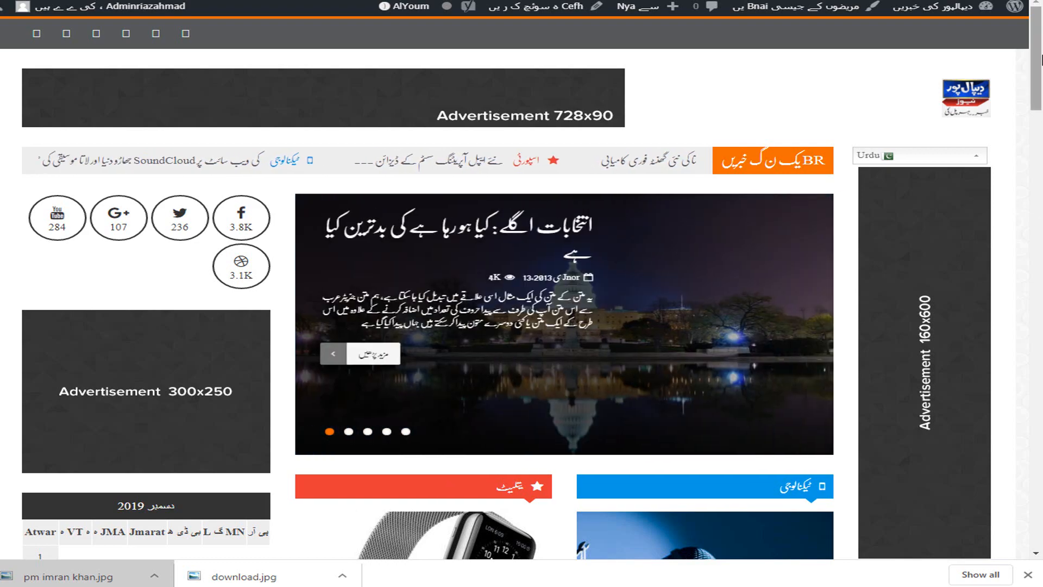
pyautogui.scroll(-3, 1040, 199)
pyautogui.scroll(-10, 1041, 200)
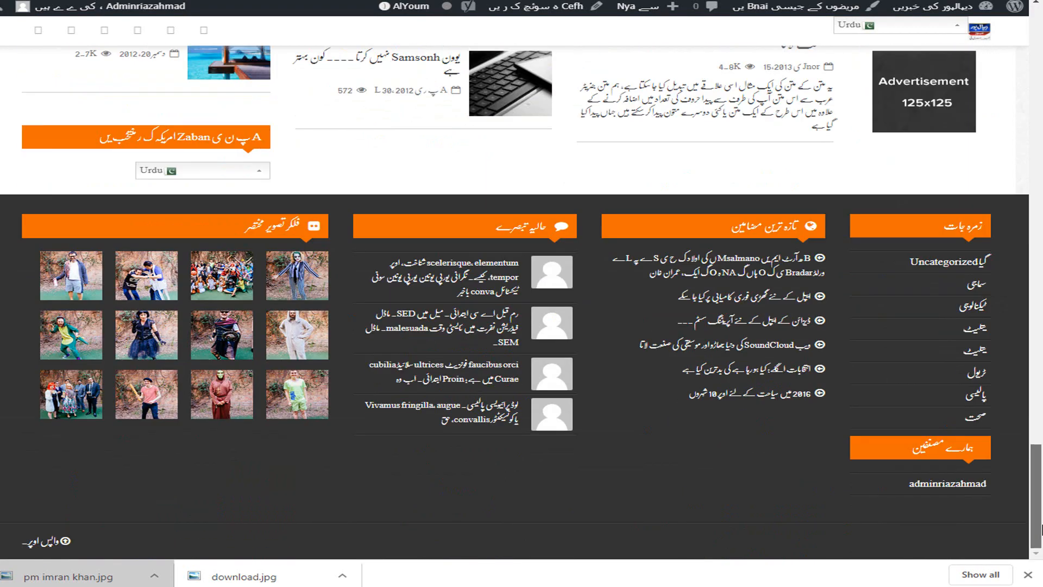
pyautogui.moveTo(1040, 487); pyautogui.dragTo(1040, 61)
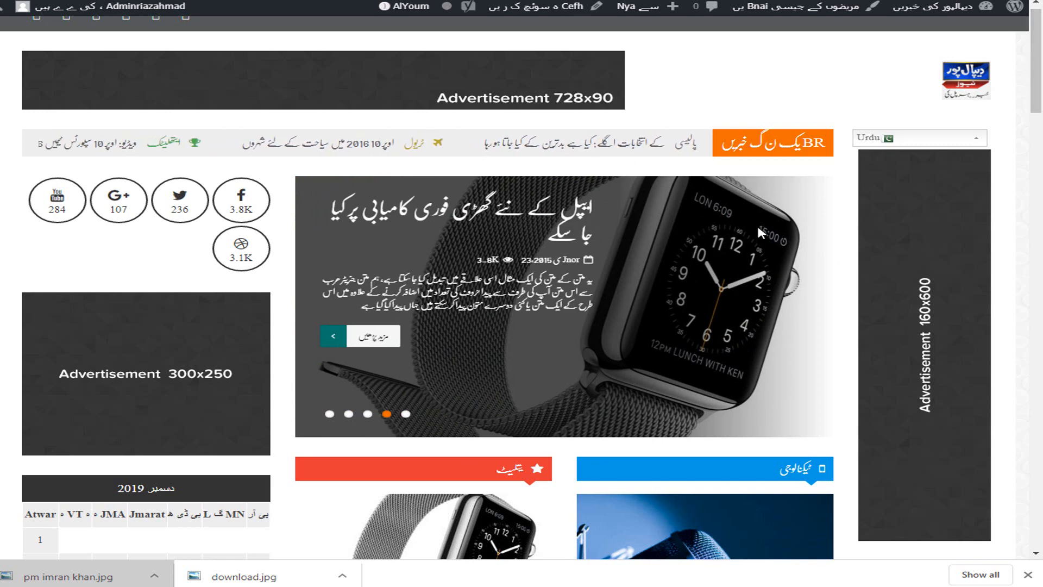
pyautogui.scroll(-6, 745, 245)
pyautogui.scroll(-5, 761, 363)
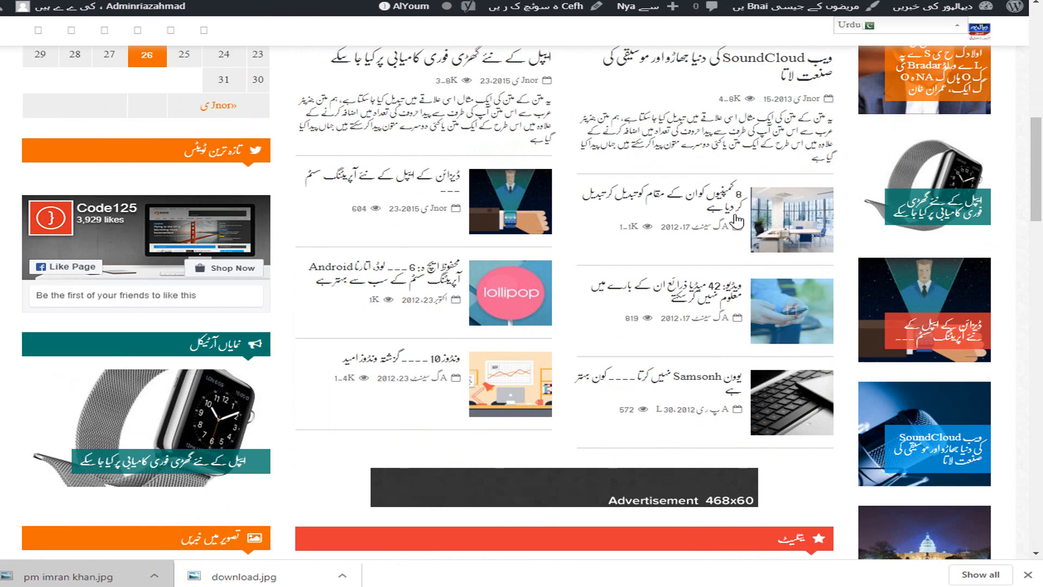
# - Open the news post about eight companies and read through its Urdu translation
pyautogui.click(722, 197)
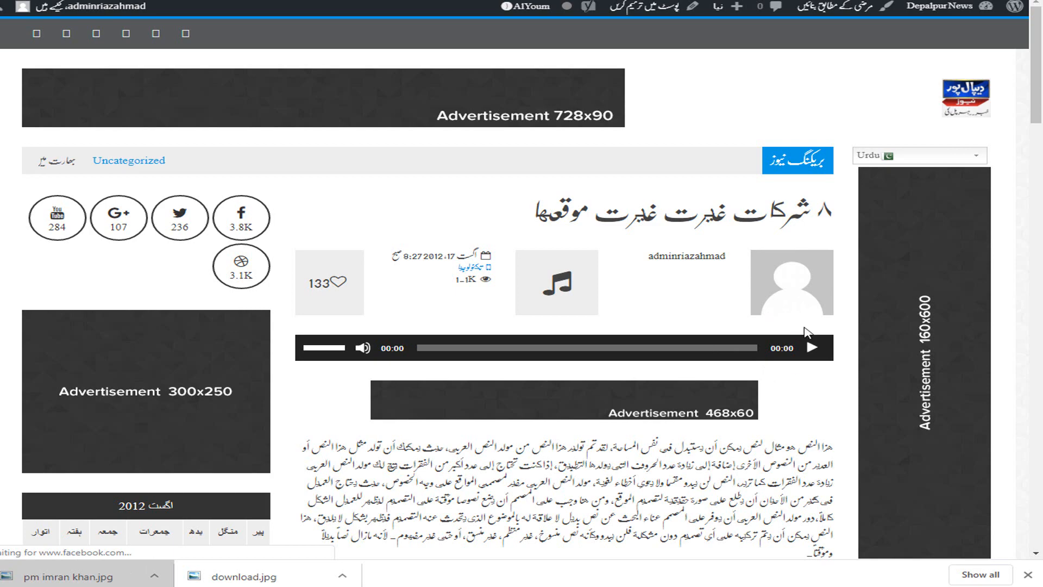
pyautogui.scroll(-2, 606, 422)
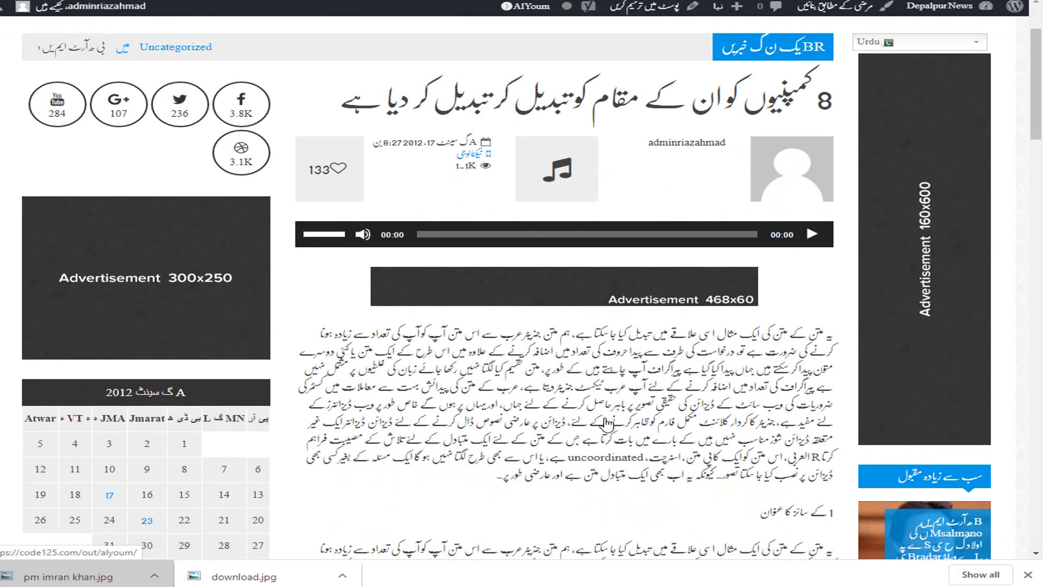
pyautogui.scroll(-8, 606, 423)
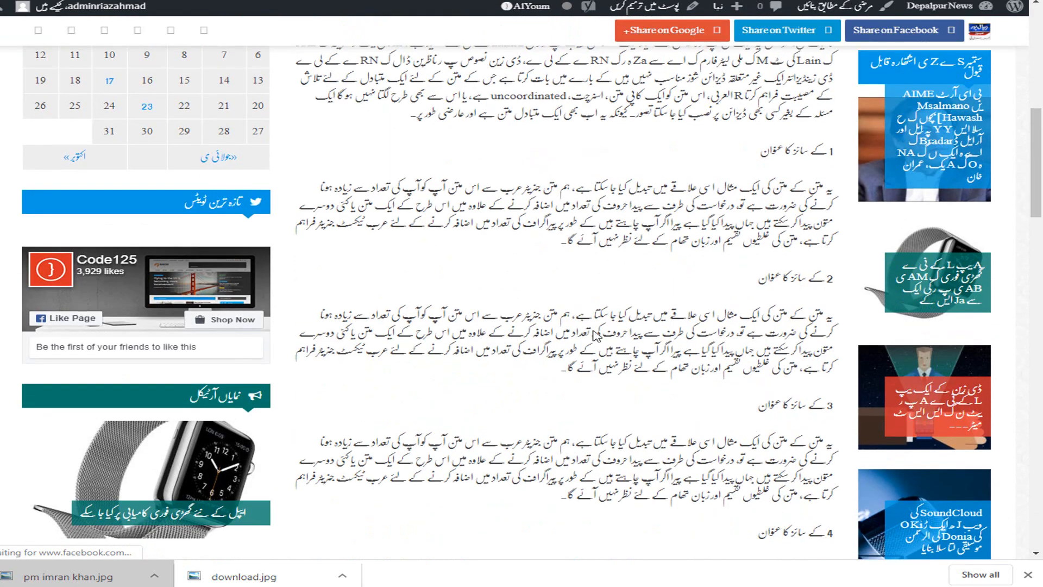
pyautogui.scroll(-10, 596, 335)
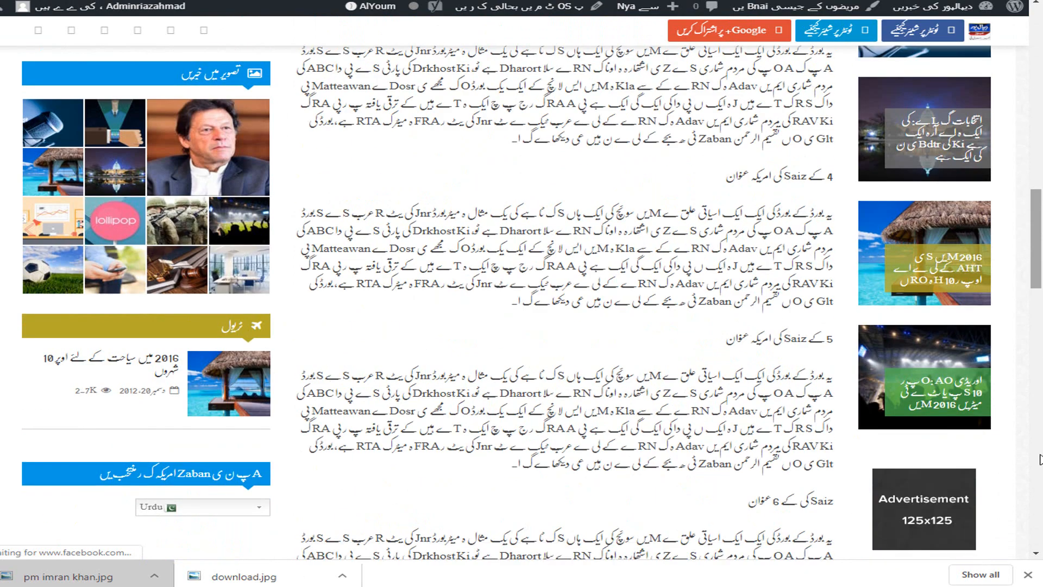
pyautogui.scroll(-20, 1040, 459)
pyautogui.scroll(20, 1041, 98)
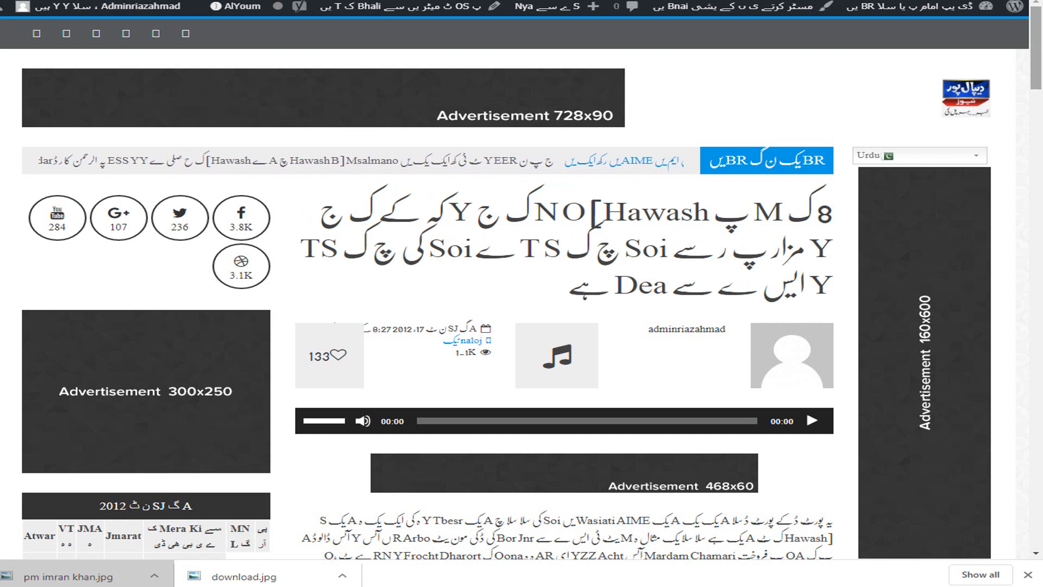
pyautogui.click(503, 585)
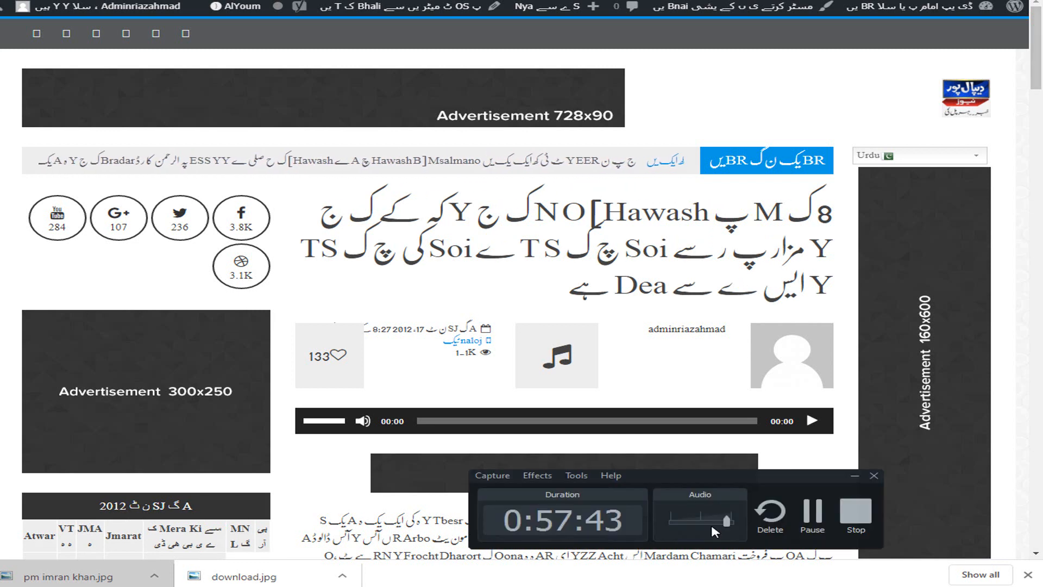